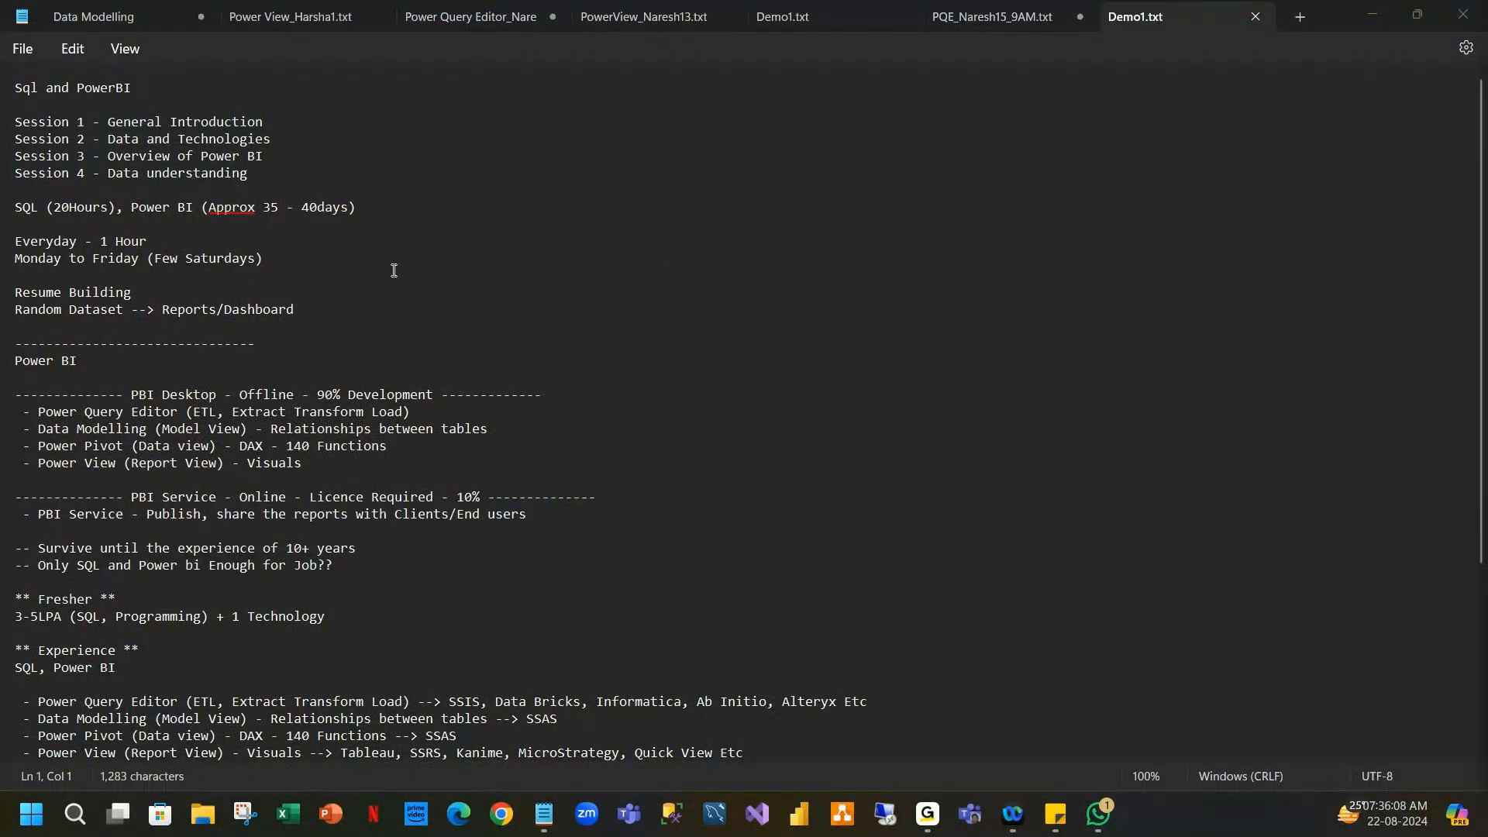
Review the session list and the Power BI course outline in the Demo1.txt notes.
left_click(913, 209)
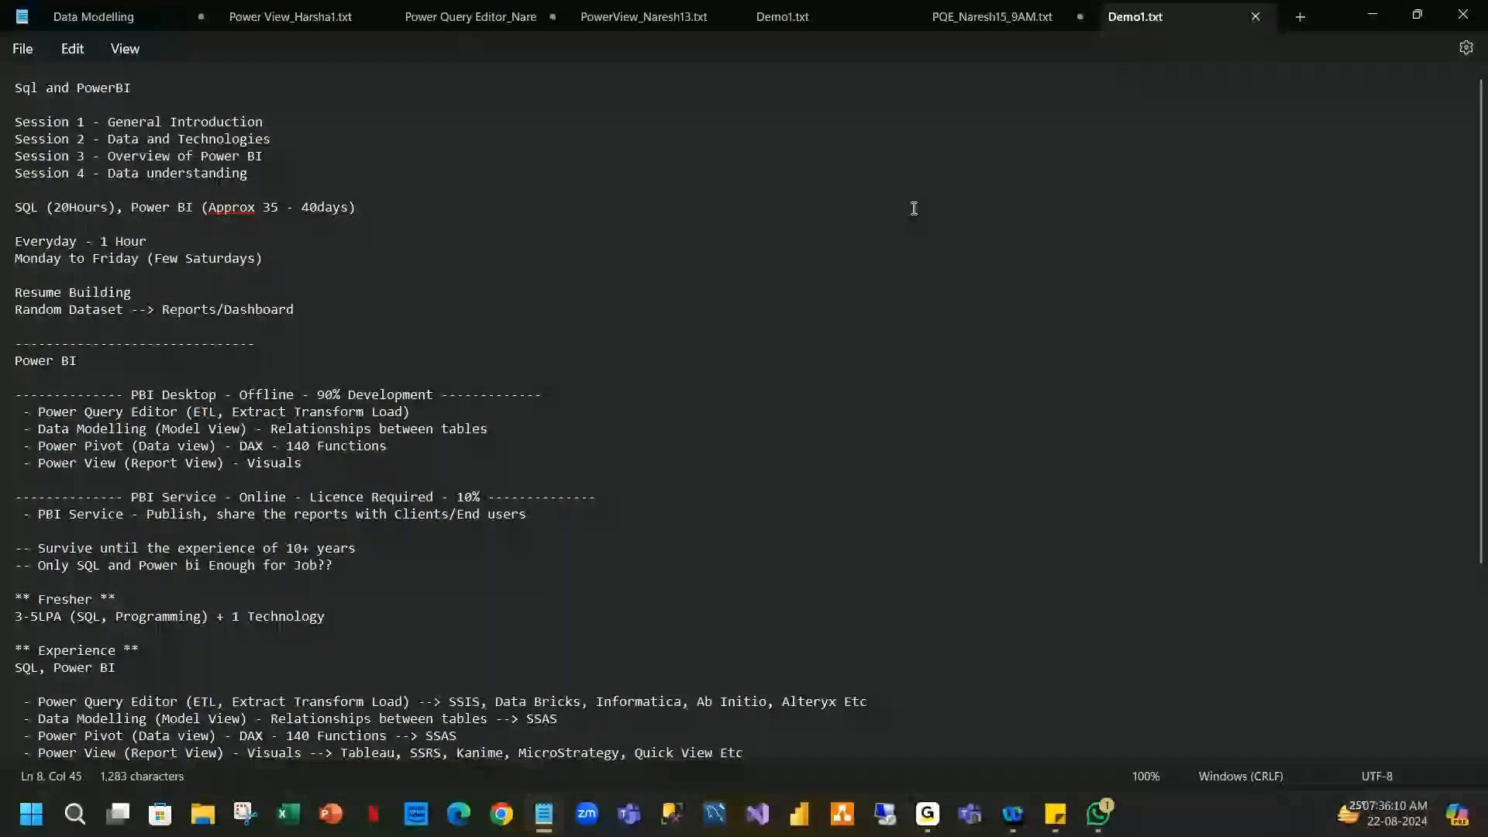
left_click(304, 717, "shift")
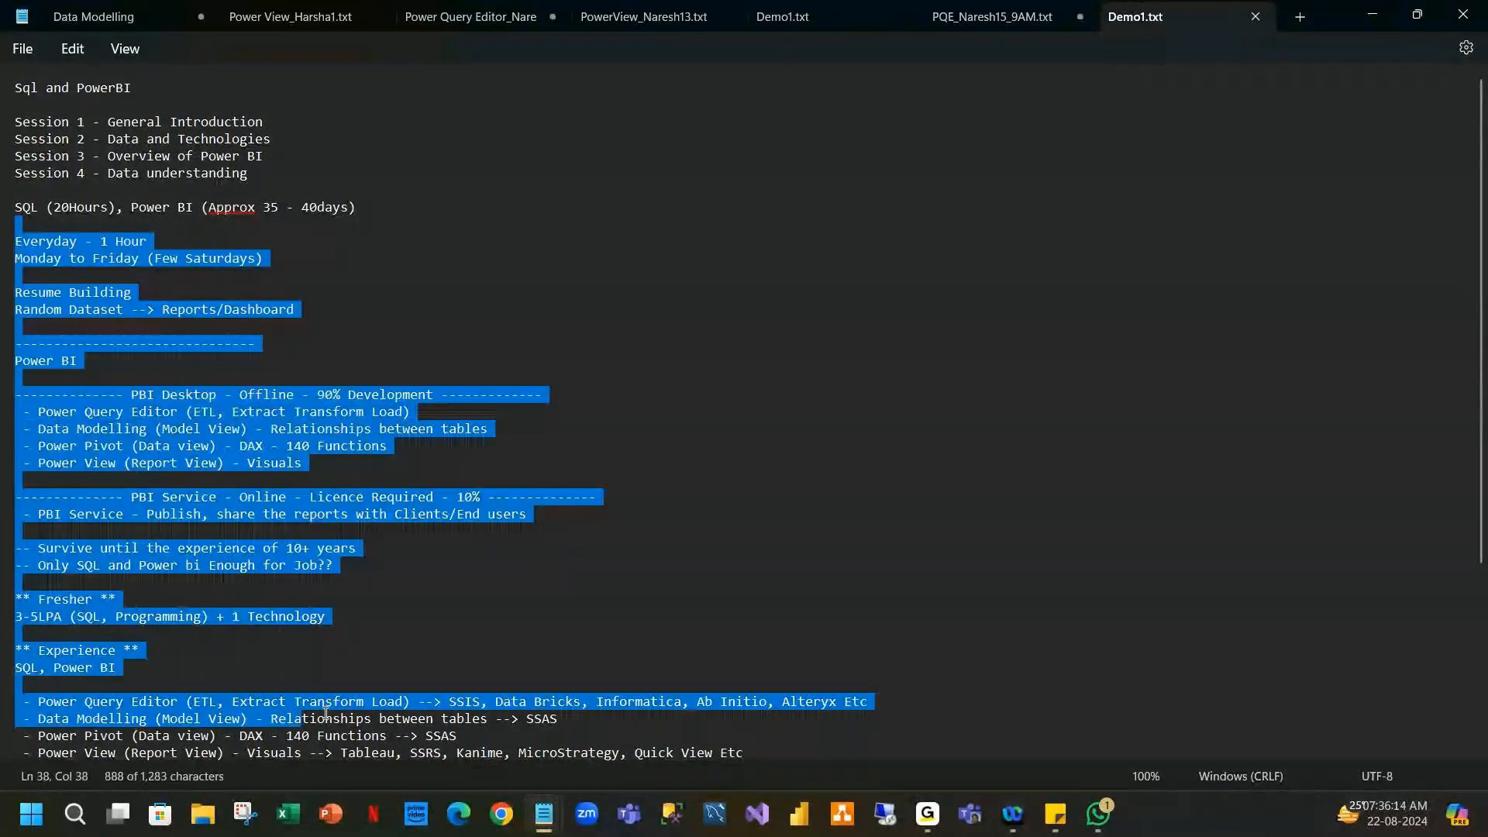
left_click(791, 494)
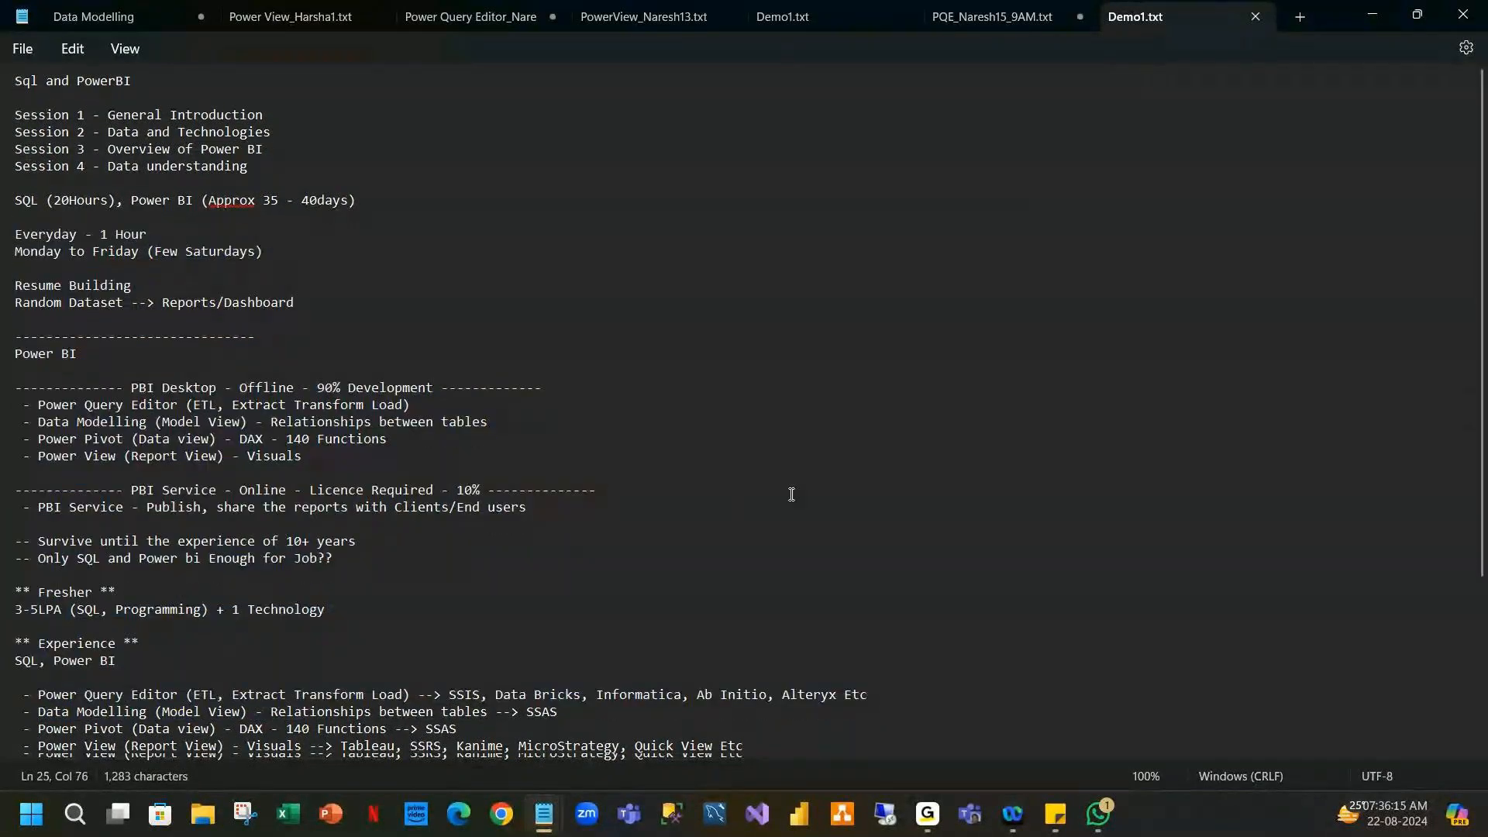
scroll(818, 467, "down", 2)
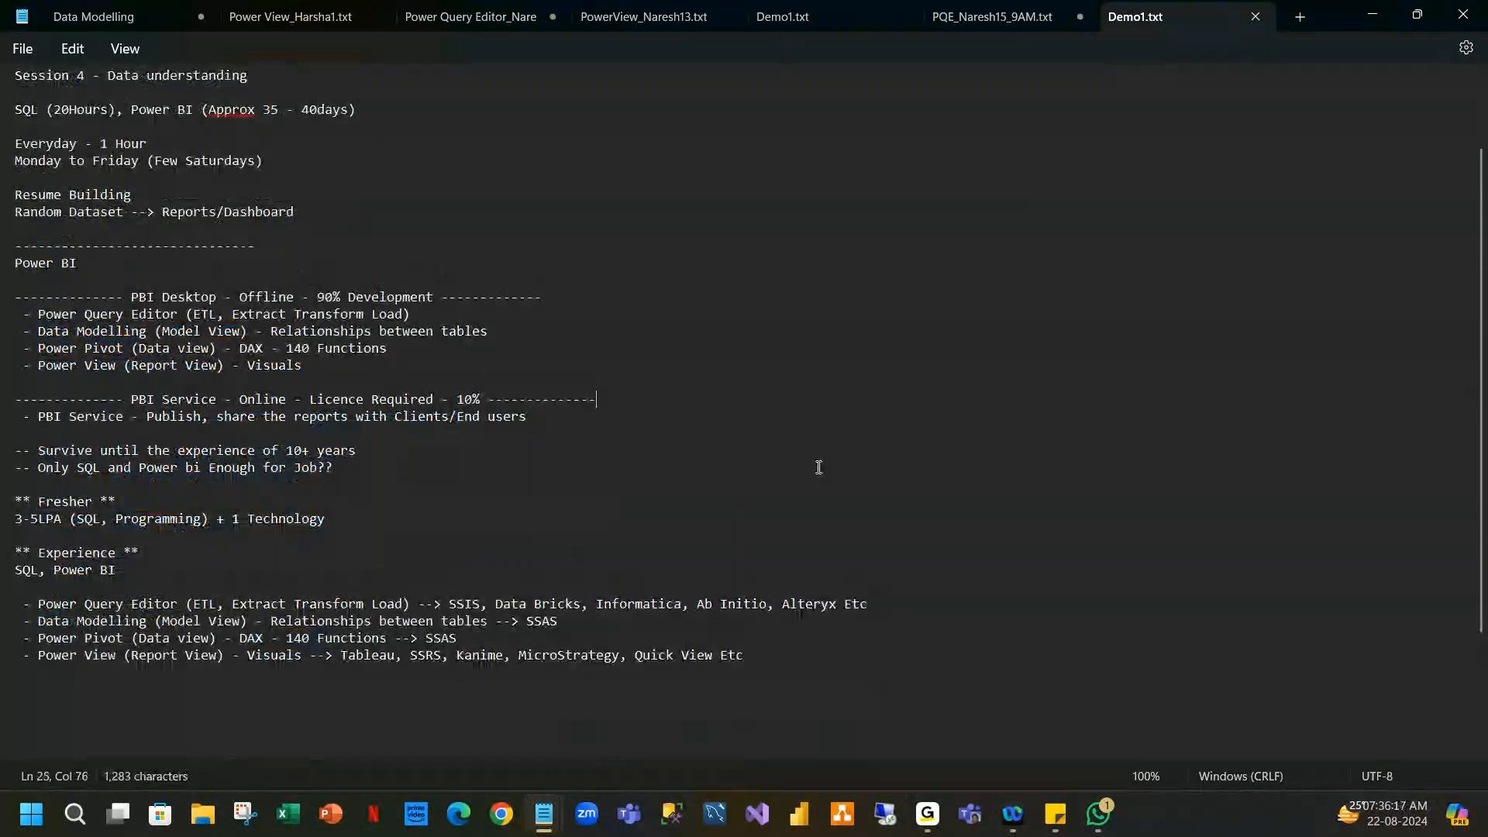
scroll(818, 467, "up", 2)
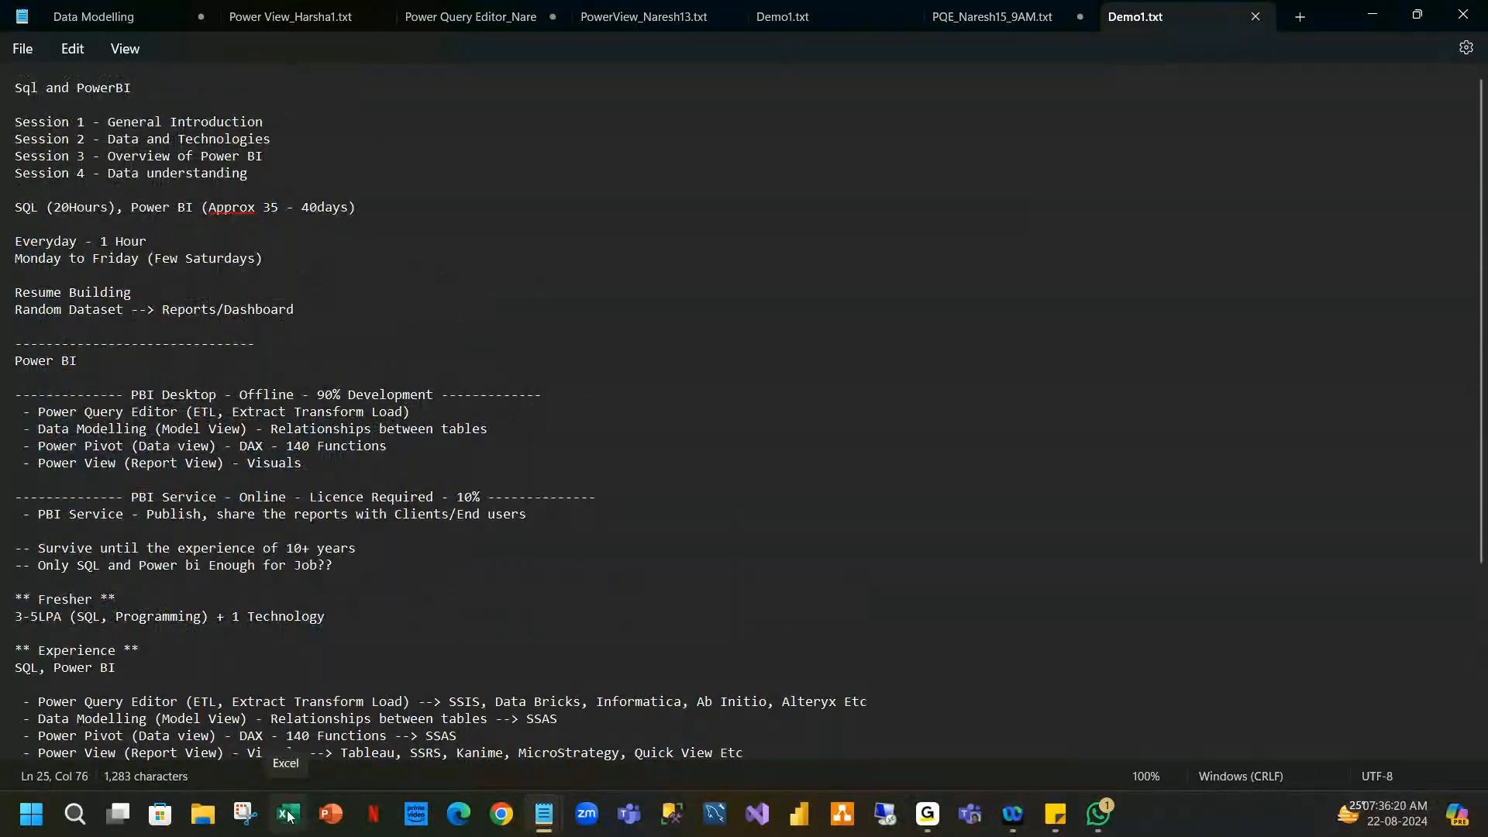
left_click(480, 446)
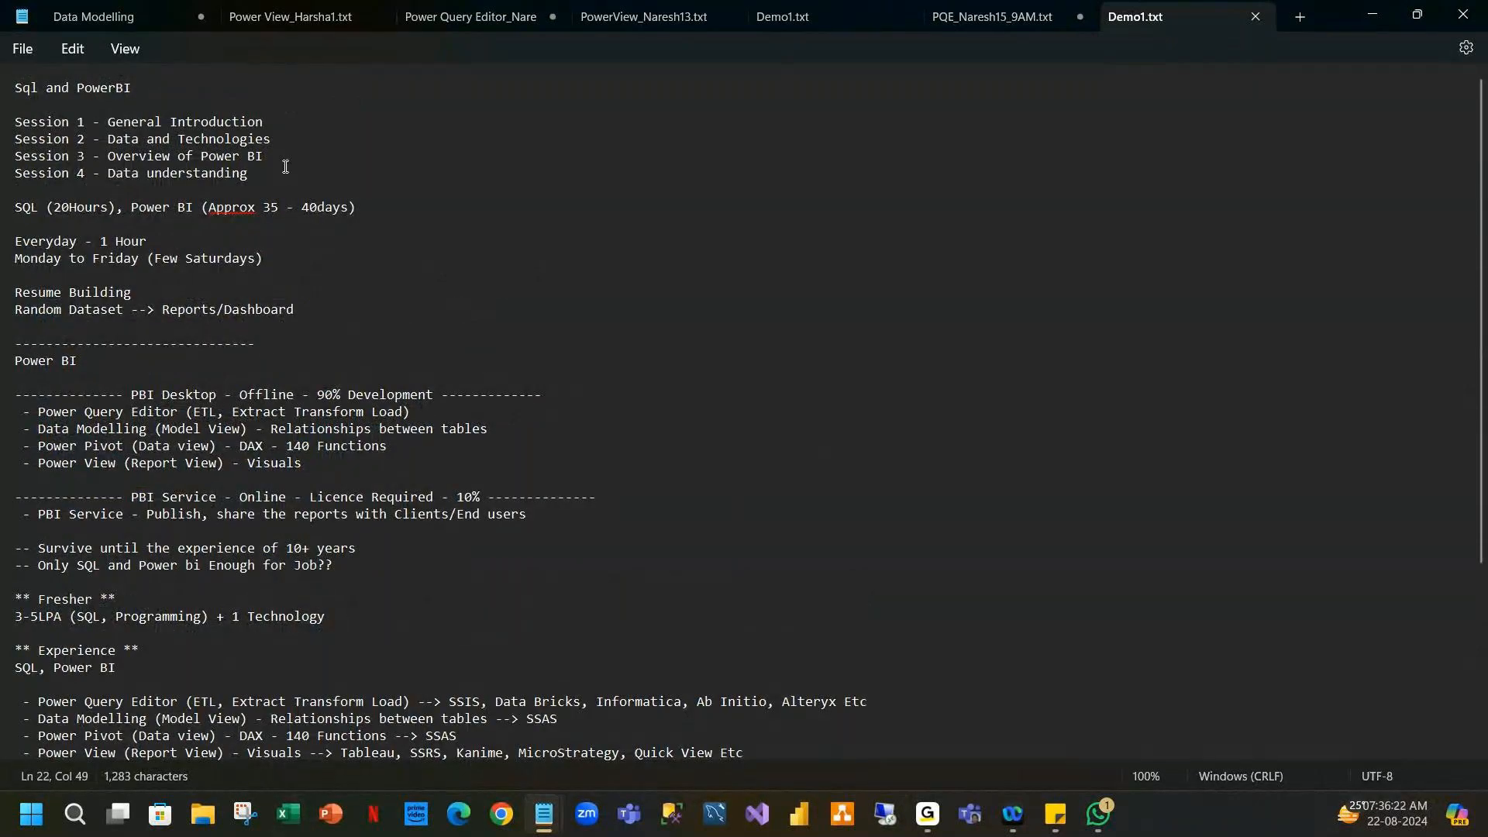
left_click_drag(285, 161, 17, 156)
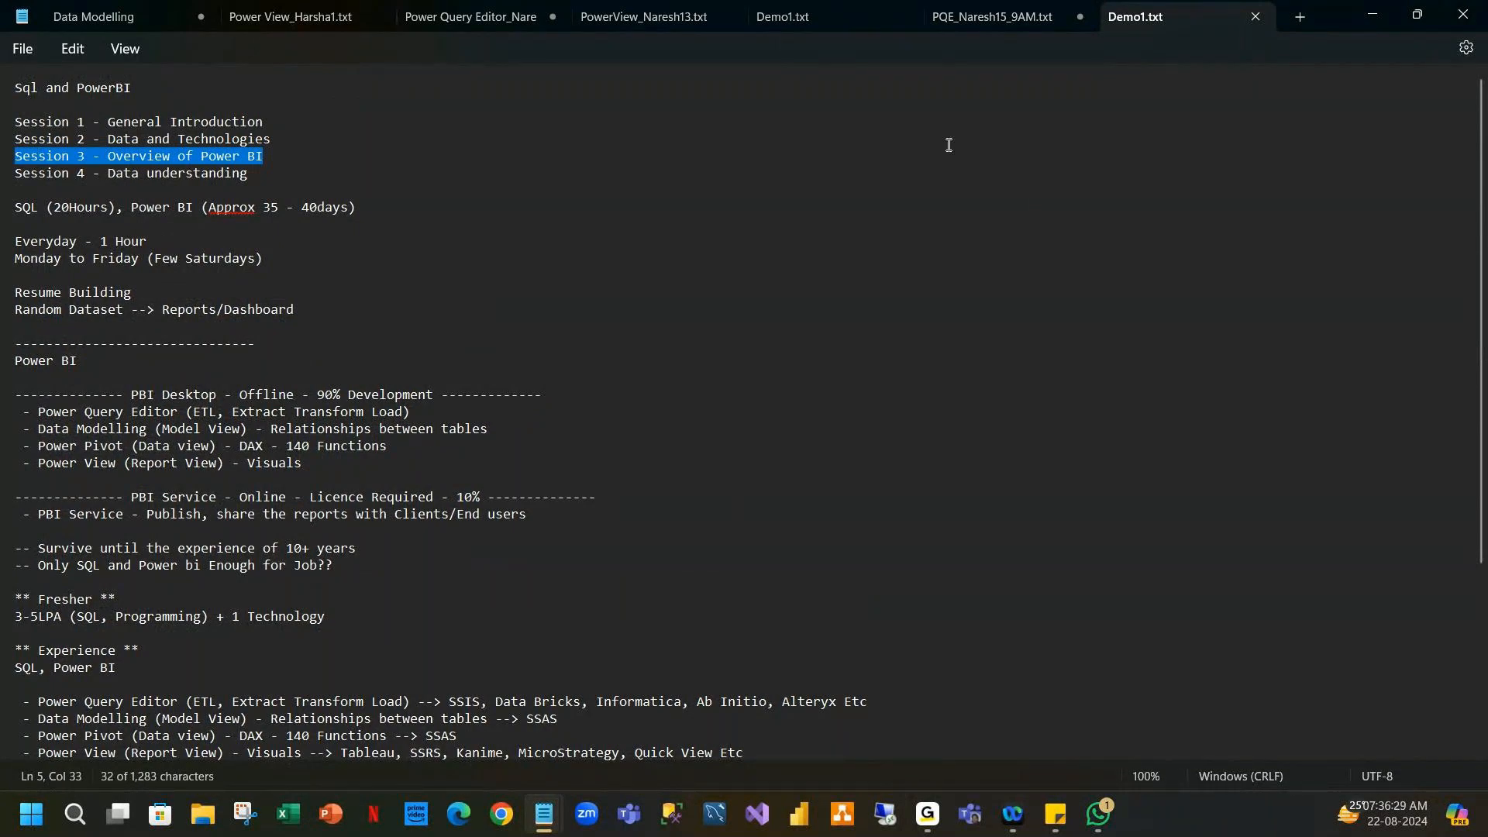
left_click(1206, 139)
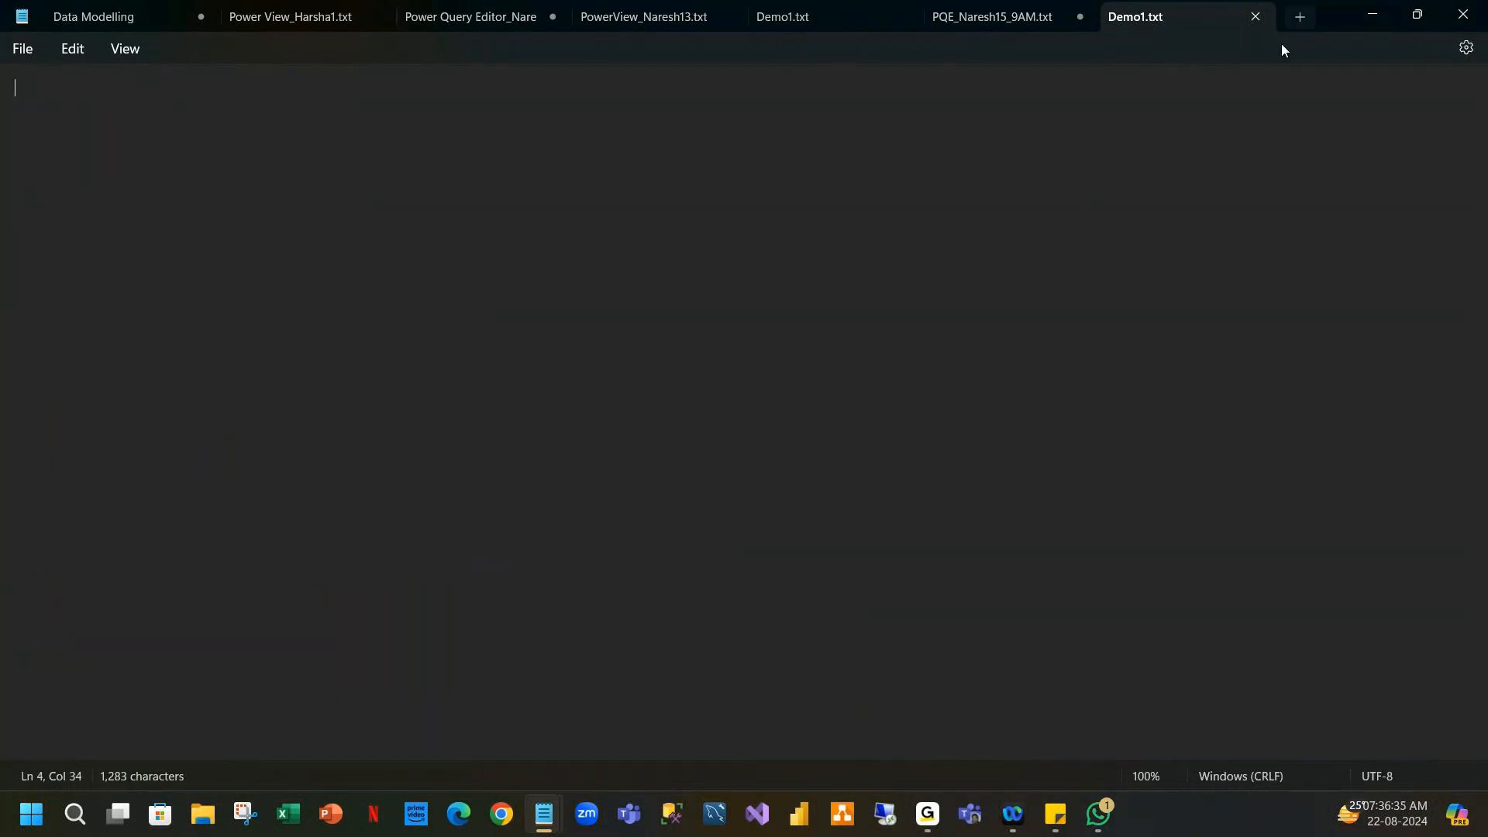
Create a new blank note and enter "Demo 3" as its first line.
key("ctrl+n")
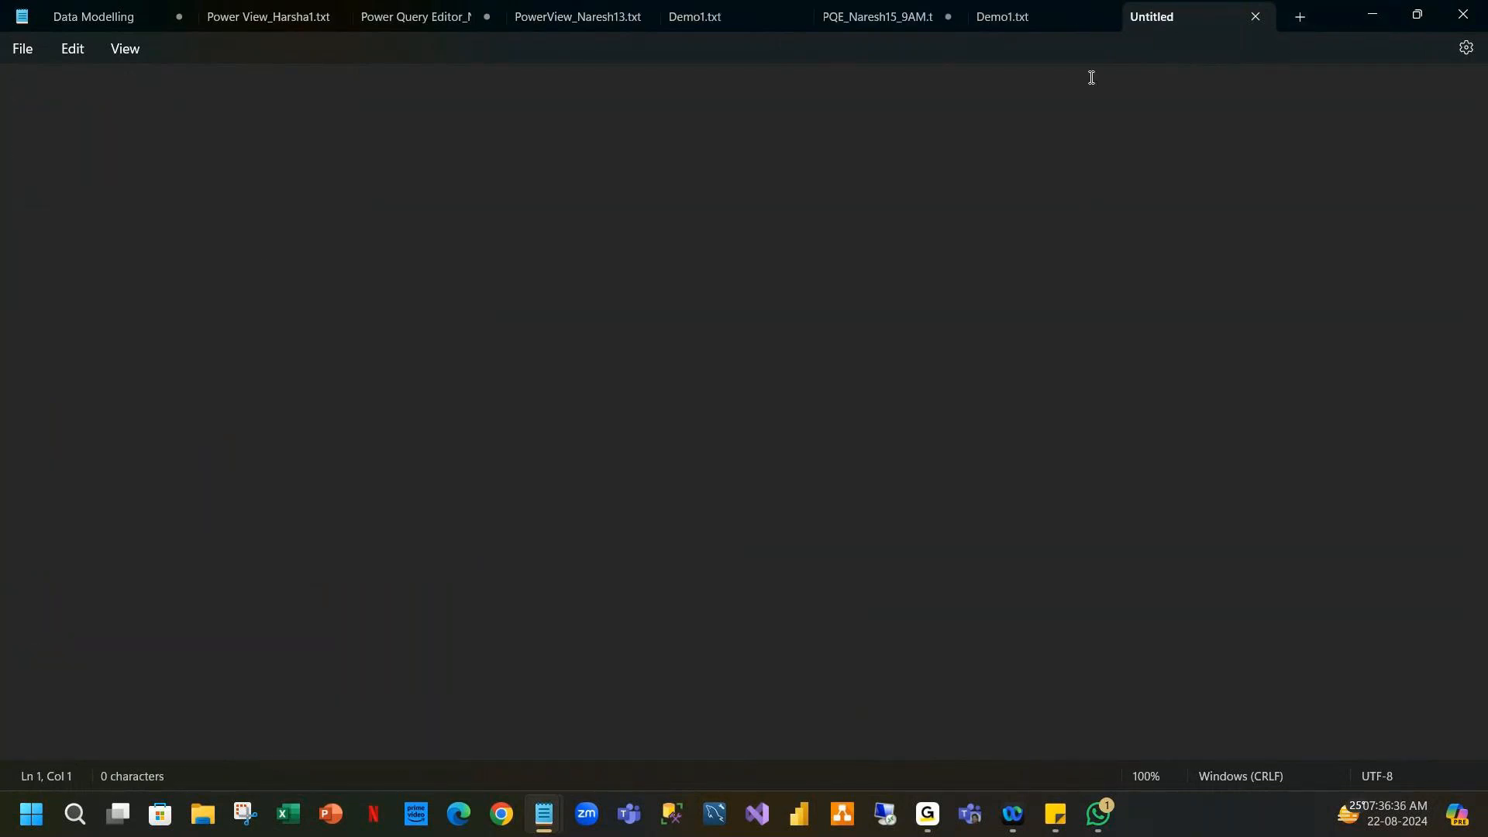
type("Demo 3")
scroll(1091, 77, "up", 8)
scroll(1092, 78, "down", 1)
key("Return")
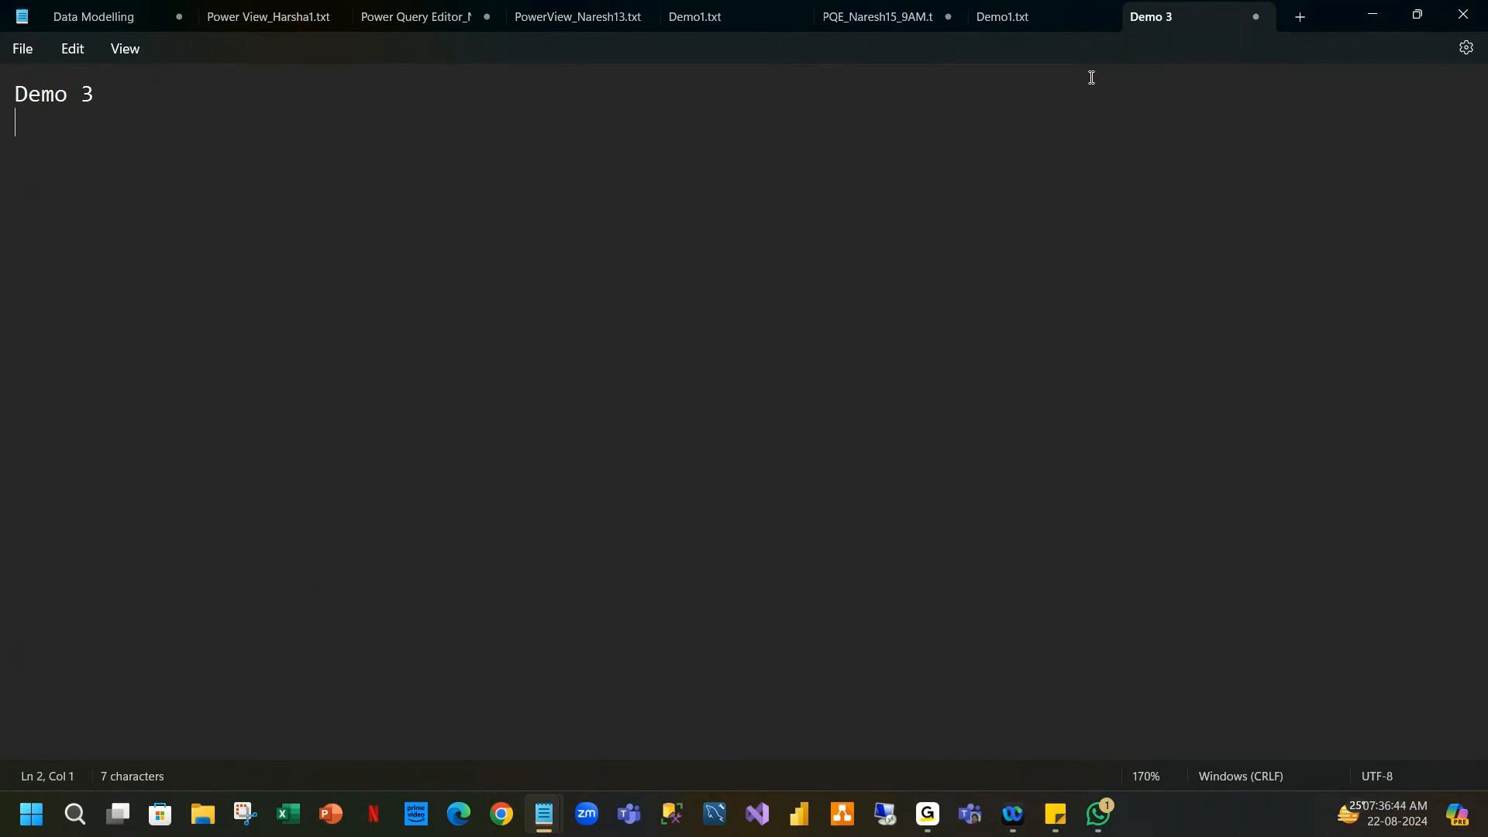
Add the heading "Overview of Power BI" below the title, separated by a blank line.
key("Return")
type("Overview of ")
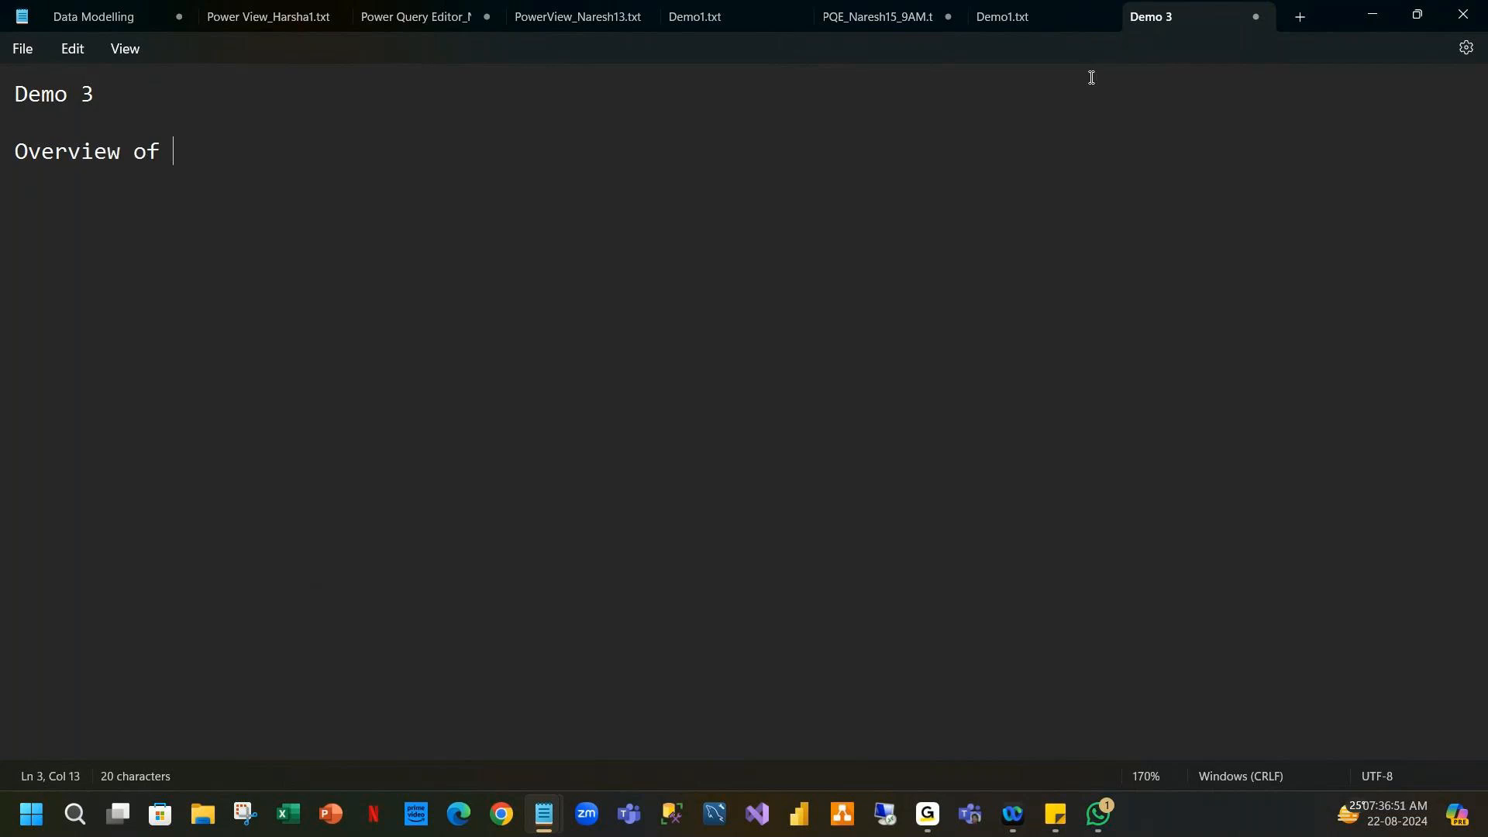
type("Power BI")
key("Return")
key("Return")
key("Return")
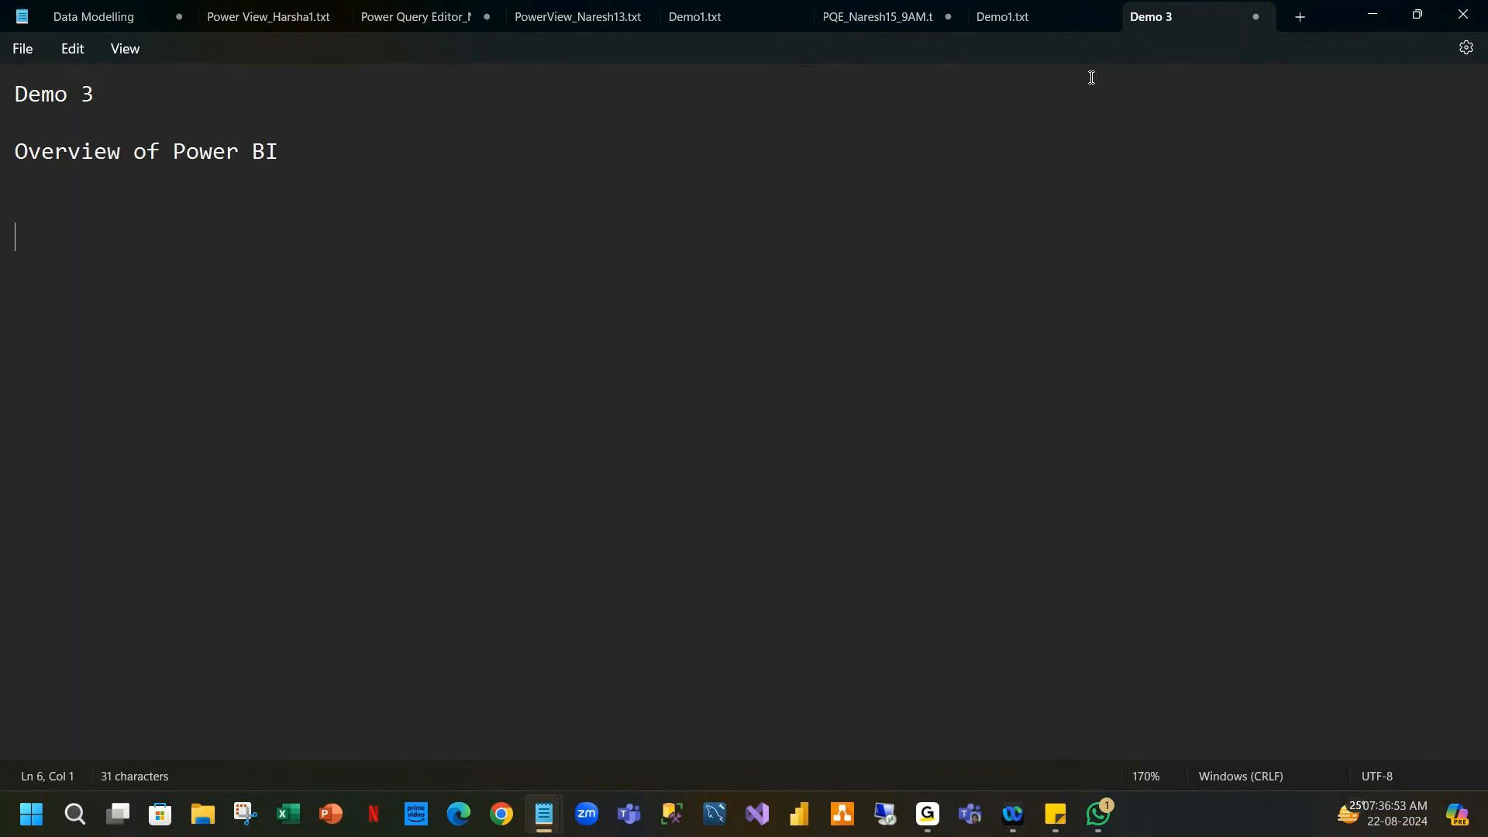
Enter the section heading "------ Power bi Desktop" one blank line below the overview heading, without trailing dashes.
key("BackSpace")
type("------ Power bi Desktop ---------------")
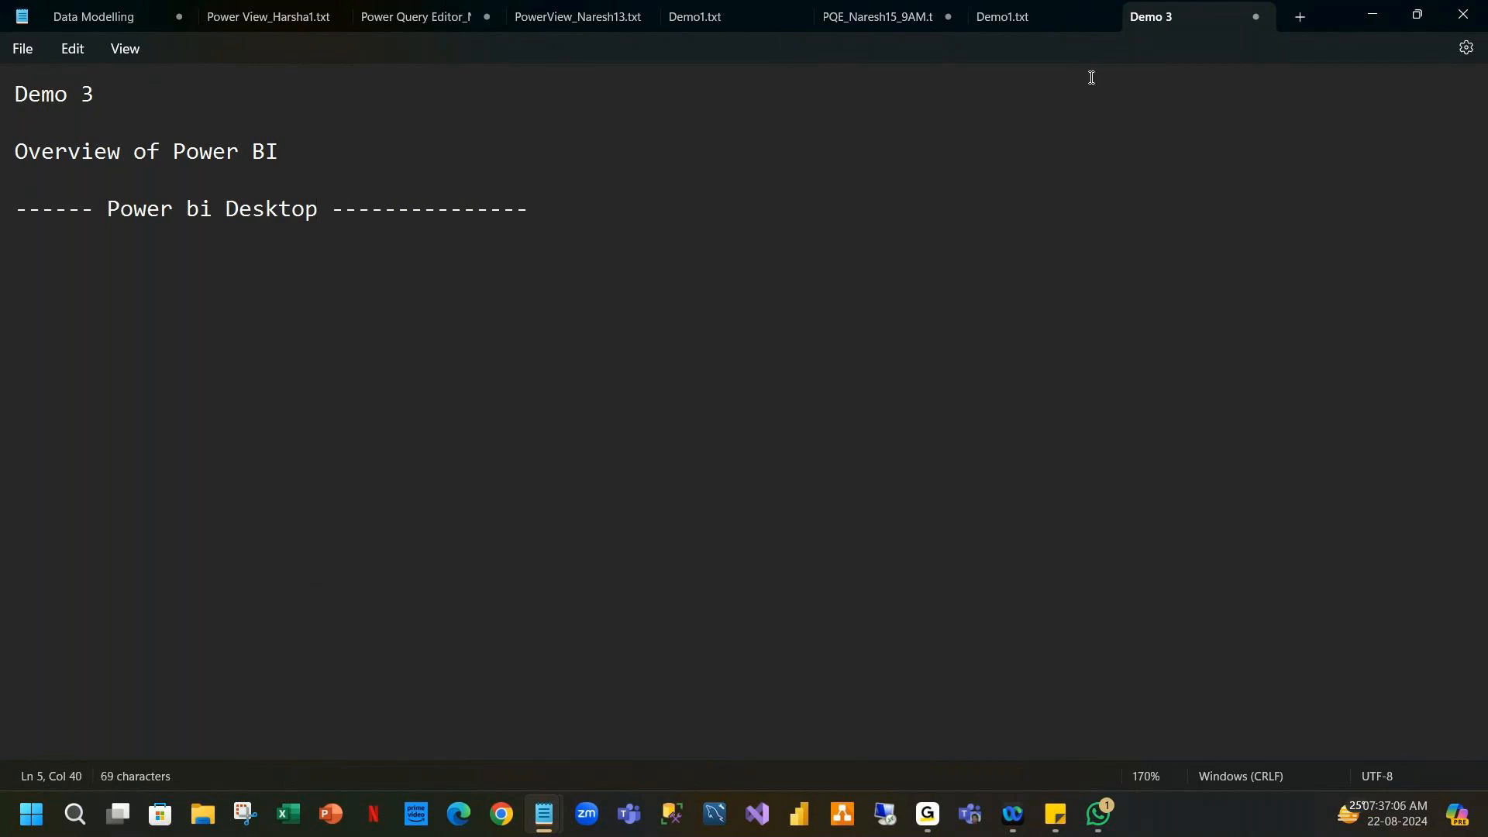
key("BackSpace")
key("BackSpace")
key("BackSpace")
key("BackSpace")
key("BackSpace")
key("BackSpace")
key("BackSpace")
key("BackSpace")
key("BackSpace")
key("BackSpace")
key("BackSpace")
key("BackSpace")
key("BackSpace")
key("BackSpace")
key("BackSpace")
key("BackSpace")
Correct "bi" to uppercase "BI" in the Power BI Desktop section heading.
left_click(202, 208)
key("BackSpace")
key("Delete")
type("BI")
Complete the Power BI Desktop heading with ", Offline, No Licence --------" and start a new line.
left_click(349, 210)
type(", Offline, No Lien")
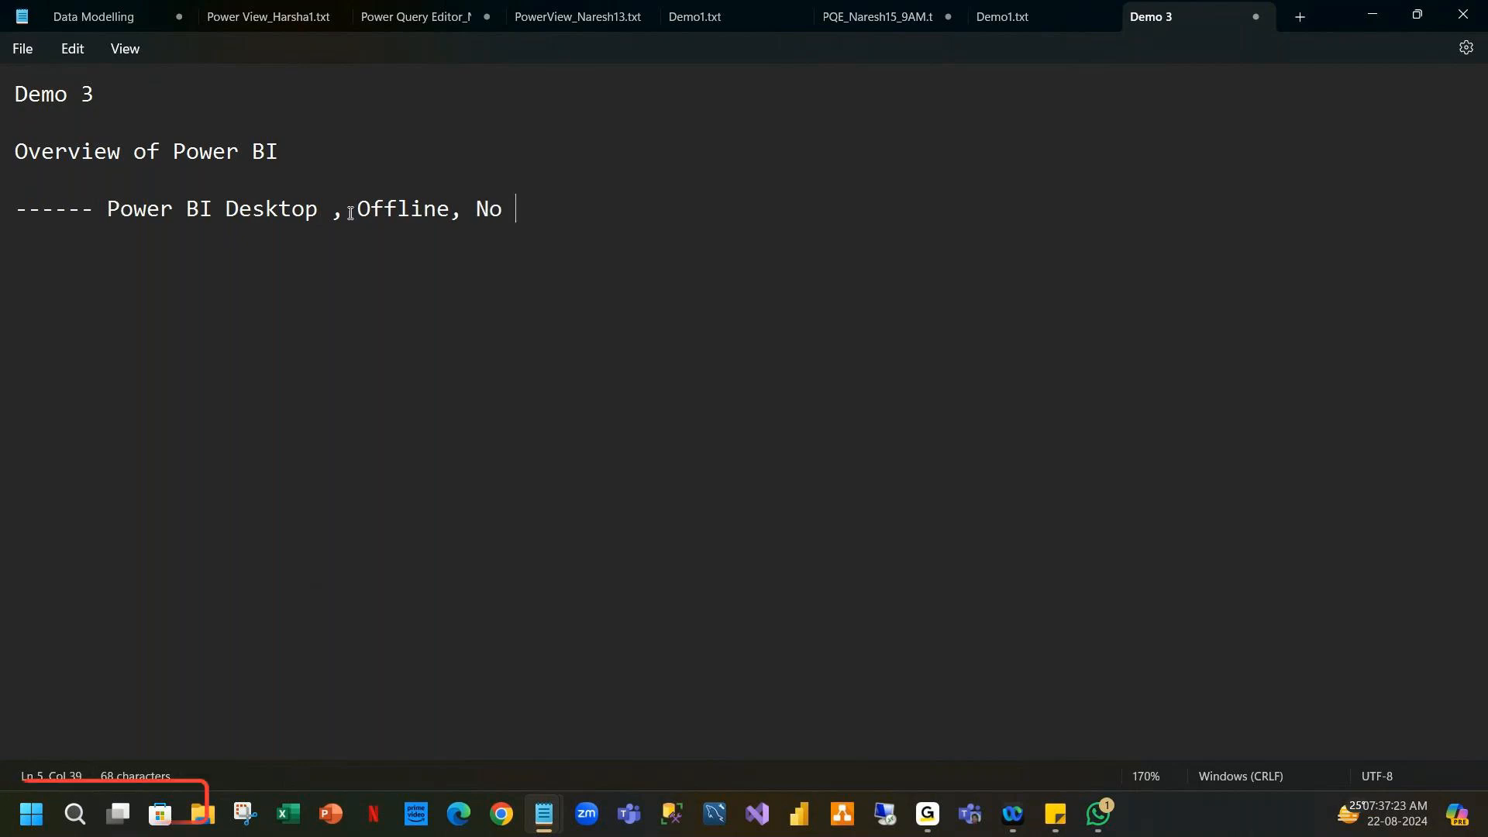
key("BackSpace")
key("BackSpace")
type("cence")
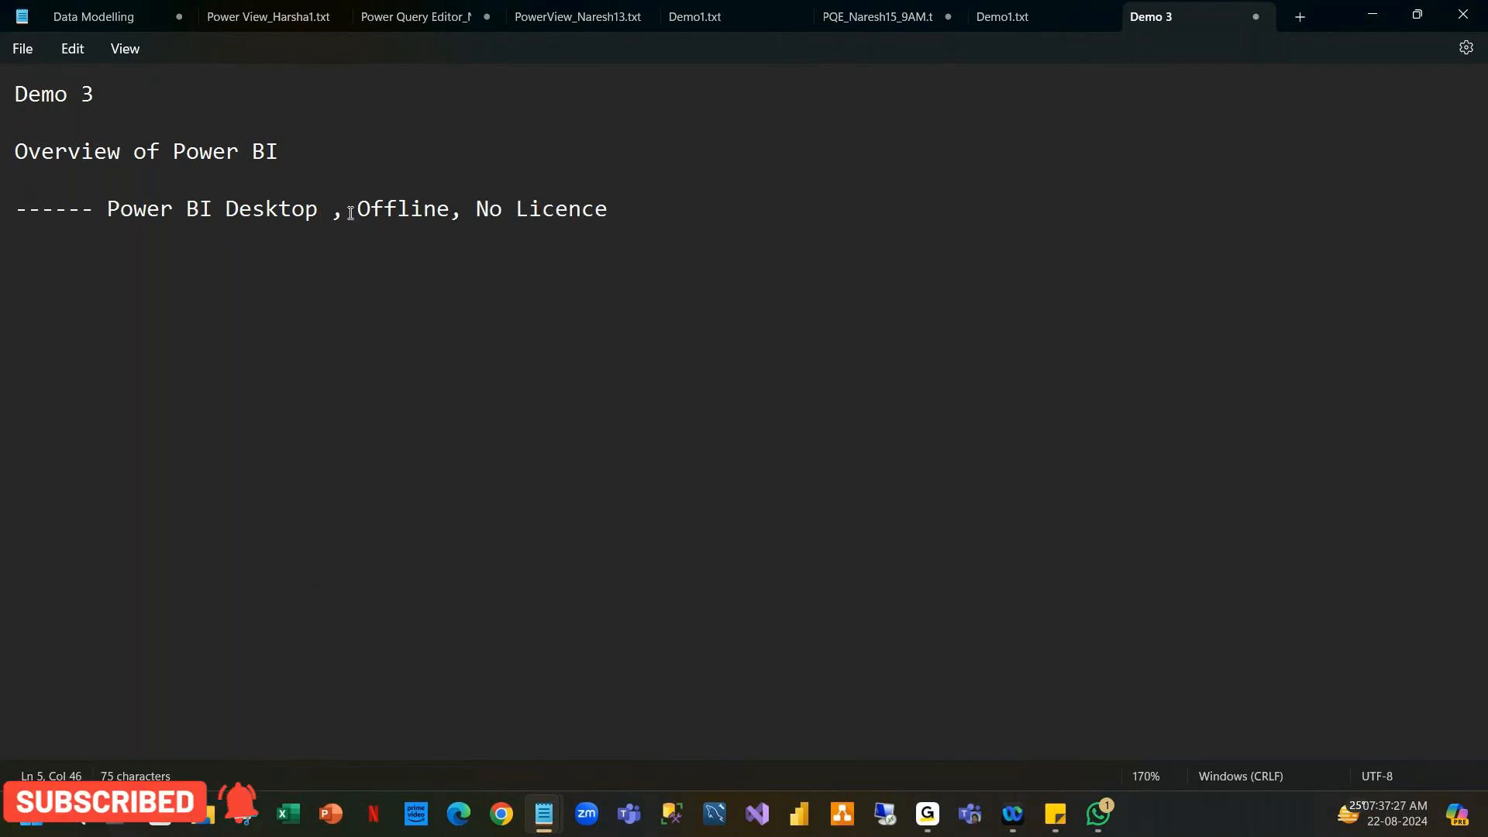
type(" --------")
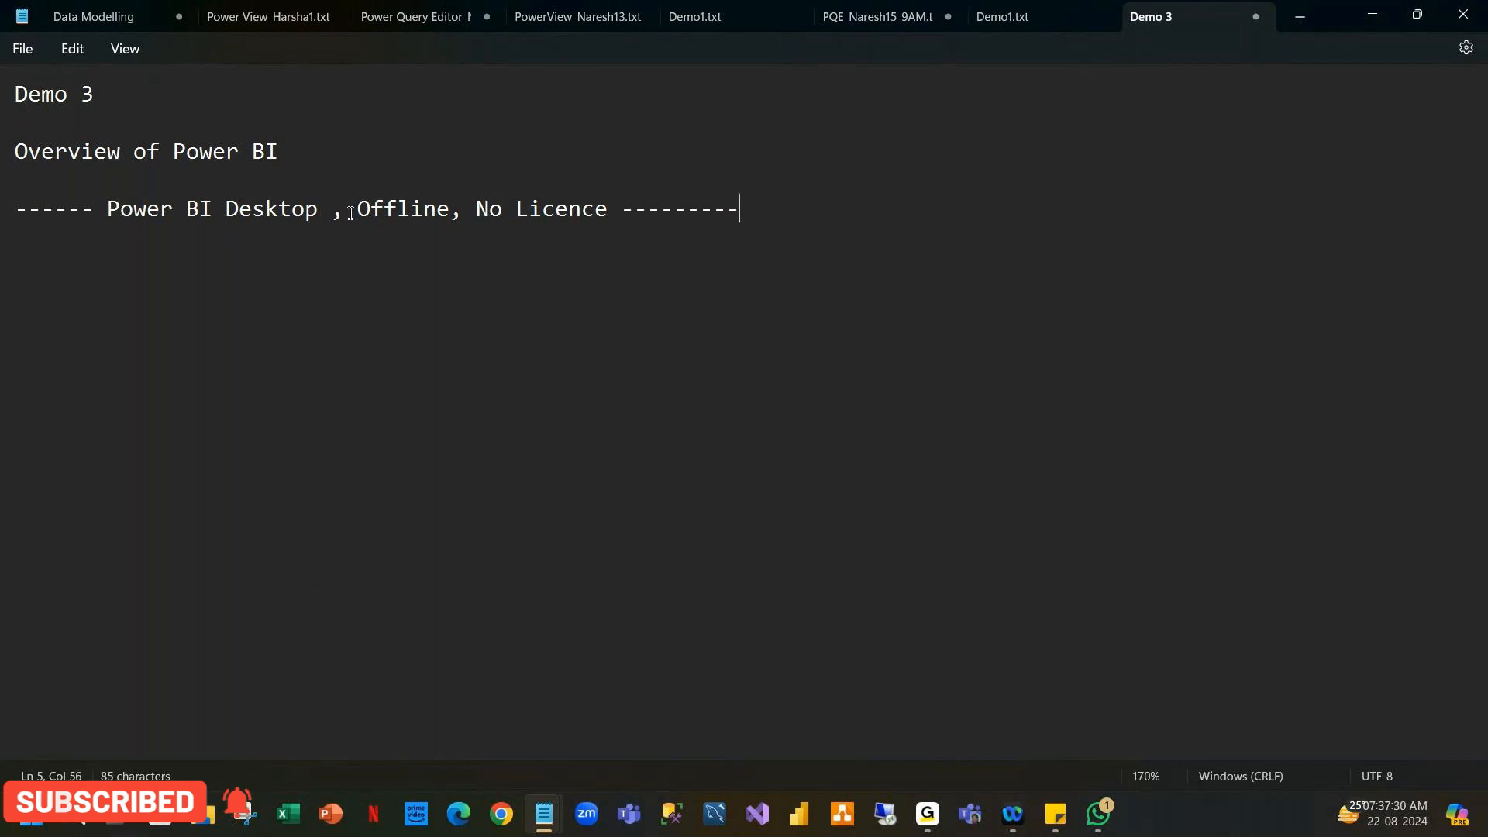
key("Return")
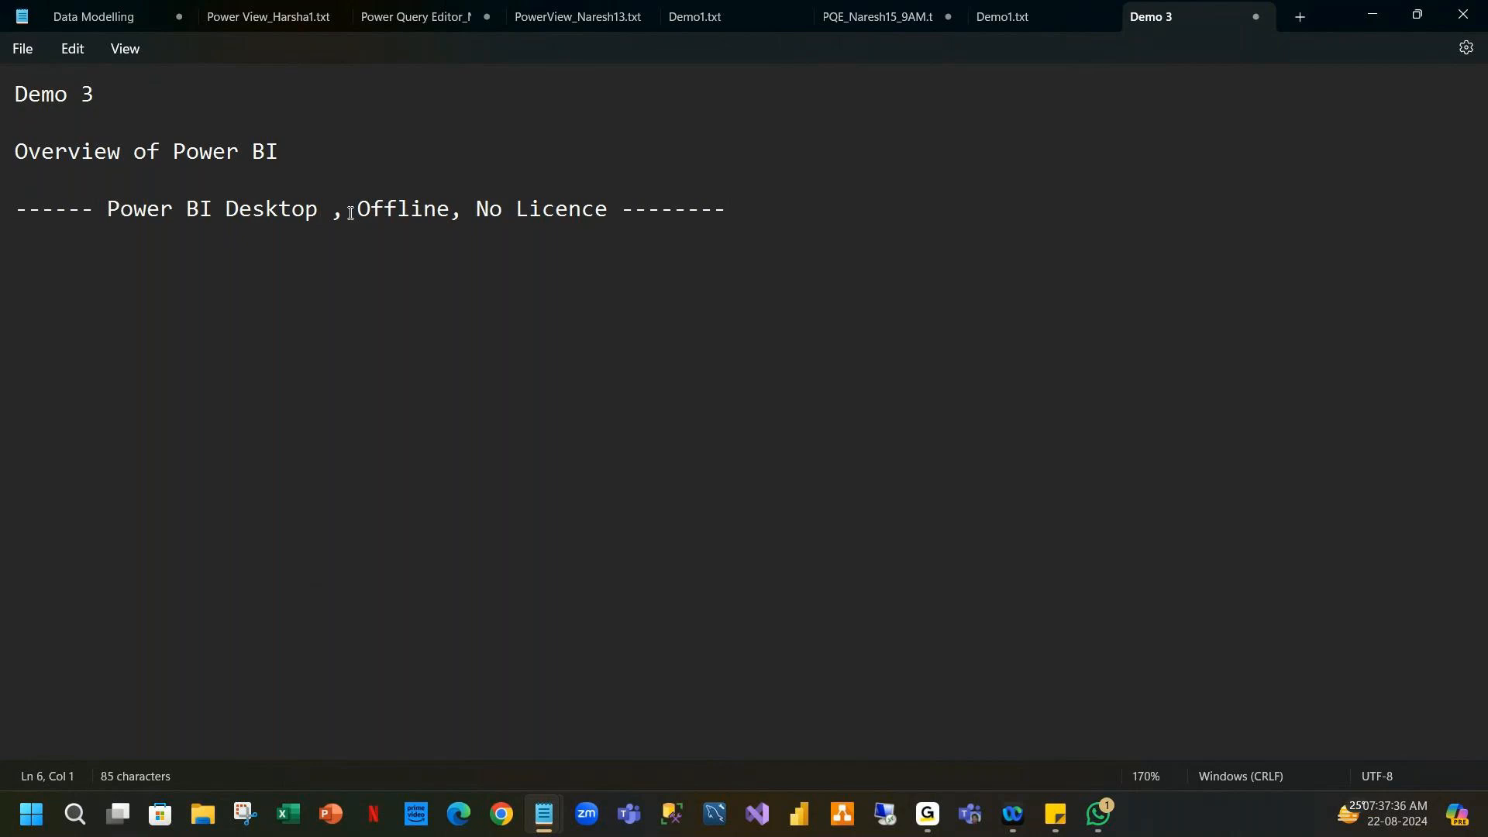
Add the first list item "1. Power Query Editor - ETL Extract, Transform, Load" beneath the section heading.
key("Return")
type("1. ")
type("Power Quw")
type("r")
key("BackSpace")
key("BackSpace")
type("e")
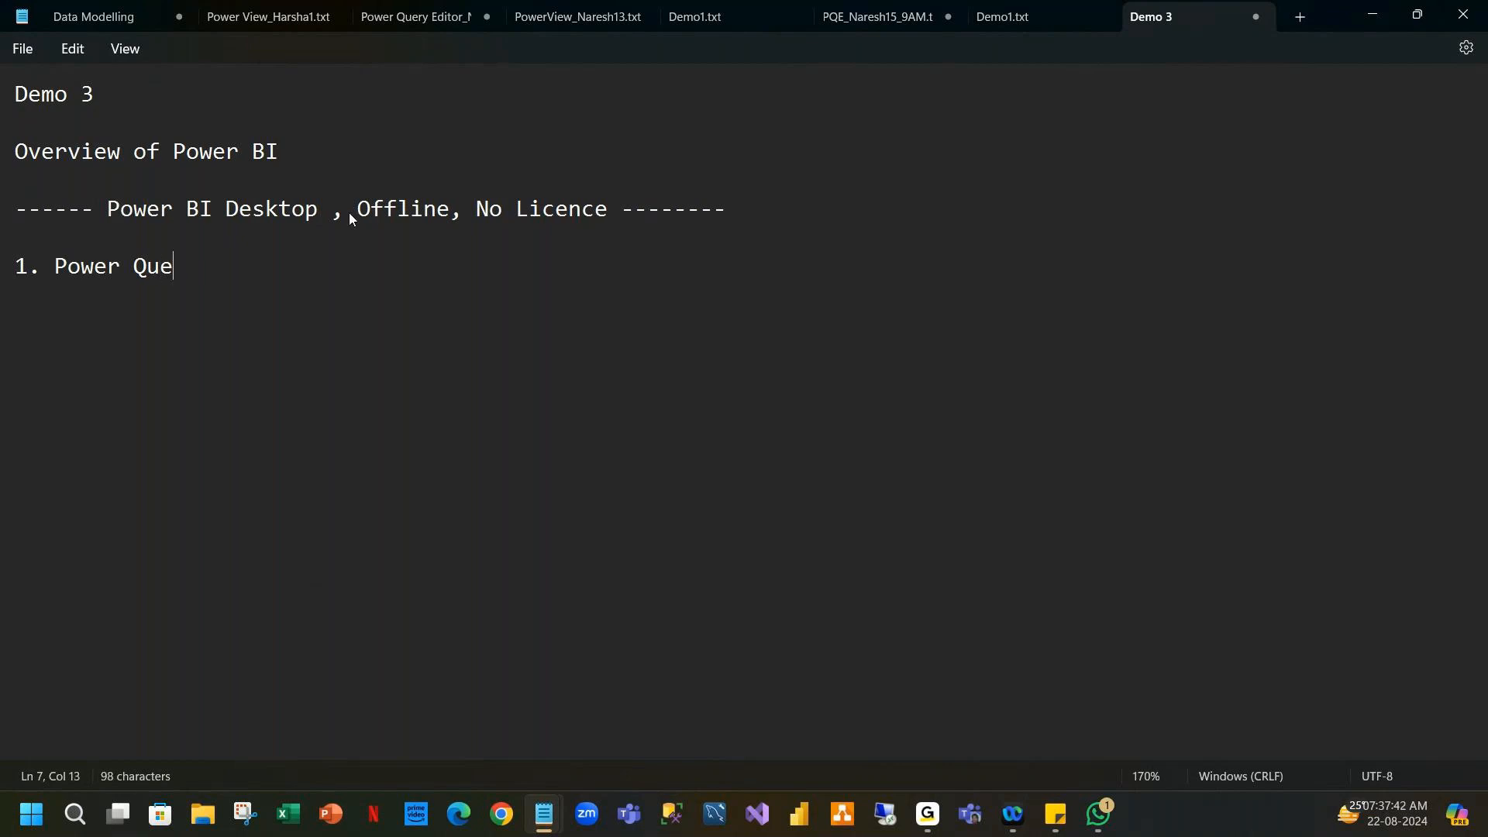
type("ry Edito")
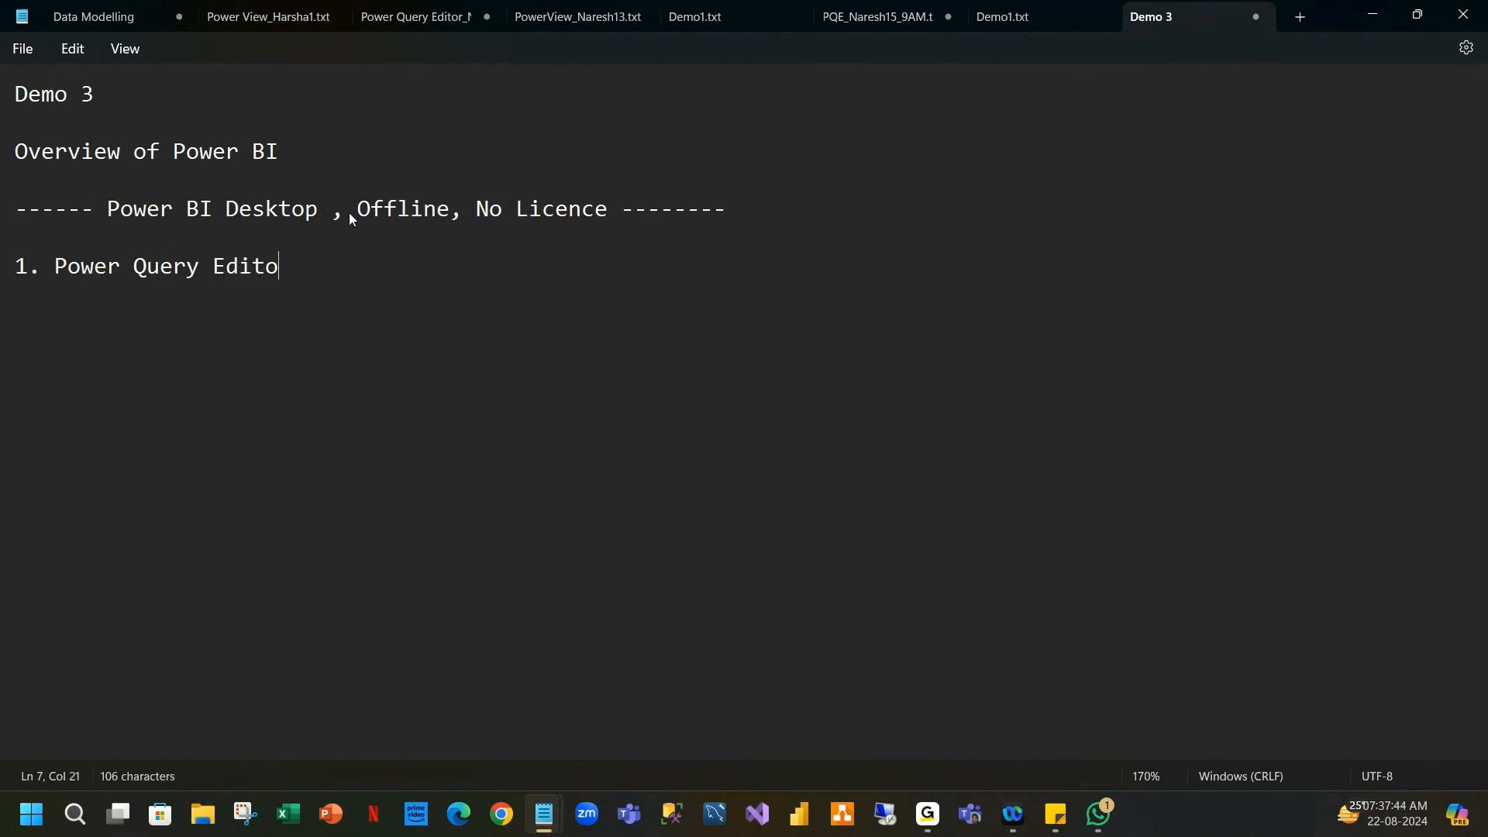
type("r - ETL Extract")
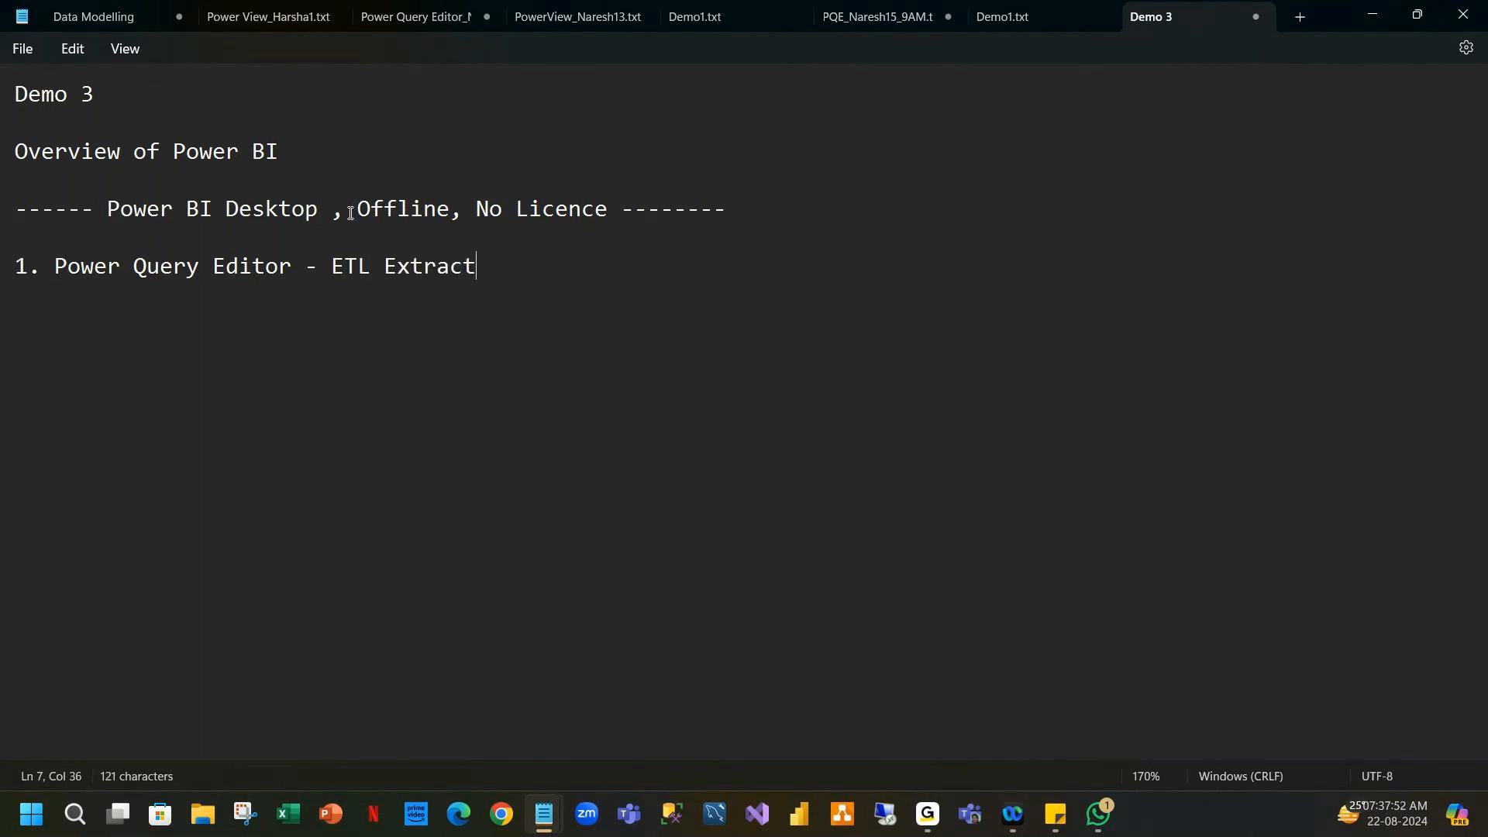
type(", Transform, Load)")
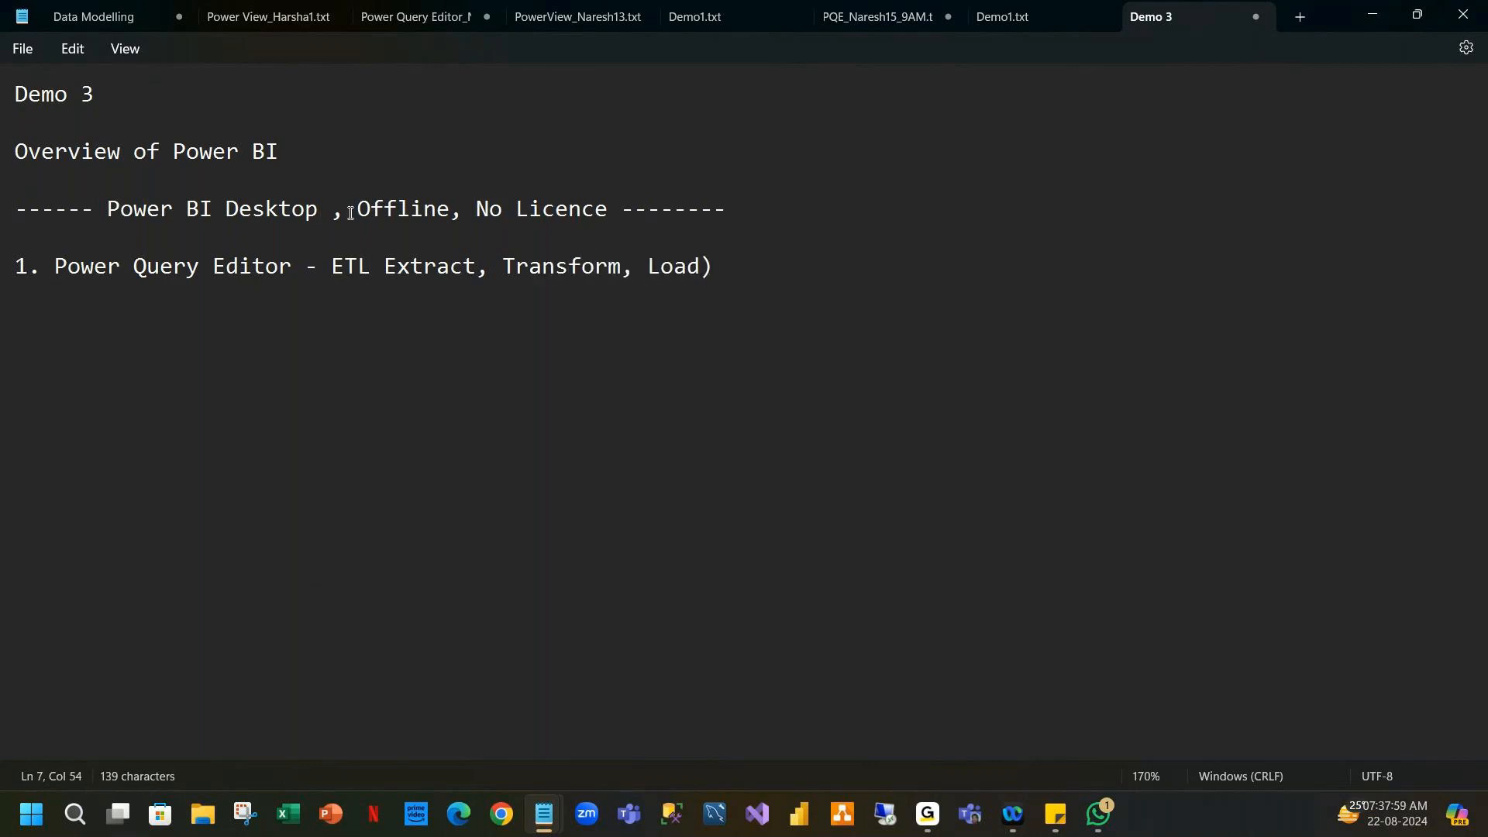
key("BackSpace")
Append ",Tranformations, M language" to the Power Query Editor item.
type(",Tranformations")
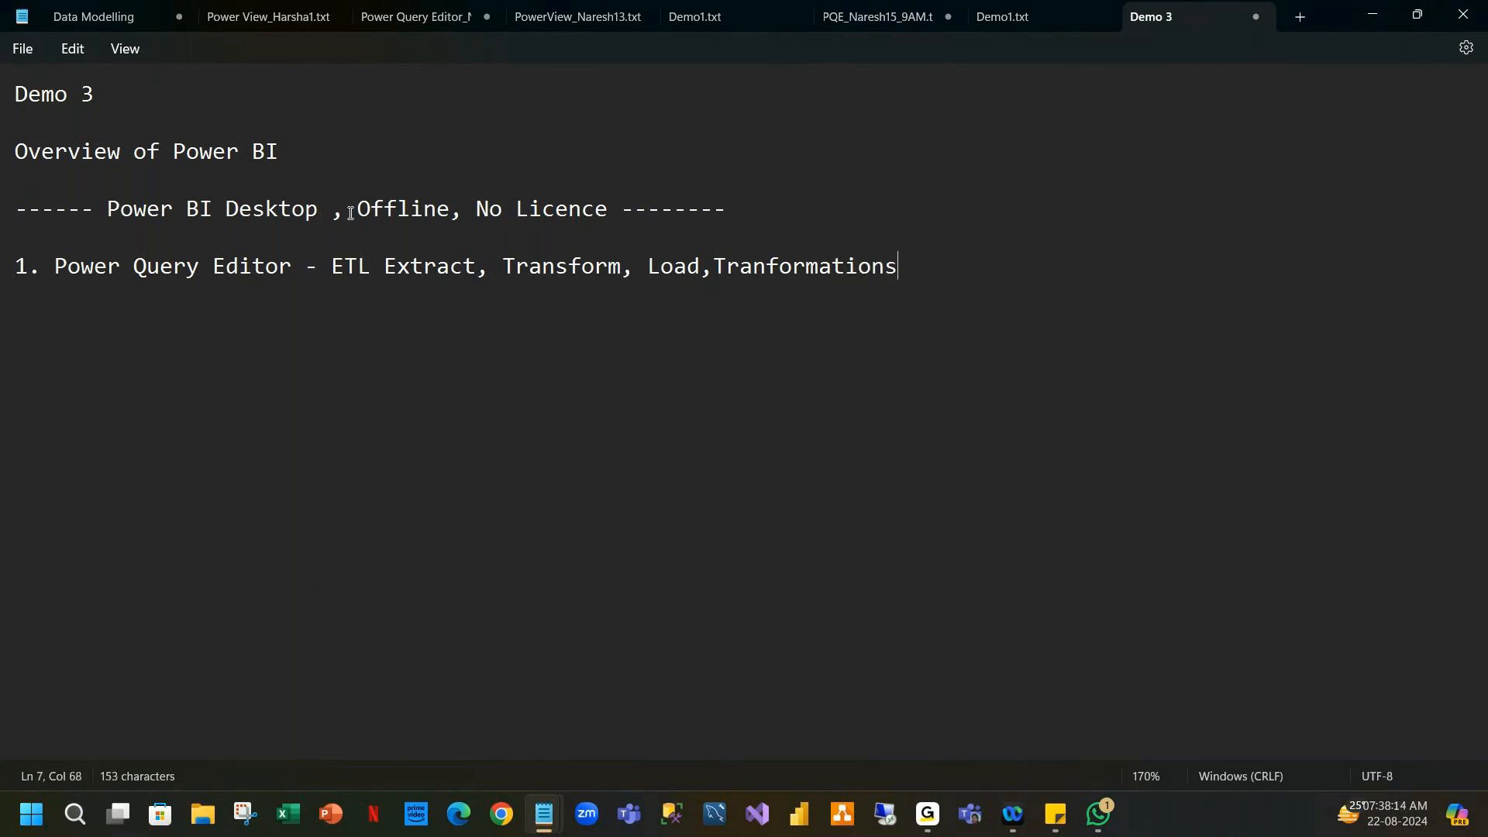
type(", M")
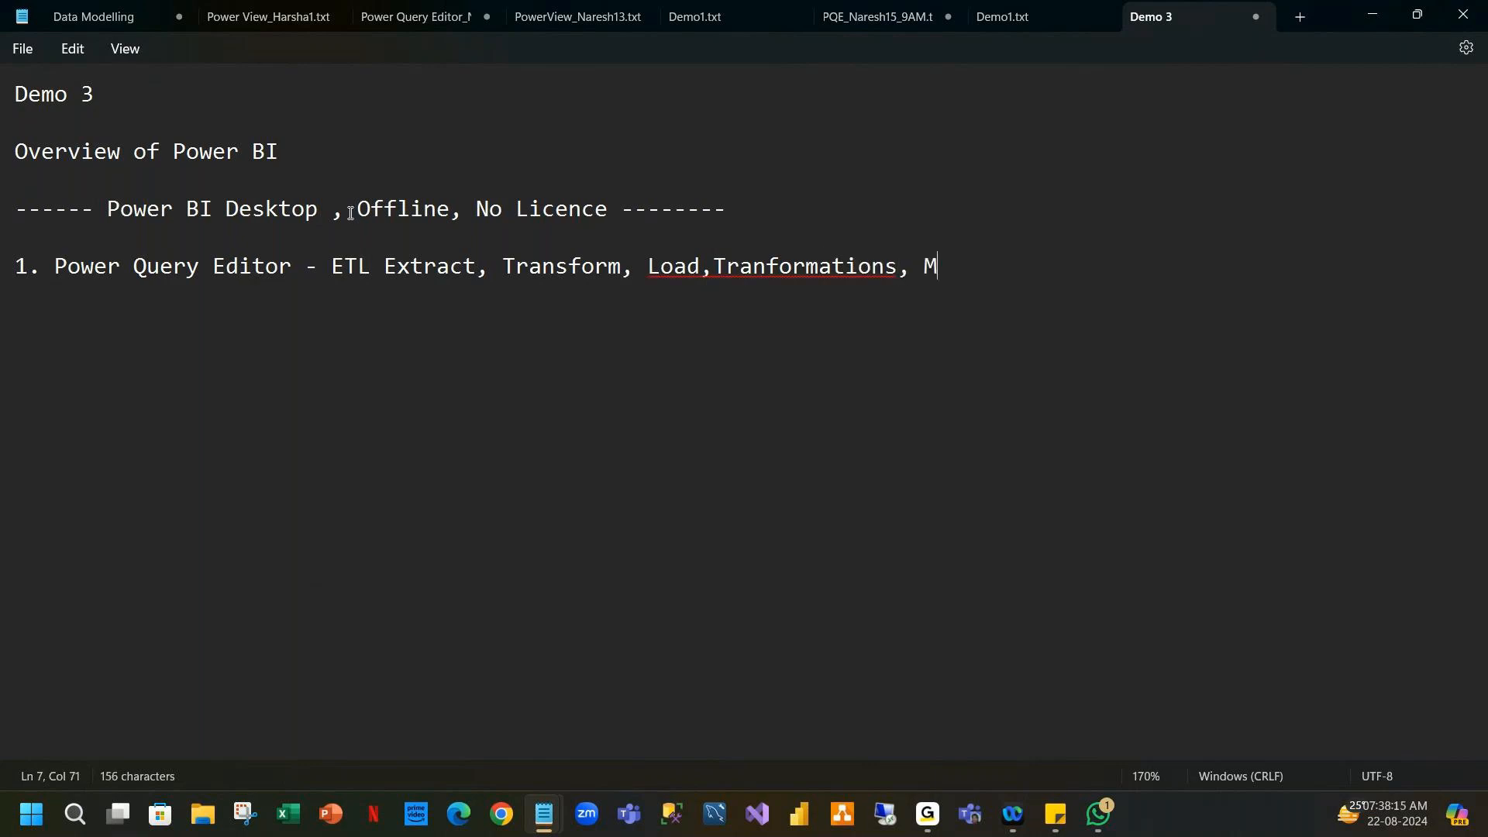
type(" langa")
key("BackSpace")
type("uage")
Insert a space after "Load," and correct the misspelled word following it to "Transformations".
left_click(716, 268)
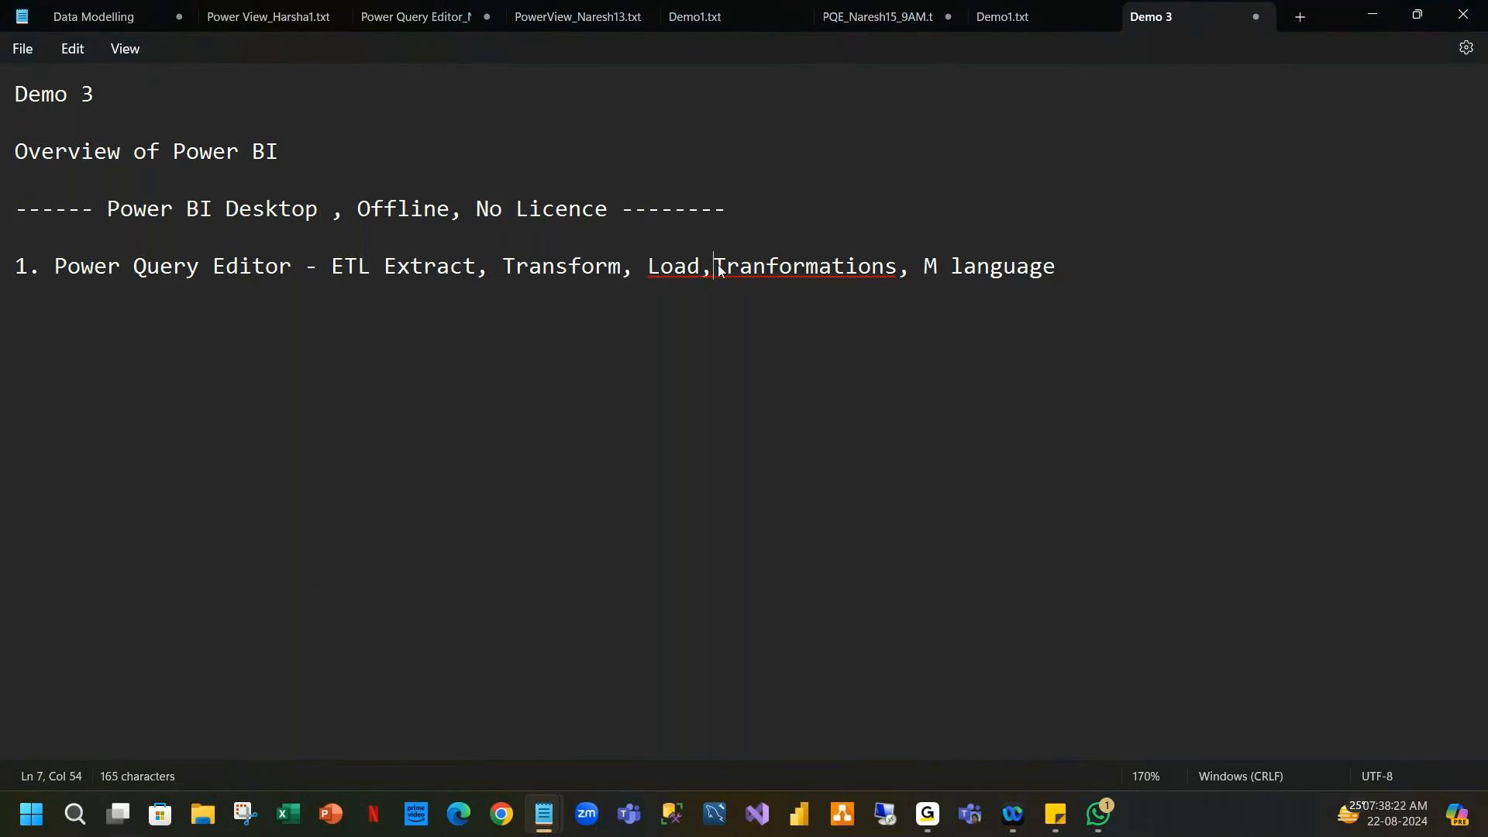
left_click(1134, 257)
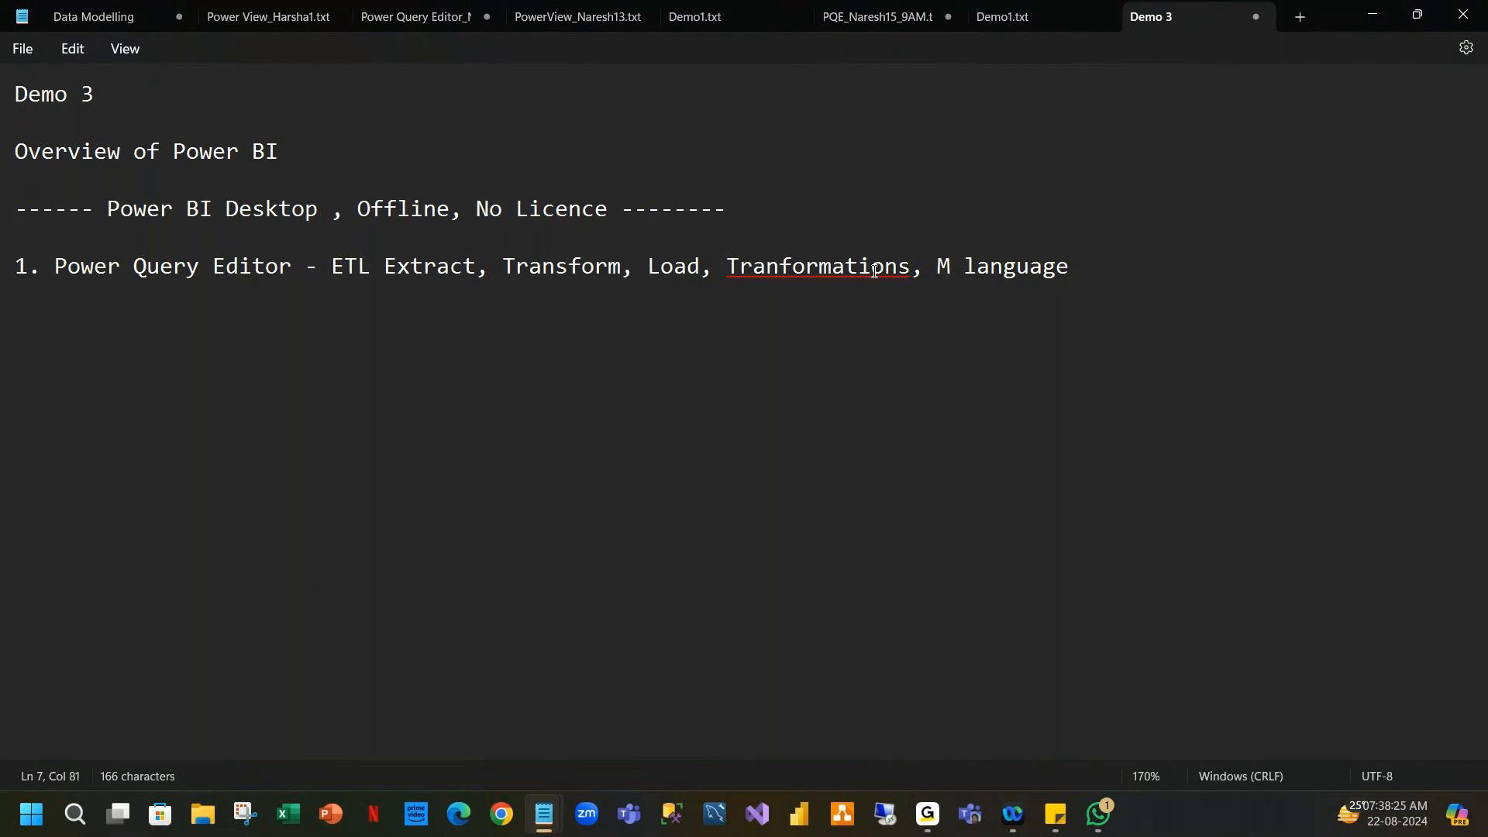
left_click(775, 268)
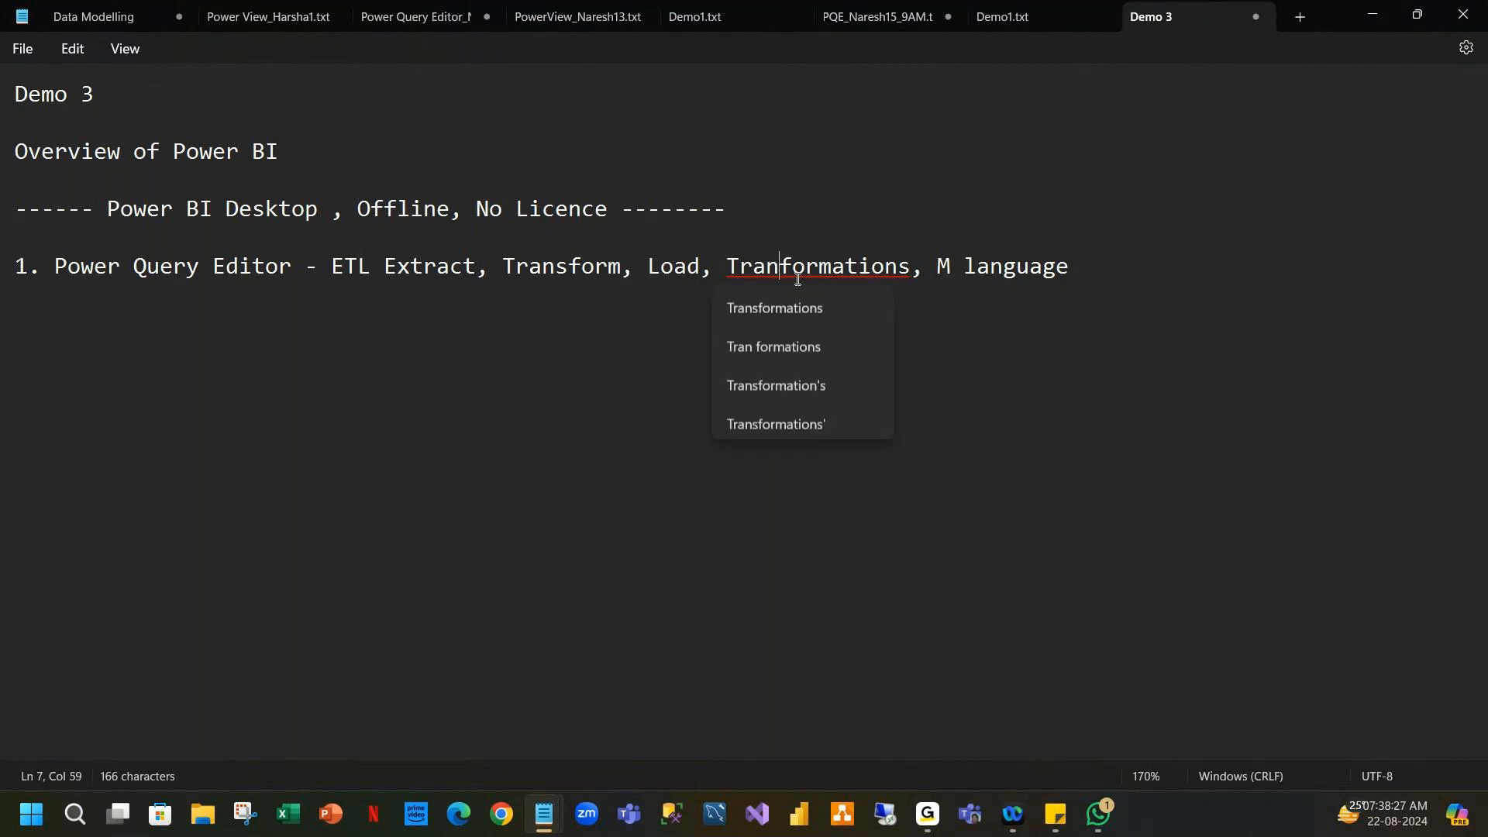
left_click(775, 303)
left_click(1140, 267)
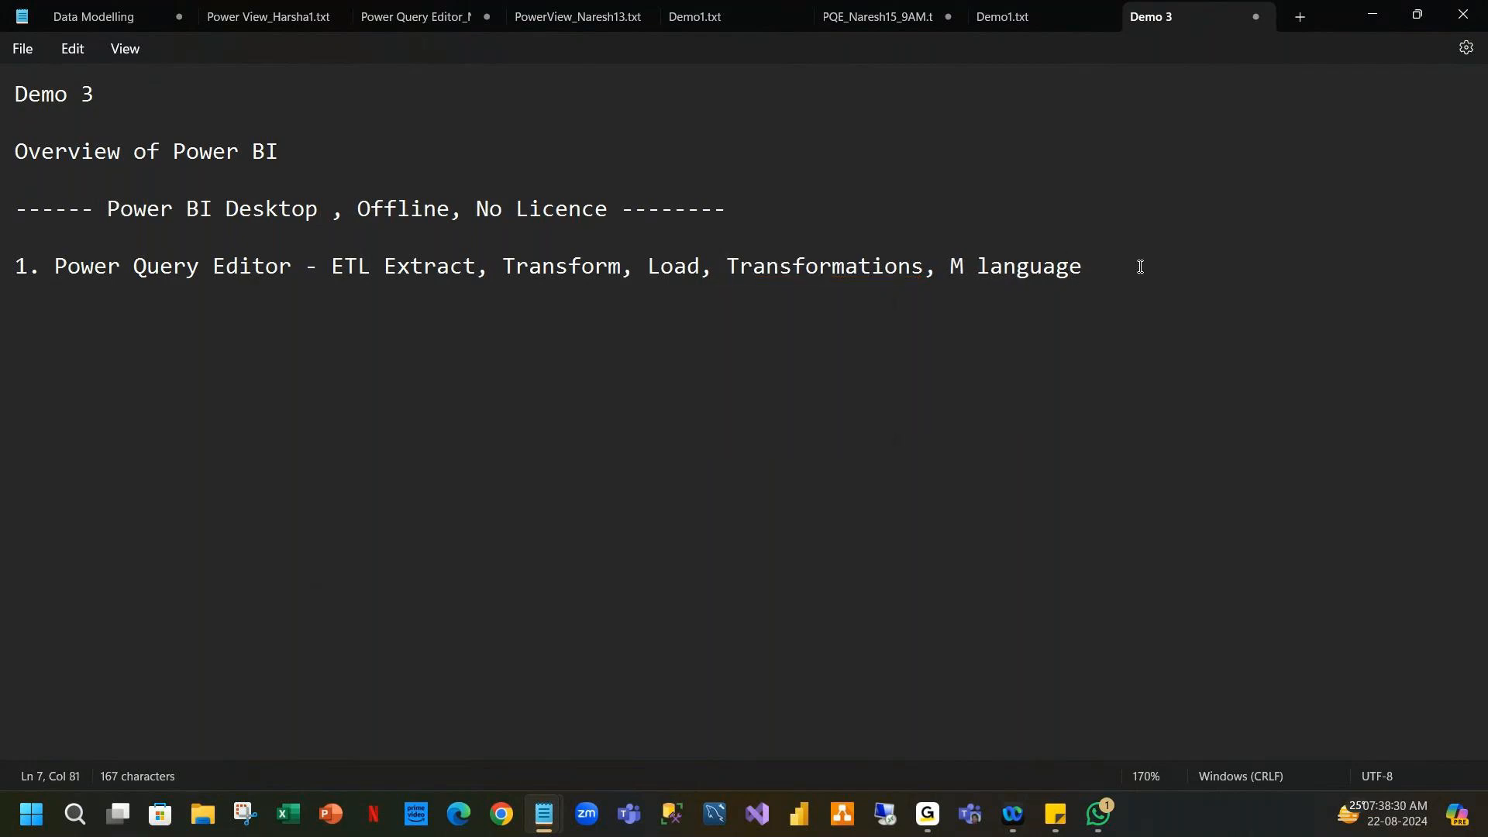
Append "(mashup) - Autogenerated" after "M language", correcting the spelling of "mashup" with the suggested word.
left_click(1132, 266)
type("(mshup)")
left_click(1132, 266)
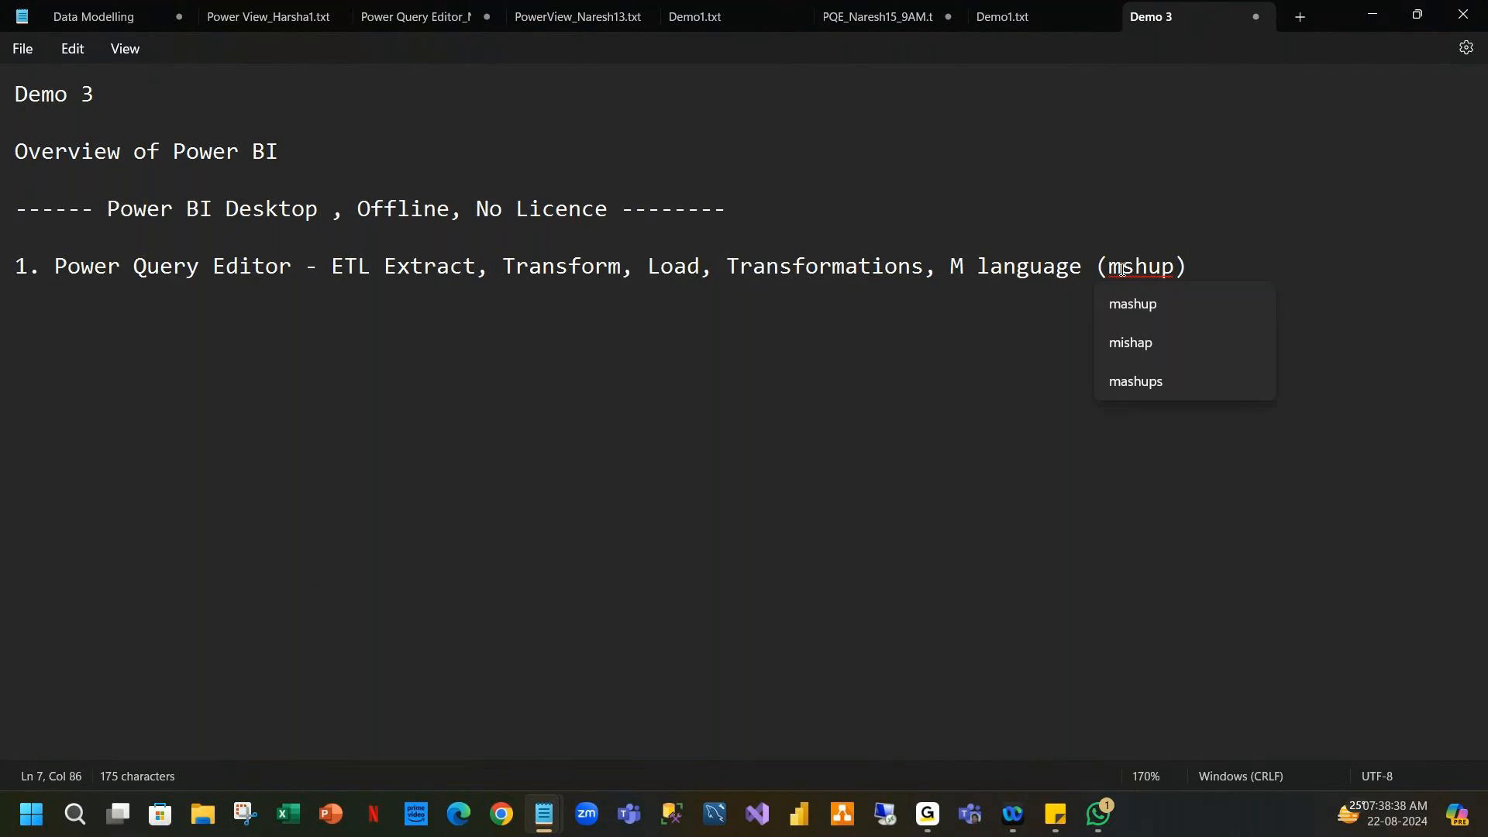
left_click(1145, 302)
left_click(1231, 266)
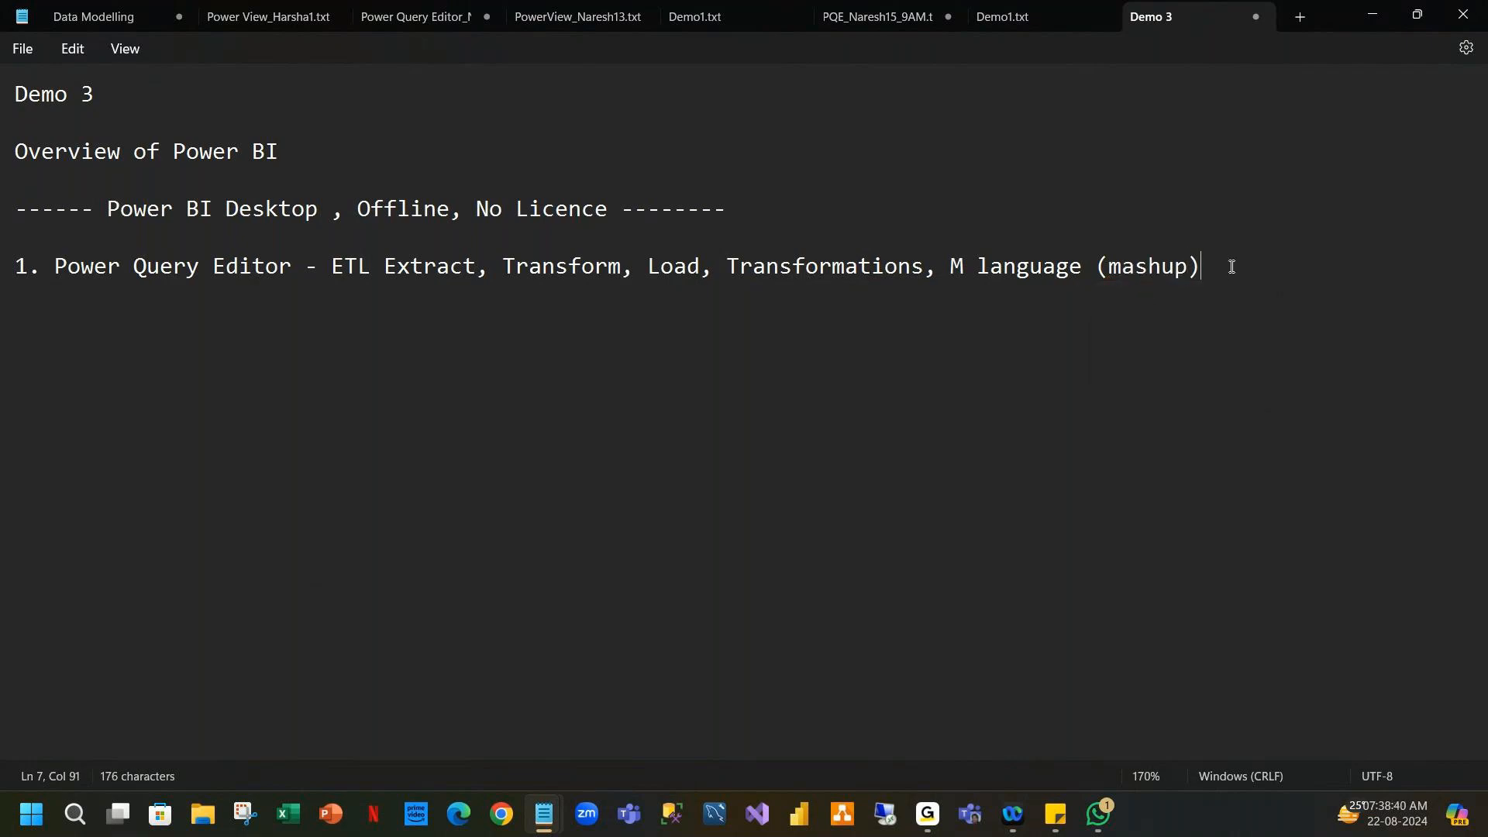
type("- Autogenerated")
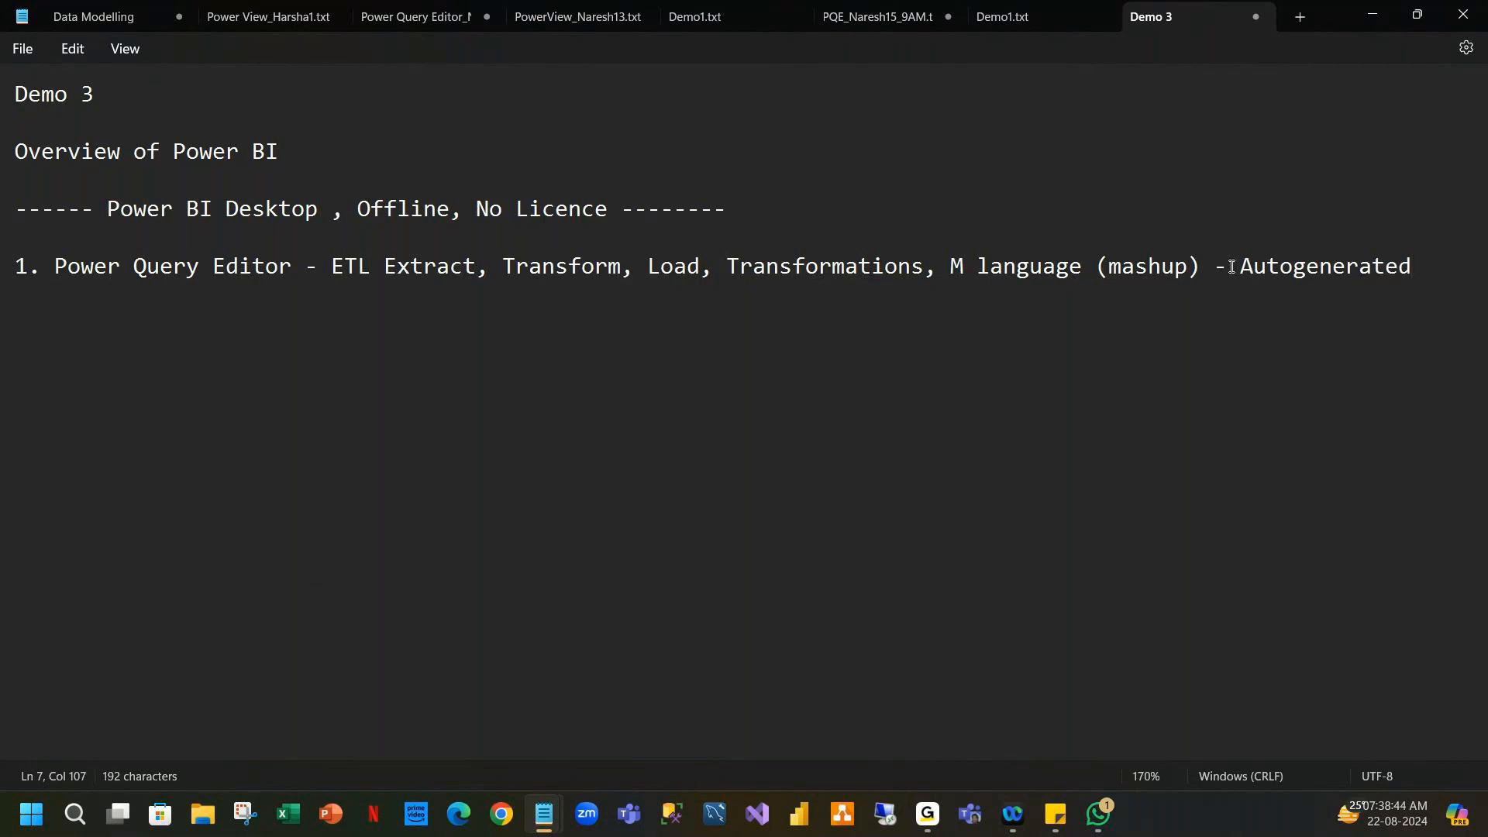
Add the second list item "2. Data Modelling" directly below the Power Query Editor item.
key("ctrl+minus")
key("ctrl+minus")
key("Return")
left_click(1259, 250)
key("Return")
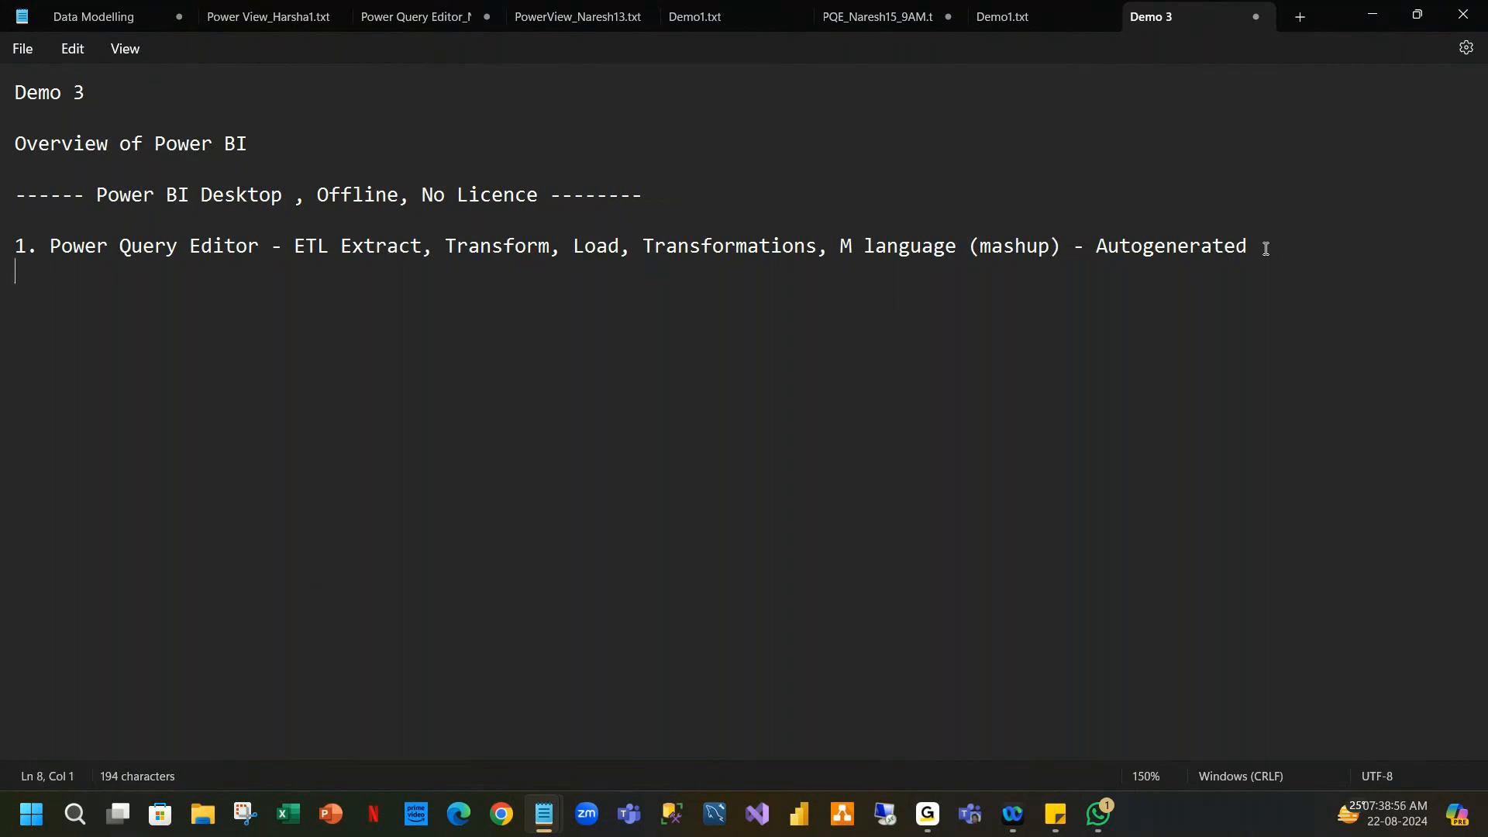
type("2. Data M")
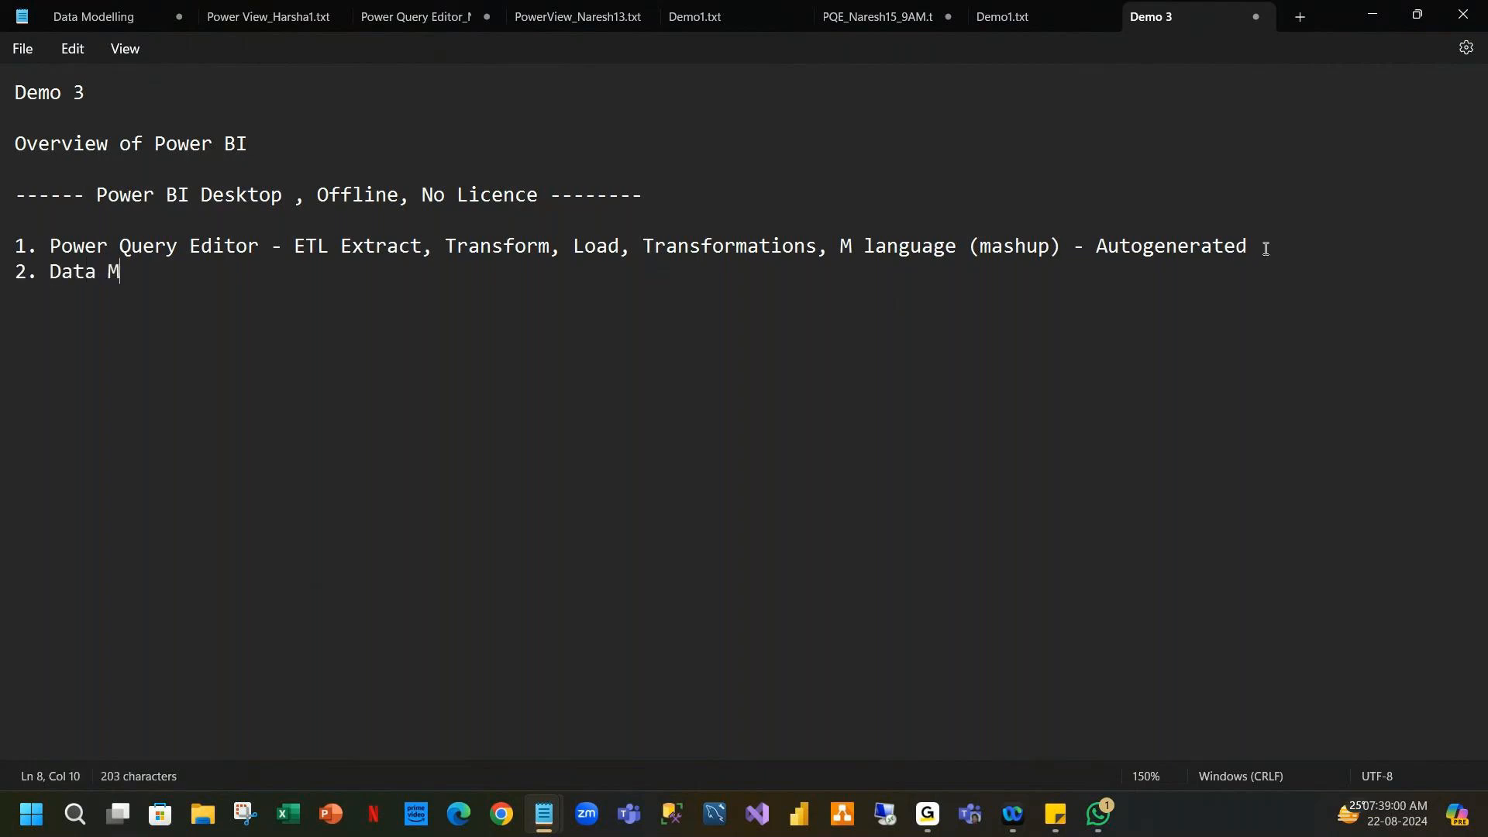
type("odelling")
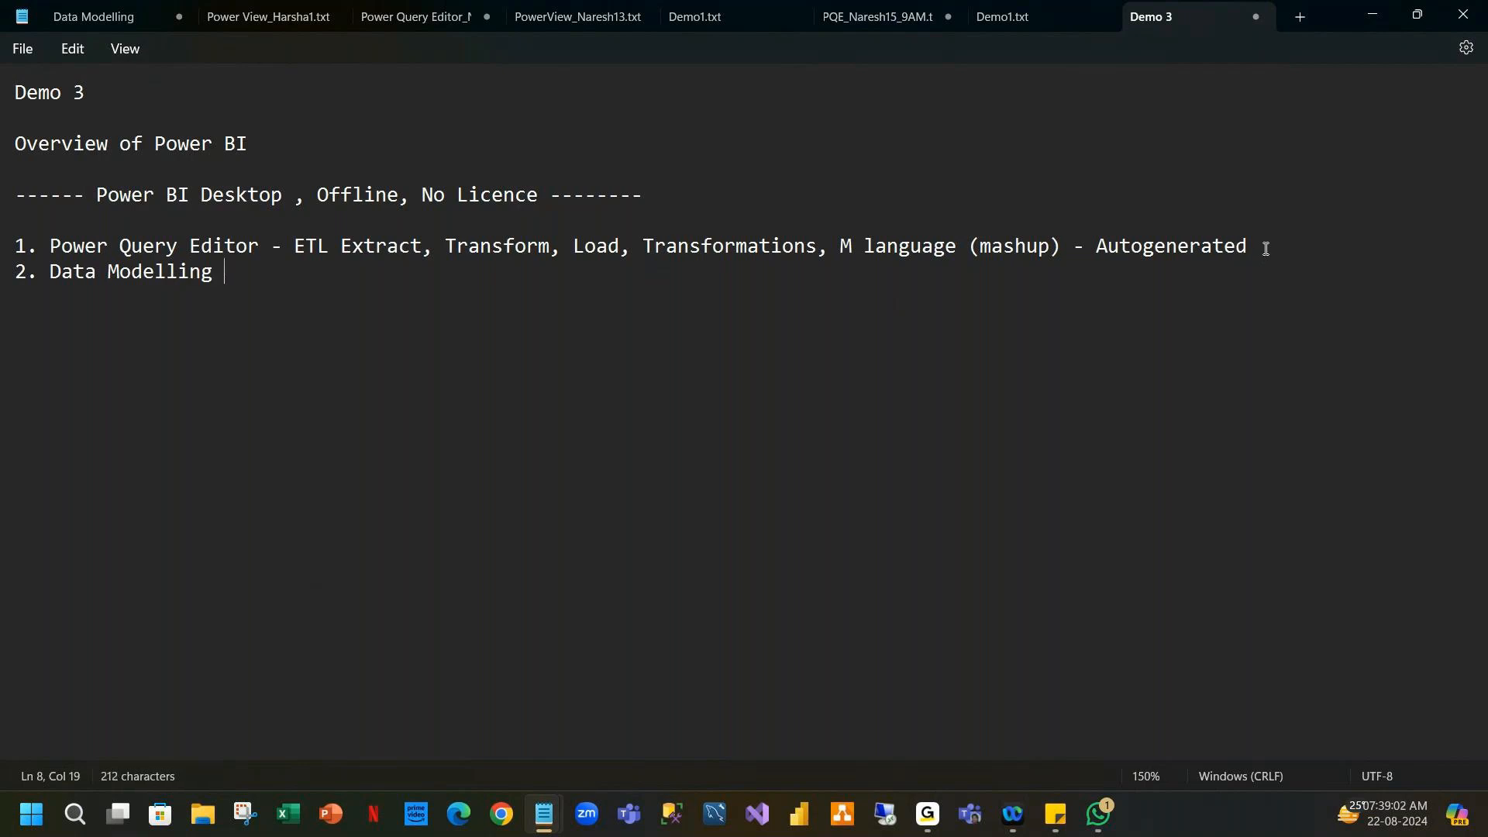
left_click_drag(56, 246, 587, 247)
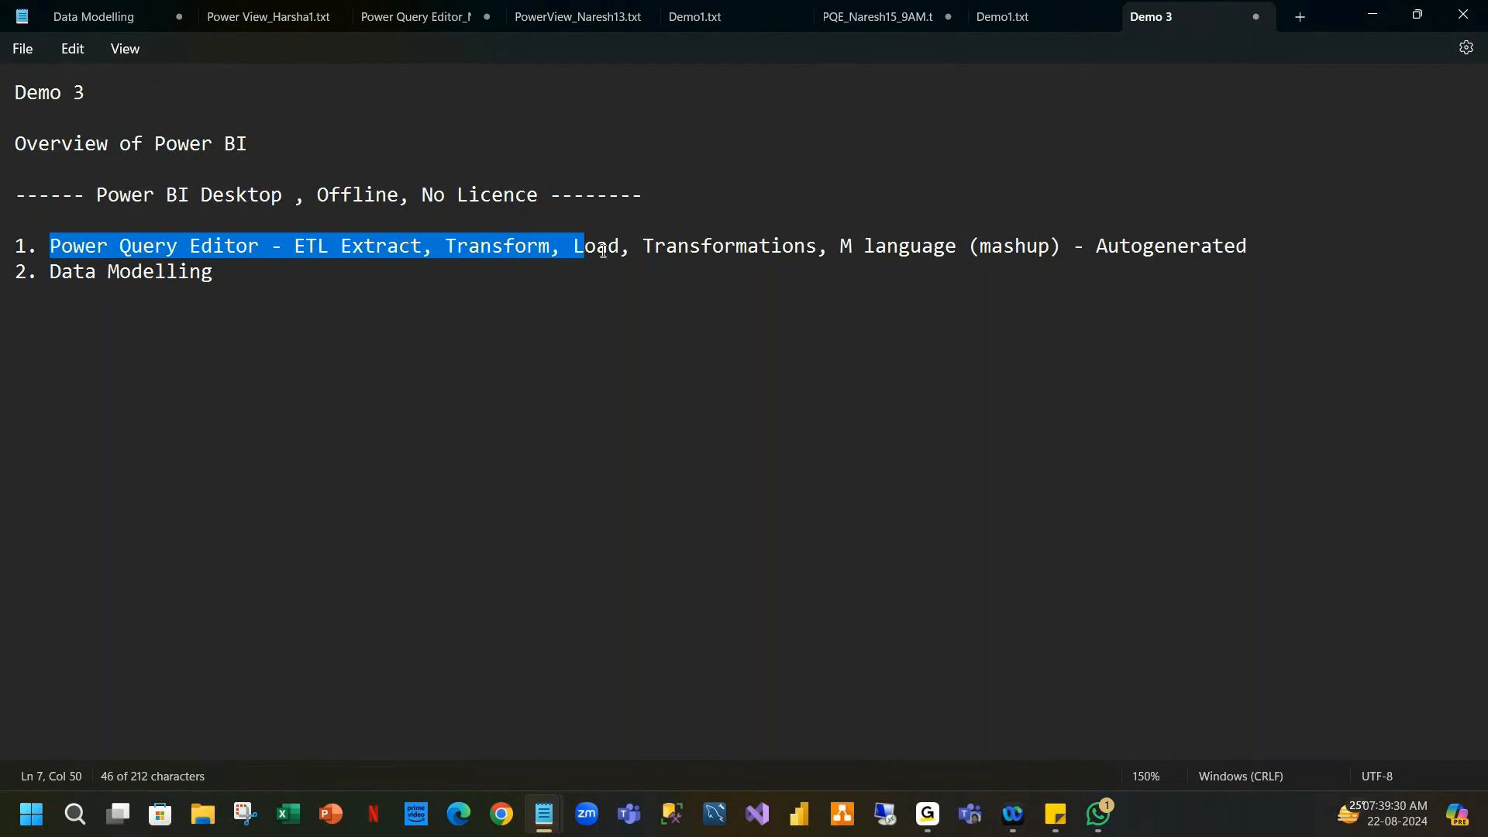
left_click(289, 266)
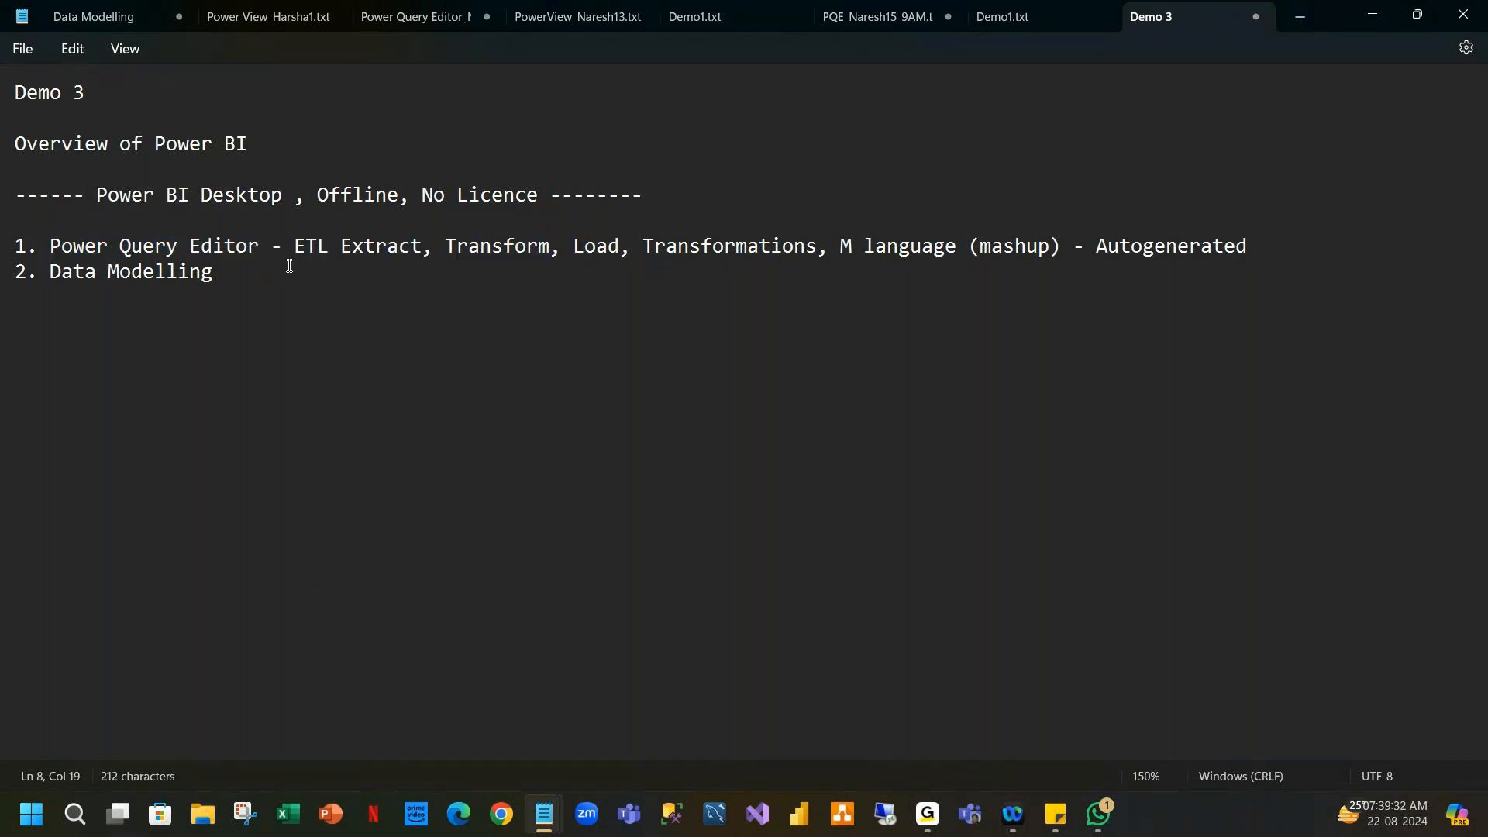
Append "- Relationships between tables" to the Data Modelling item, correcting the misspelled "Relationships" with the suggested word.
type("- Relationhsips between tables")
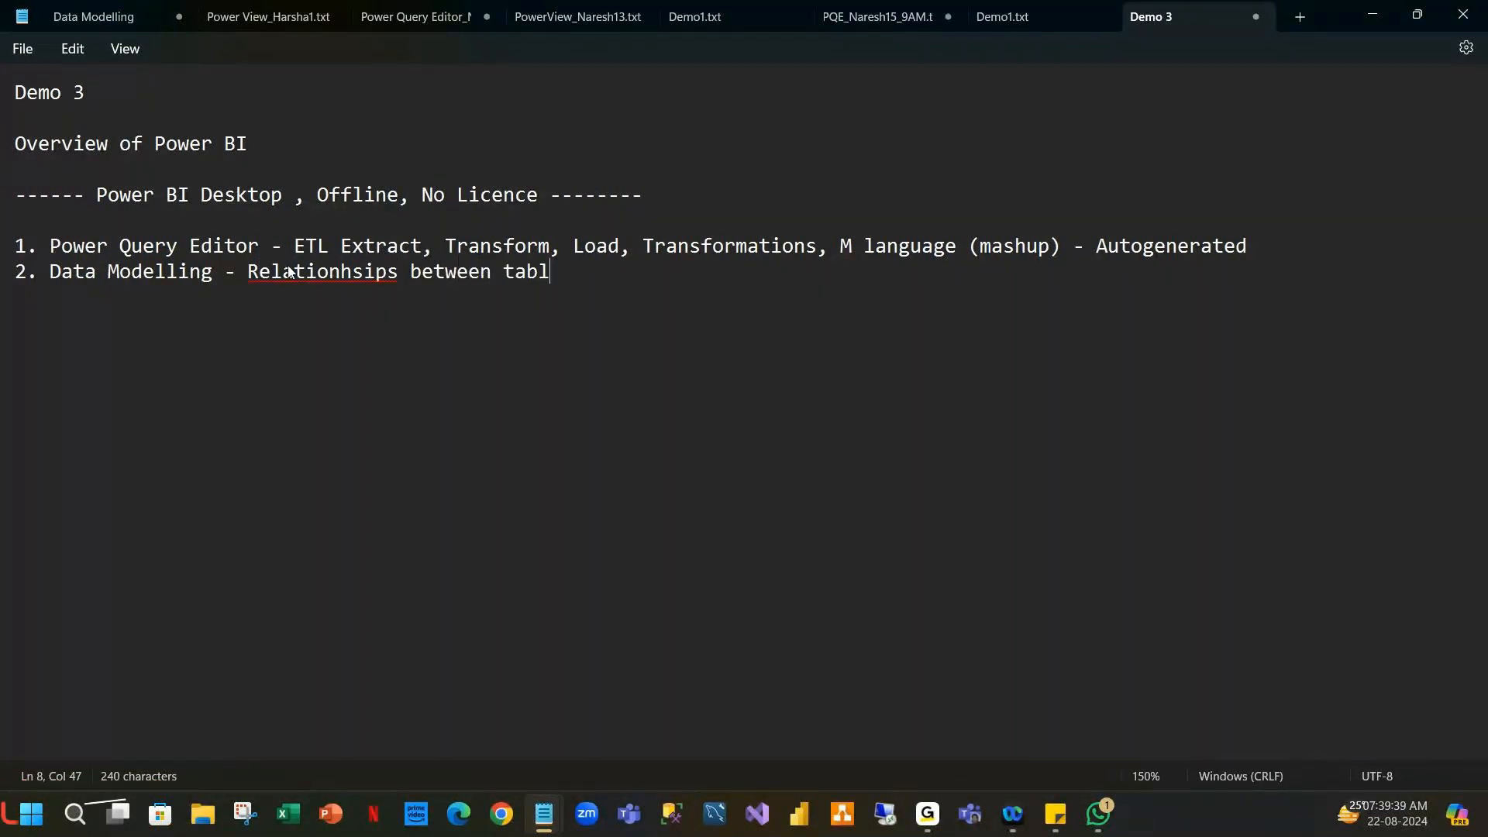
left_click(354, 273)
left_click(301, 310)
left_click(587, 270)
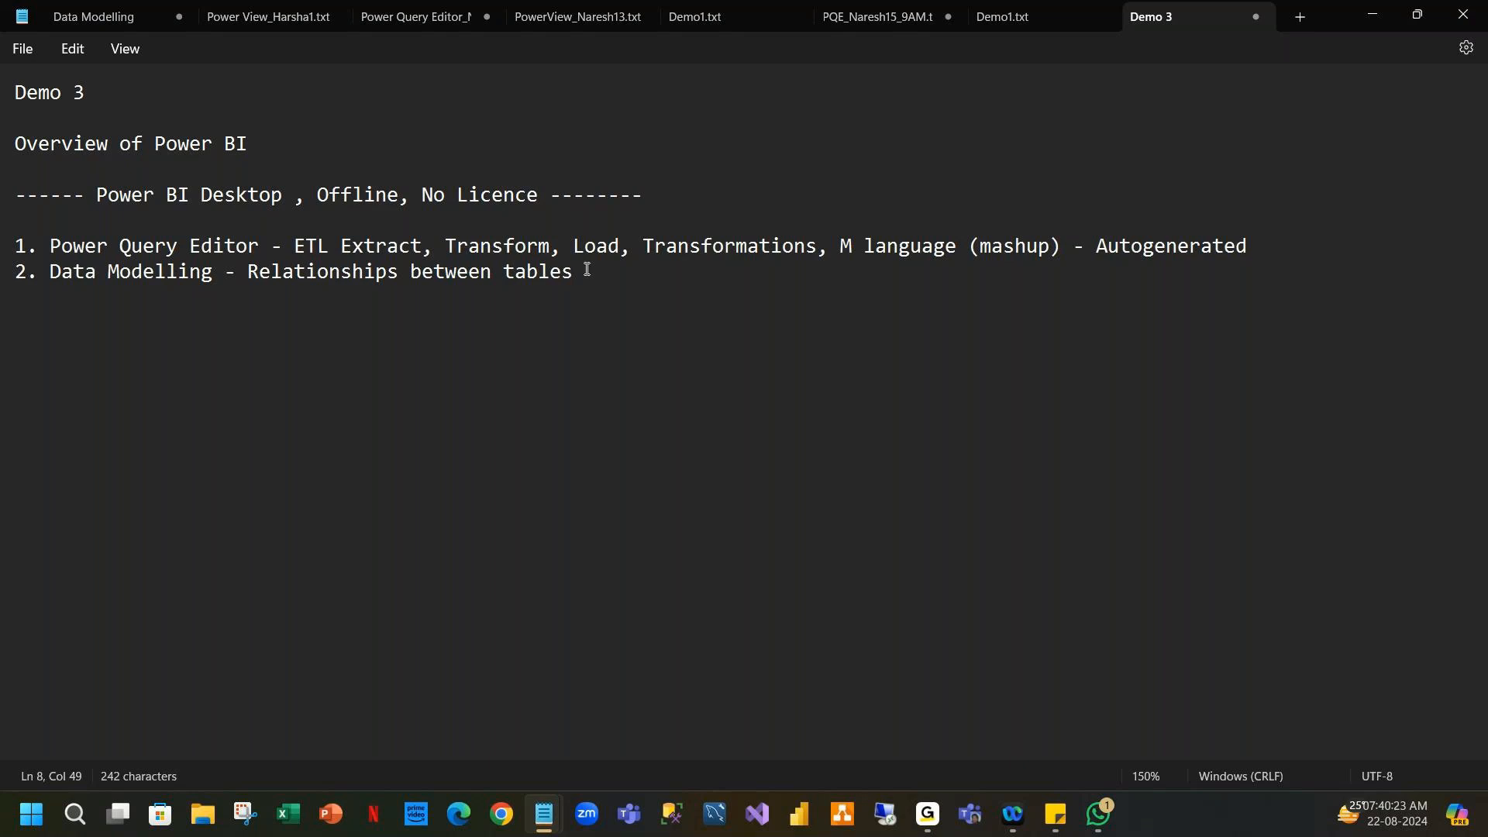
Start a new list line with "3." and insert "/Model View" right after "Data Modelling" in the second item.
key("Return")
type("3.")
left_click(221, 270)
type("/Mo")
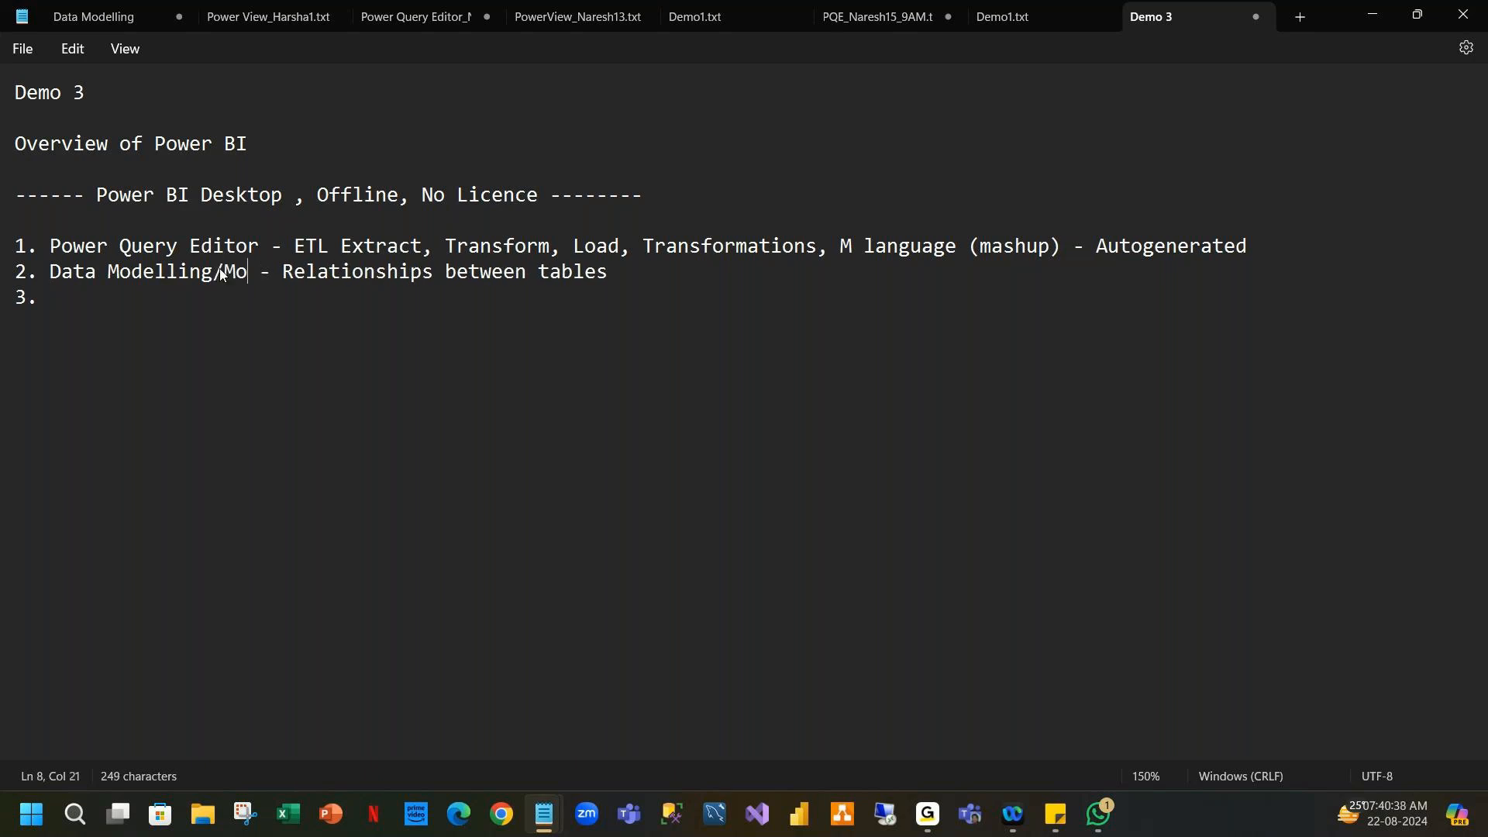
type("del View")
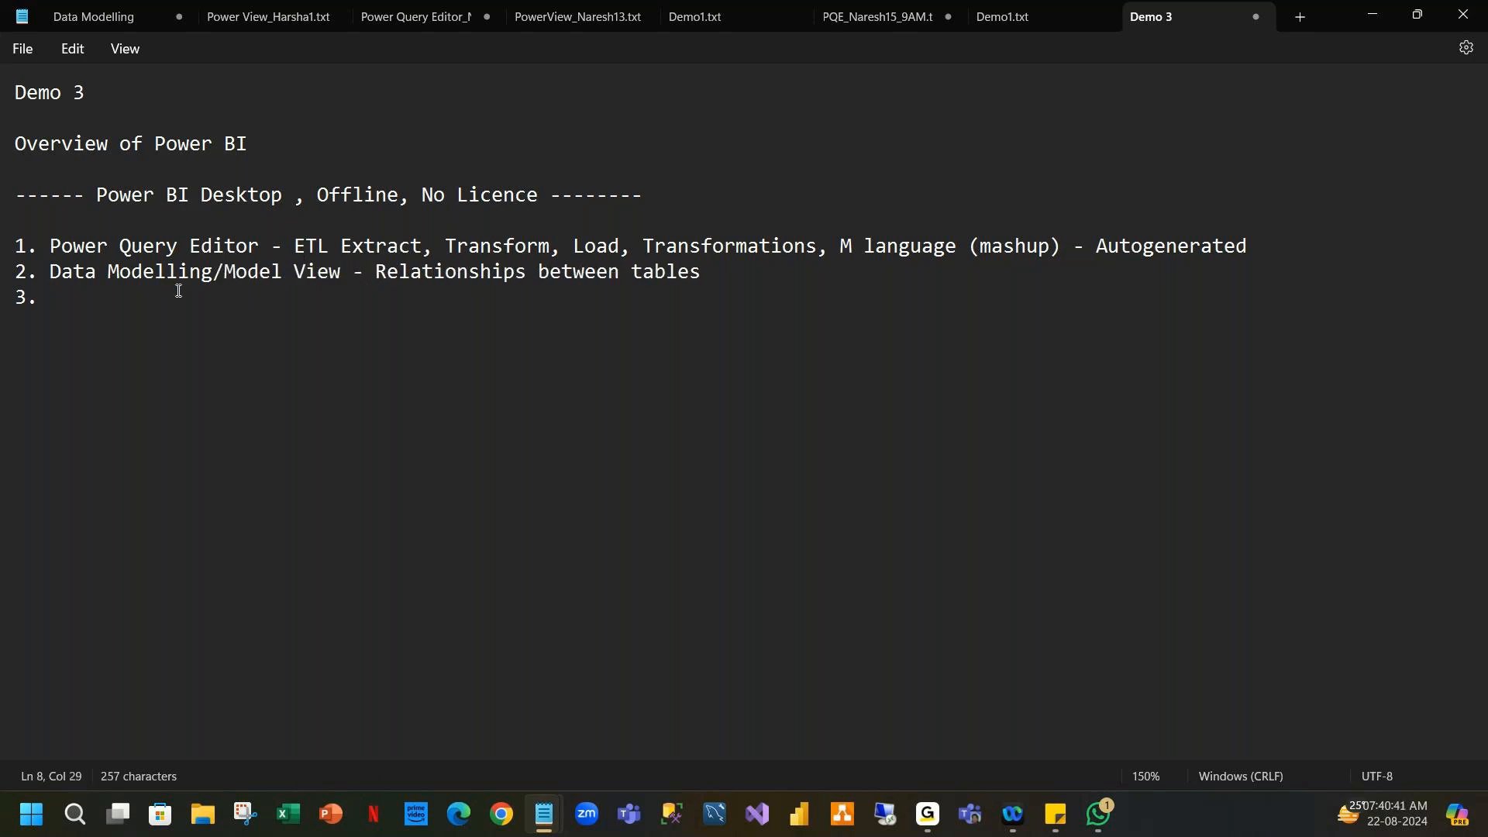
Fill in the third item as "Power Pivot / Table View - Transformations, Calculations, New Column, New Measures, New Table".
key("Down")
type("Power Pivot / ")
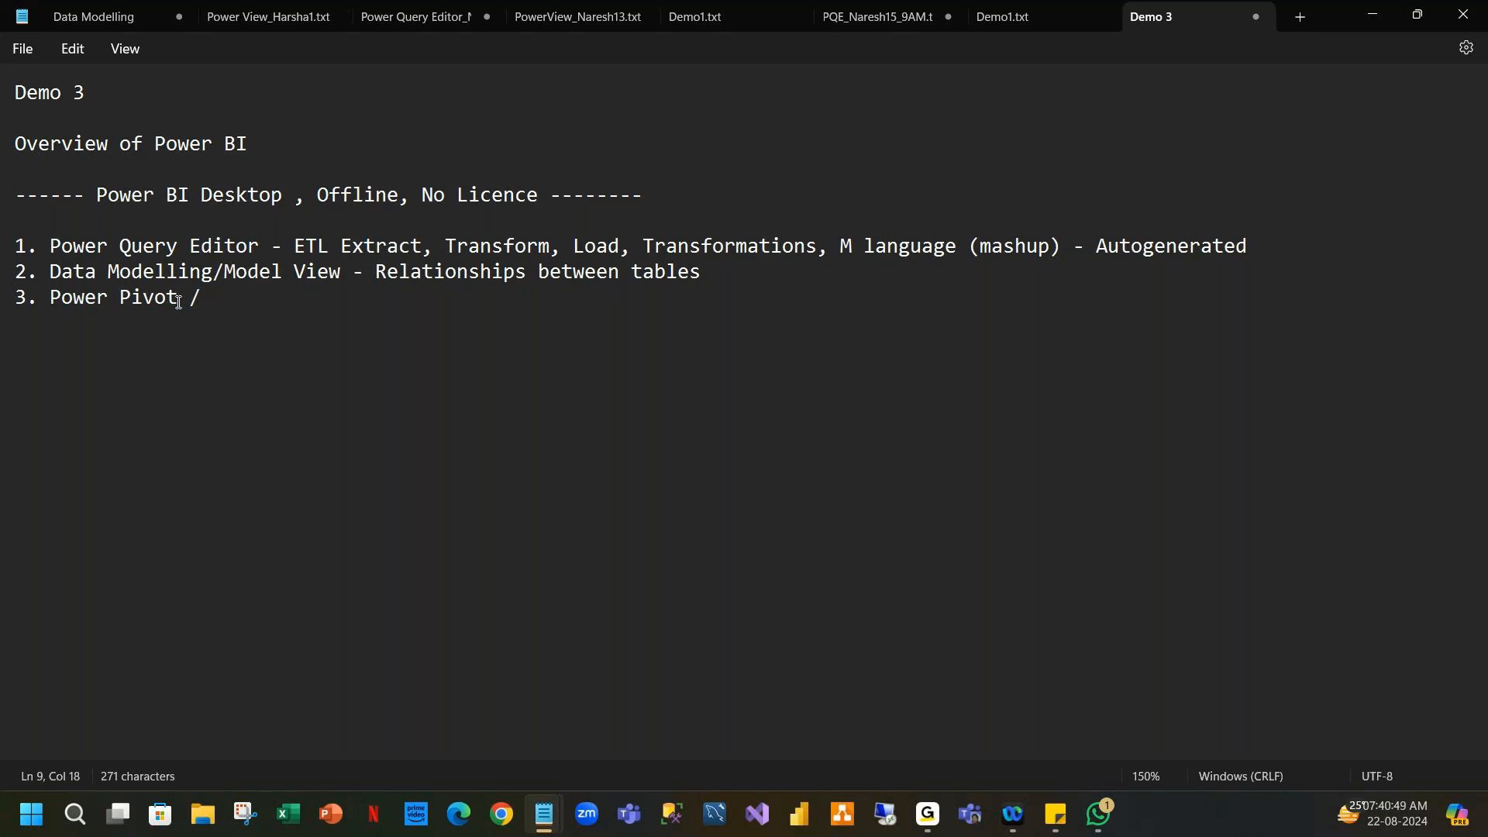
type("Table View - ")
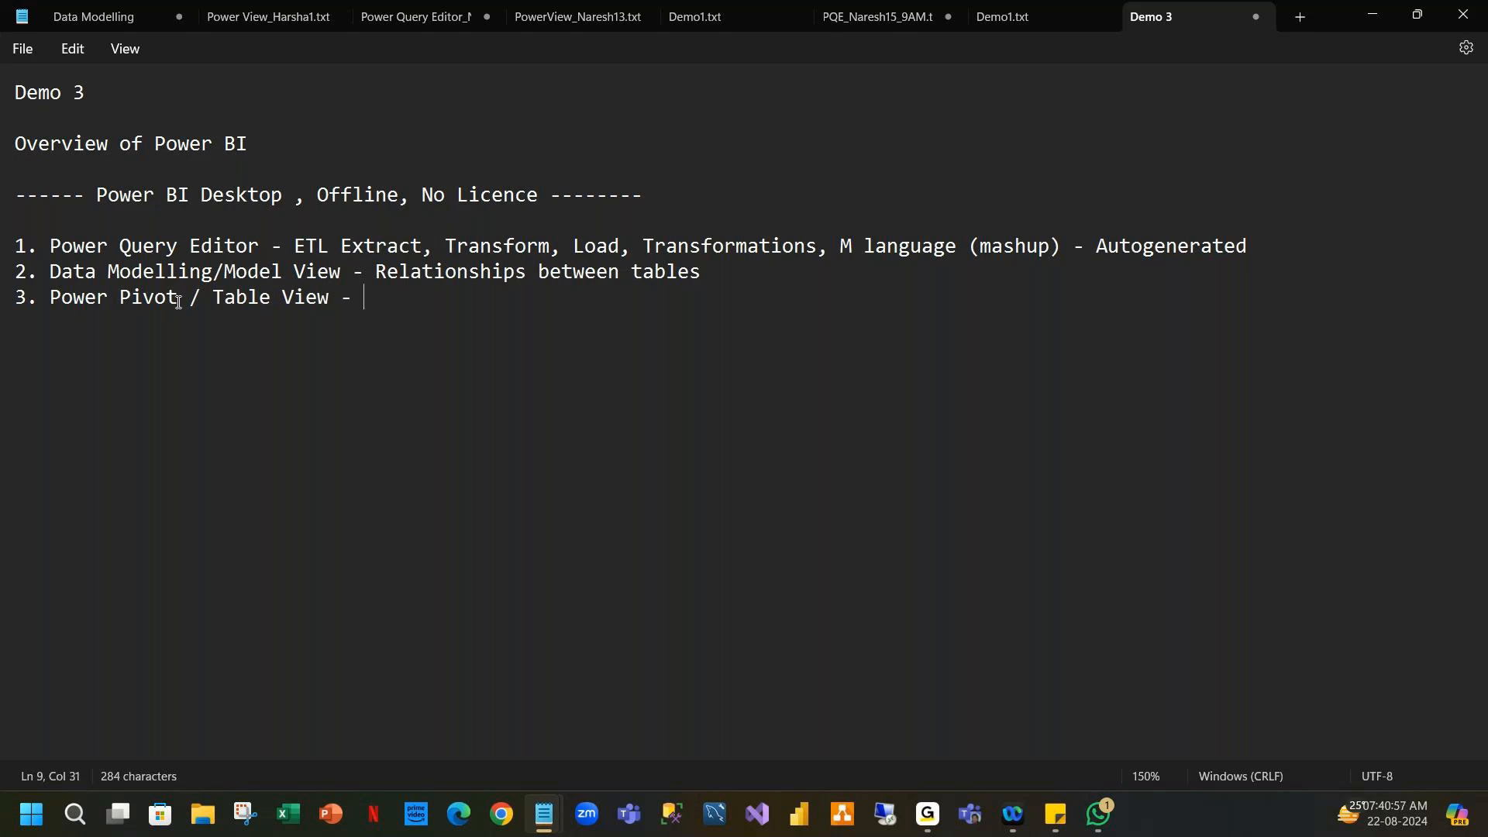
type("Transfor")
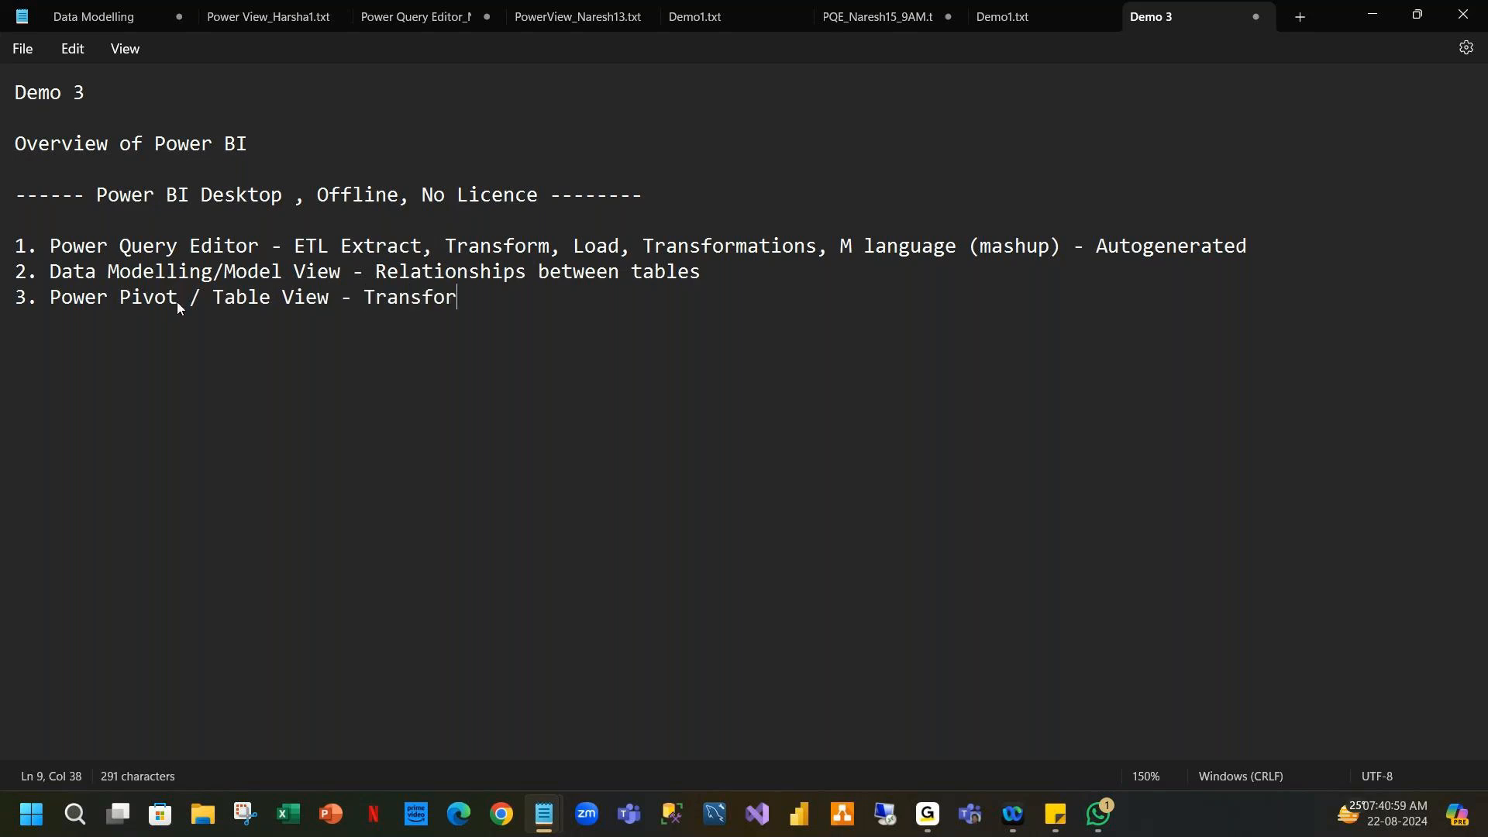
type("mations, Calculations, New ")
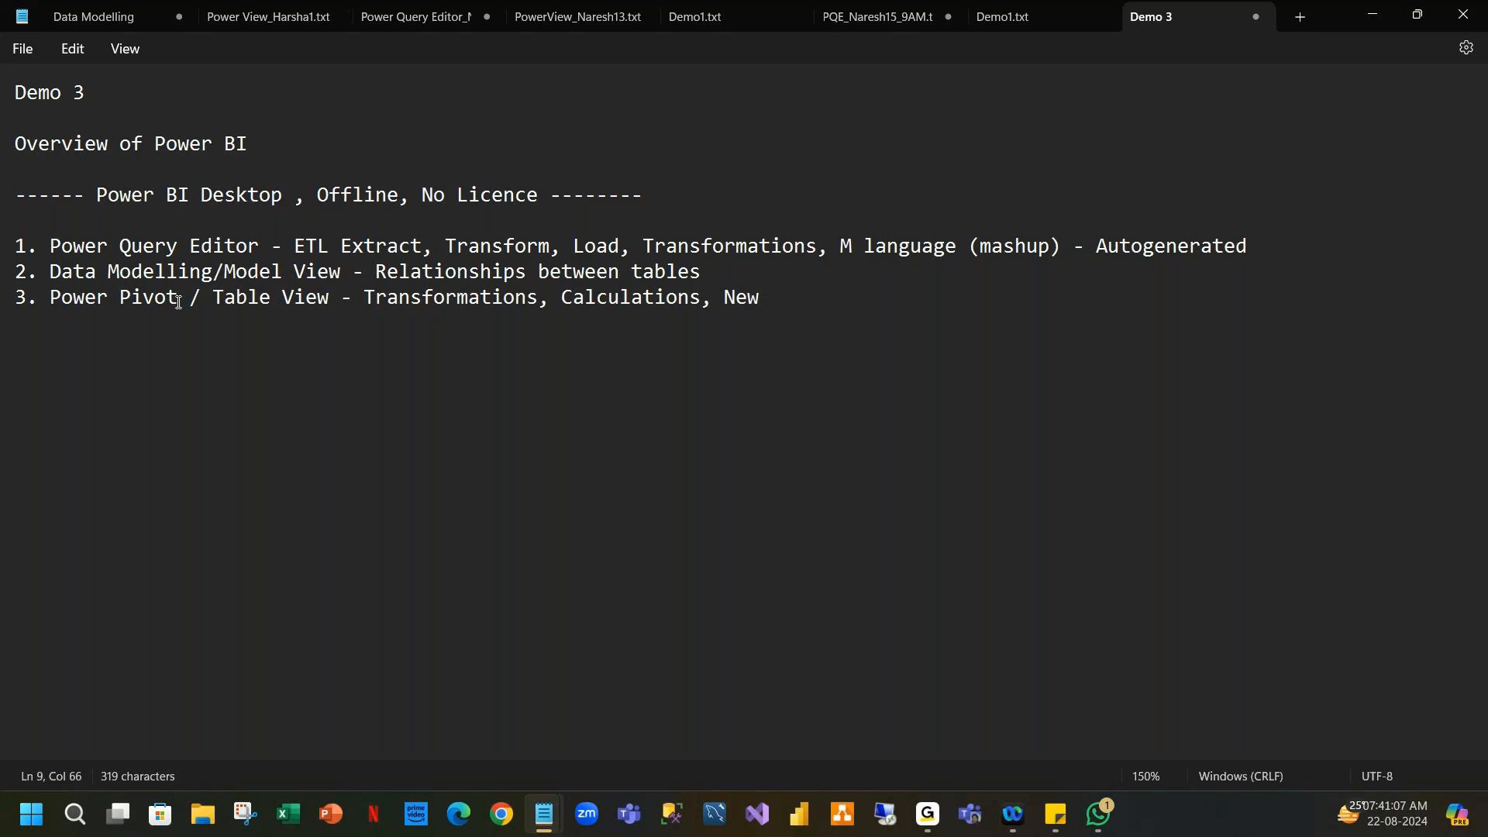
type("Column, New")
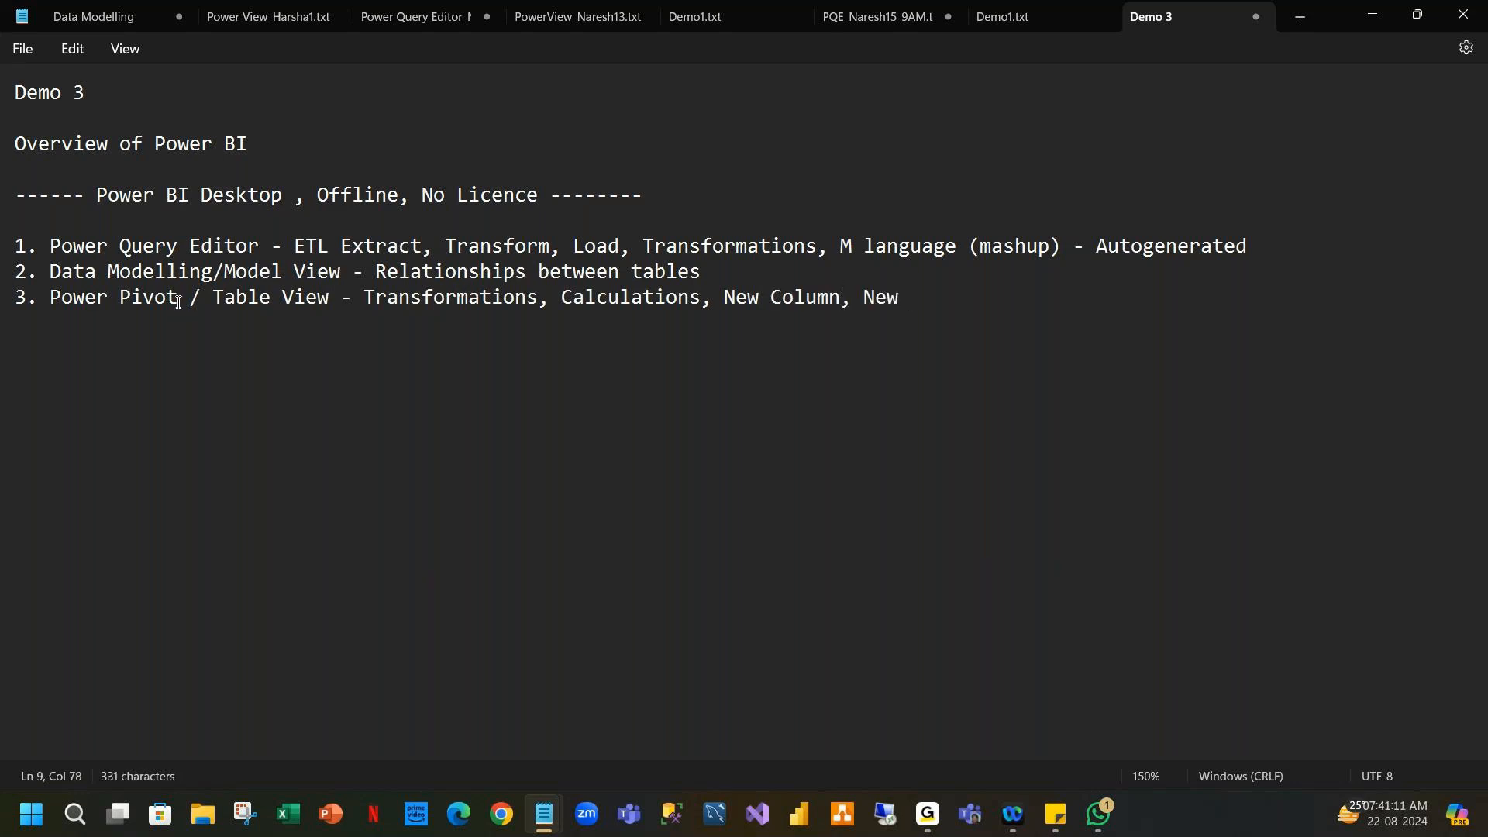
type(" Measures, New Table")
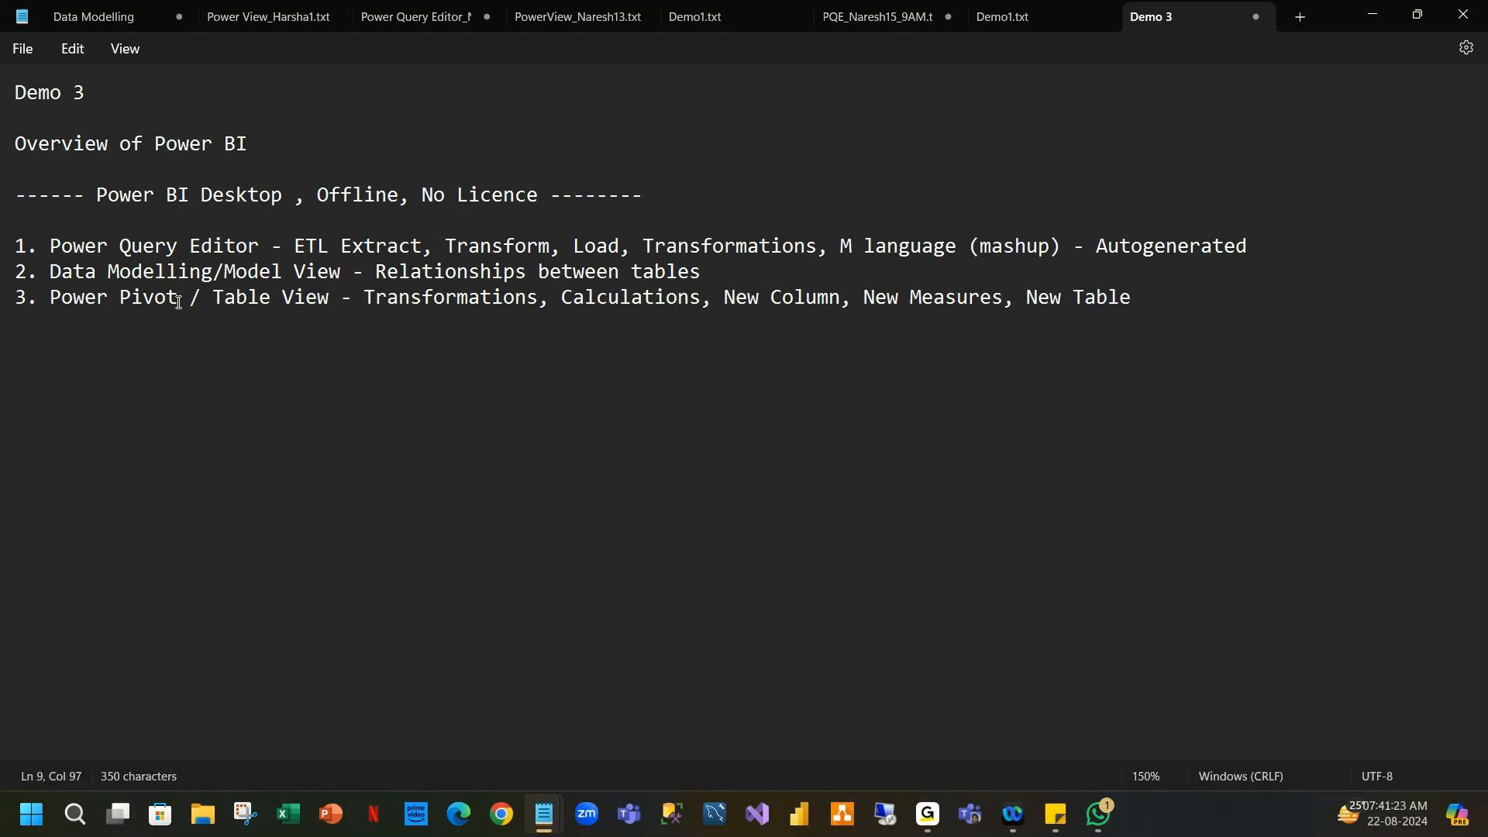
Add the fourth list item "4. Power View - Visuals/Reports" directly below the Power Pivot item.
key("Return")
type("4.")
type("Power View")
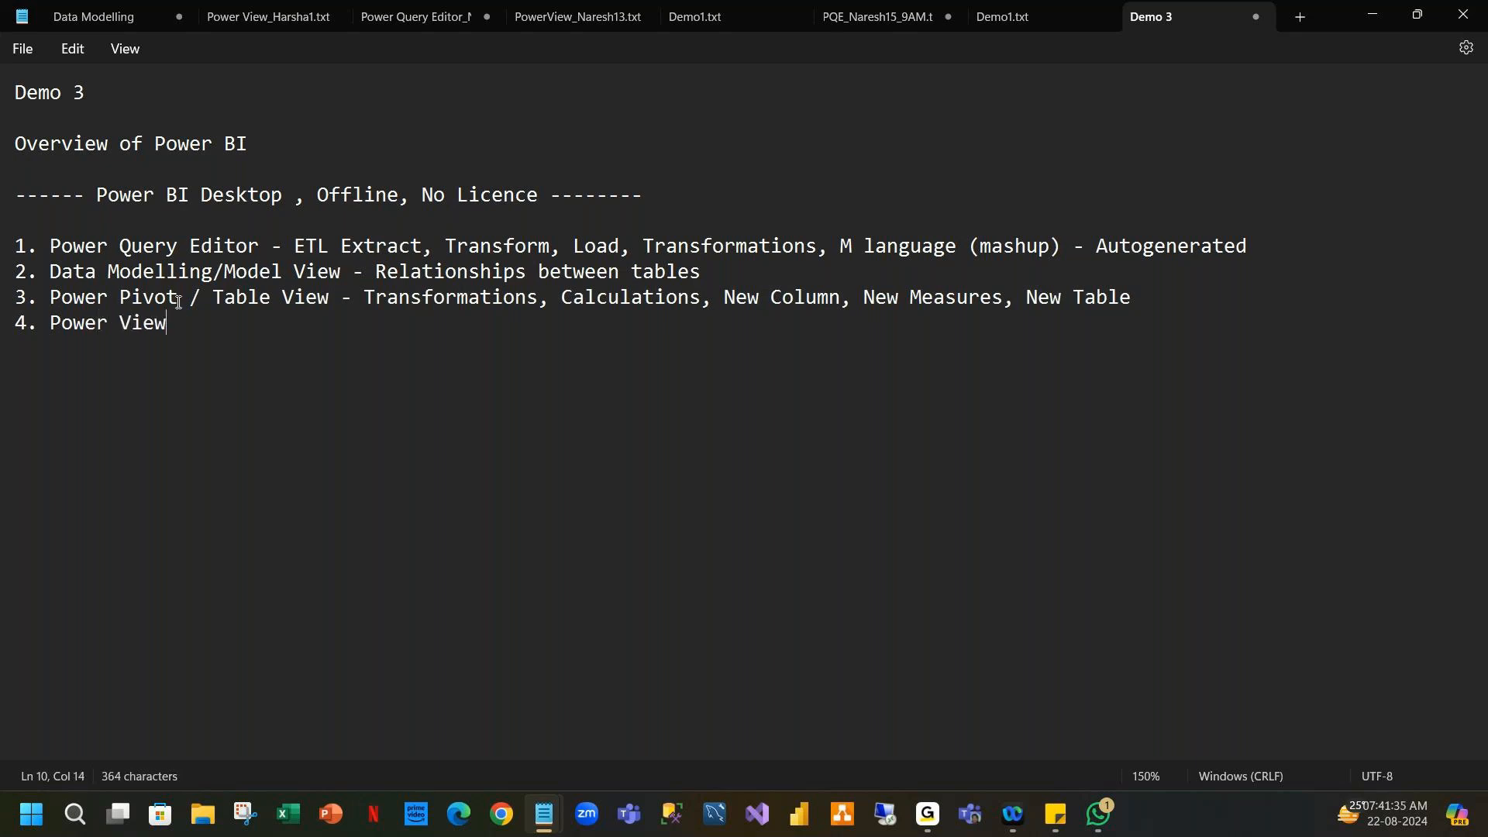
type(" - Visuals")
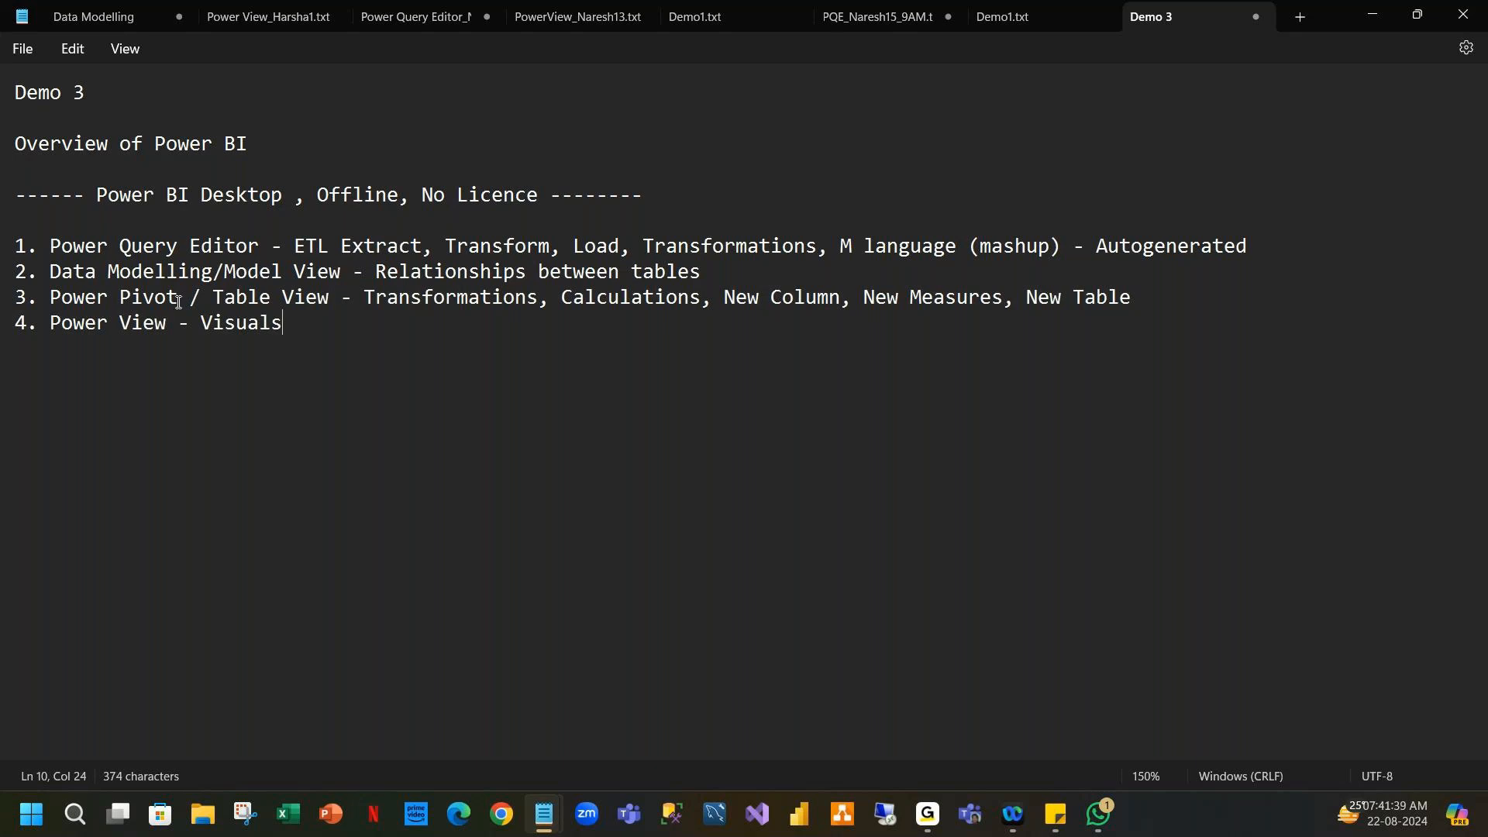
type("/Reports")
Append ", DAX [Data analysis Exp]" after "New Table" in the Power Pivot item.
left_click(1160, 296)
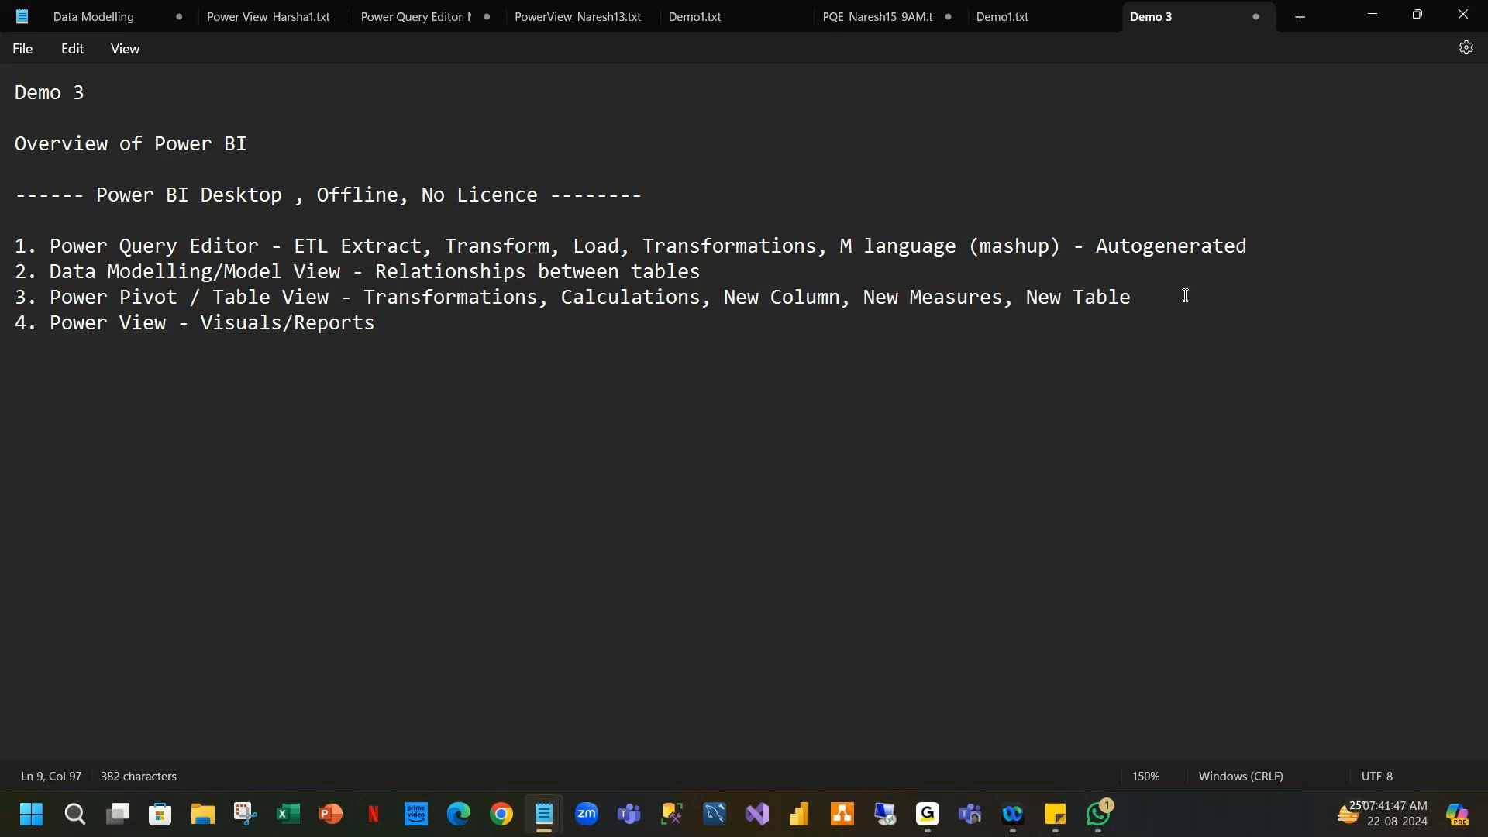
type(", DAX [Data an")
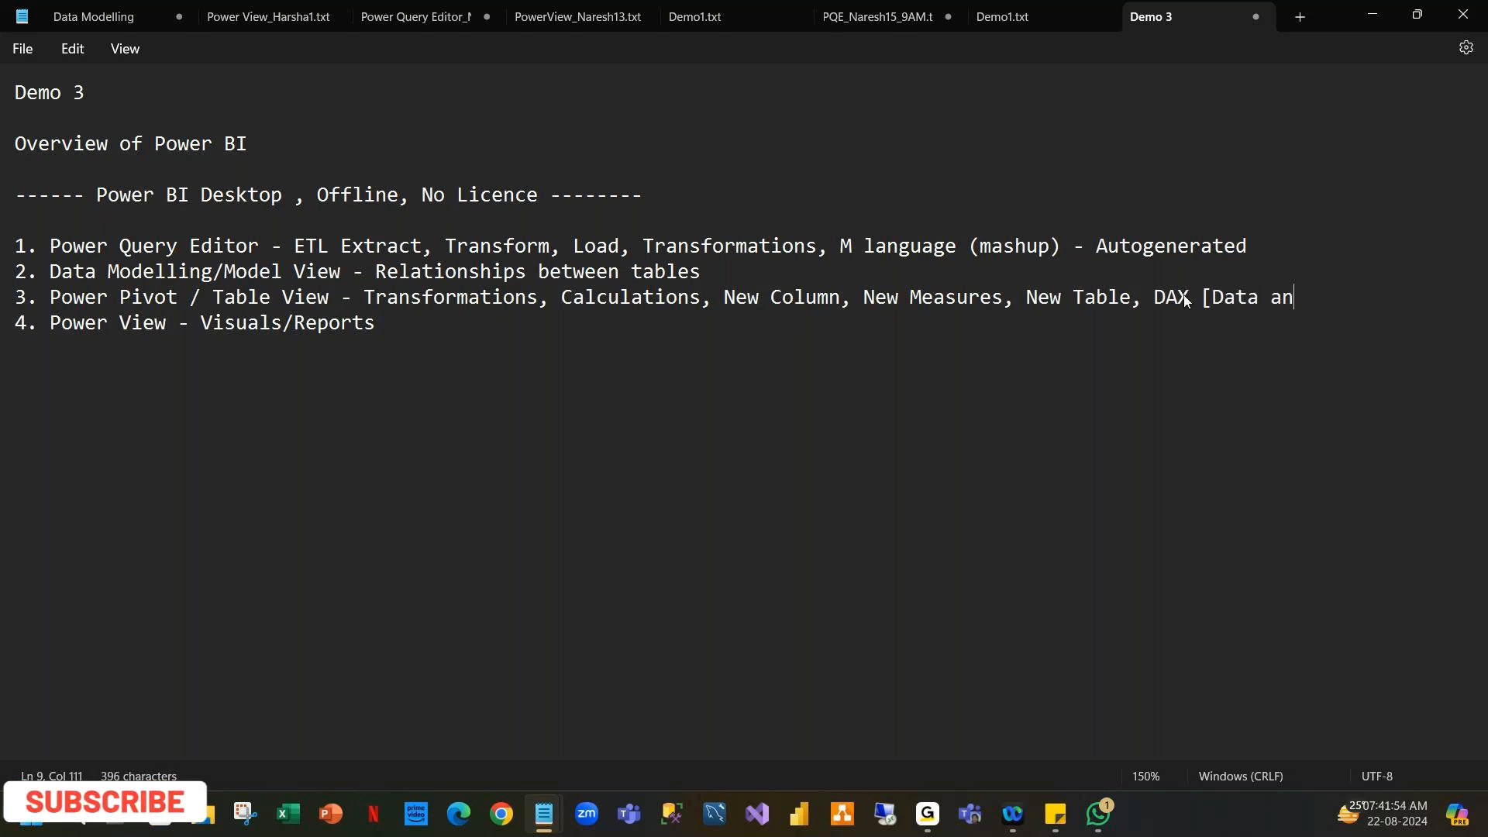
type("alysis Ex")
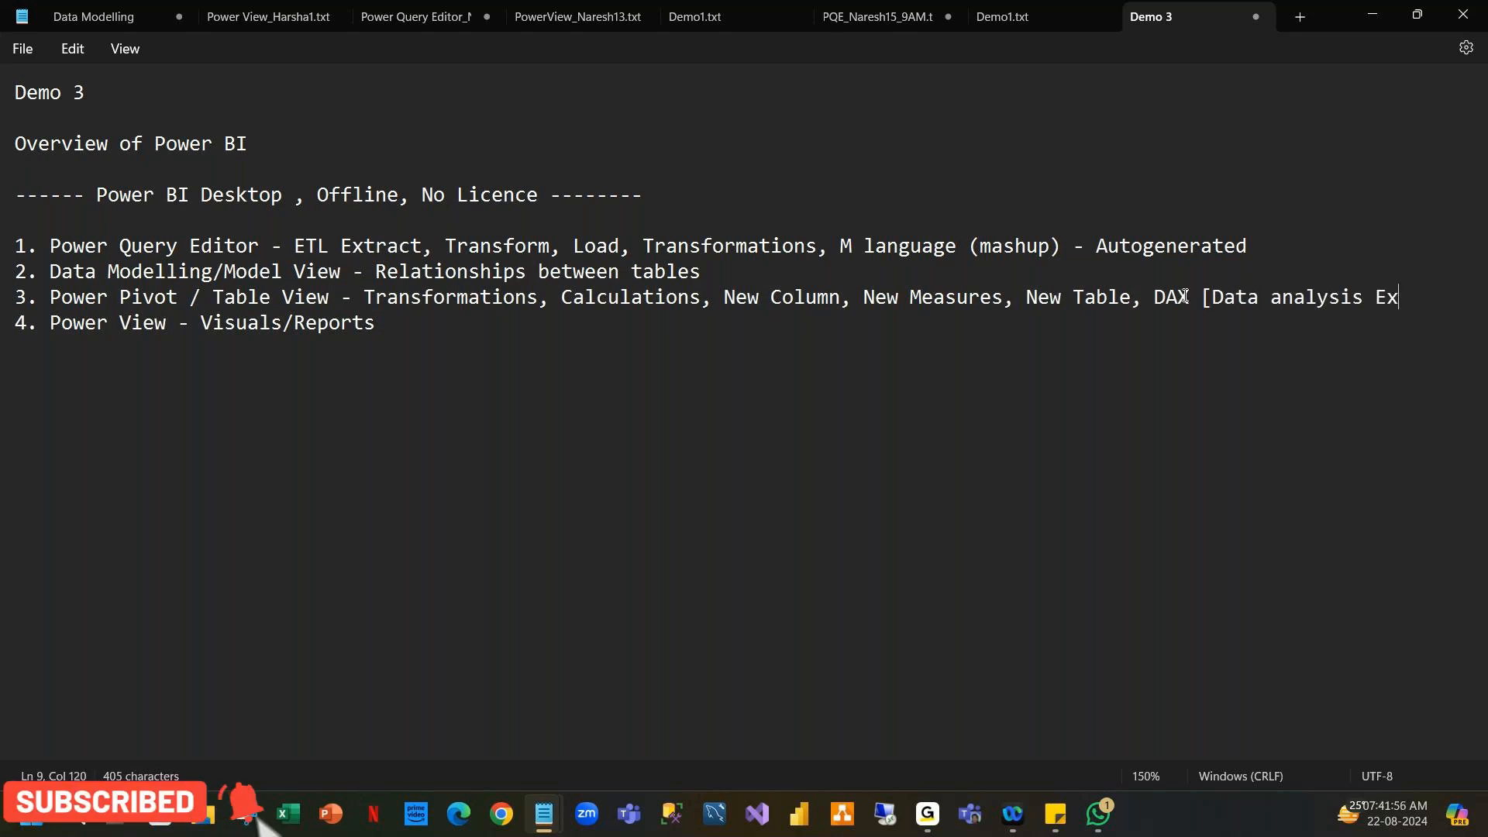
type("p]")
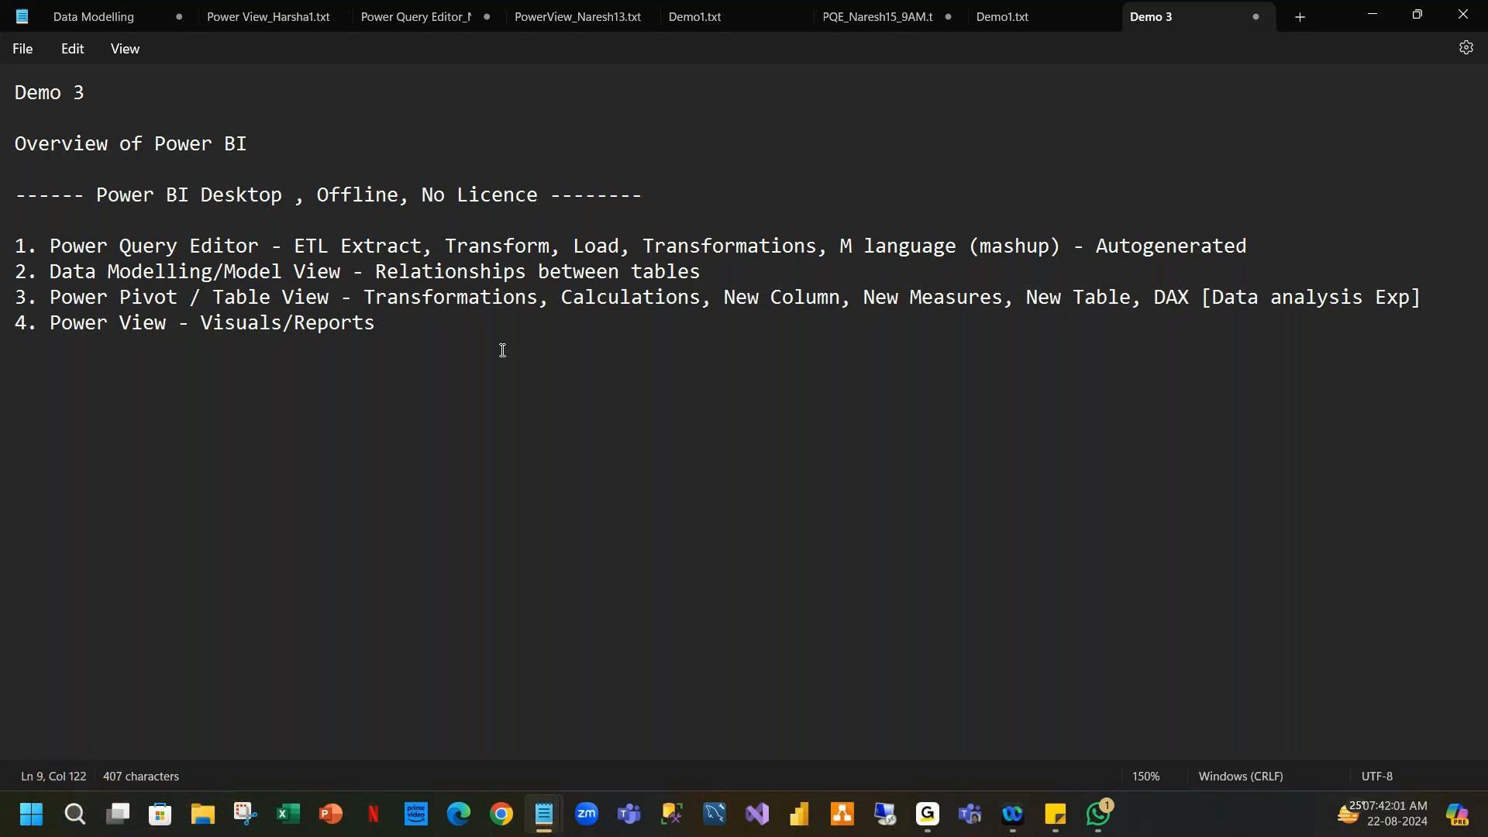
Append "90%" to the end of the Power BI Desktop heading line.
left_click_drag(403, 330, 2, 229)
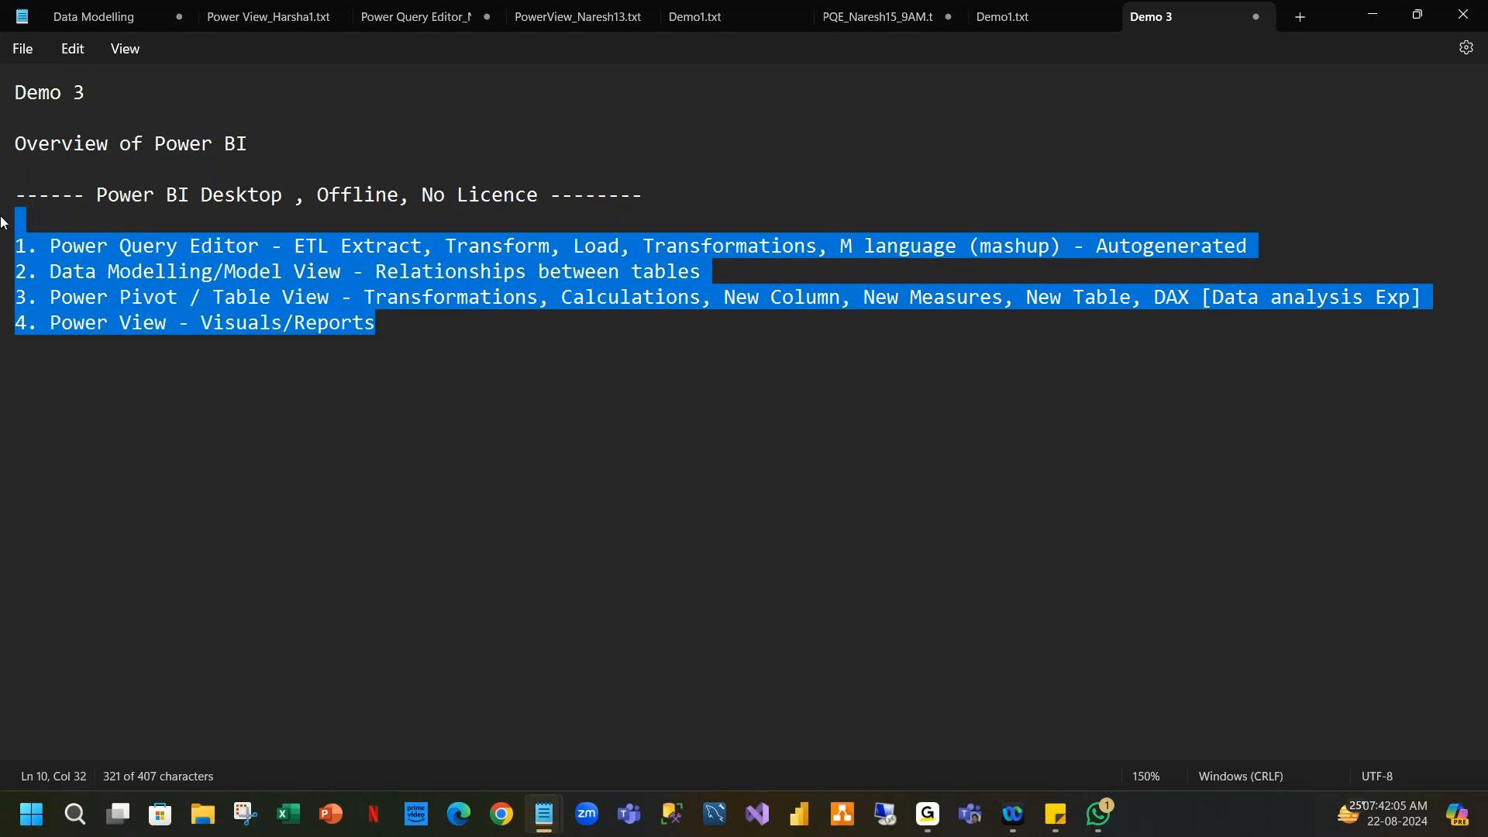
left_click(718, 189)
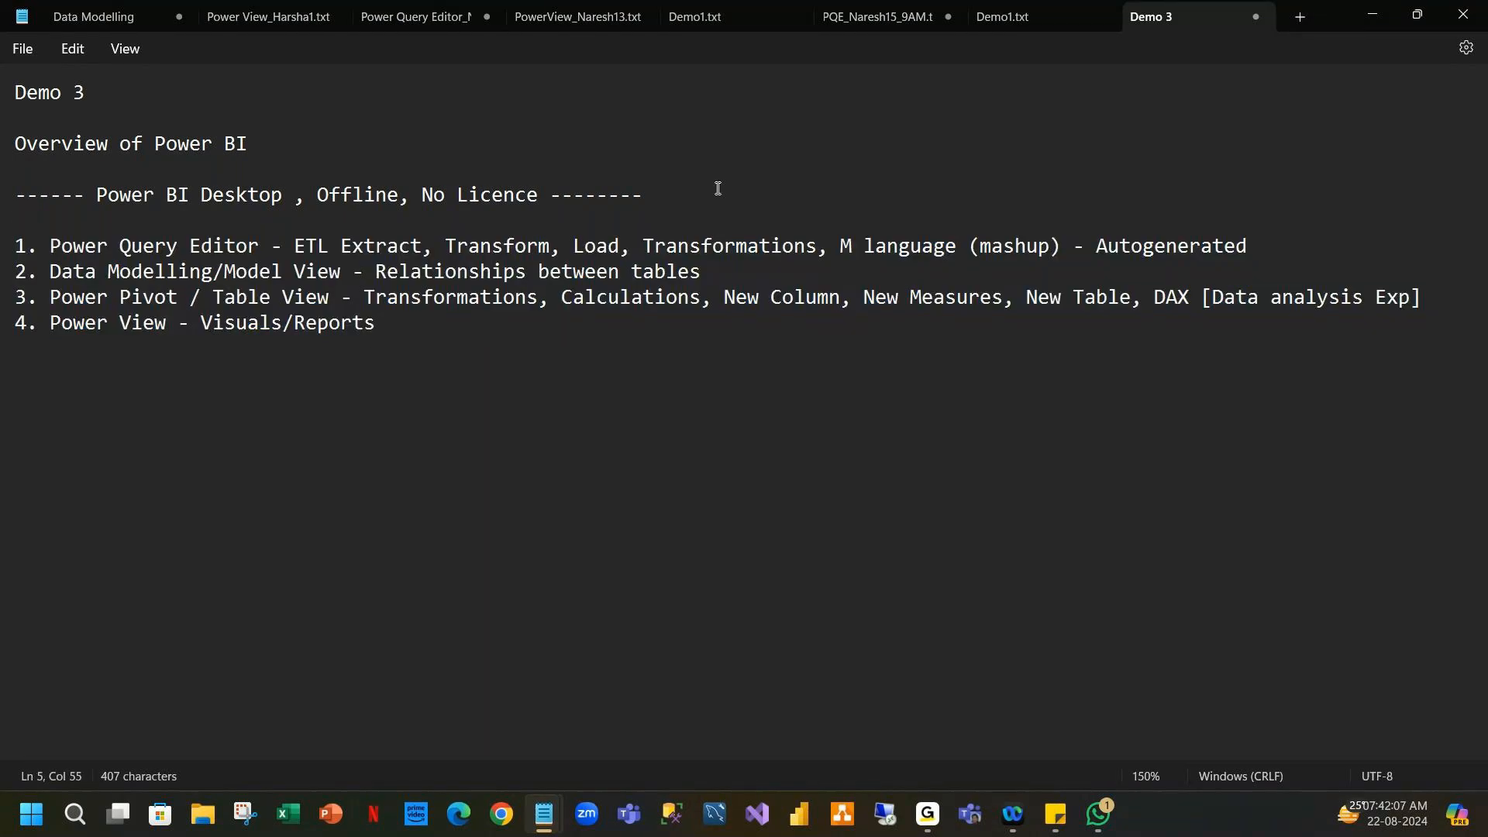
type("90%")
left_click_drag(655, 194, 689, 195)
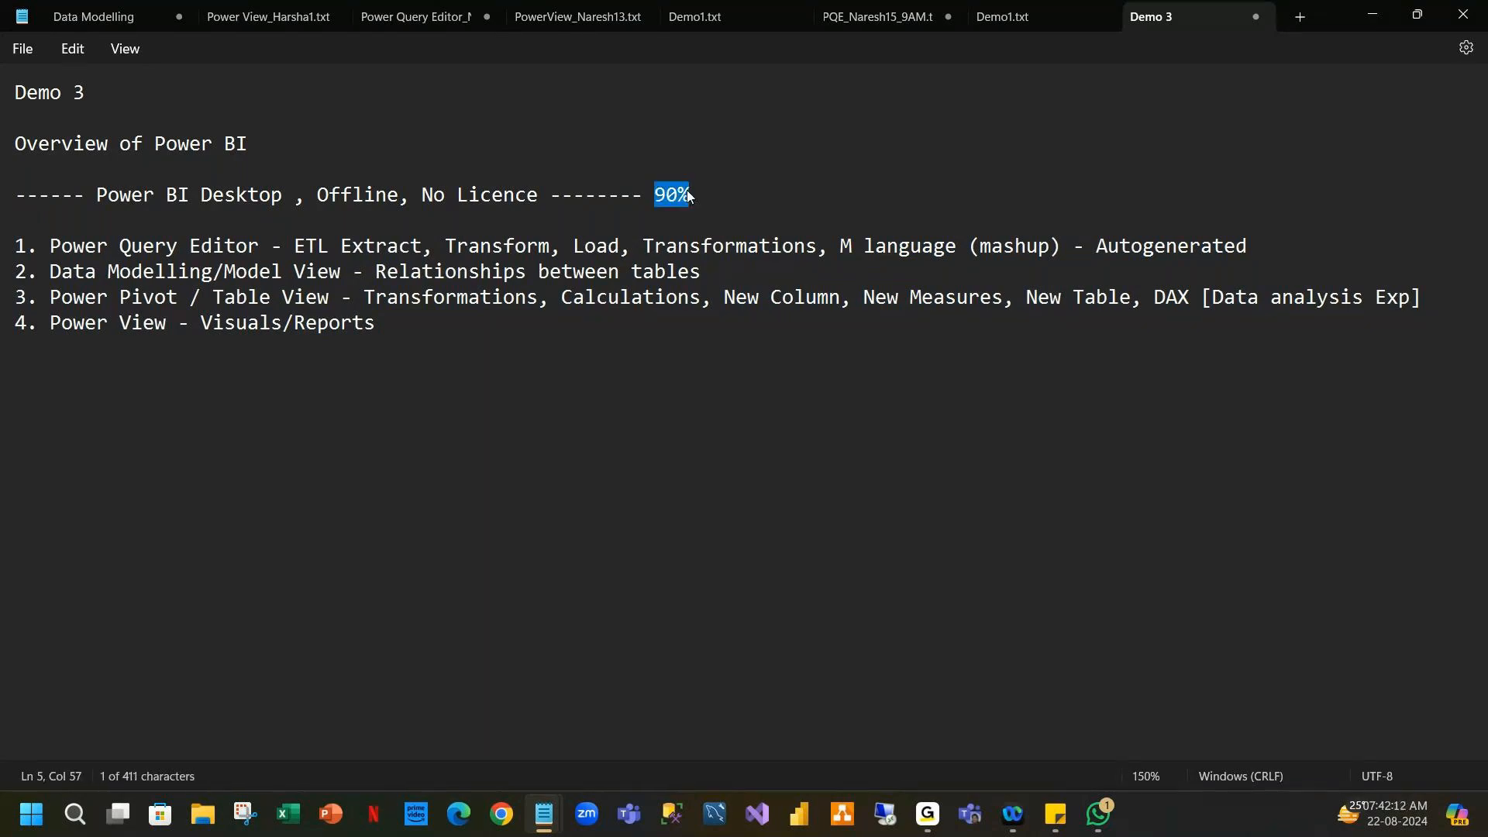
left_click(710, 190)
triple_click(652, 190)
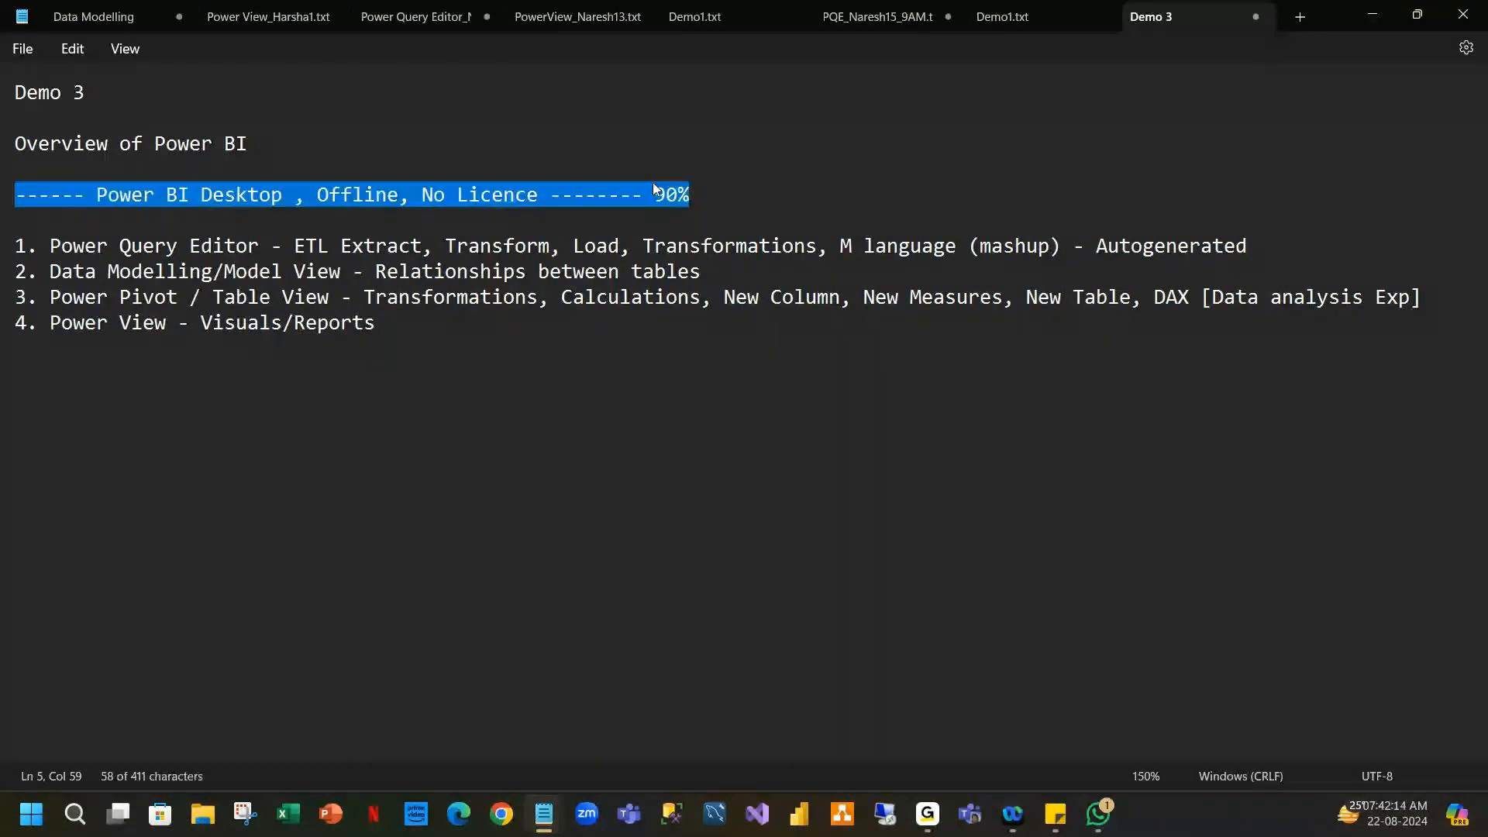
left_click(761, 197)
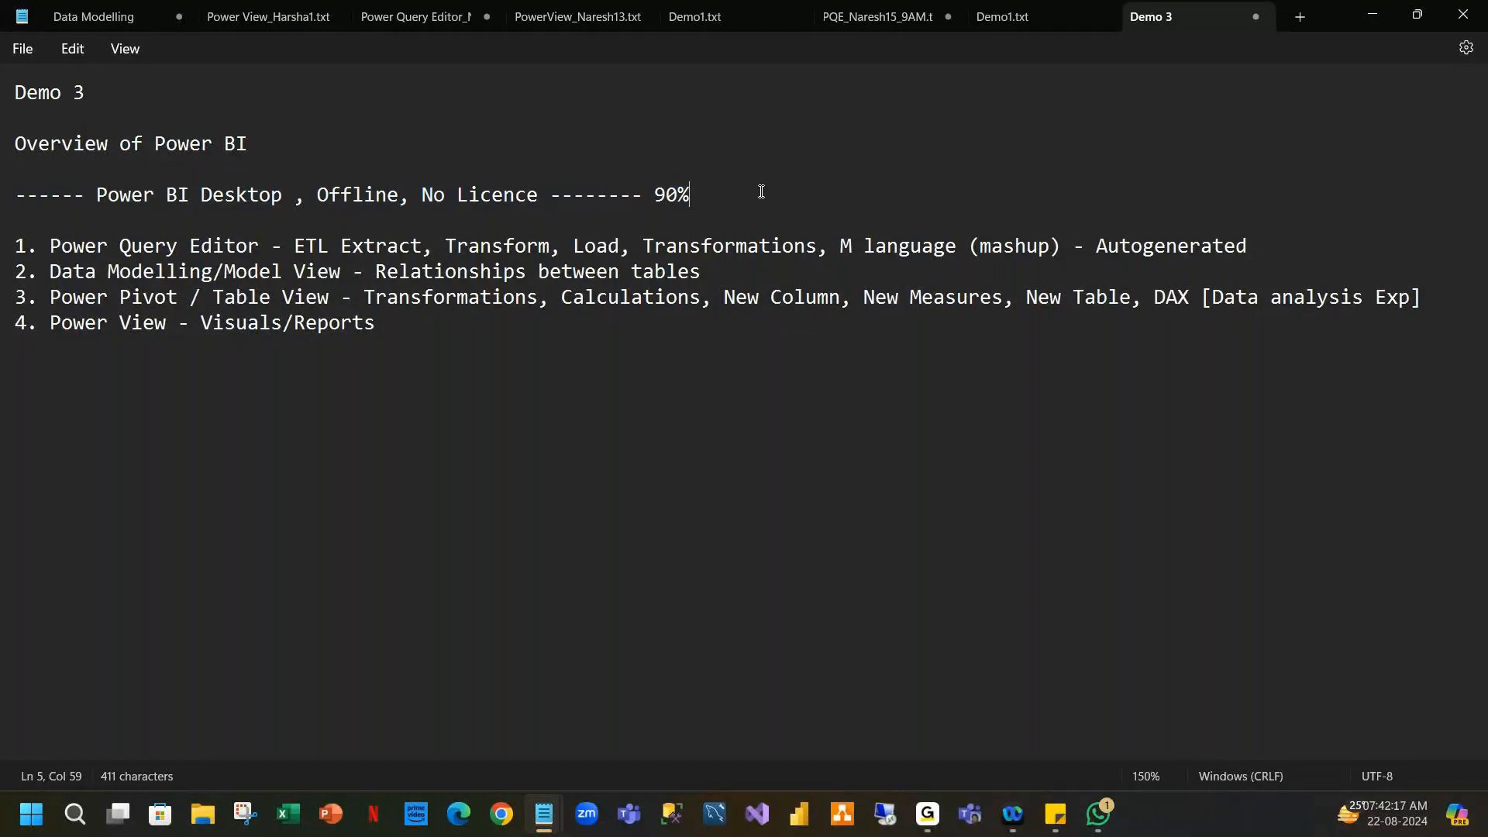
left_click_drag(655, 196, 692, 197)
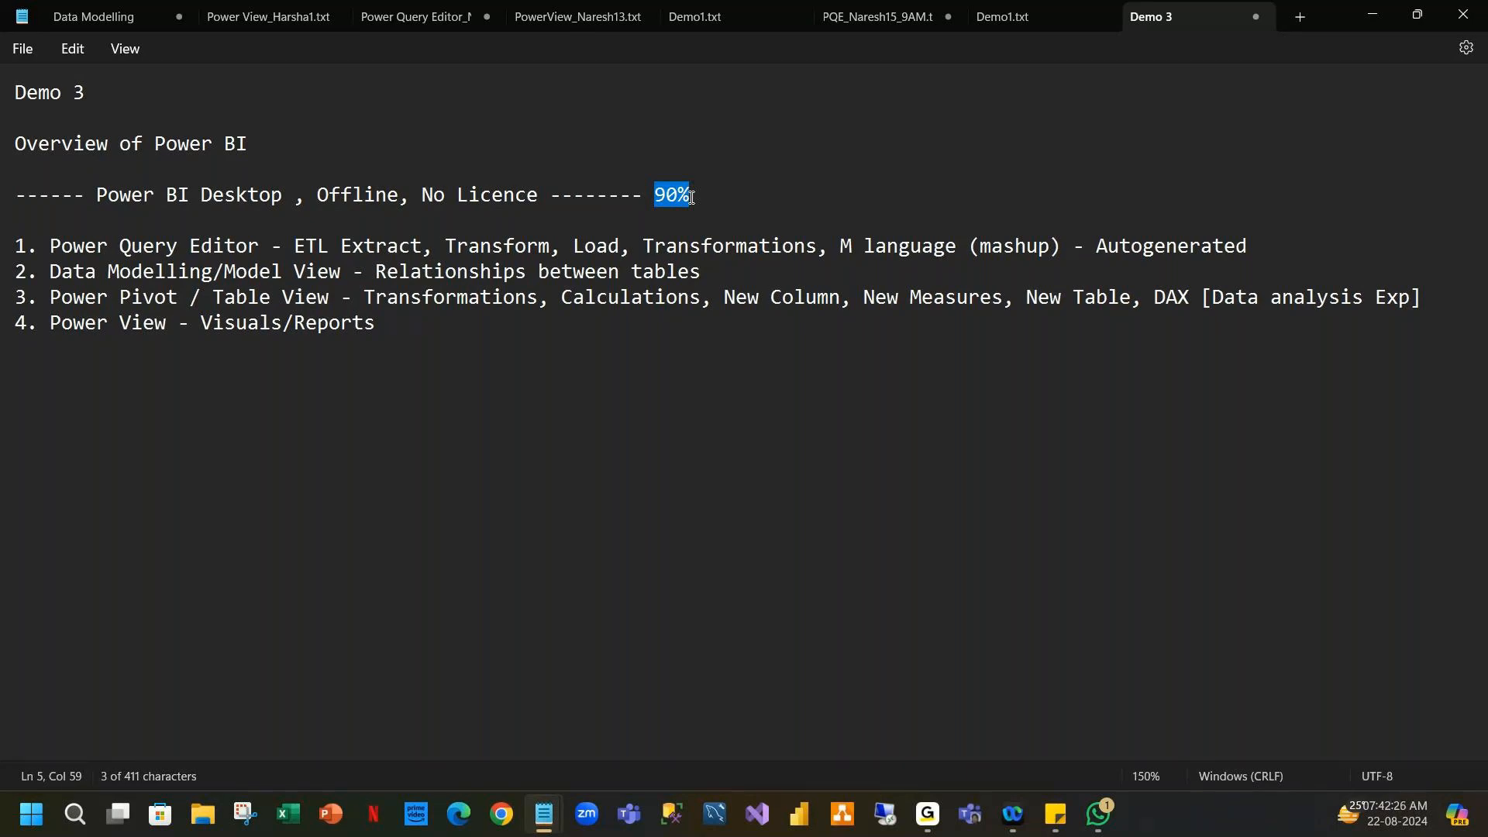
left_click(657, 198)
left_click_drag(659, 199, 695, 195)
left_click(713, 196)
left_click(657, 198)
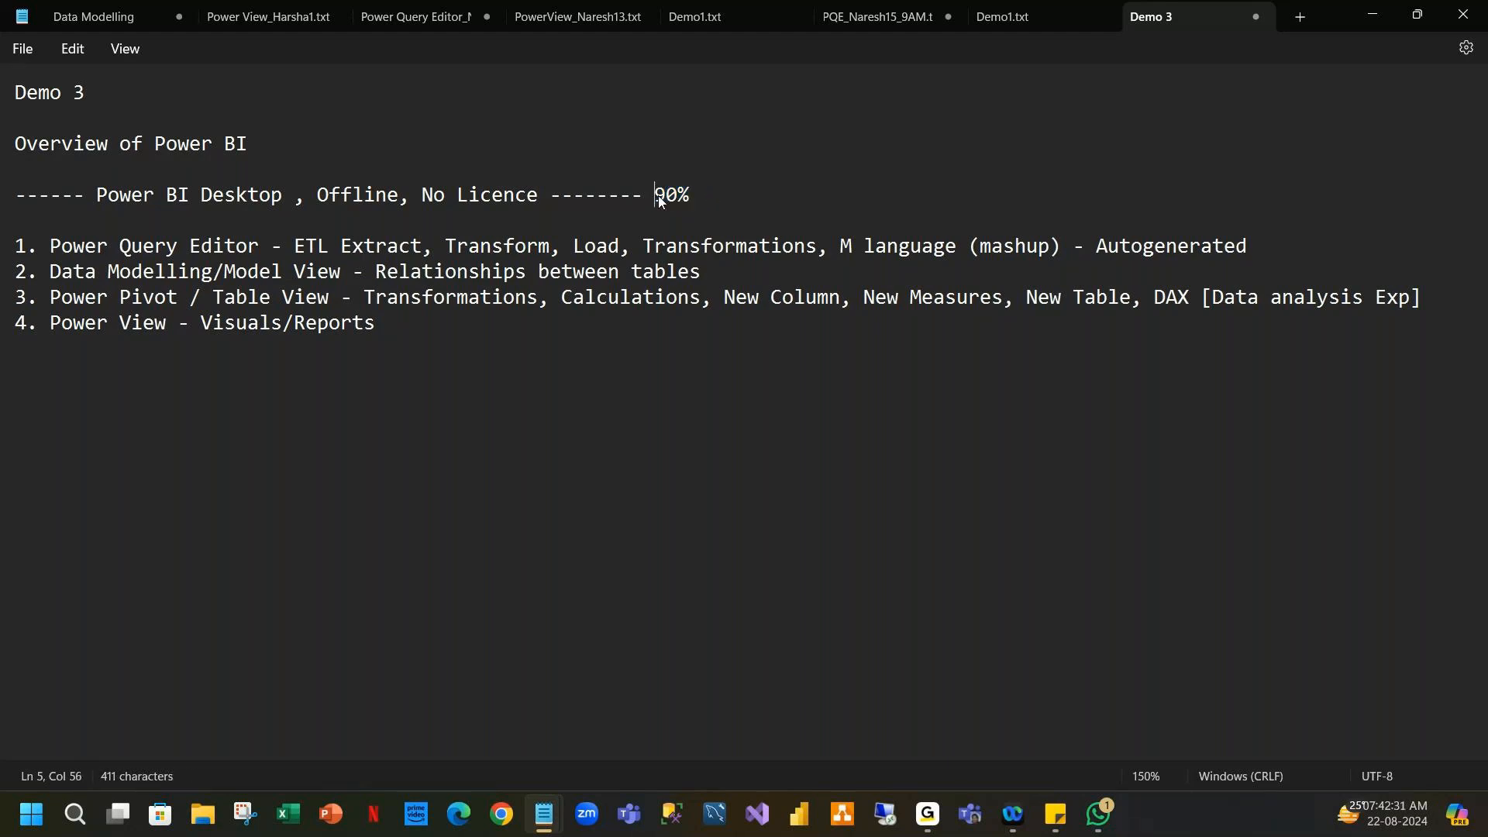
left_click_drag(659, 200, 800, 205)
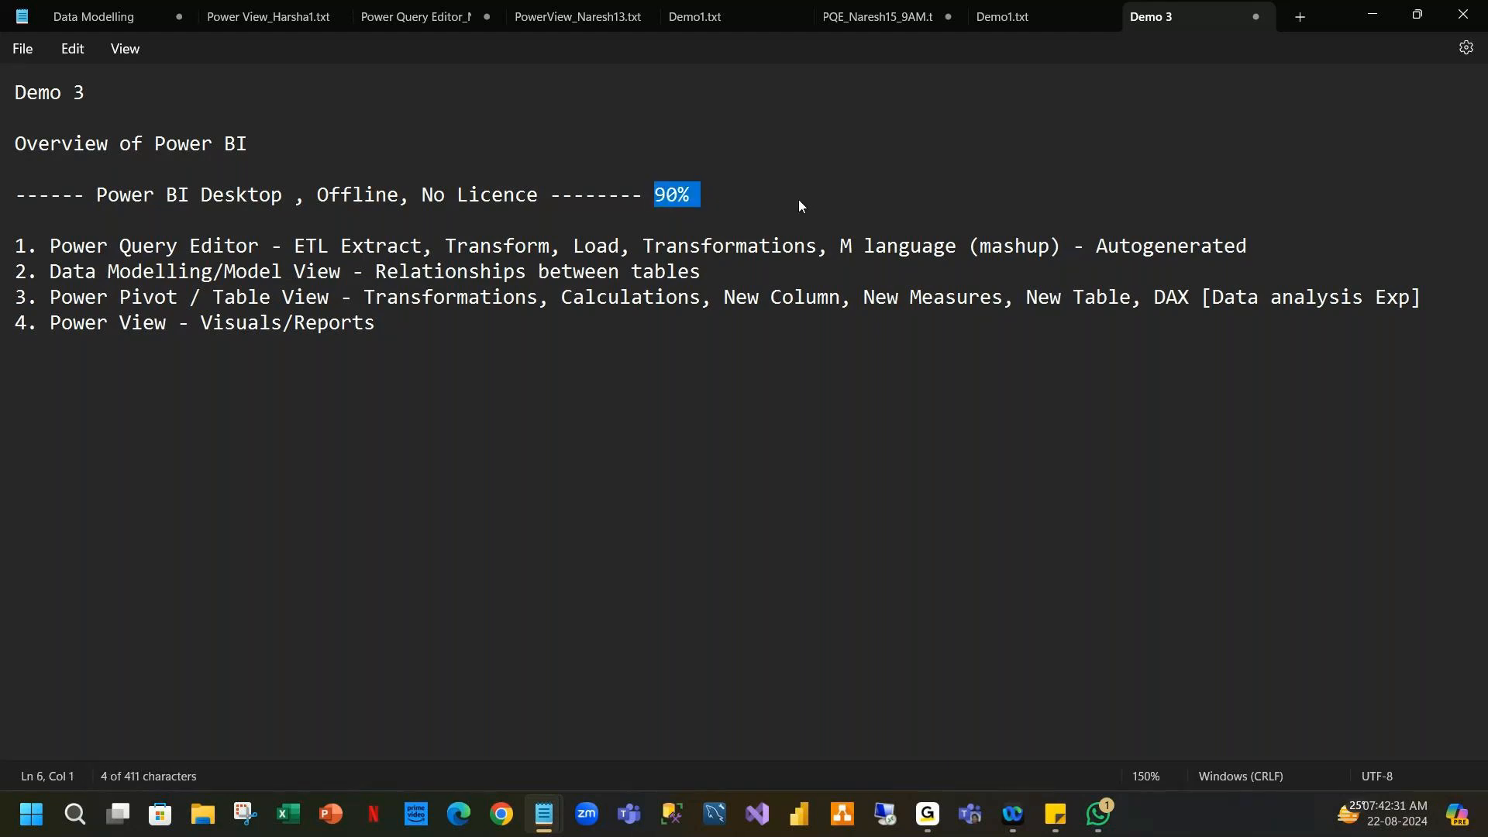
Add the heading "------ PBI Service, Online, Licence ------- 10%" below the list, separated by one blank line.
left_click(403, 330)
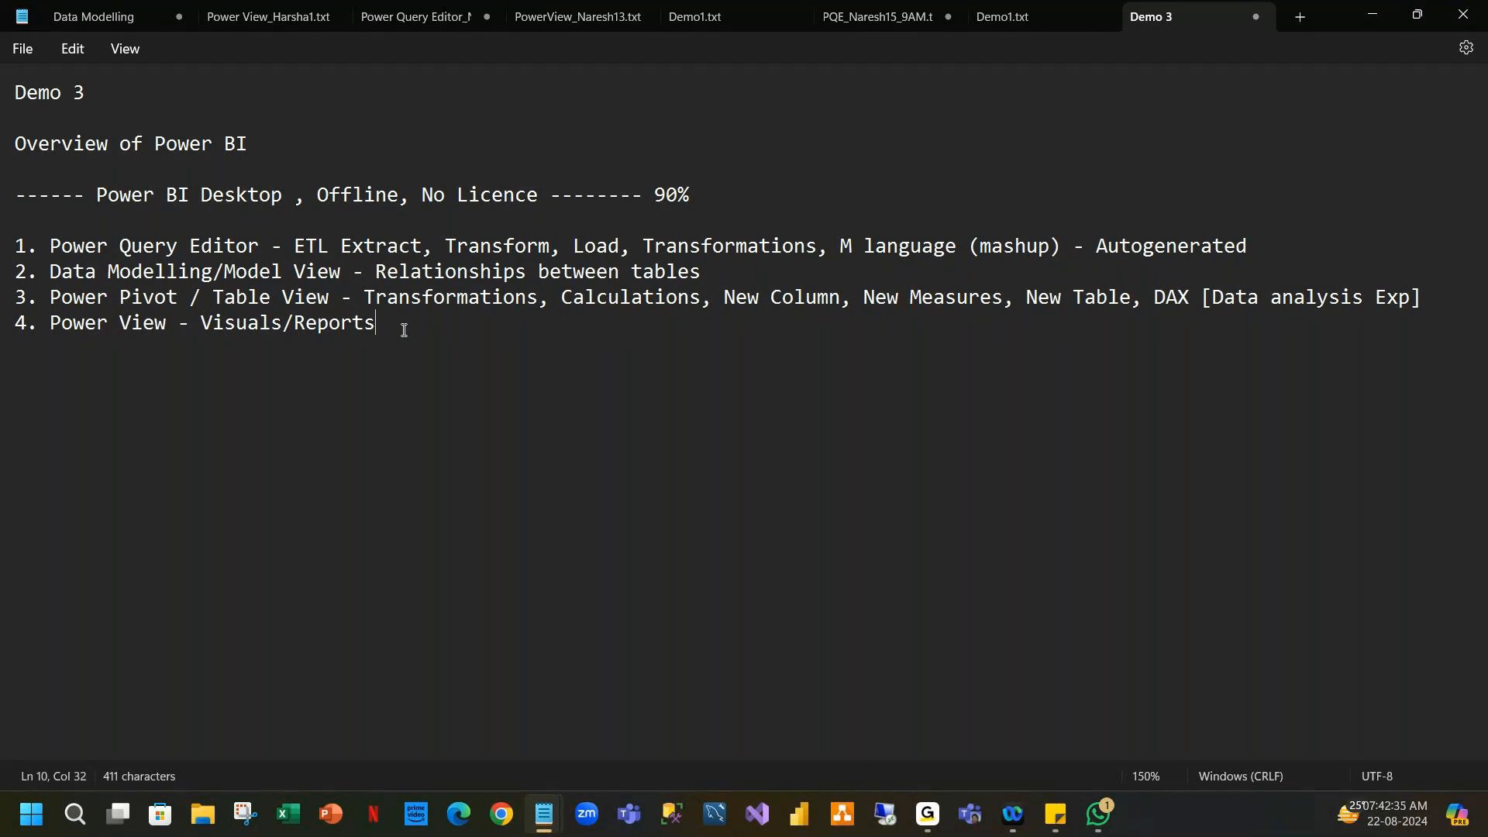
key("Return")
key("Return")
type("------ PBI Servce")
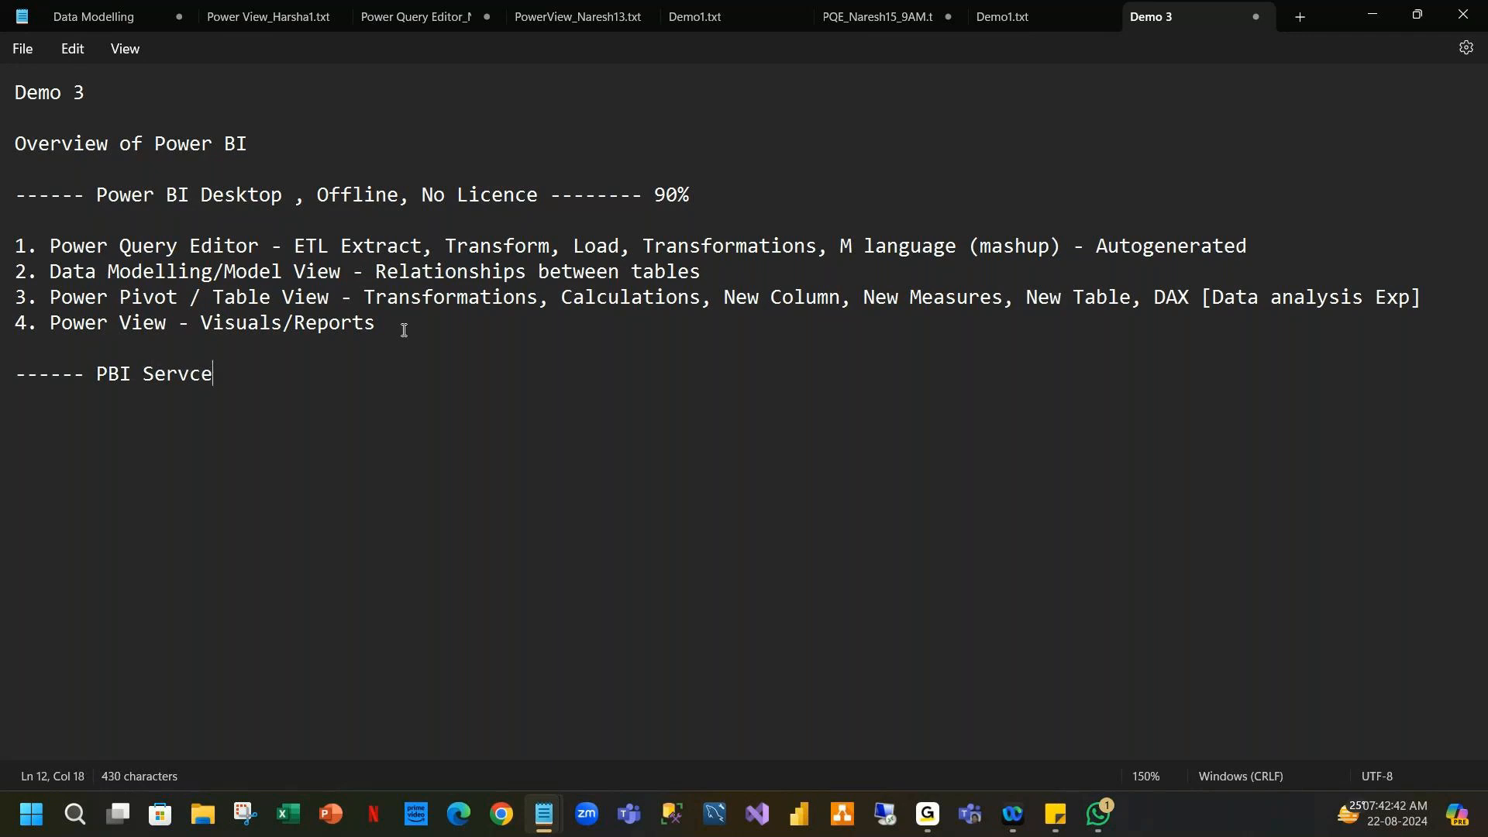
type("==")
key("BackSpace")
key("BackSpace")
key("BackSpace")
key("BackSpace")
type("ice")
type(", Online")
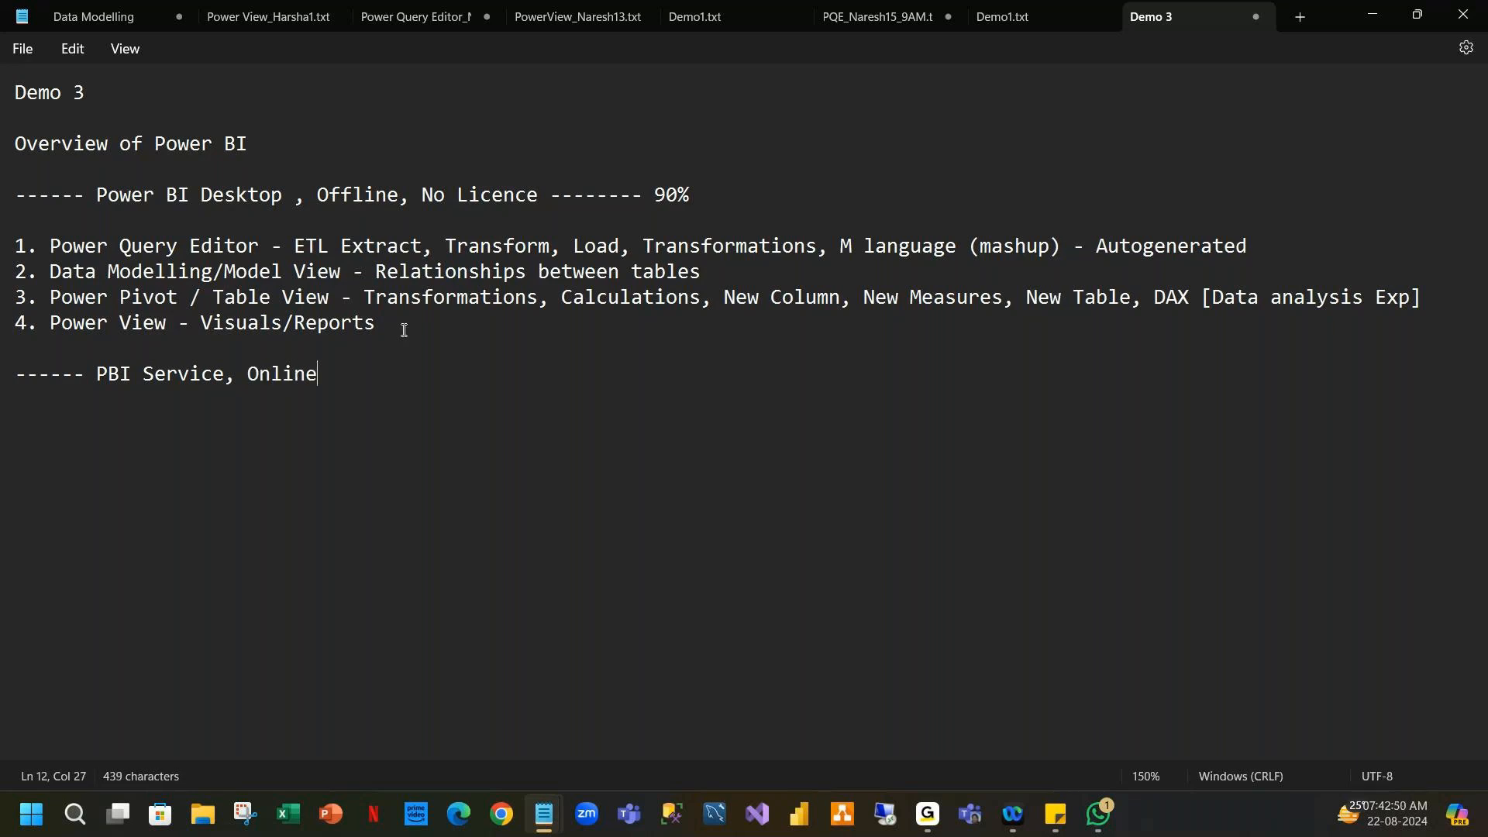
type(", Licence ------- 10%")
Add the bullet "- Sharing the Reports with Clients/End users" directly under the PBI Service heading.
key("Return")
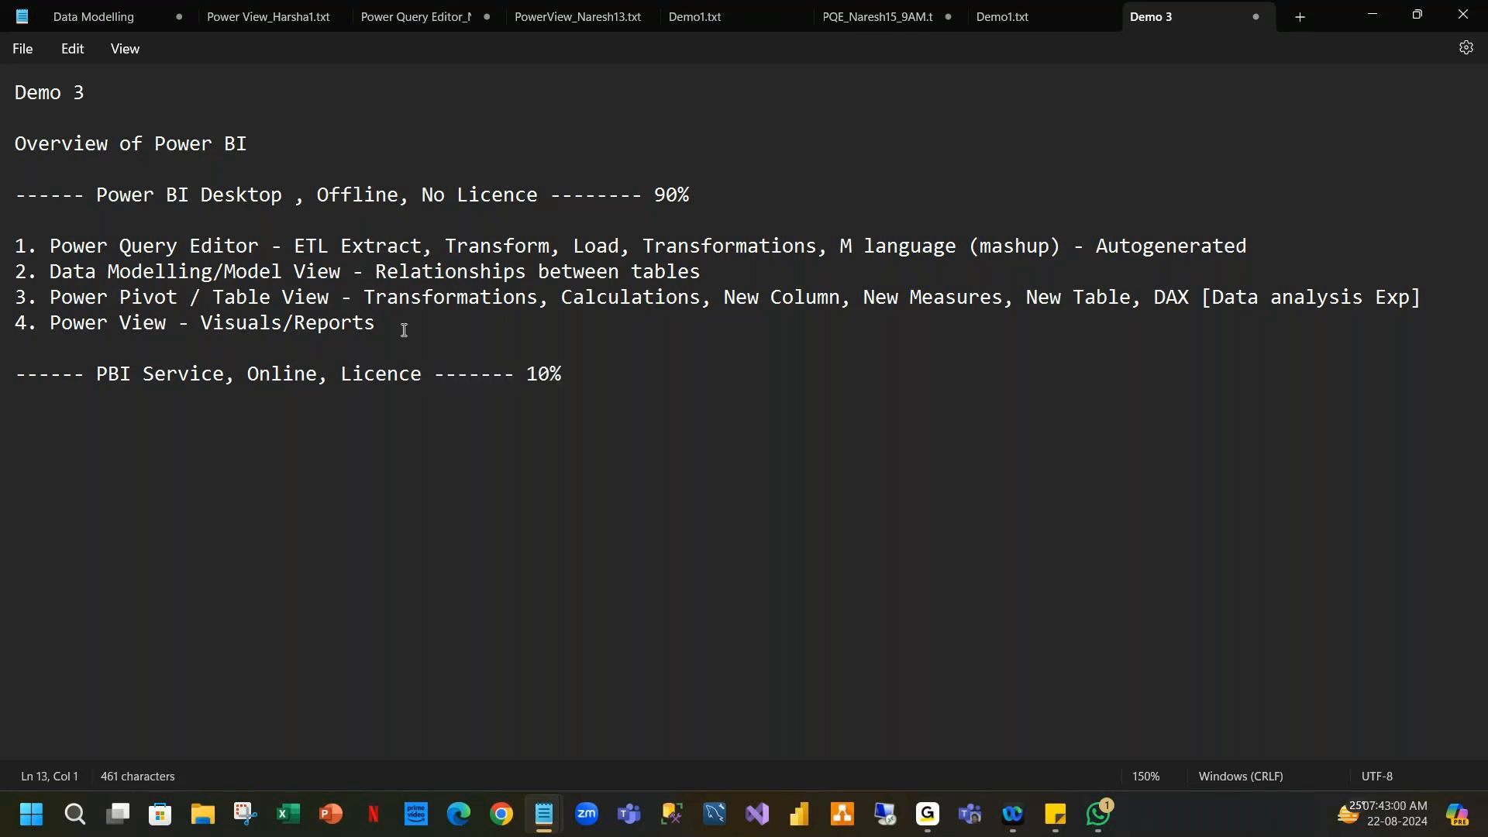
type("- Sharing the Re")
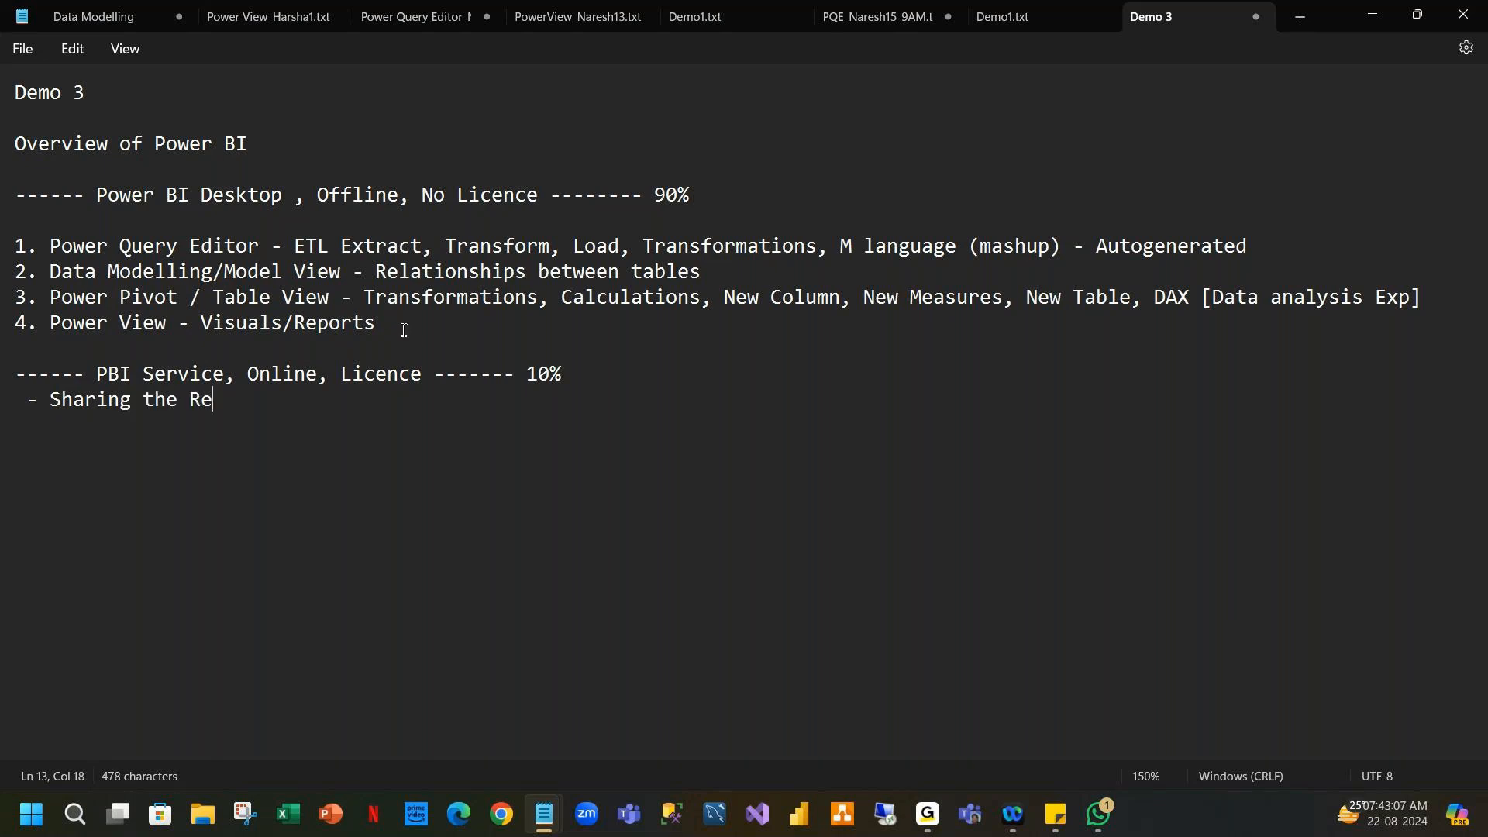
type("ports wit")
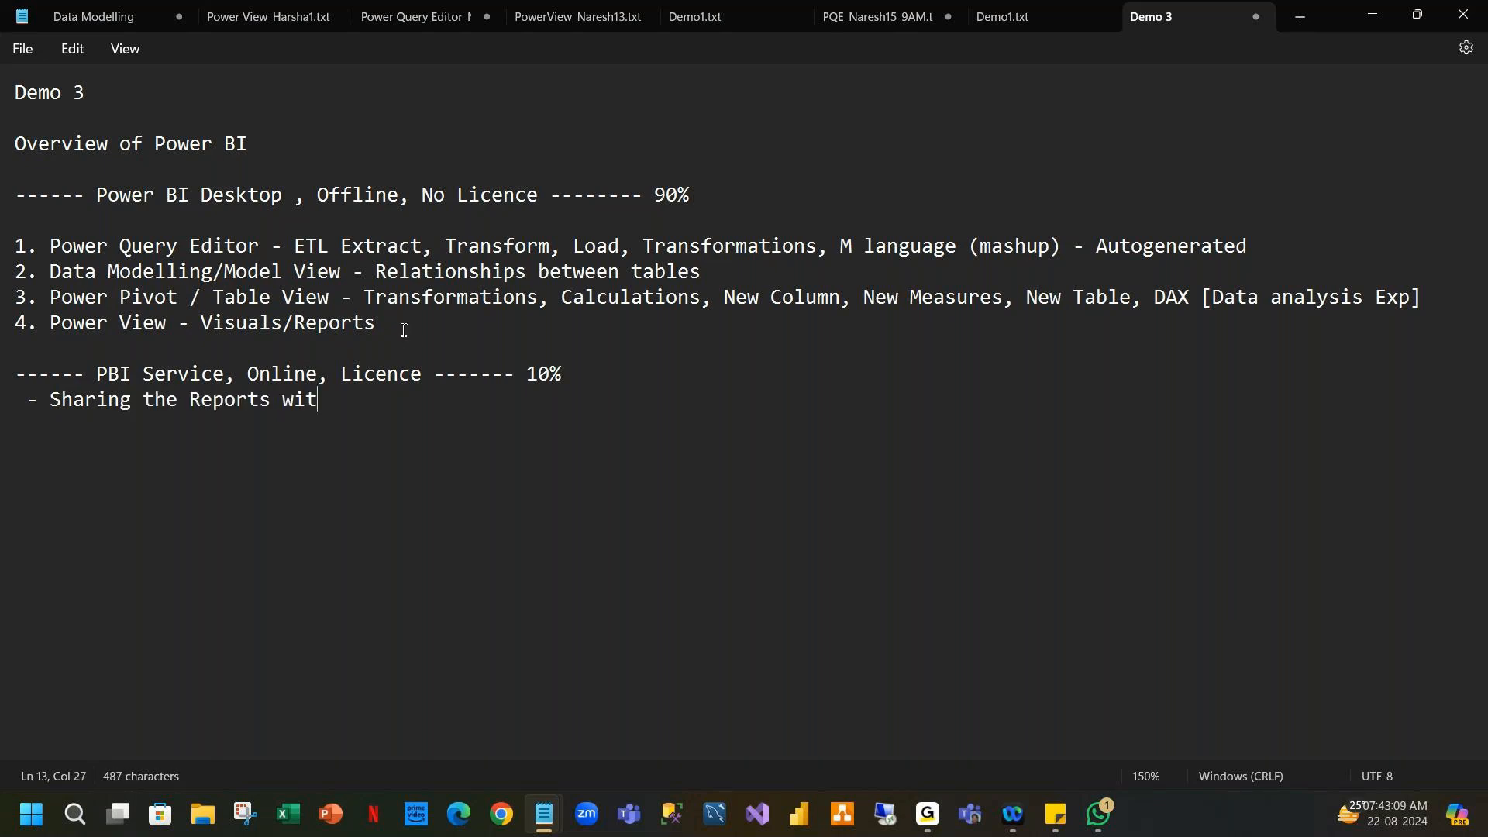
type("h Clients/End users")
Add a second PBI Service bullet reading "- Schedule Refresh".
key("Return")
type("-")
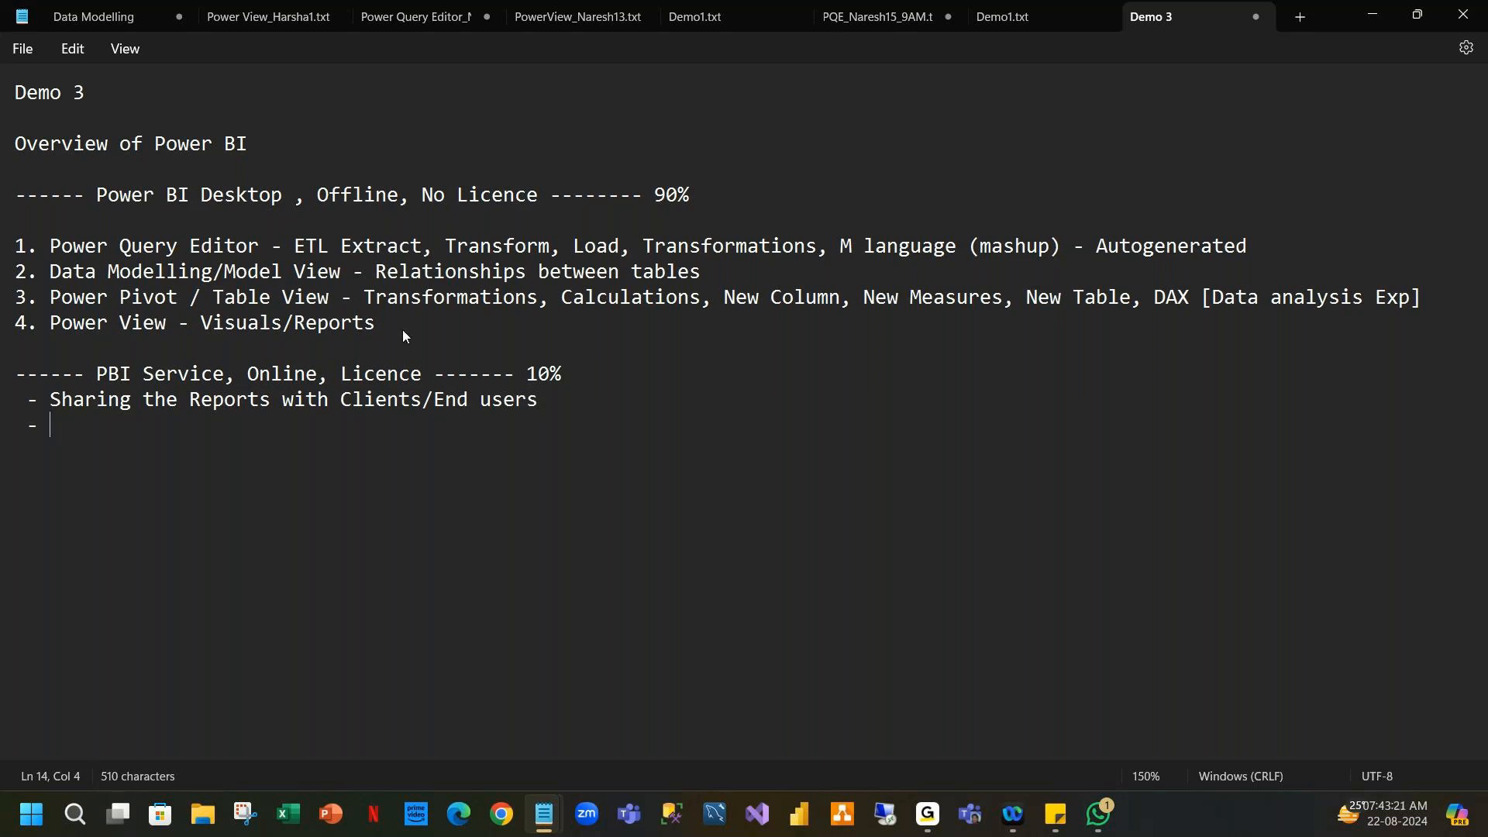
type("Schedule Refresh")
Add a third PBI Service bullet reading "- Row level Security Etc" and highlight the whole PBI Service section.
key("Return")
type("=")
key("BackSpace")
key("BackSpace")
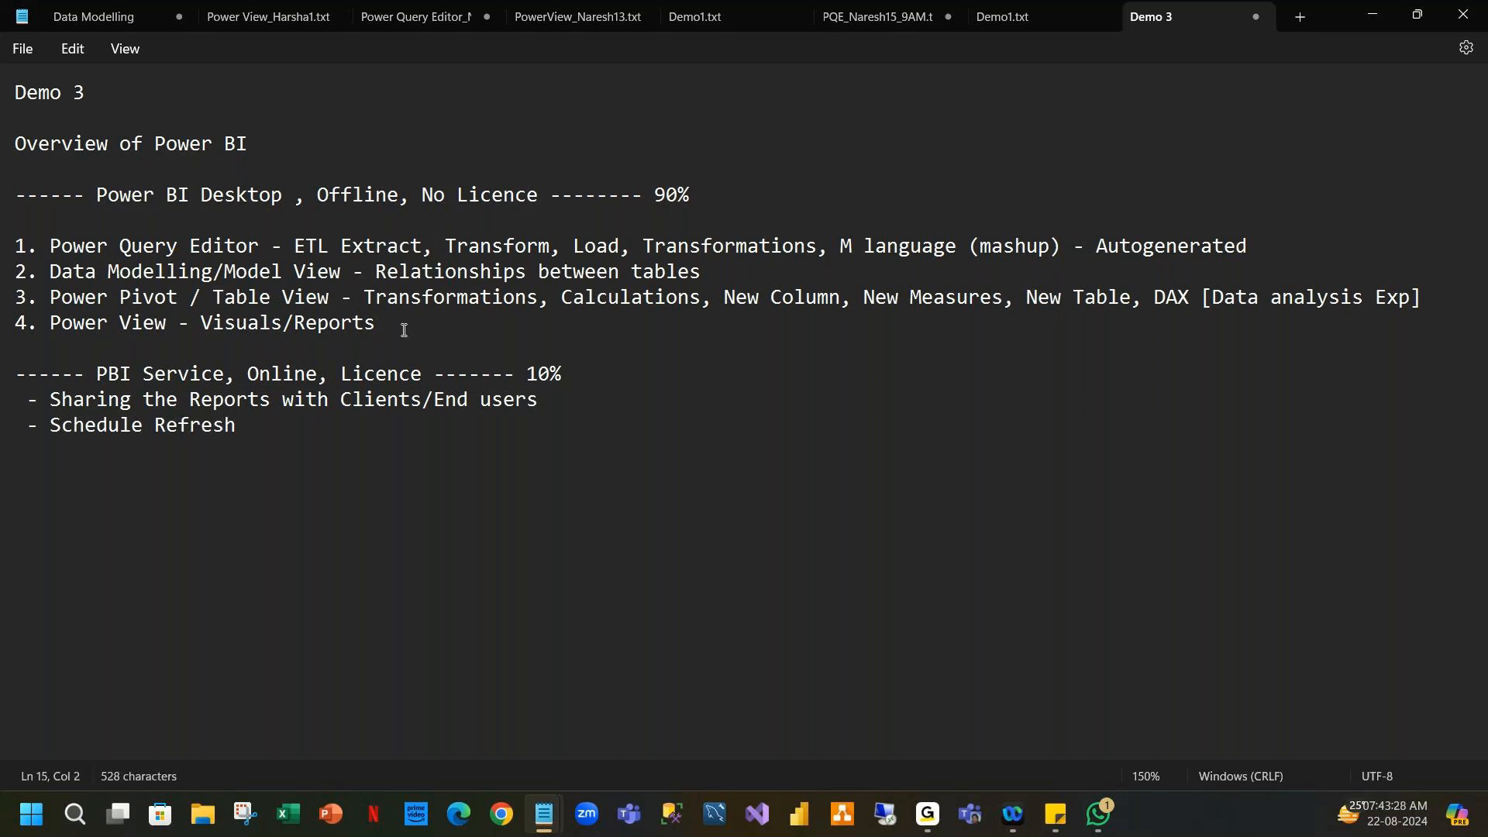
type("- Row level Sec")
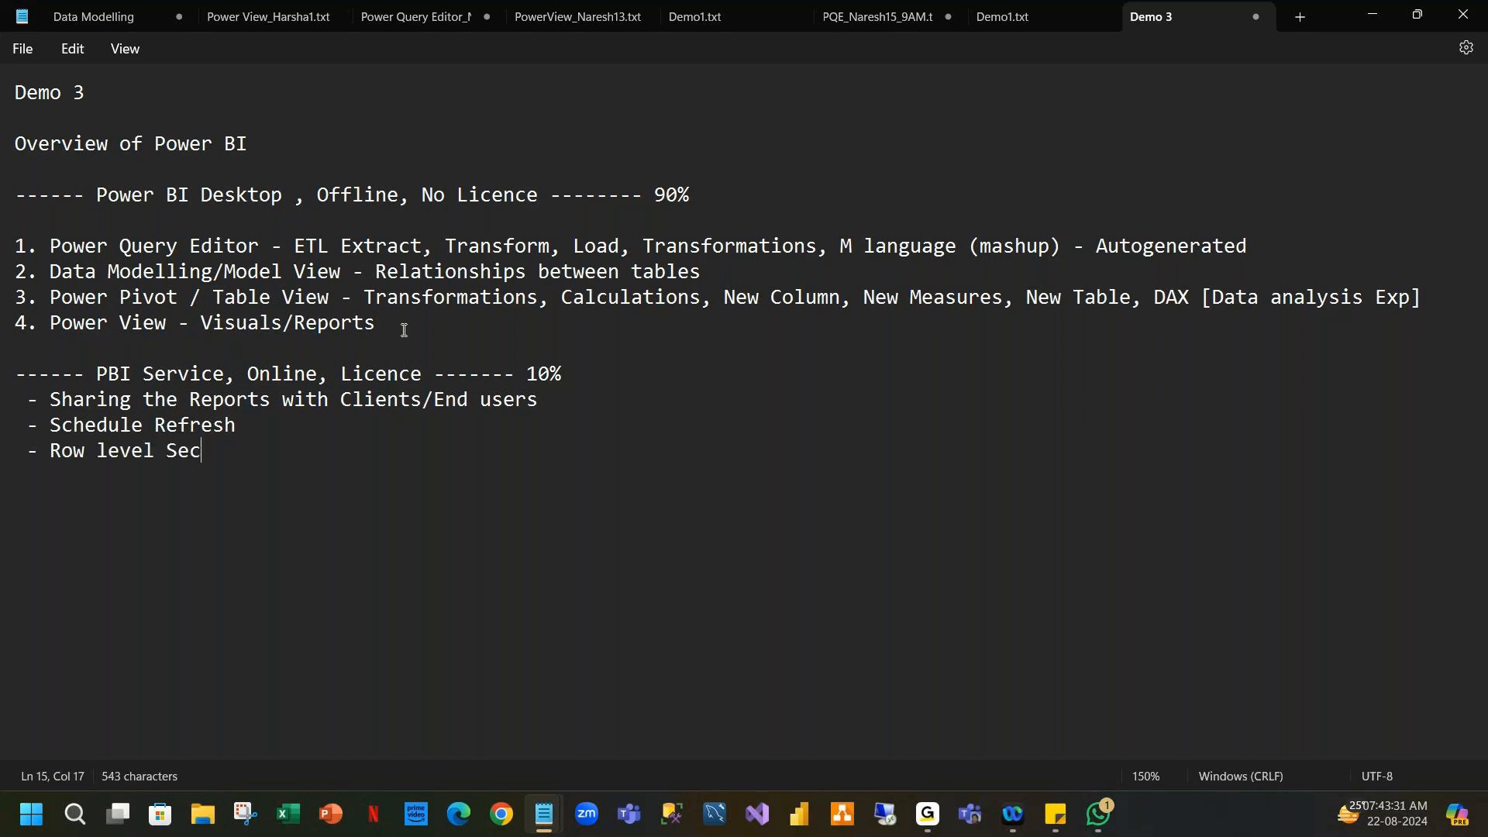
type("urity Etc")
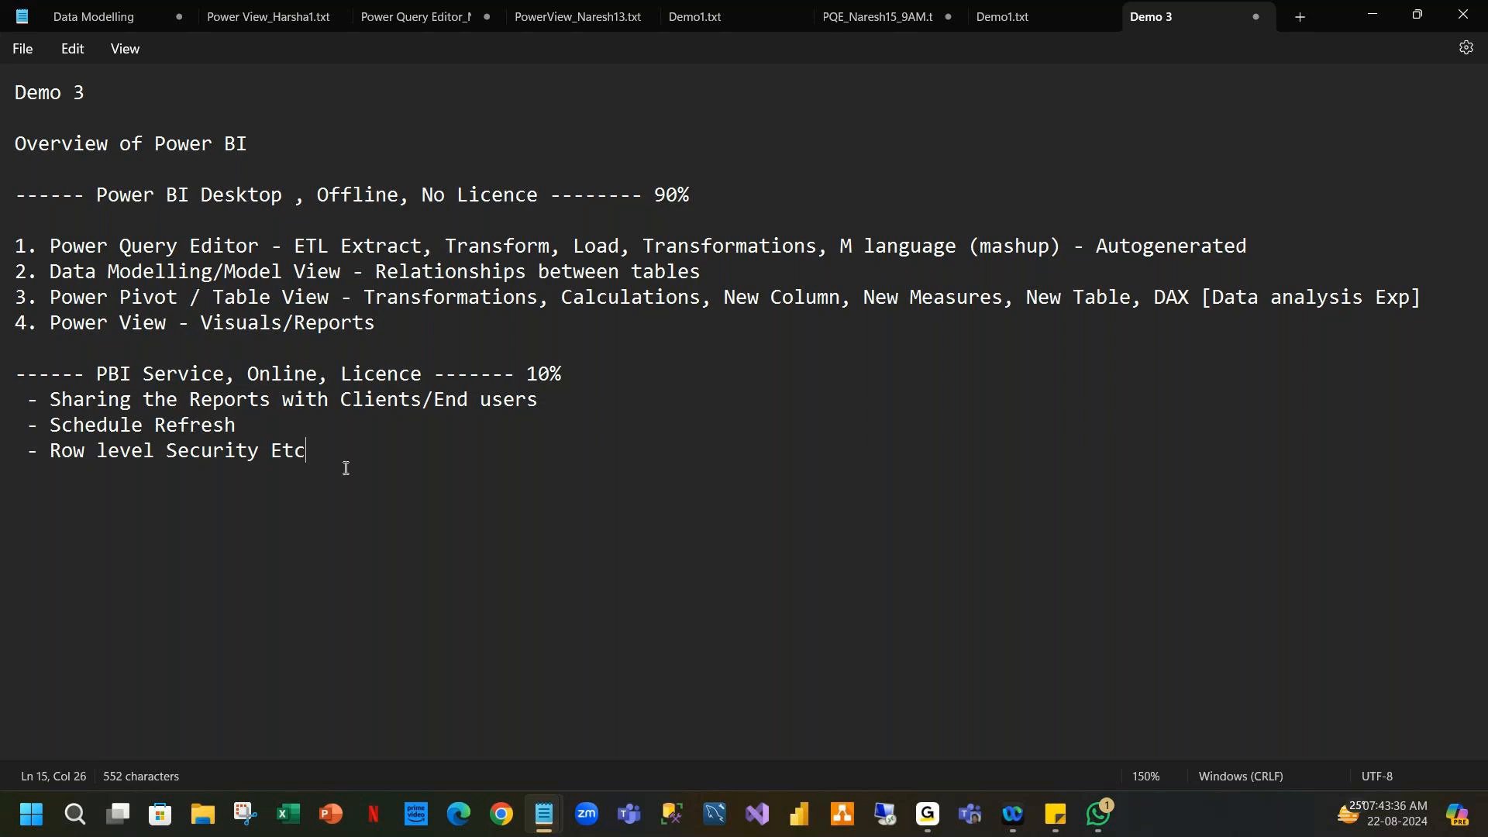
left_click_drag(346, 468, 1, 374)
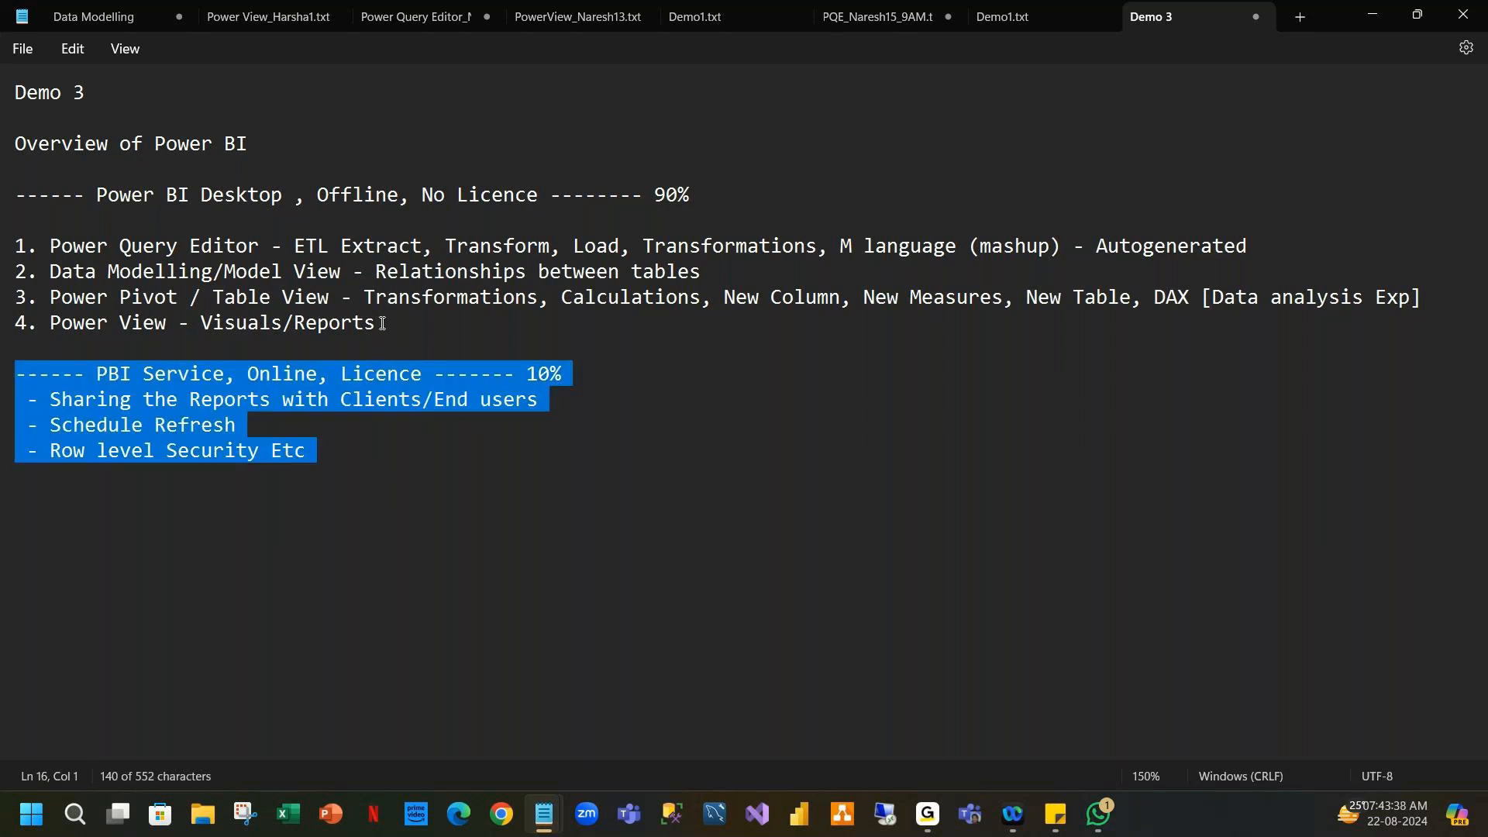
Highlight the four numbered Power BI Desktop components in the notes, and clear the highlight.
left_click_drag(382, 324, 24, 245)
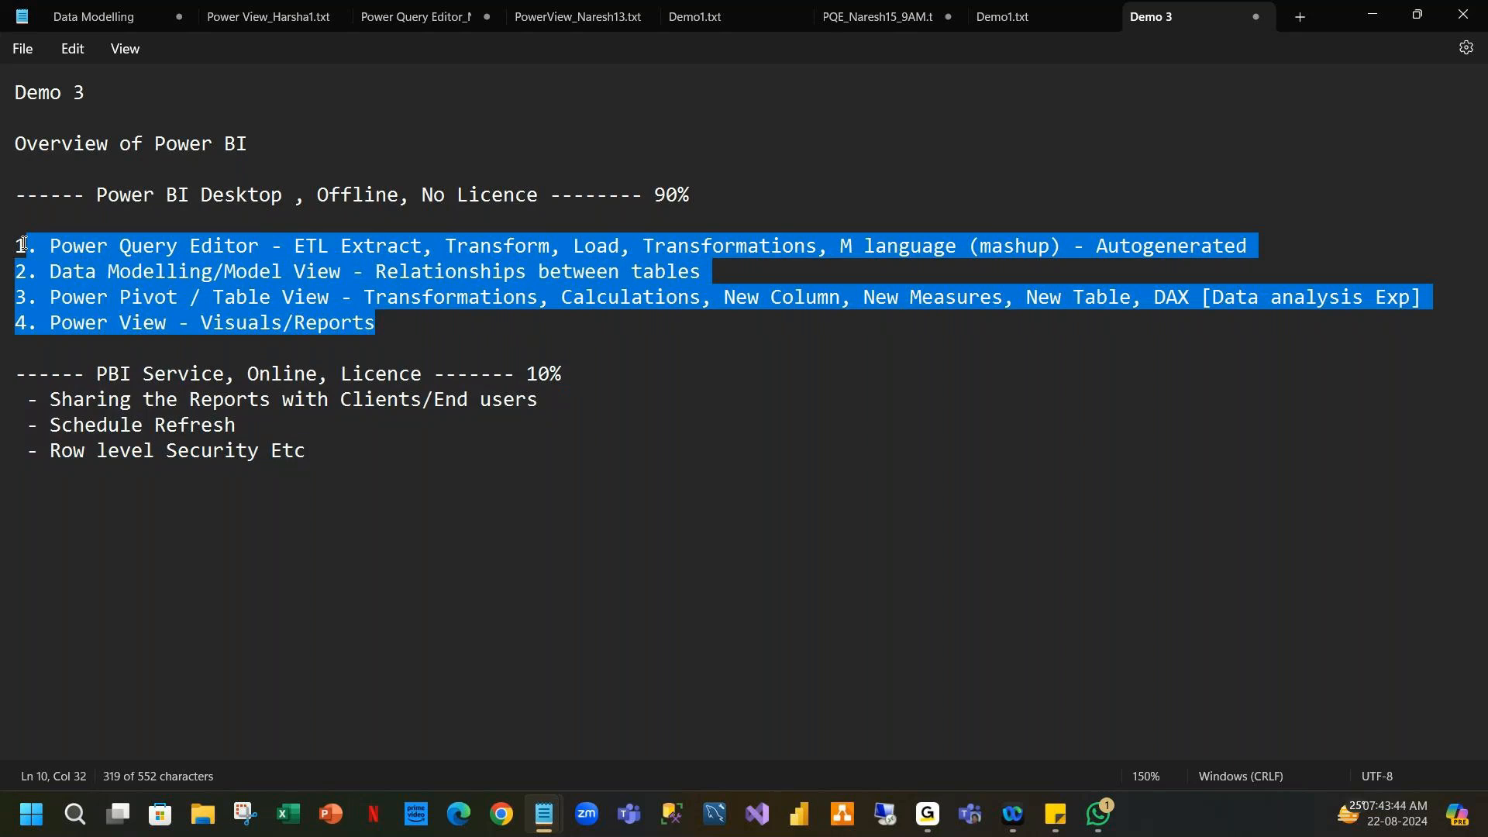
left_click(21, 245)
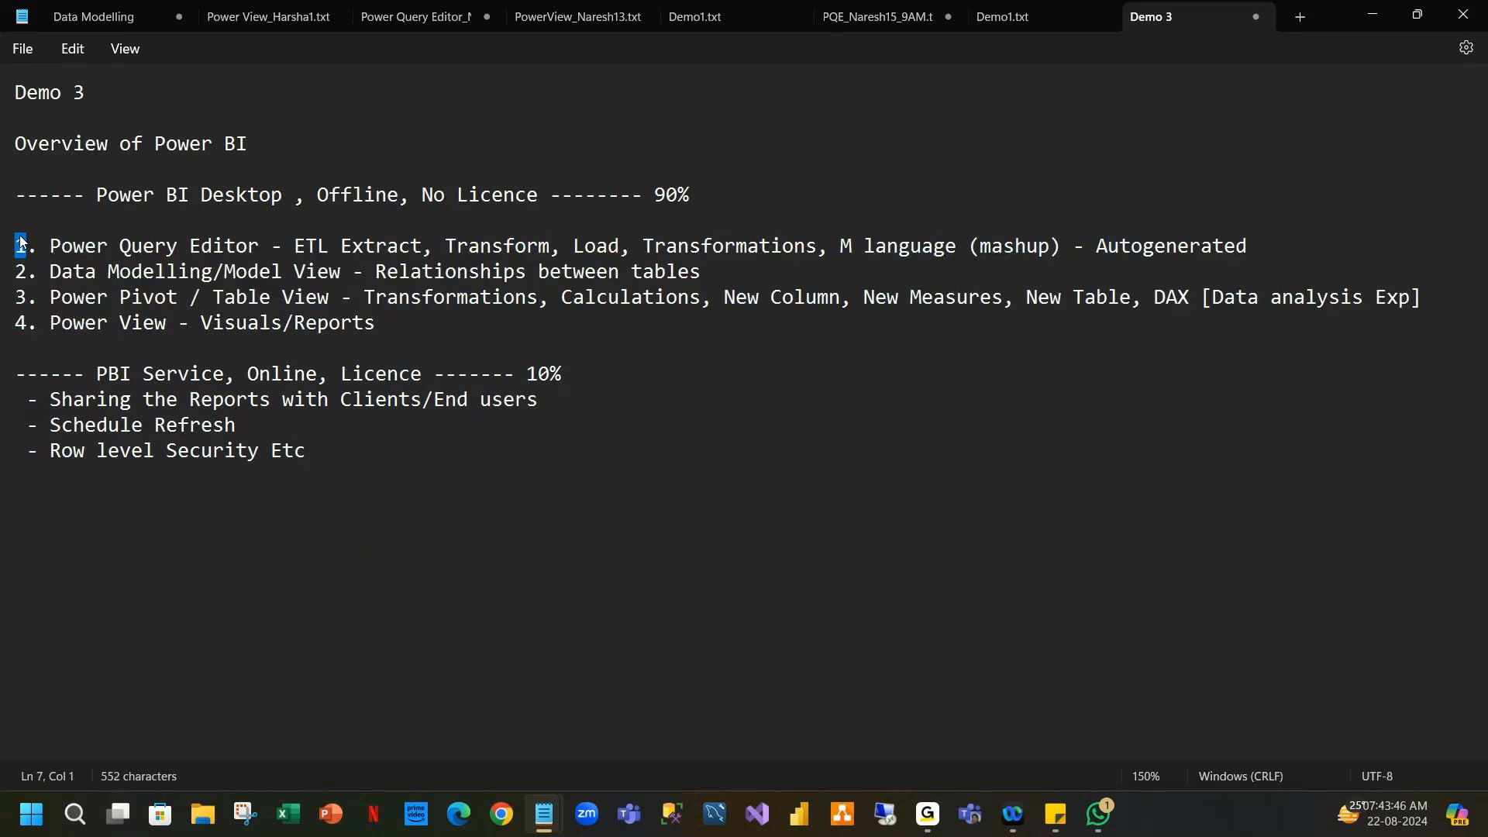
left_click_drag(21, 244, 390, 343)
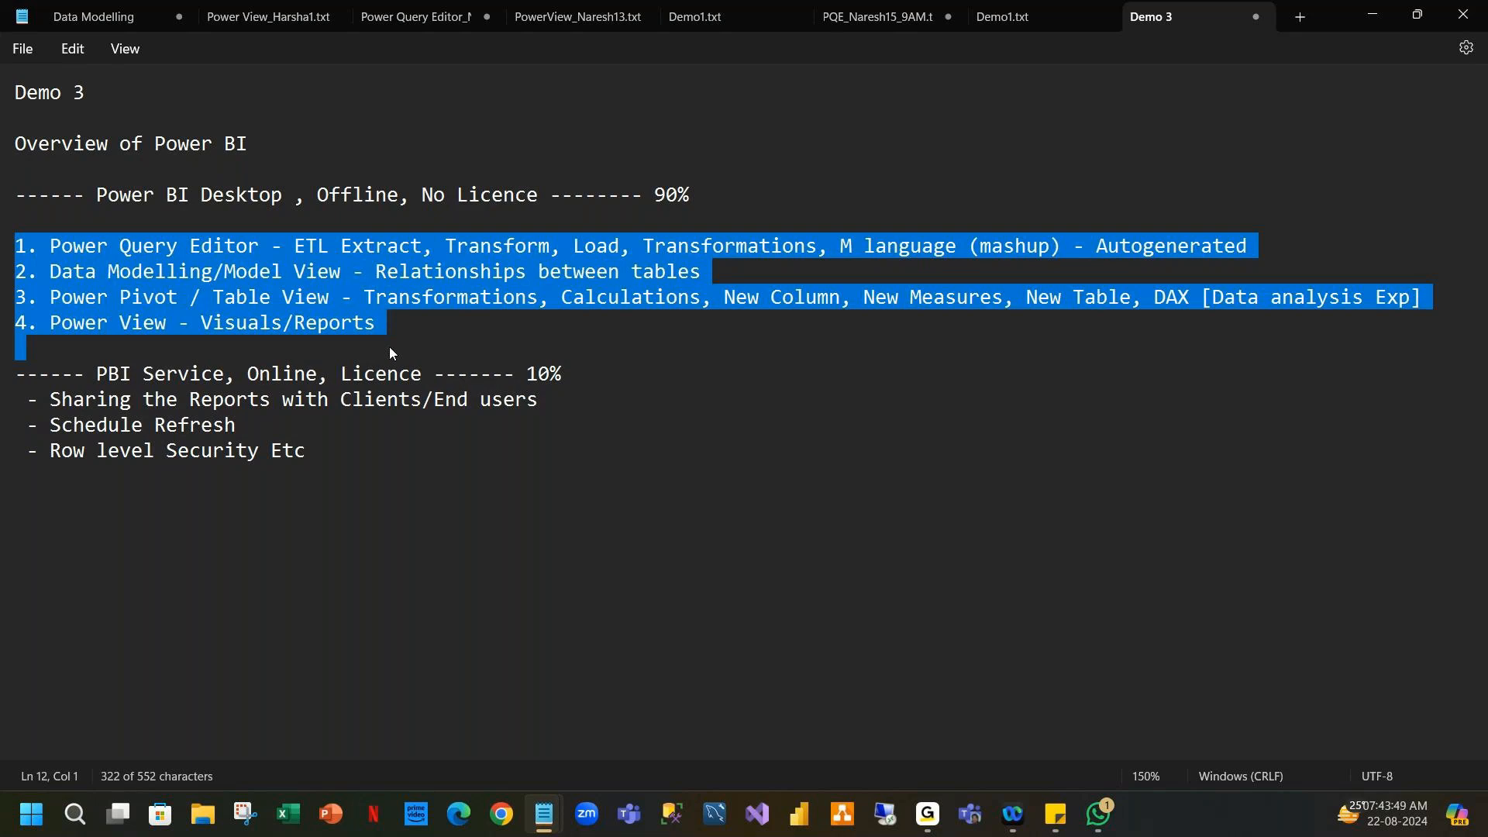
left_click(393, 445)
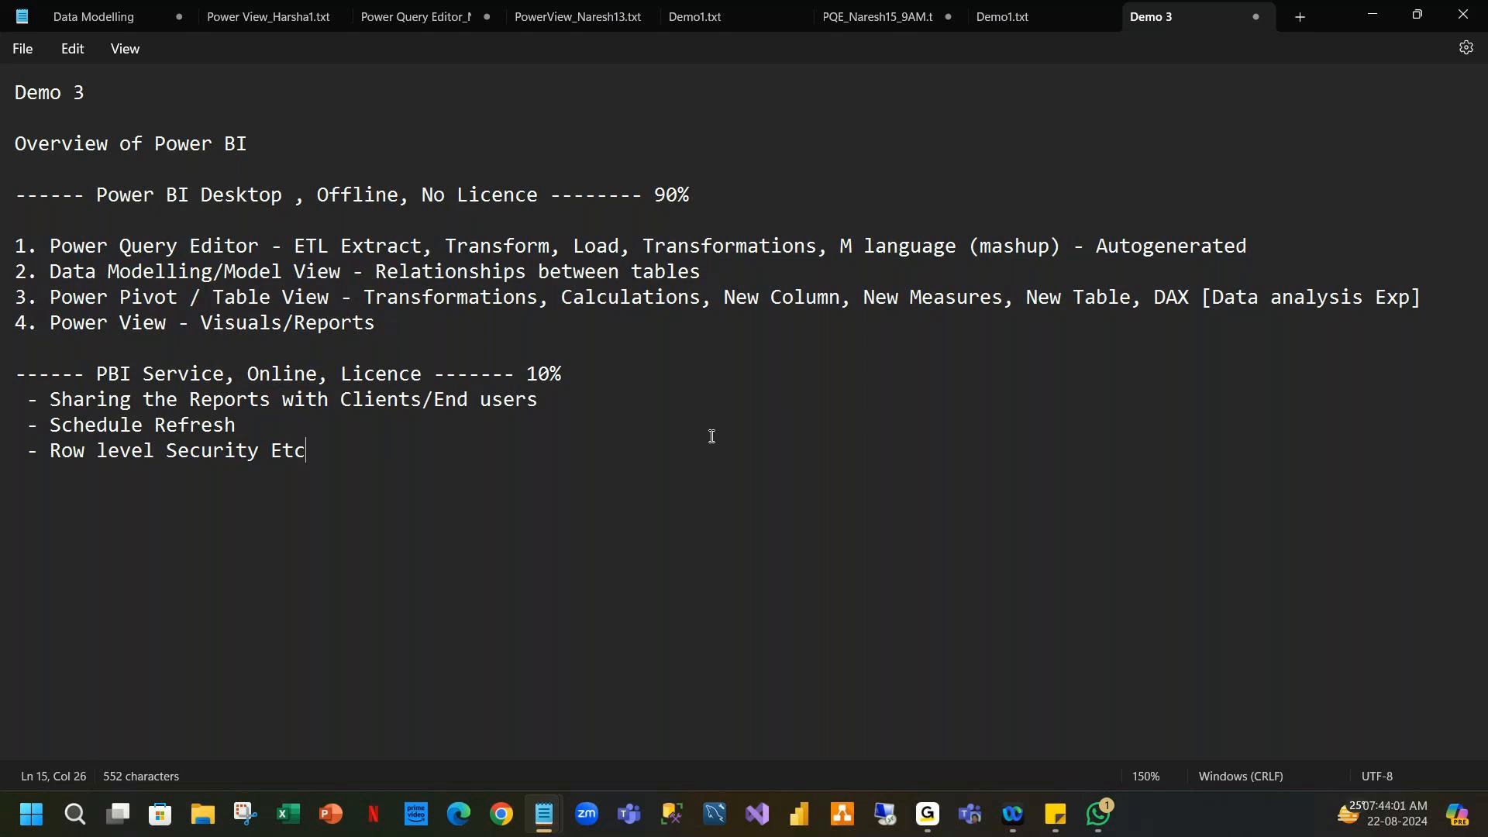
Switch to Power BI Desktop, start a blank report, and choose to view the recovered files later.
left_click(806, 829)
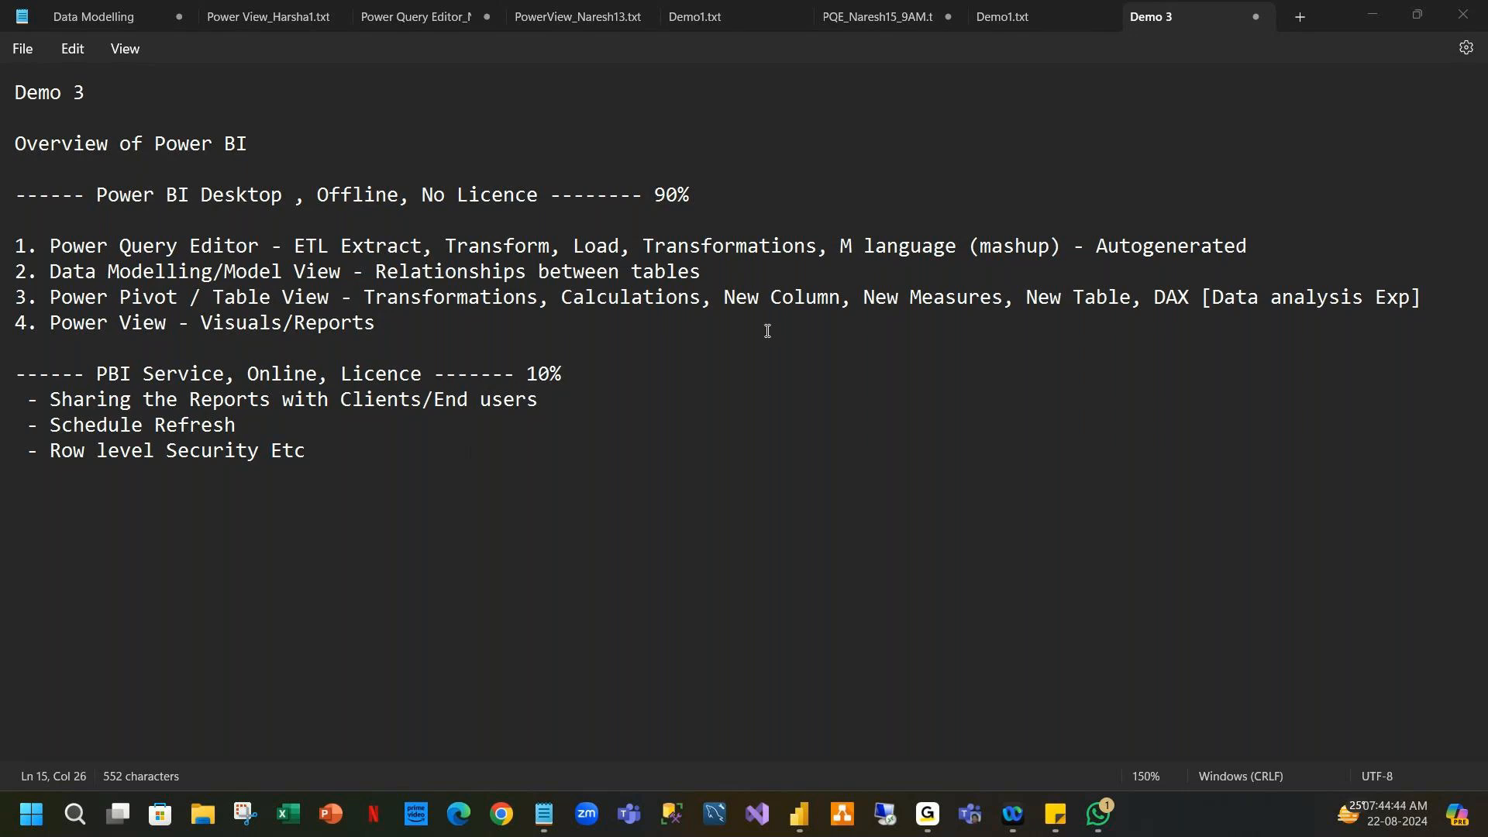
left_click(677, 373)
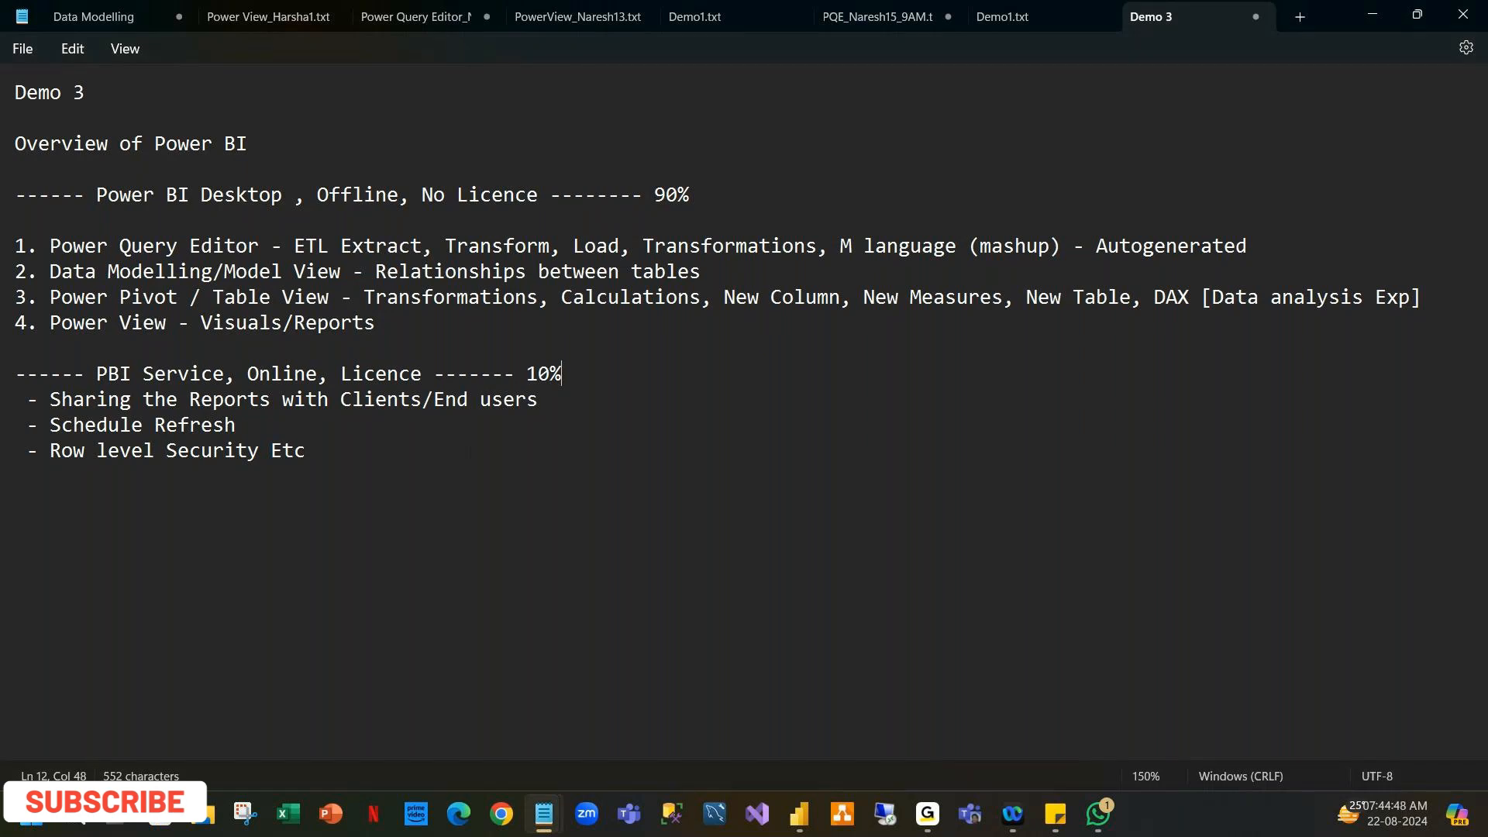
left_click(799, 814)
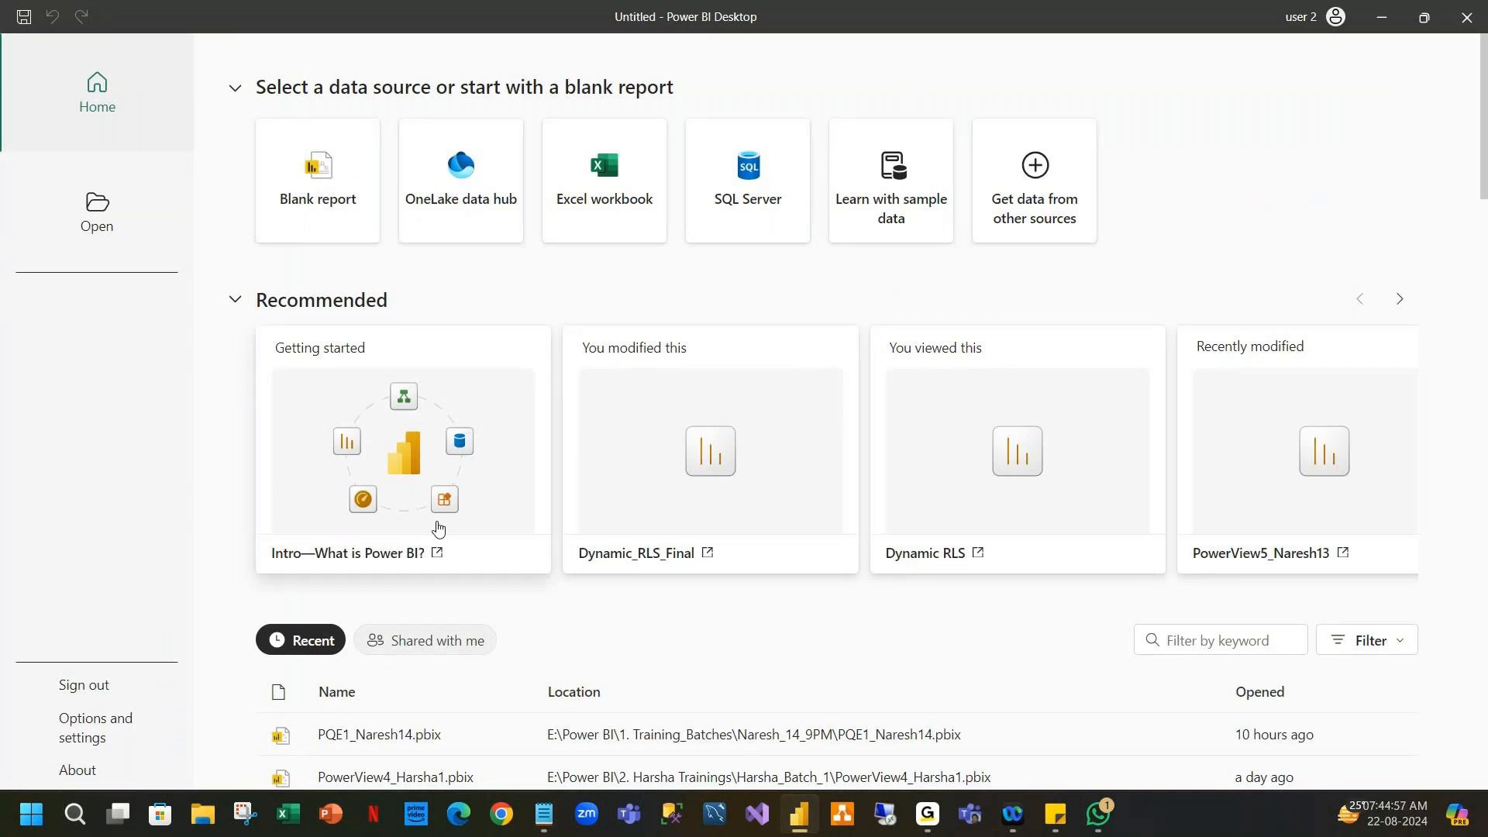
left_click(322, 190)
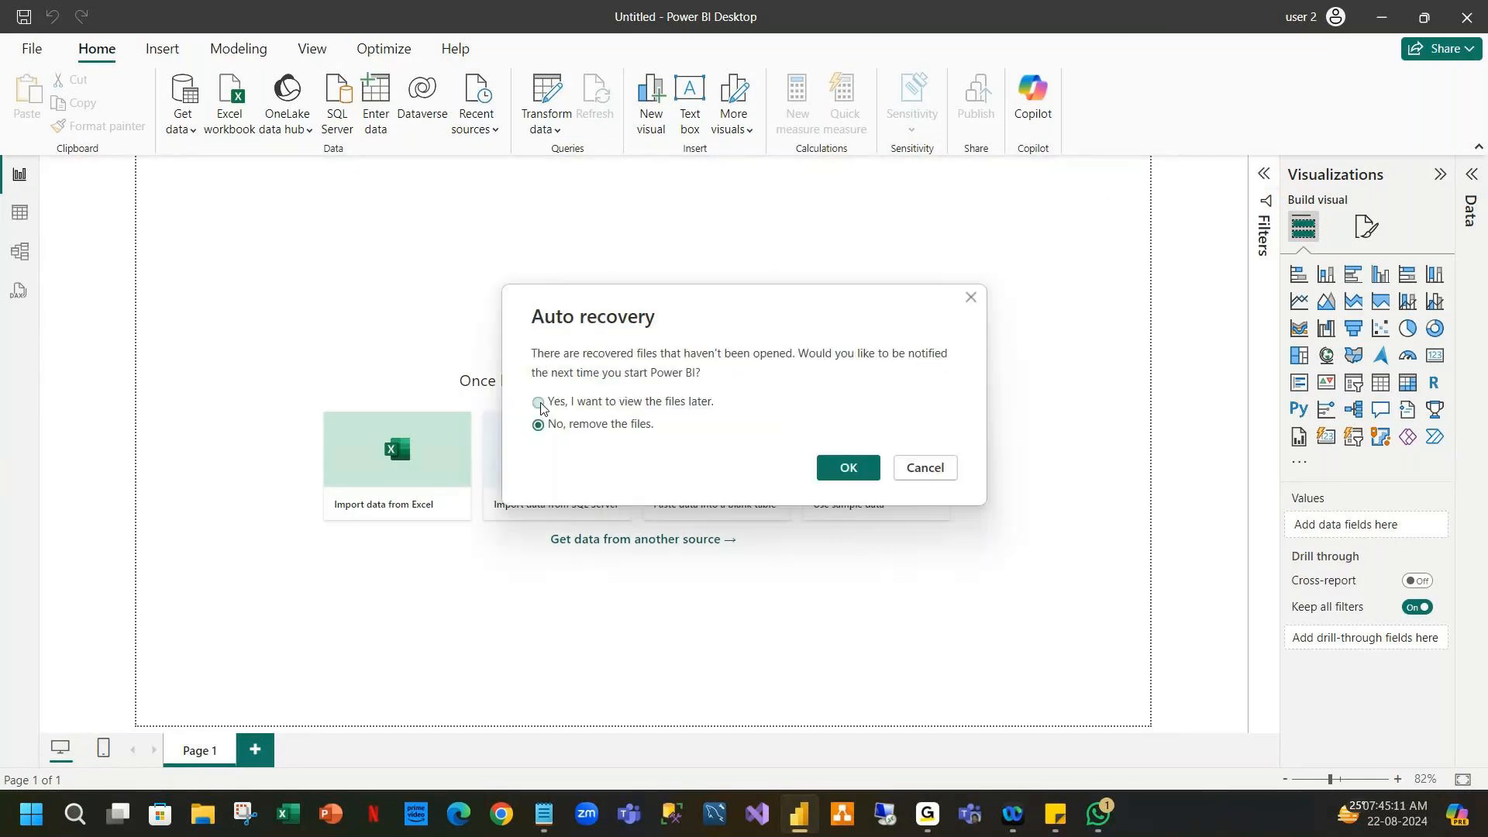
left_click(539, 404)
left_click(850, 469)
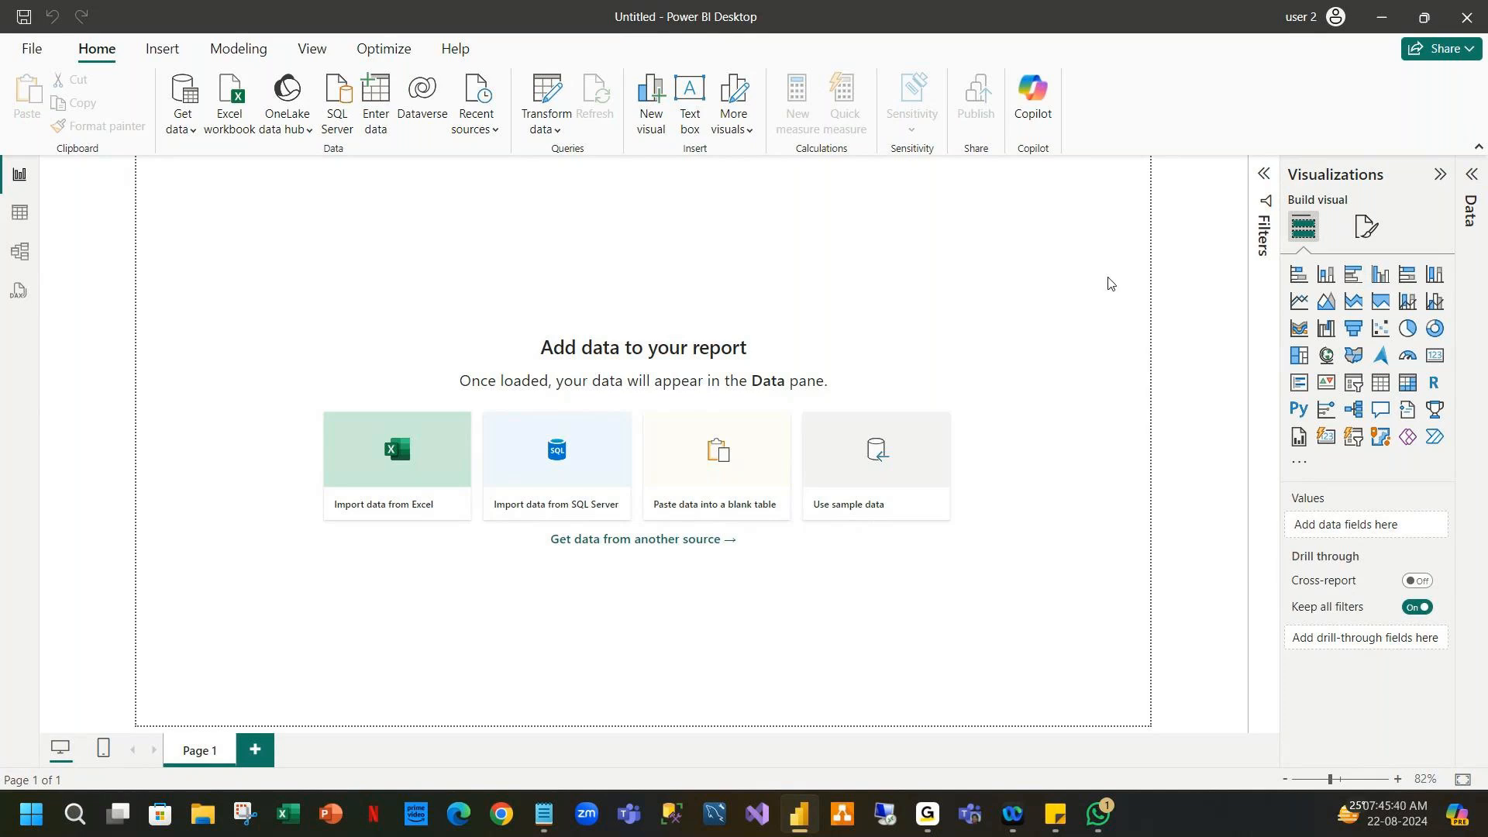
Open the full Get Data source list and show the File category.
left_click(184, 128)
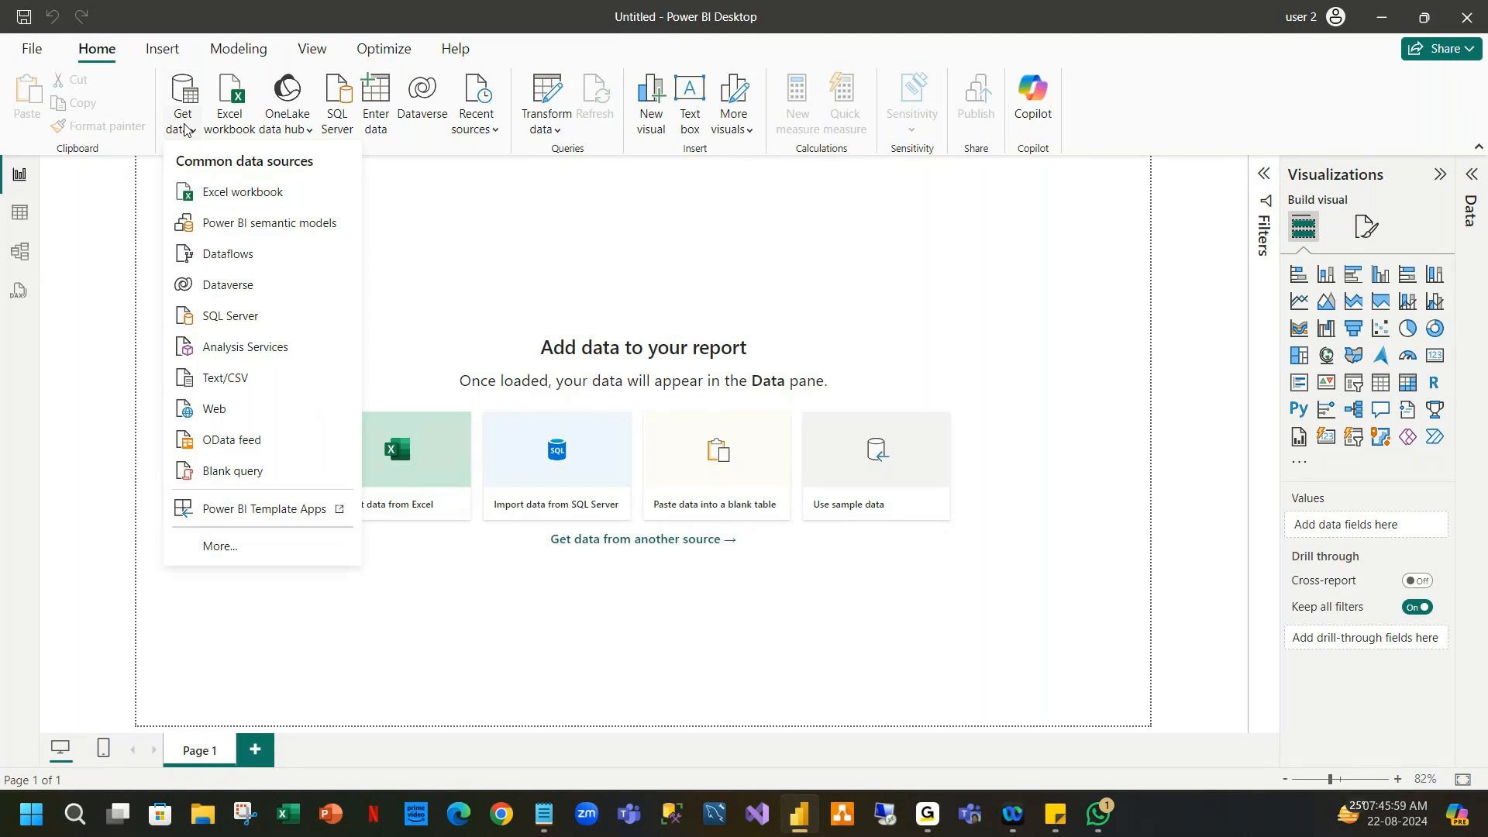
left_click(232, 545)
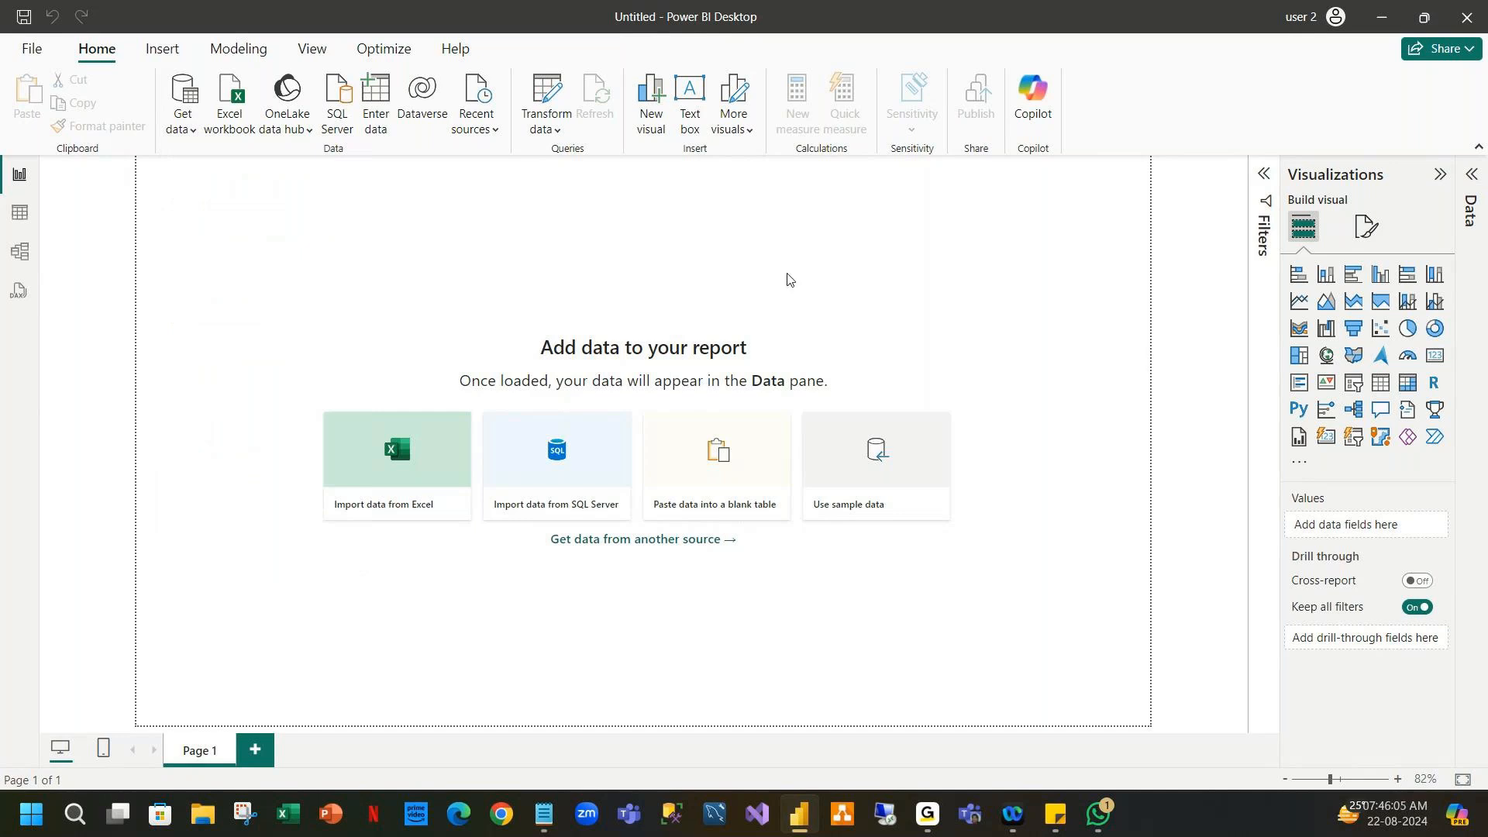
left_click(479, 223)
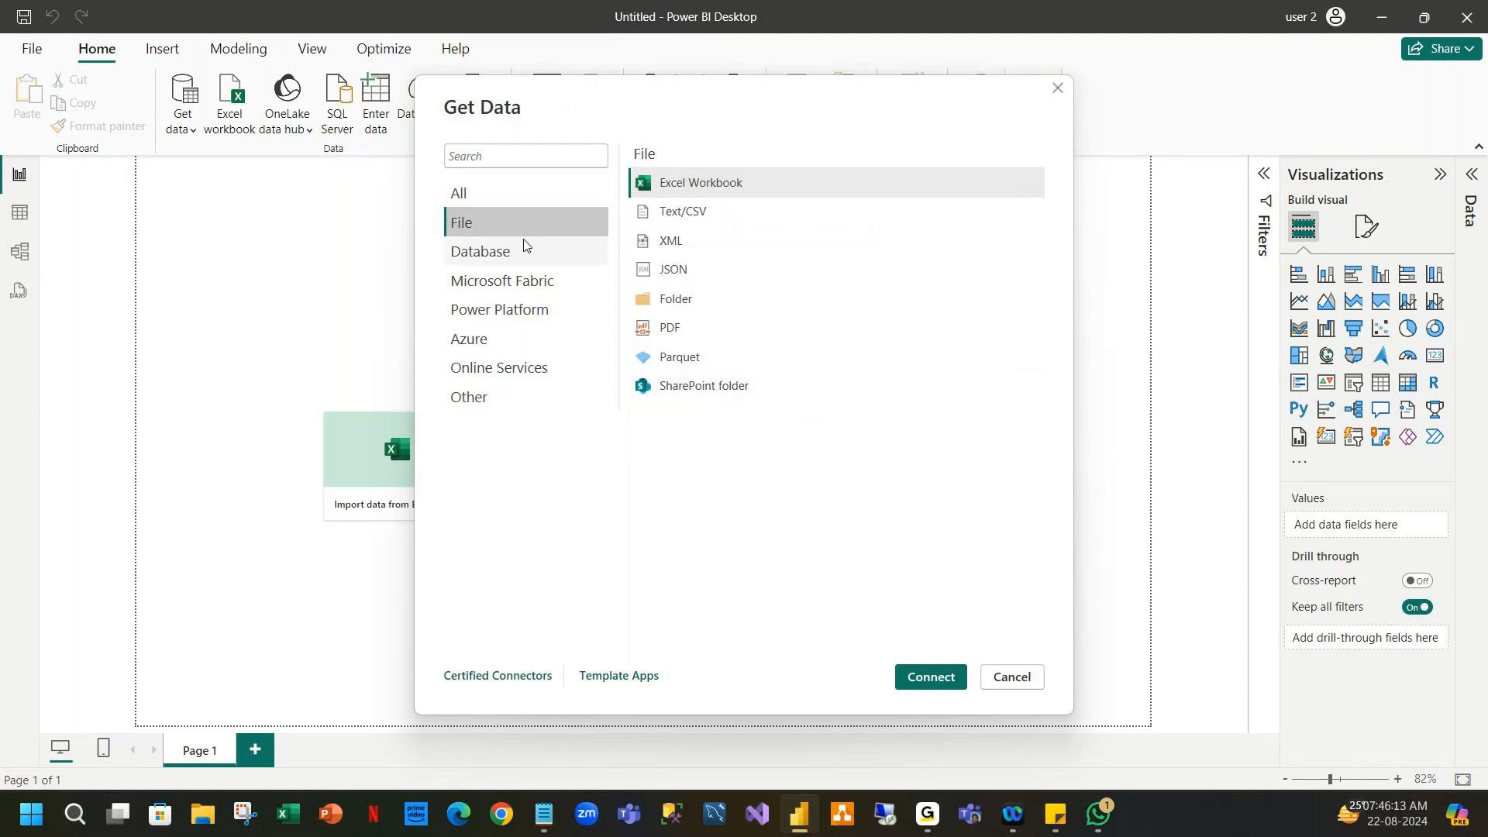
Review the connectors available in the Database category of Get Data.
left_click(508, 252)
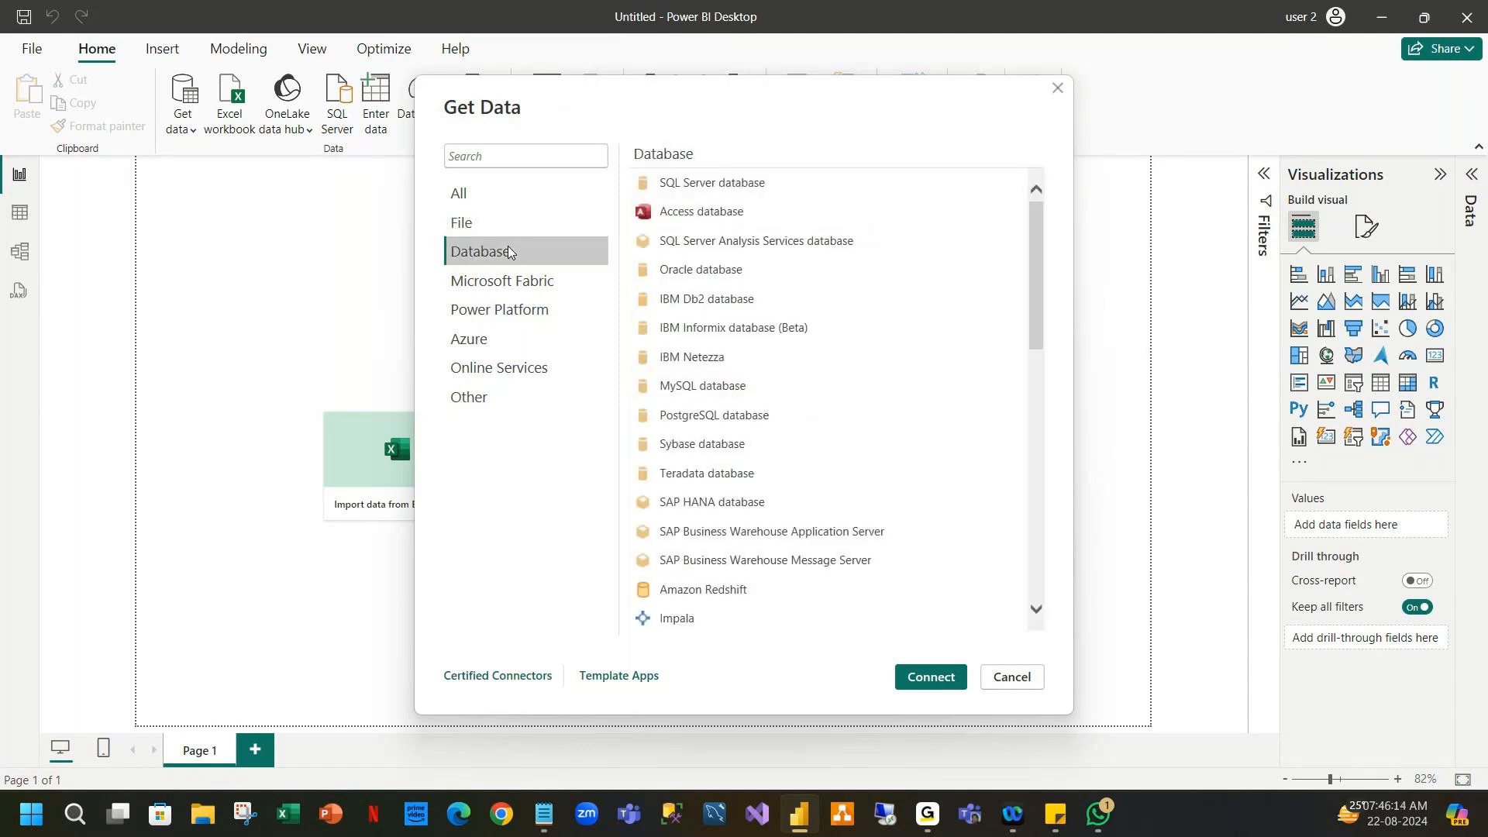
scroll(806, 323, "down", 1)
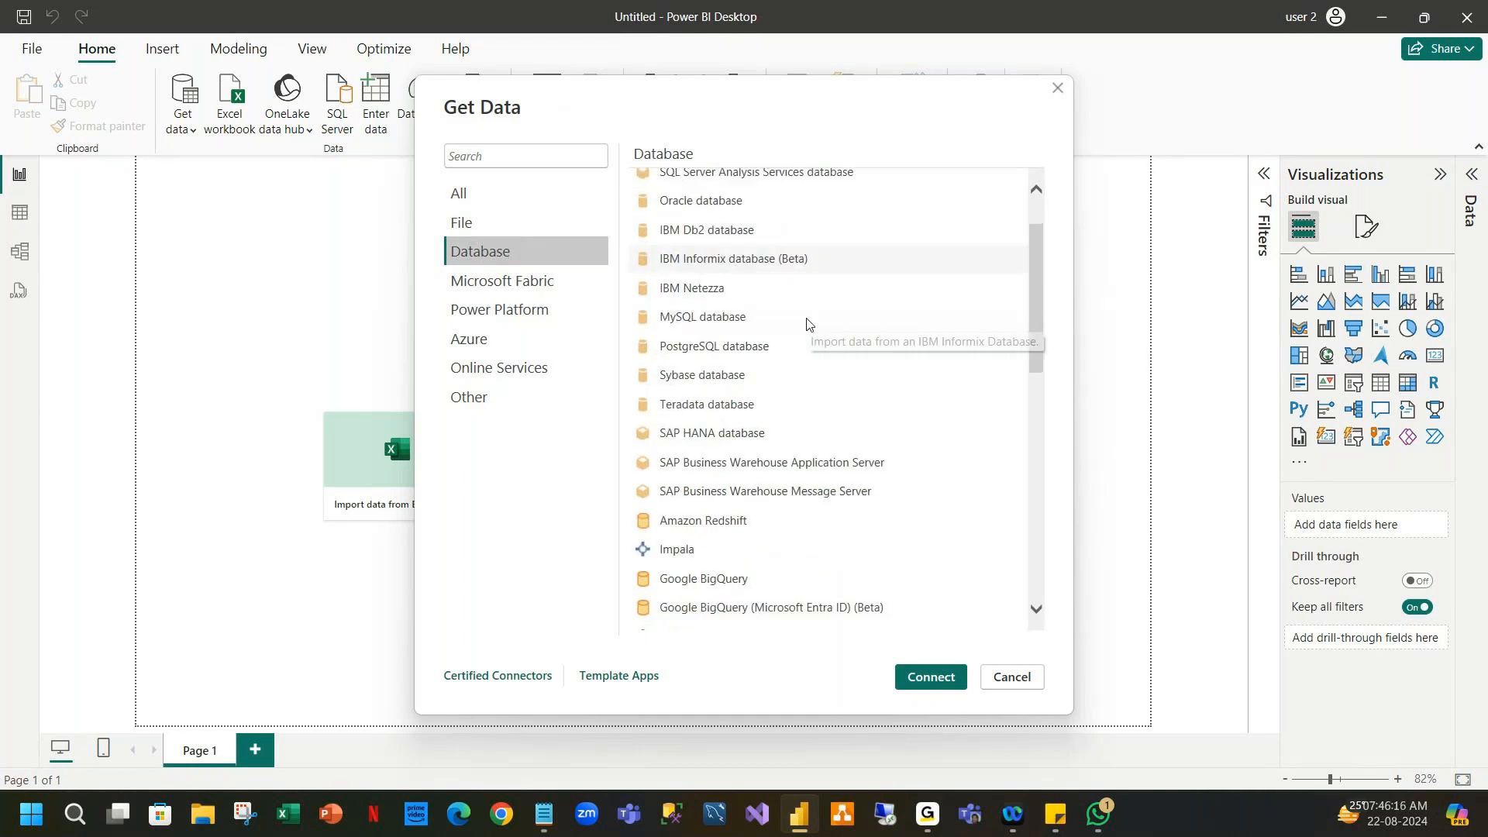
scroll(806, 323, "down", 1)
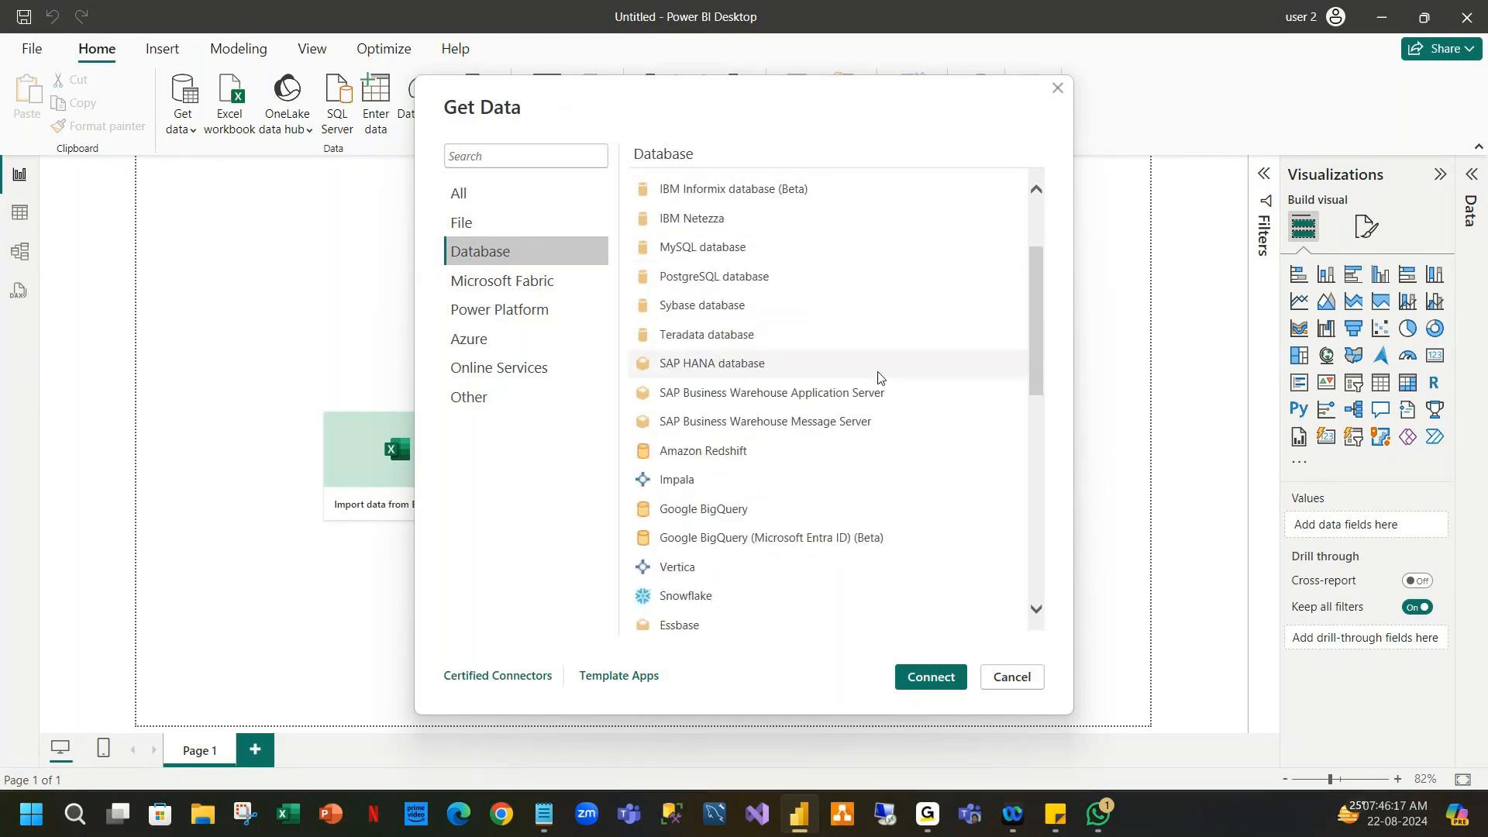
scroll(891, 378, "down", 5)
scroll(912, 378, "up", 2)
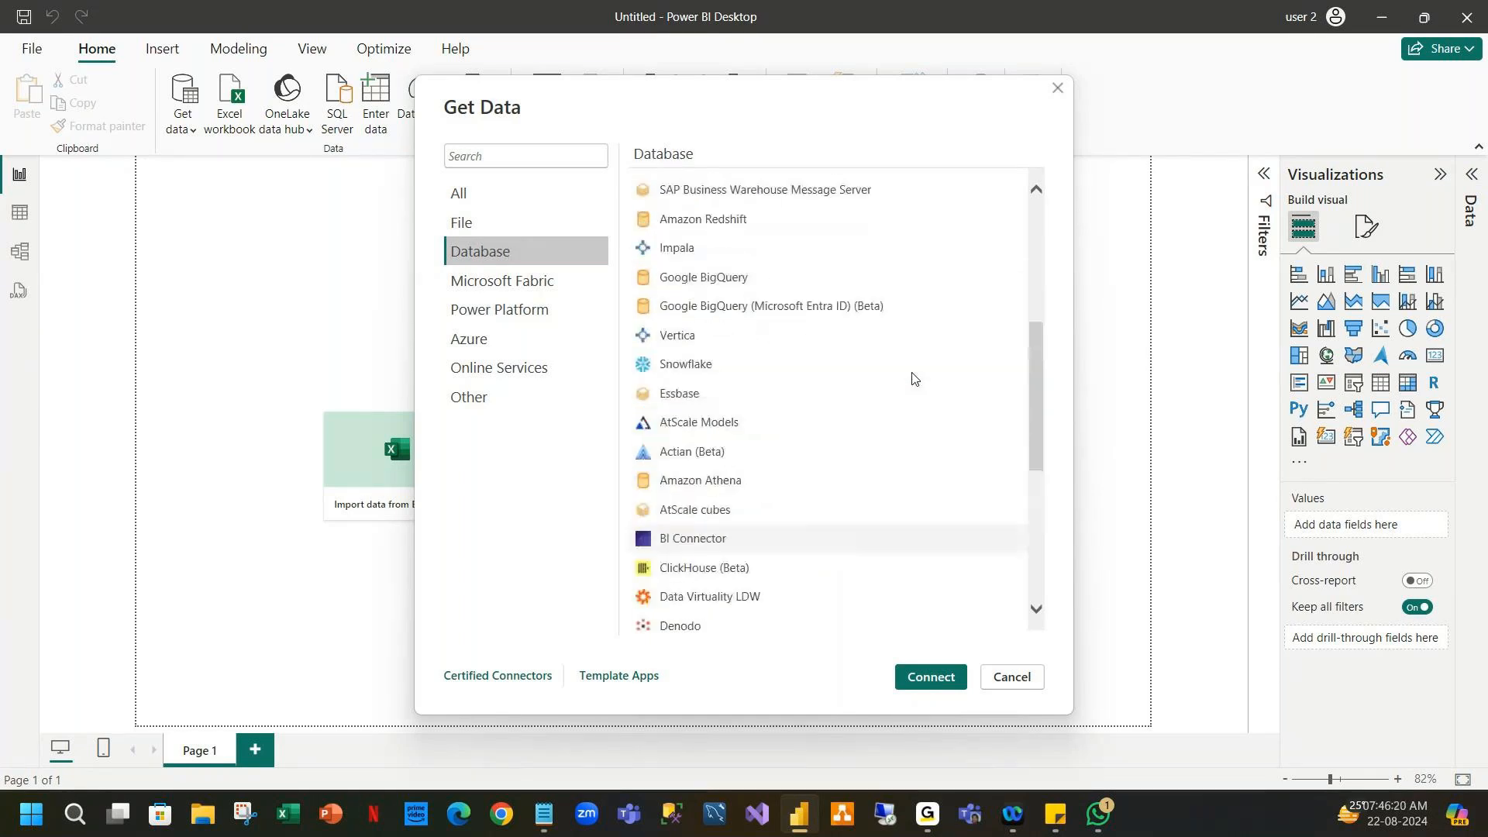
scroll(912, 378, "up", 4)
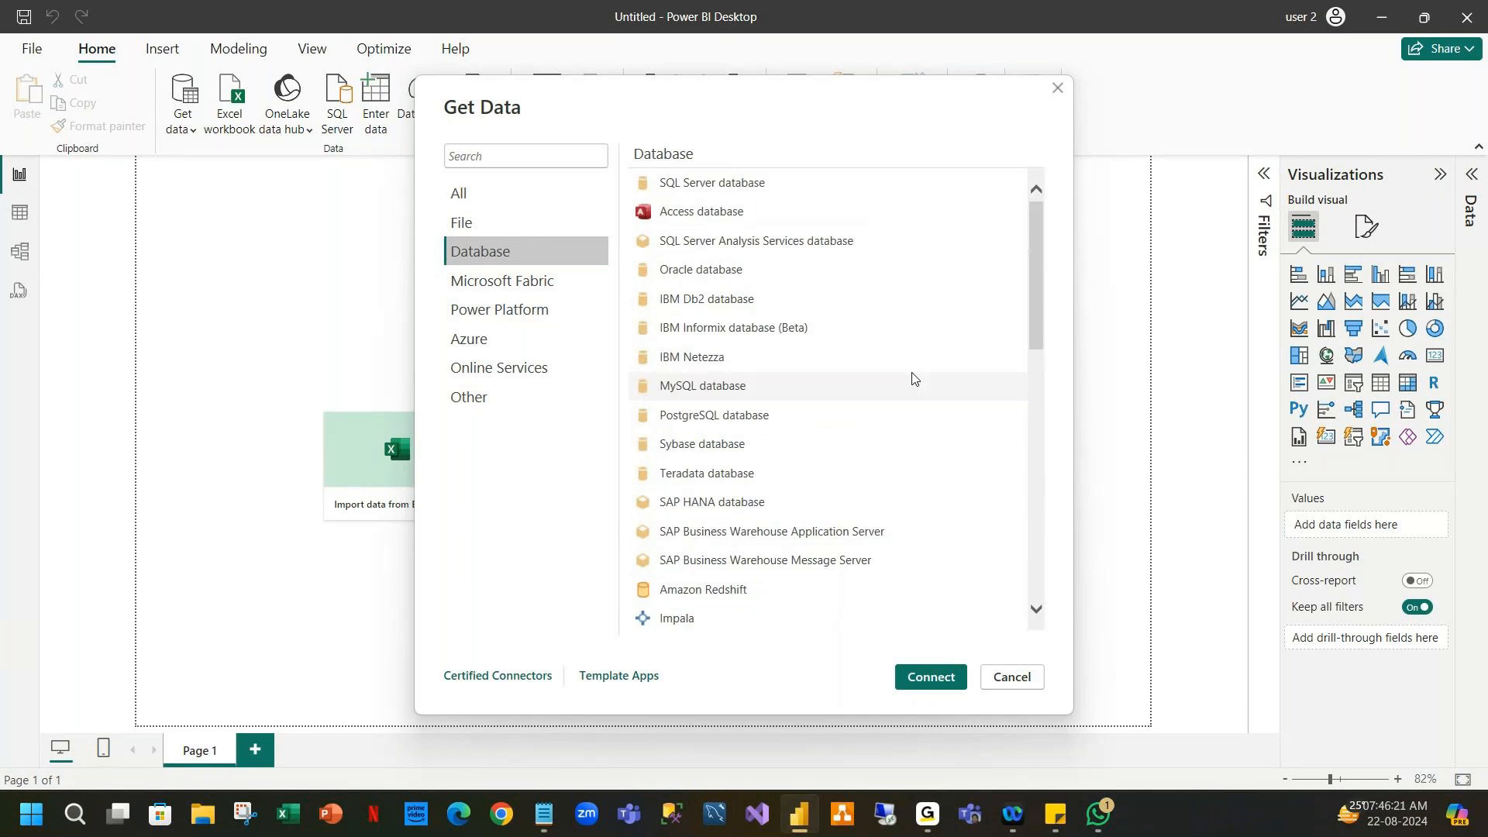
Review the Microsoft Fabric, Power Platform and Azure connector categories in Get Data.
left_click(509, 281)
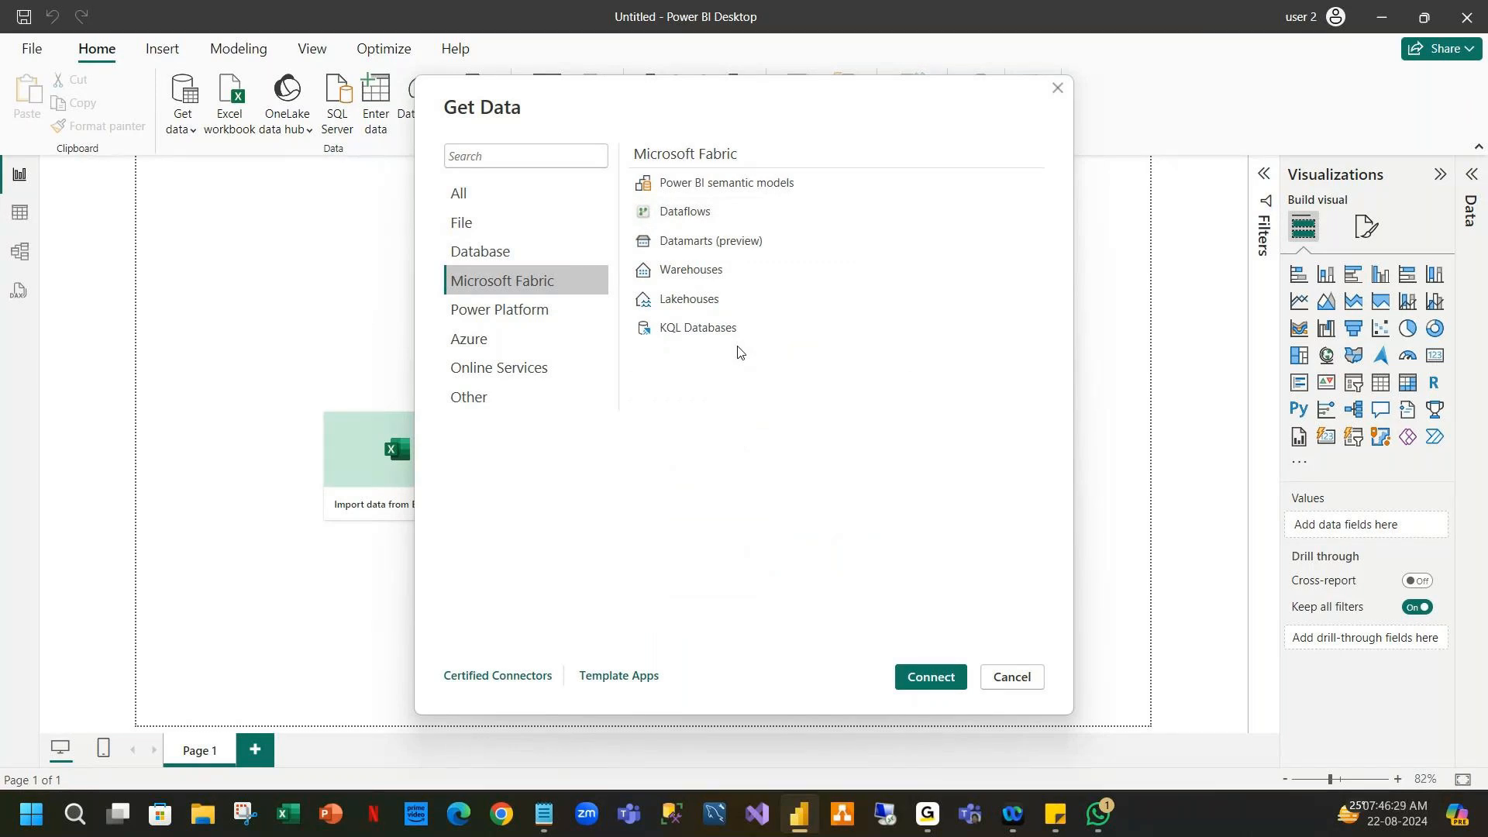
left_click(493, 311)
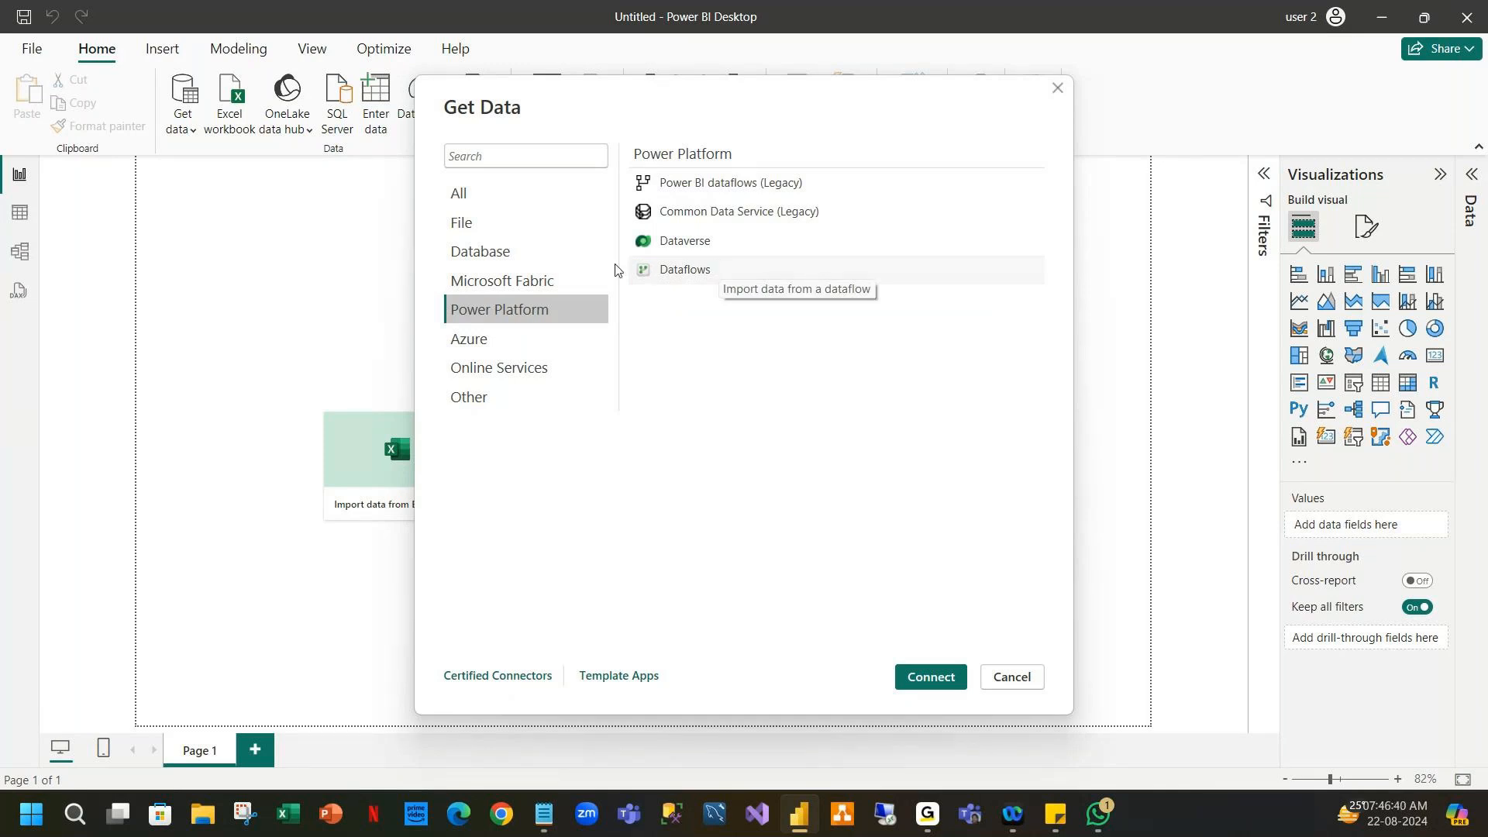
left_click(491, 339)
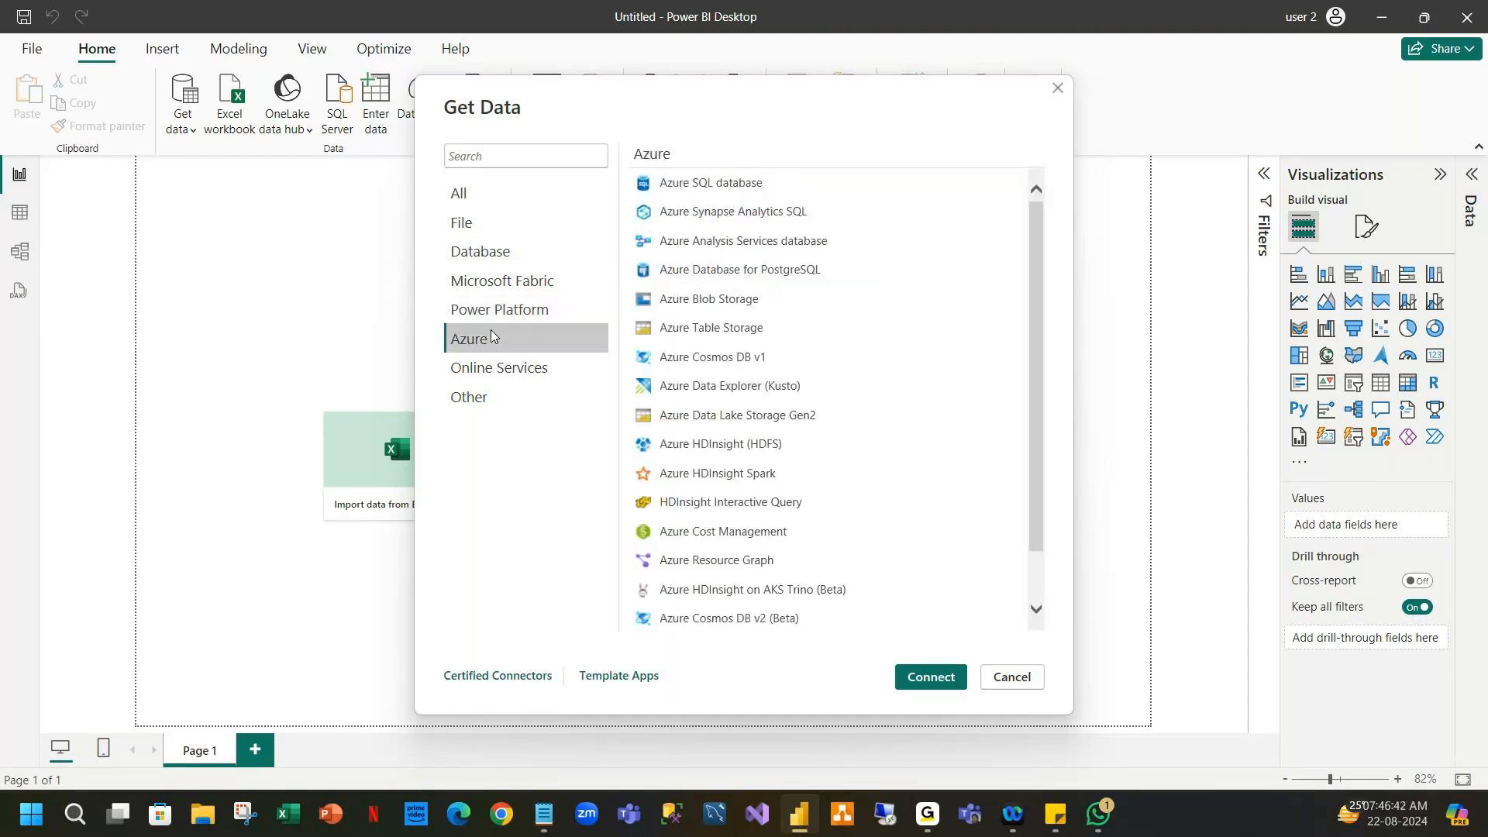
scroll(897, 326, "down", 1)
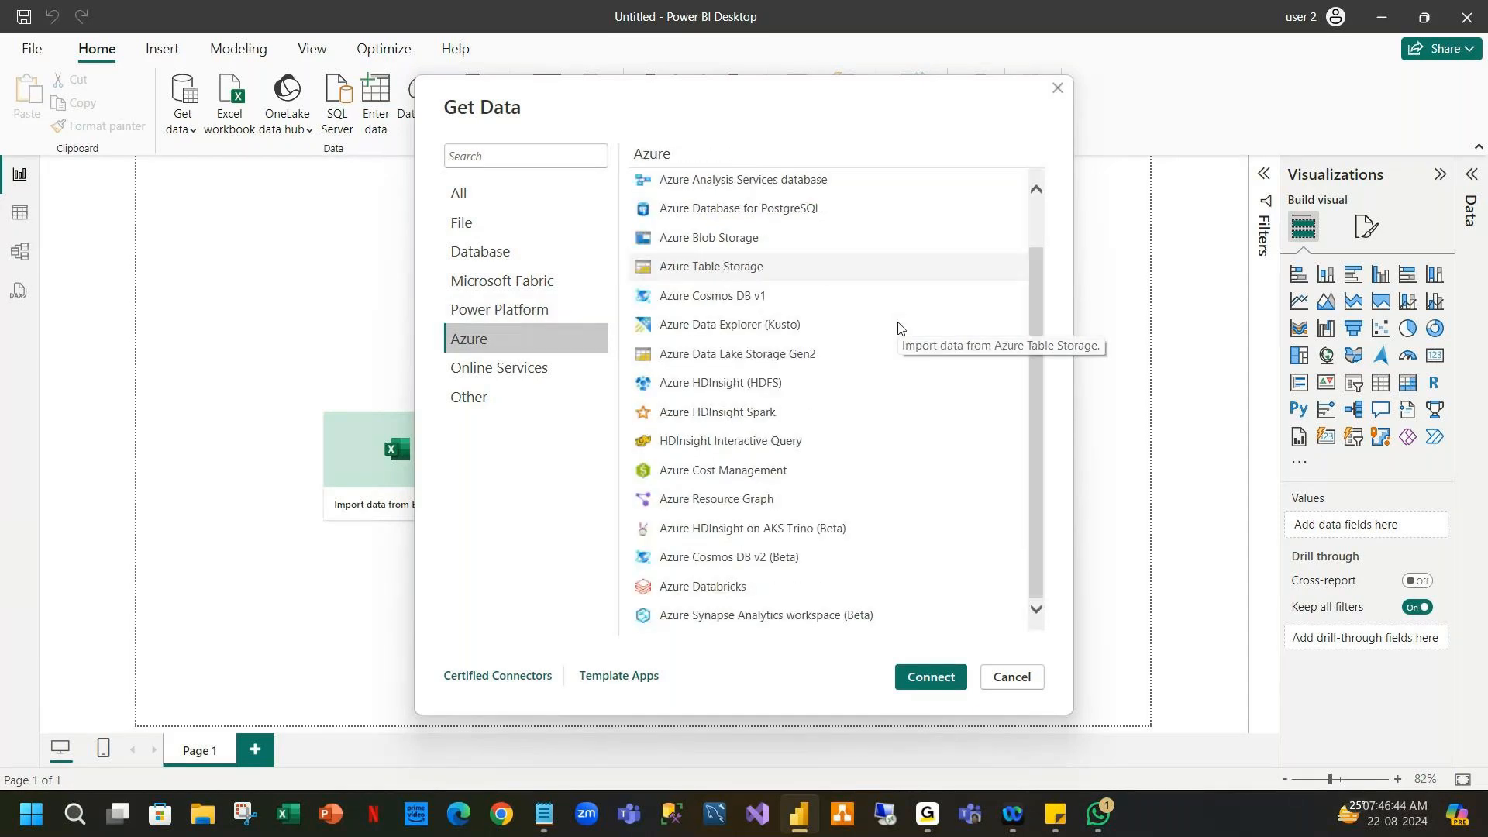
scroll(898, 326, "up", 1)
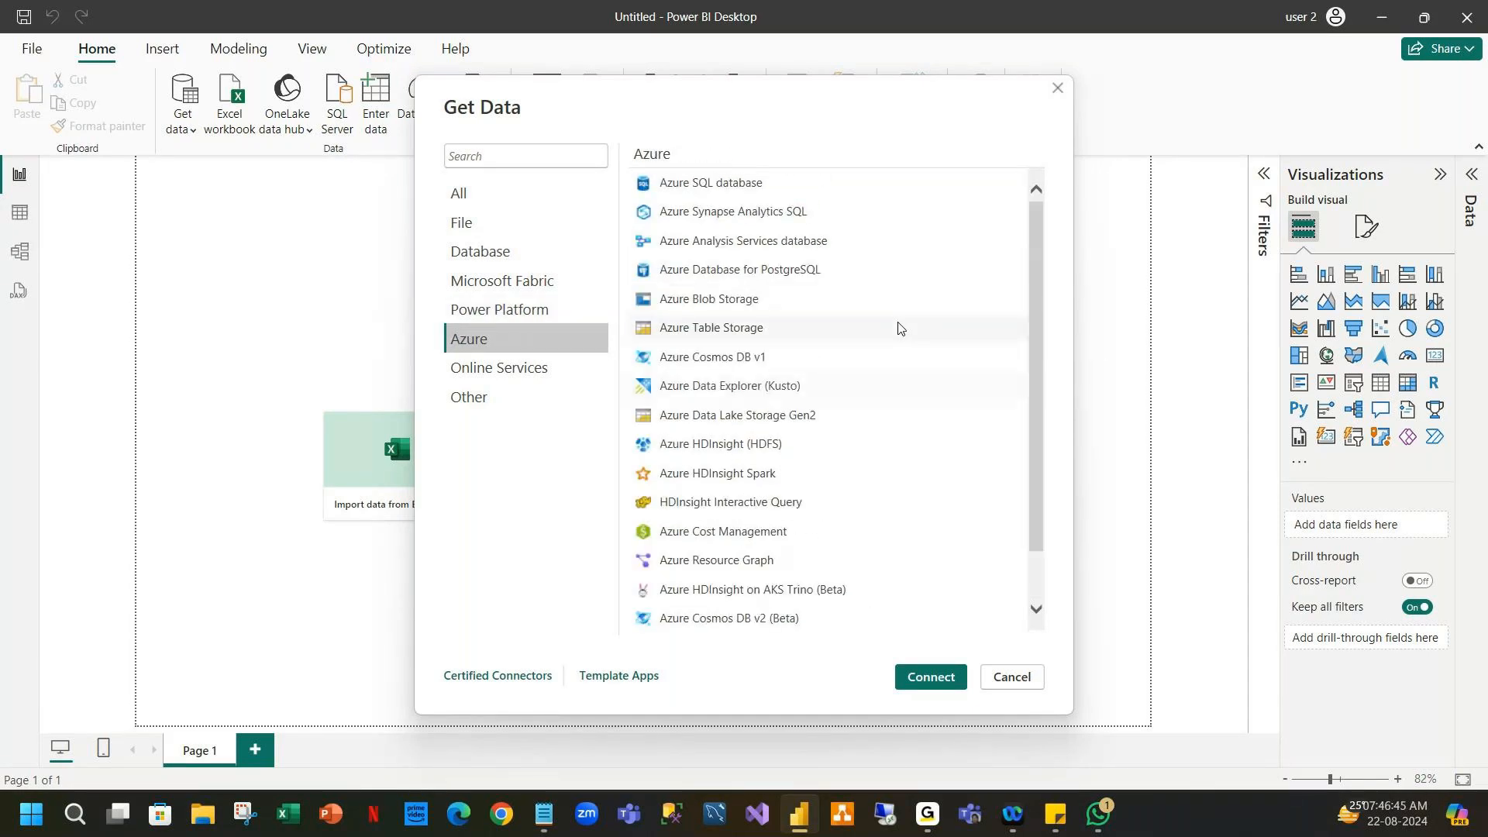
scroll(897, 327, "down", 1)
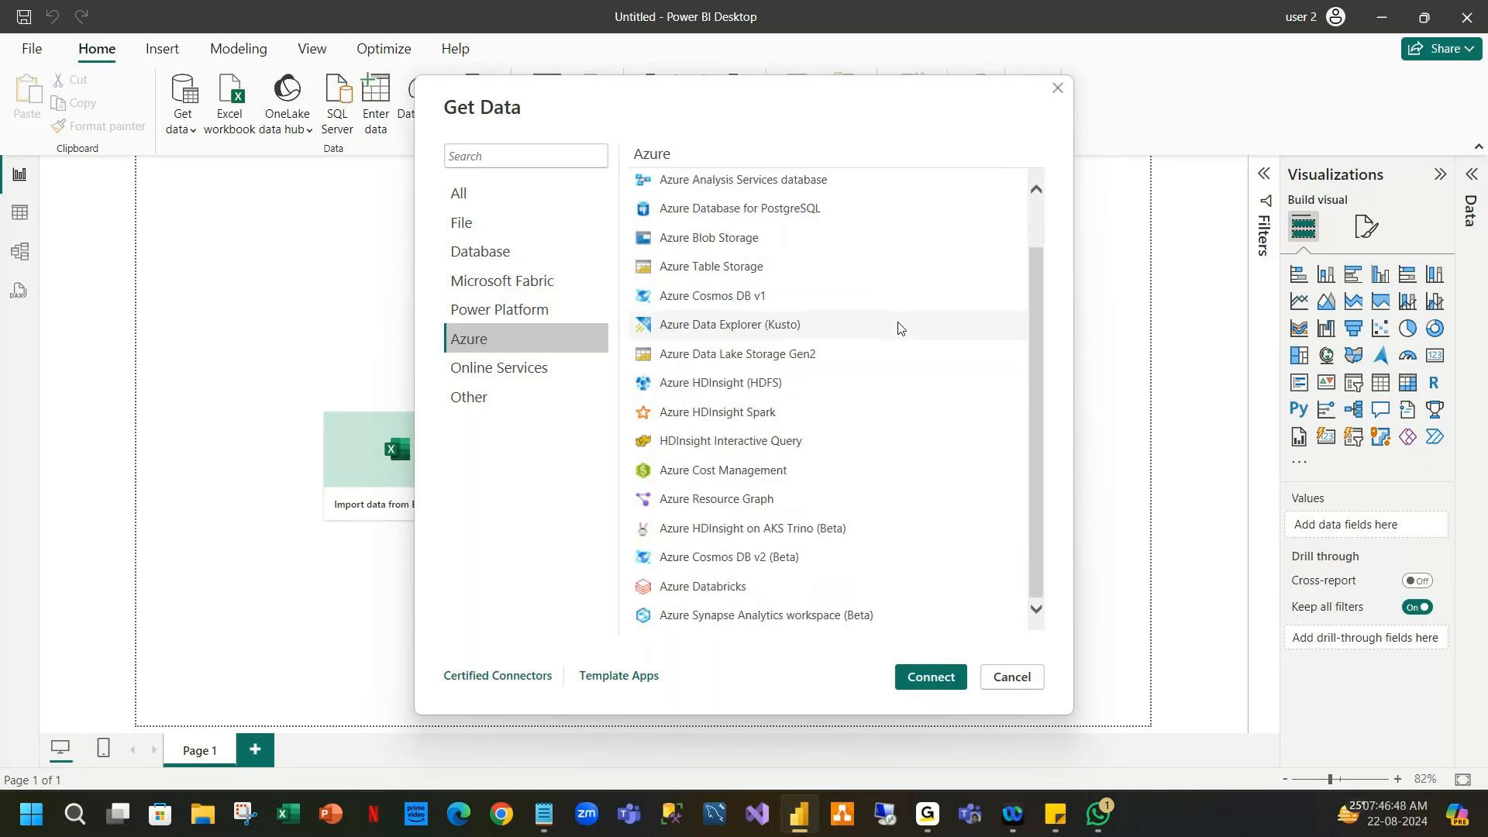
scroll(884, 324, "up", 1)
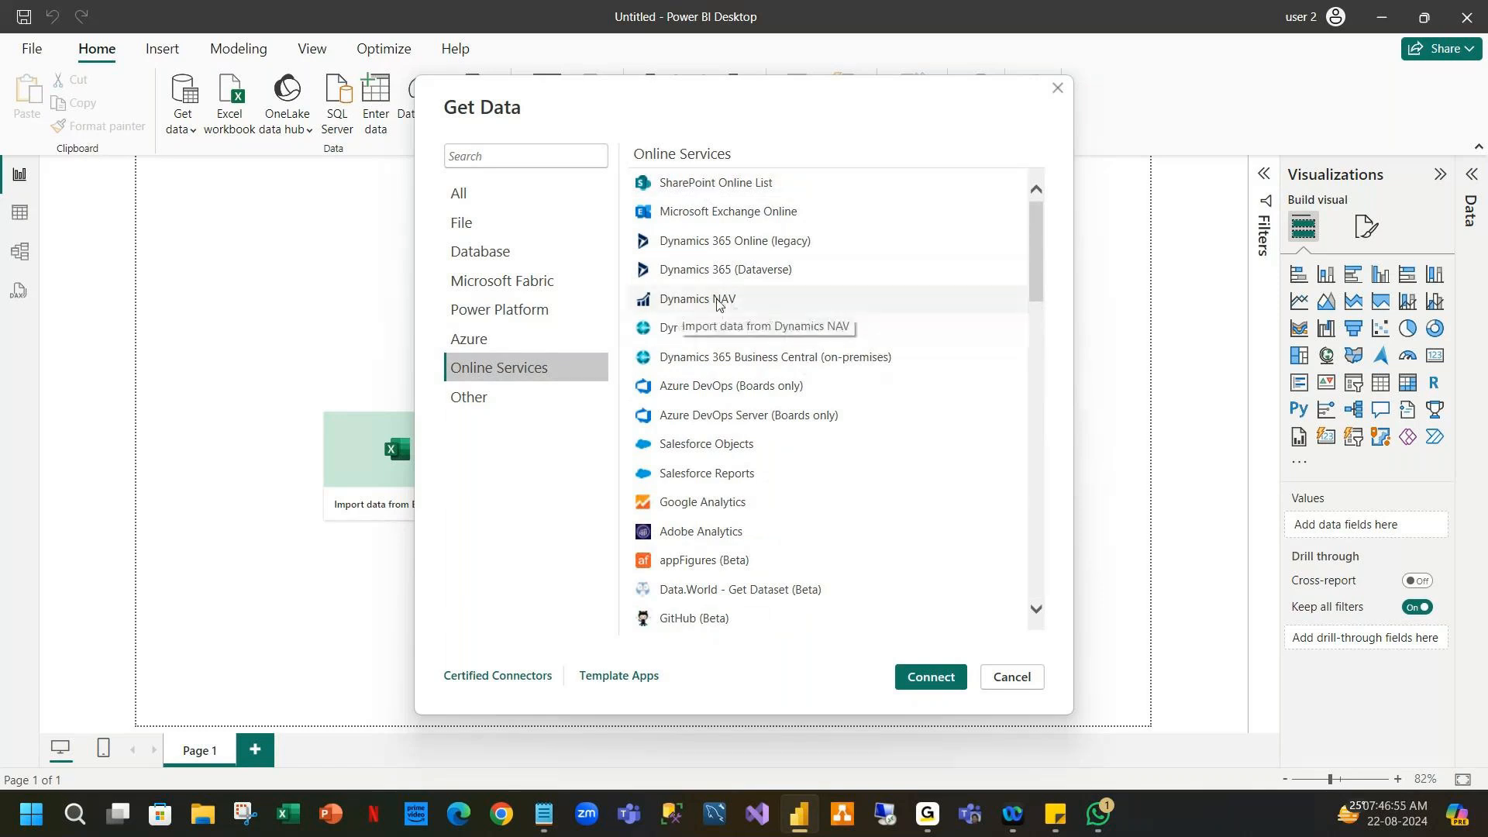
Examine the connectors listed under the Online Services and Other categories of Get Data.
scroll(815, 379, "down", 1)
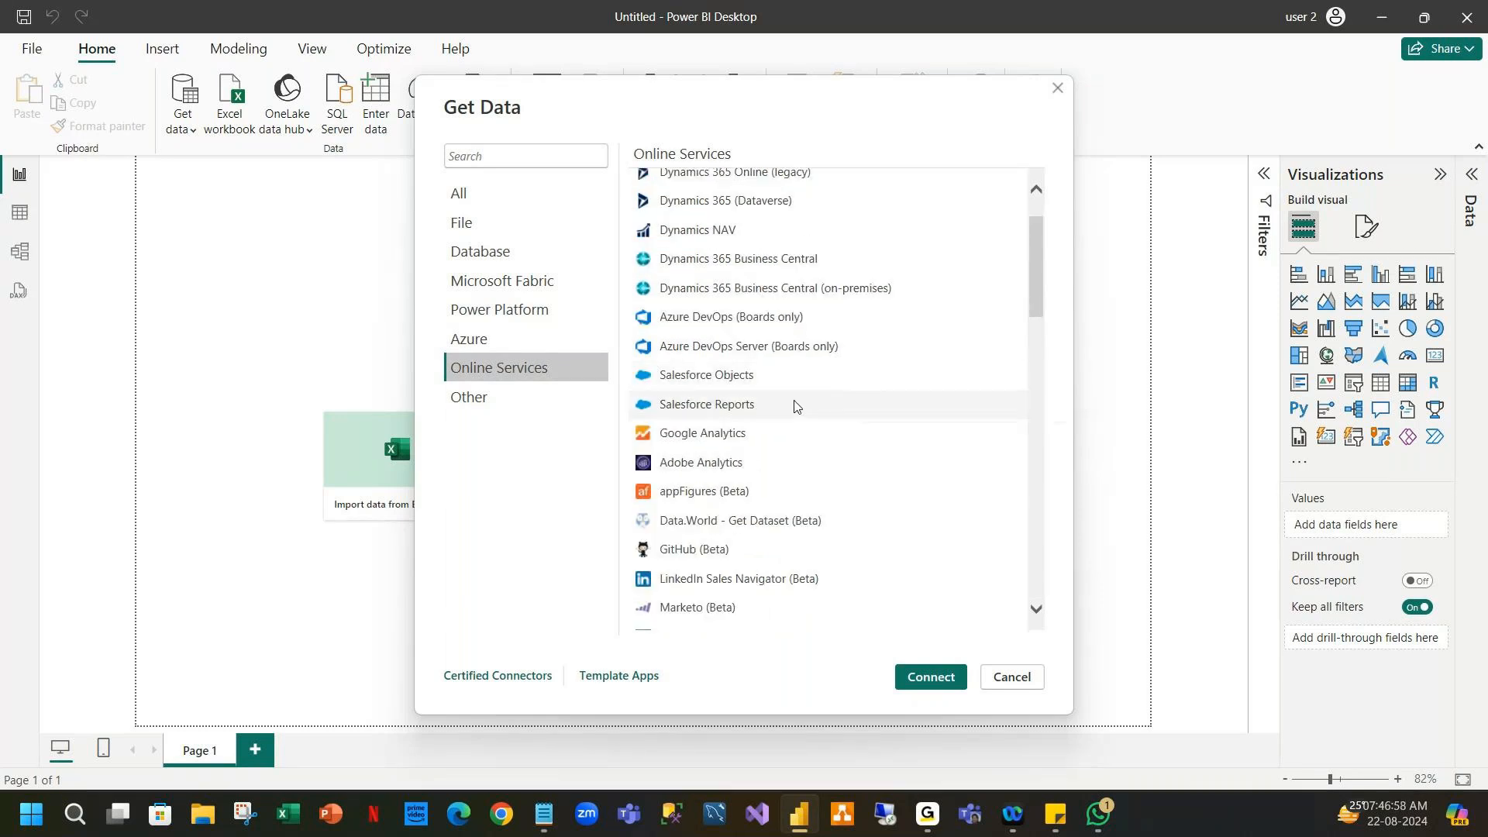
scroll(794, 406, "down", 2)
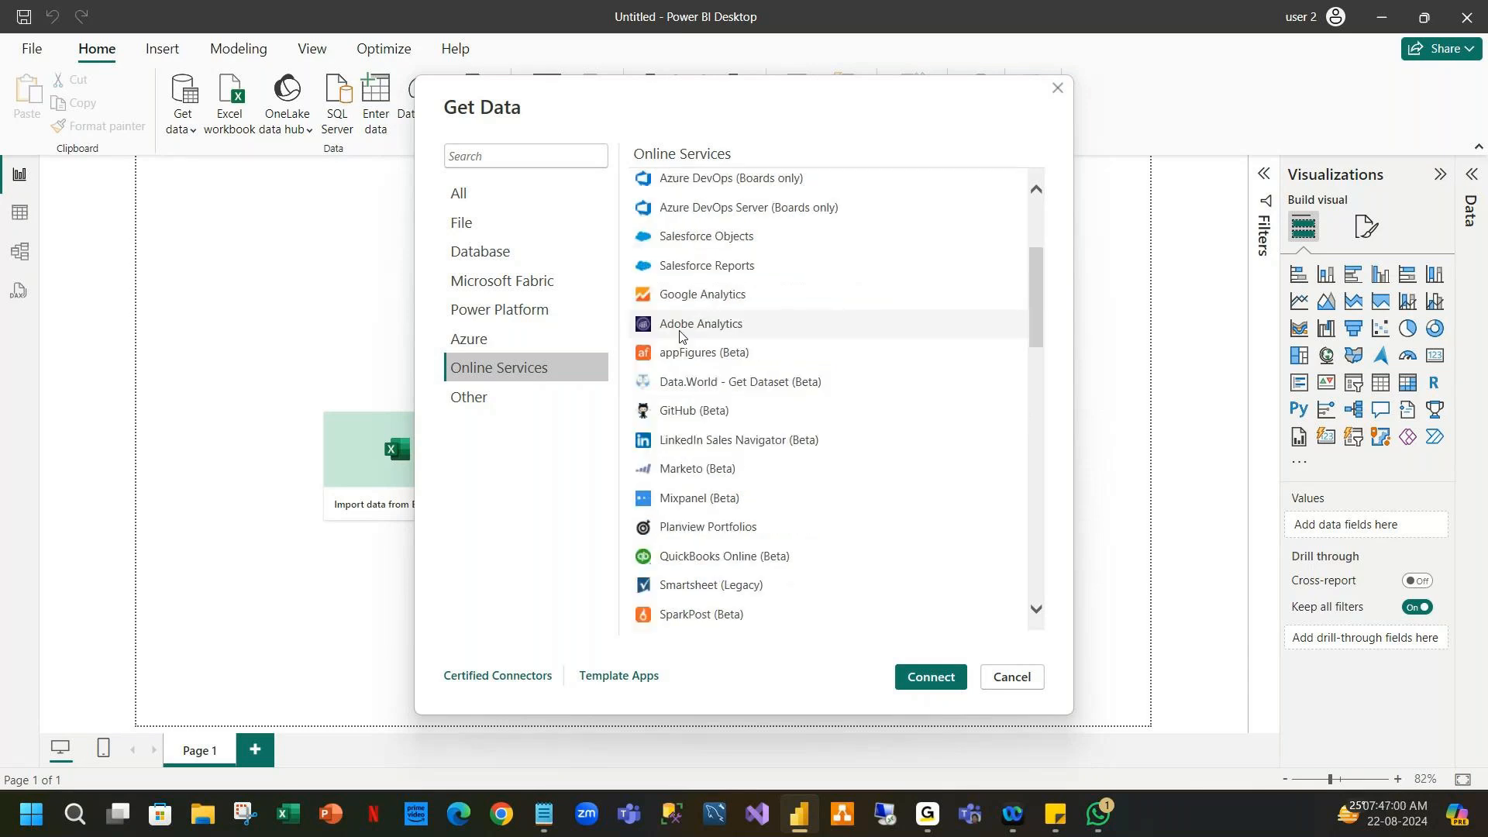
scroll(842, 412, "down", 2)
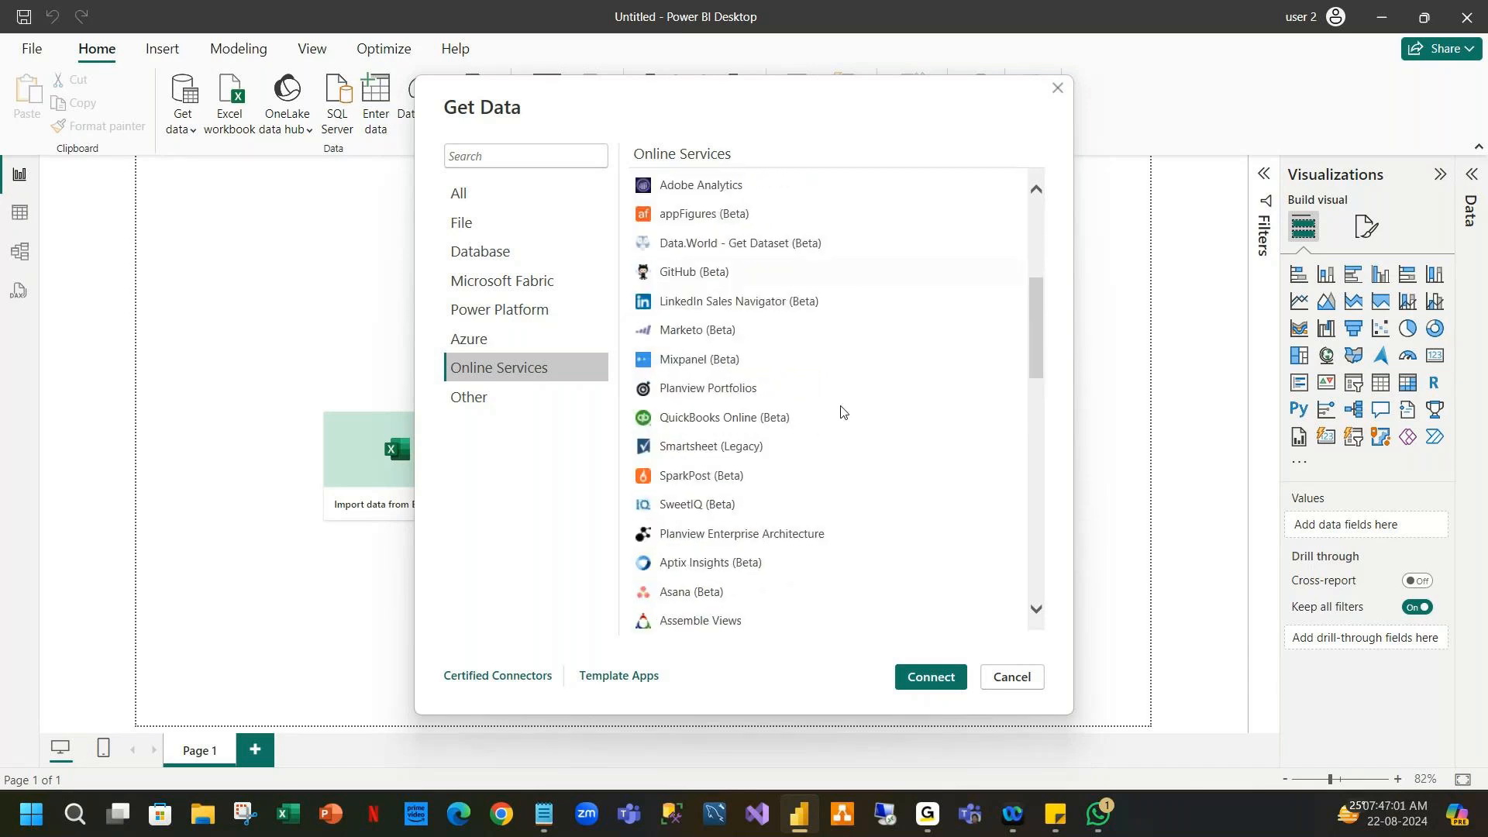
scroll(842, 412, "down", 2)
scroll(843, 412, "down", 6)
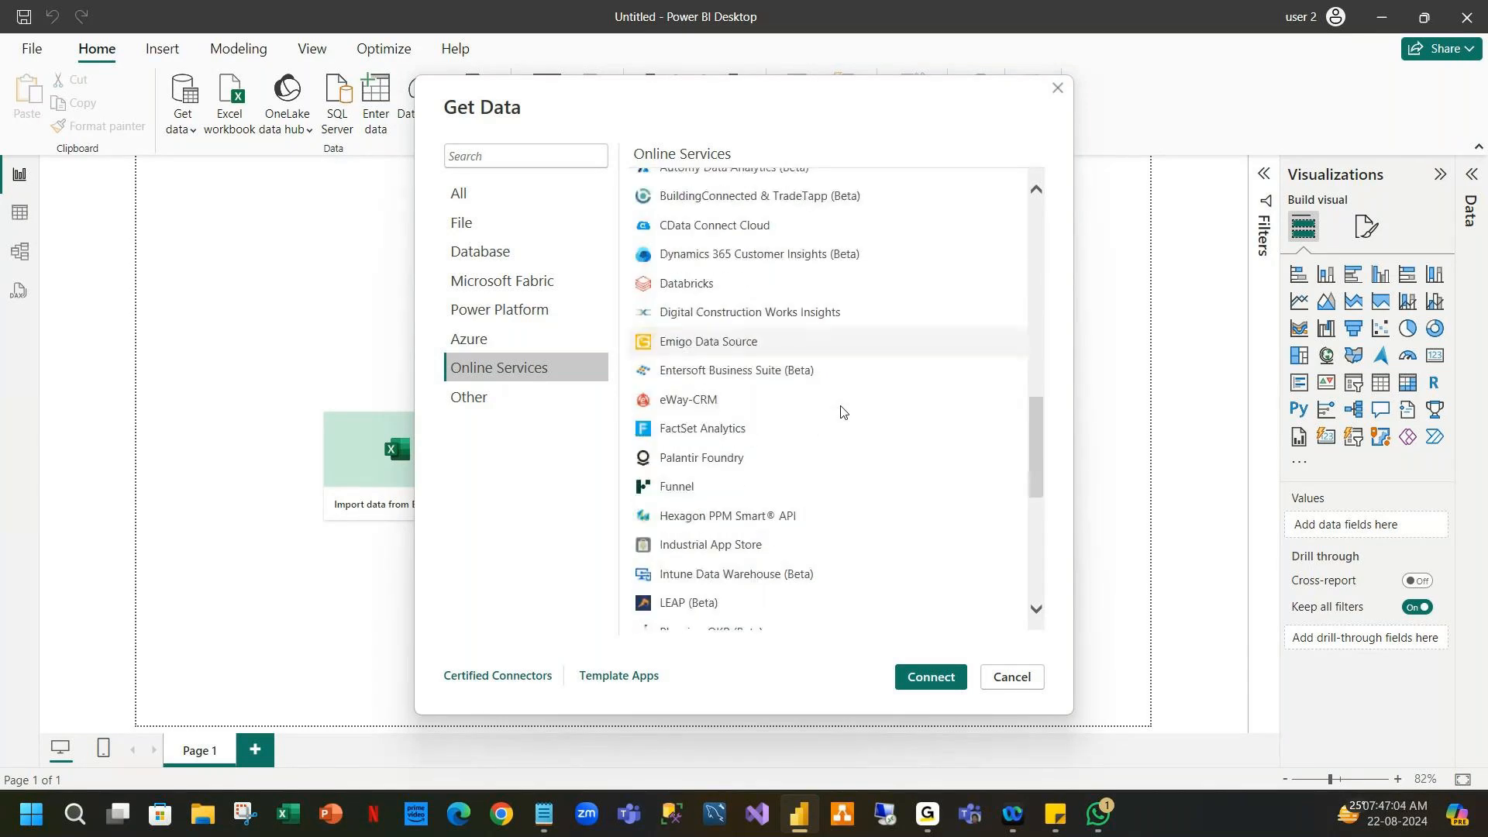
scroll(843, 412, "down", 3)
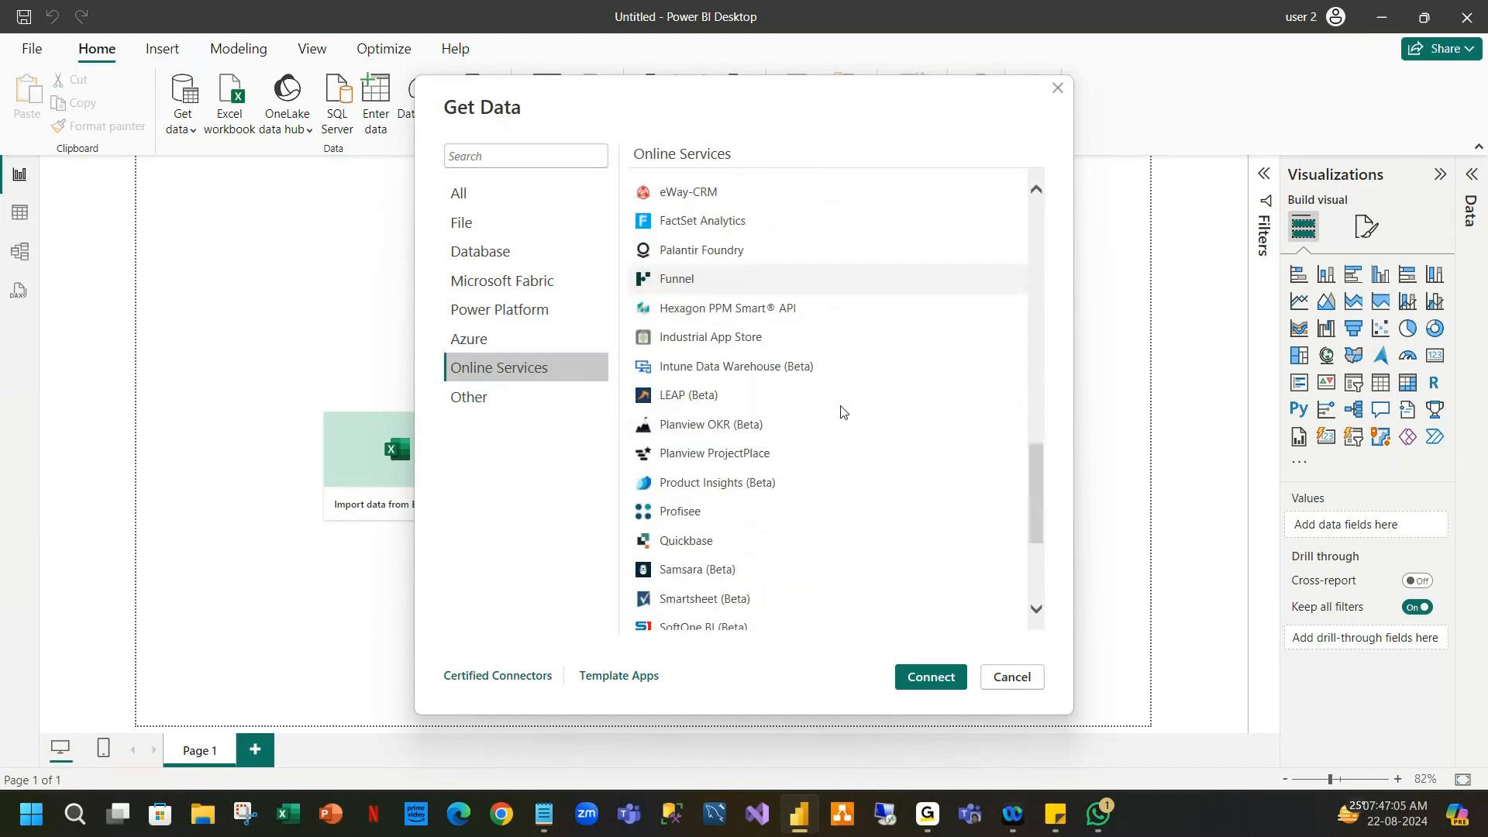
scroll(843, 412, "down", 4)
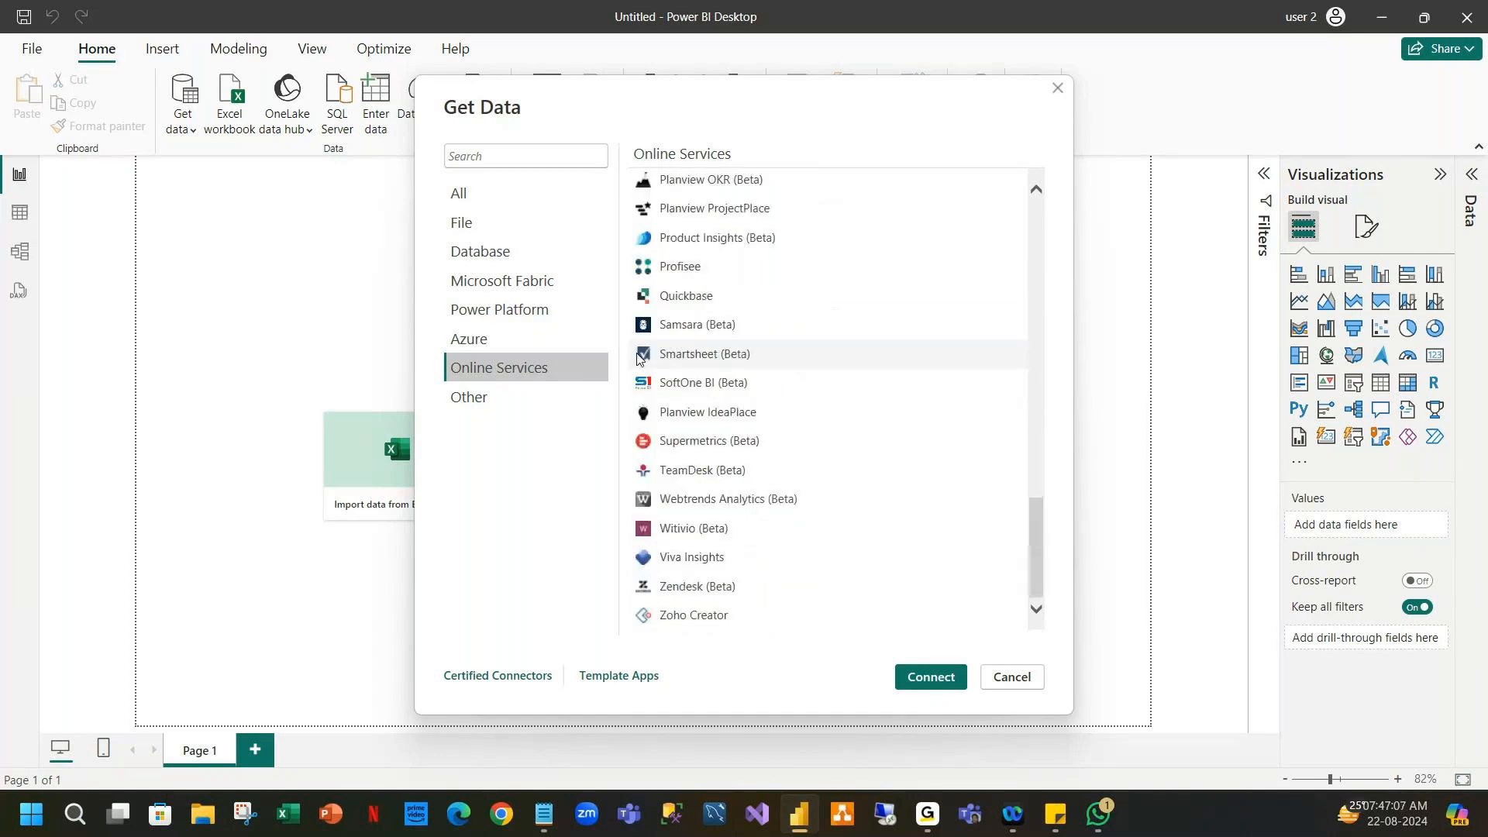
left_click(499, 399)
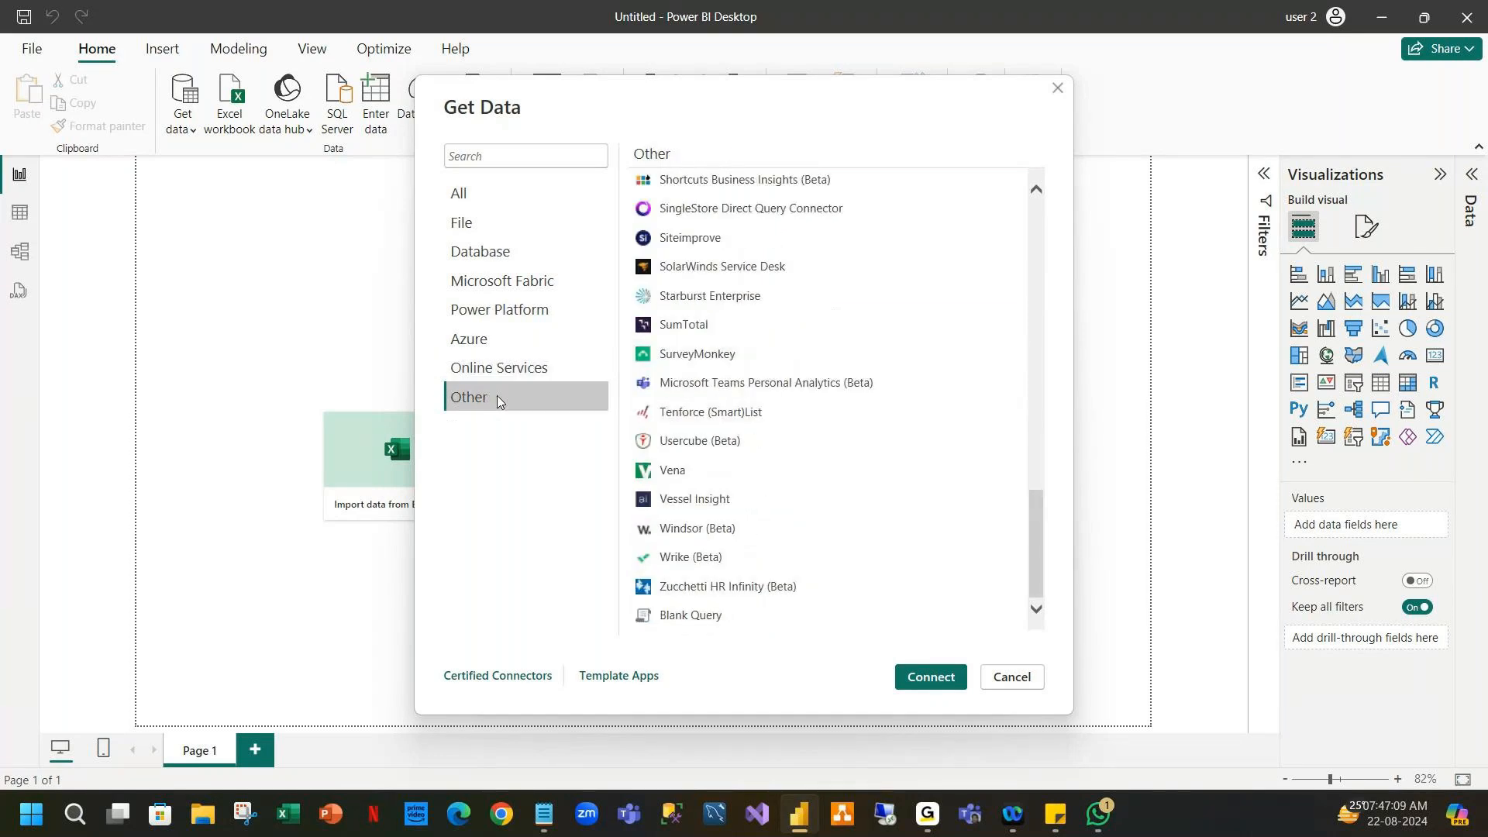
scroll(1000, 346, "up", 10)
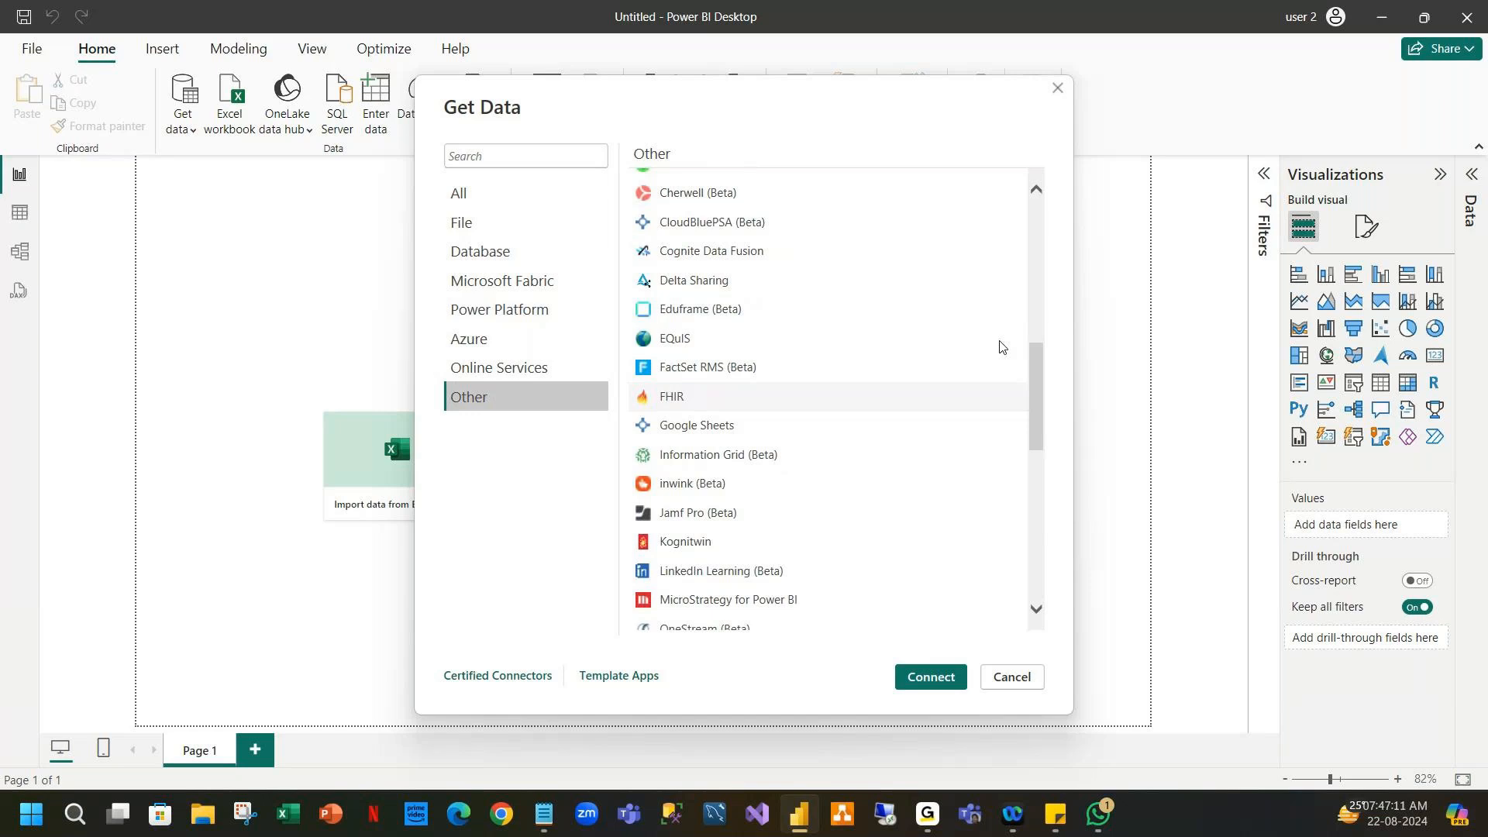
scroll(999, 347, "up", 7)
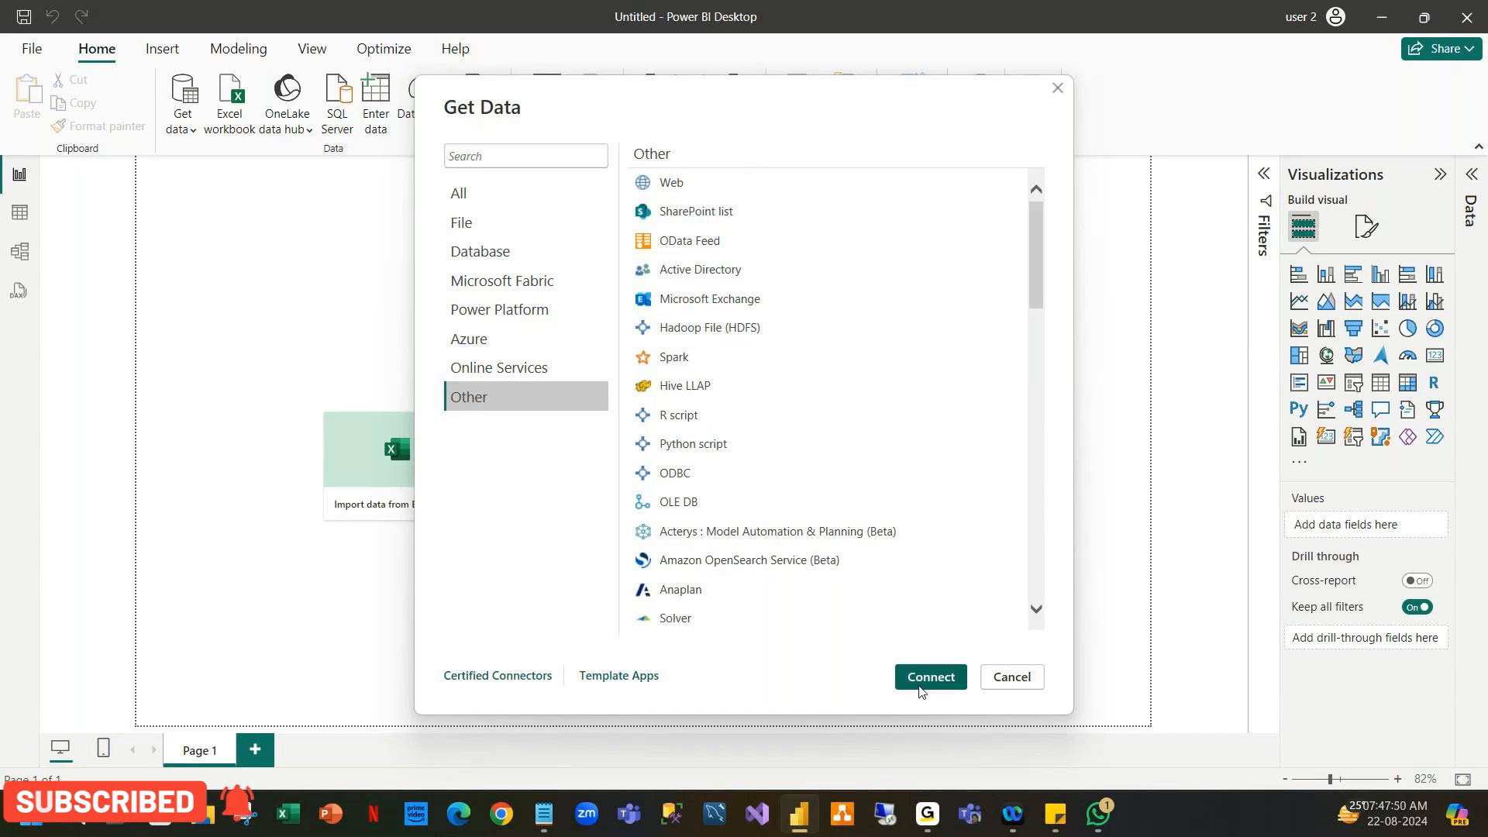
Choose Excel Workbook from all available data sources and start connecting to it.
left_click(483, 203)
left_click(673, 187)
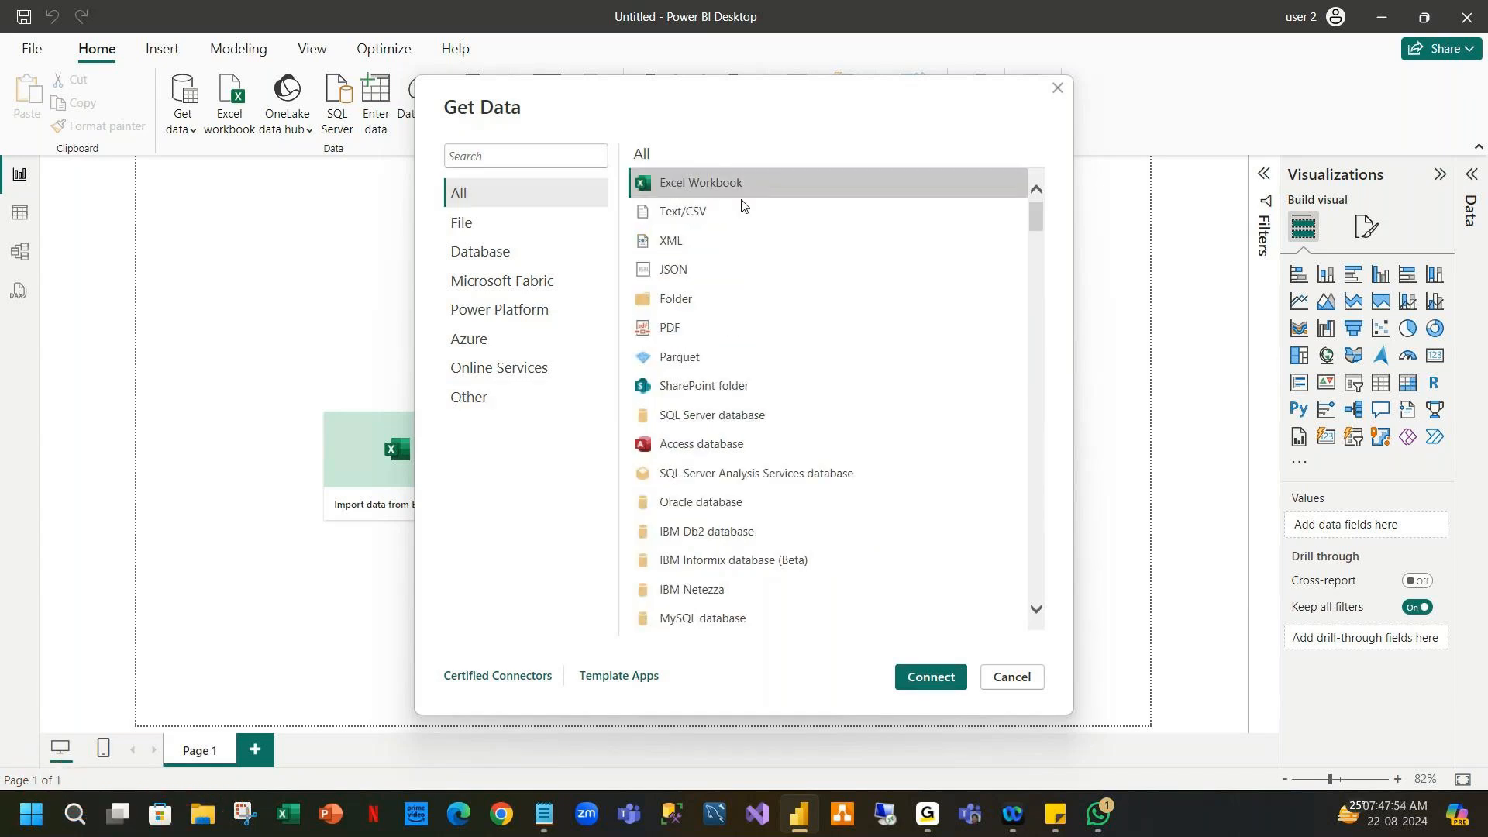
left_click(931, 677)
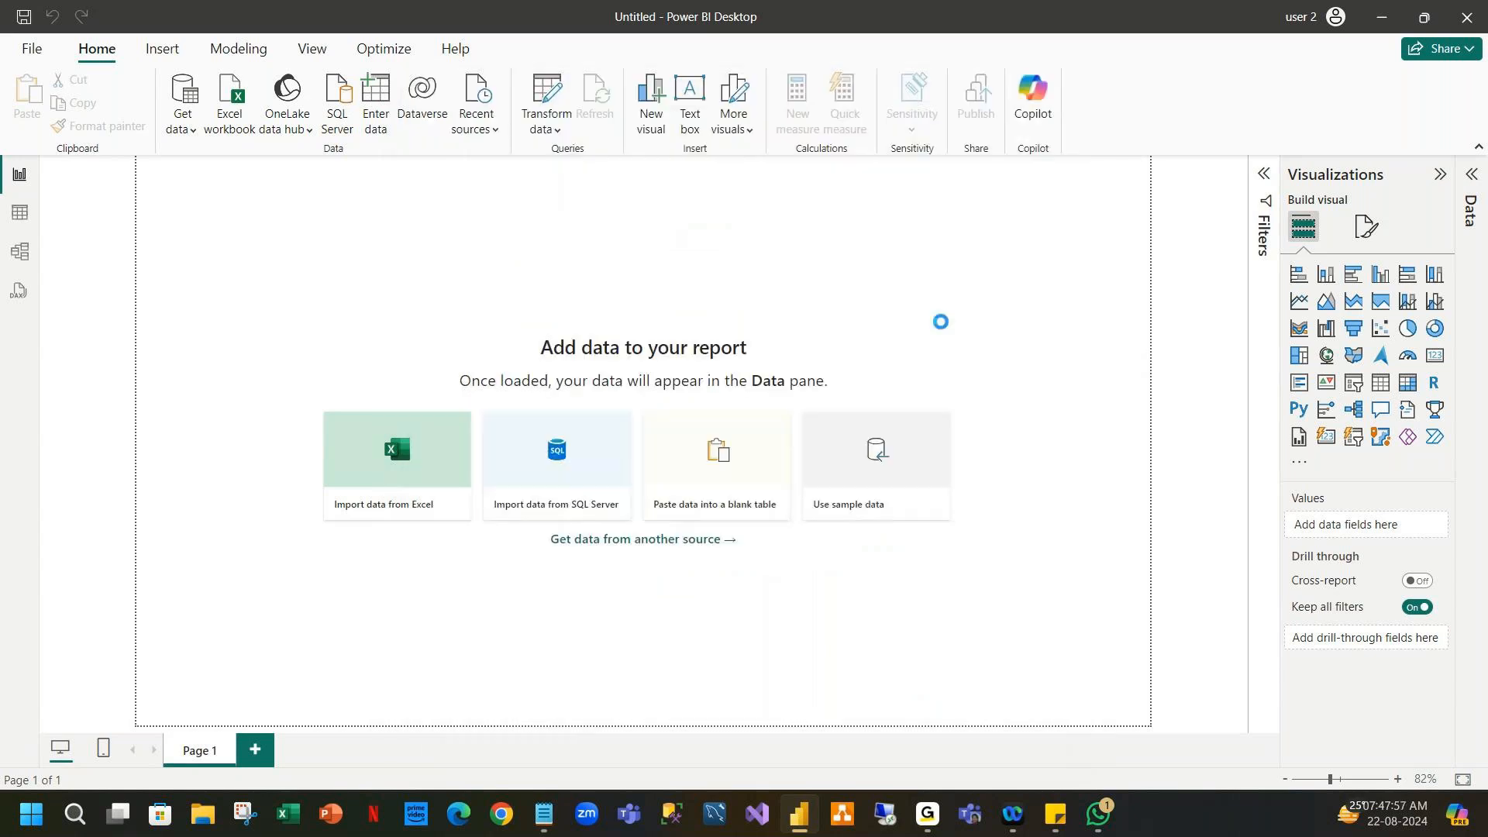
Load the GlobalOrders sheet from the GlobalOrders workbook and list its fields in a widened Data pane.
left_click(353, 211)
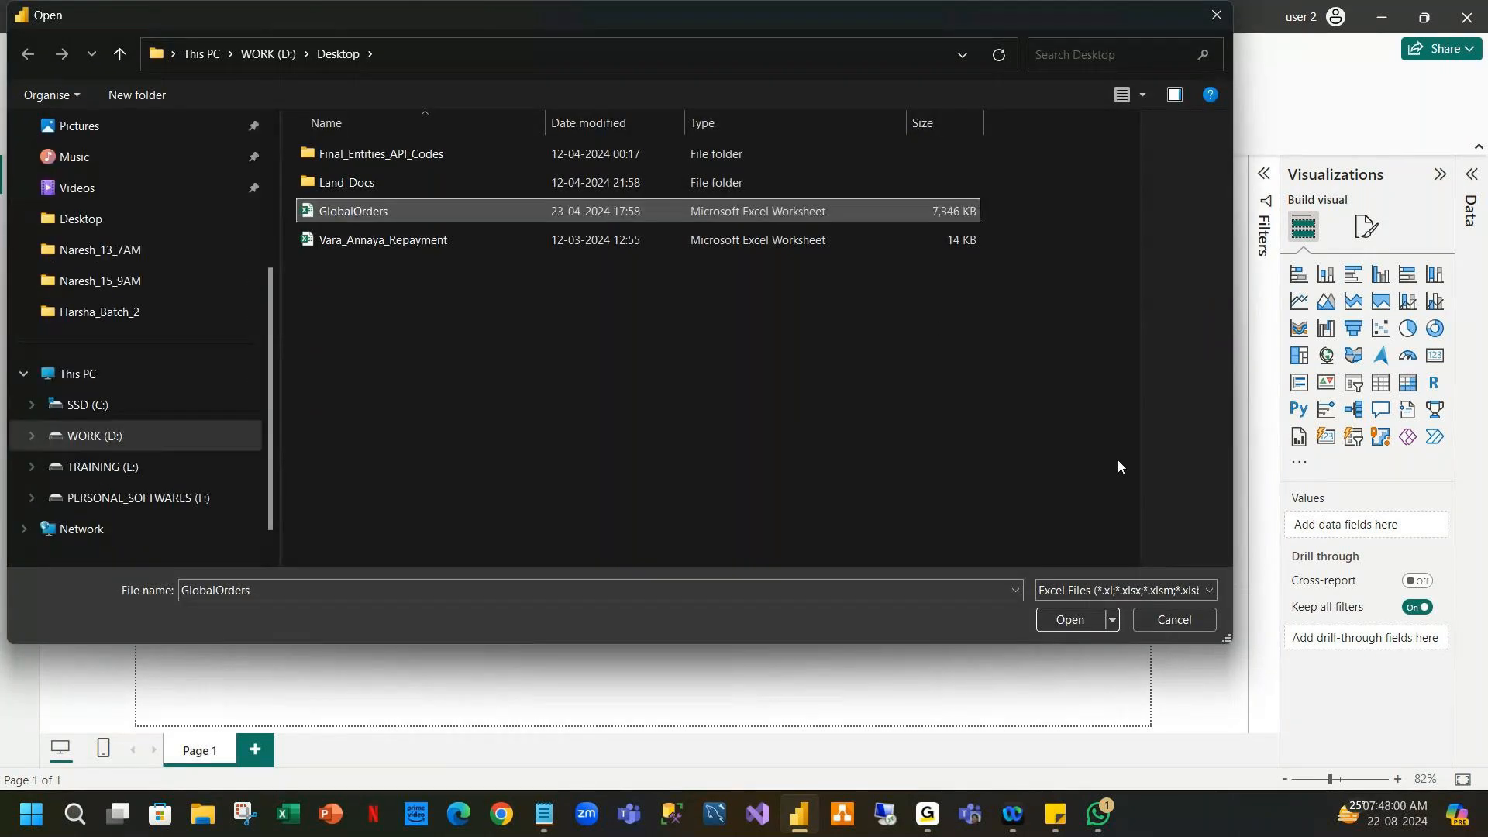
left_click(1070, 620)
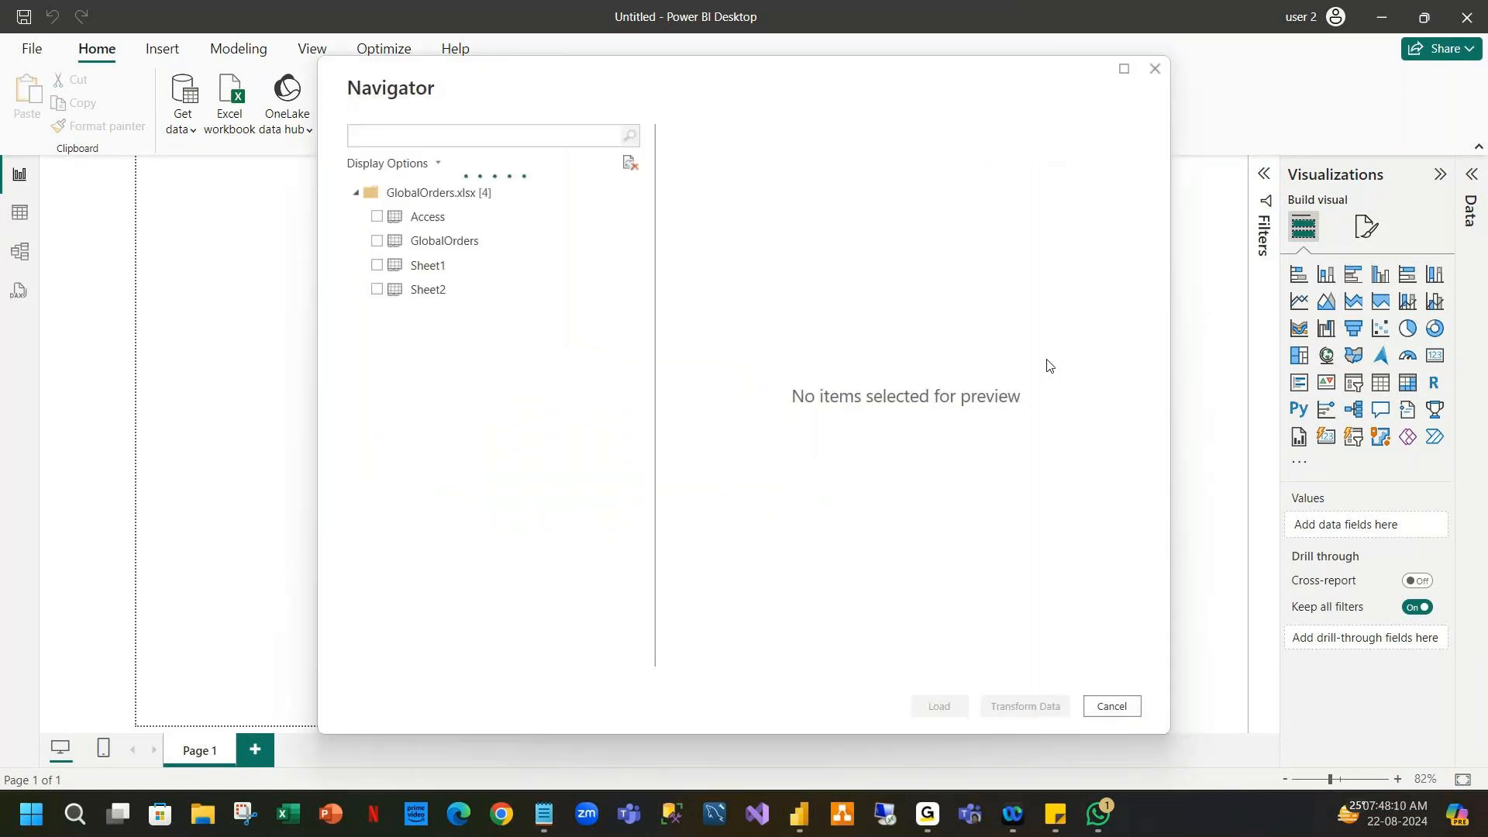
left_click(377, 241)
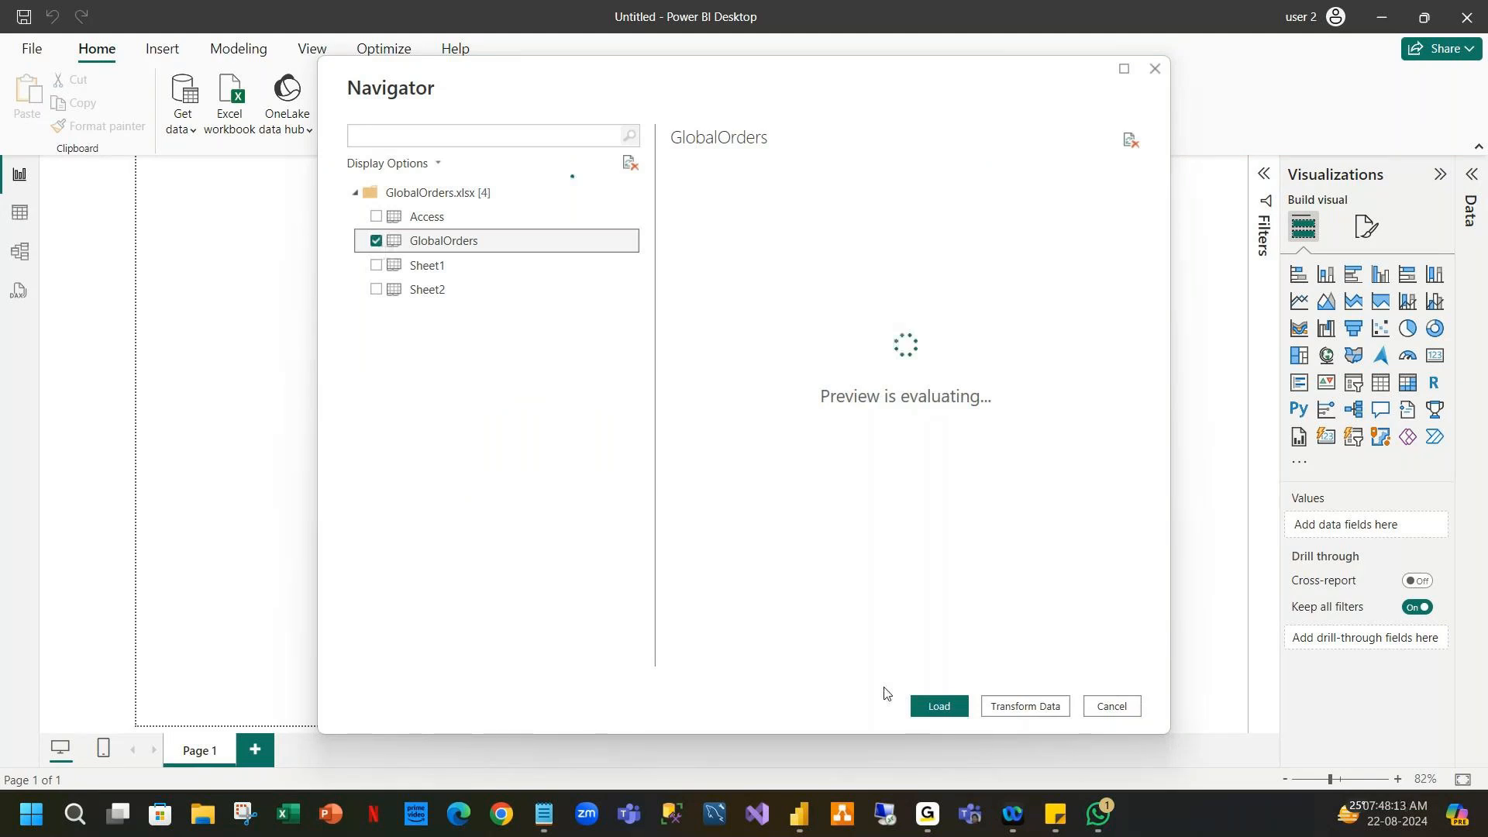
left_click(940, 711)
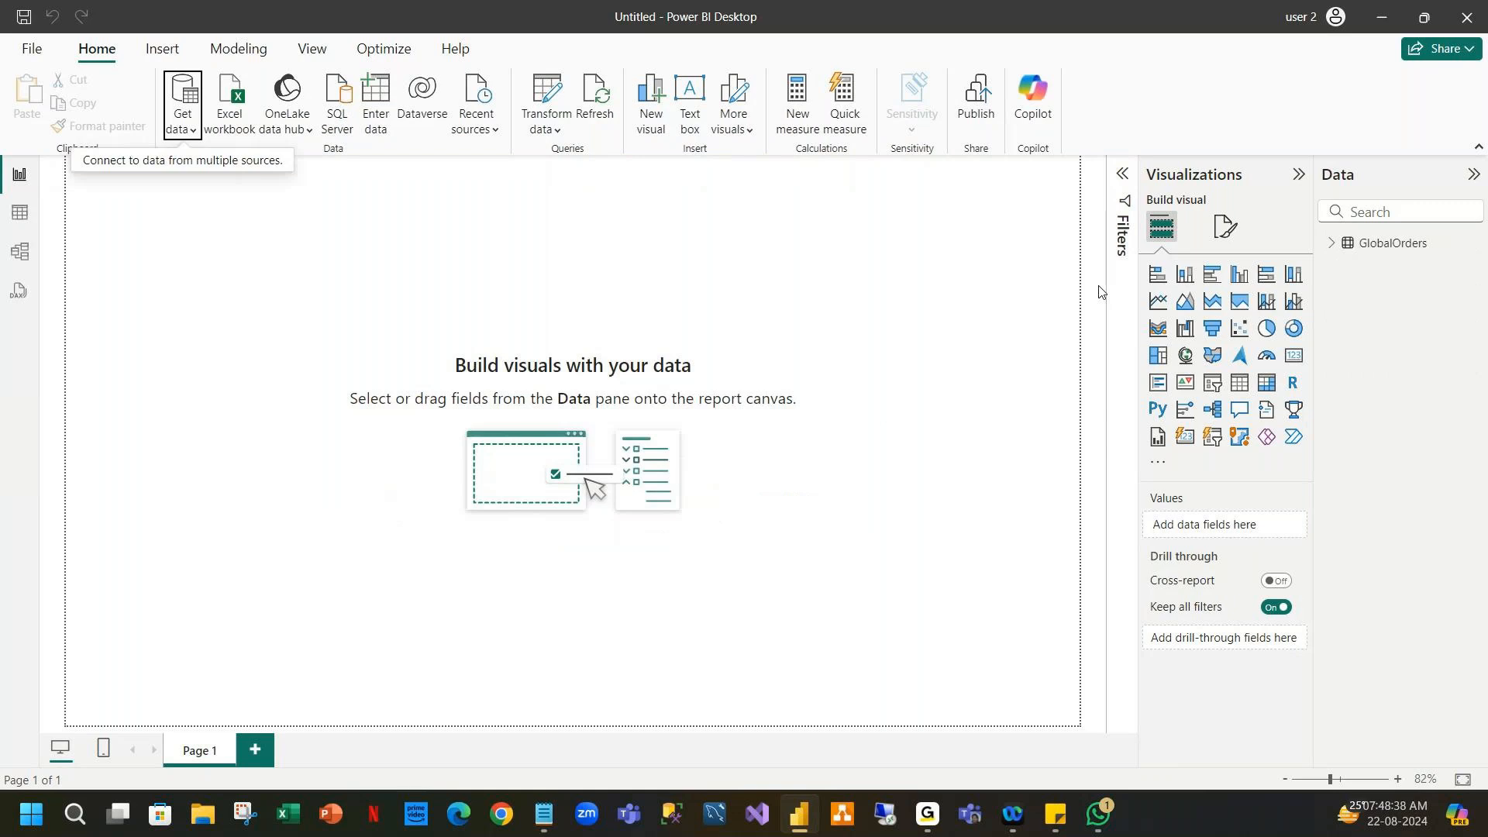
left_click(1333, 244)
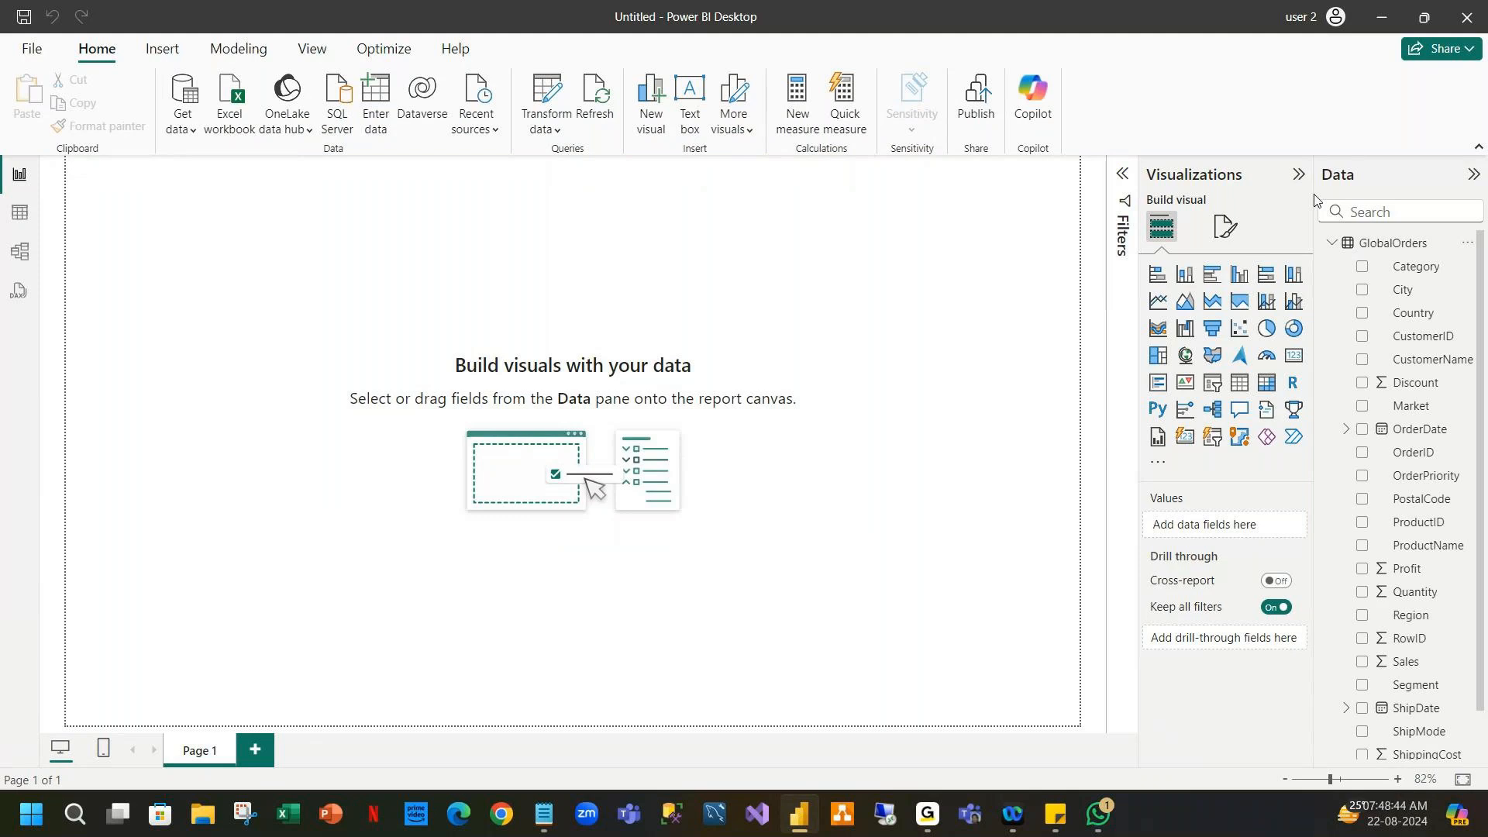
left_click_drag(1315, 200, 1282, 201)
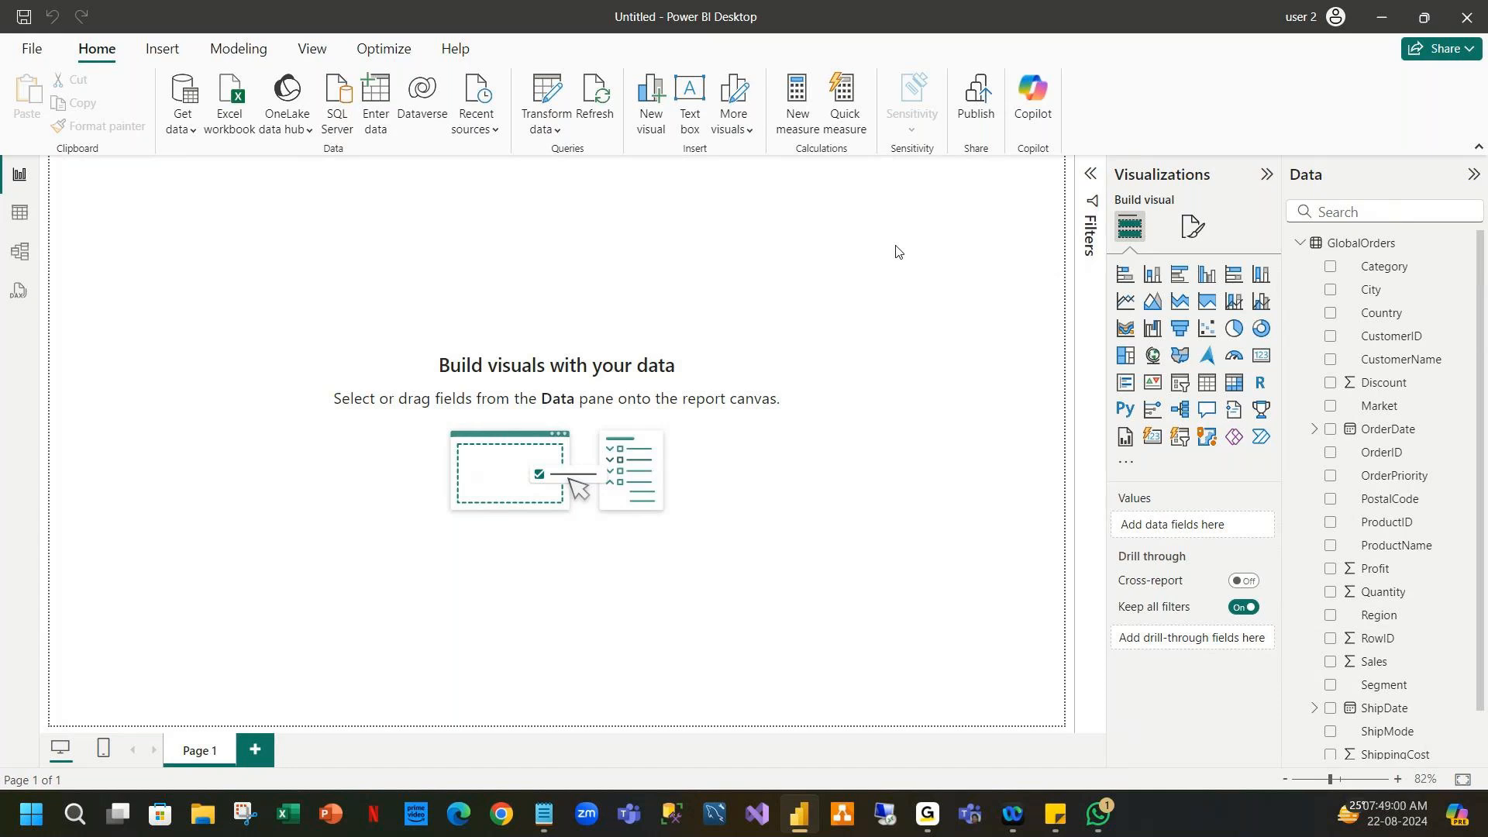
Look through the Table, Model and DAX query views, ending back in the Report view.
left_click(11, 207)
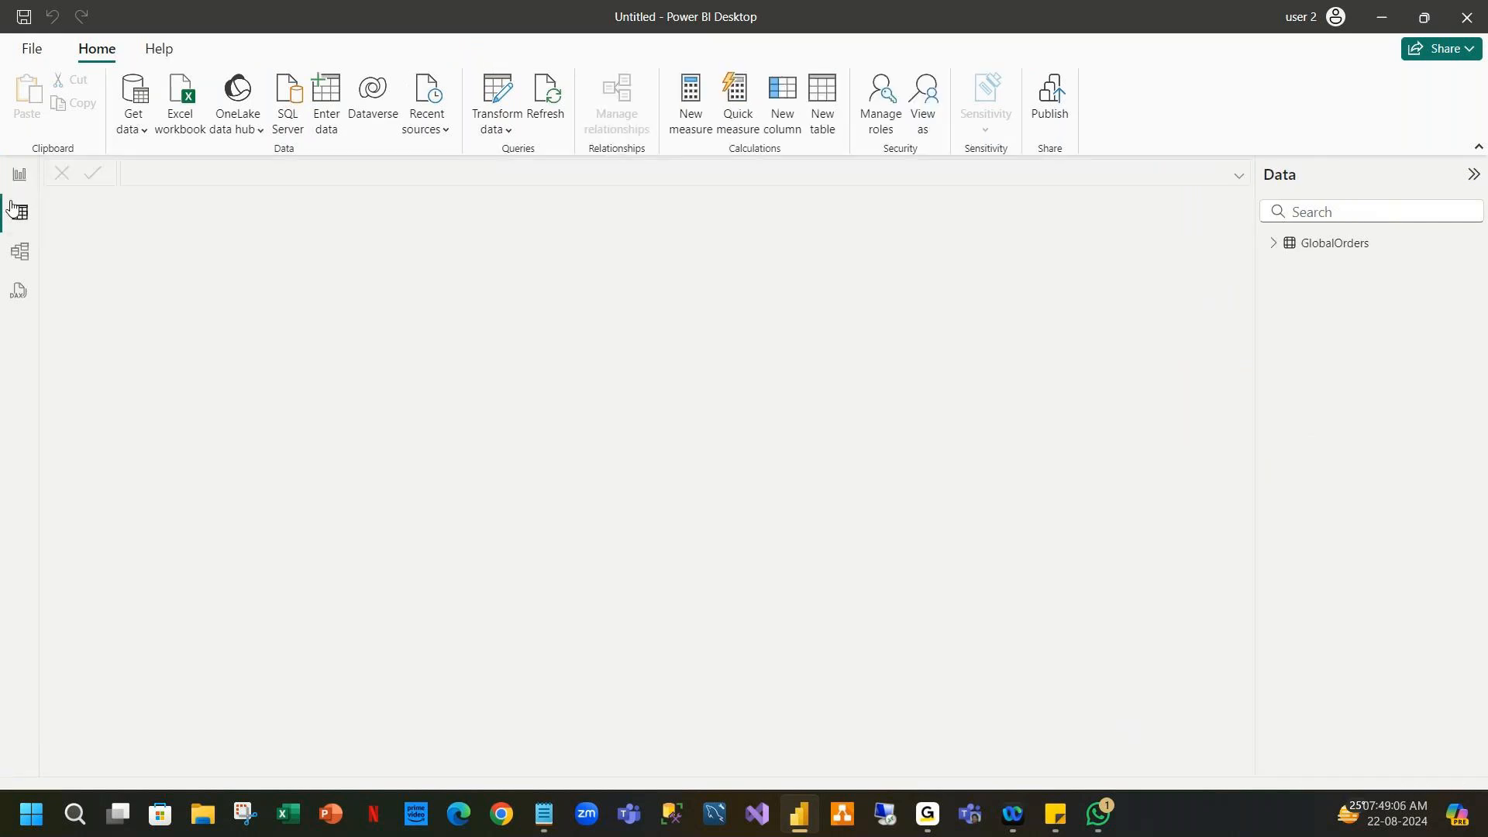
left_click(22, 252)
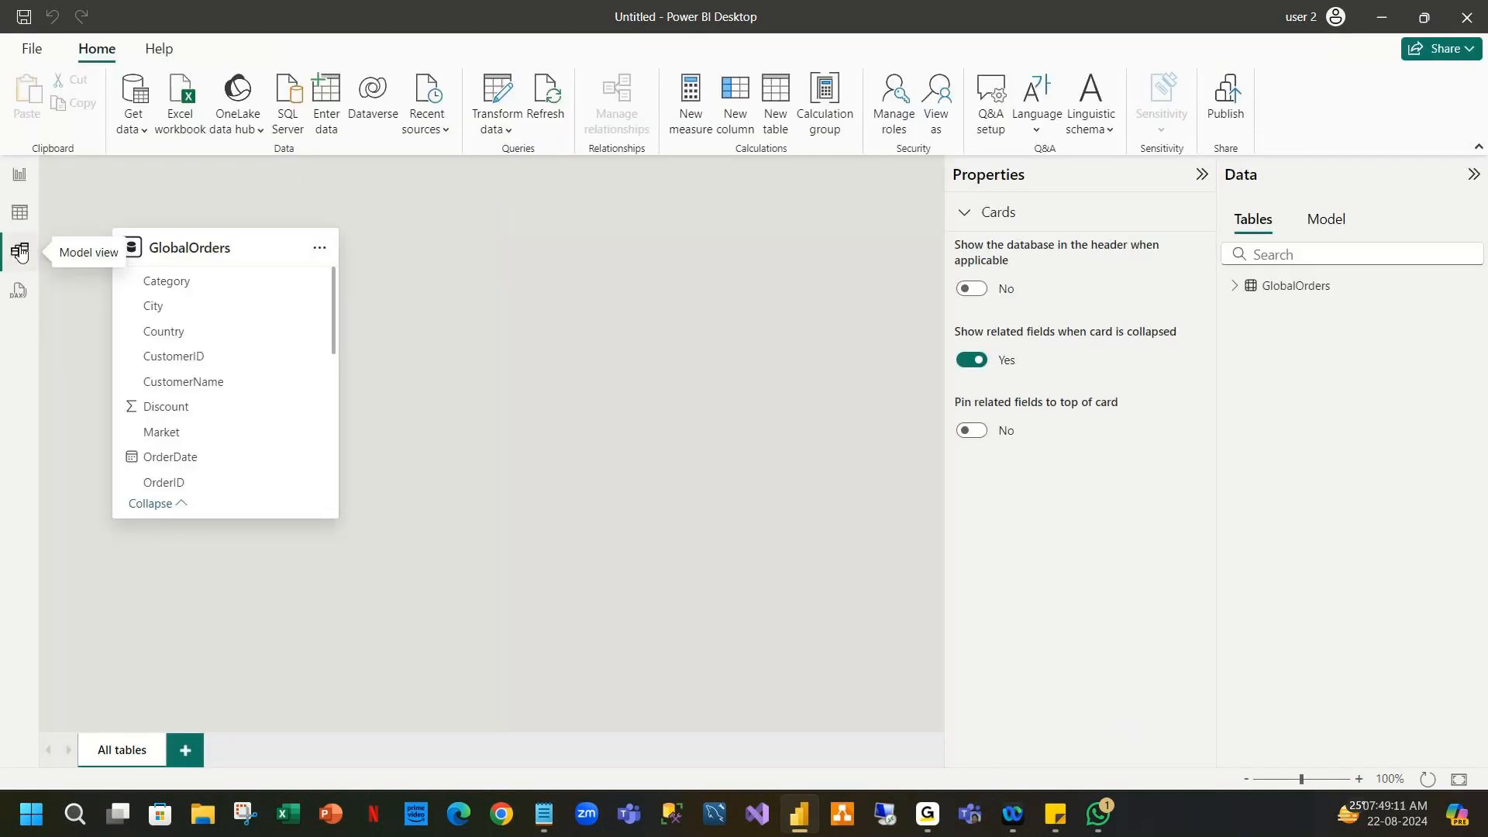
left_click(20, 286)
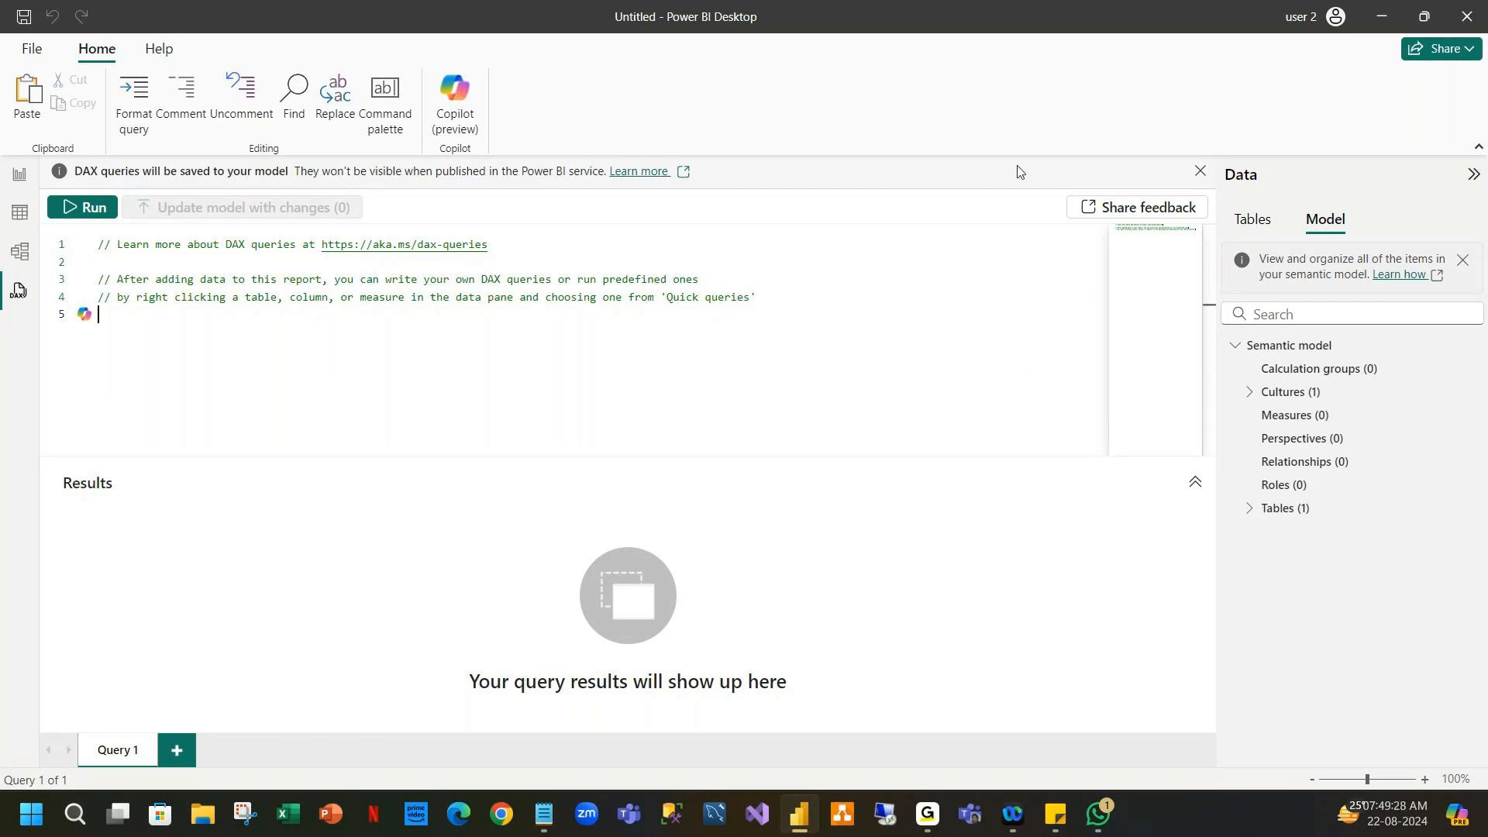
left_click(22, 175)
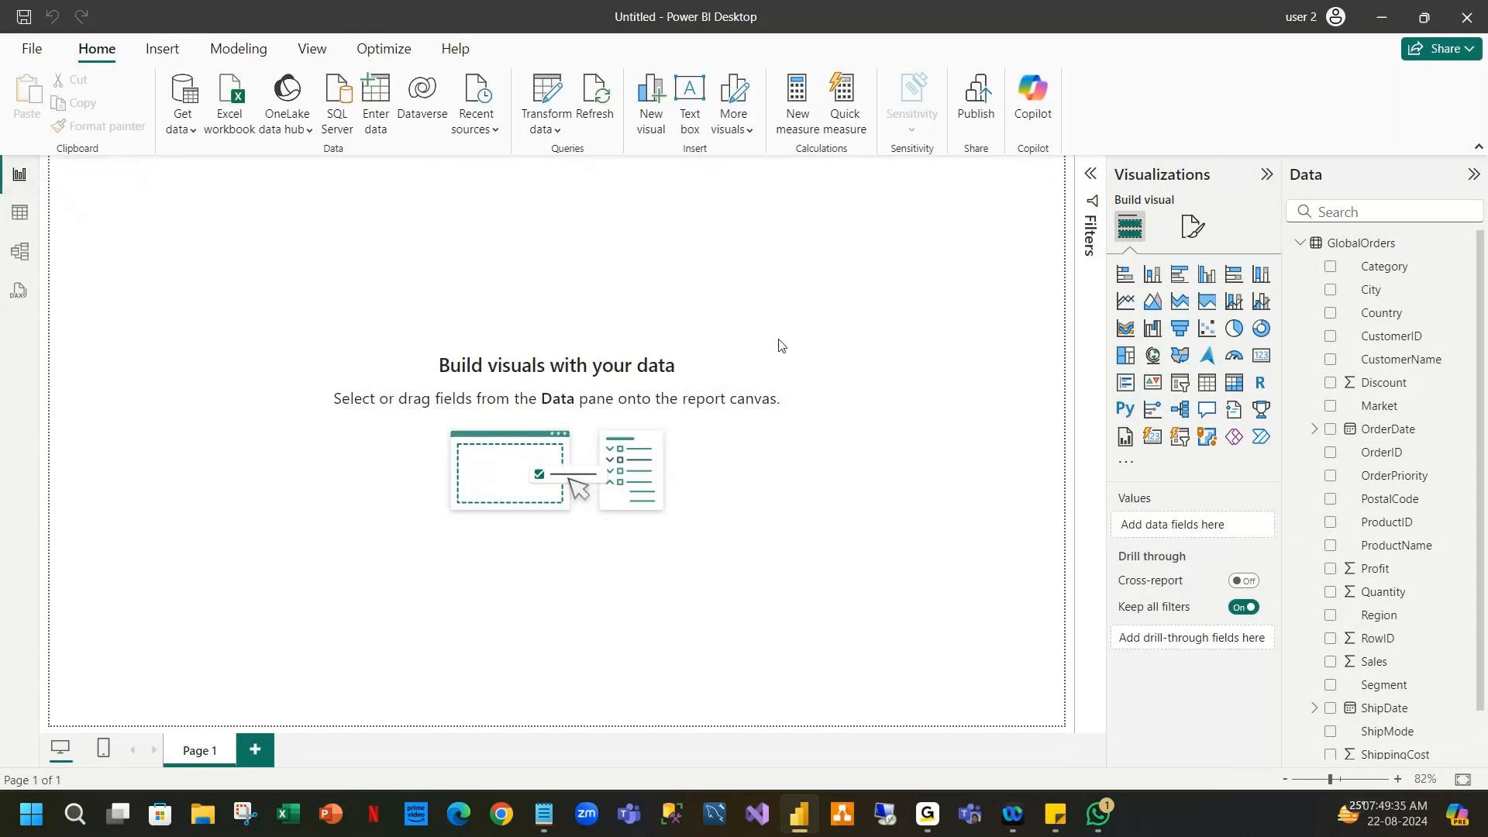
Add a pie chart of Sales by Market at the page's upper-left corner and enlarge it.
left_click(1235, 330)
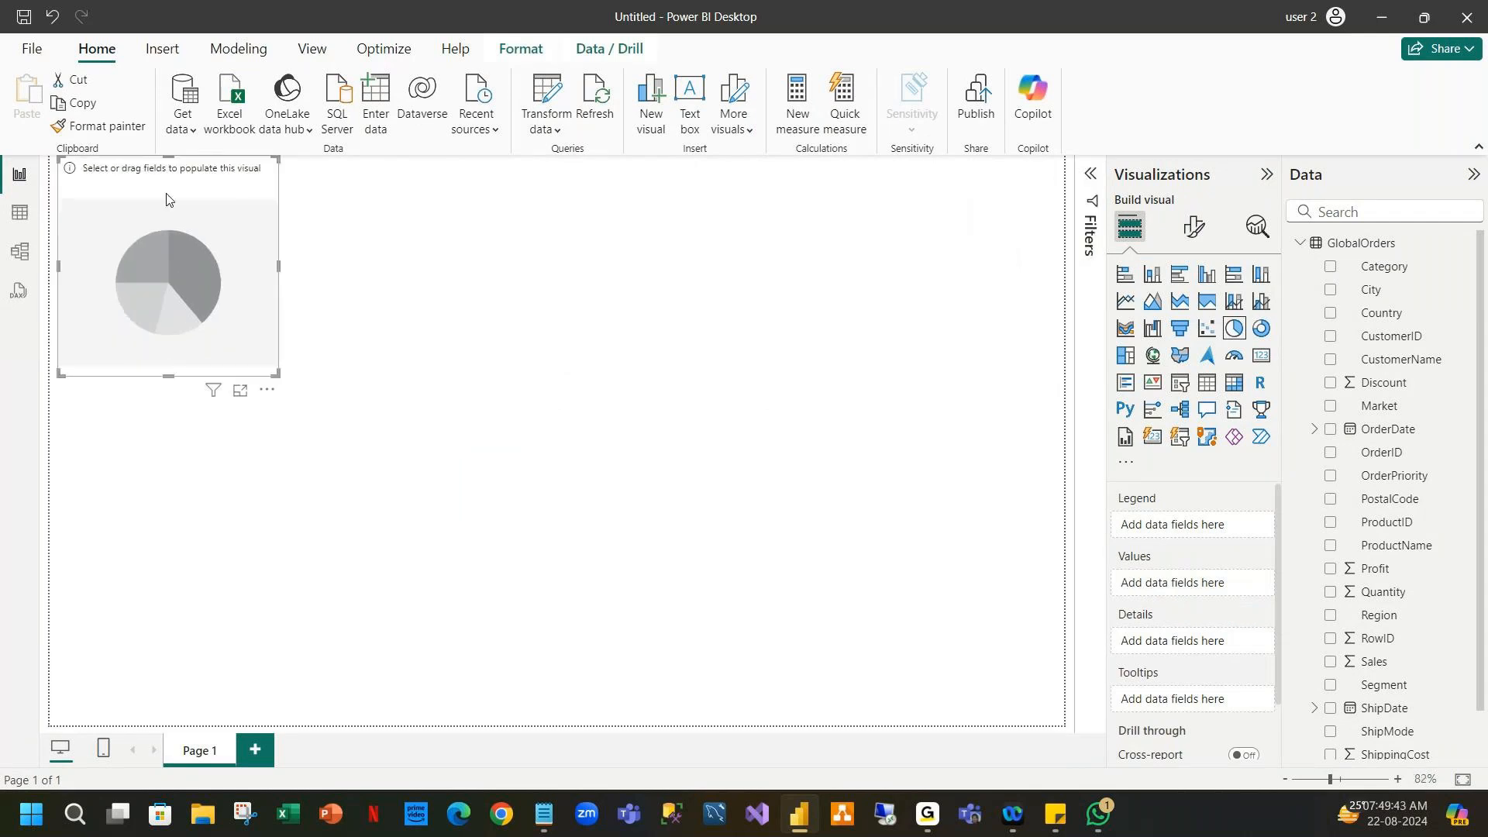
left_click_drag(166, 199, 172, 211)
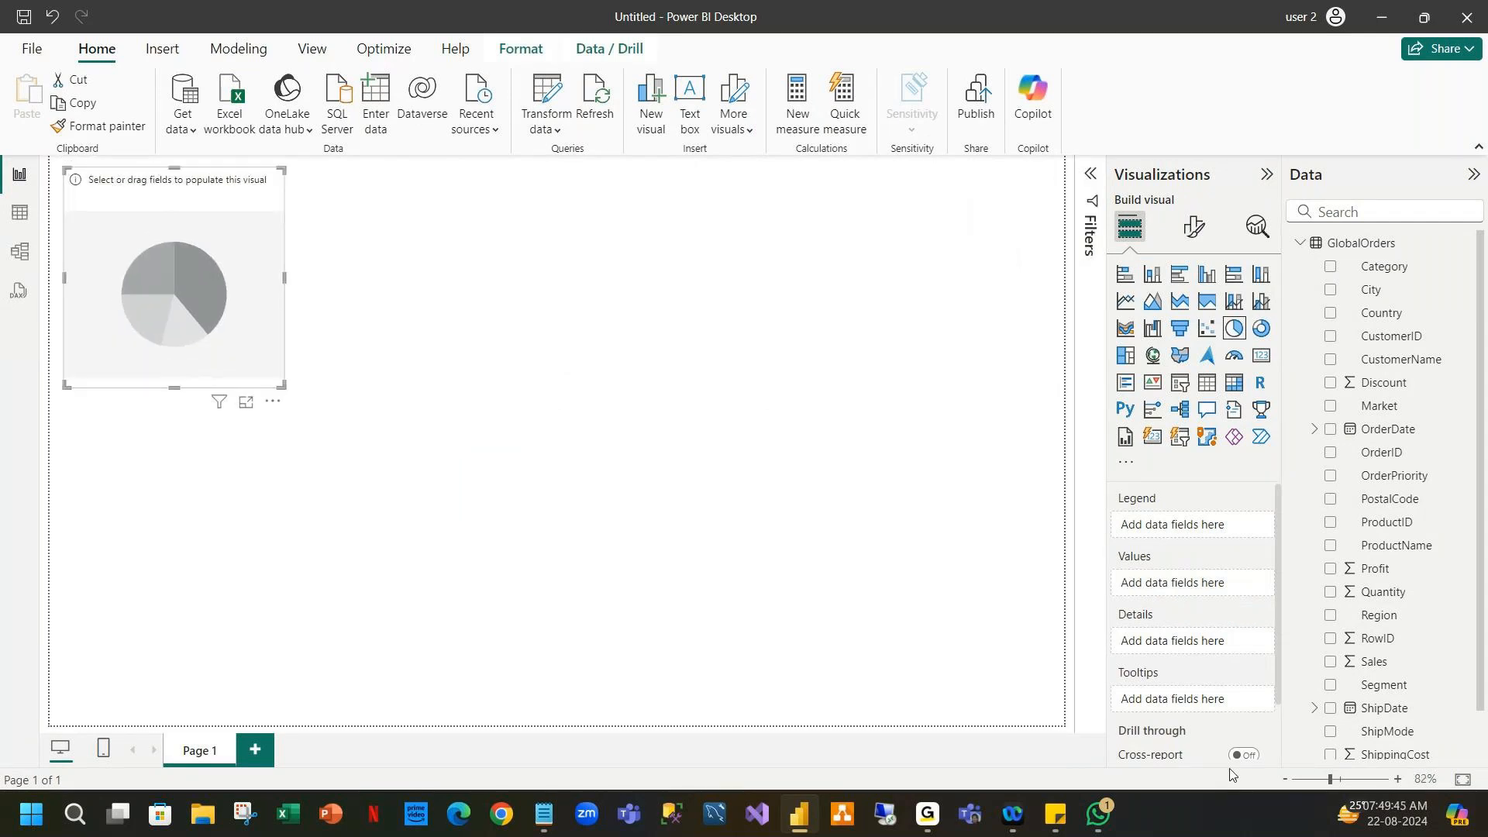
key("ctrl+z")
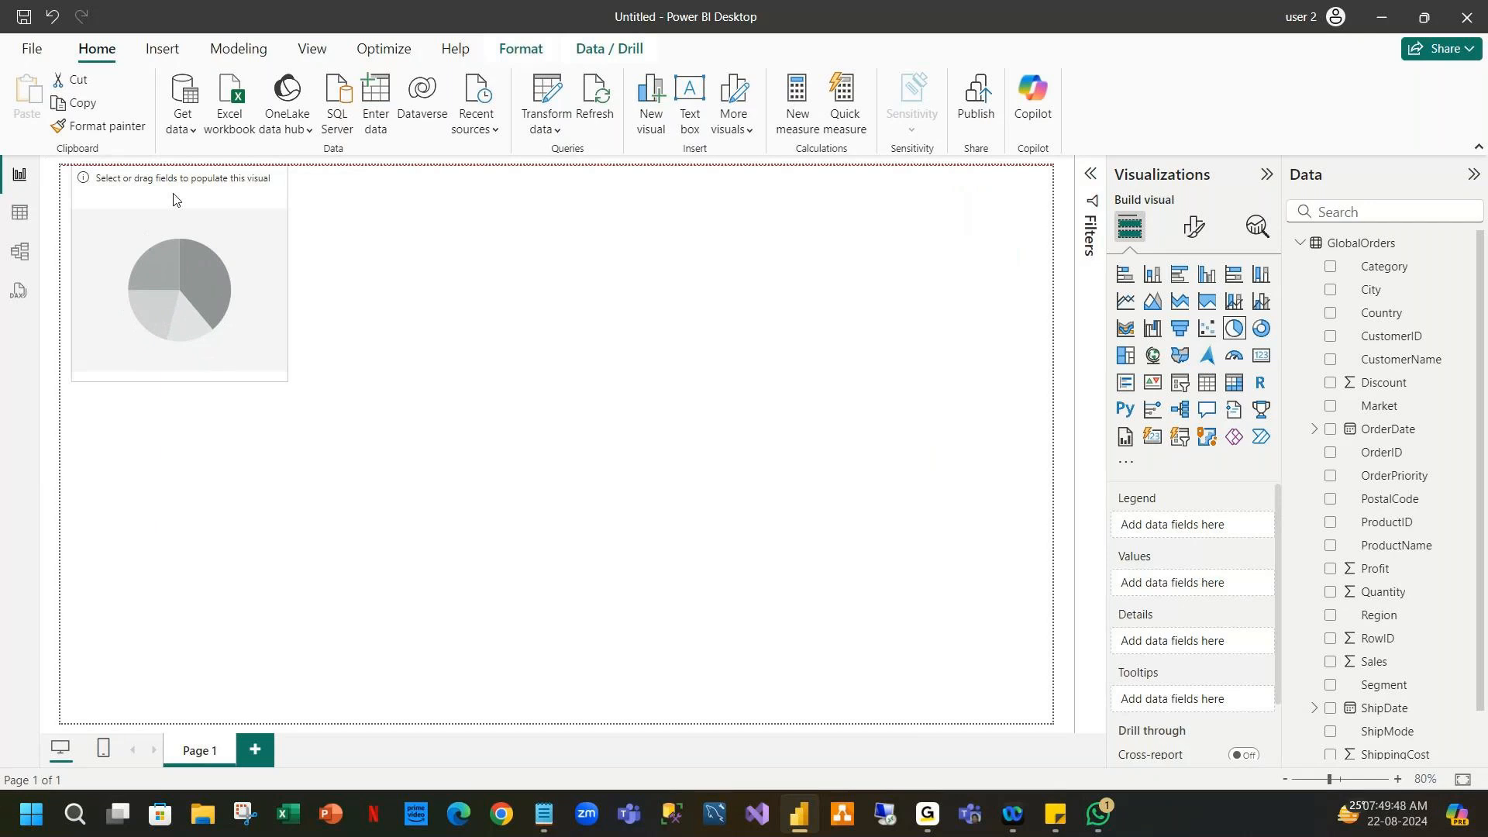
left_click_drag(174, 199, 172, 208)
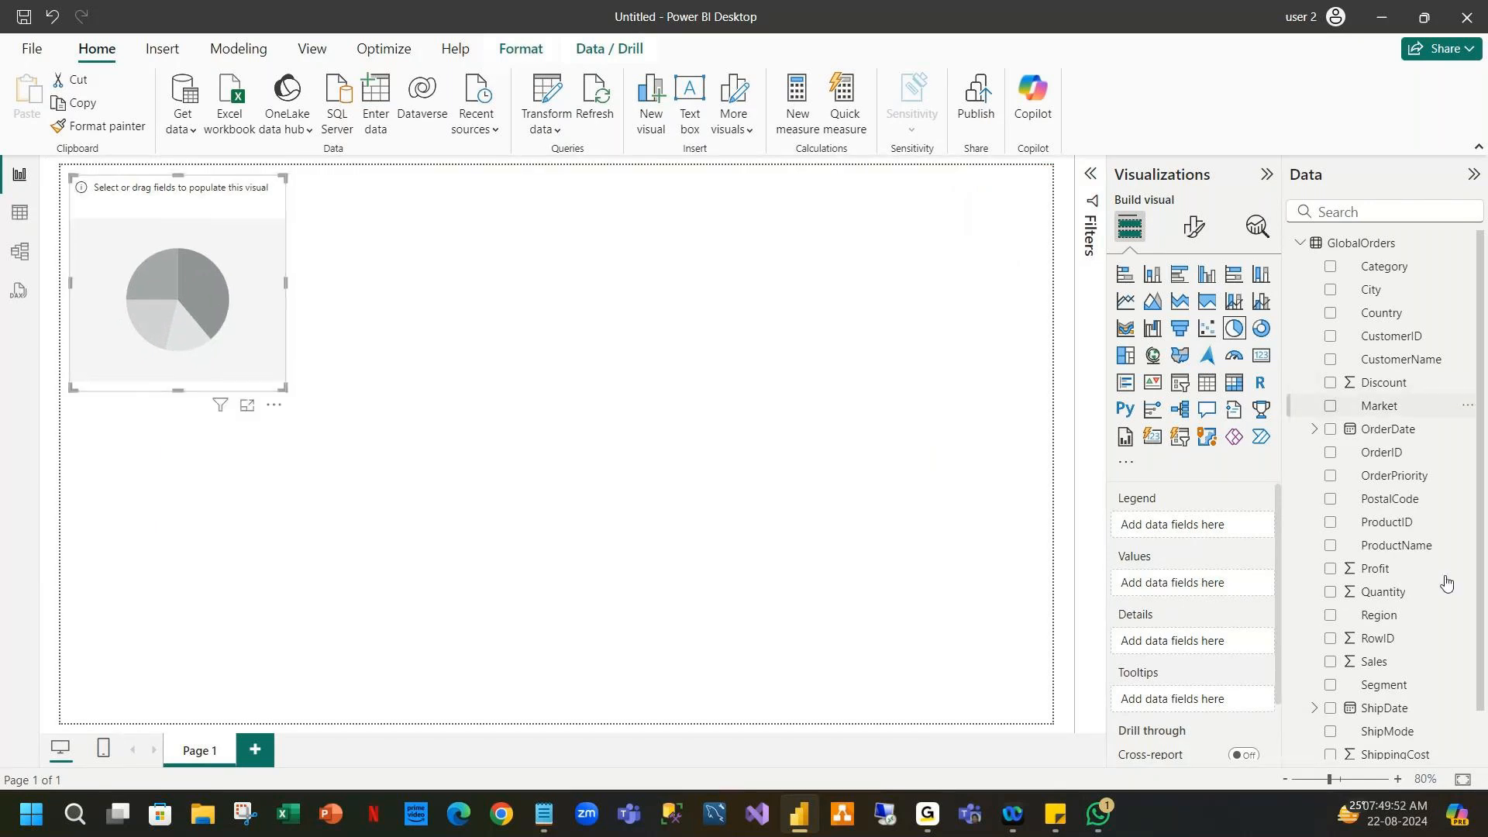
left_click(1330, 406)
left_click(1330, 662)
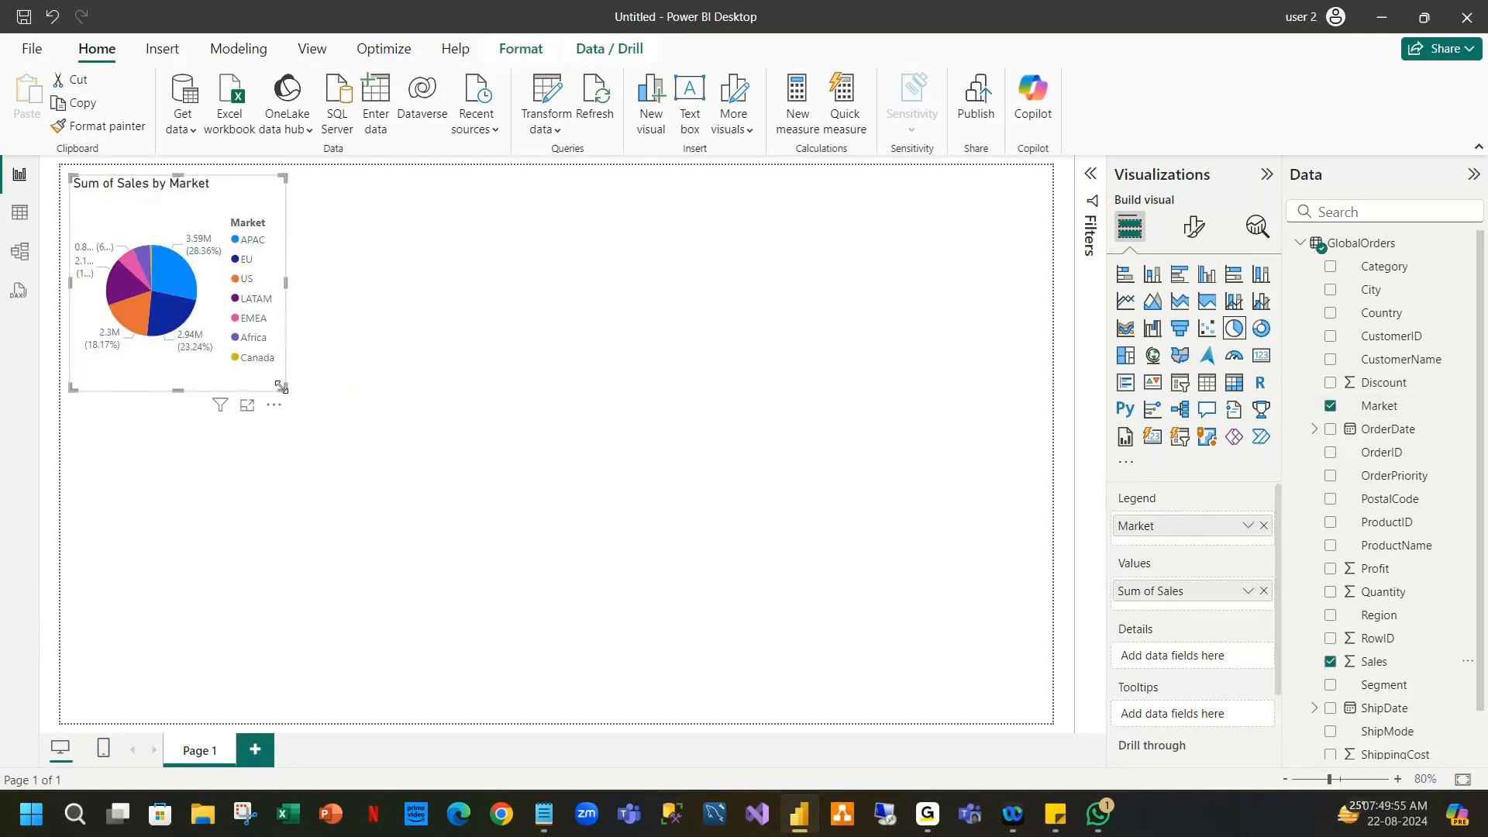
left_click_drag(281, 387, 425, 422)
Turn on the pie chart's visual border and give its background a light grey colour.
left_click(1194, 227)
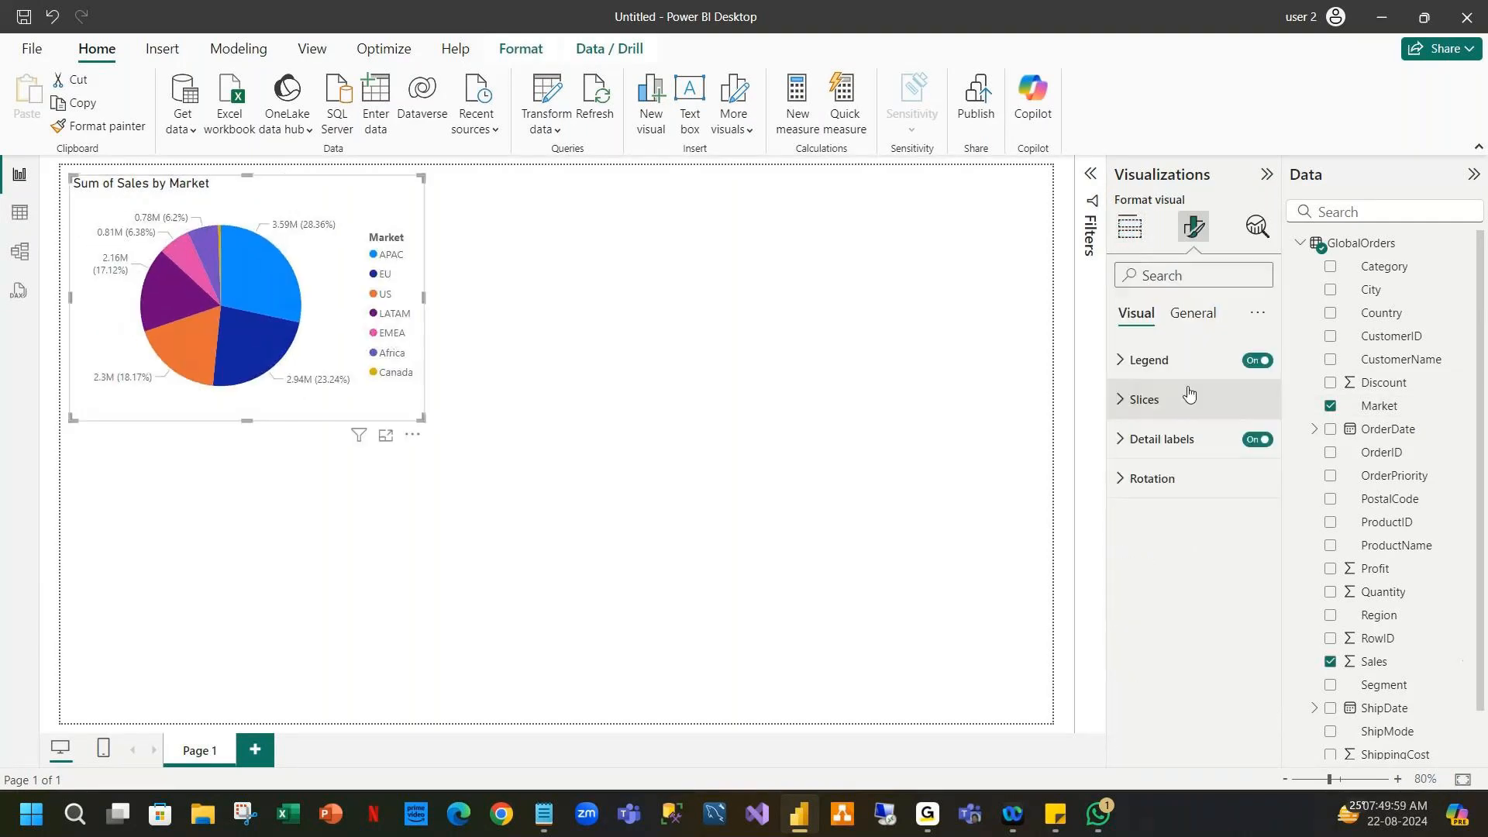
left_click(1189, 313)
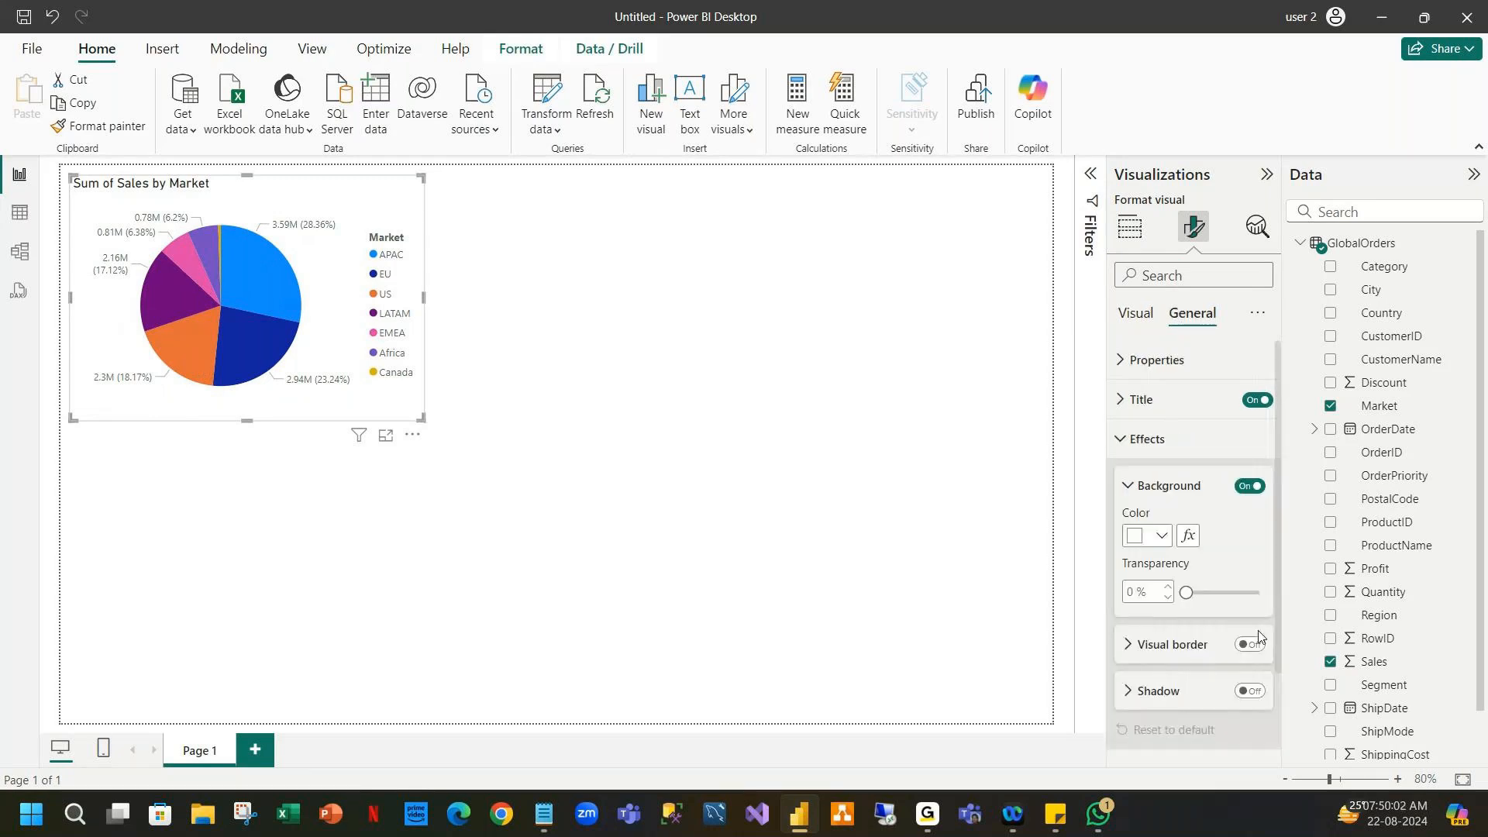
left_click(1162, 538)
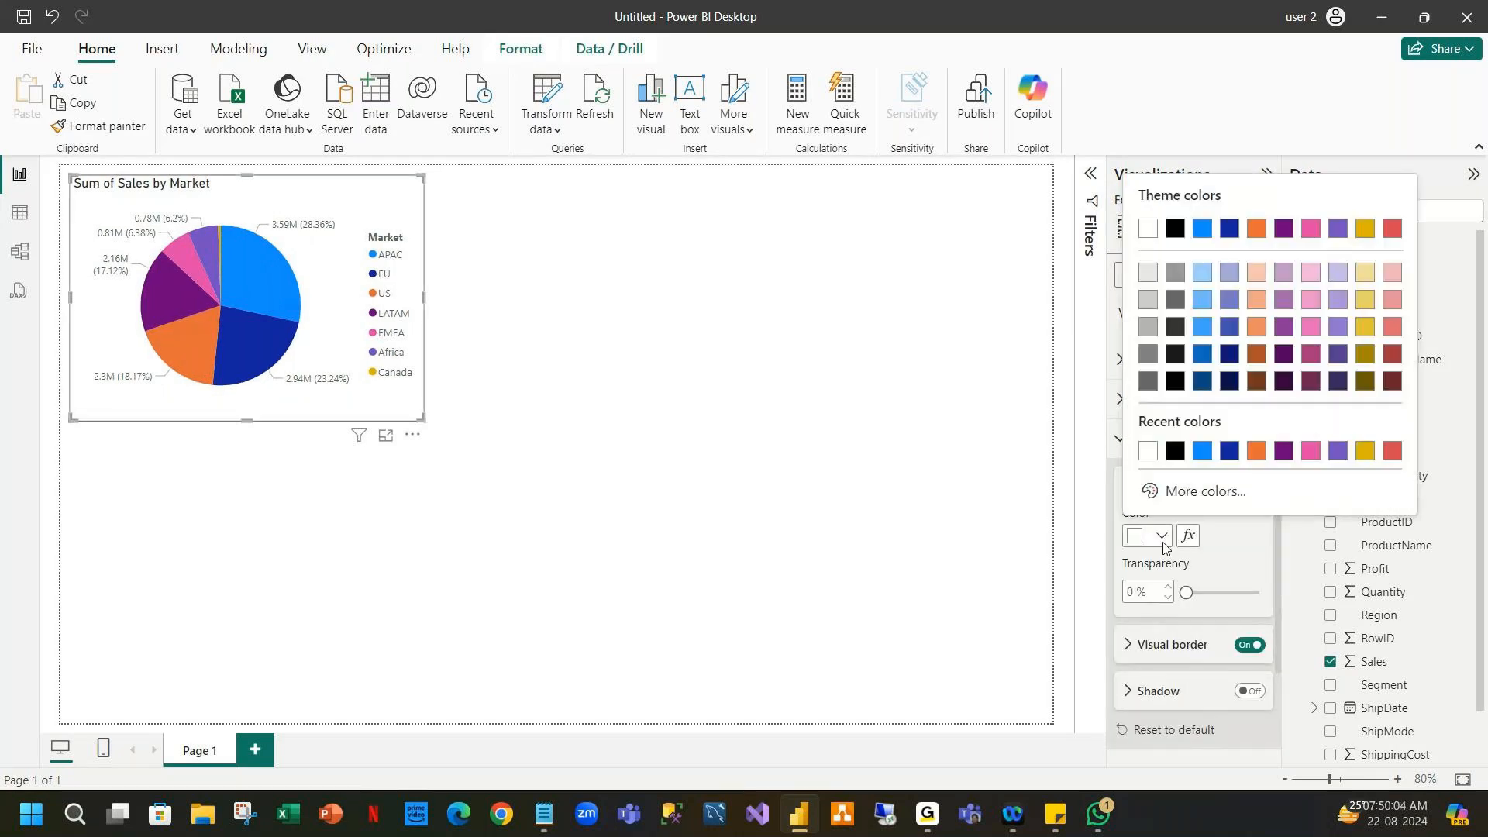
left_click(1148, 272)
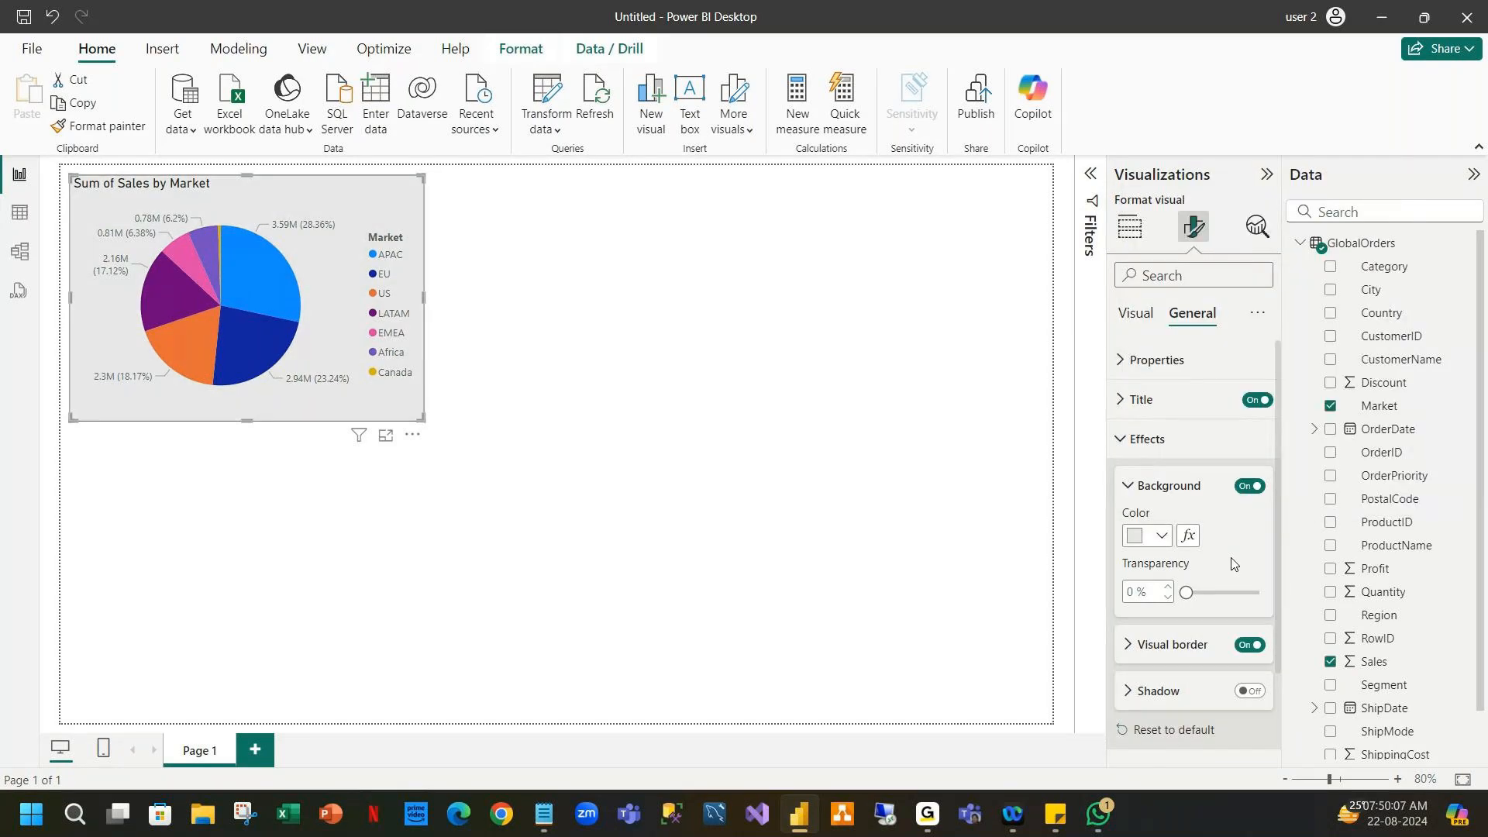
Try a light purple background on the pie chart, then restore the light grey one.
left_click(1161, 538)
left_click(1272, 272)
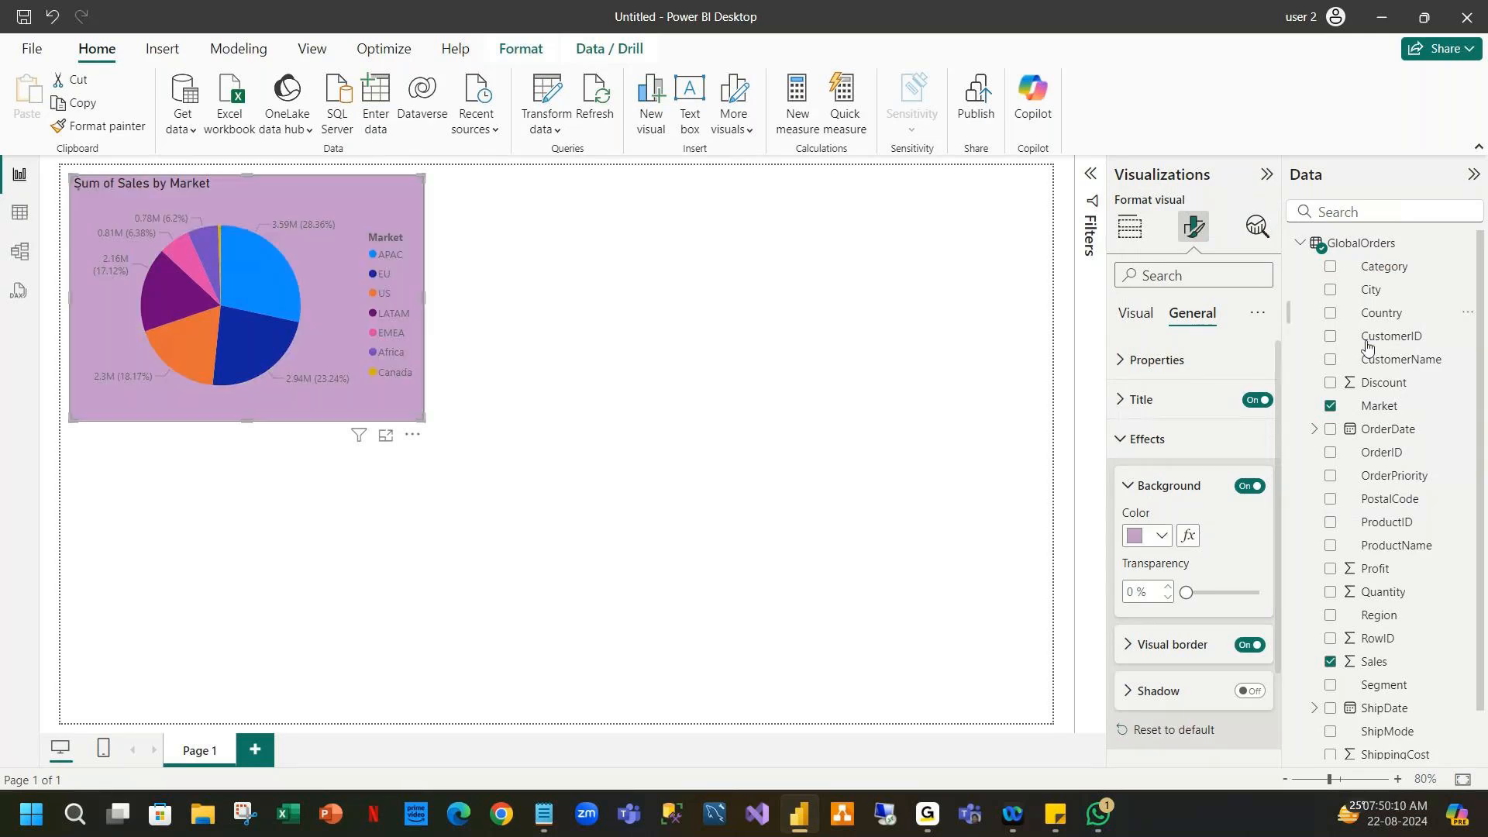
left_click(1161, 538)
left_click(1146, 275)
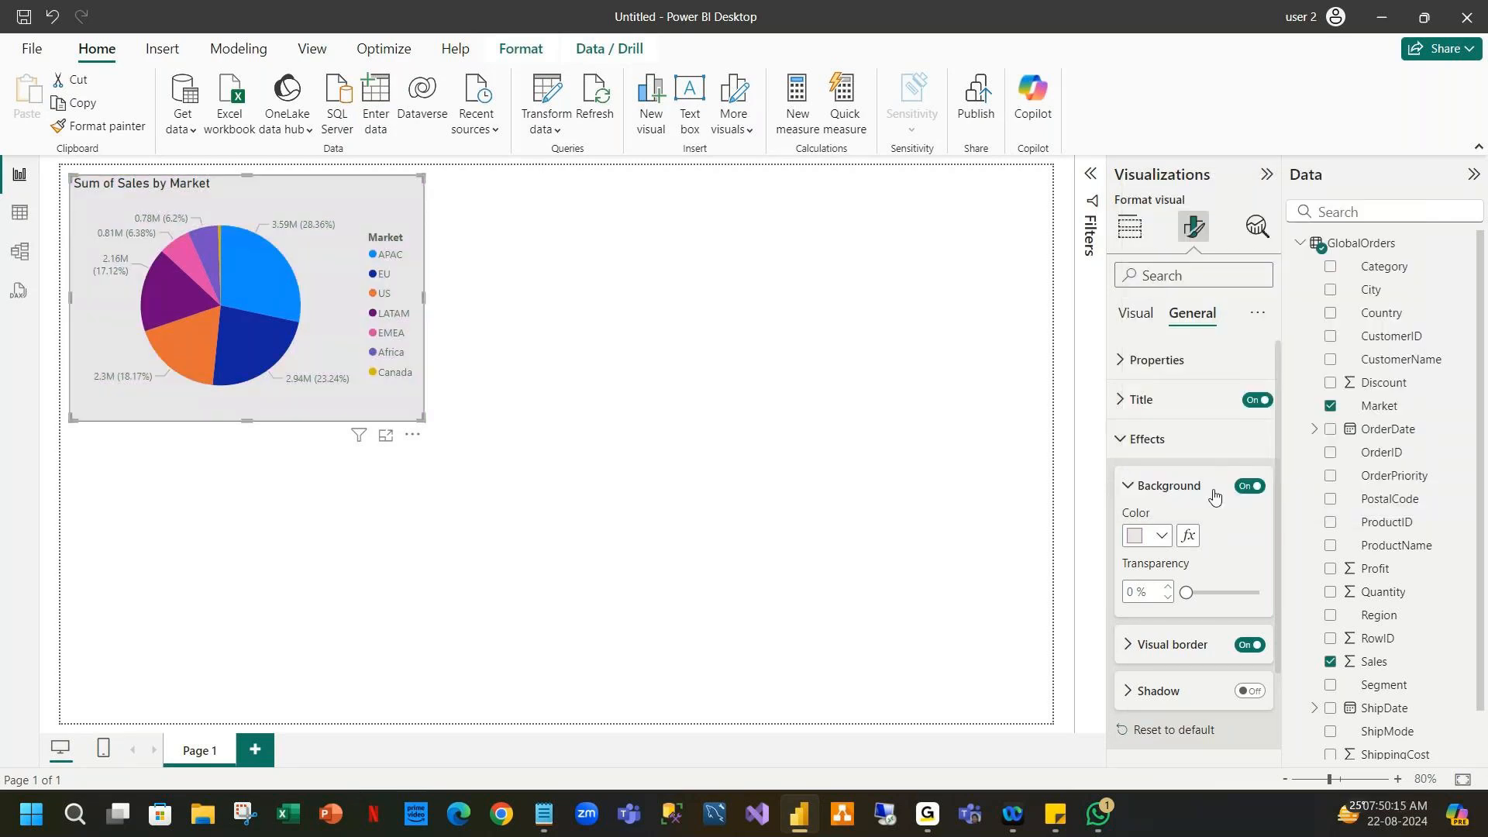
Set the pie chart's visual border width to 2 px and finish formatting its effects.
left_click(1135, 489)
left_click(1170, 531)
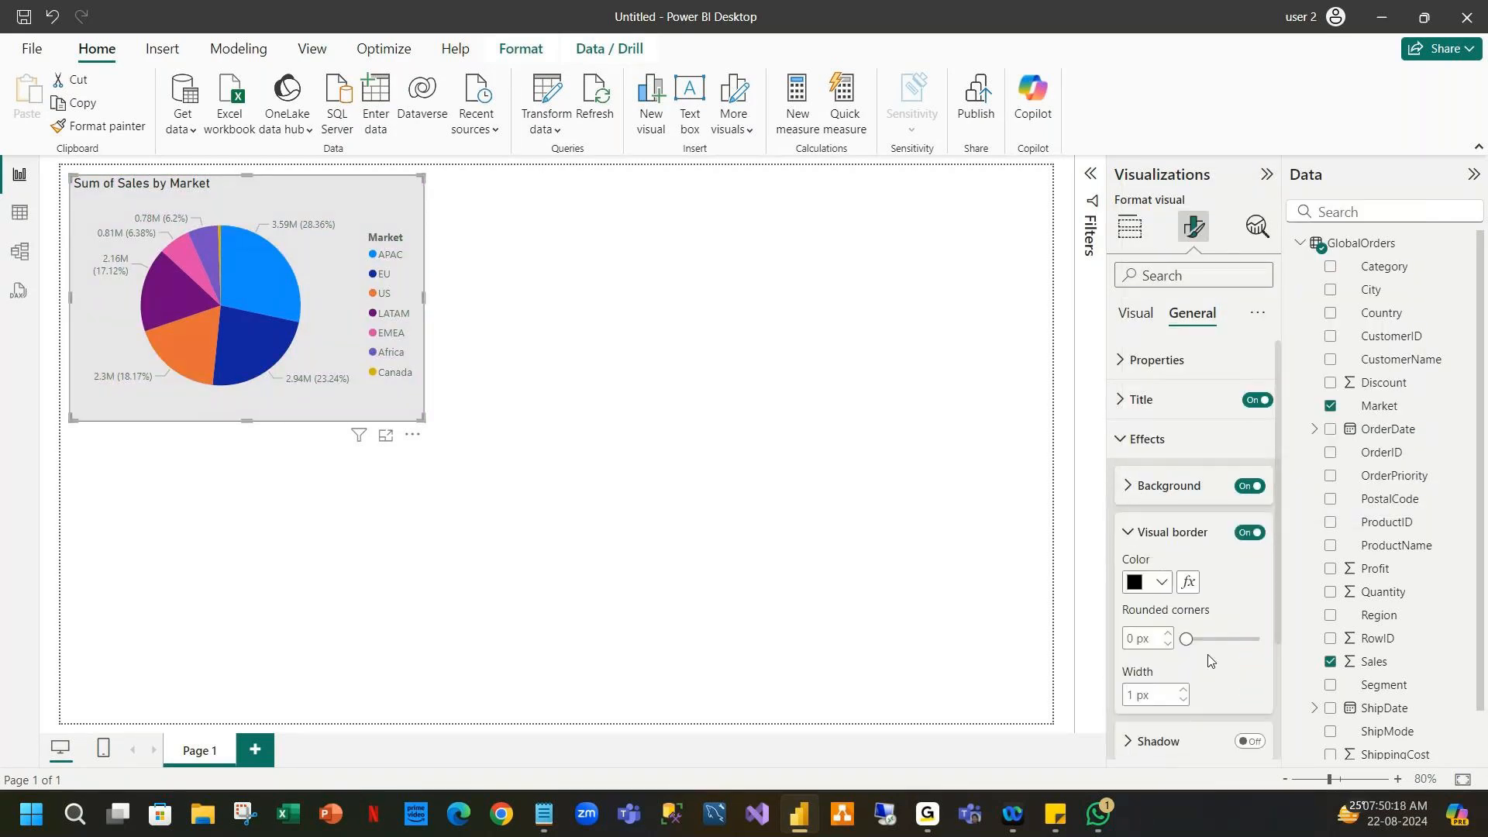
left_click(1183, 689)
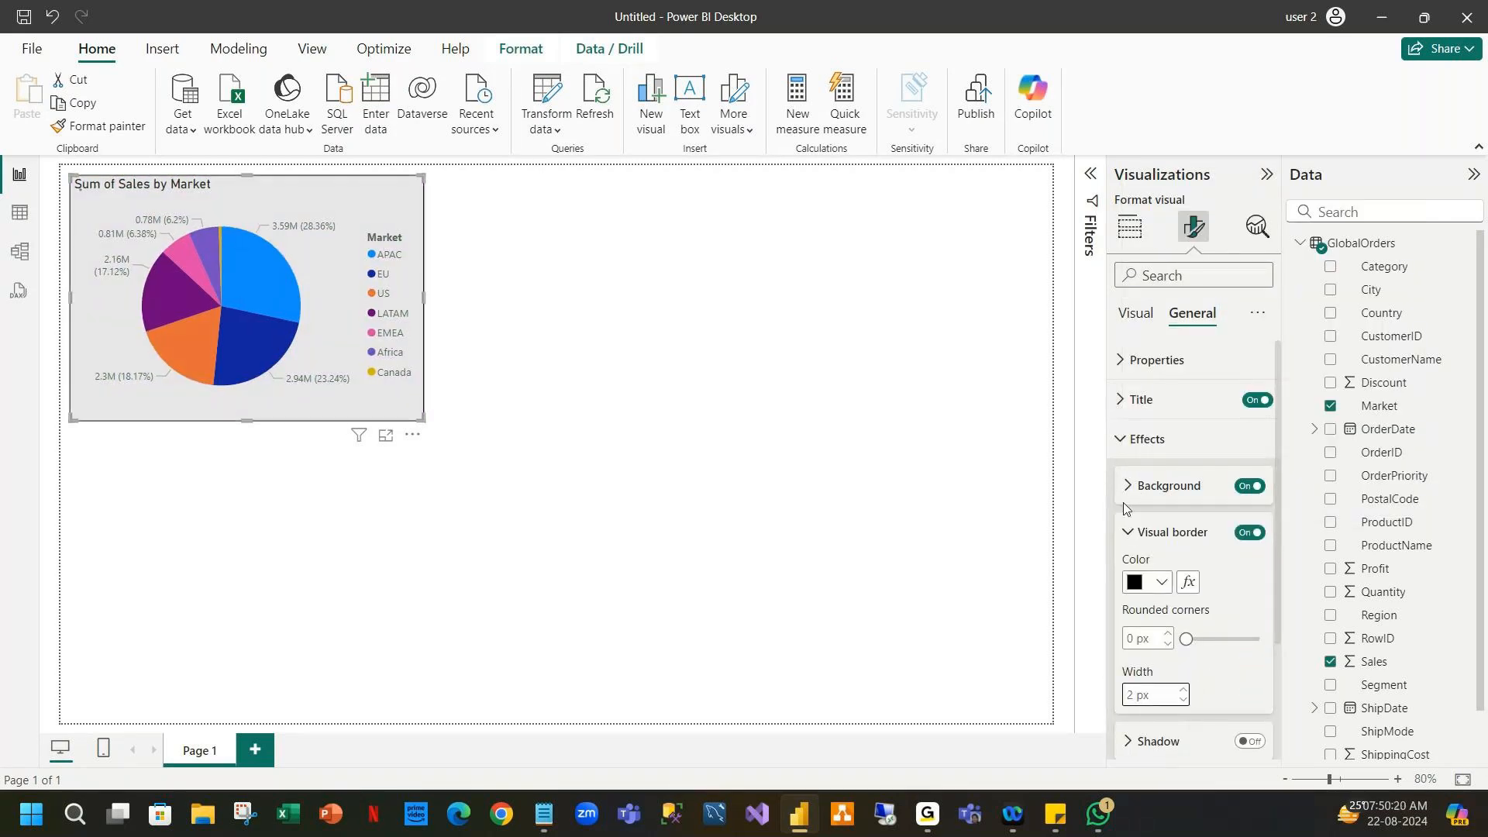
left_click(1128, 532)
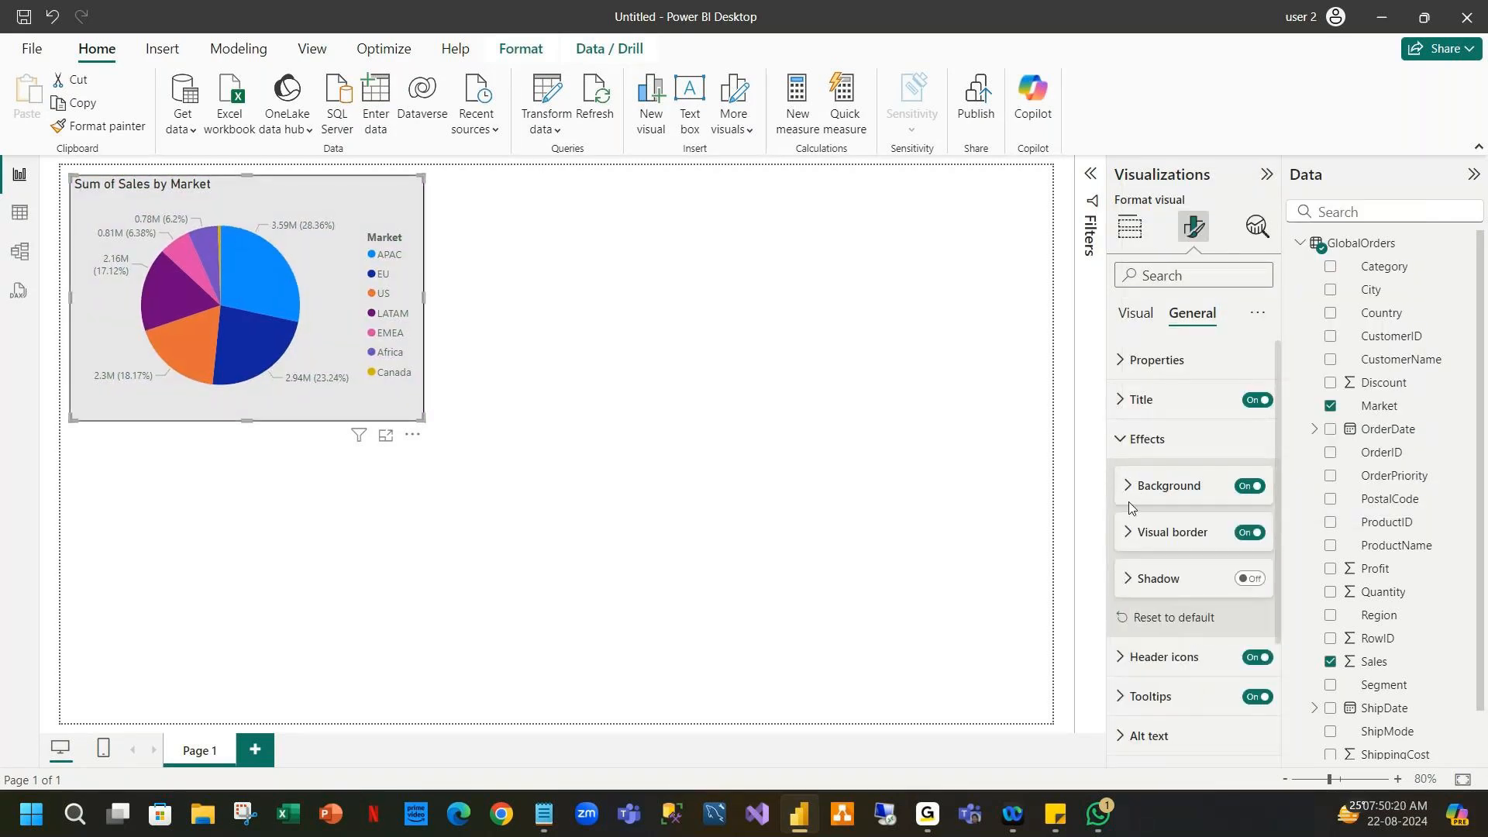
left_click(1125, 442)
left_click(897, 404)
Duplicate the Sales by Market pie chart and place the copy directly to the right of the original.
left_click(350, 192)
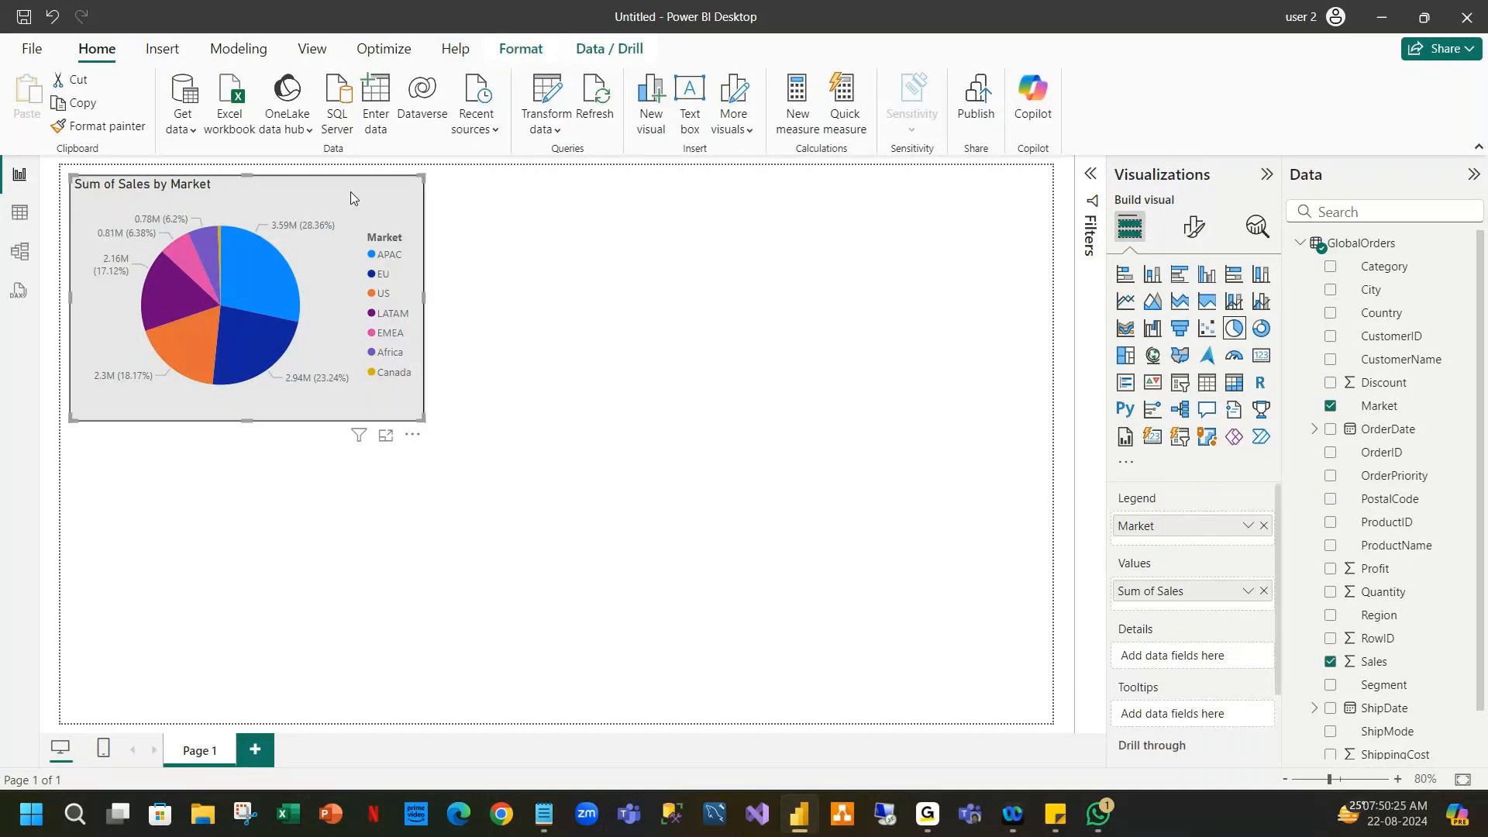
key("ctrl+c")
key("ctrl+v")
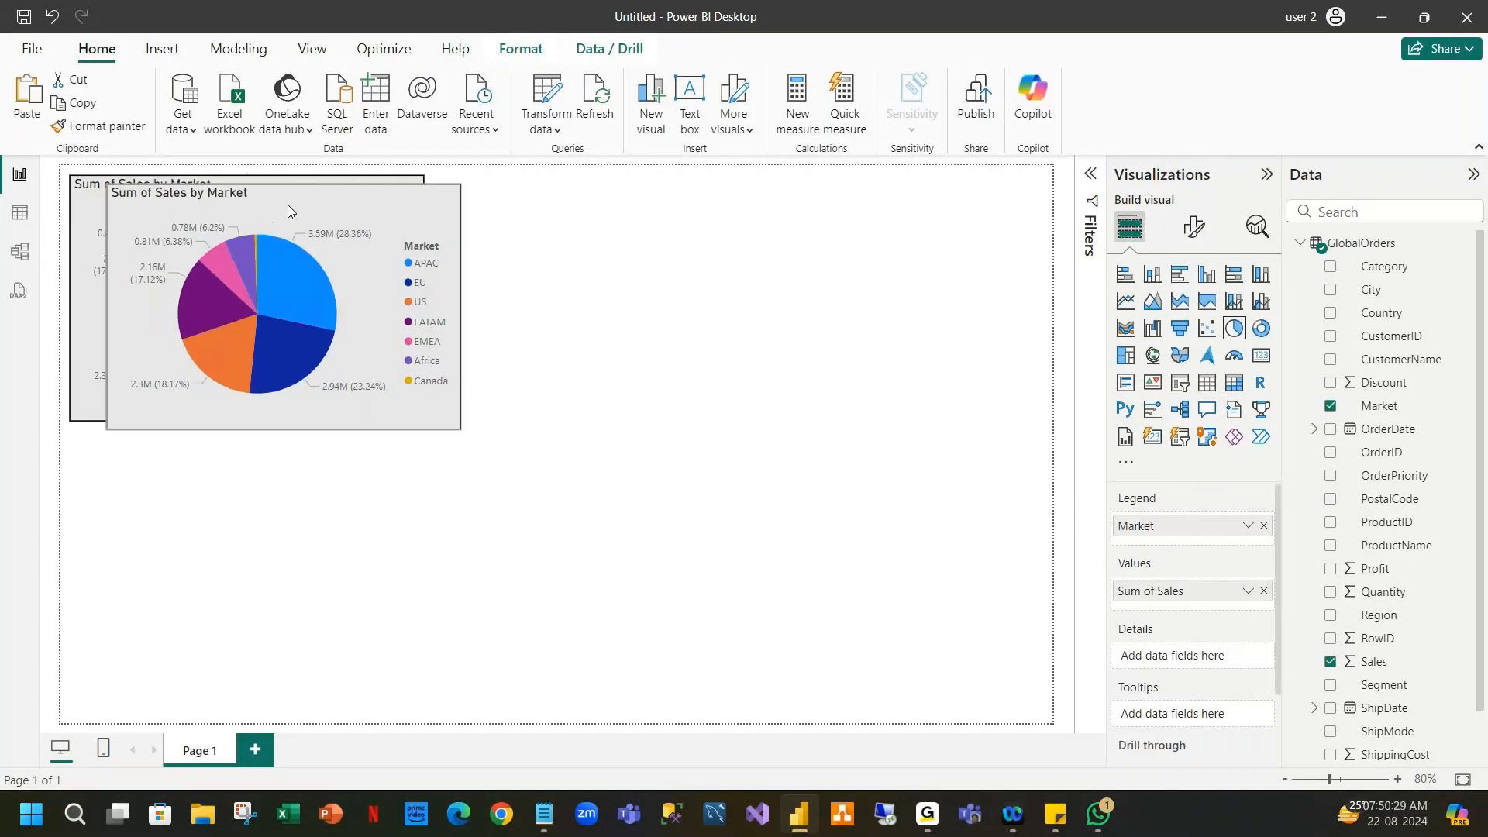
left_click_drag(286, 204, 574, 196)
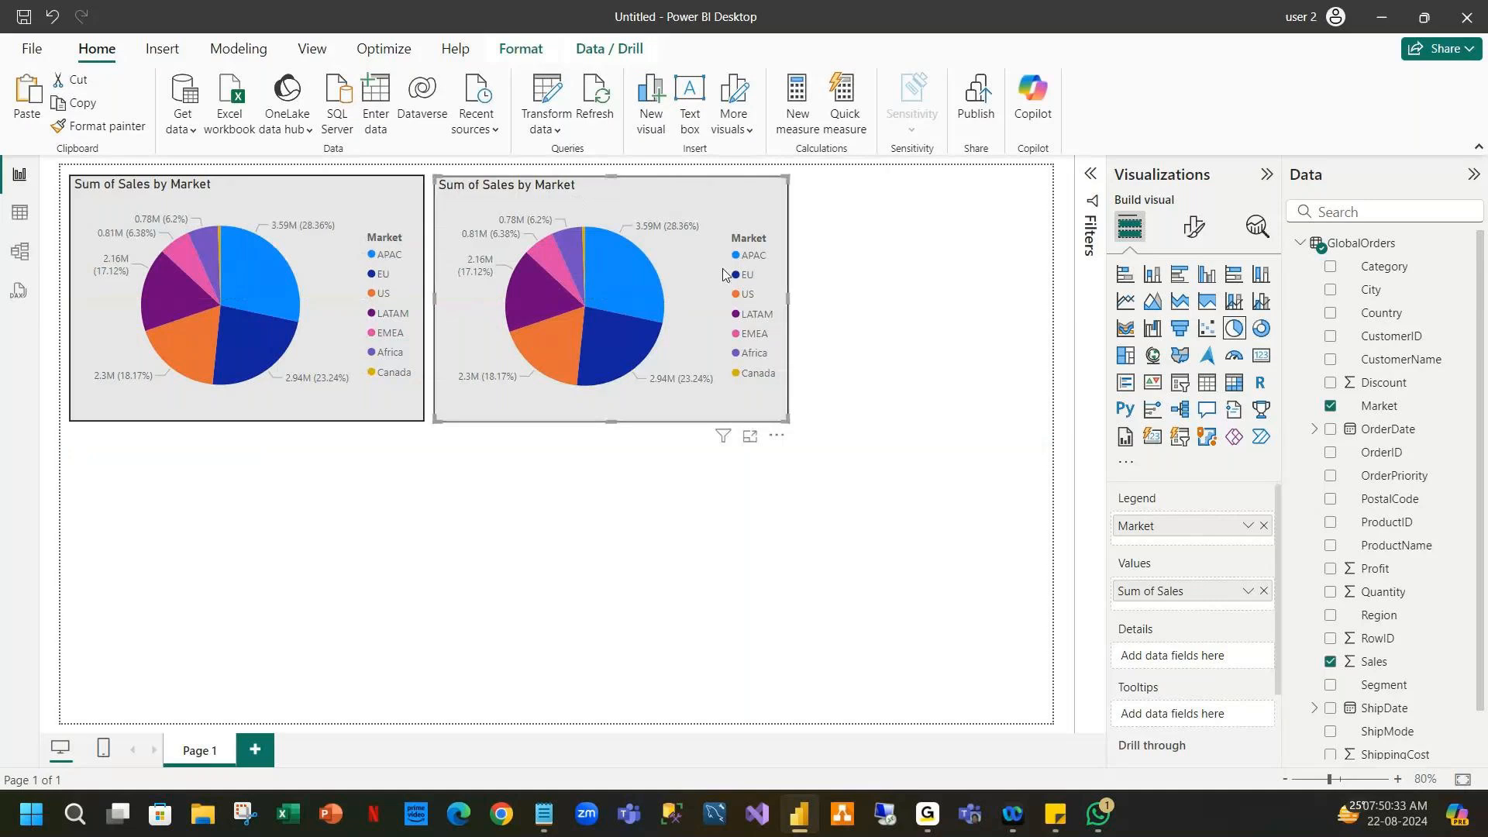
Convert the copied chart to a donut chart and replace its Market field with Region.
left_click(1260, 328)
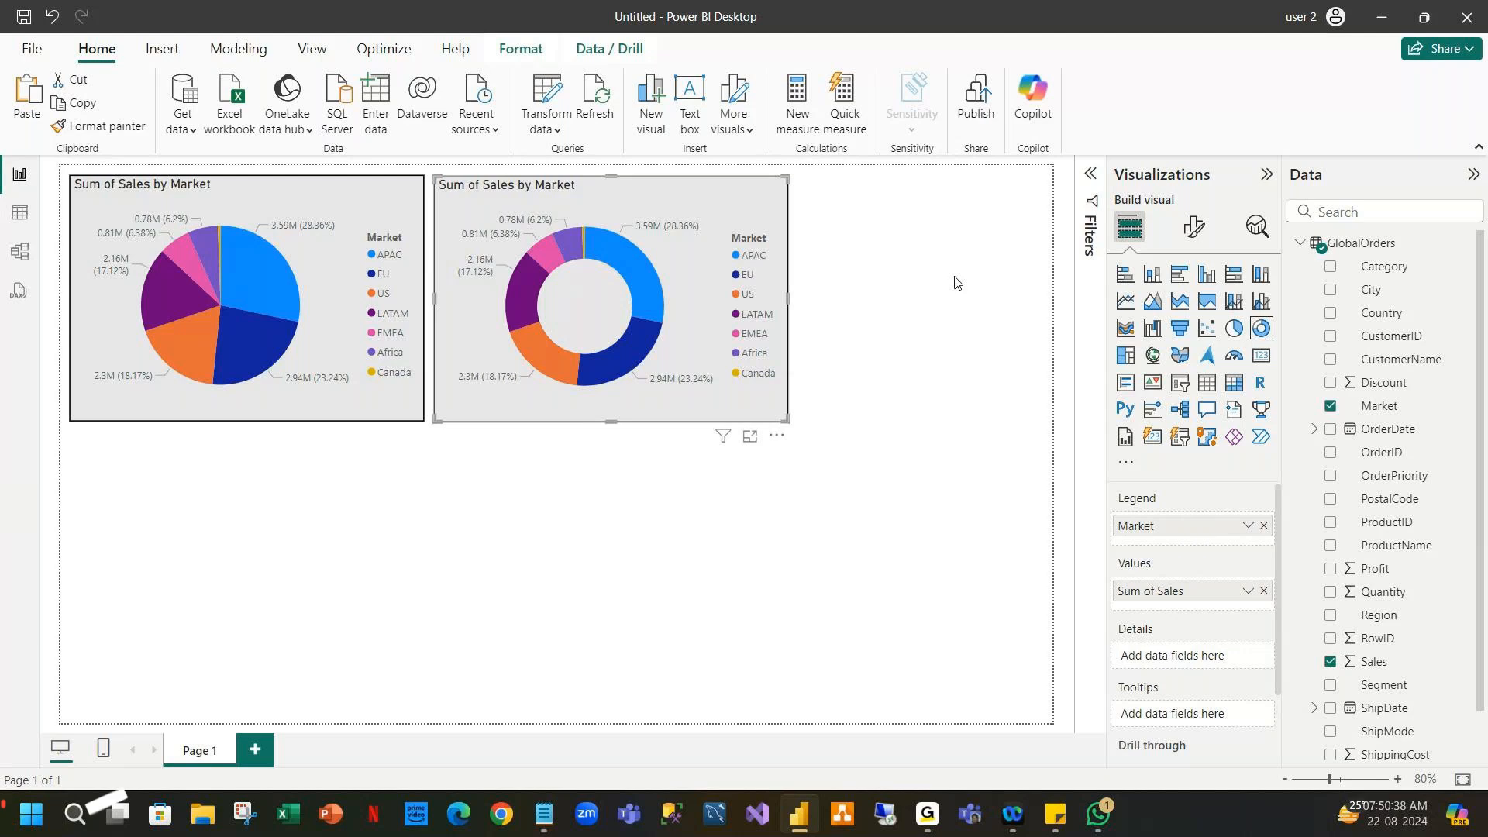
left_click(1331, 406)
left_click(1331, 615)
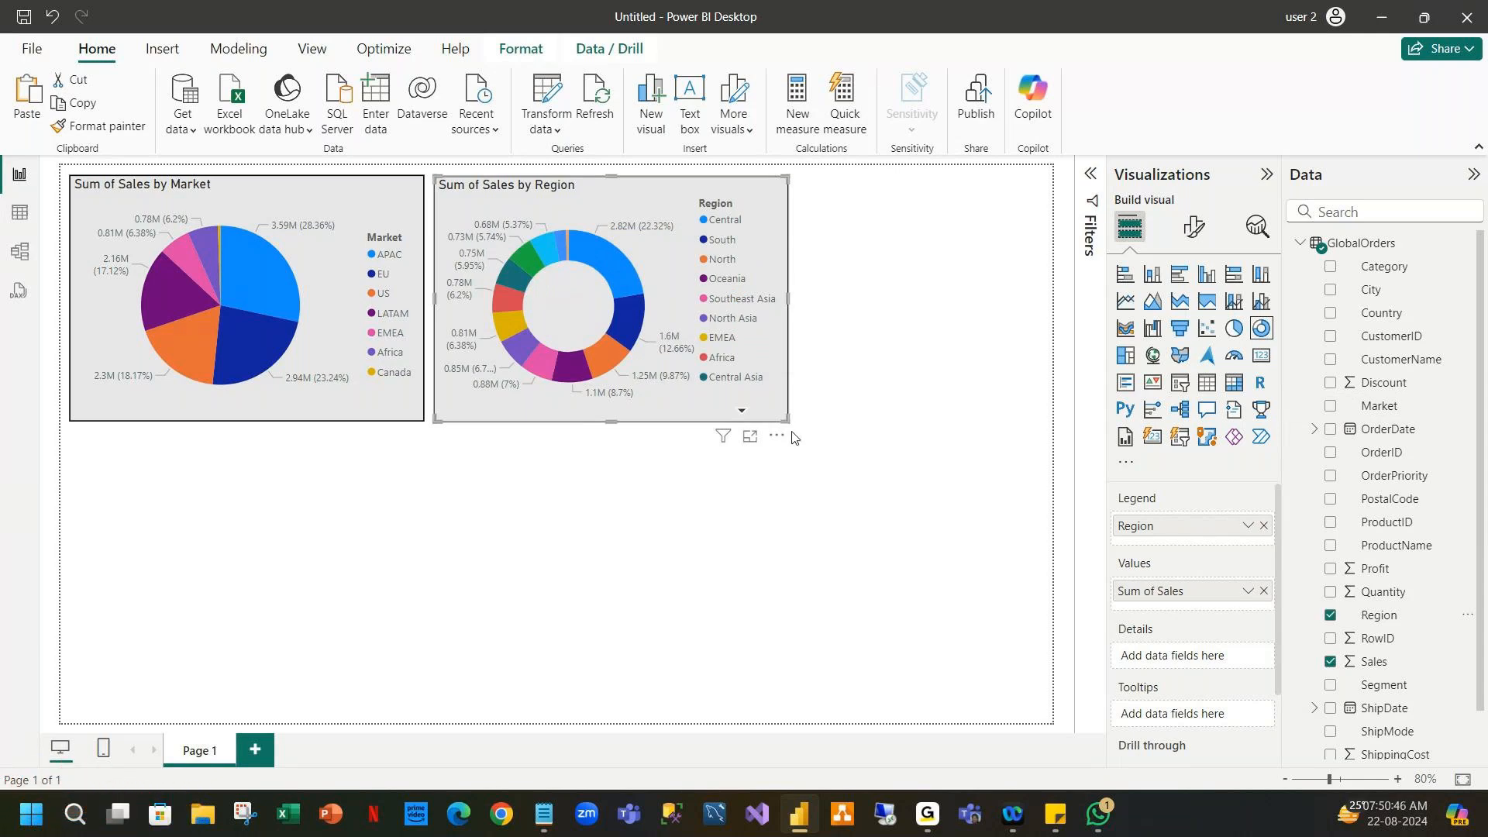
Duplicate the Sales by Market pie chart below the original and enlarge the copy to span both upper charts.
left_click(315, 209)
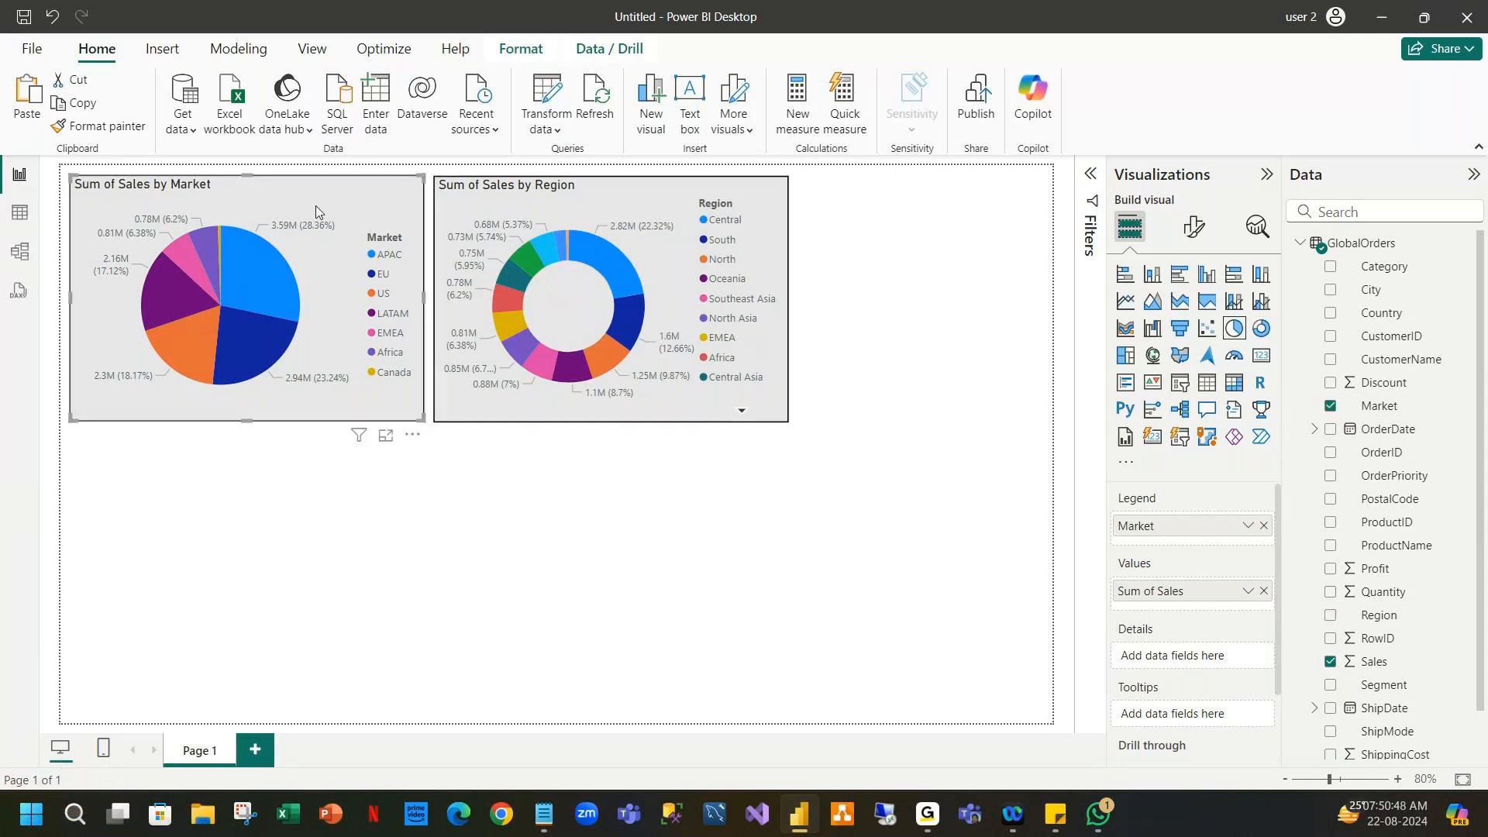
key("ctrl+c")
key("ctrl+v")
left_click_drag(315, 207, 296, 442)
left_click_drag(423, 675, 788, 712)
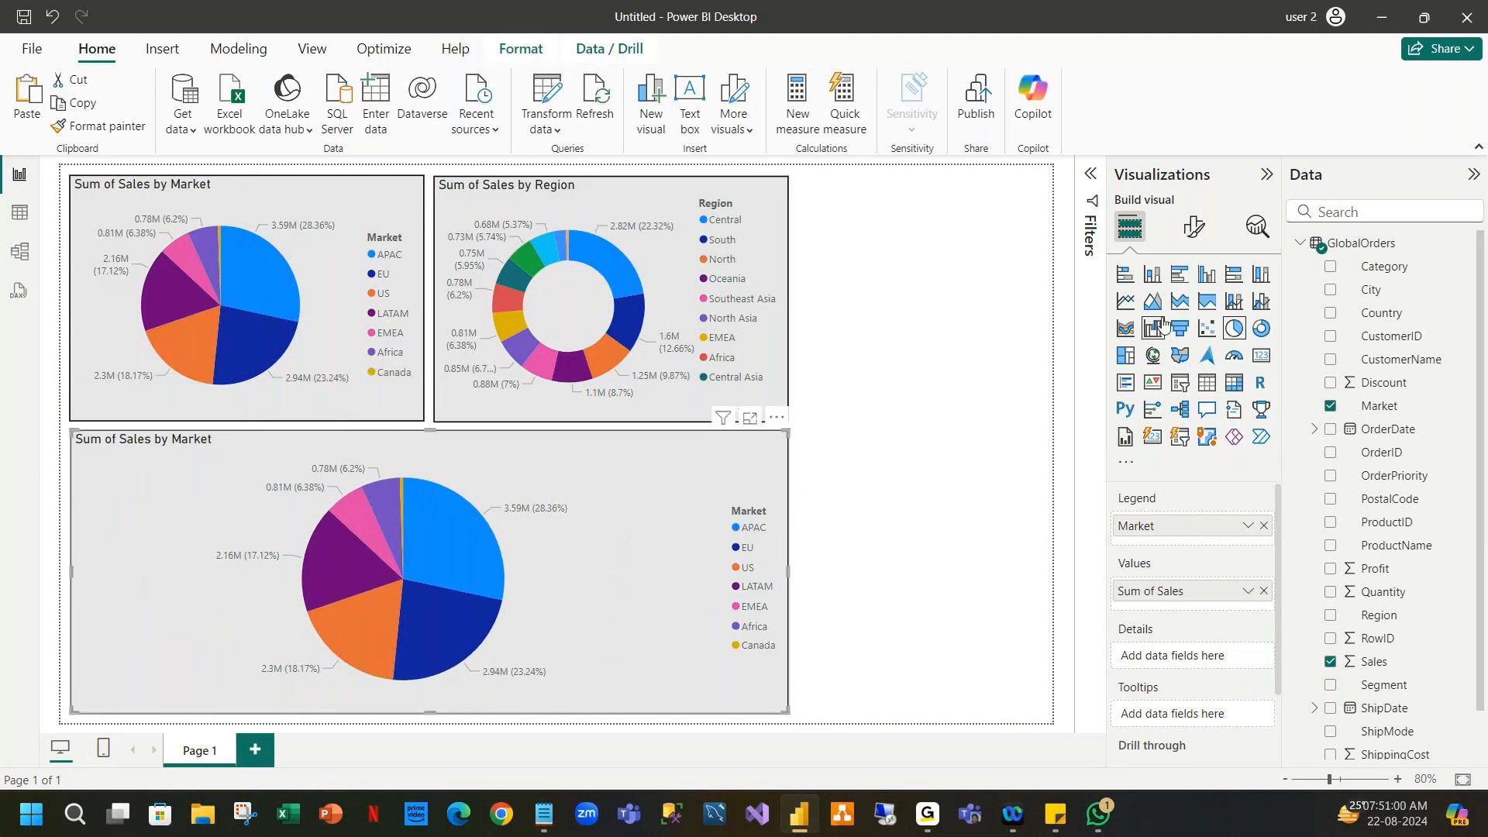
Convert the wide lower chart to a treemap and replace its Market field with SubCategory.
left_click(1126, 357)
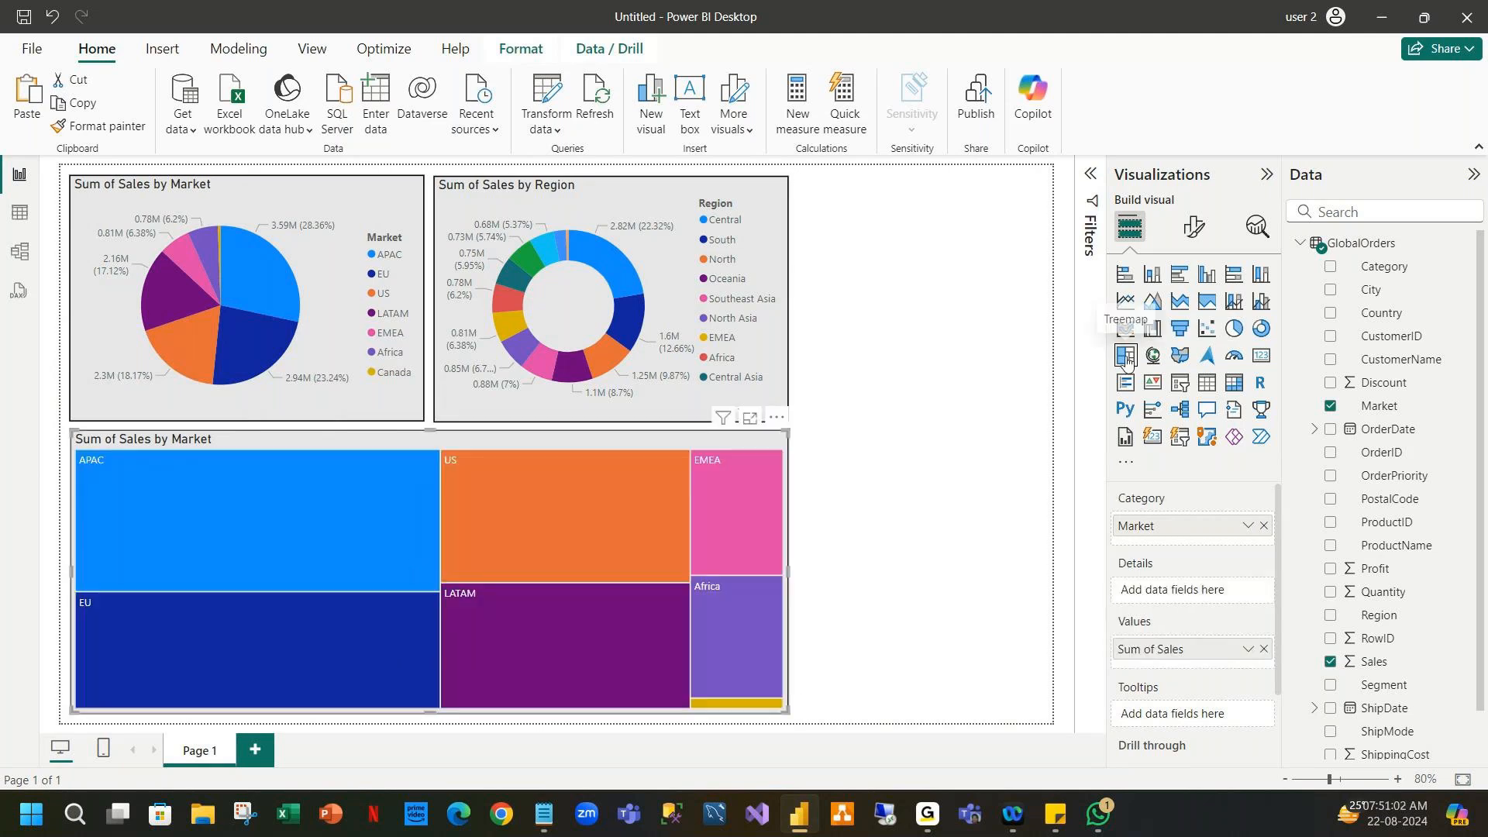
left_click(1331, 406)
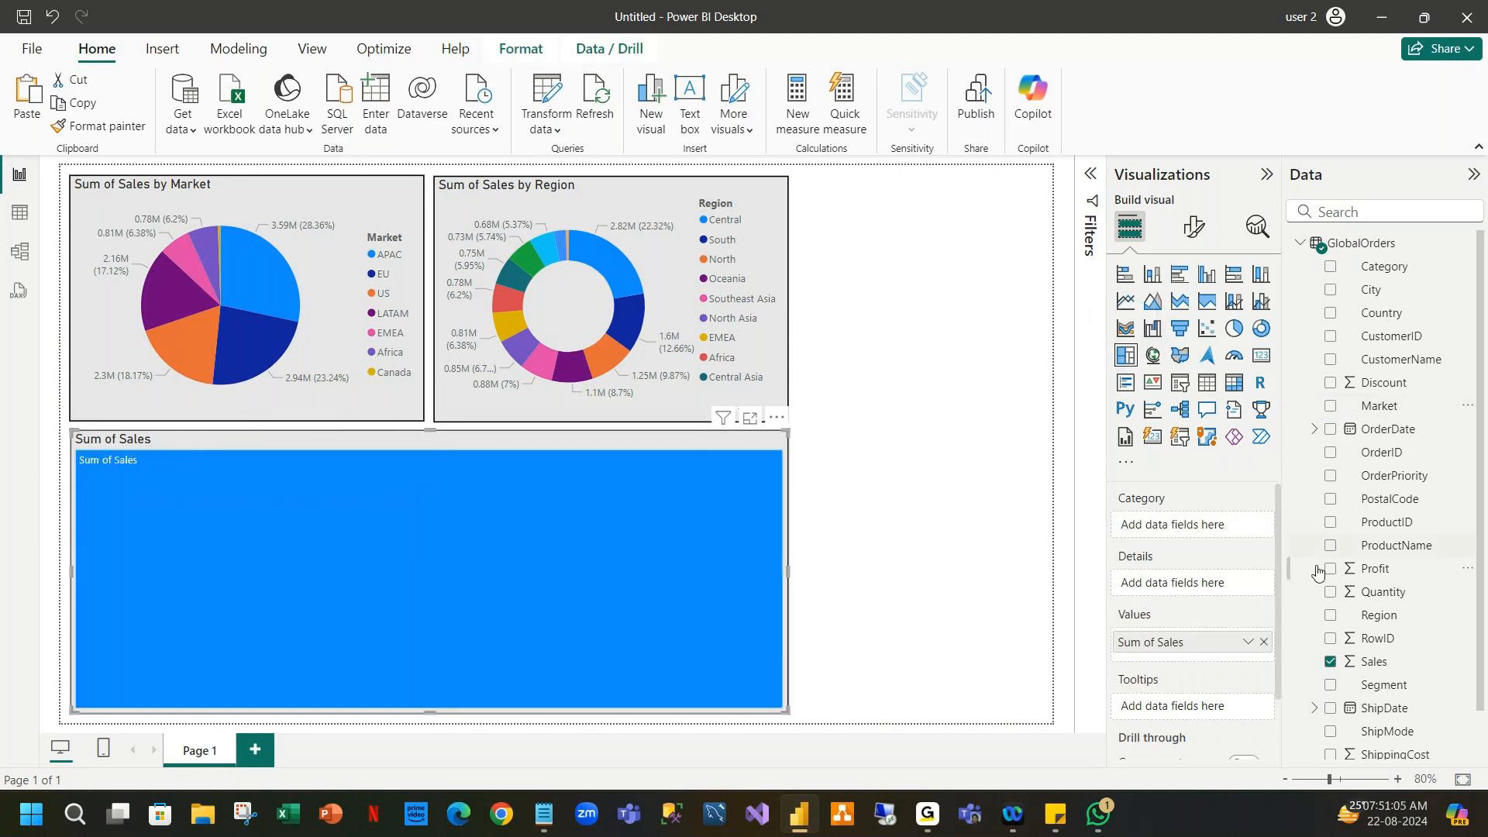
scroll(1330, 660, "down", 1)
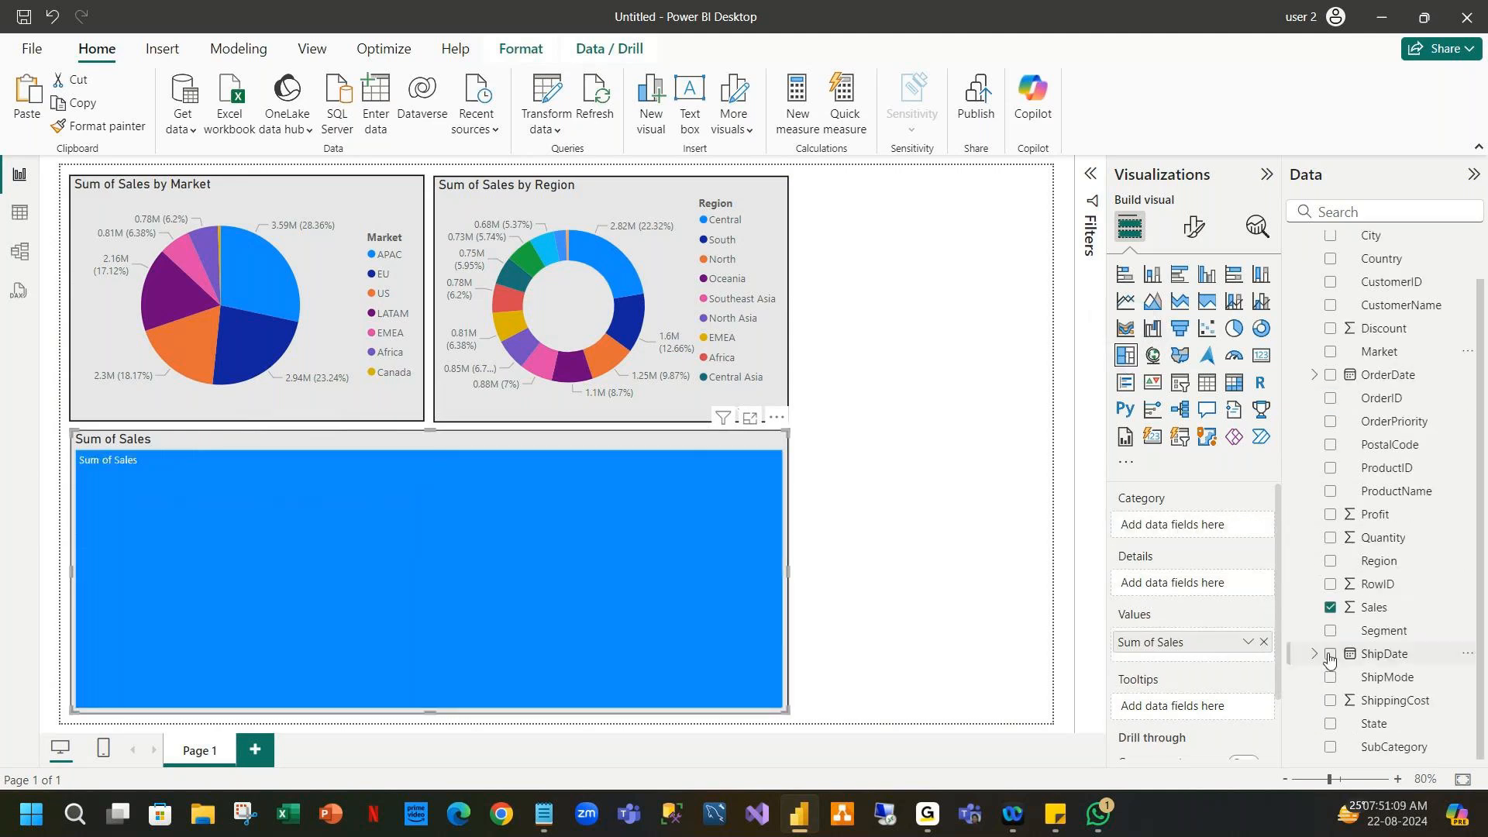
left_click(1331, 746)
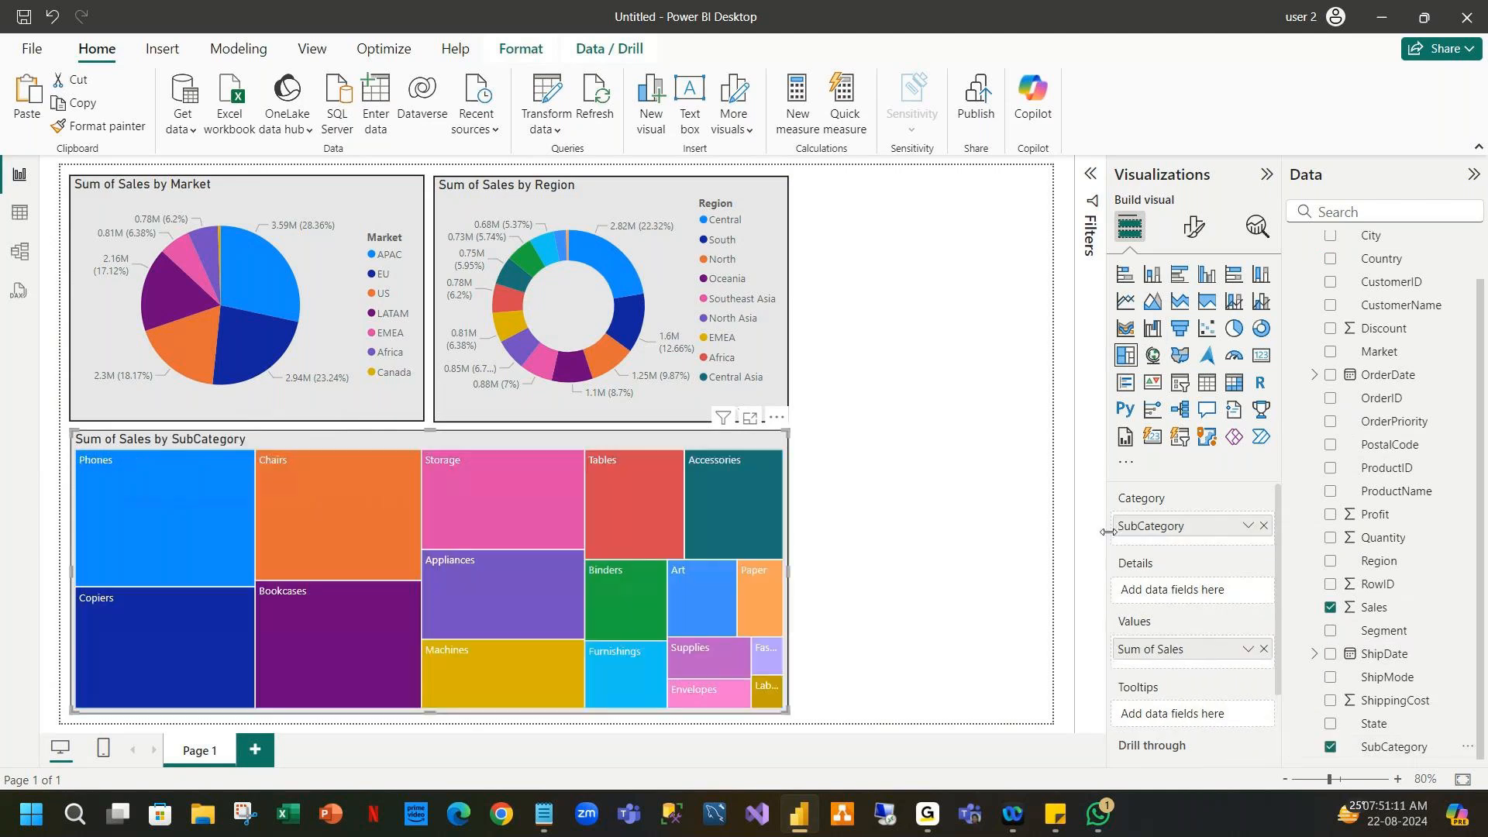
Add a slicer on the Market field in the empty space beside the donut chart, sized slightly narrower than the page edge.
left_click(939, 422)
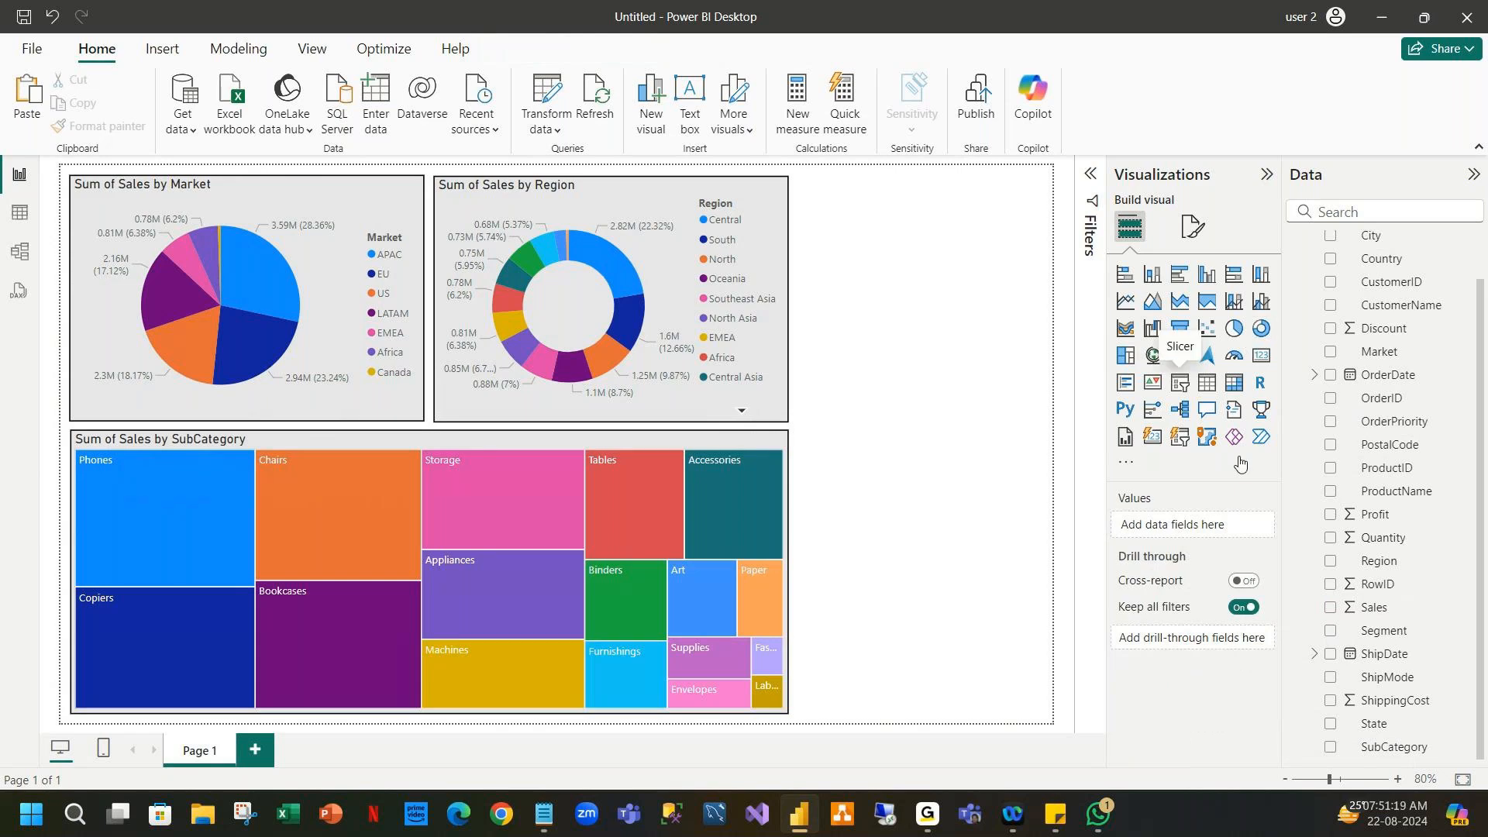
left_click(1179, 382)
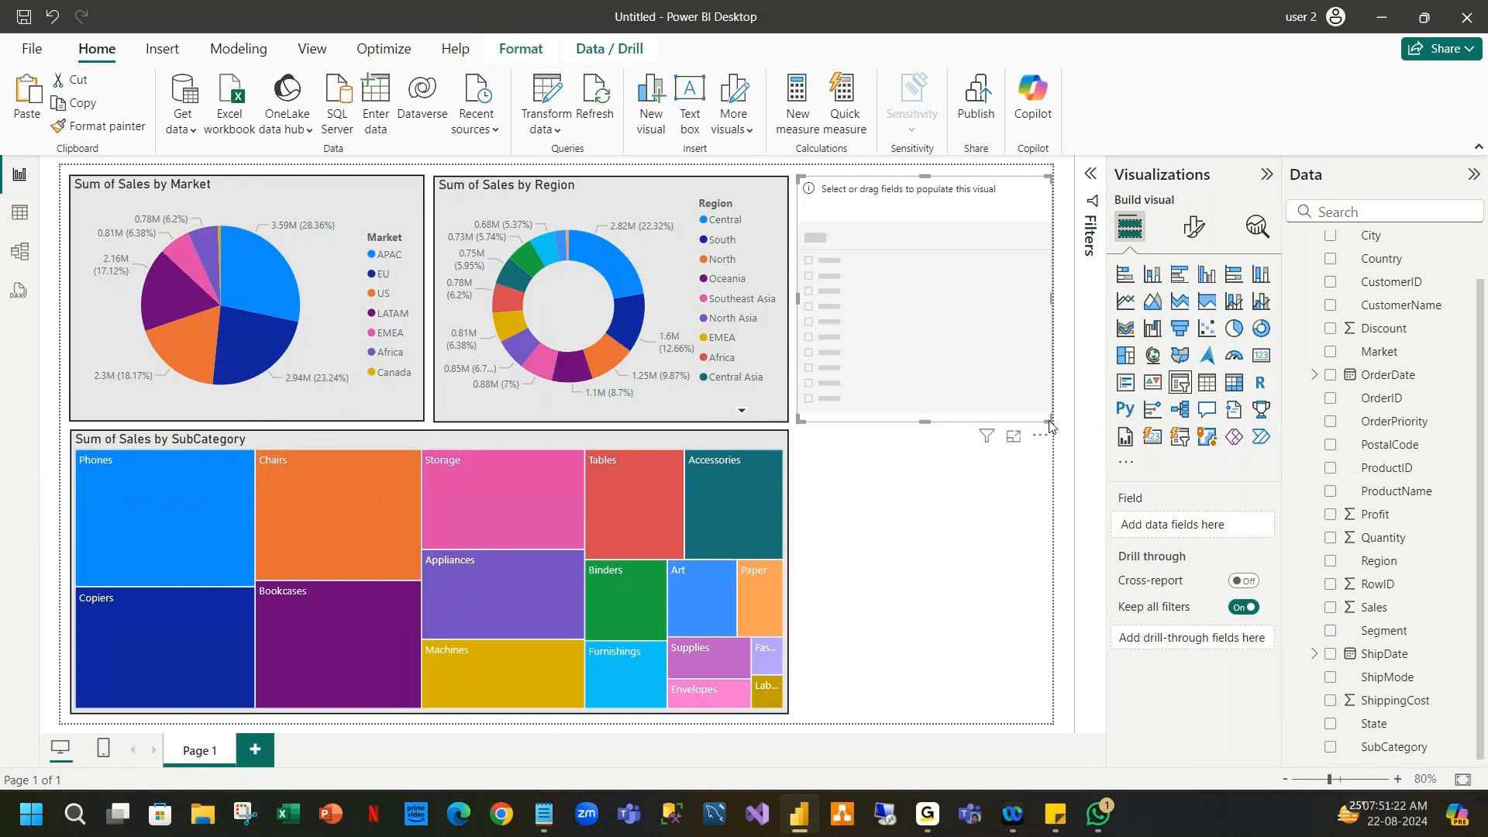
left_click_drag(1051, 425, 1034, 416)
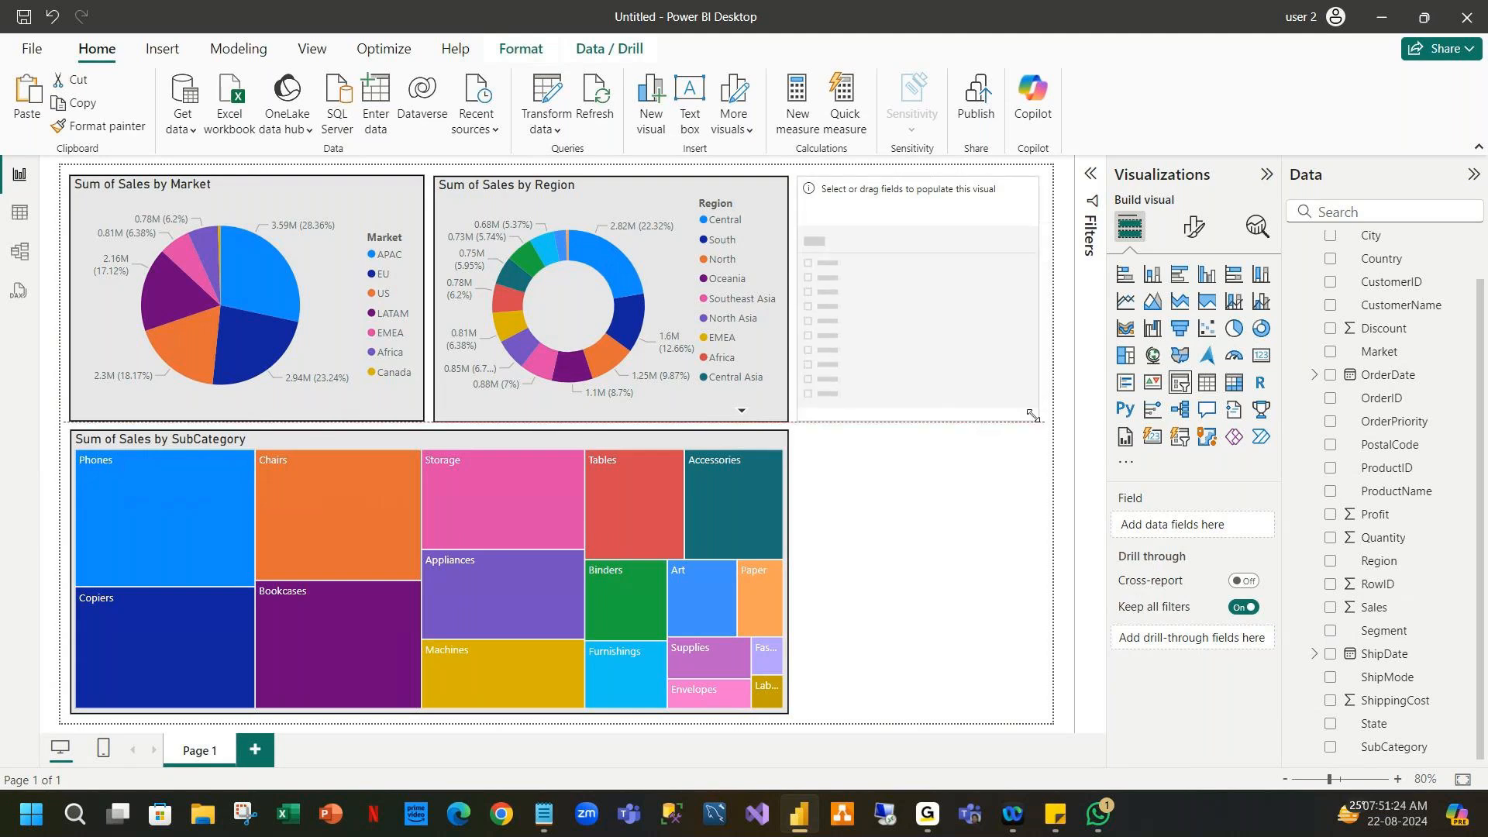
left_click(1347, 355)
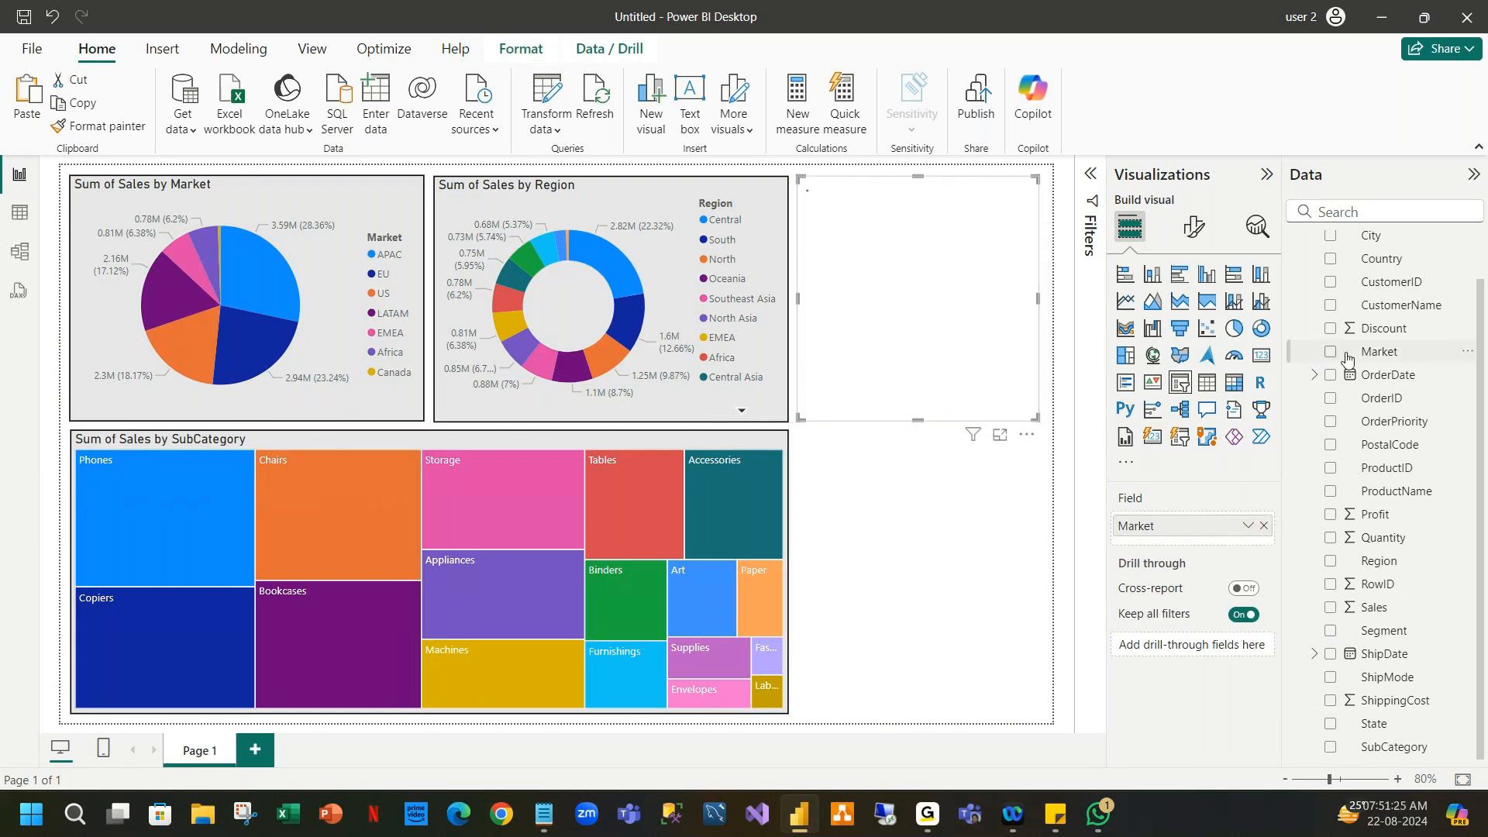
Copy the Region donut chart's formatting onto the Market slicer and narrow the slicer to fit its list of values.
left_click(551, 192)
left_click(98, 127)
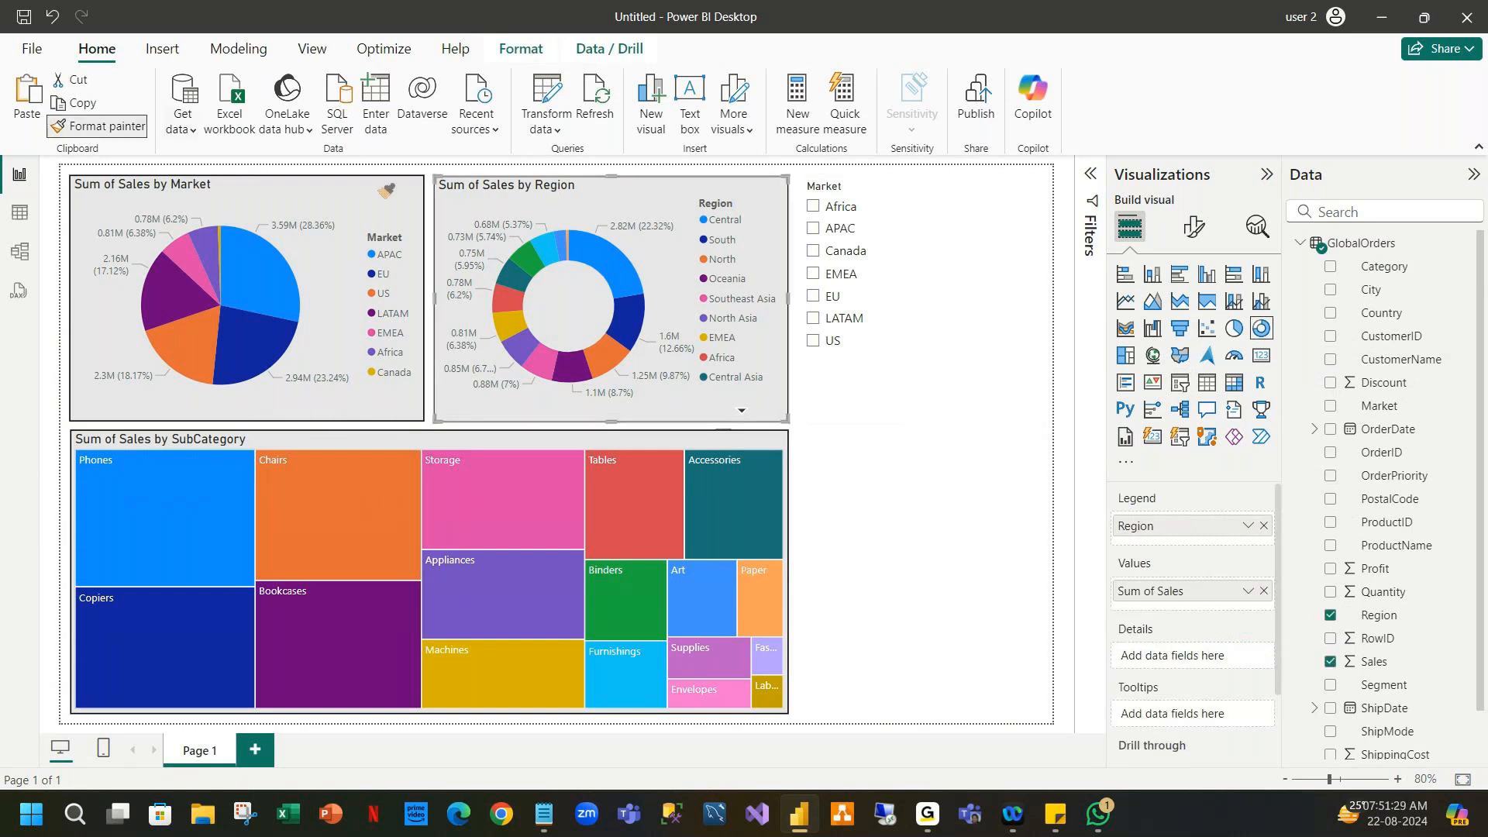
left_click(816, 231)
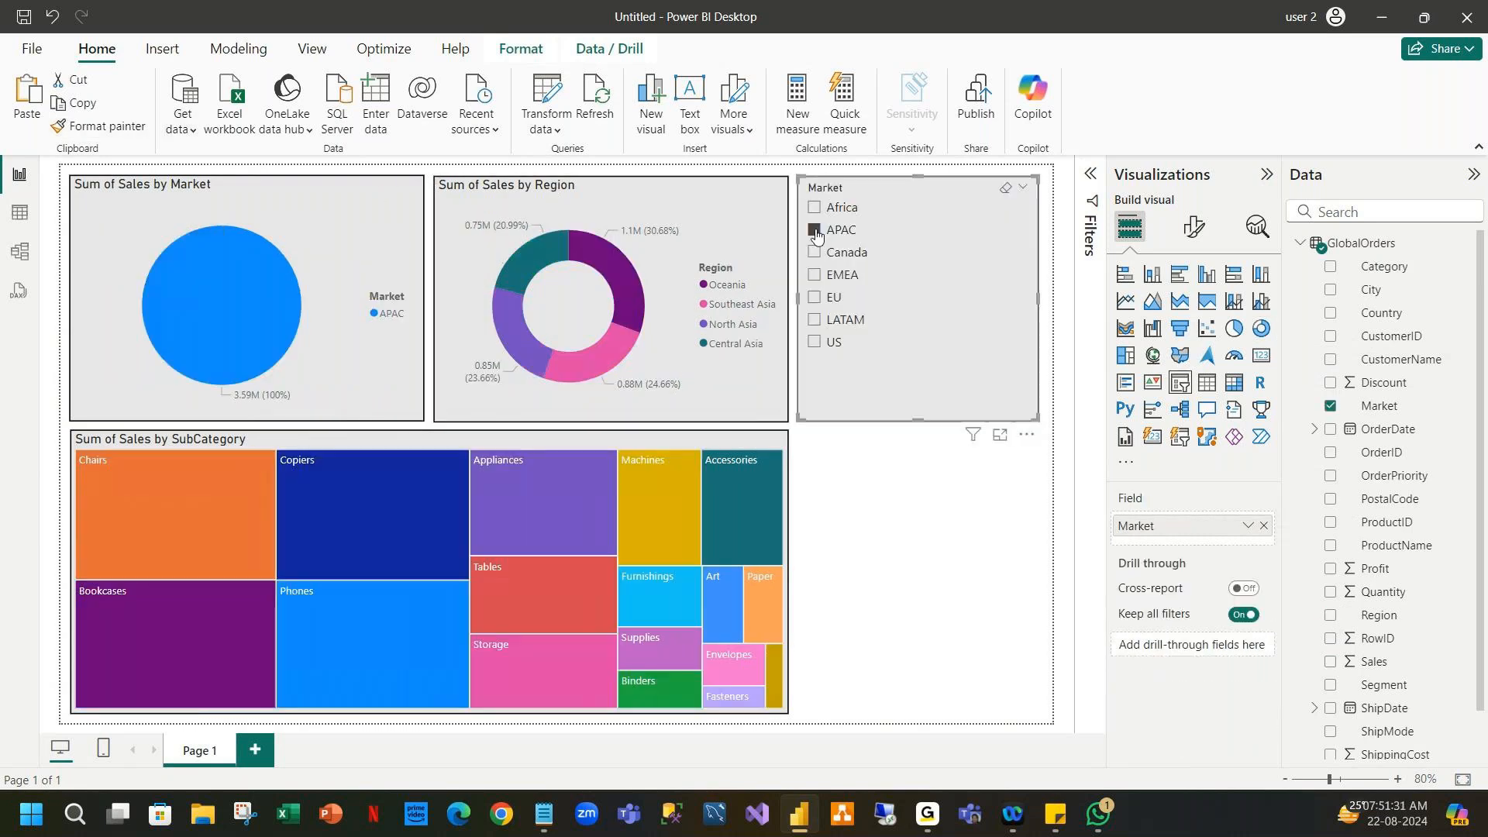
left_click(815, 230)
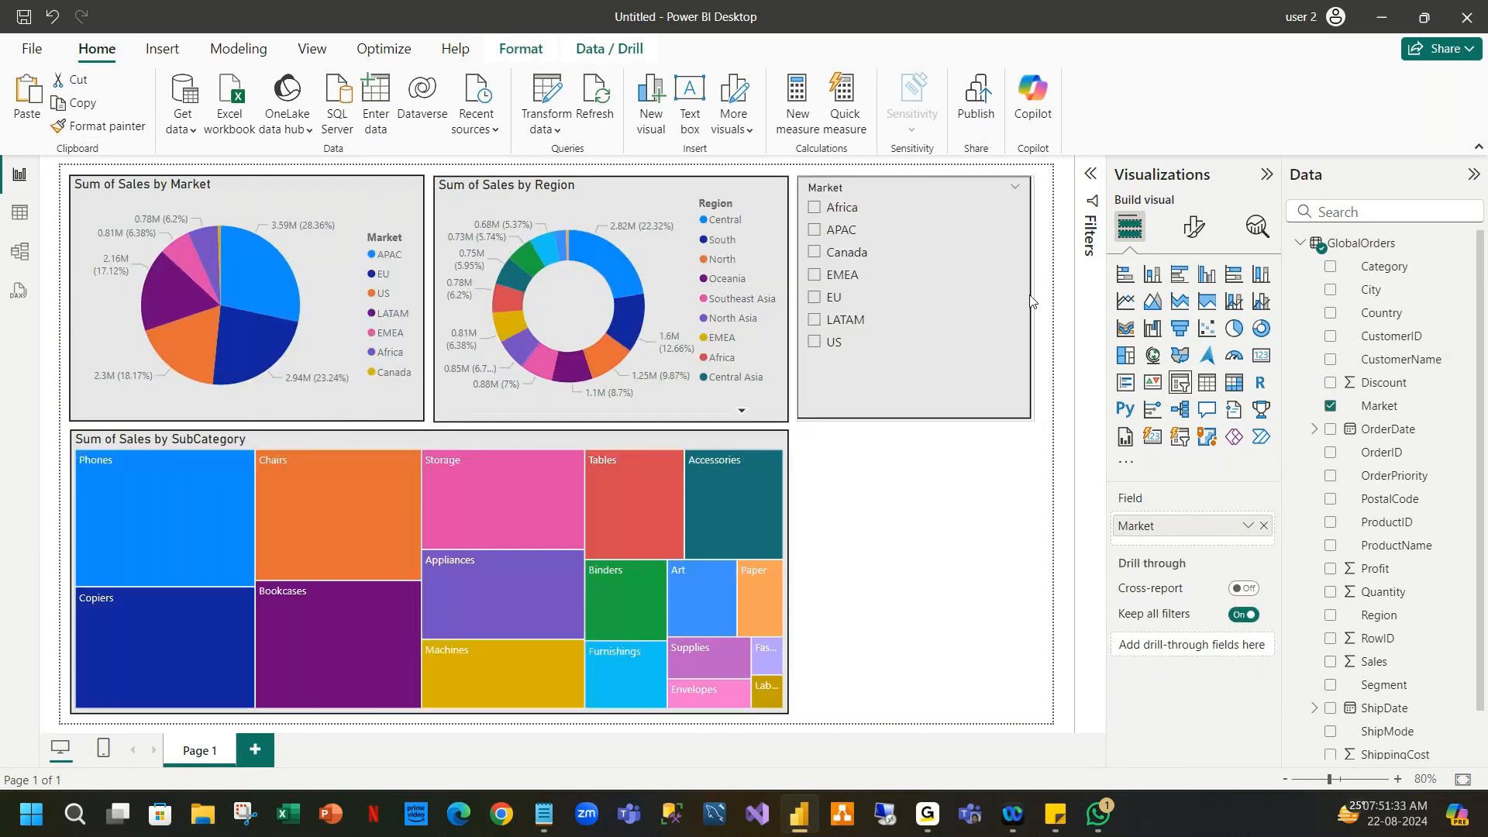
left_click_drag(1030, 301, 899, 303)
left_click(976, 595)
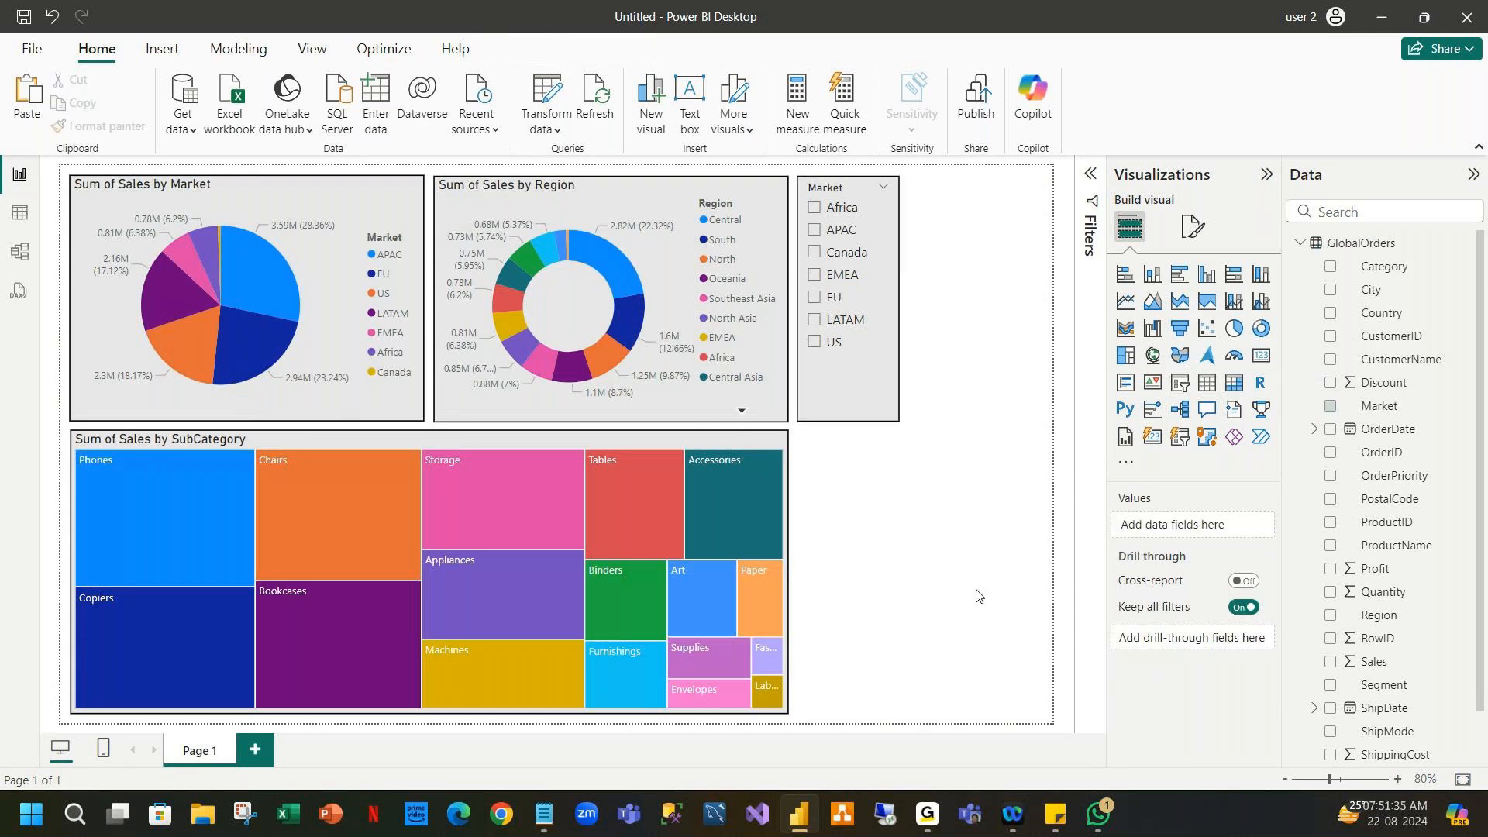
Test the Market slicer by filtering the report to Canada and to APAC, and clear the selection.
left_click(816, 254)
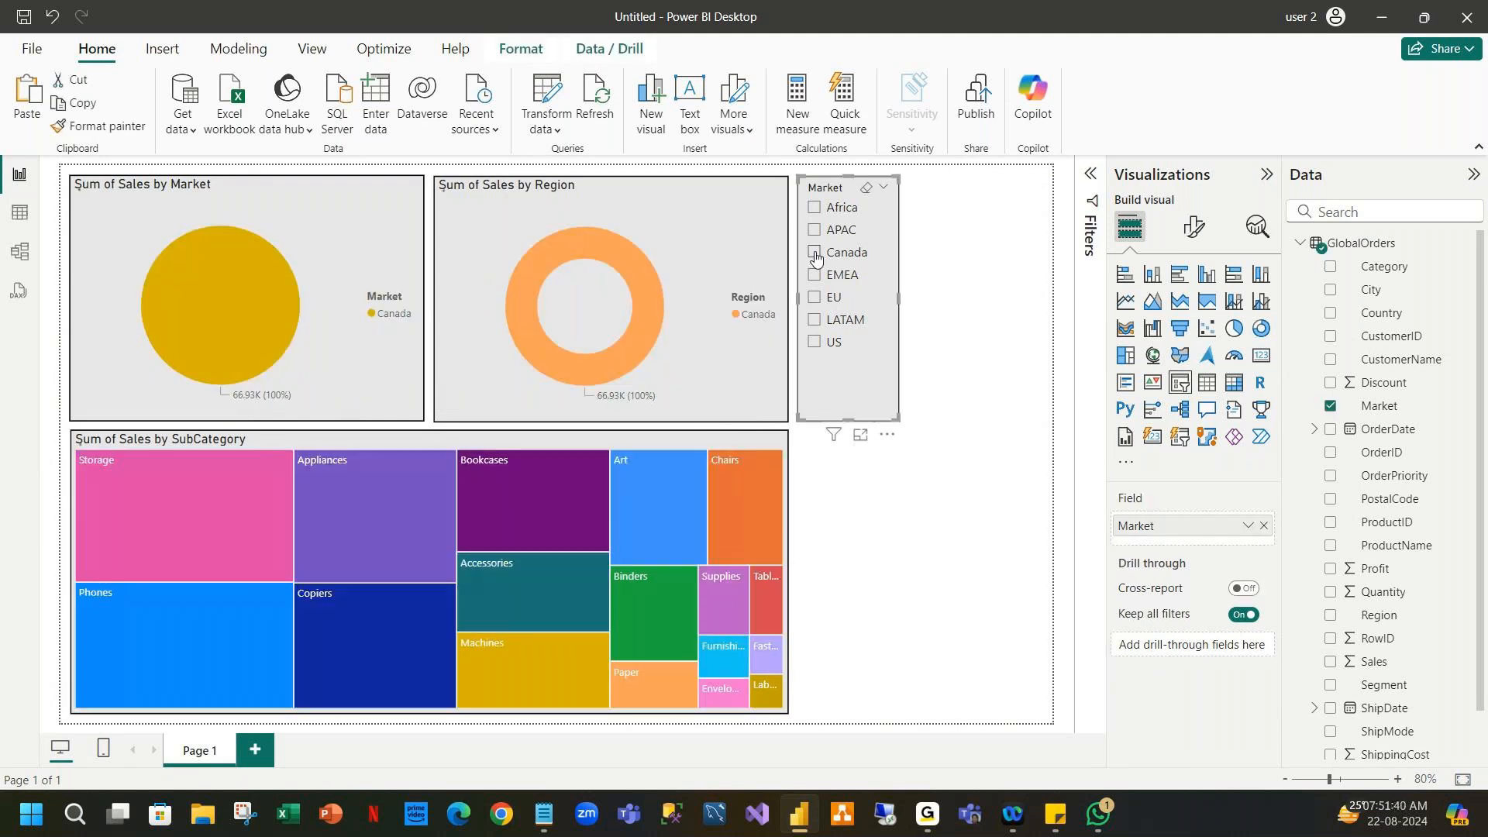
left_click(816, 231)
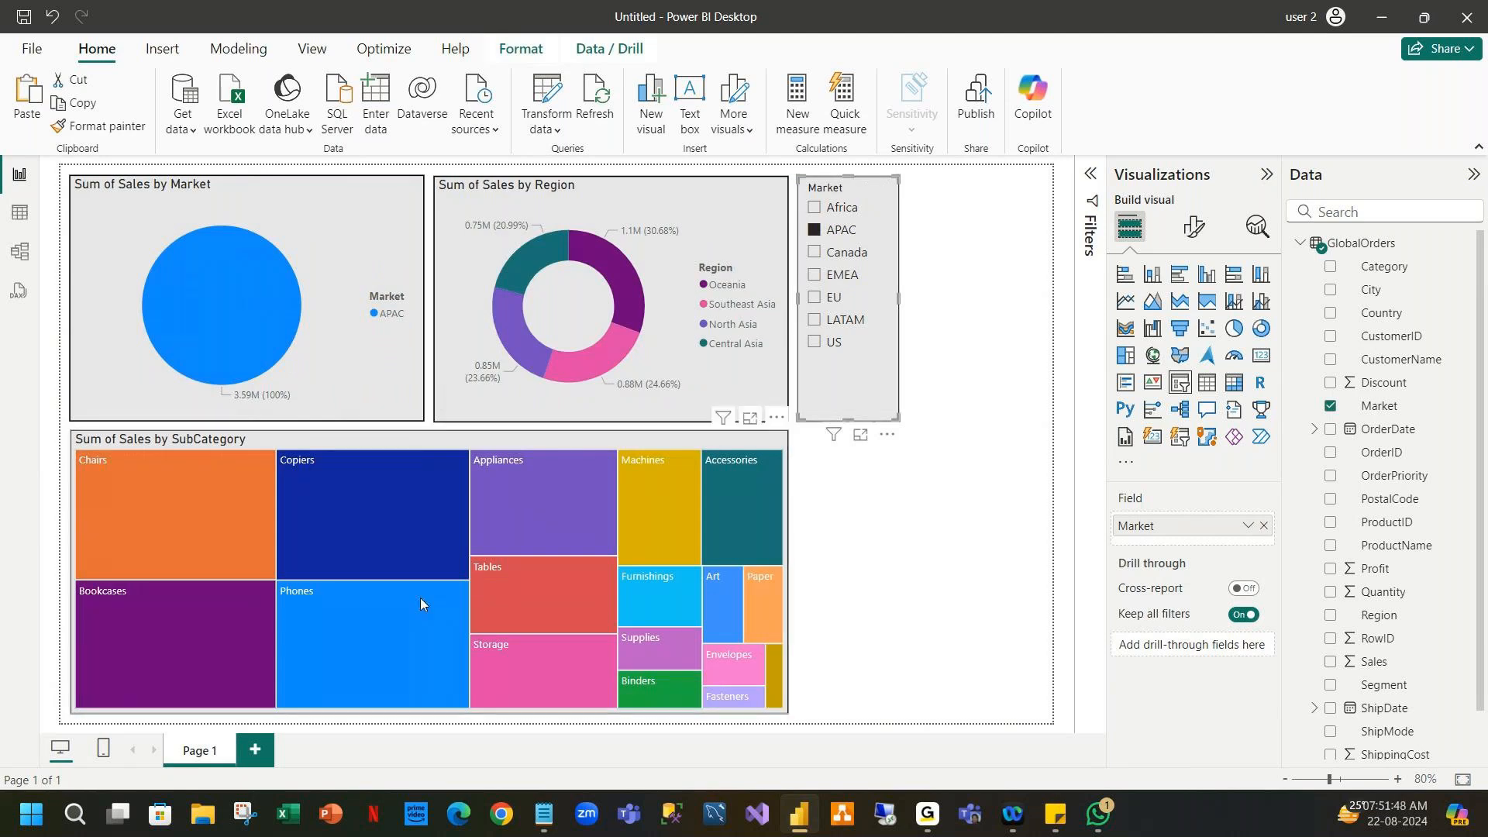
left_click(965, 487)
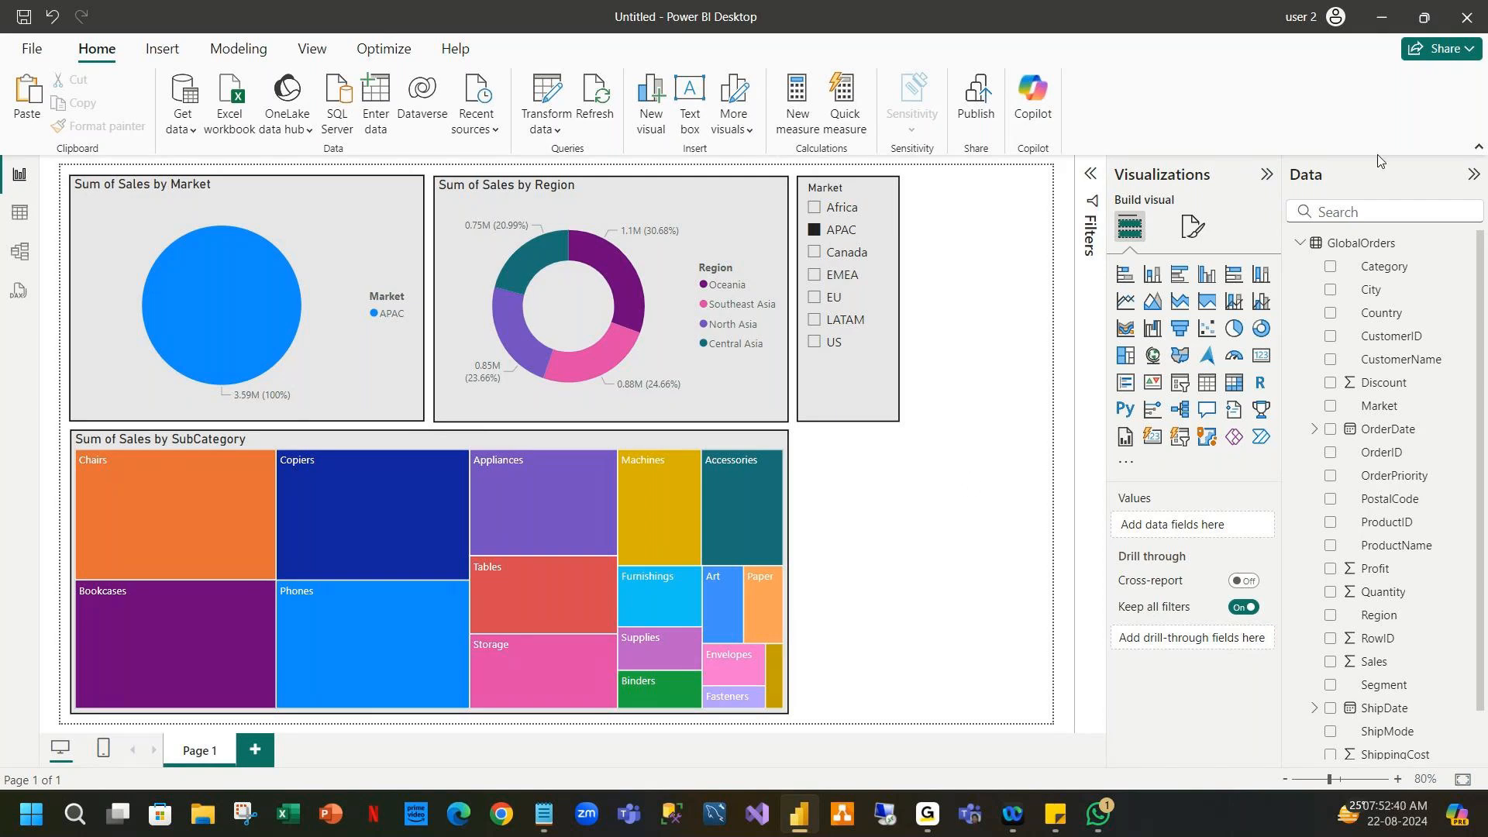
left_click(1298, 244)
left_click(1298, 244)
left_click(608, 184)
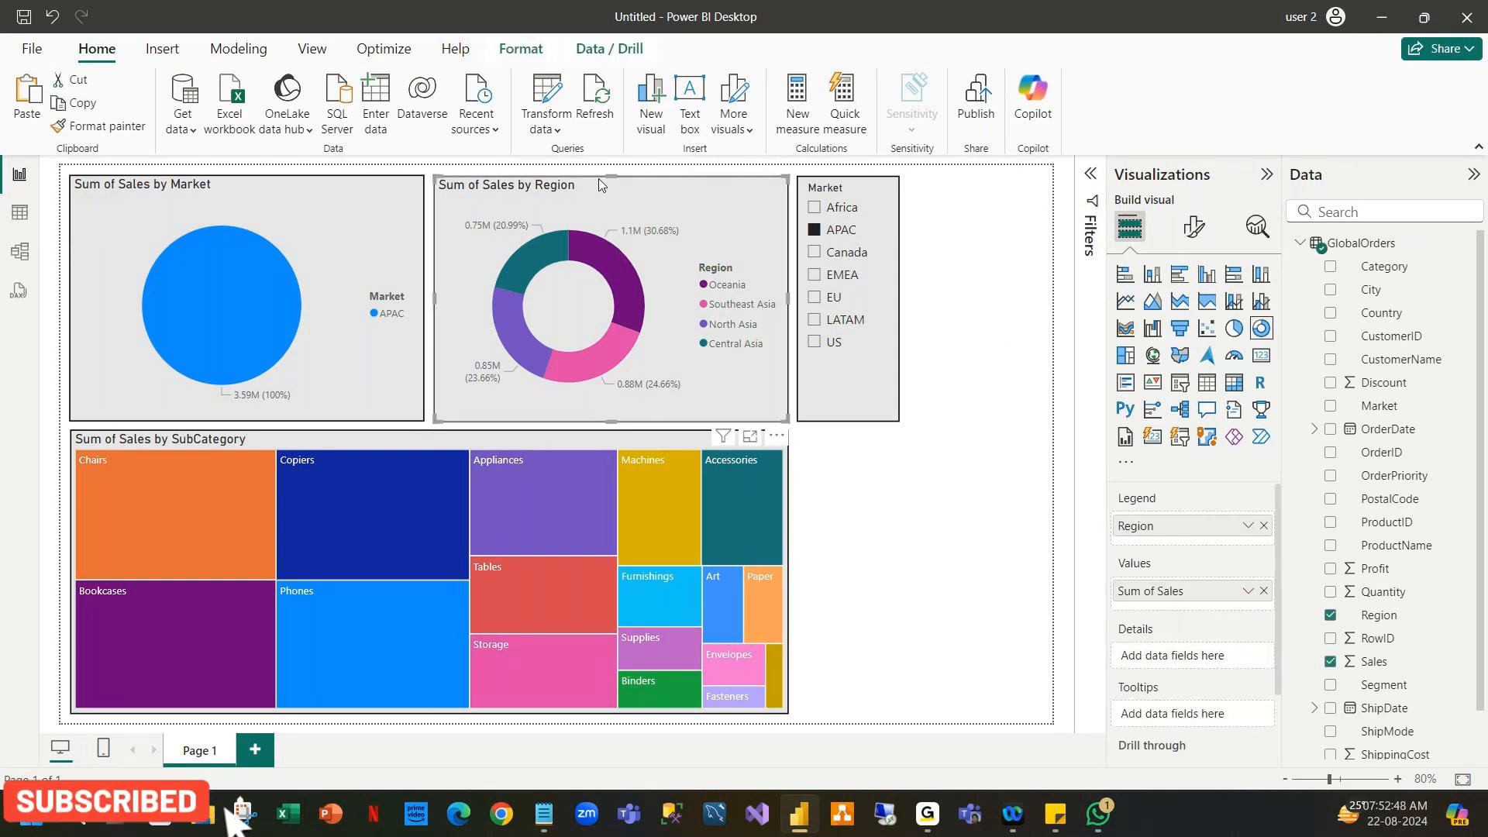
left_click(827, 232)
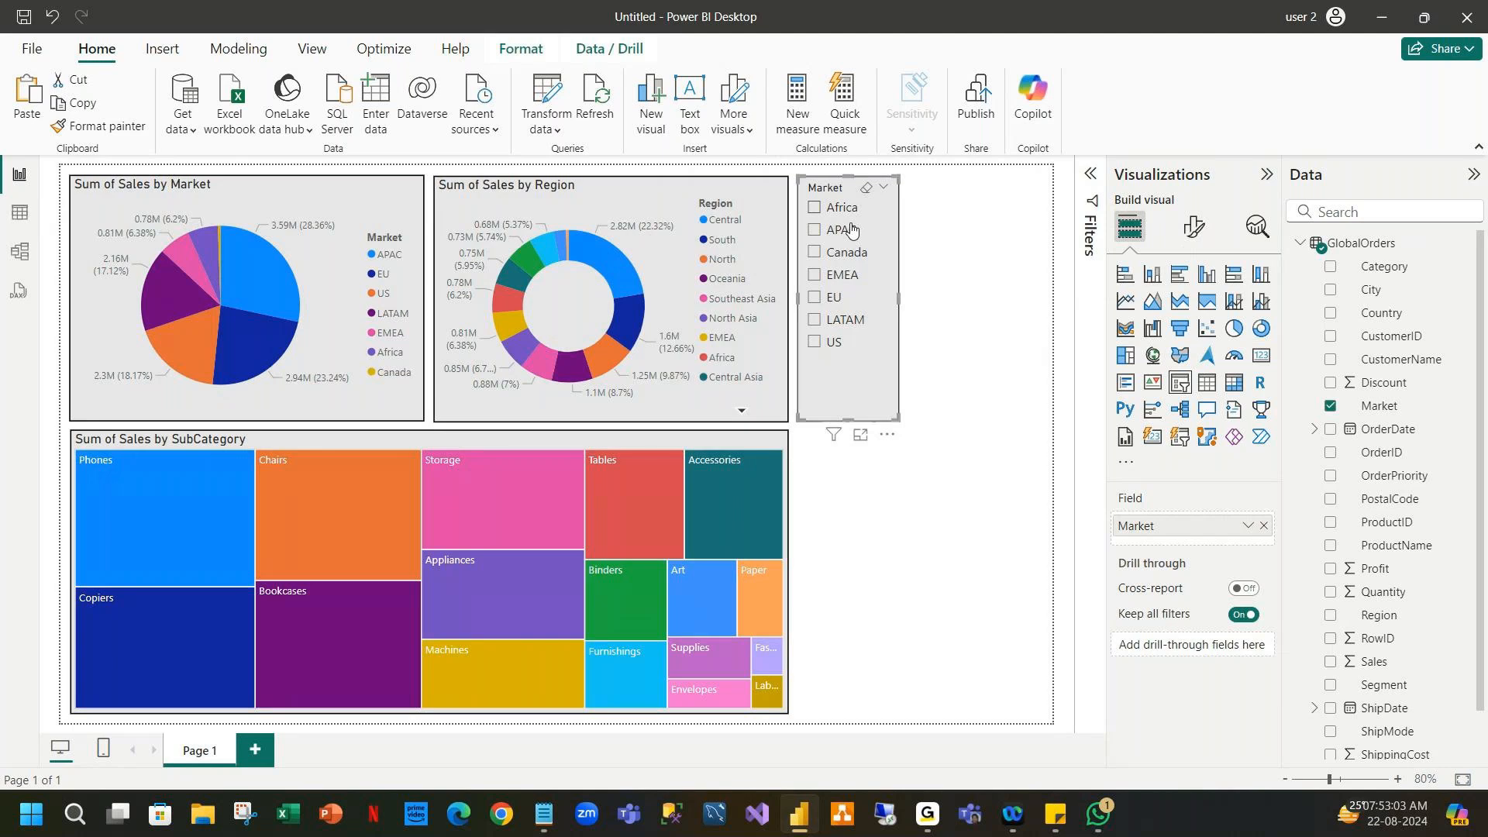
left_click(240, 197)
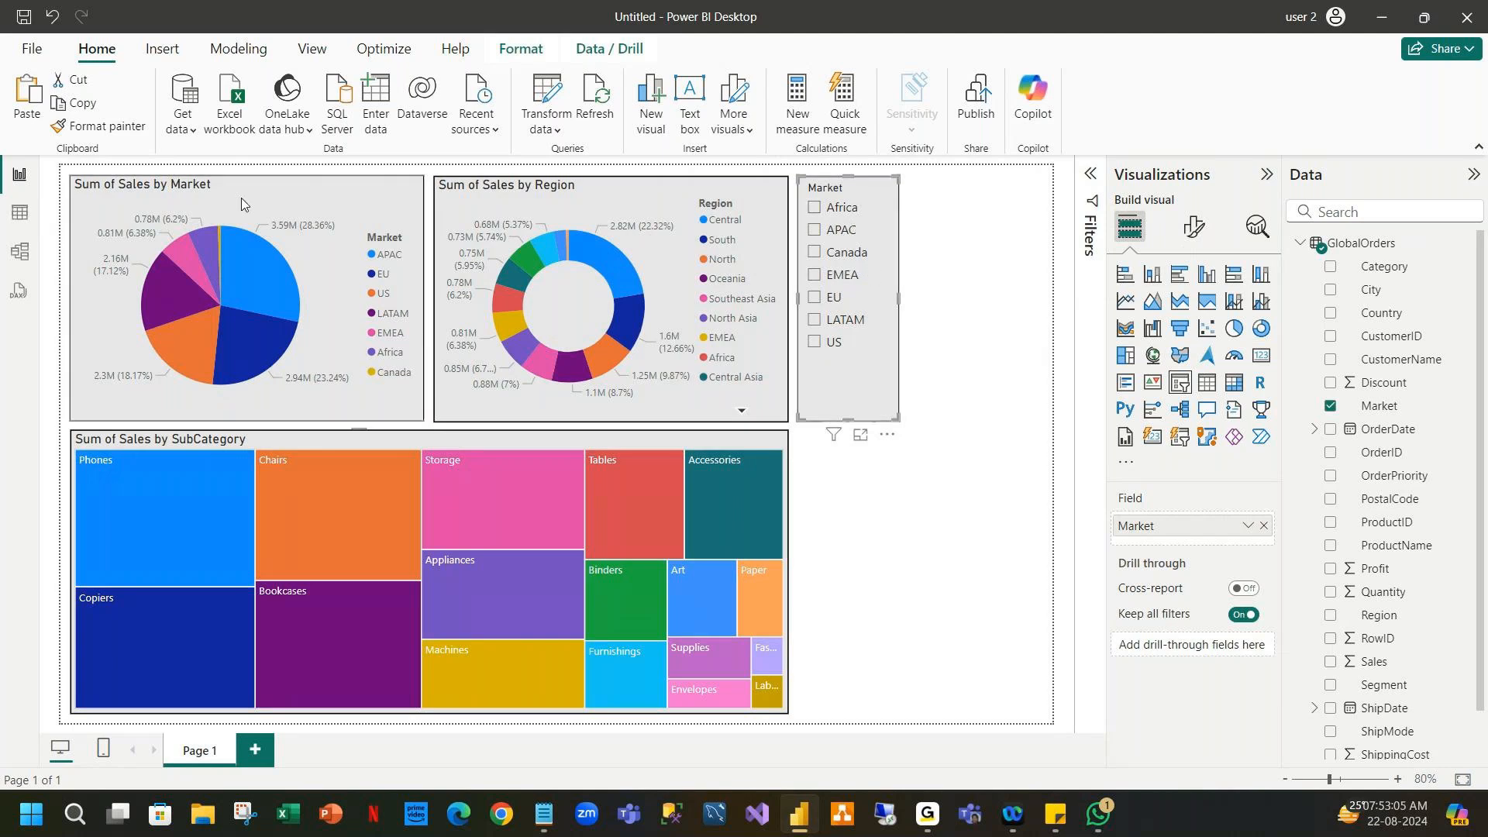
Add a calculated column Mareketnew = UPPER(GlobalOrders[Market]) to the GlobalOrders table and check its list of distinct values.
left_click(26, 211)
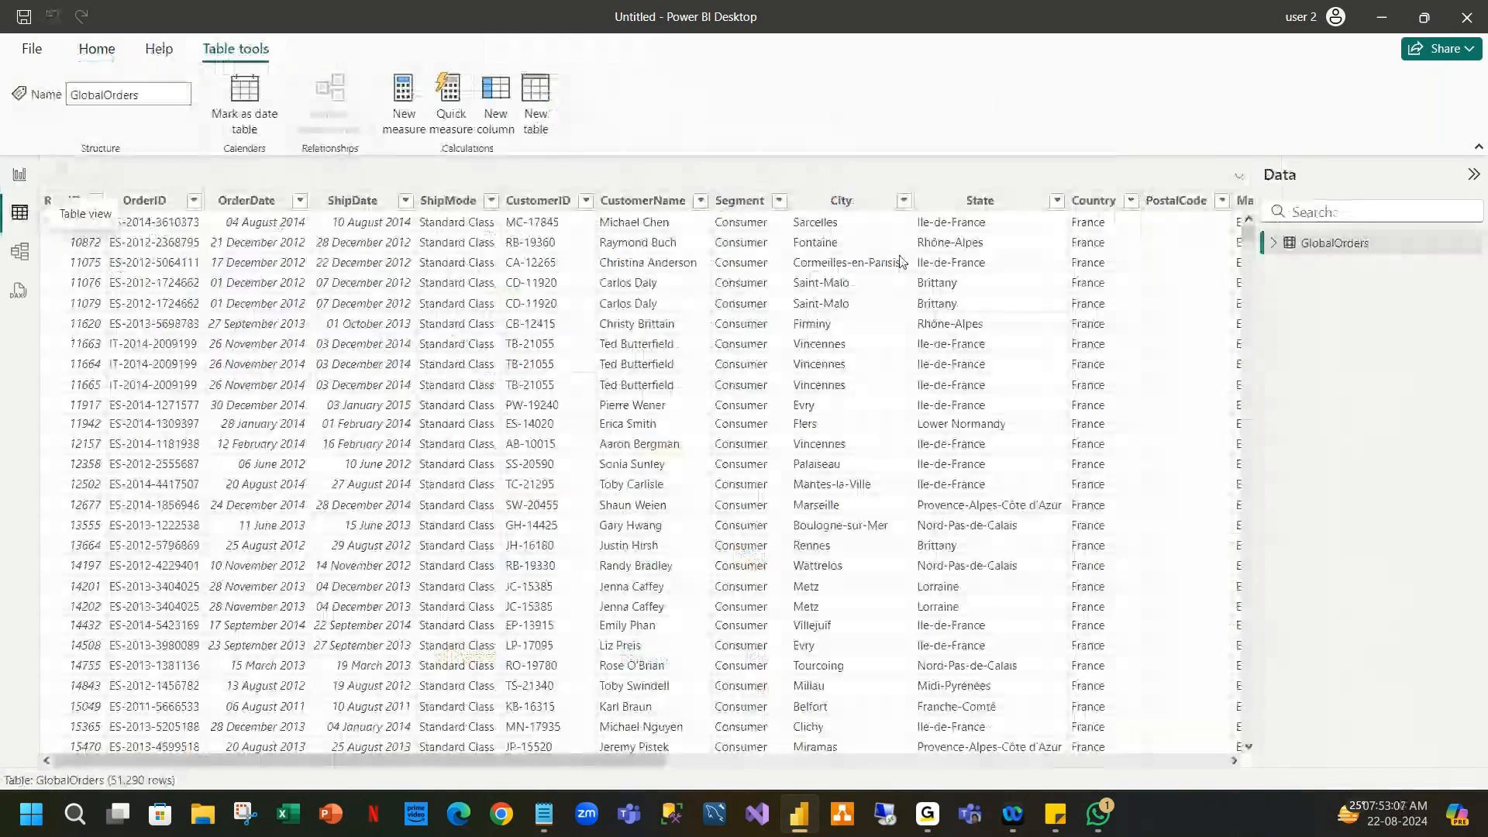
scroll(899, 261, "right", 10)
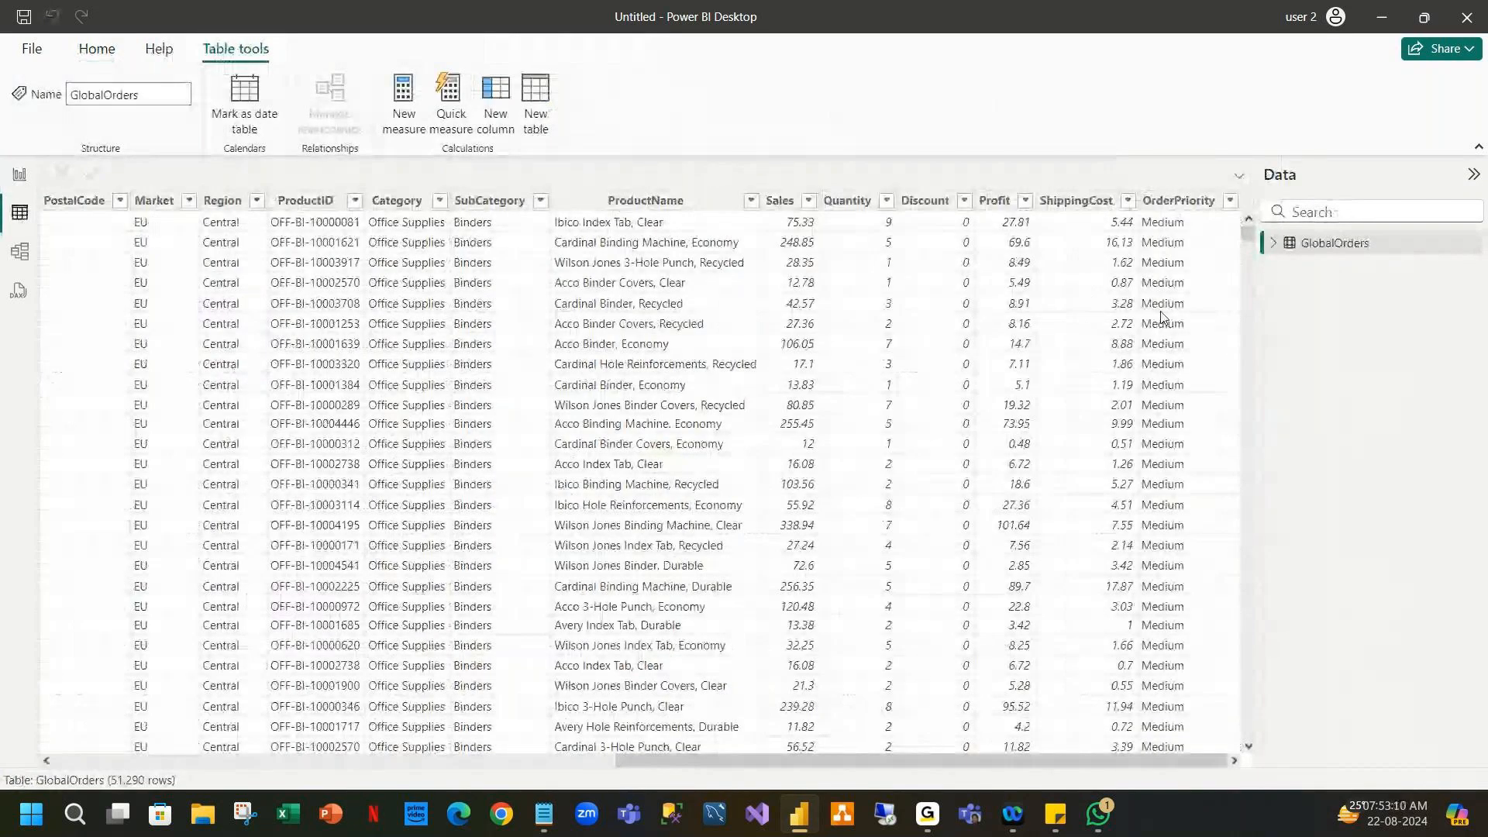
left_click(507, 90)
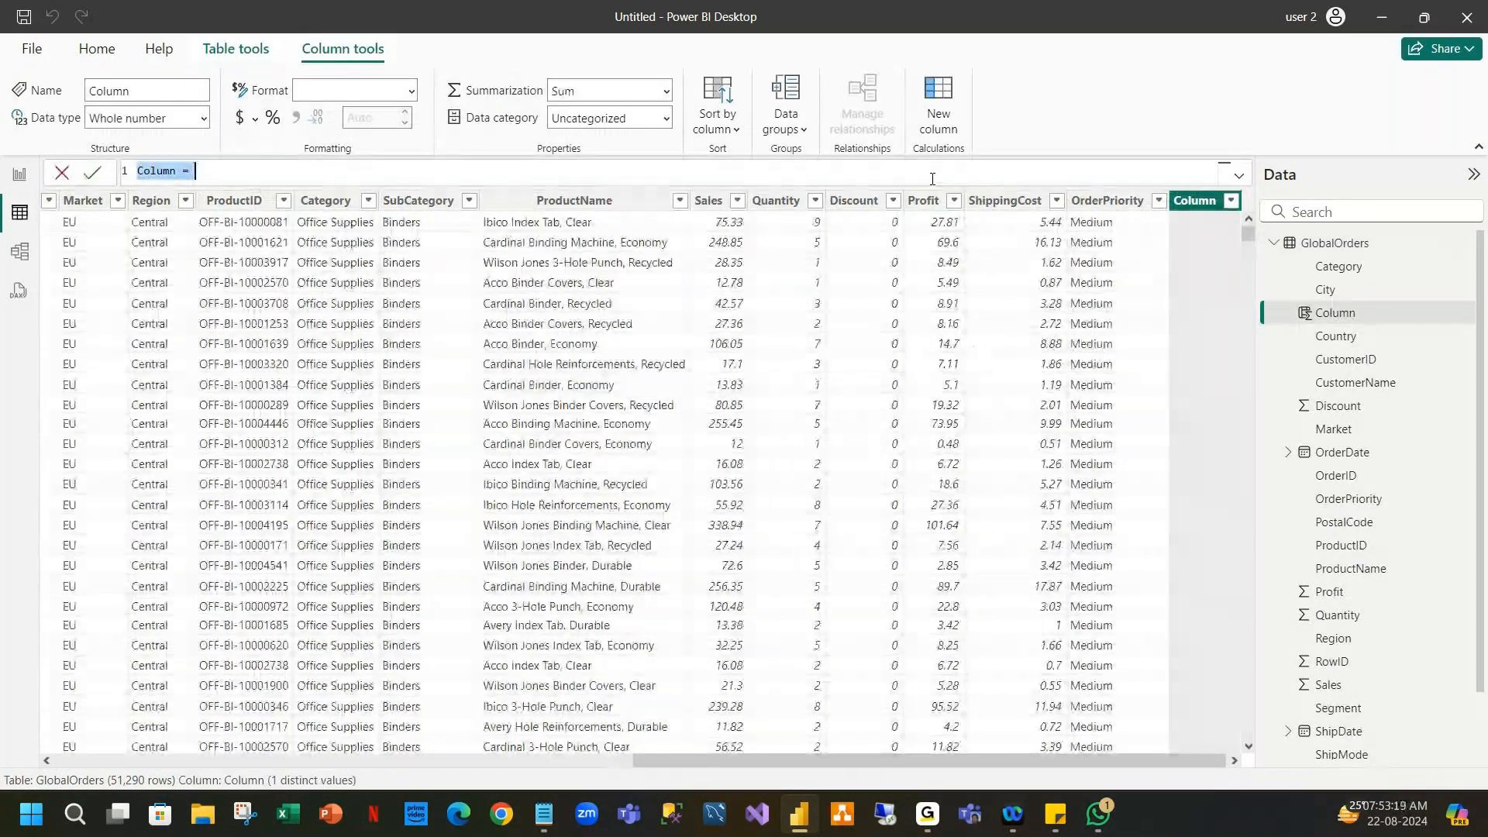
type("Mareketne")
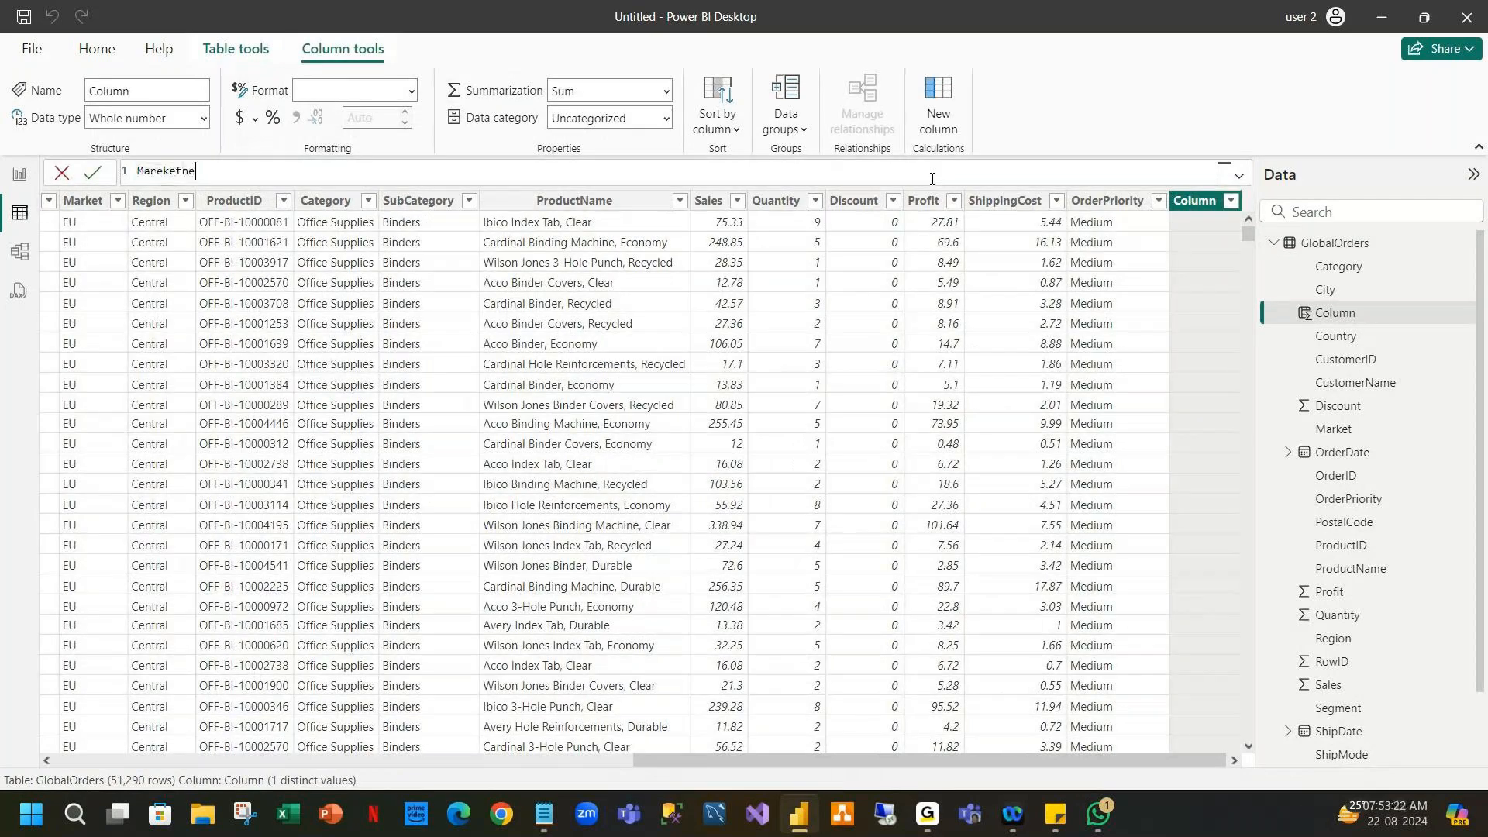
type("w =")
scroll(890, 170, "up", 2)
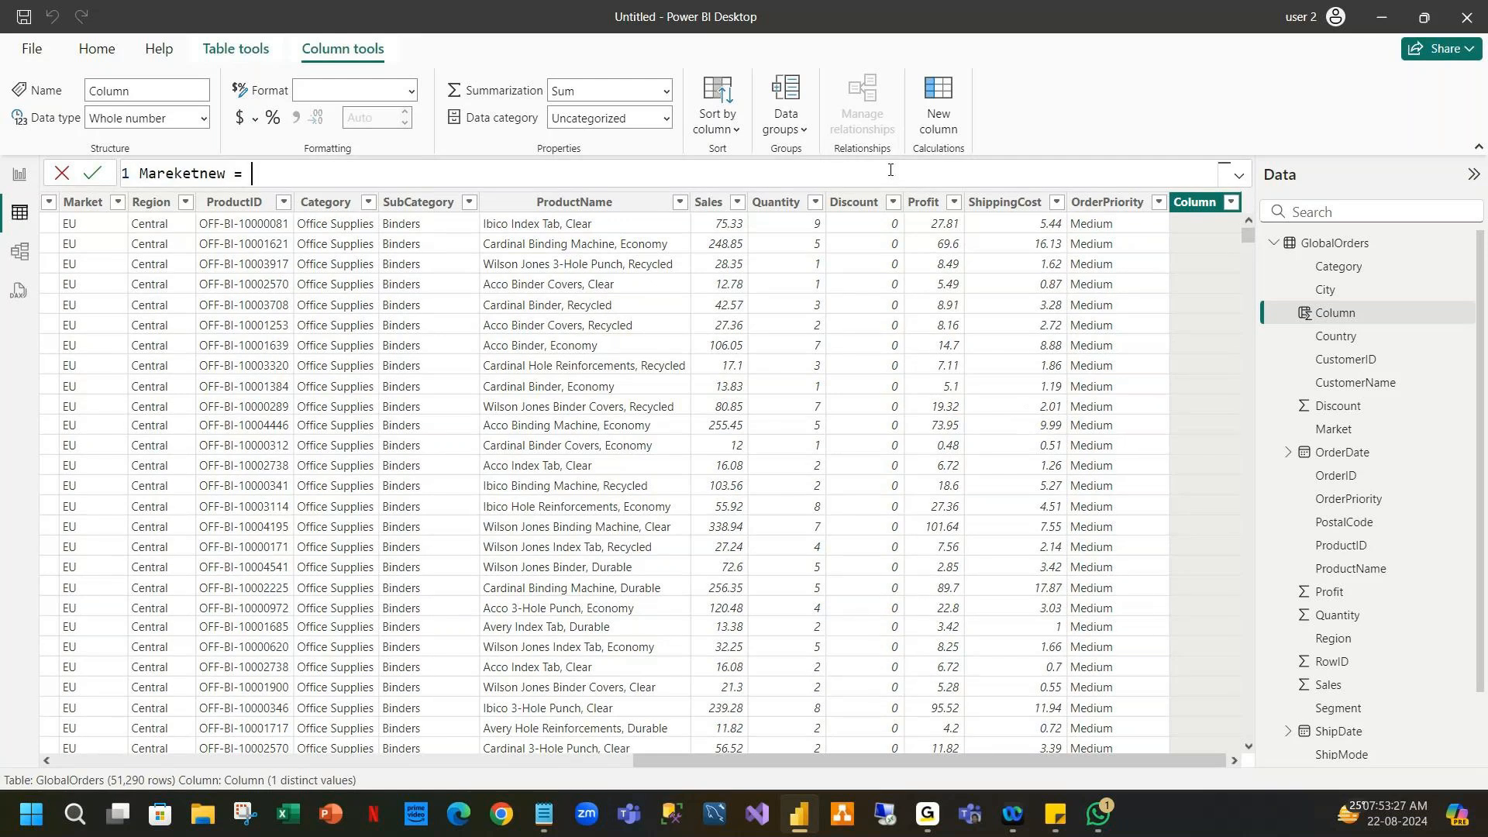
type("upper")
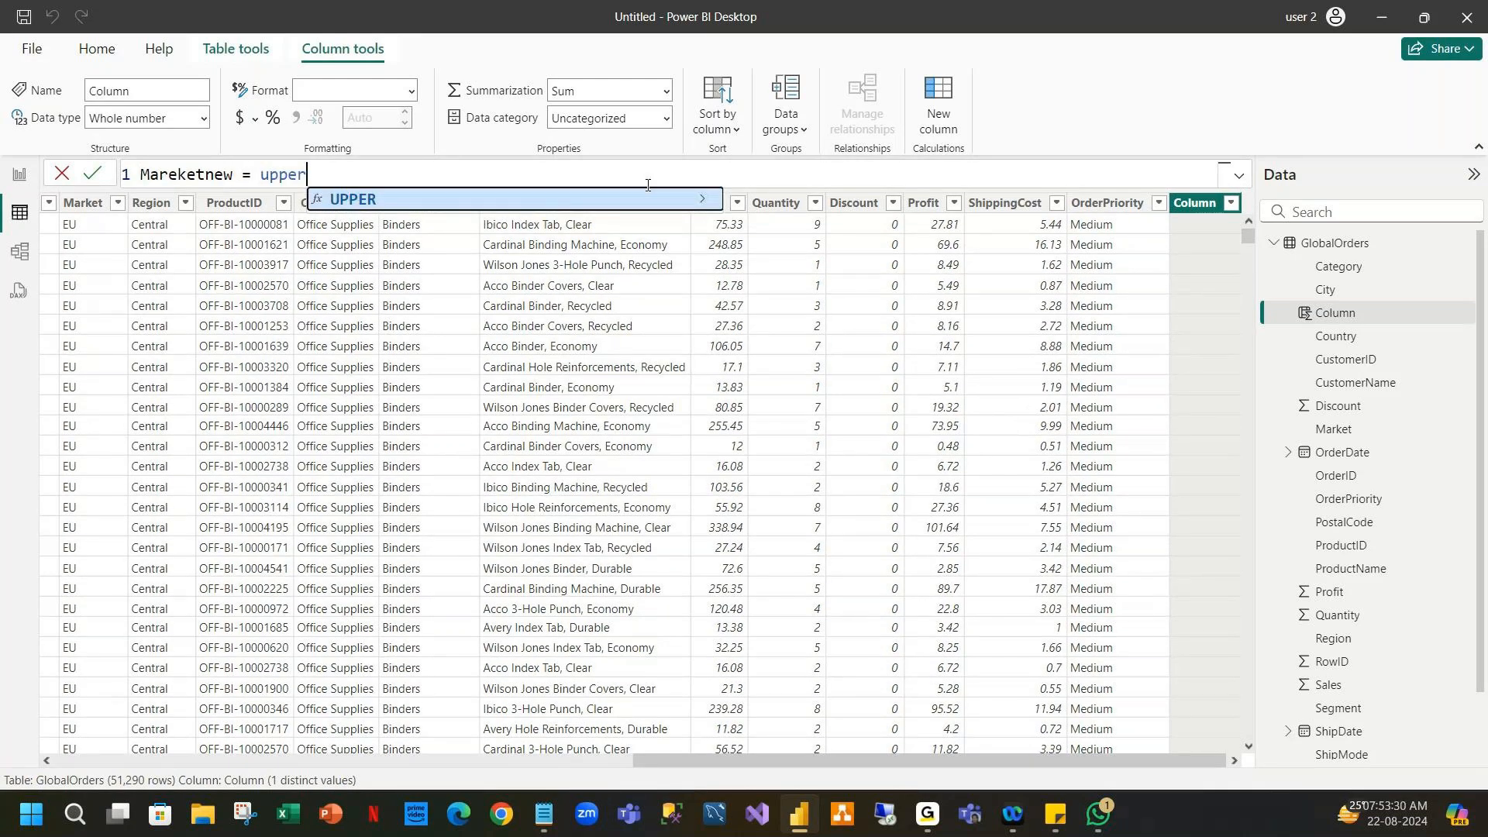
left_click(637, 199)
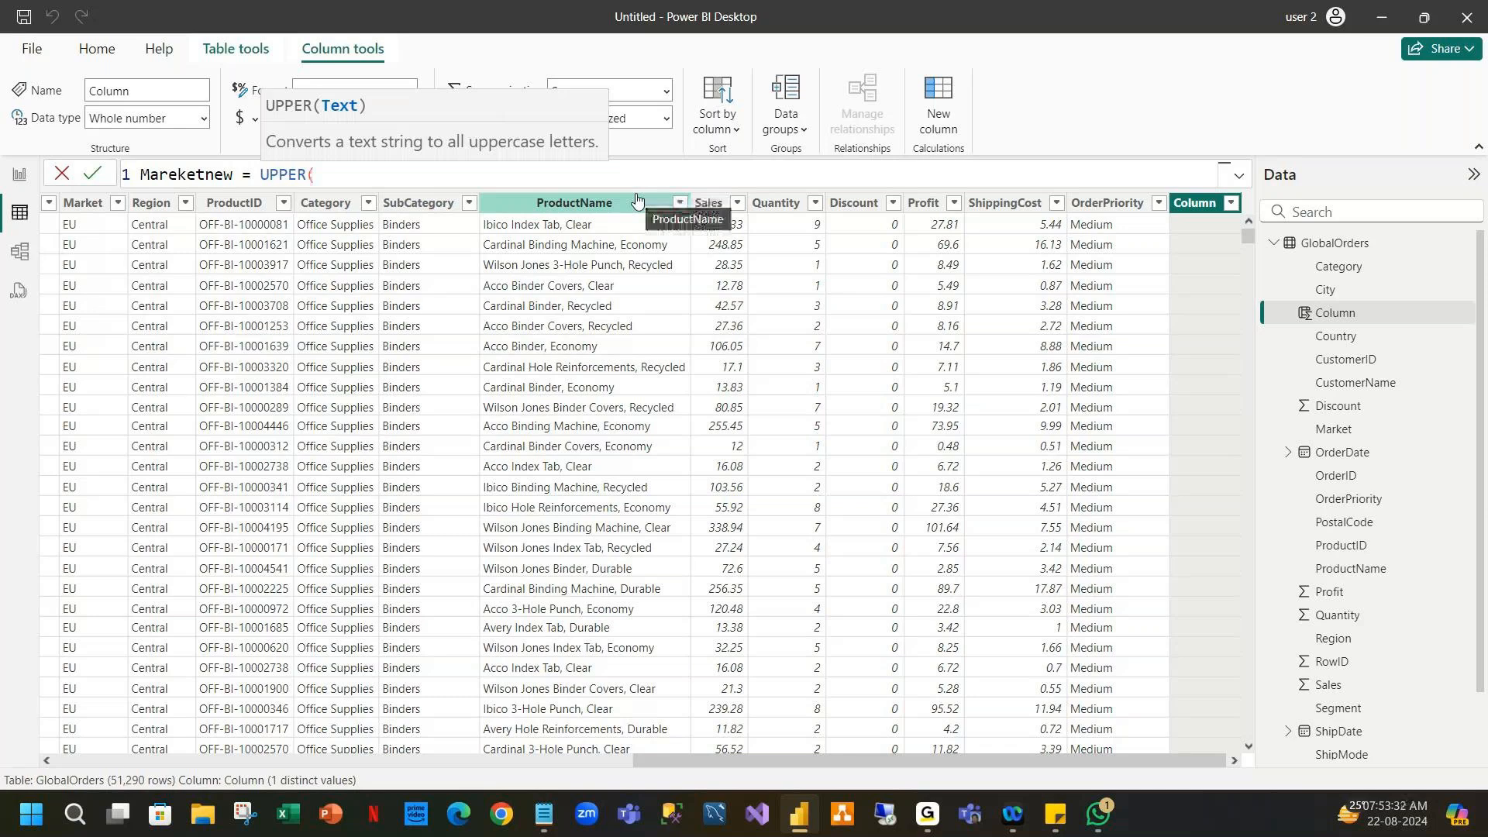
type("GlobalOrders[Market]")
left_click(618, 204)
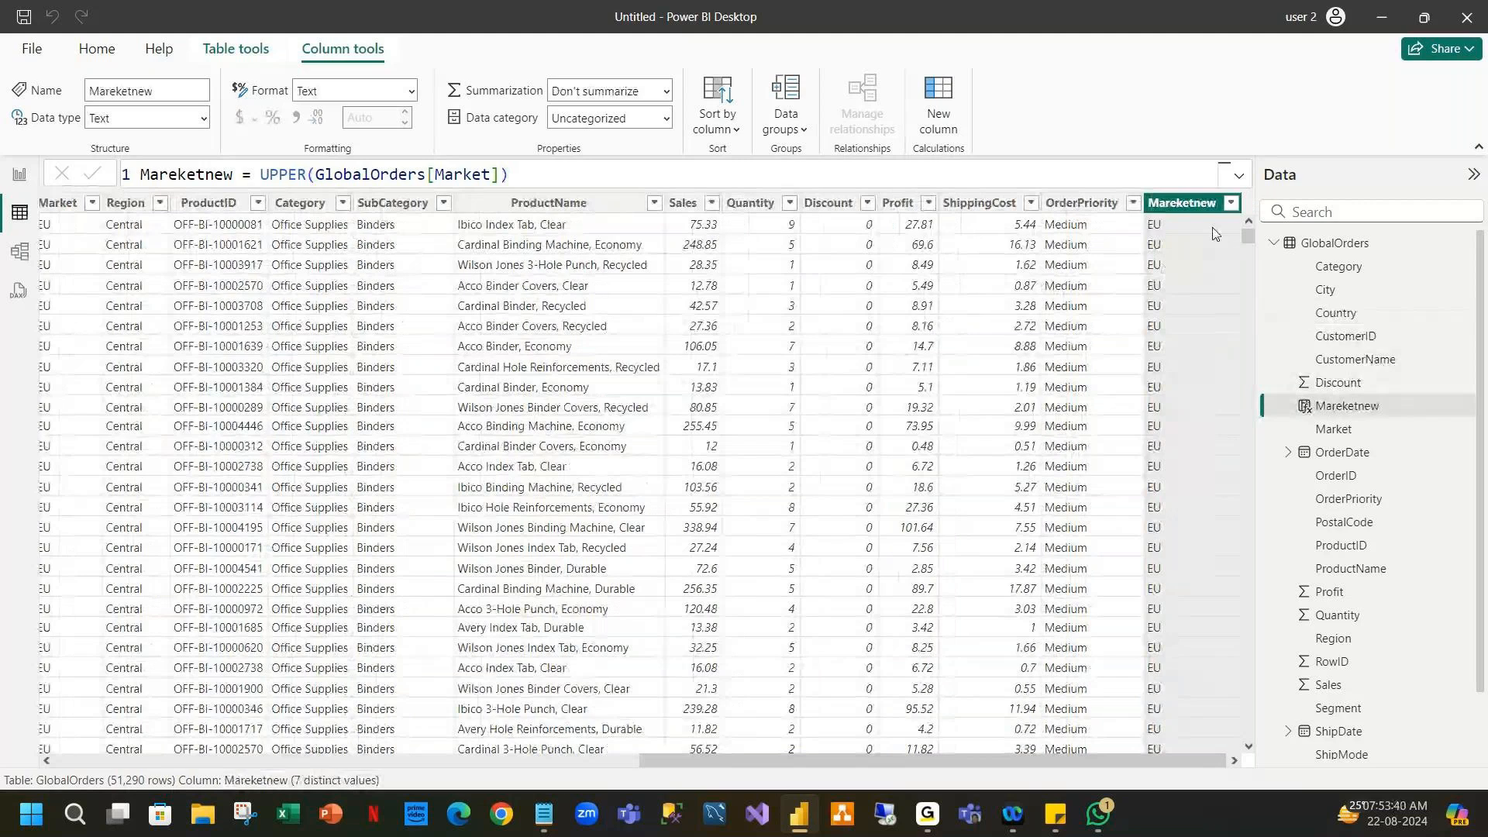
left_click(1230, 203)
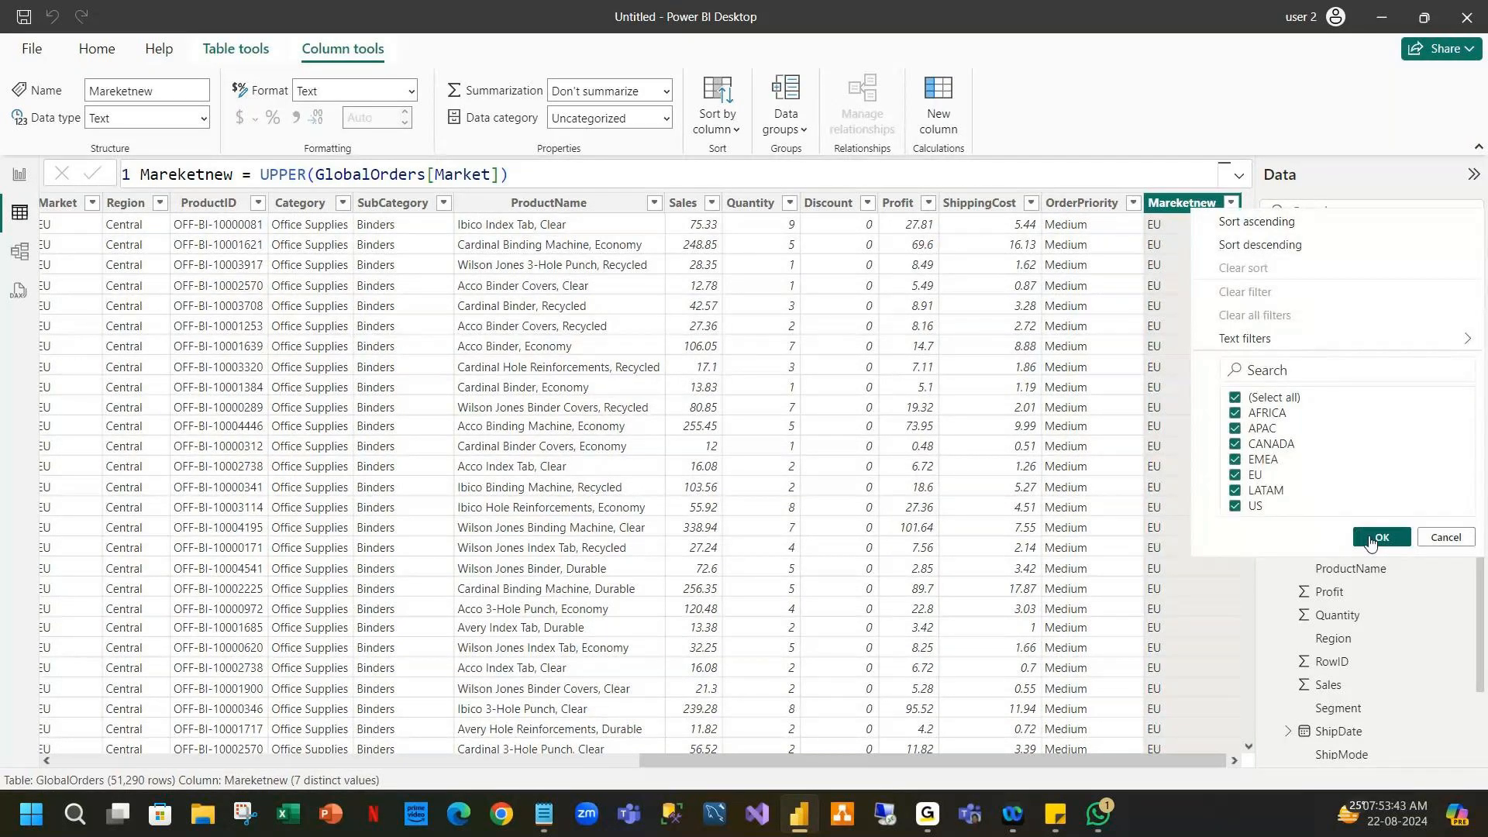
left_click(1370, 543)
Re-enter the UPPER function name in the Mareketnew column formula using the autocomplete suggestion.
left_click(309, 178)
key("BackSpace")
key("BackSpace")
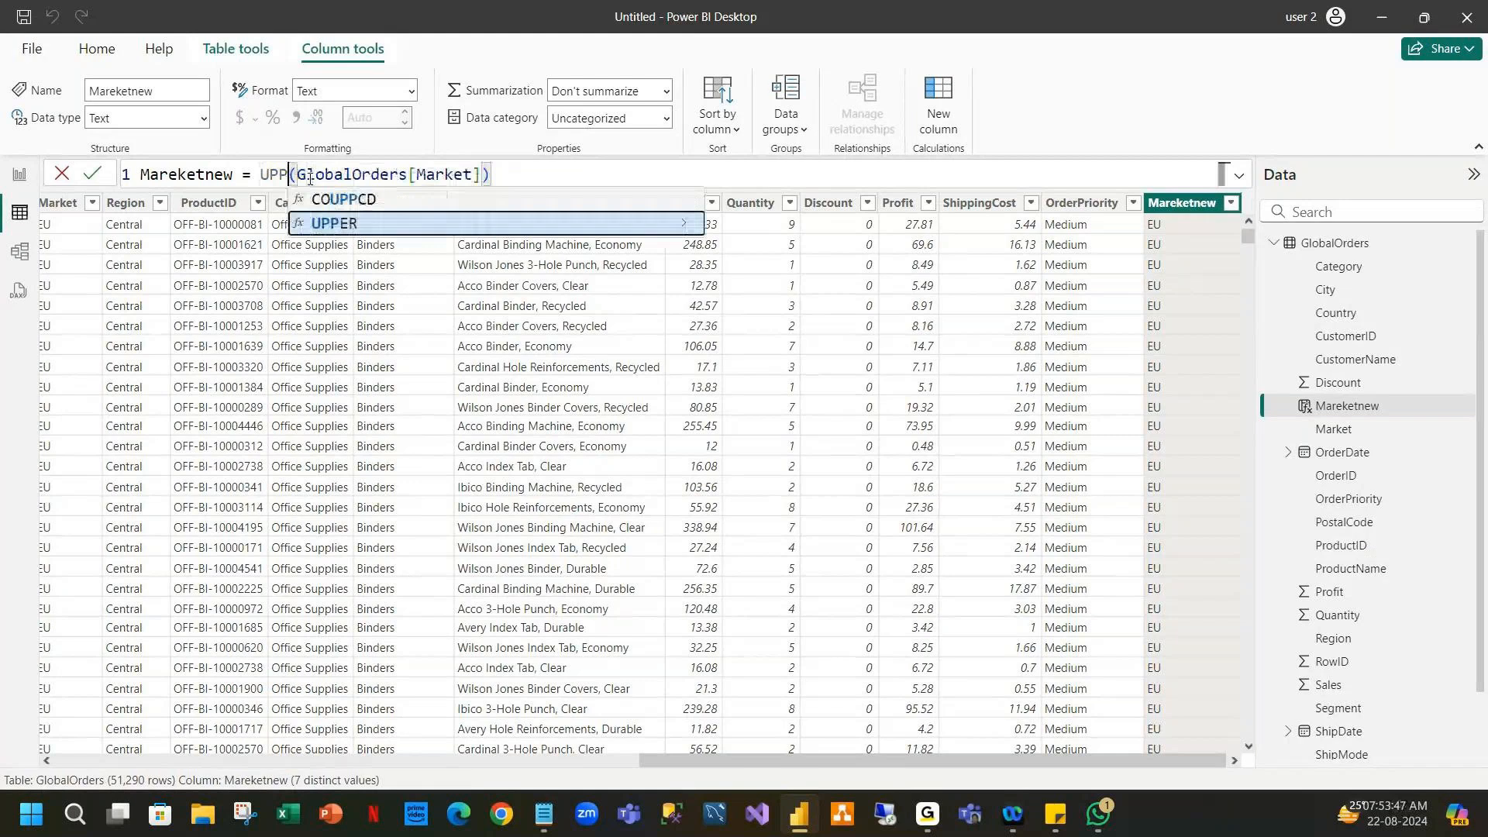
key("Tab")
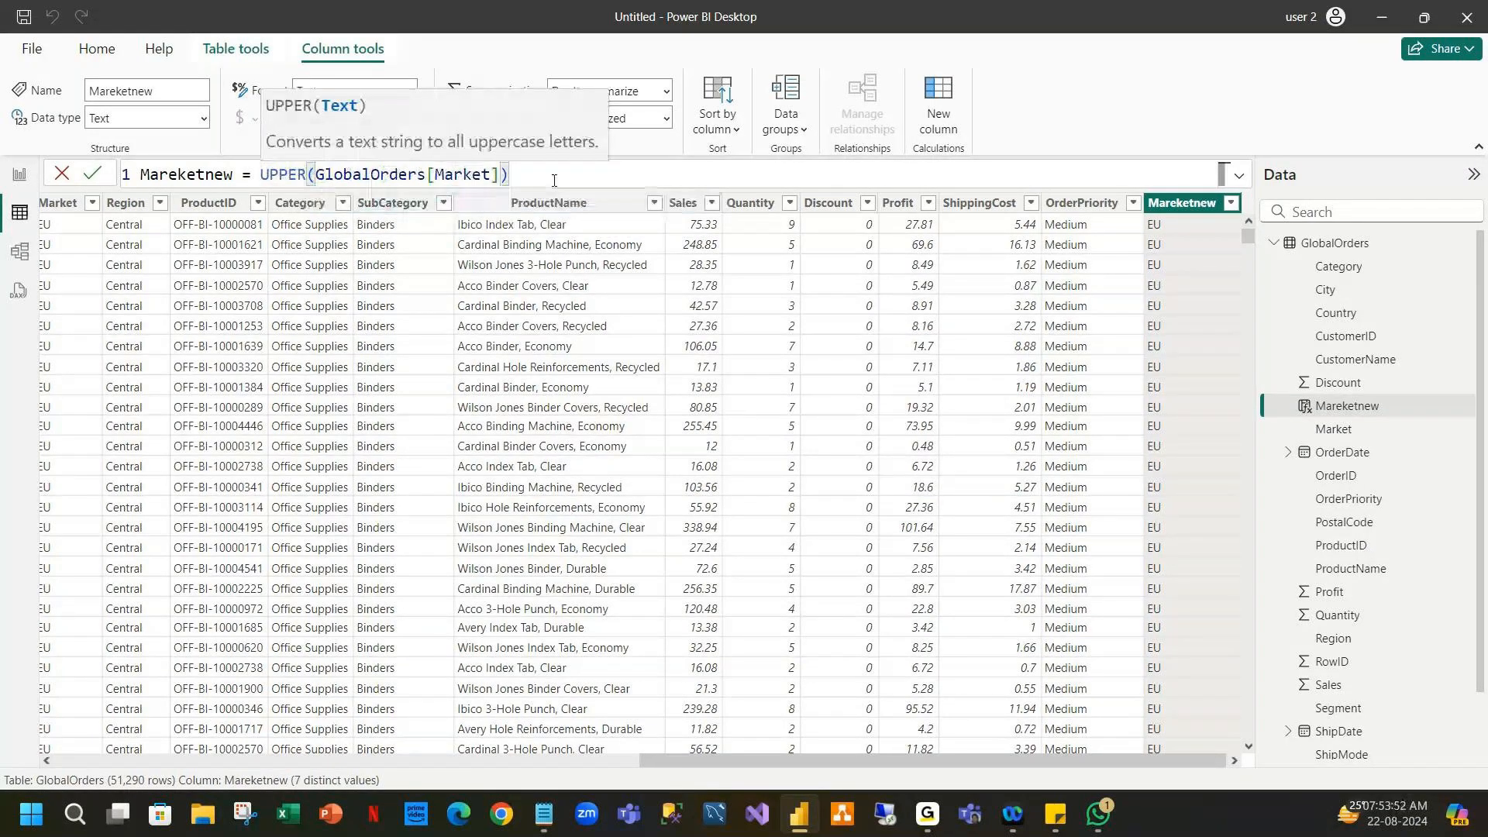
key("Return")
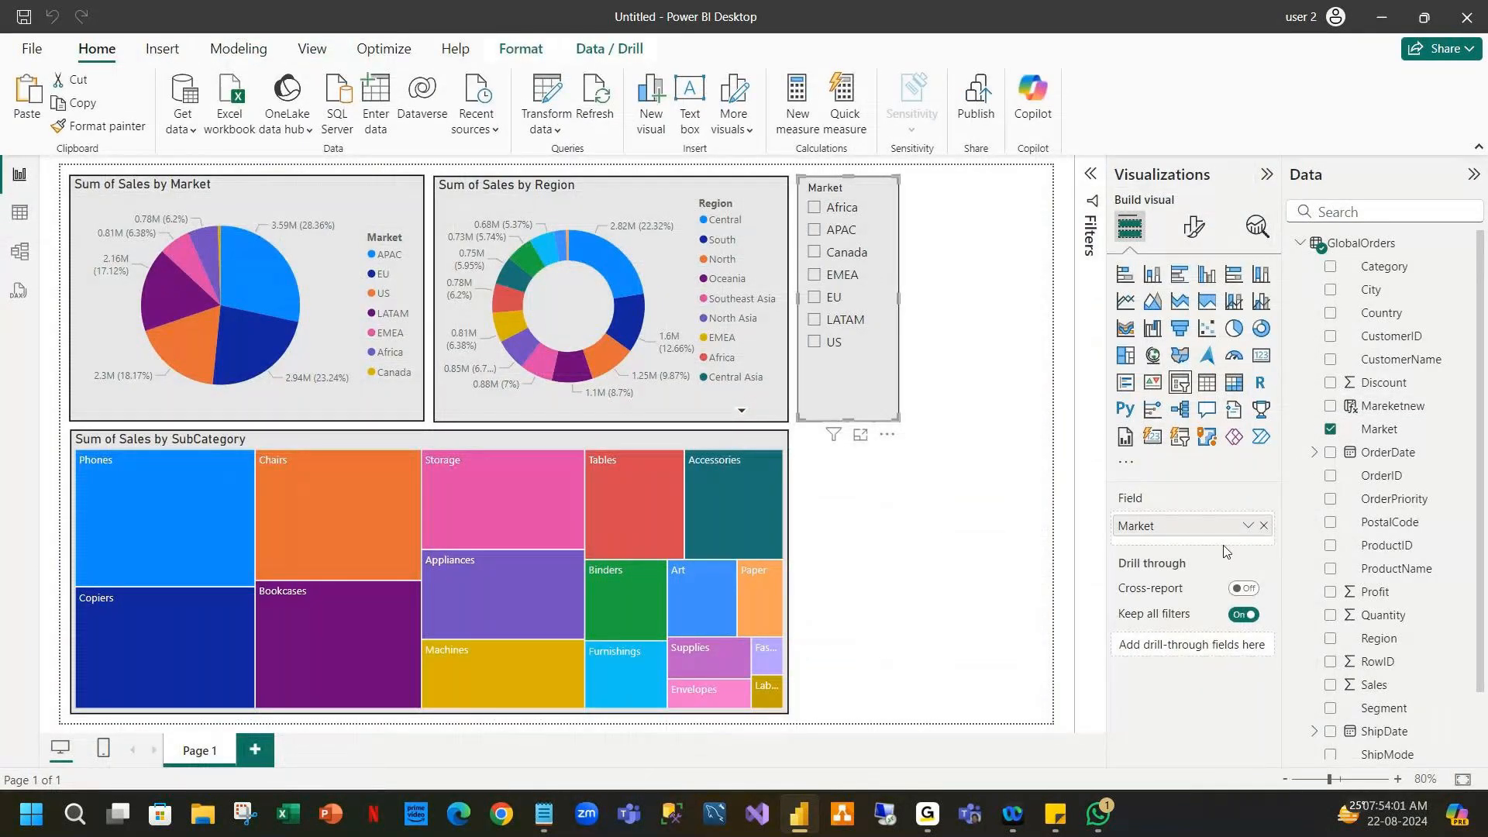
Replace the Market field with Mareketnew in the report's slicer.
left_click(1330, 429)
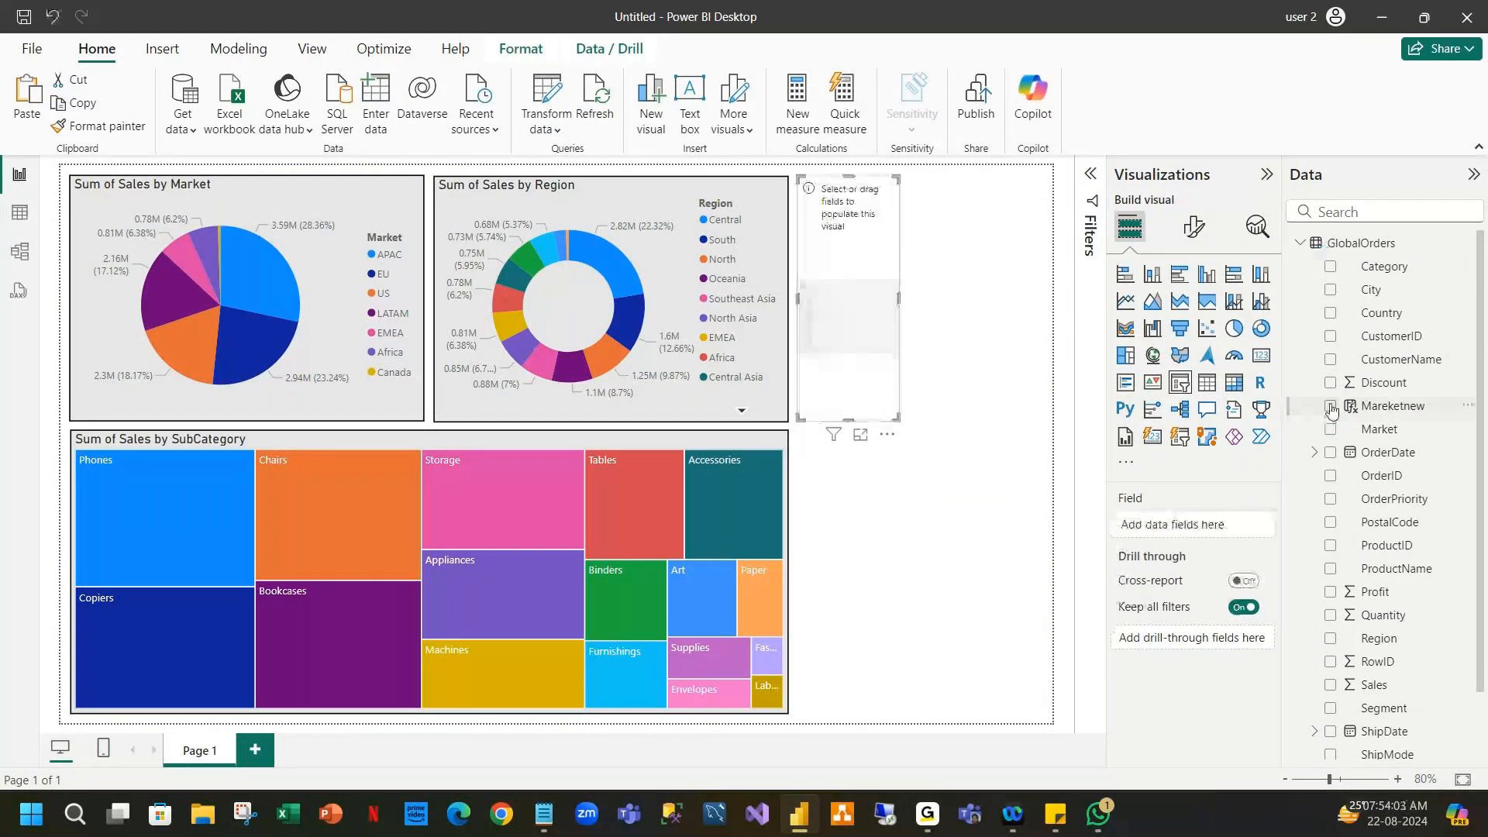
left_click(1331, 407)
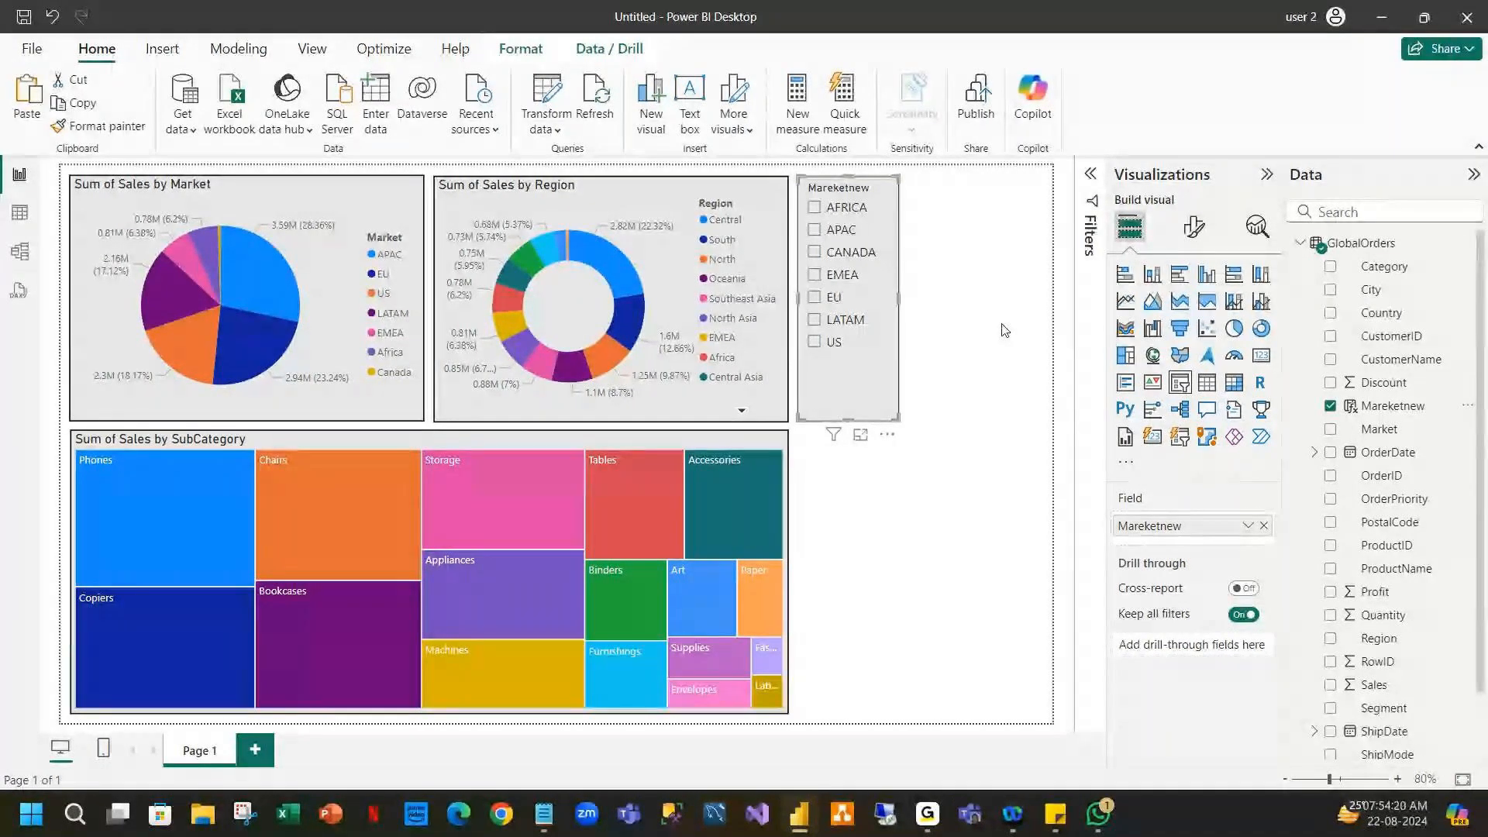
Review the Mareketnew column's formula in the table view and open the data model view.
left_click(21, 212)
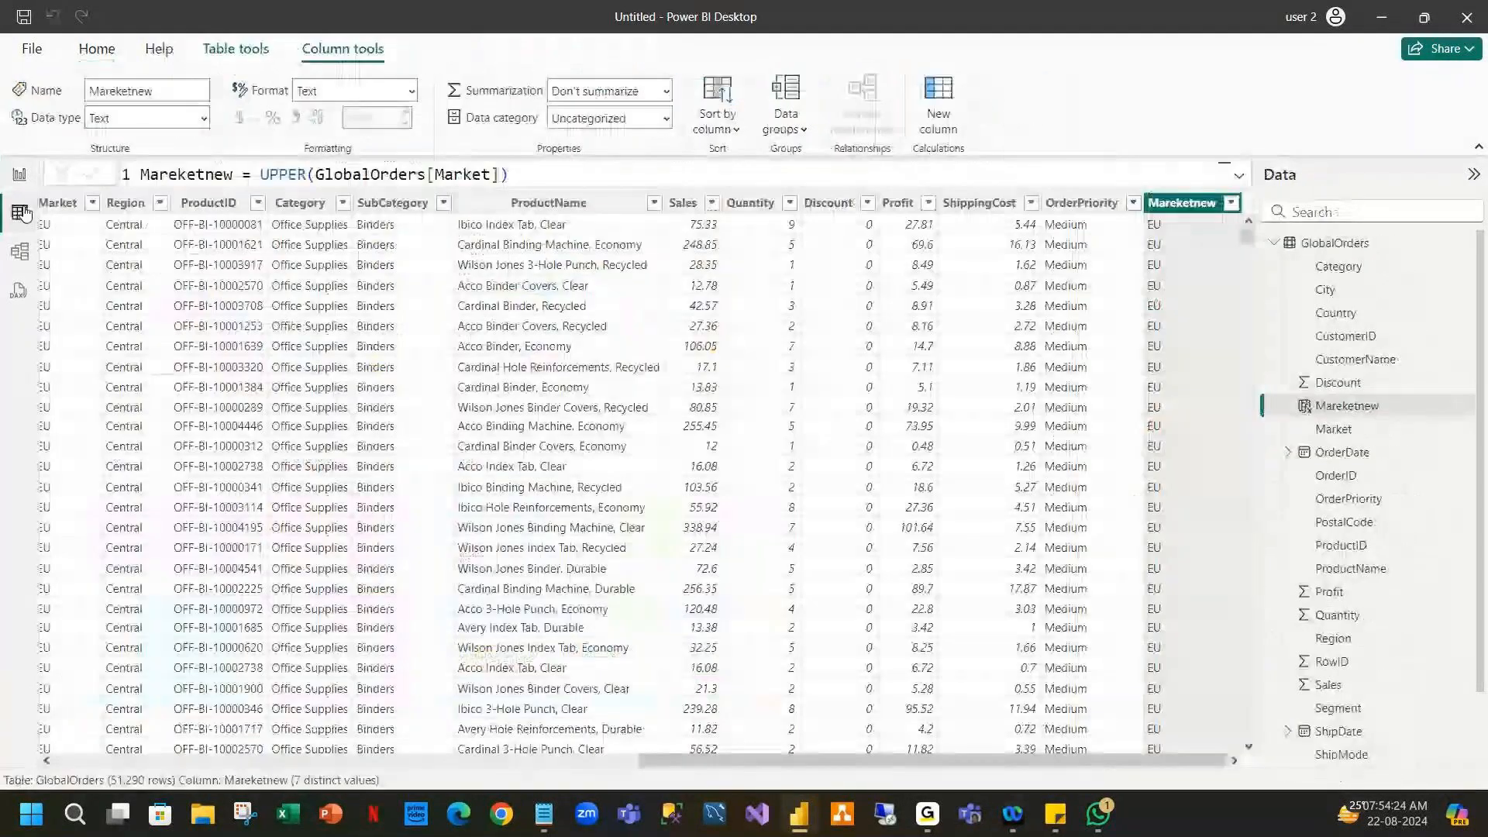
left_click_drag(261, 174, 367, 175)
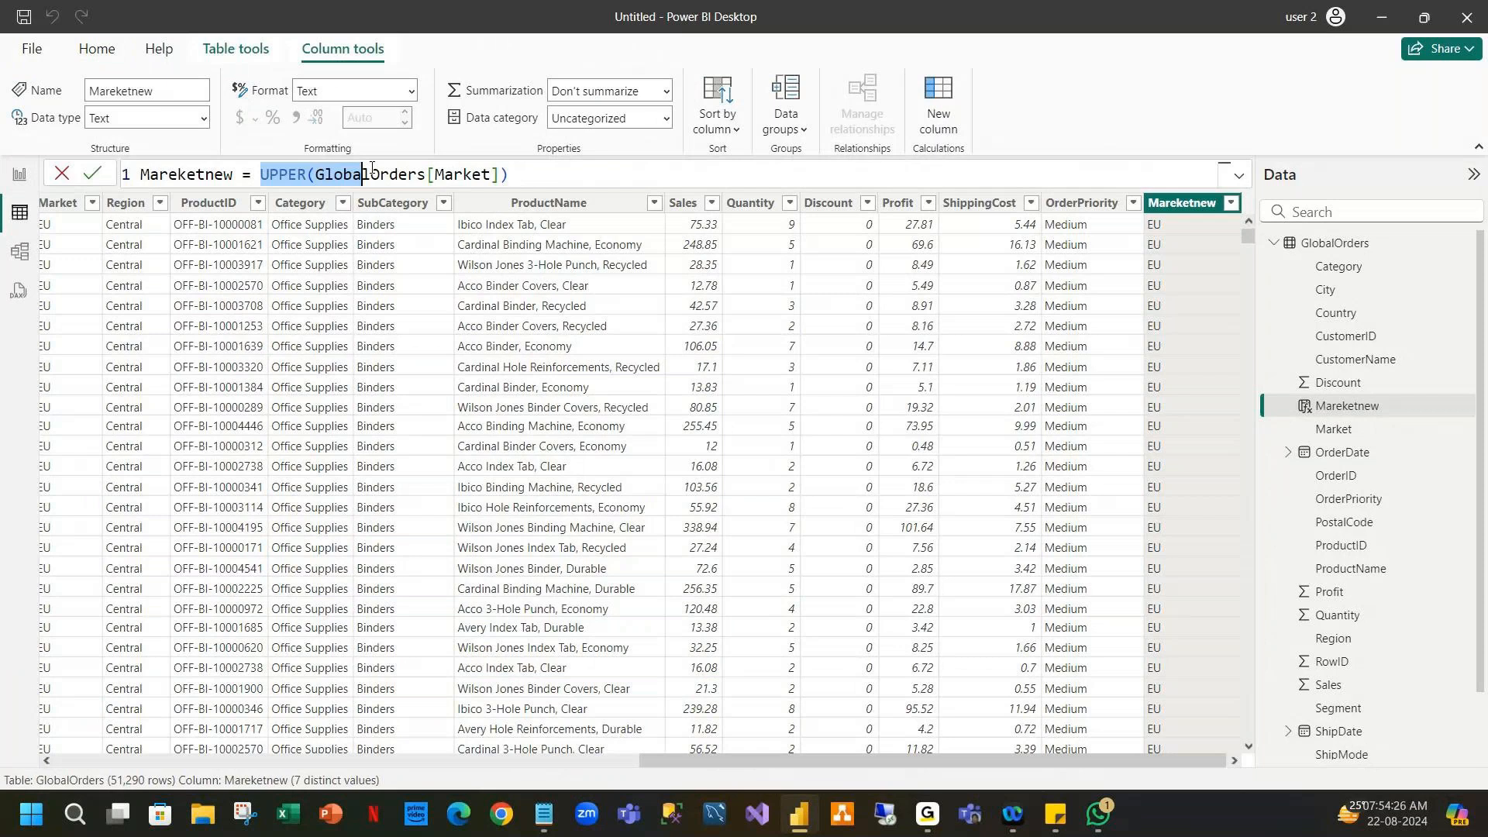
left_click(583, 172)
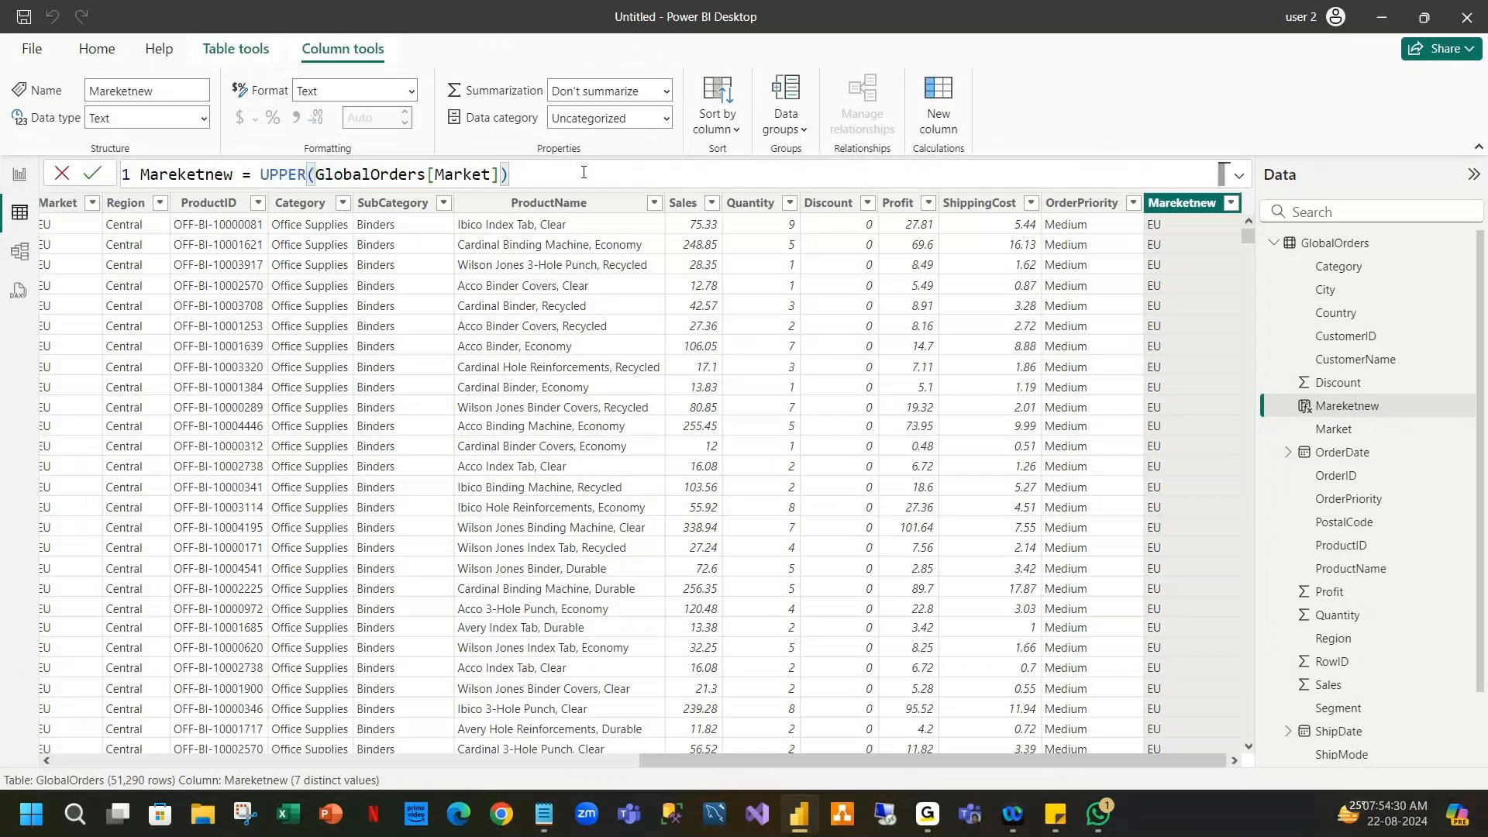
left_click_drag(148, 175, 579, 181)
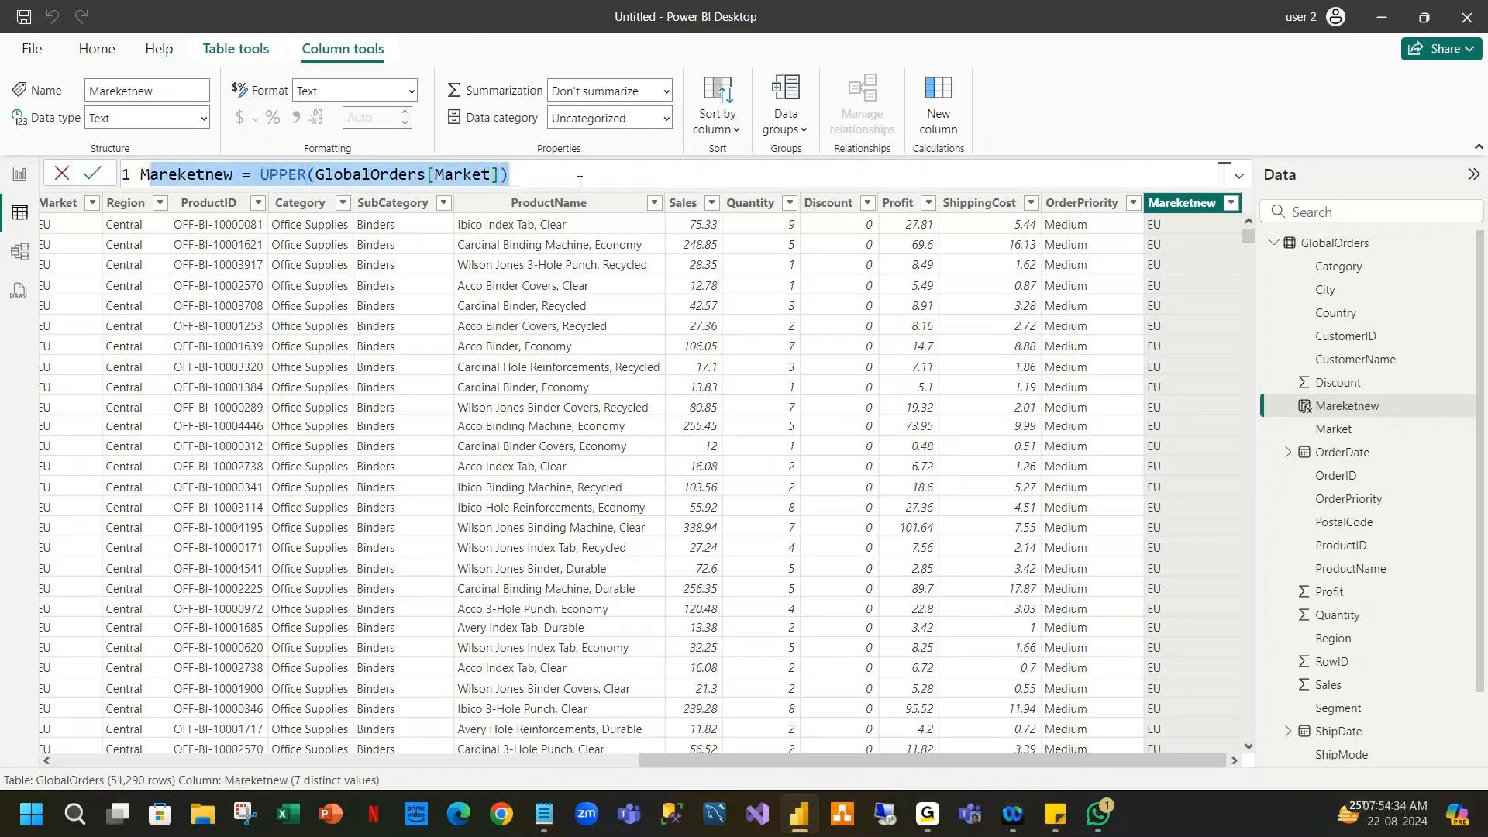
left_click(581, 181)
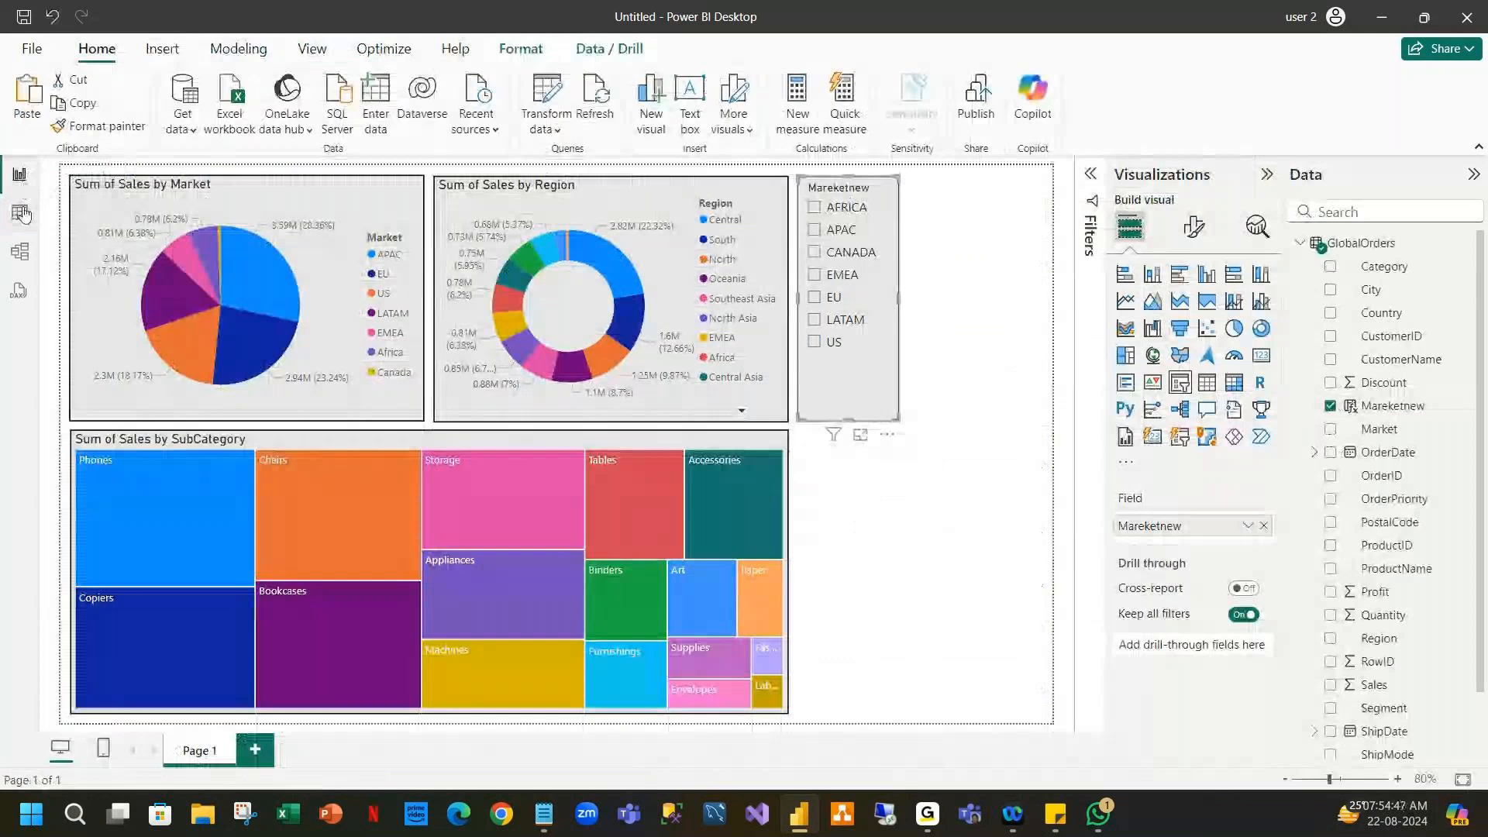
left_click(23, 214)
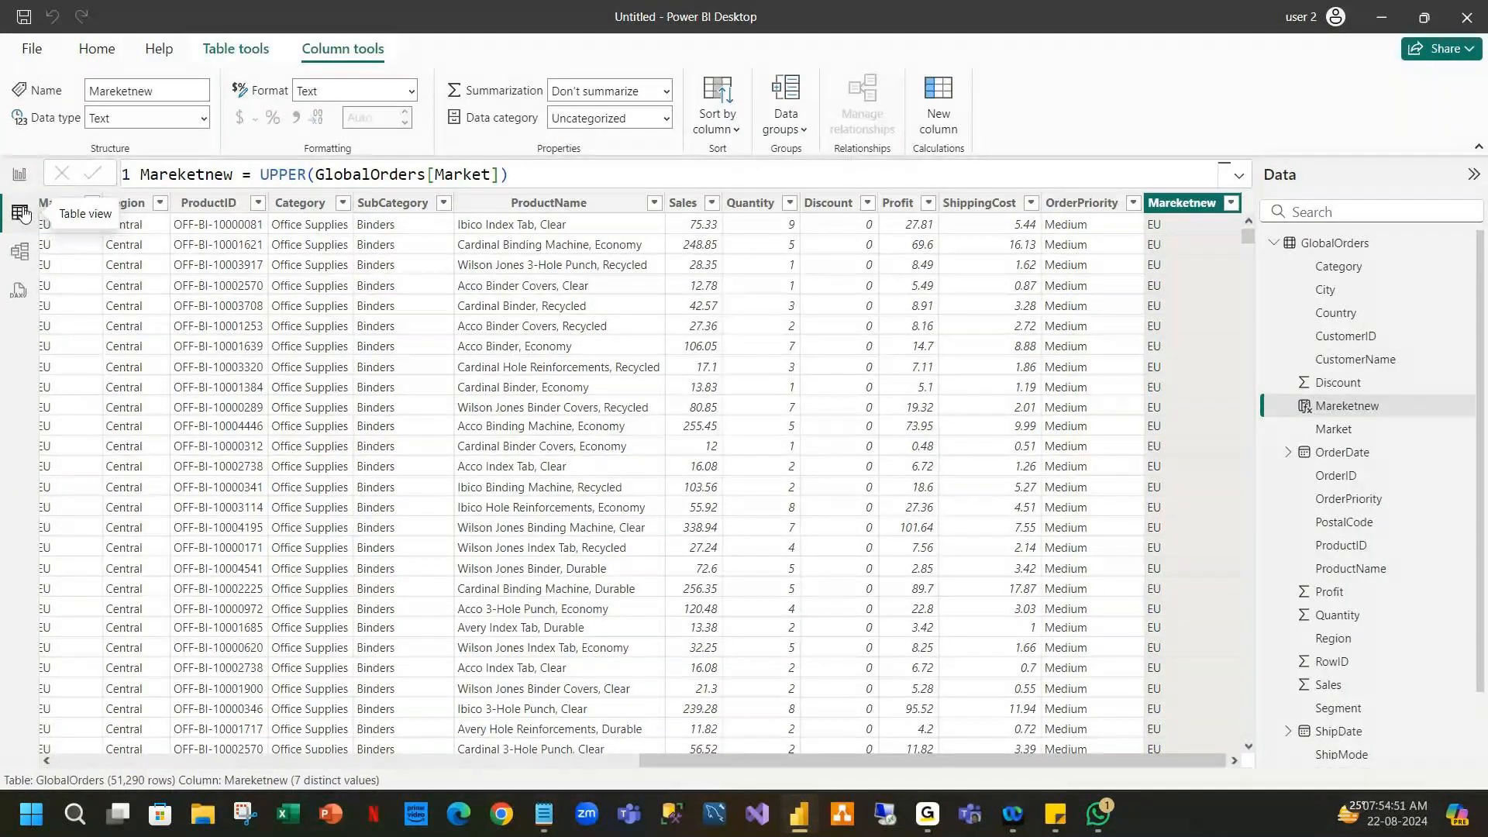
left_click(19, 251)
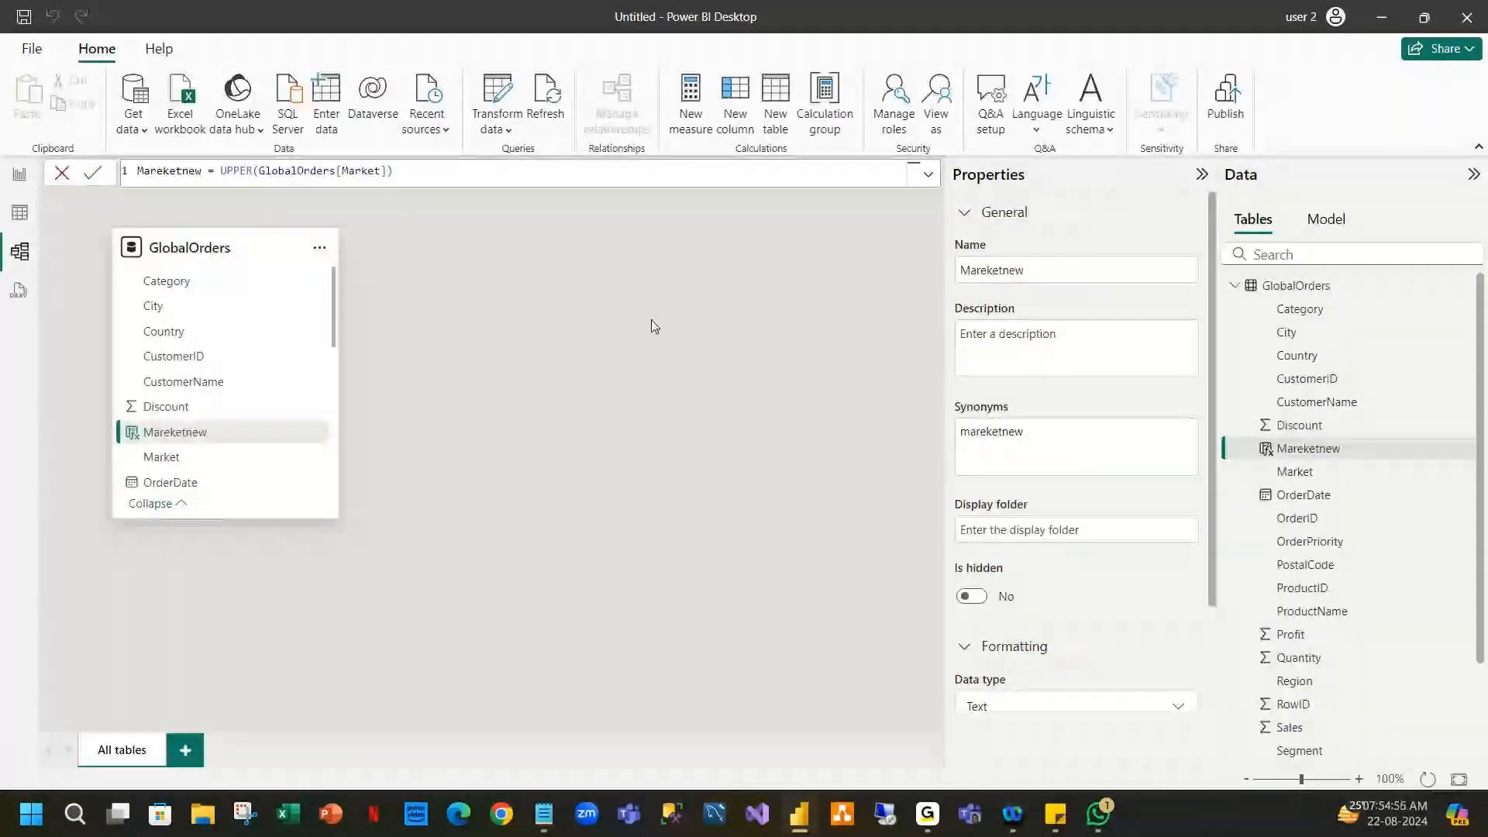
Resize the GlobalOrders table card in the data model view, making it slightly taller and narrower.
left_click(813, 274)
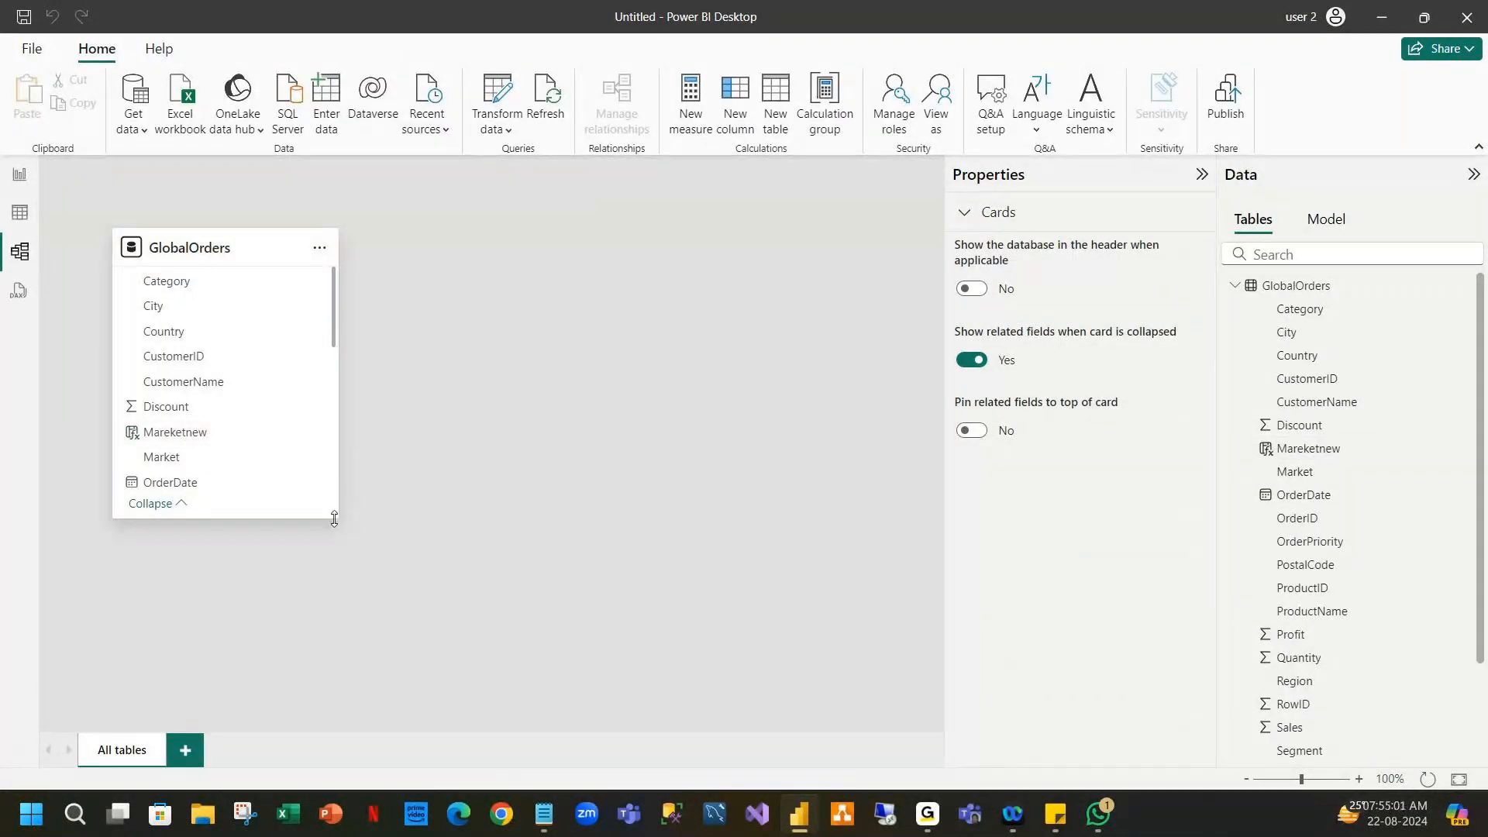
left_click_drag(334, 519, 293, 555)
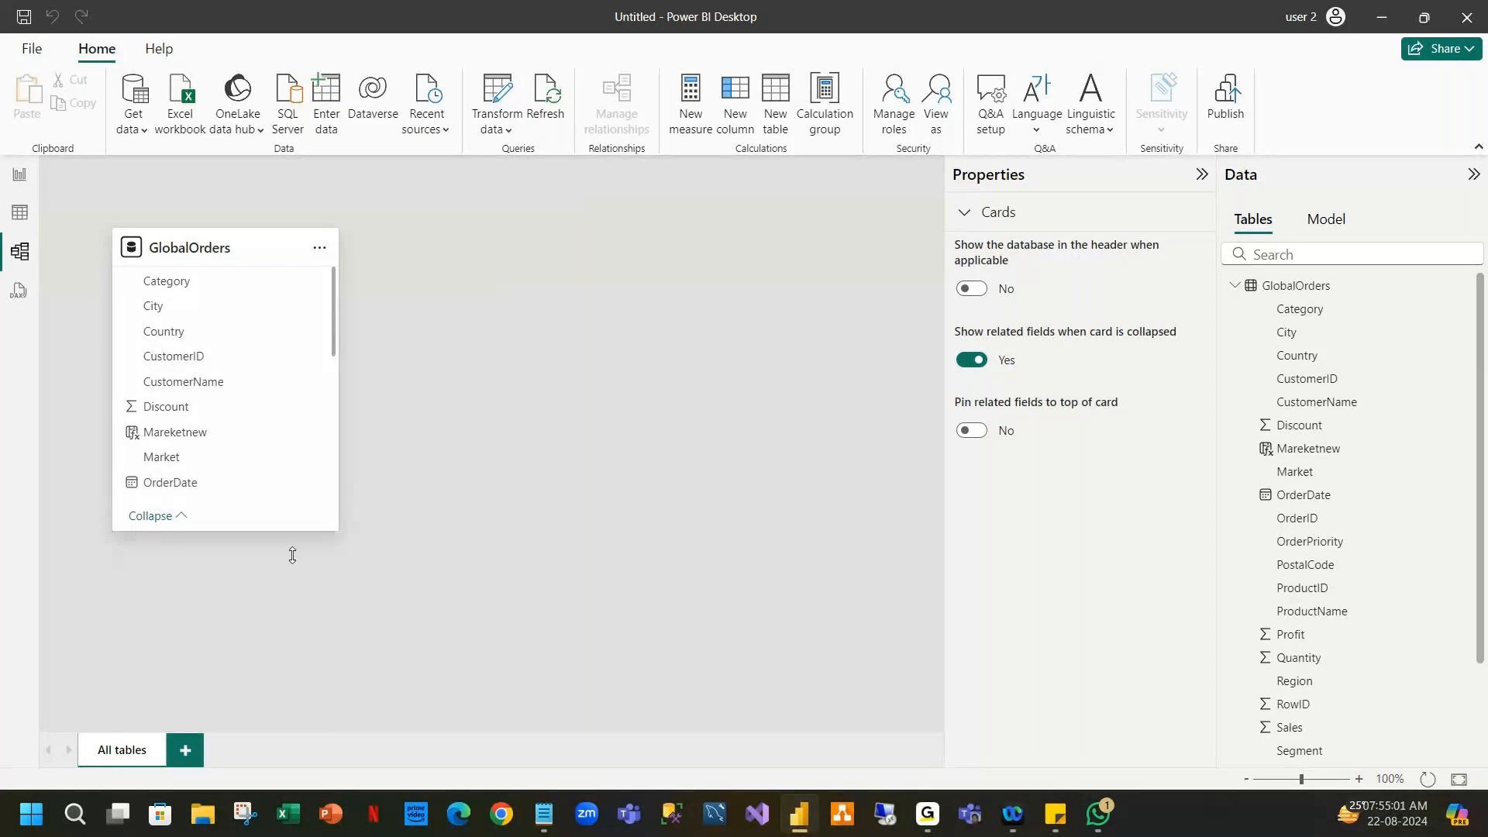
mouse_move(338, 382)
left_mouse_down()
mouse_move(314, 378)
mouse_move(329, 387)
left_mouse_up()
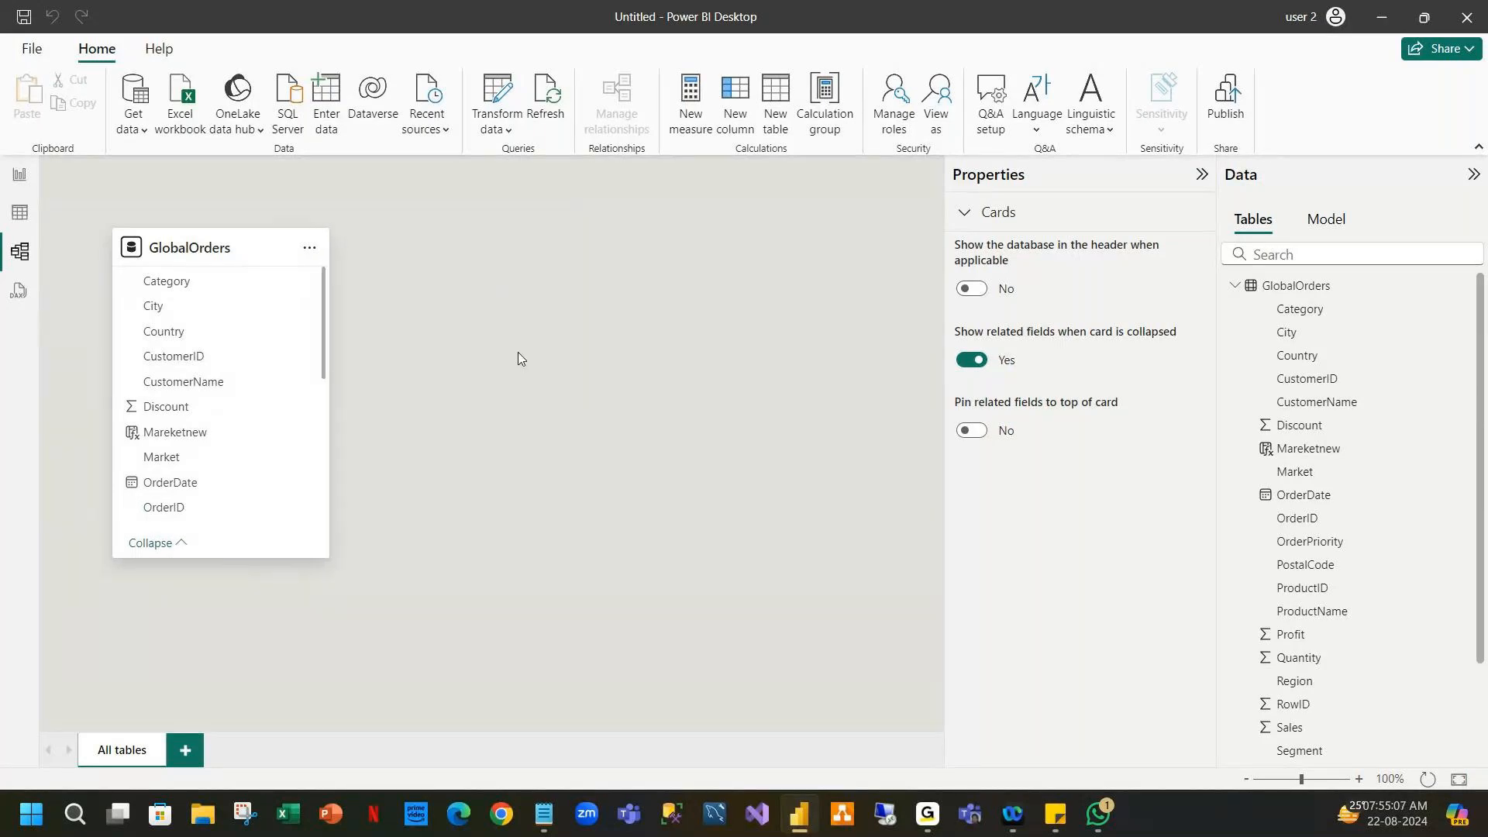
Open the DAX query view and look through the semantic model's list of GlobalOrders columns.
left_click(21, 289)
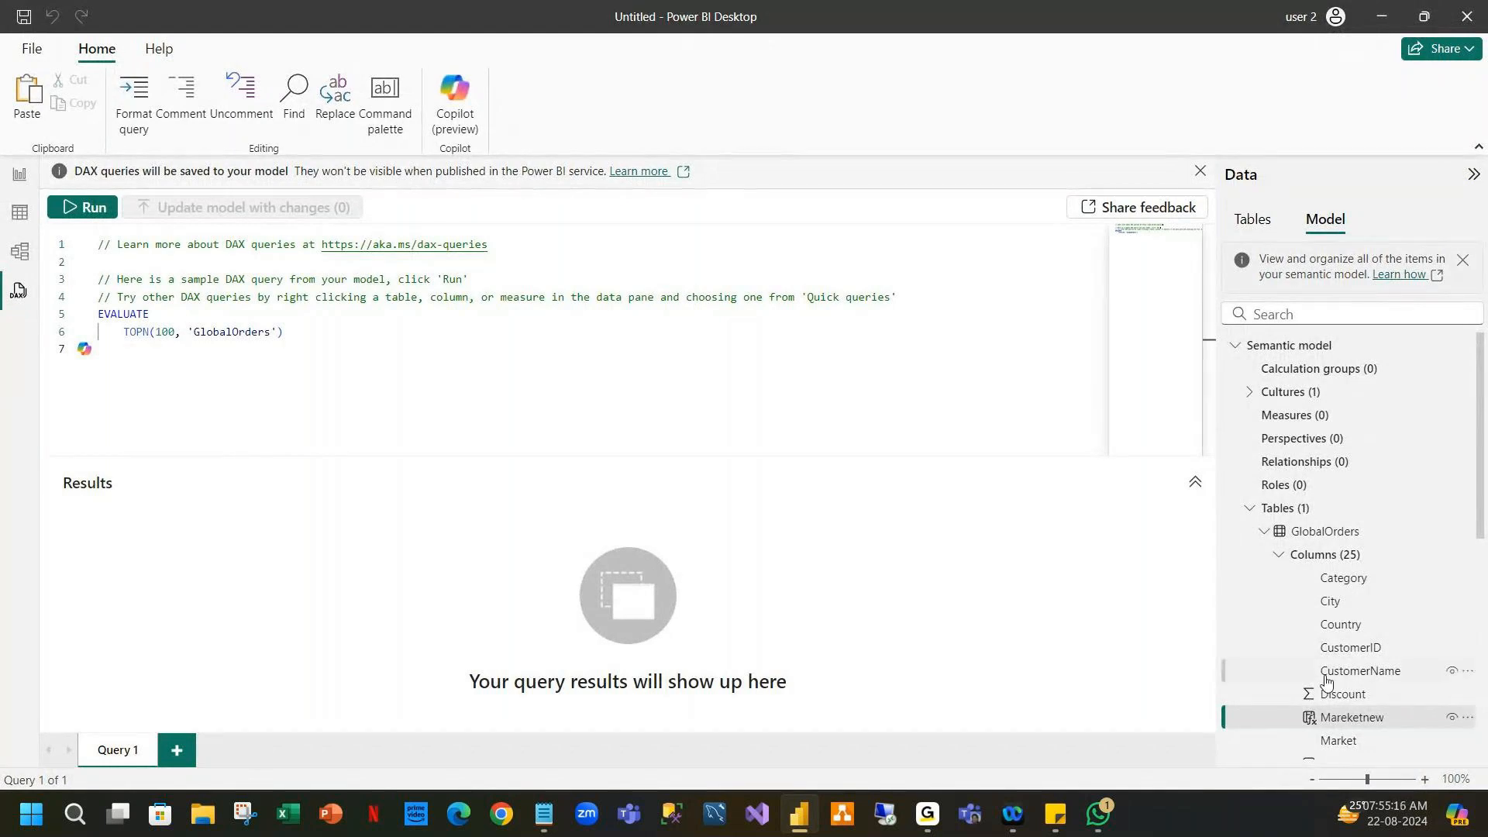
scroll(1325, 681, "down", 3)
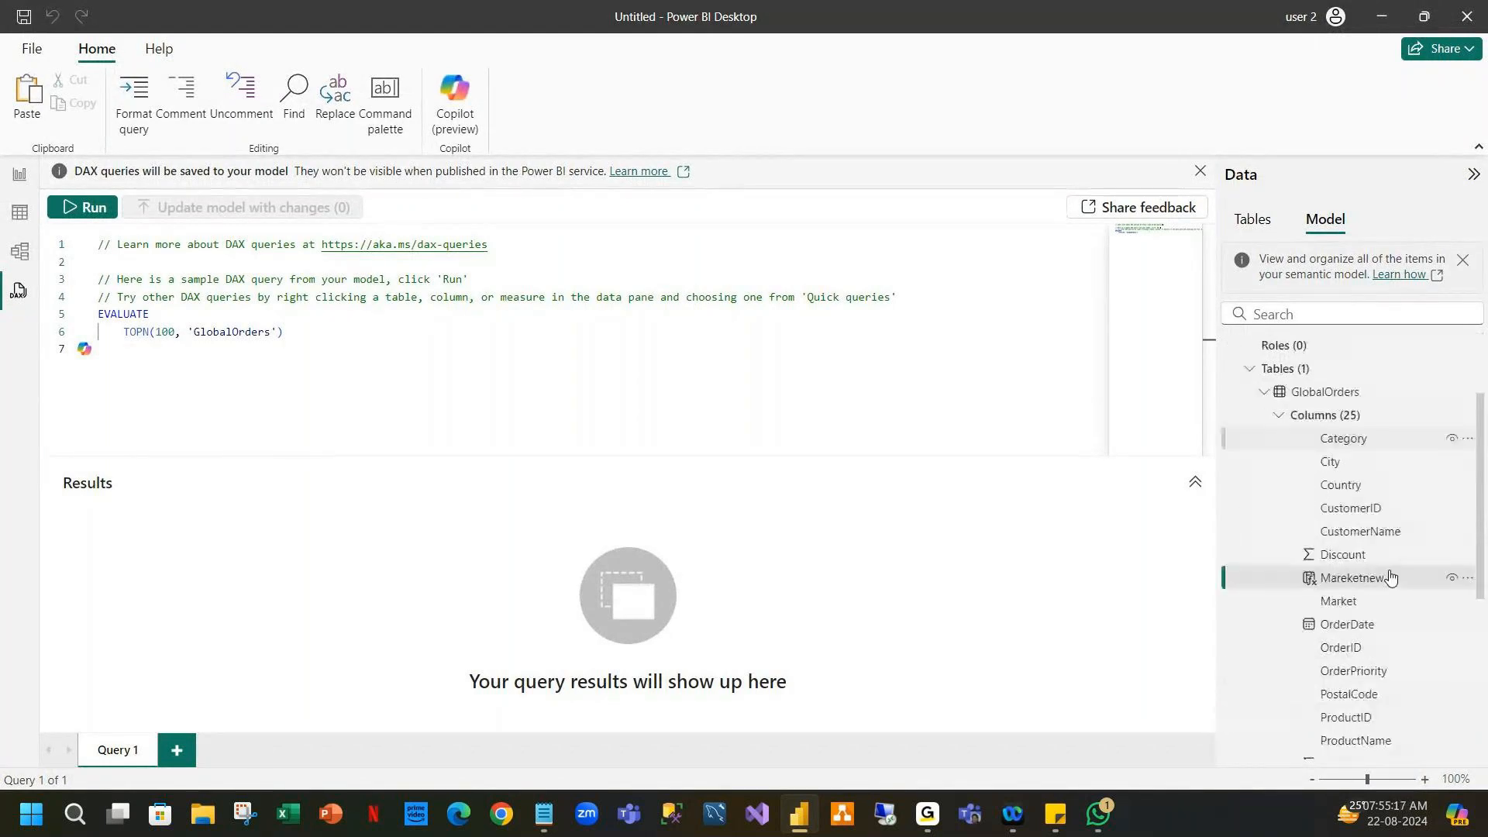
scroll(1389, 576, "down", 5)
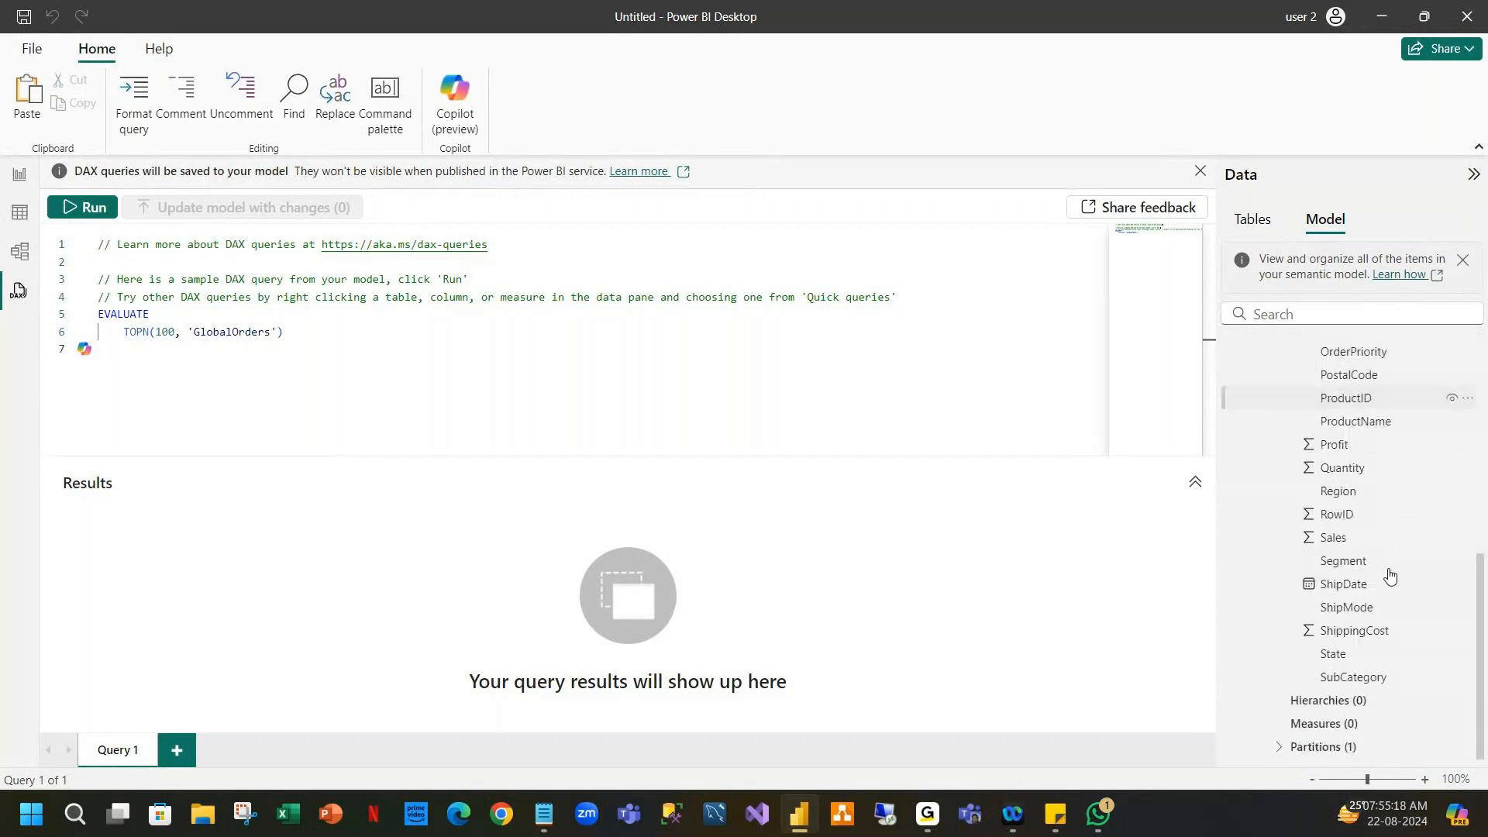
scroll(1390, 576, "up", 7)
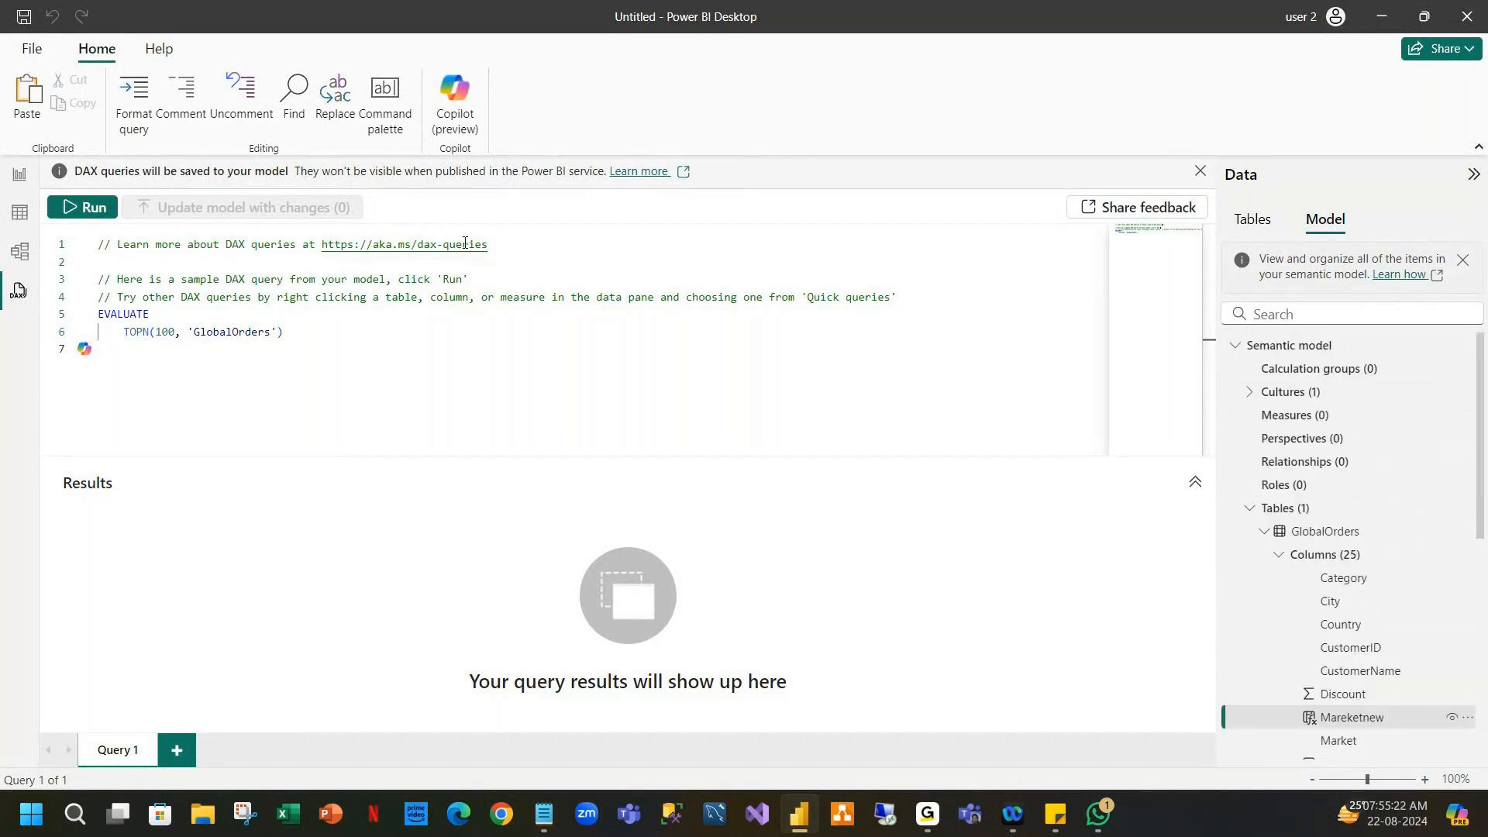
Return to the table view with the Mareketnew formula and bring up the Power Query Editor for the GlobalOrders query.
left_click(17, 214)
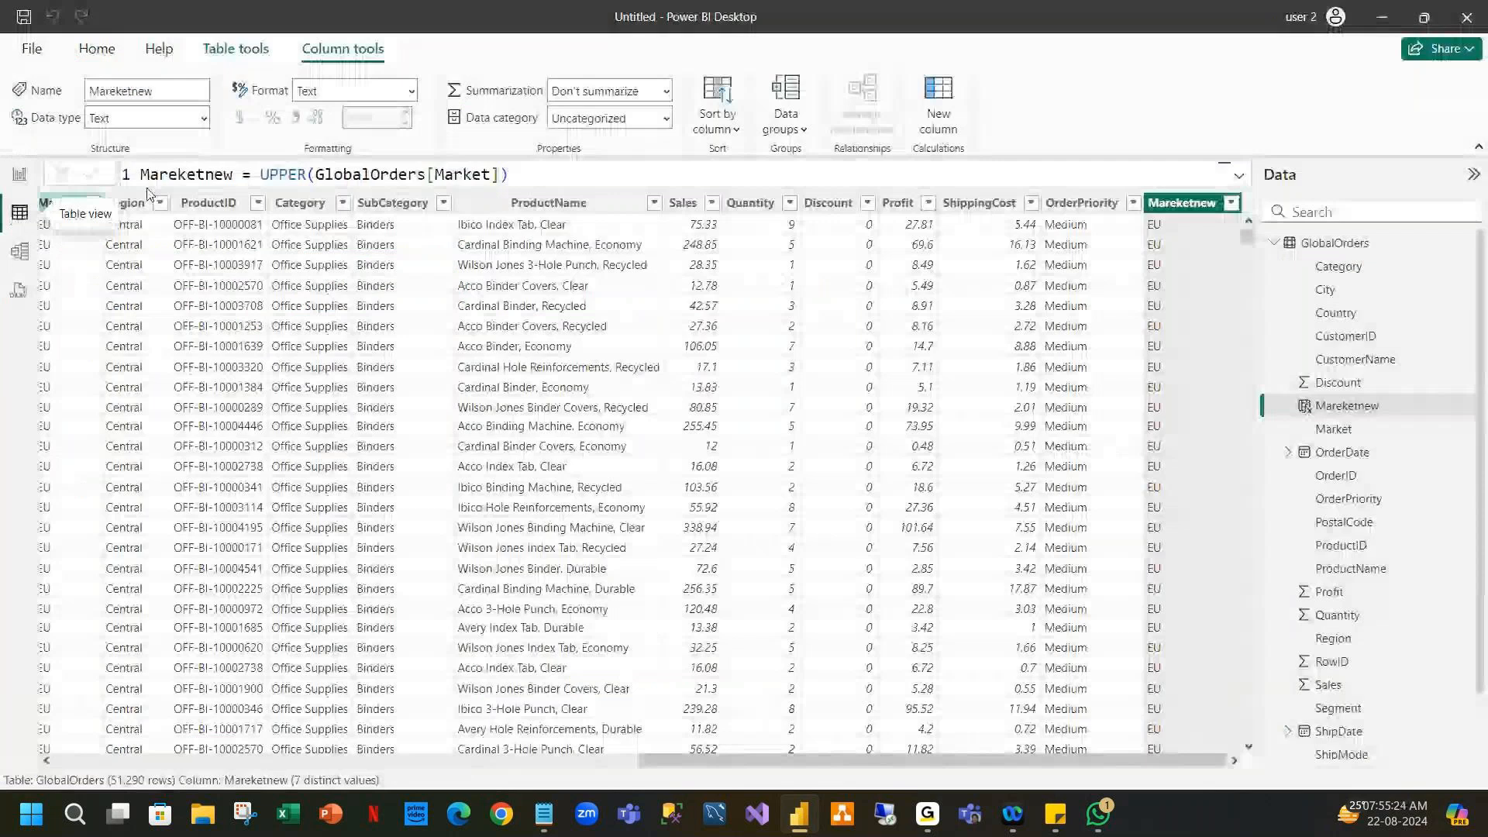
left_click(566, 171)
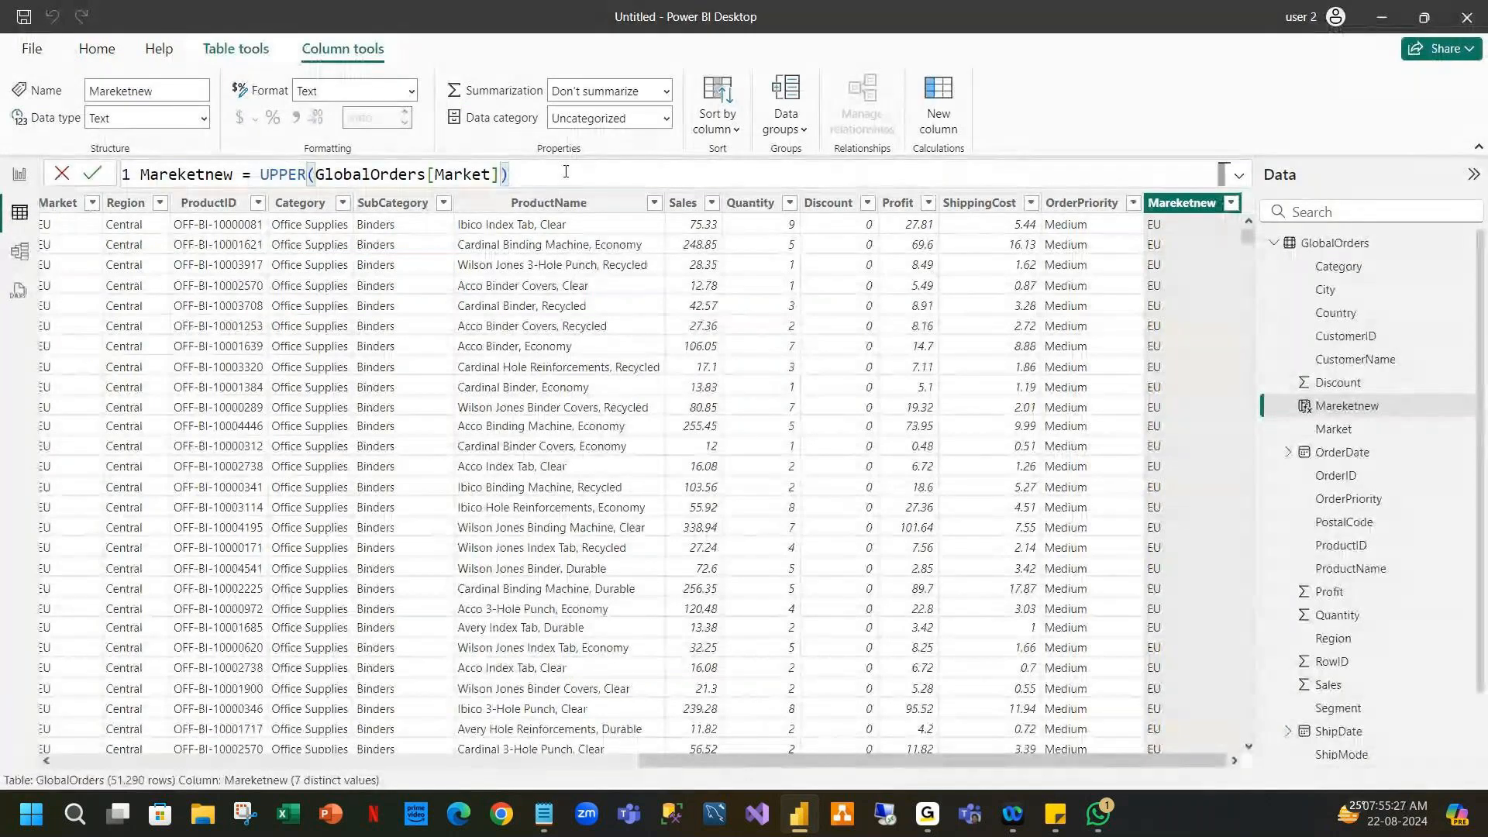
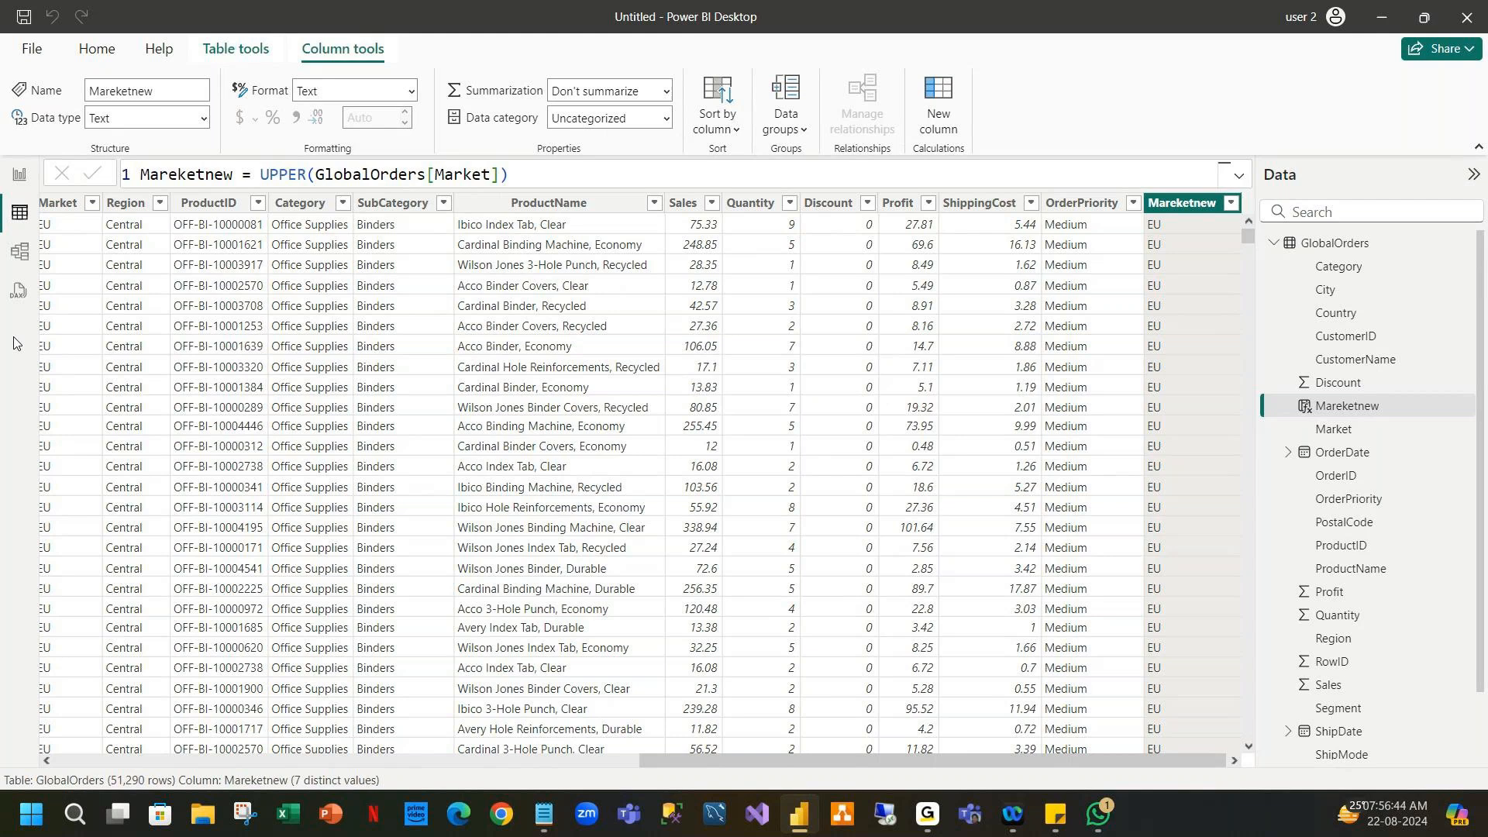
left_click(99, 49)
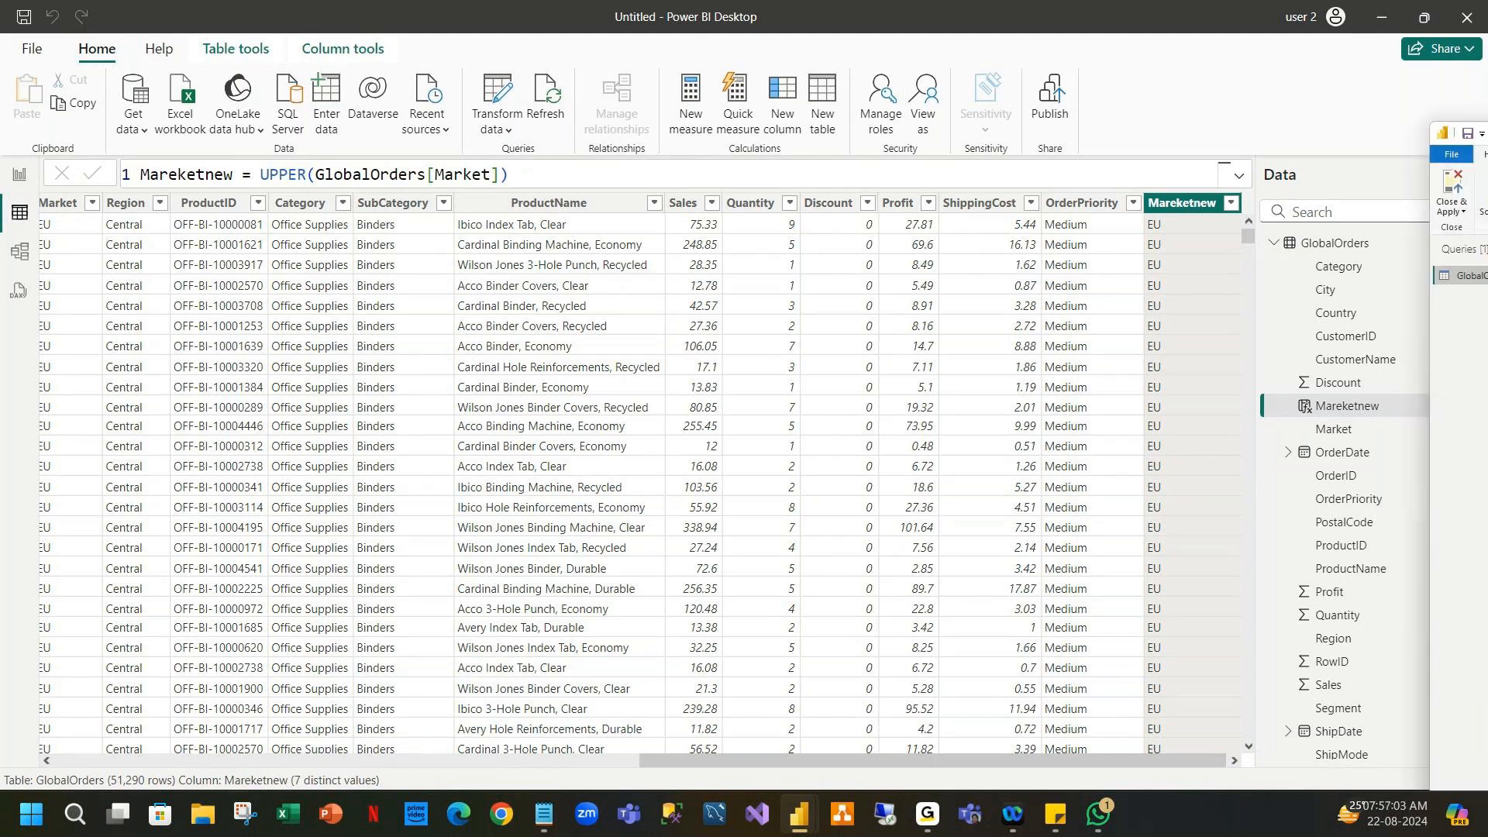
left_click_drag(1487, 134, 516, 71)
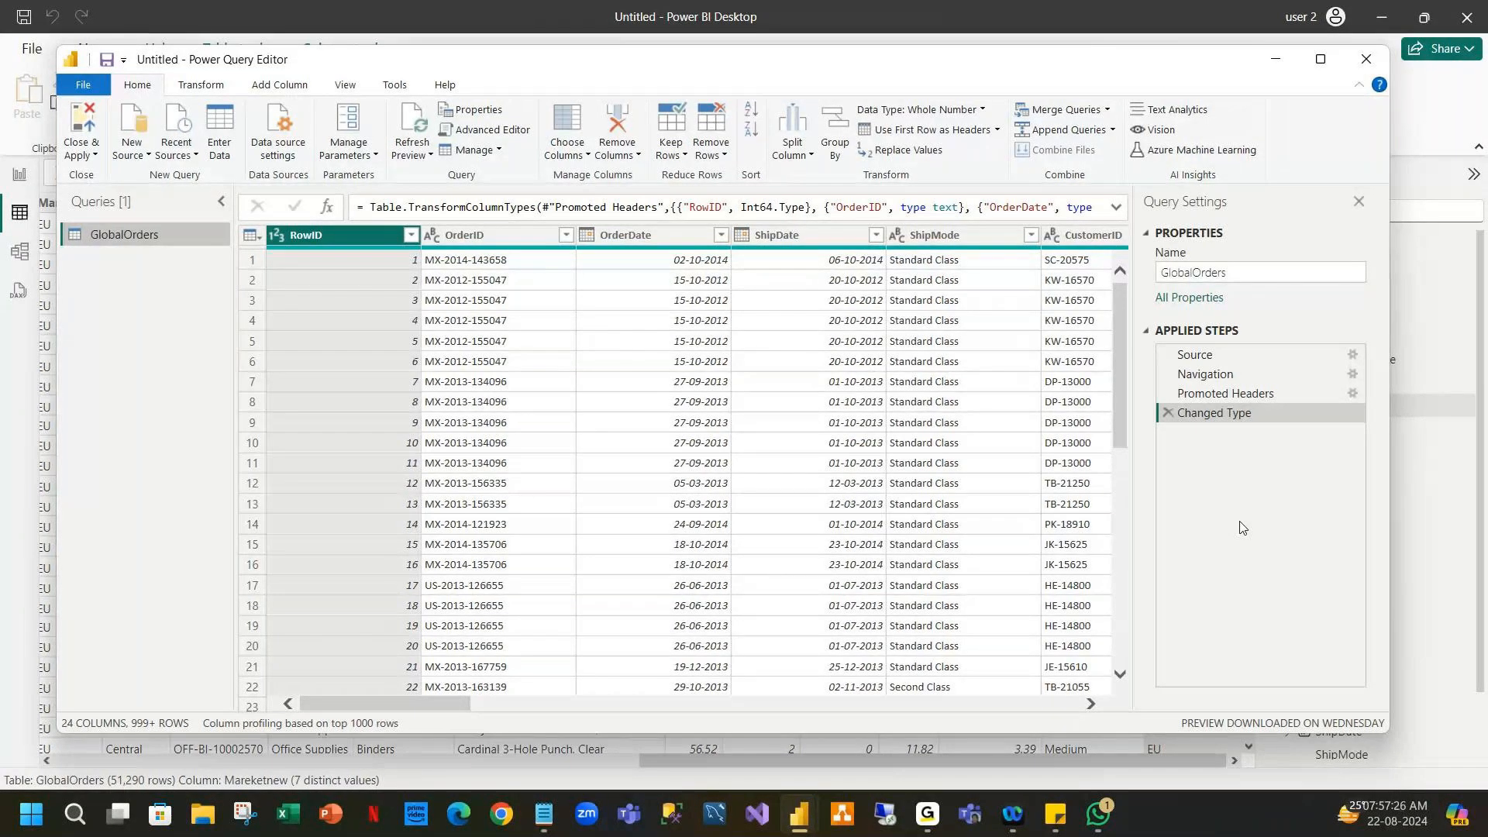
Review the formula and data preview of each applied step of the GlobalOrders query: Source, Navigation, Promoted Headers and Changed Type.
left_click(709, 214)
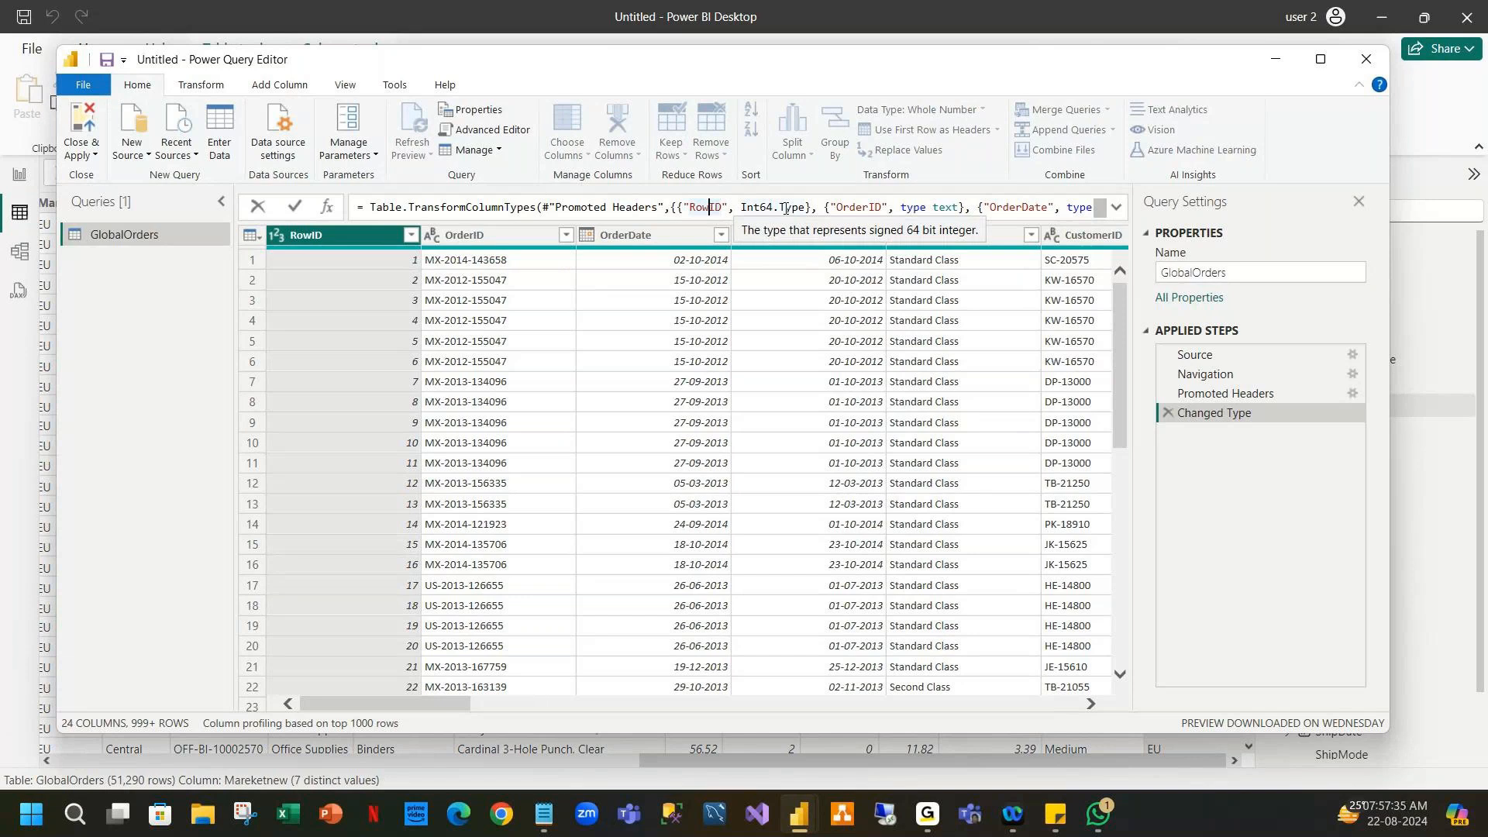
left_click(1192, 355)
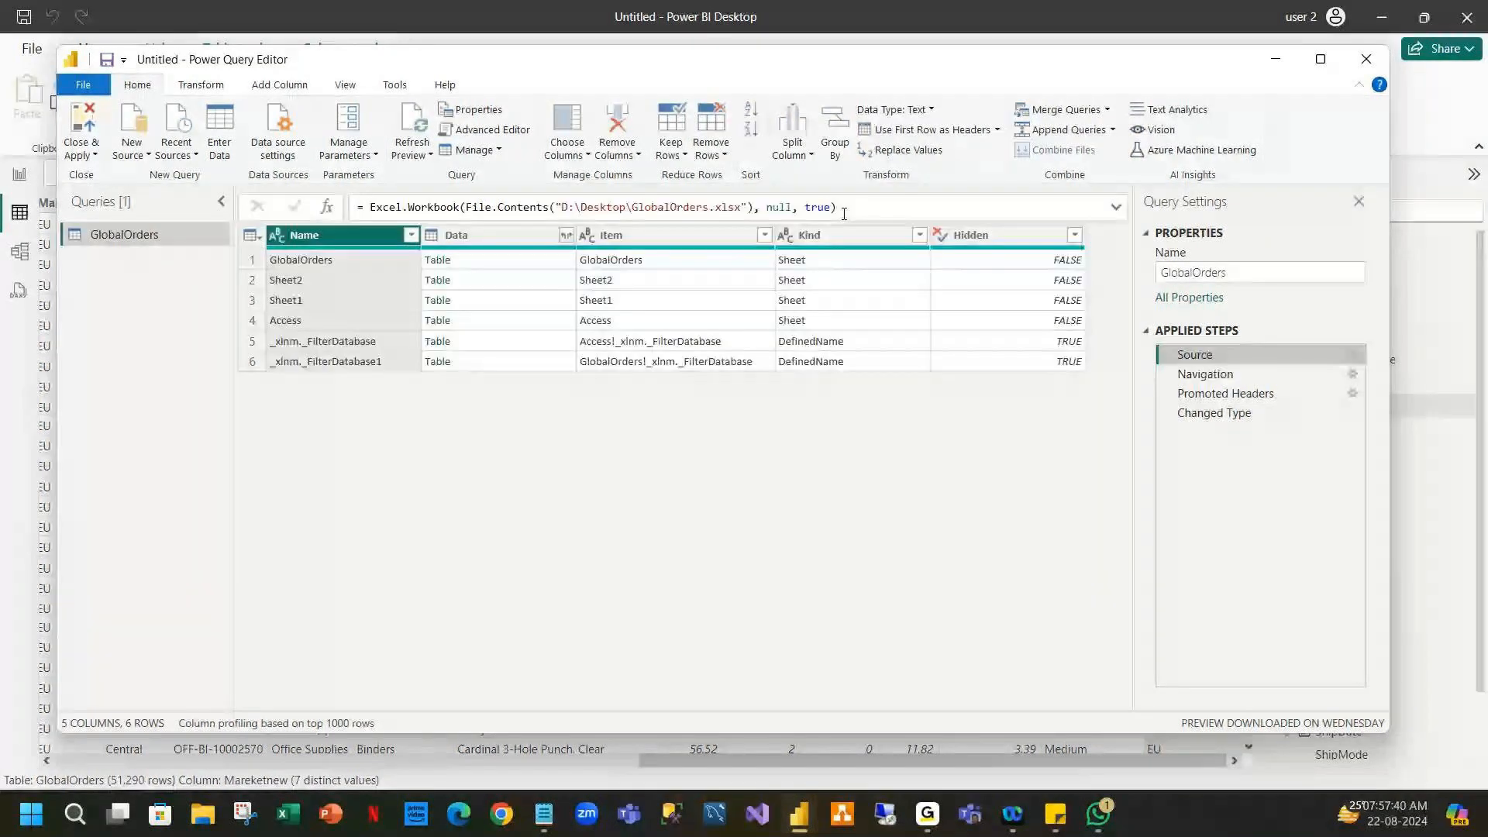
triple_click(680, 209)
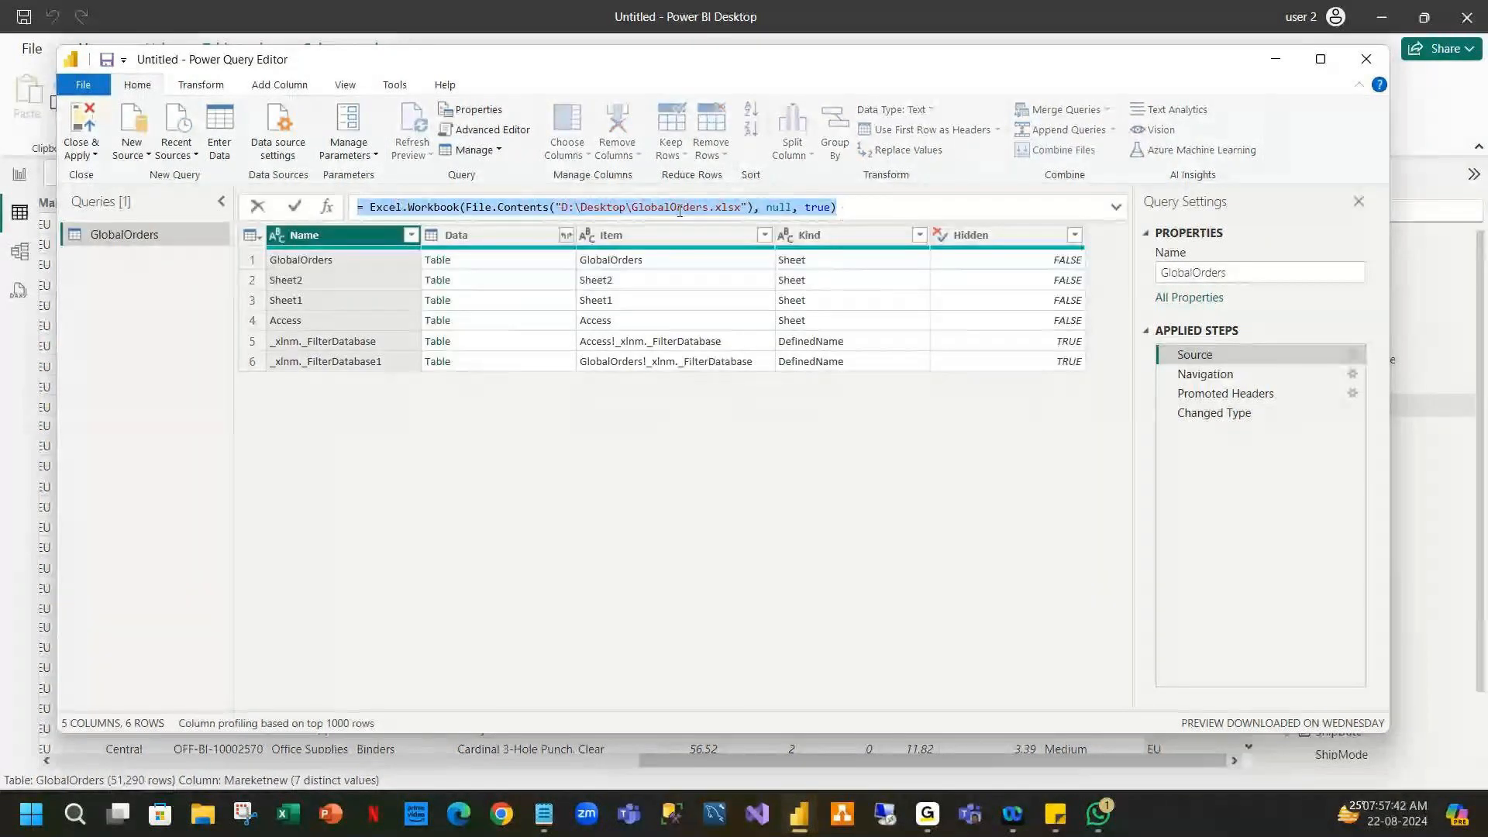
key("End")
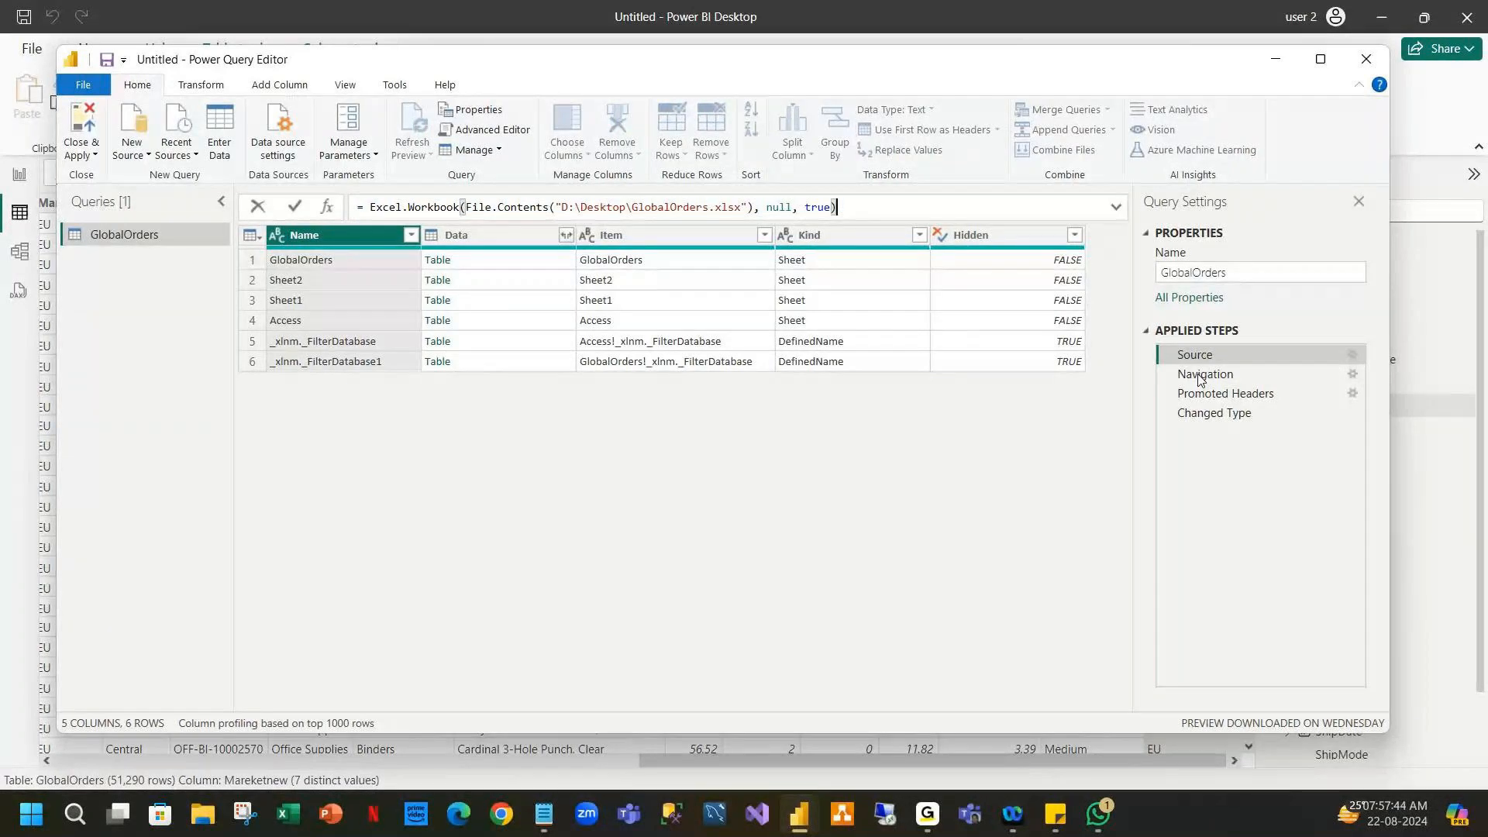
left_click(1200, 377)
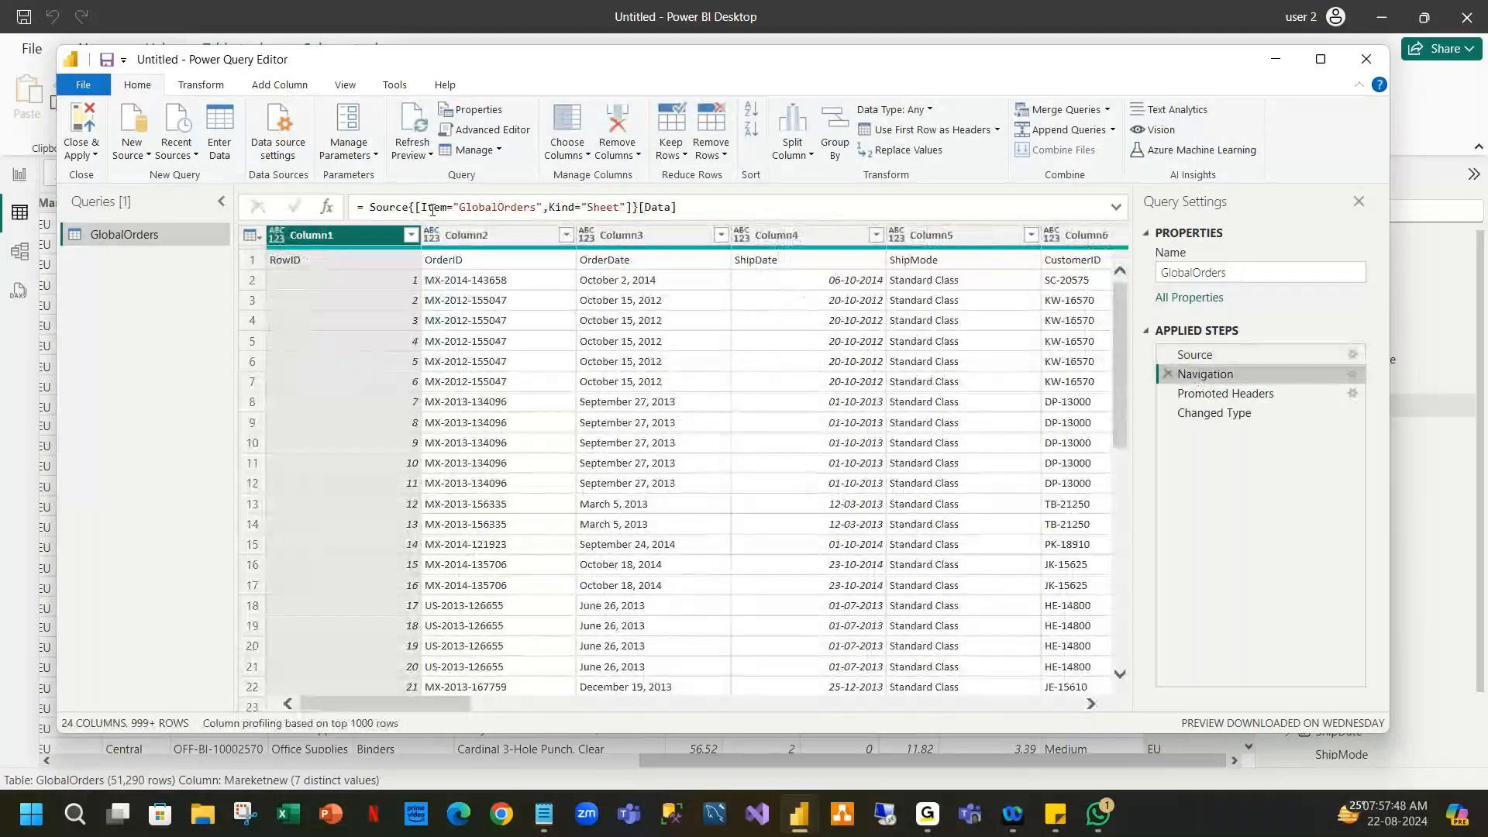
left_click(1198, 394)
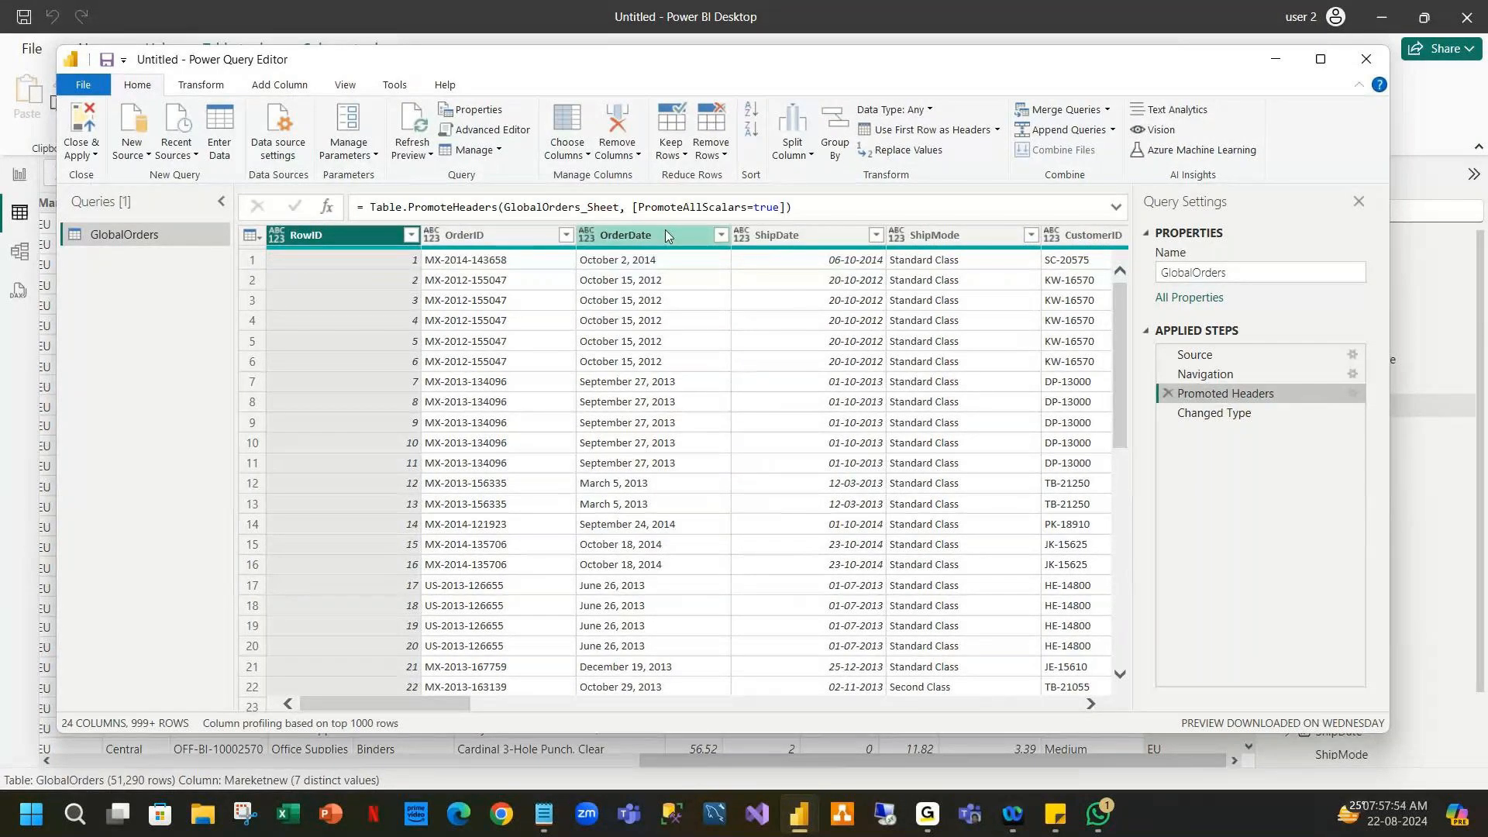
left_click(1242, 415)
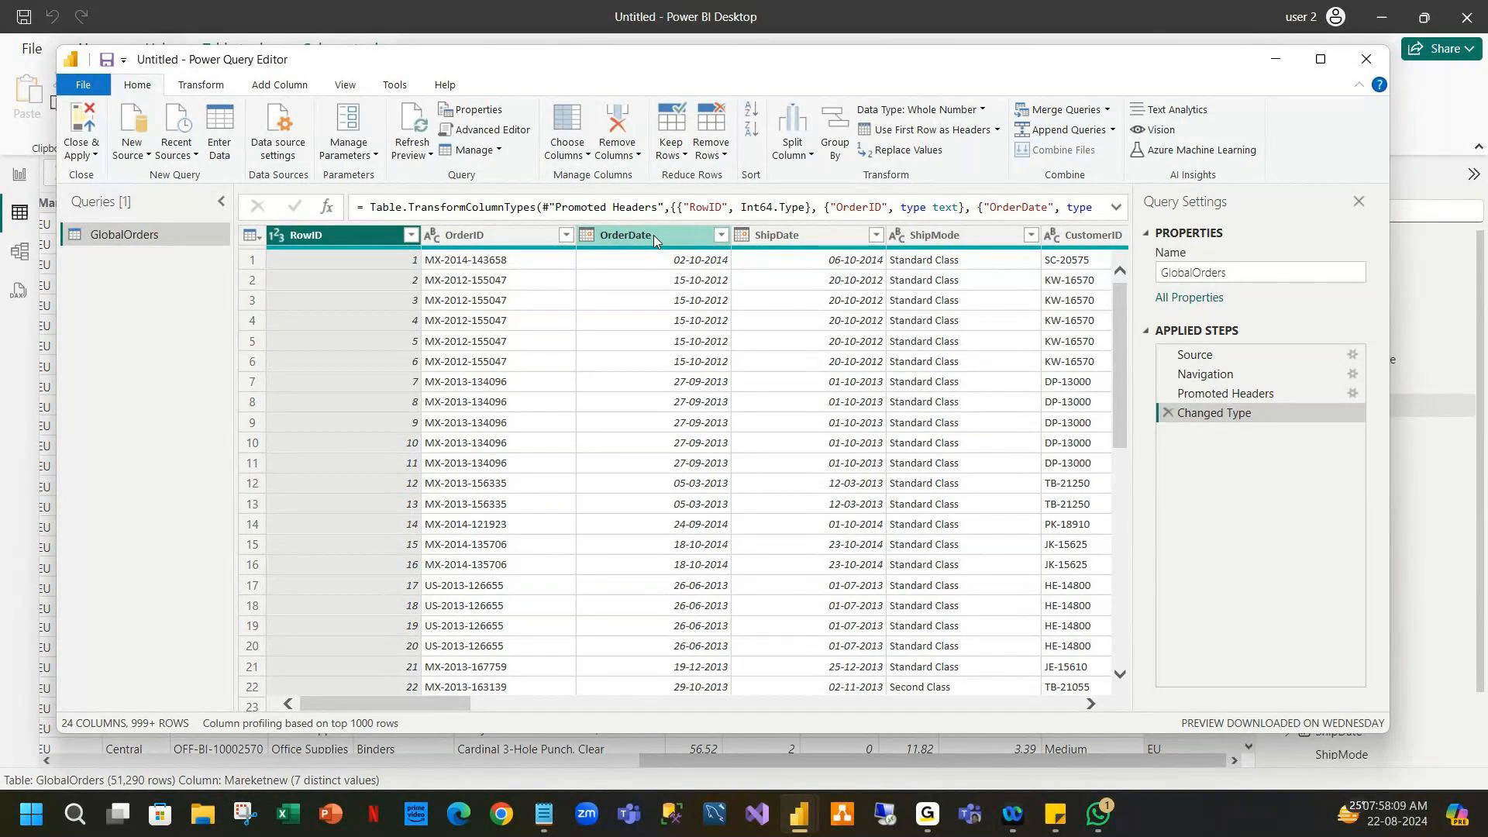
Add a Year column to the GlobalOrders query, extracted from the OrderDate column.
left_click(653, 235)
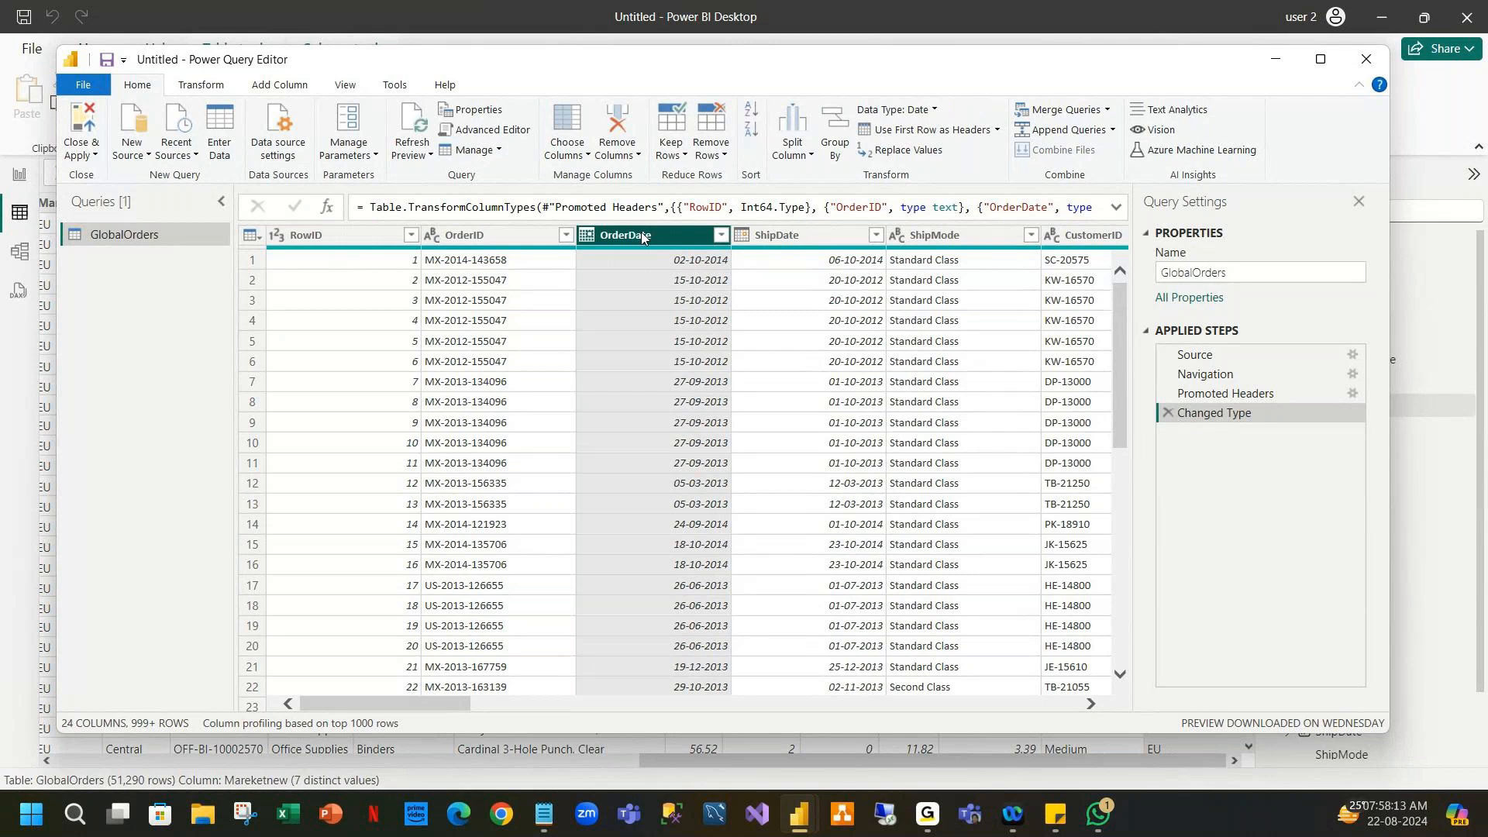
left_click(280, 85)
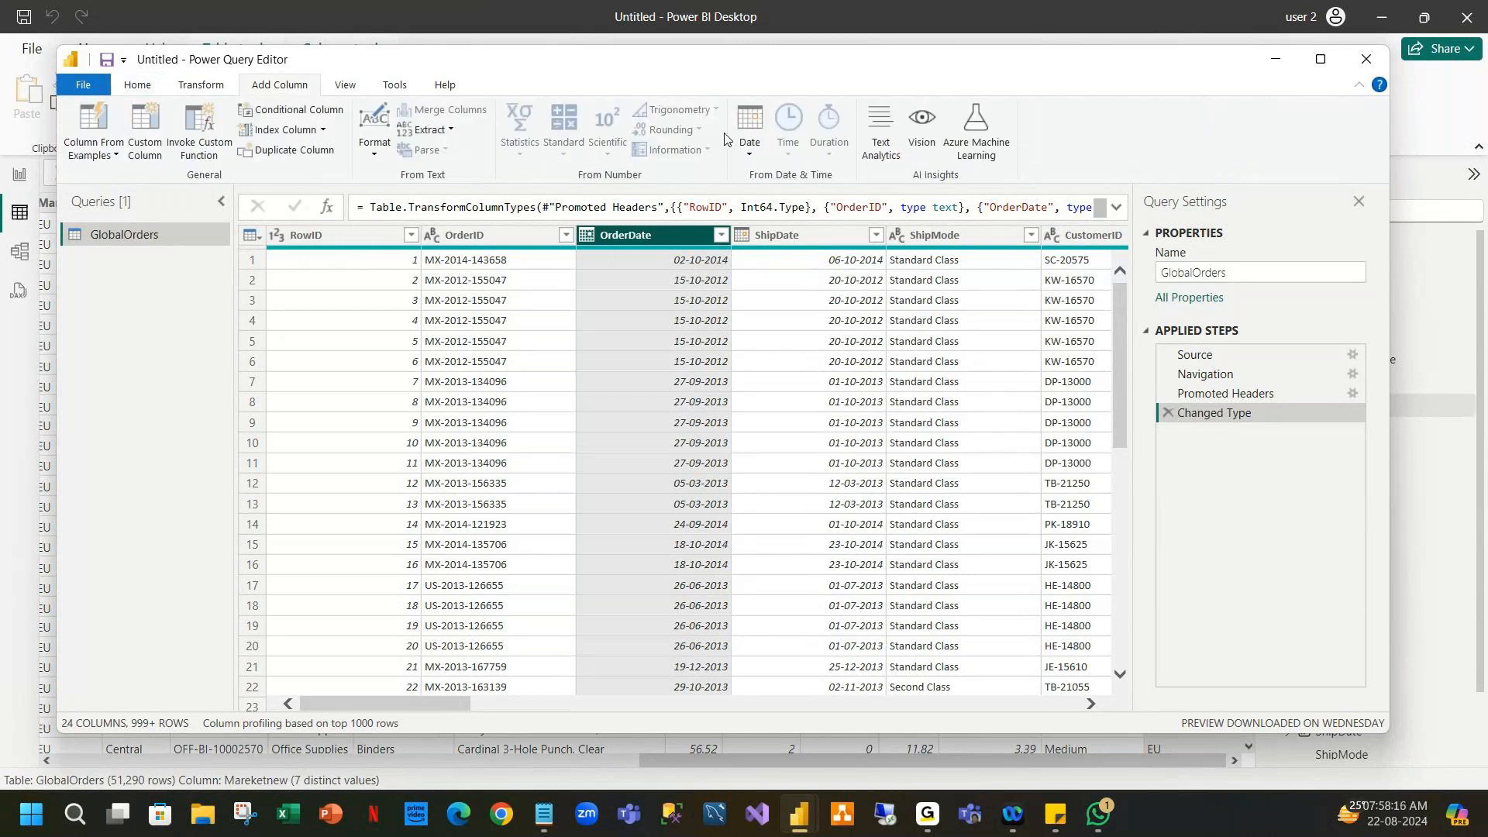
left_click(749, 132)
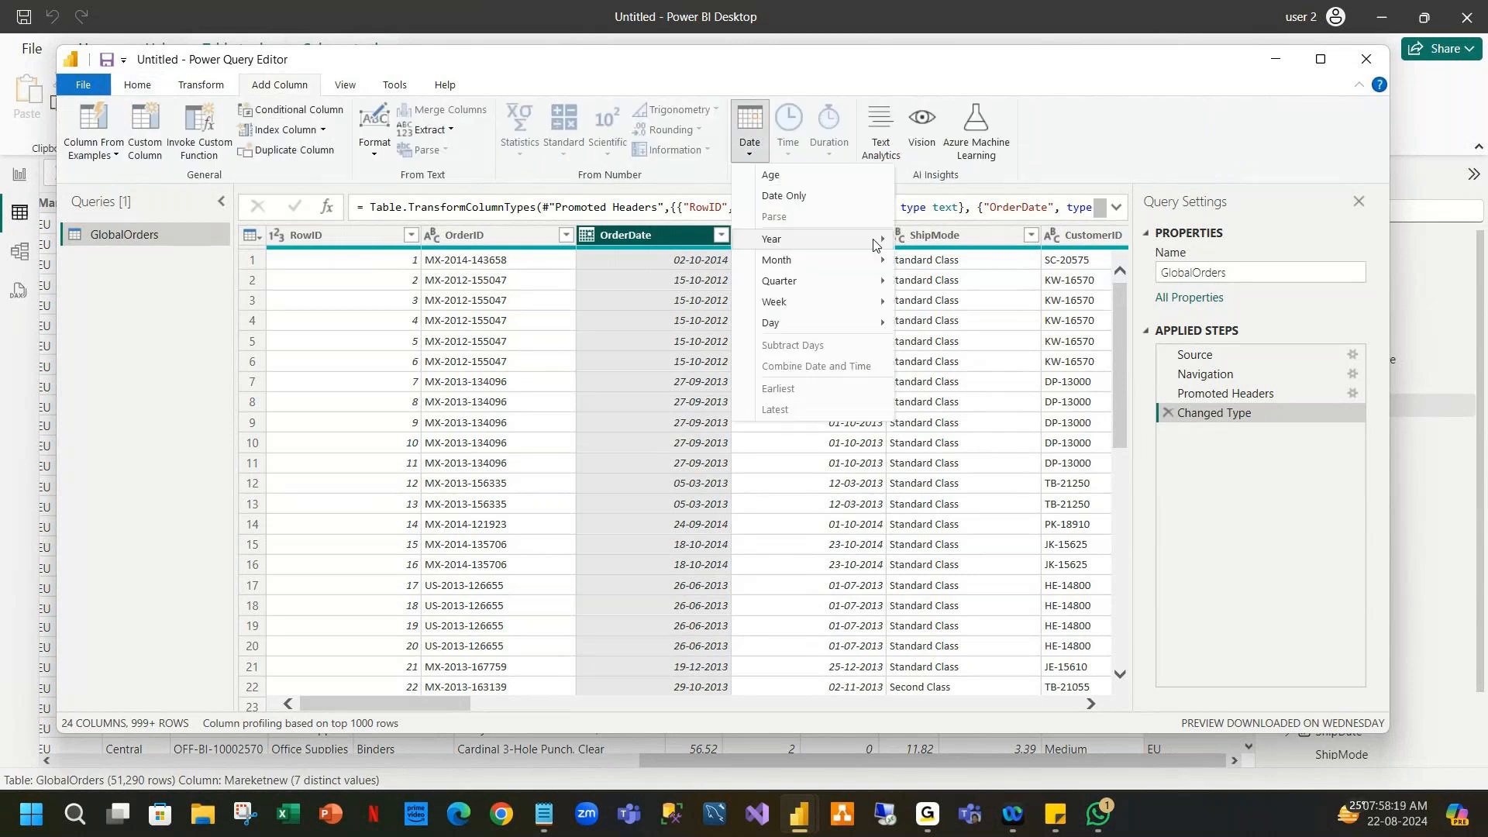
mouse_move(873, 241)
left_click(938, 241)
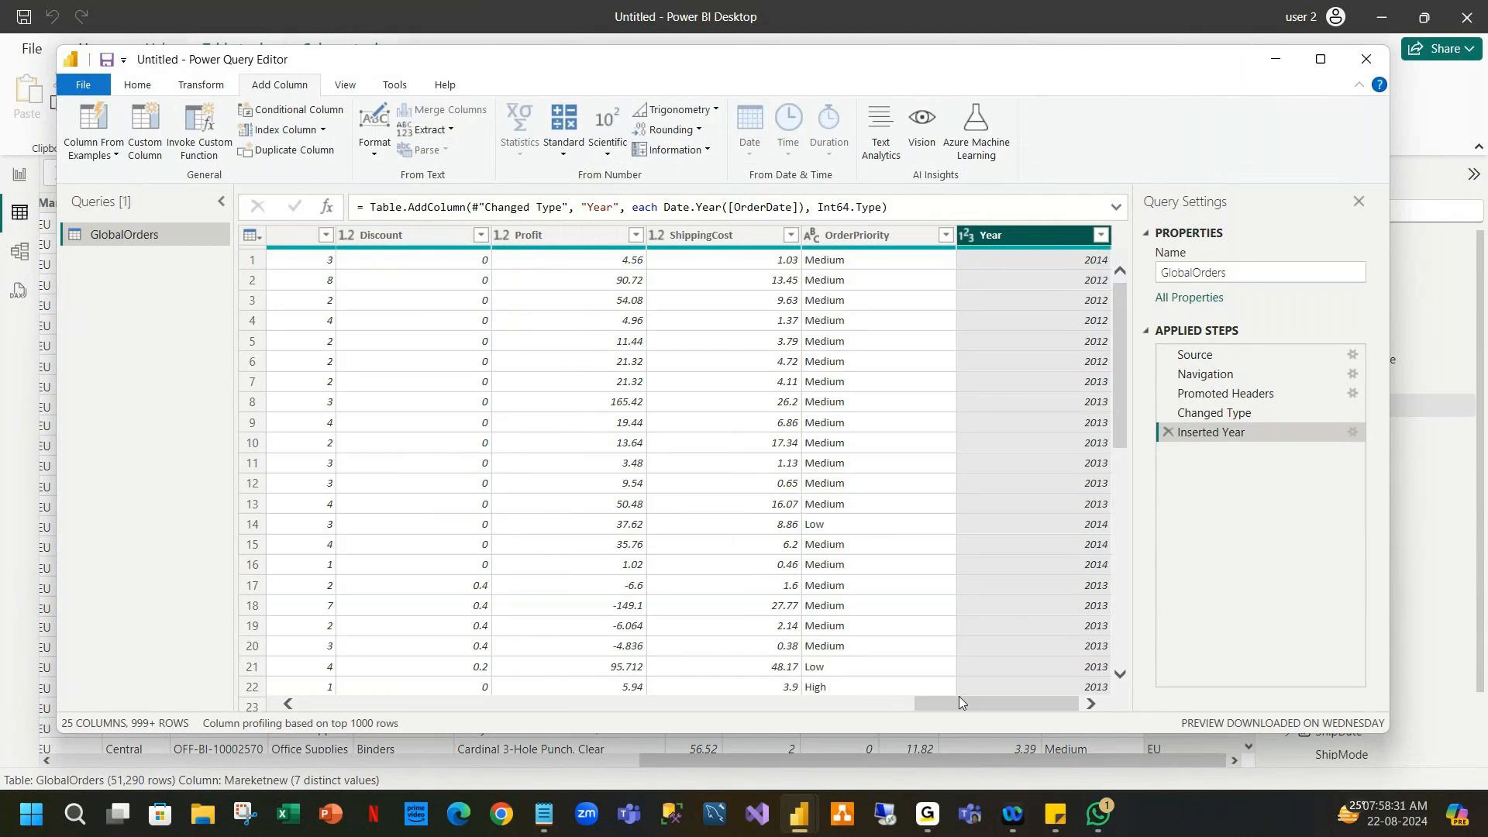
left_click_drag(960, 698, 275, 607)
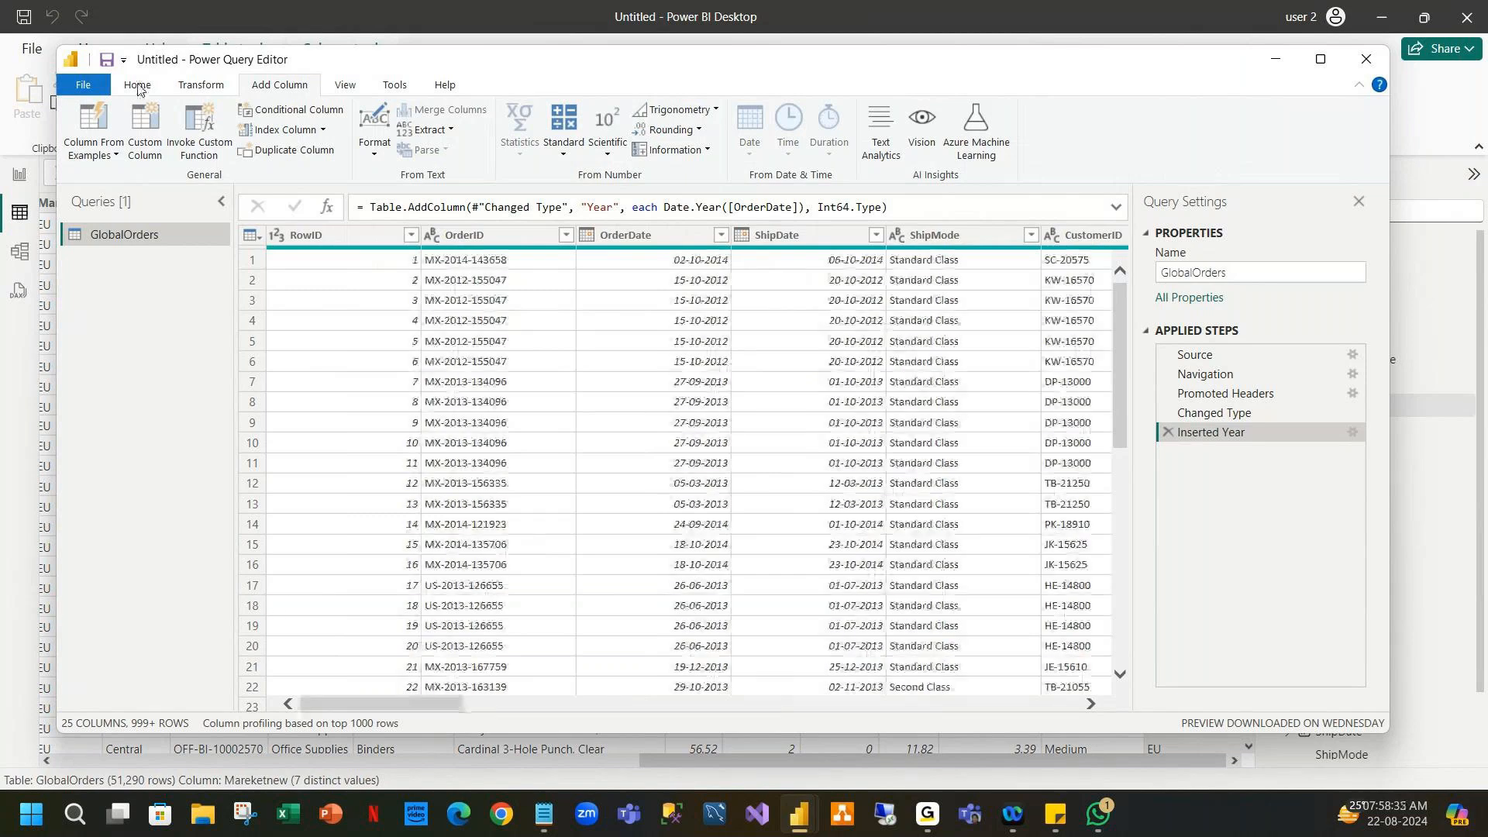
Reduce the GlobalOrders query to only the RowID, OrderID, OrderDate, ShipDate and ShipMode columns using Choose Columns.
left_click(138, 85)
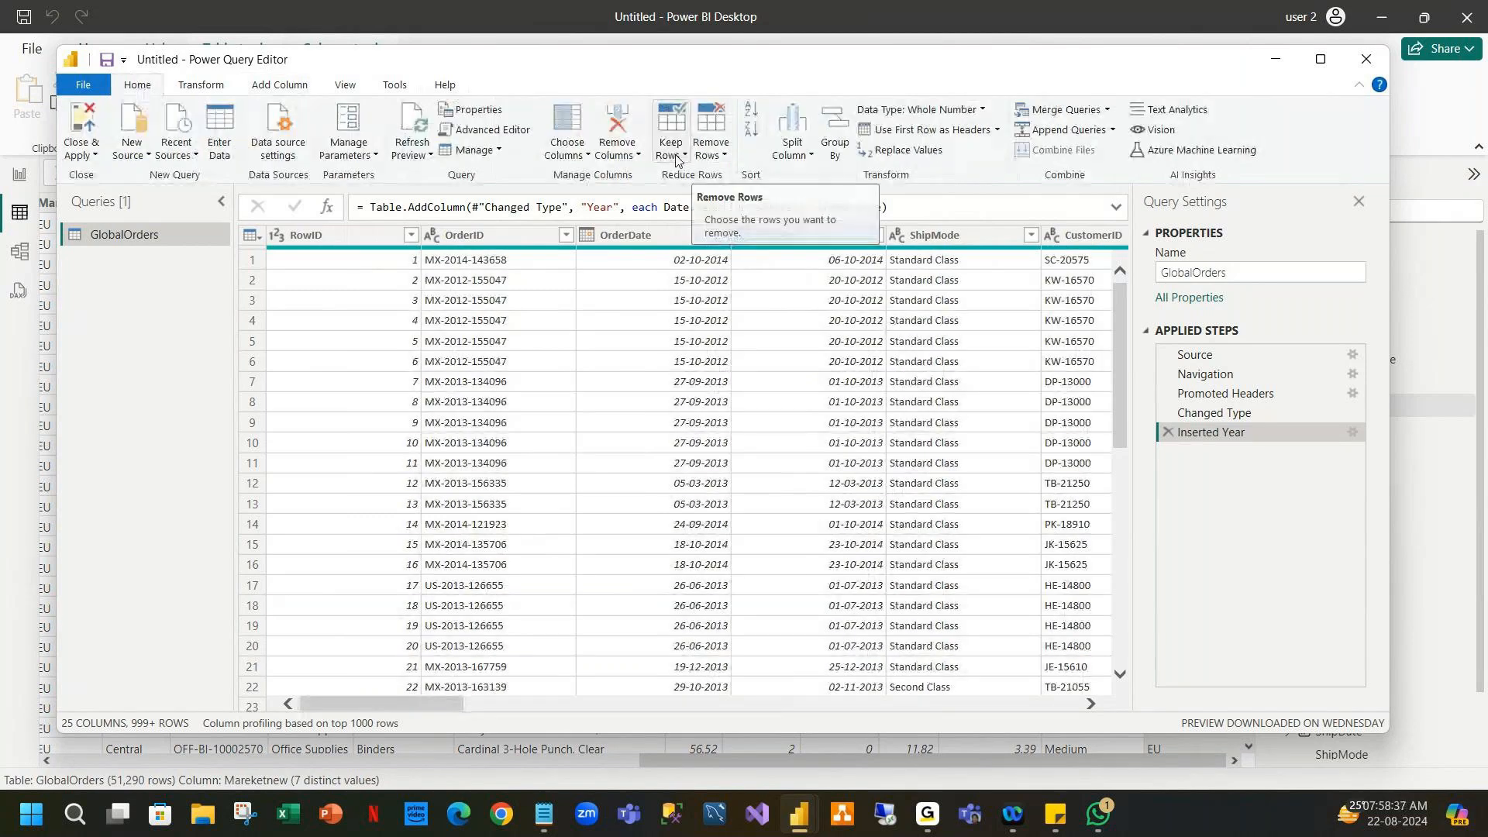
left_click(364, 242)
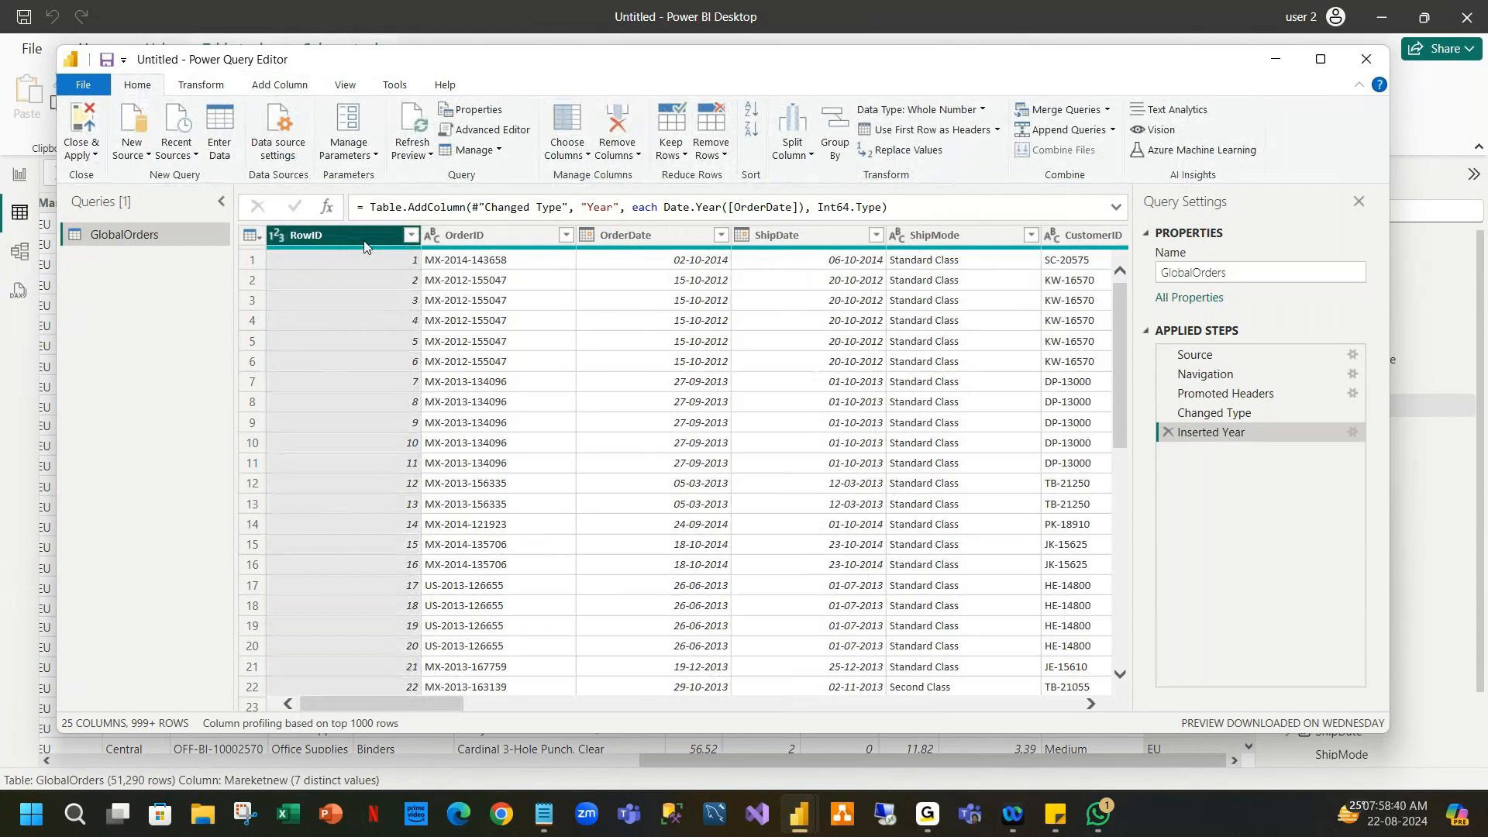
left_click(496, 239, "ctrl")
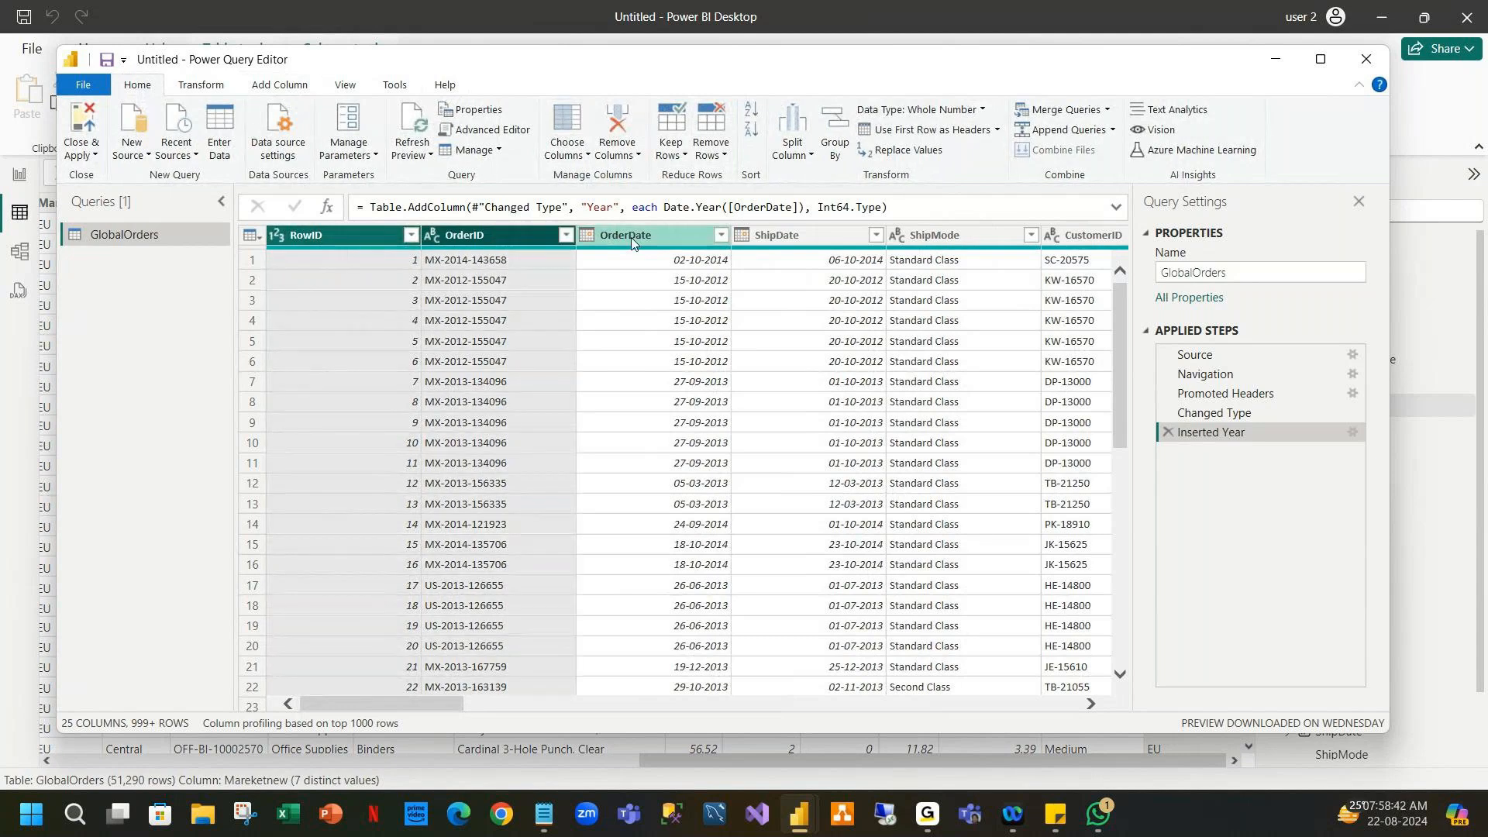
left_click(904, 237, "shift")
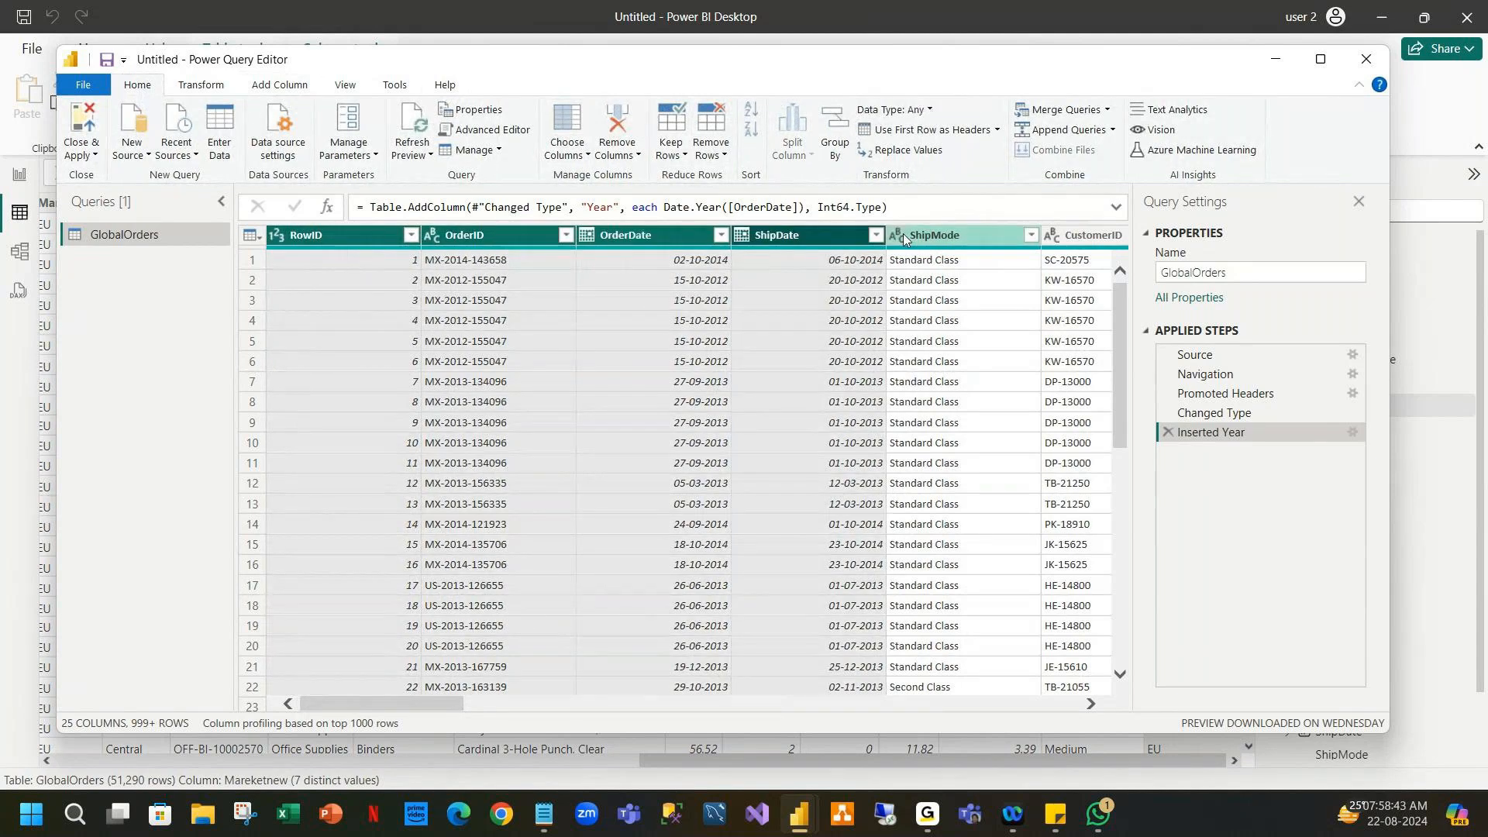
left_click(573, 152)
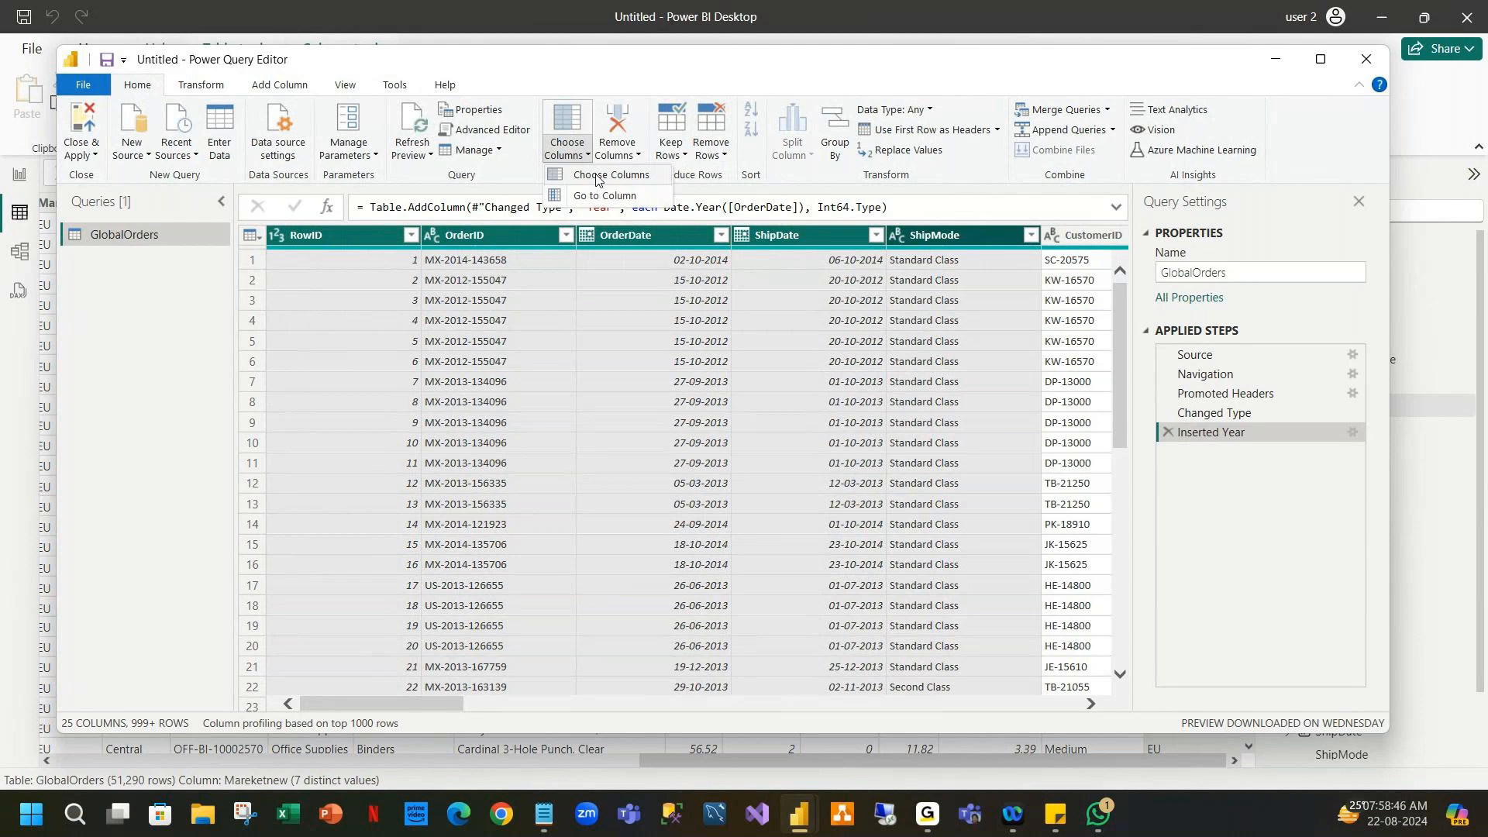
left_click(596, 175)
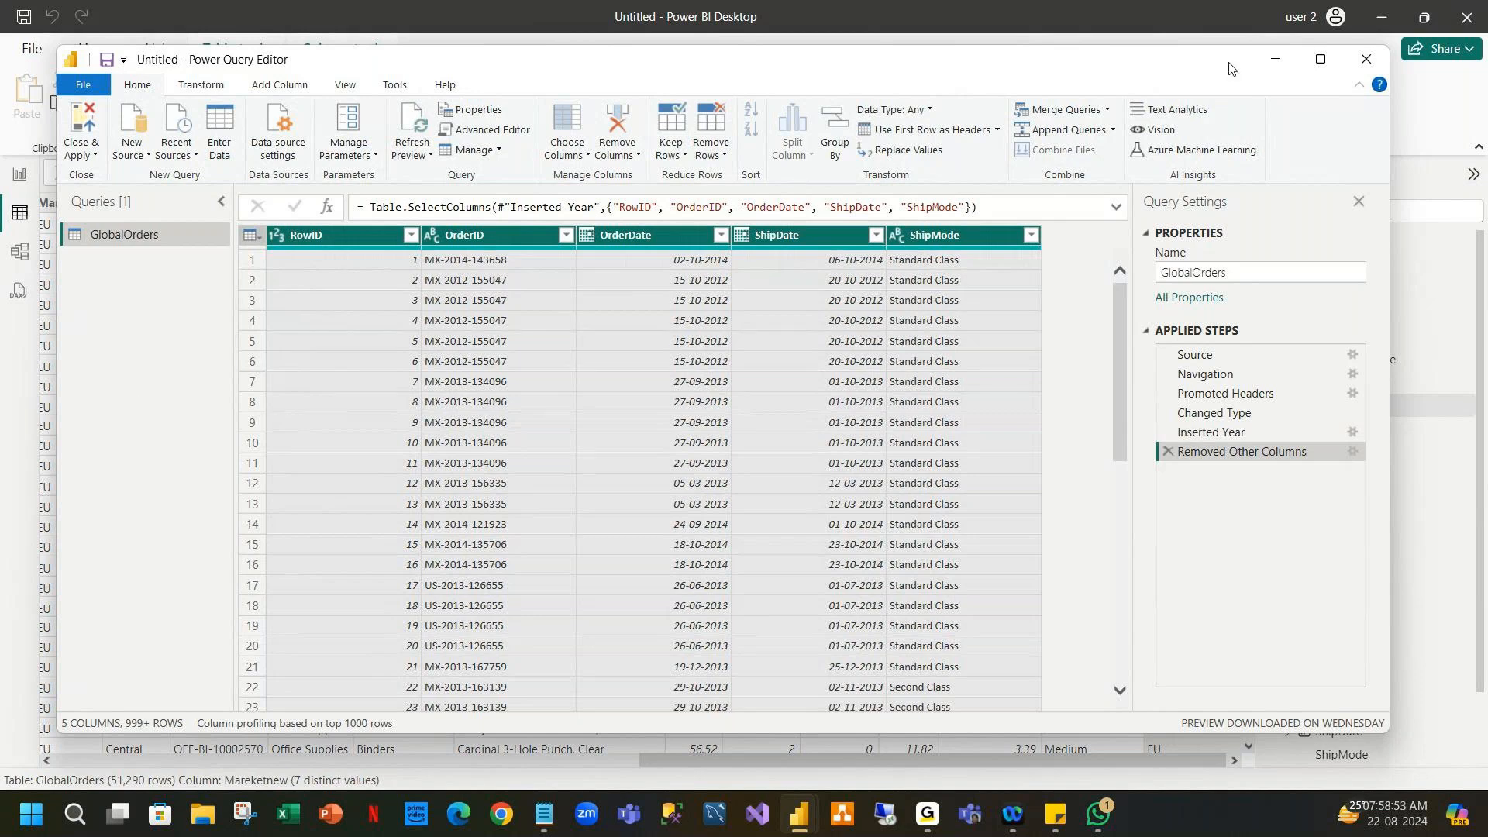
Narrow the Power Query Editor window to uncover the report's field list and apply the query changes to the model.
left_click_drag(1229, 68, 1059, 83)
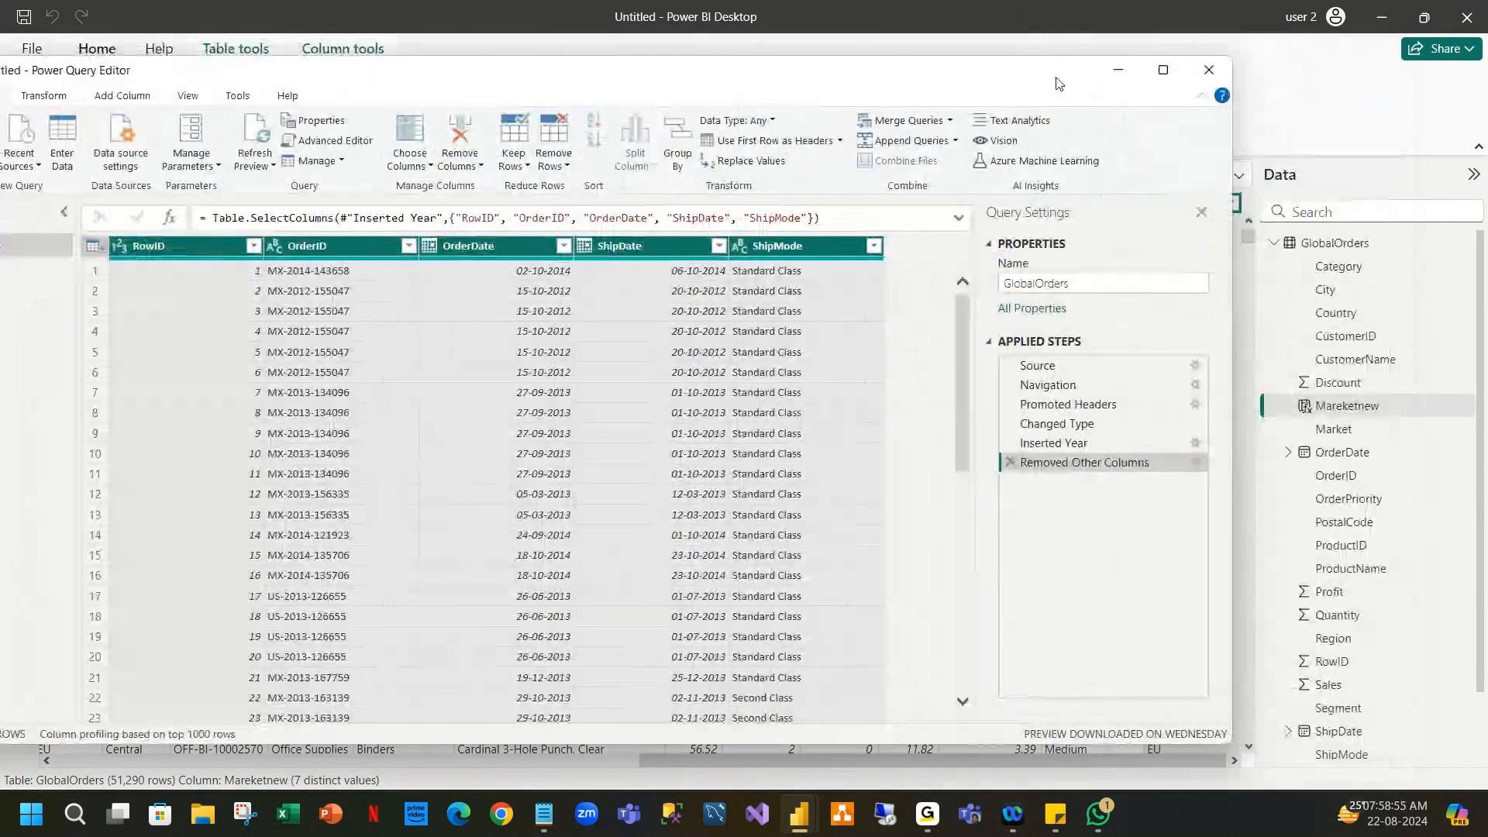
left_click_drag(550, 80, 686, 81)
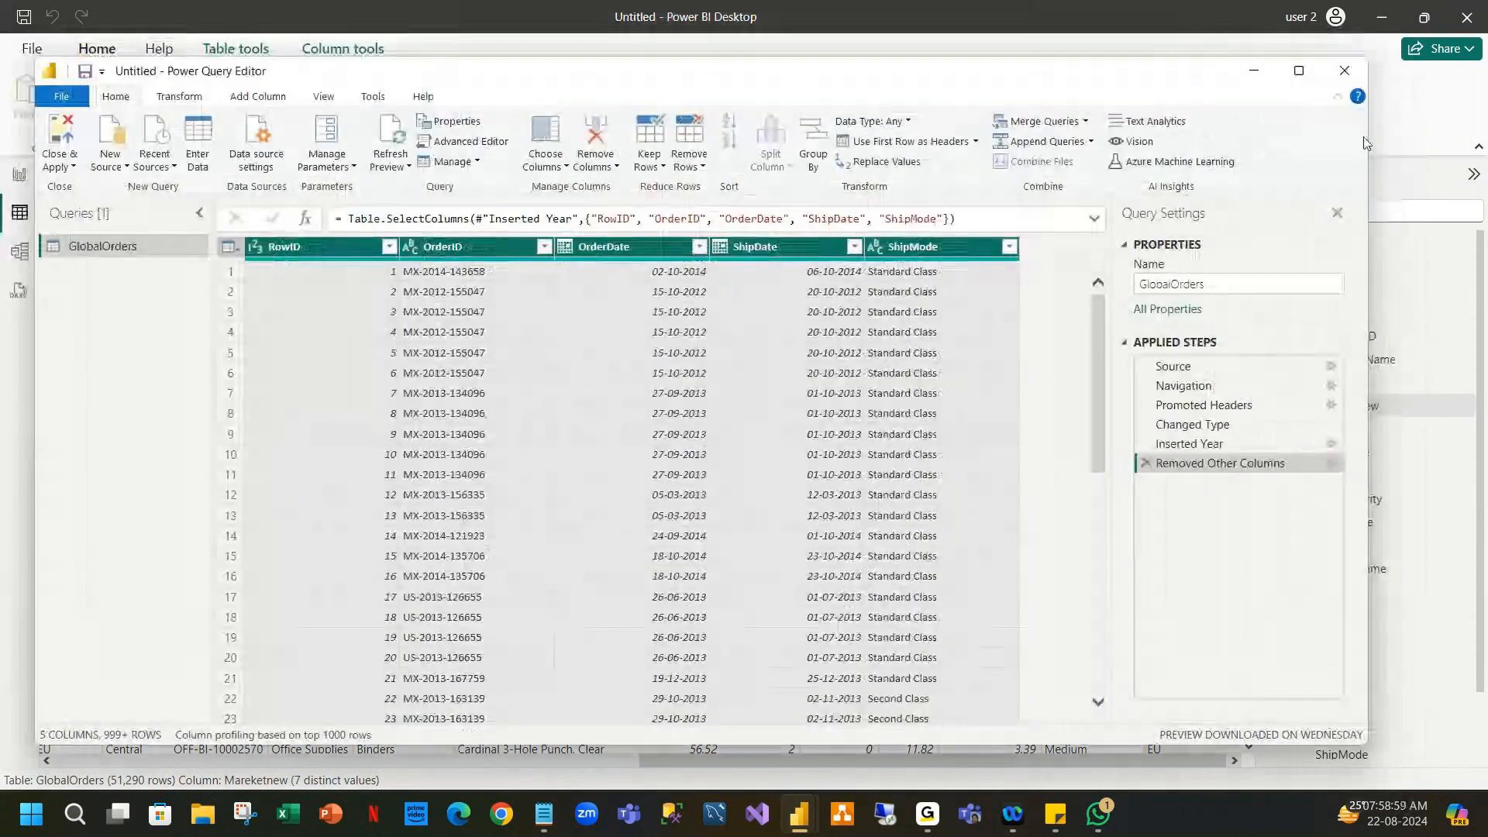
left_click_drag(1366, 143, 1184, 132)
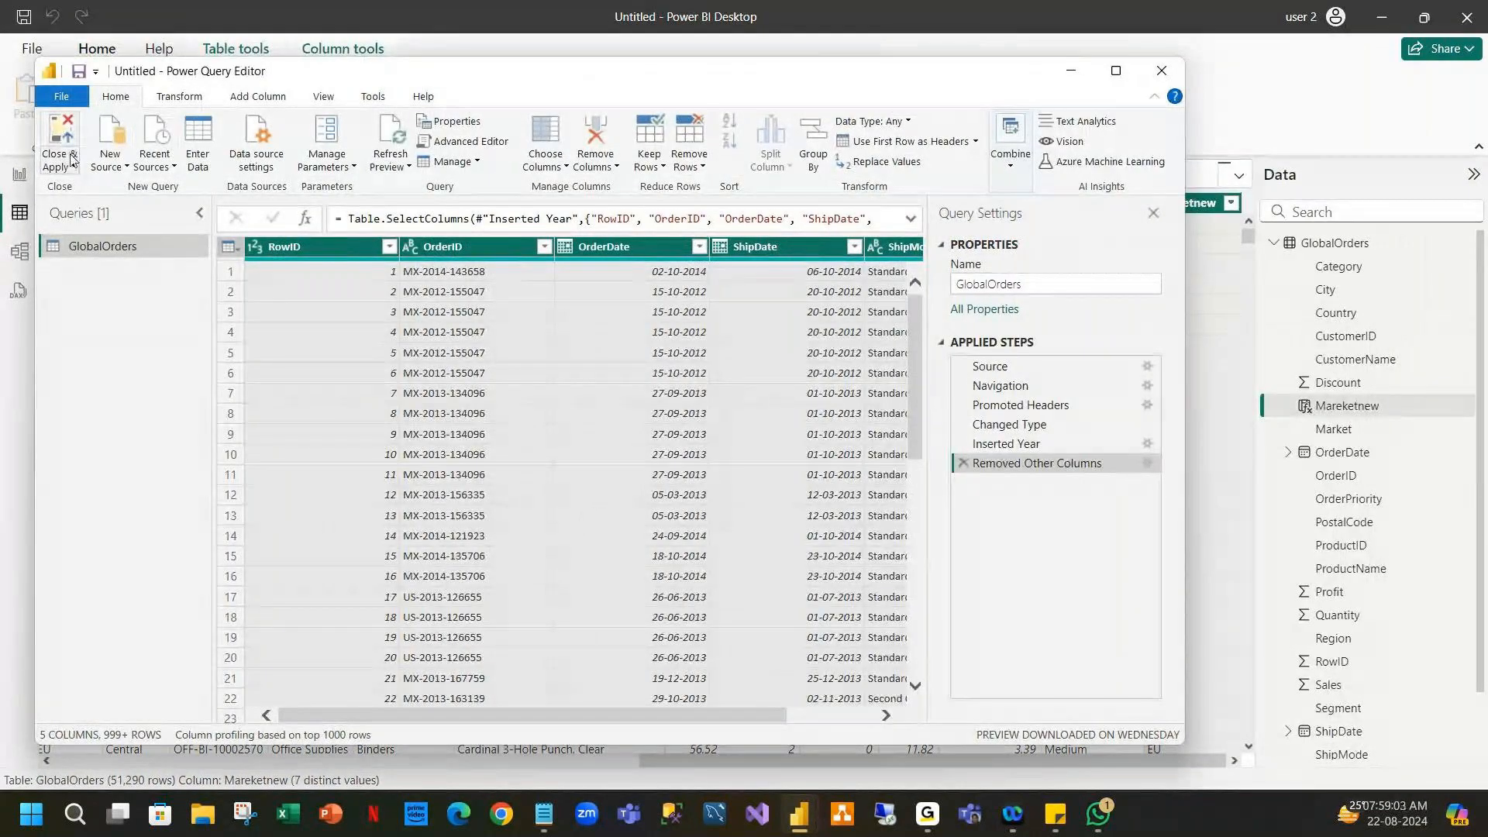
left_click(70, 159)
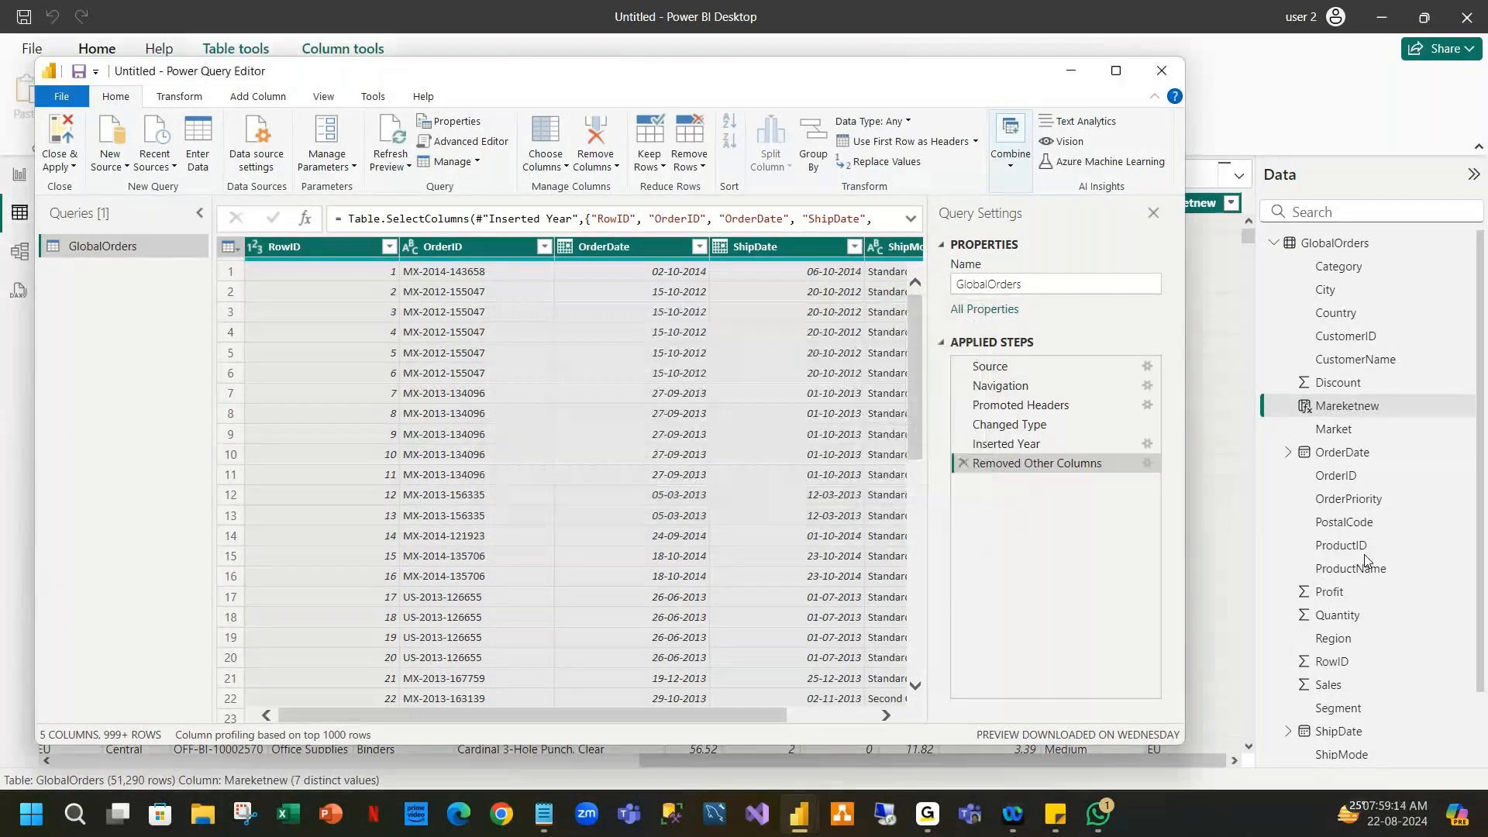
Delete the Removed Other Columns step from the GlobalOrders query's applied steps.
left_click(964, 464)
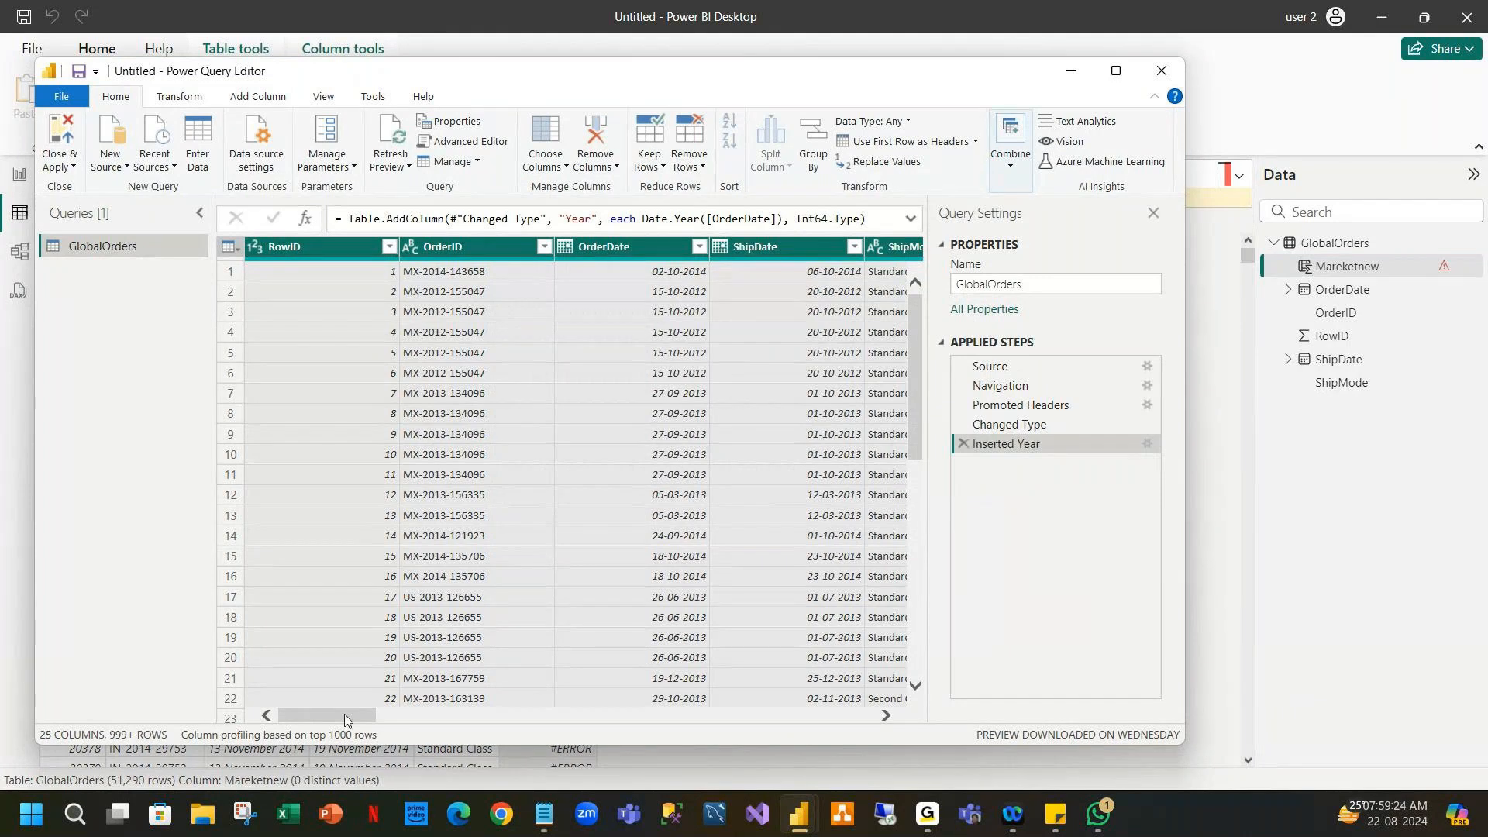
Check the restored columns in the GlobalOrders query and apply the query changes to the model without closing the editor.
left_click_drag(345, 721, 618, 726)
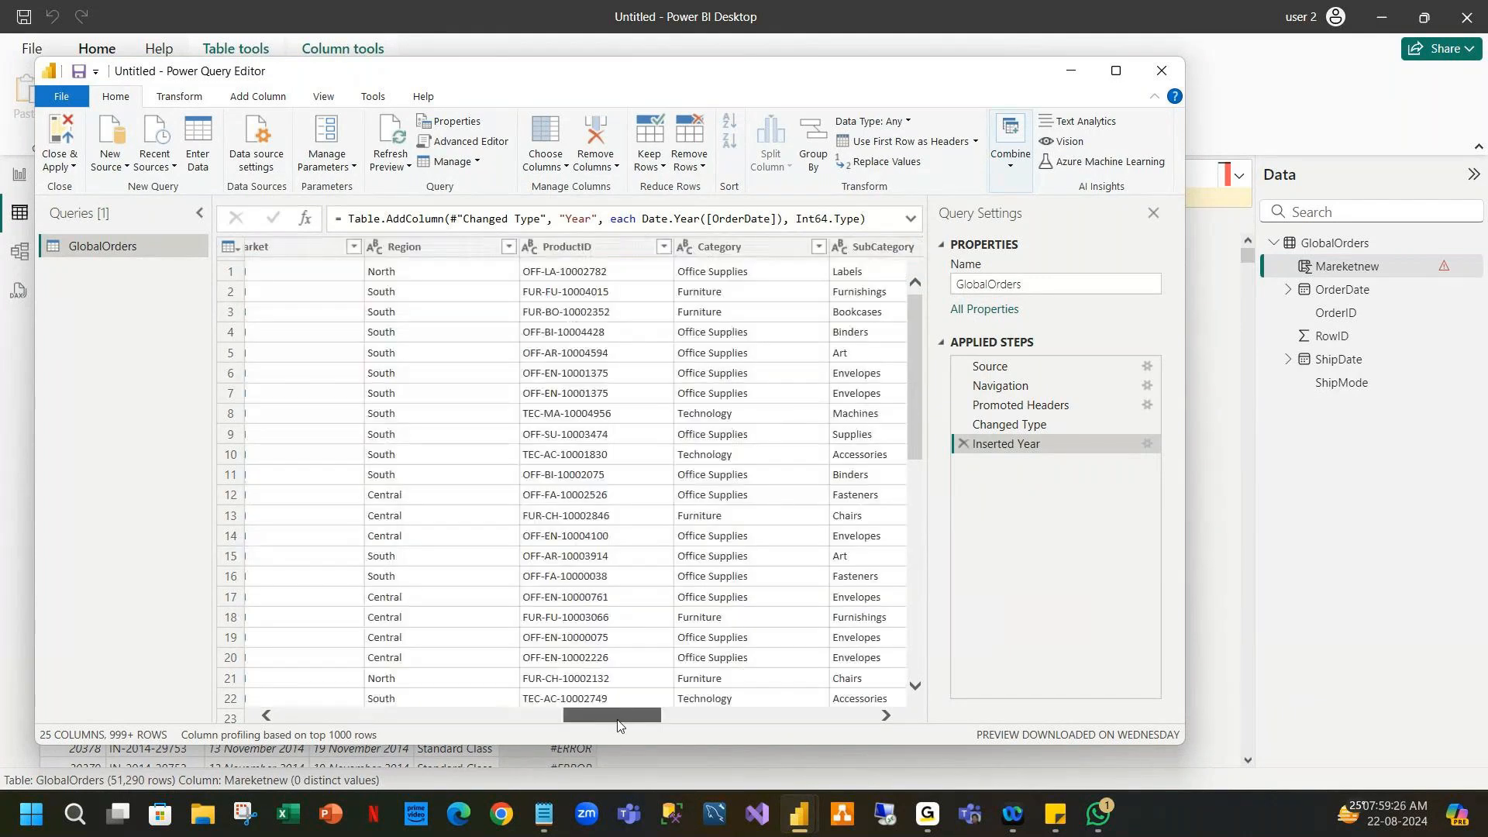
key("ctrl+a")
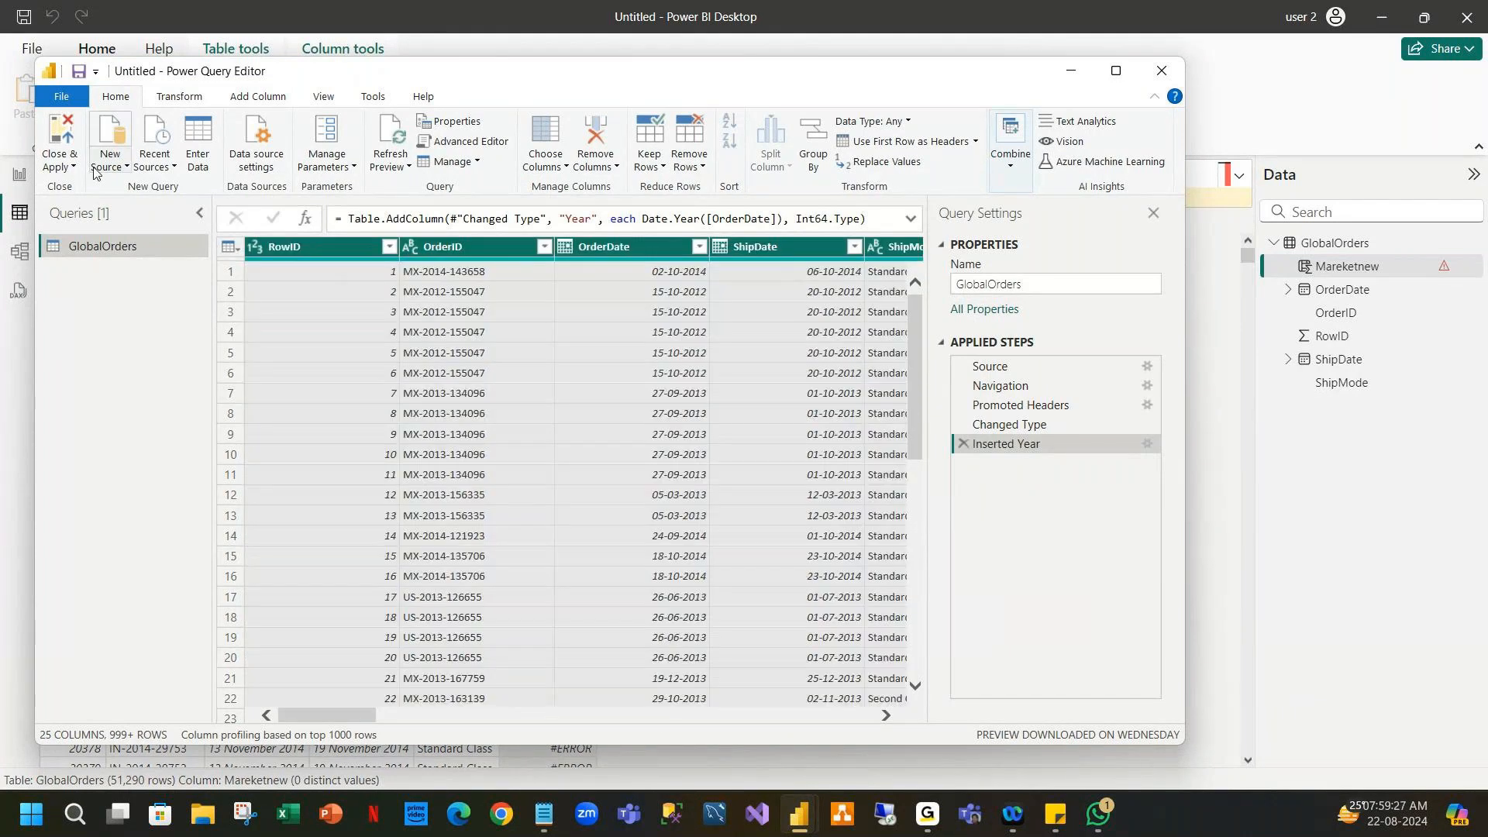
left_click(73, 167)
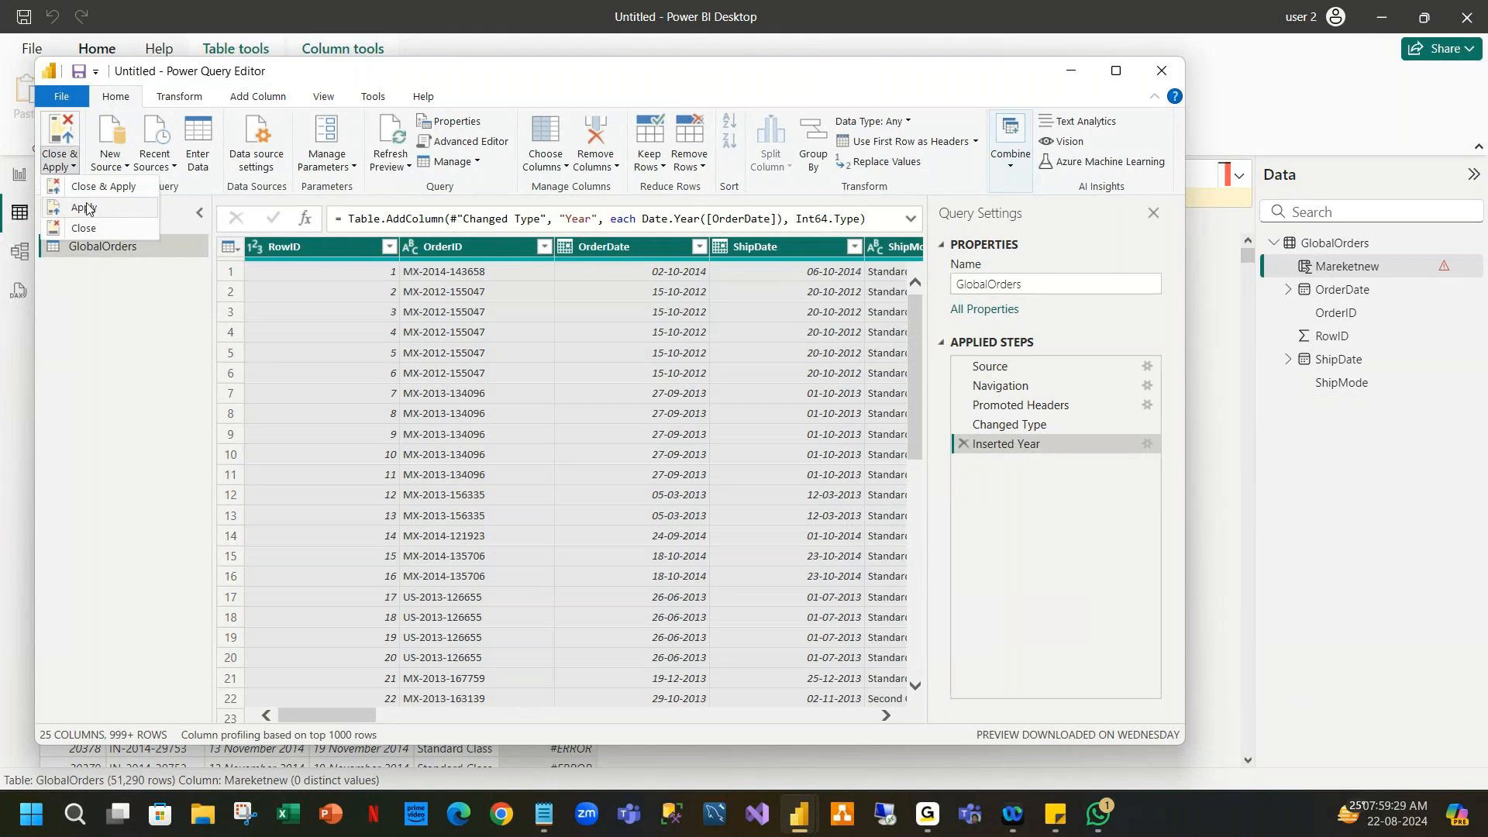
left_click(88, 207)
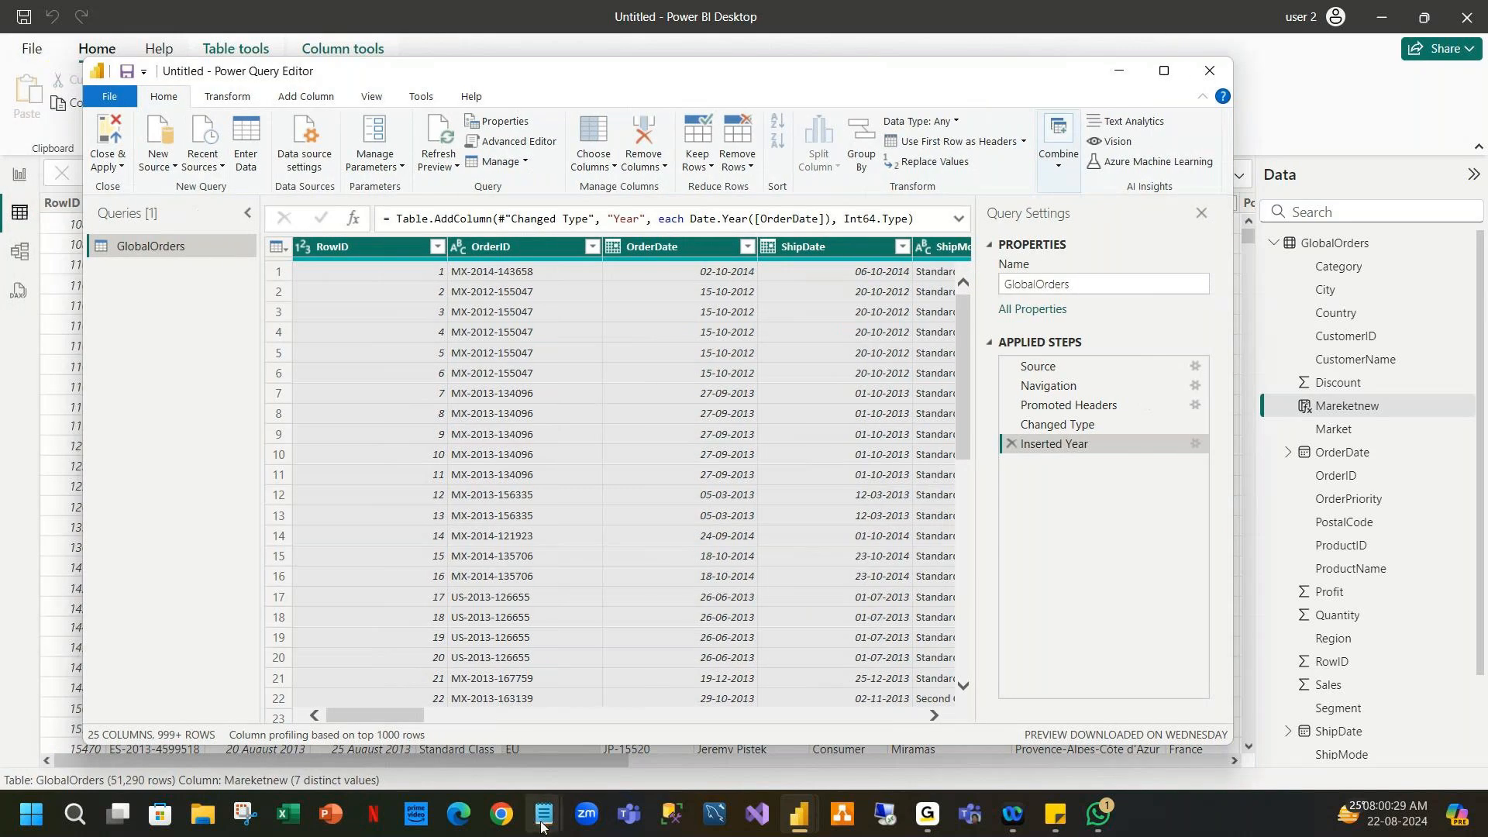
Switch to the Demo 3 notes in Notepad and add a dashed divider line below the Row level Security entry.
left_click(544, 814)
left_click(422, 451)
key("Return")
key("Return")
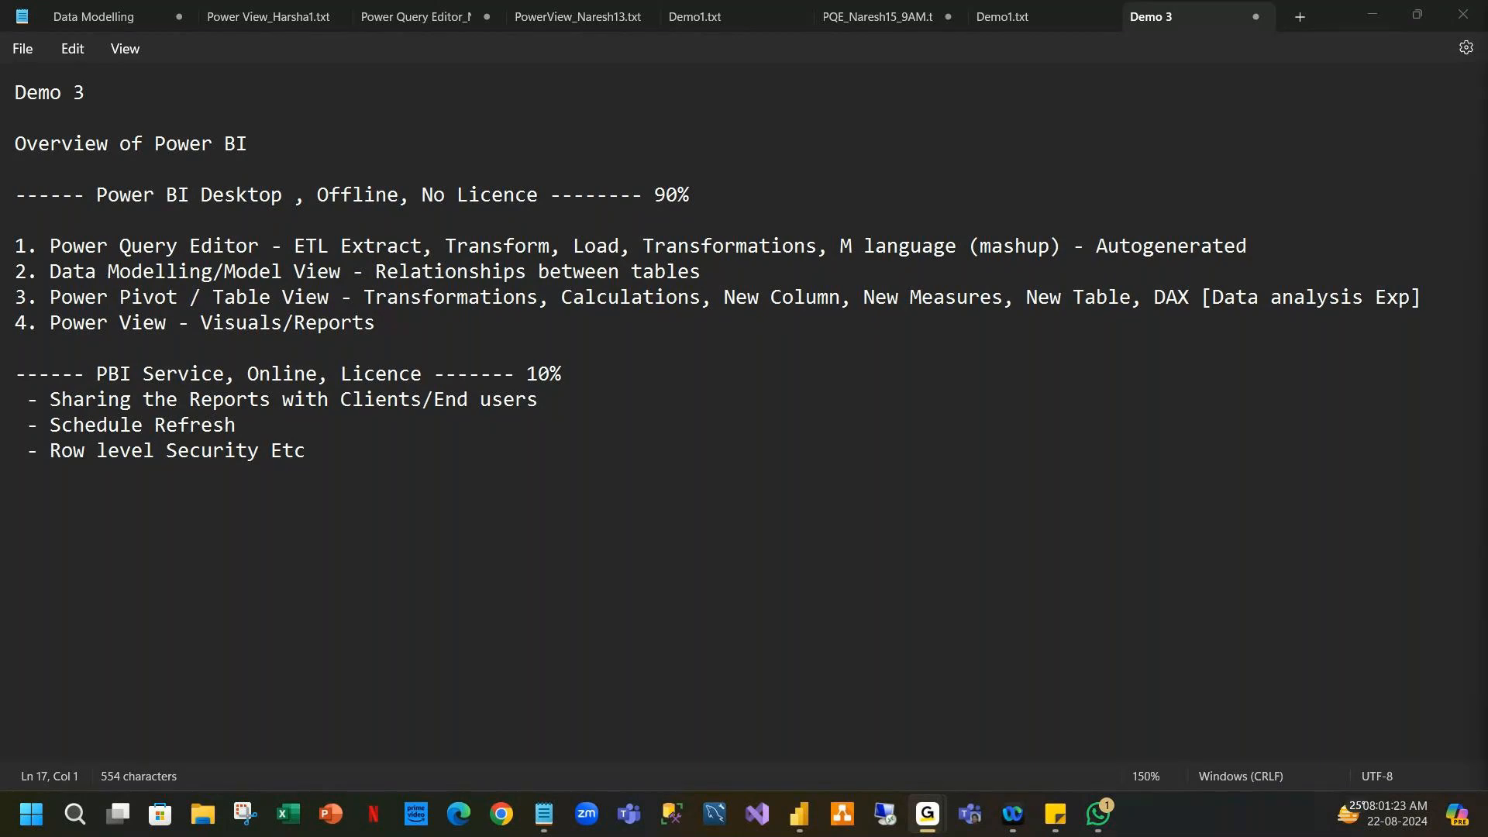
left_click(30, 493)
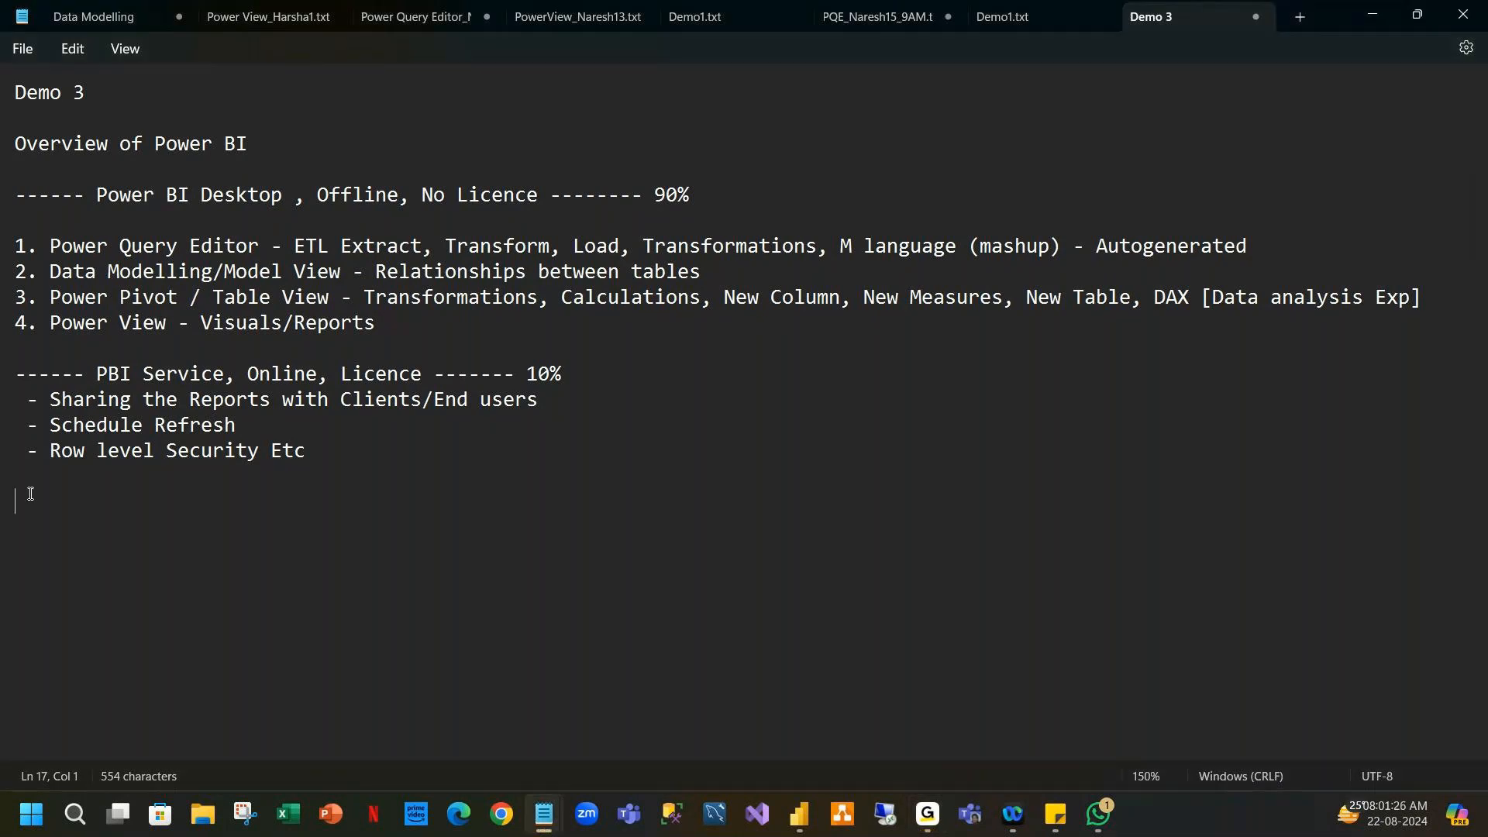
type("---------------------------------------")
key("Return")
List the tools Power BI, Tableau, Looker, Quick View and Kanime on separate lines below the divider.
type("Power BI")
key("Return")
type("Tableau")
key("Return")
type("Looker")
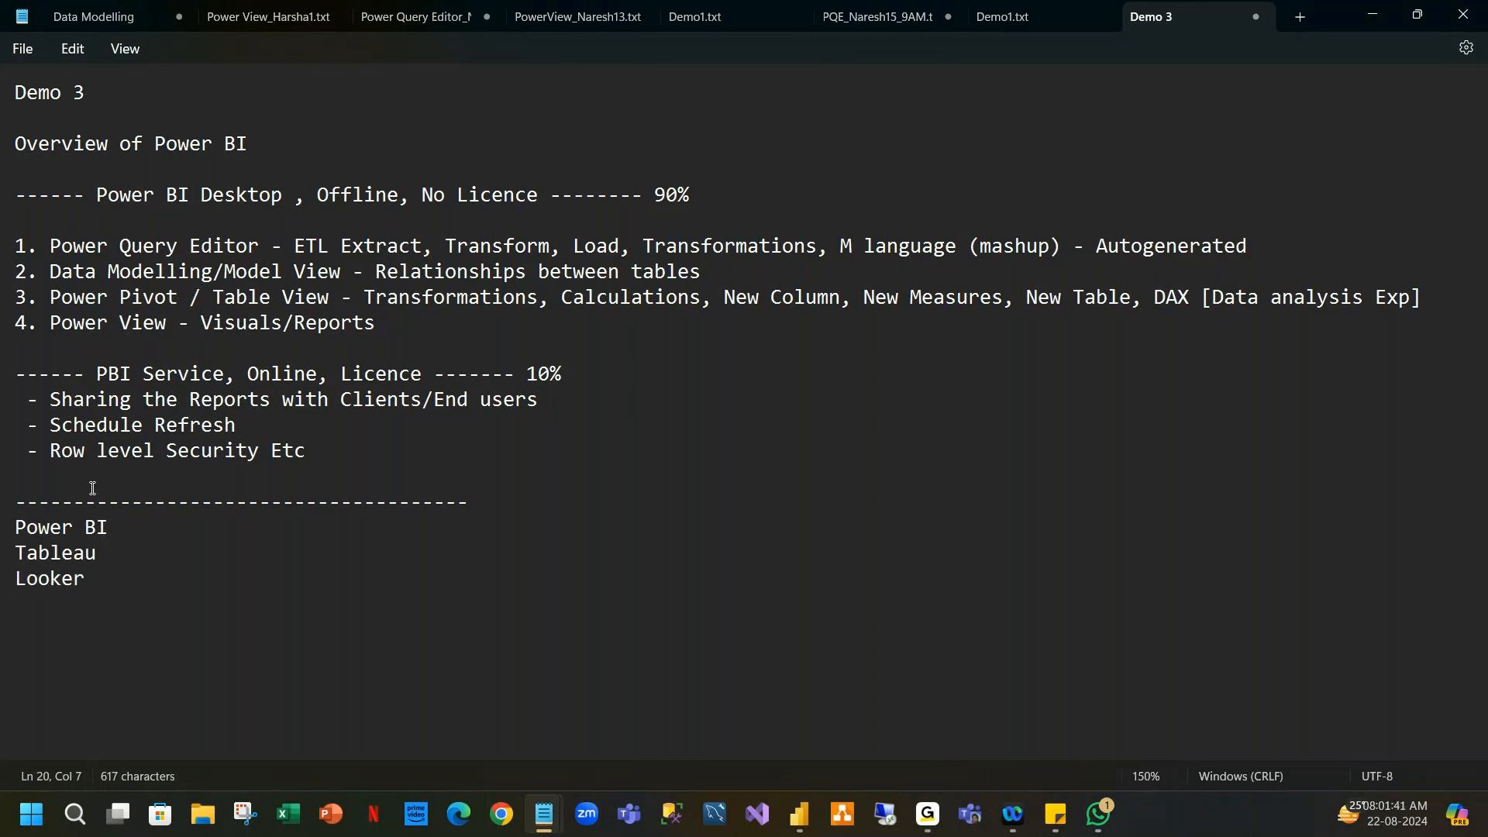
key("Return")
type("Quick View")
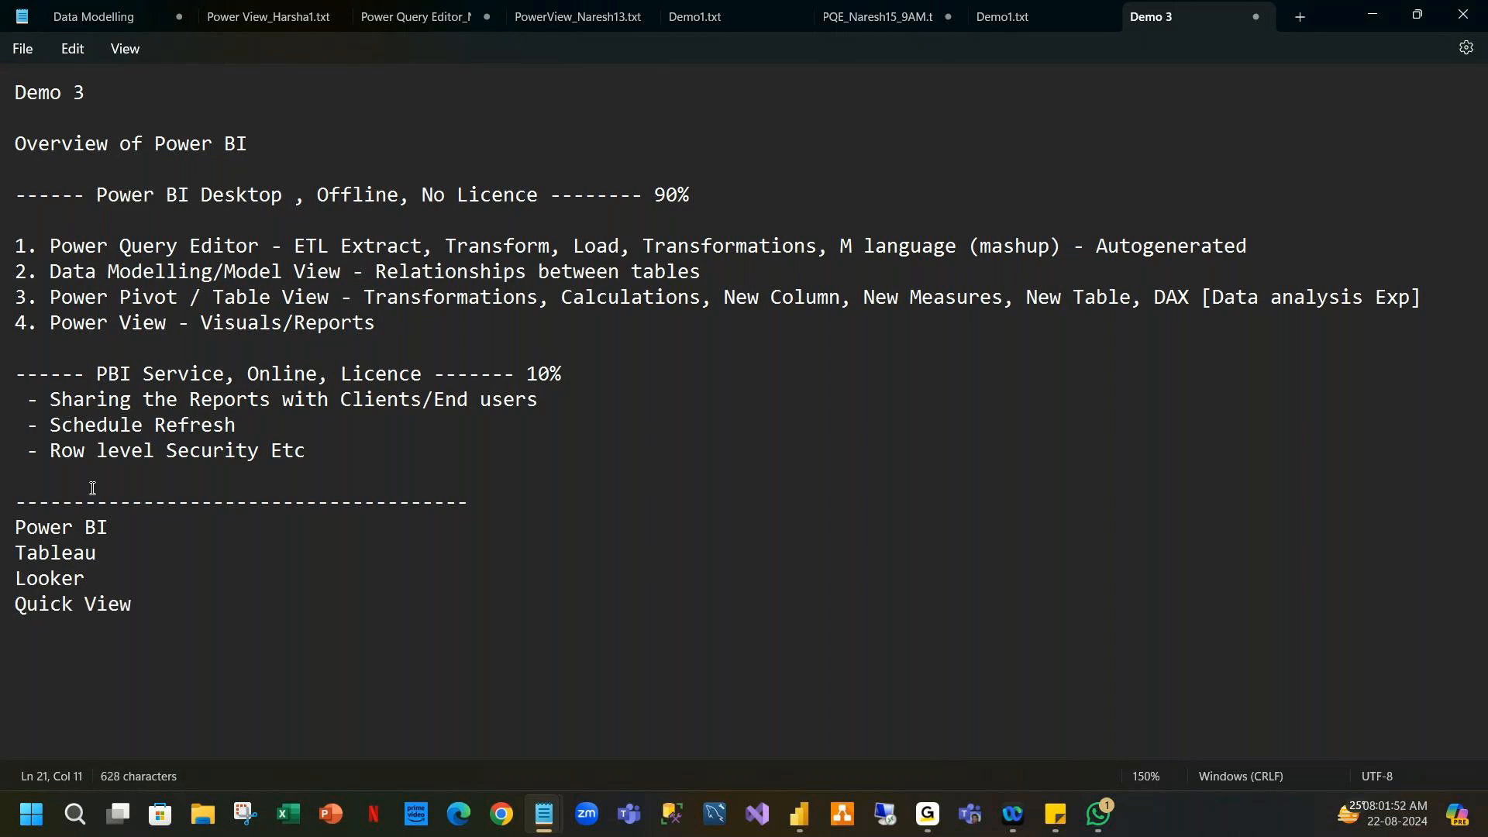
key("Return")
type("Knime")
key("Return")
Highlight the Tableau and Power BI entries in the tool list for comparison.
left_click(48, 632)
left_click(38, 668)
left_click(110, 551)
left_click_drag(110, 548, 161, 594)
left_click(161, 593)
left_click(121, 626)
left_click_drag(102, 557, 10, 555)
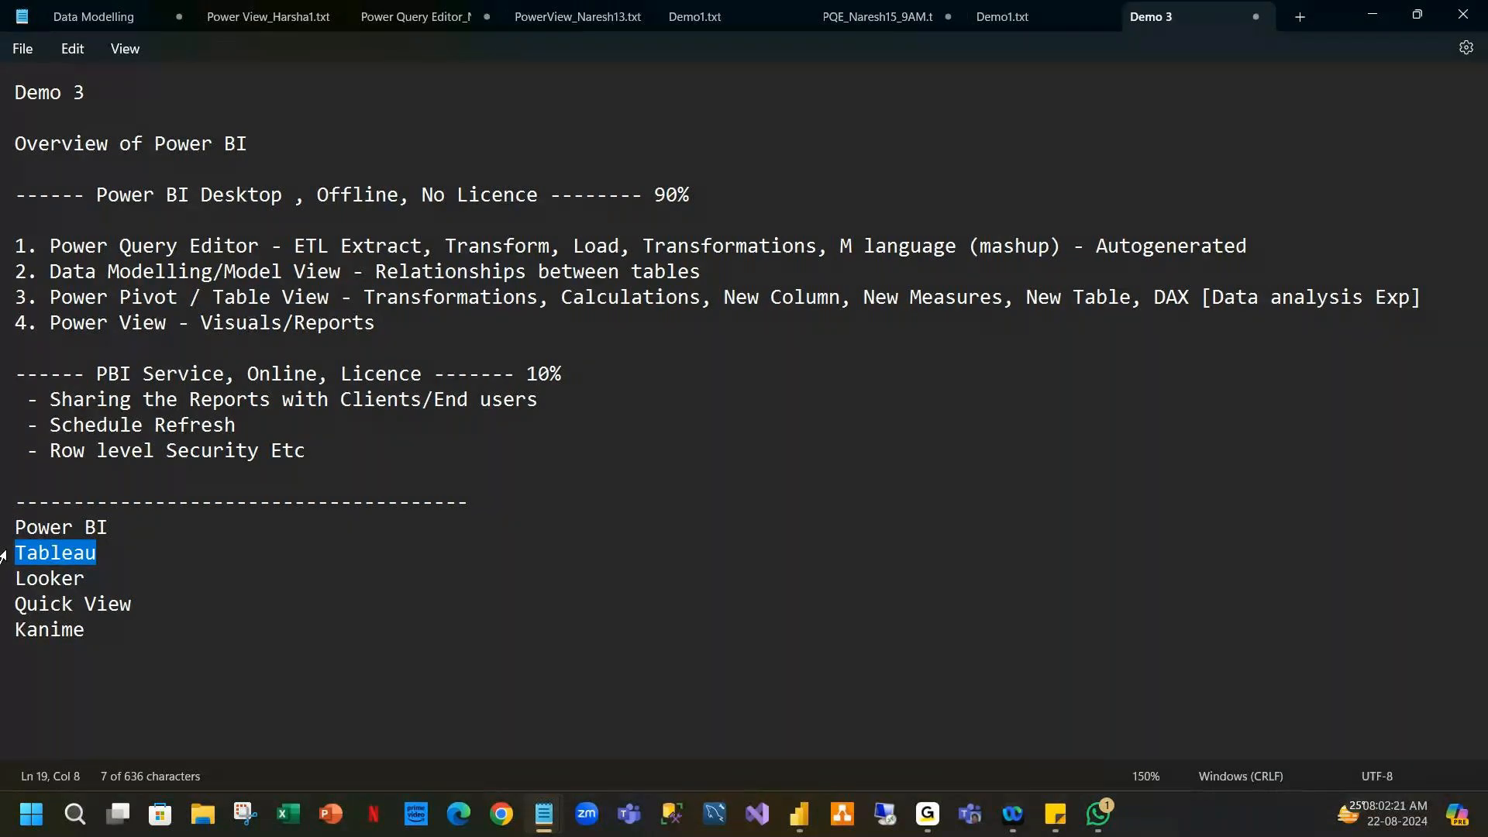
left_click(128, 559)
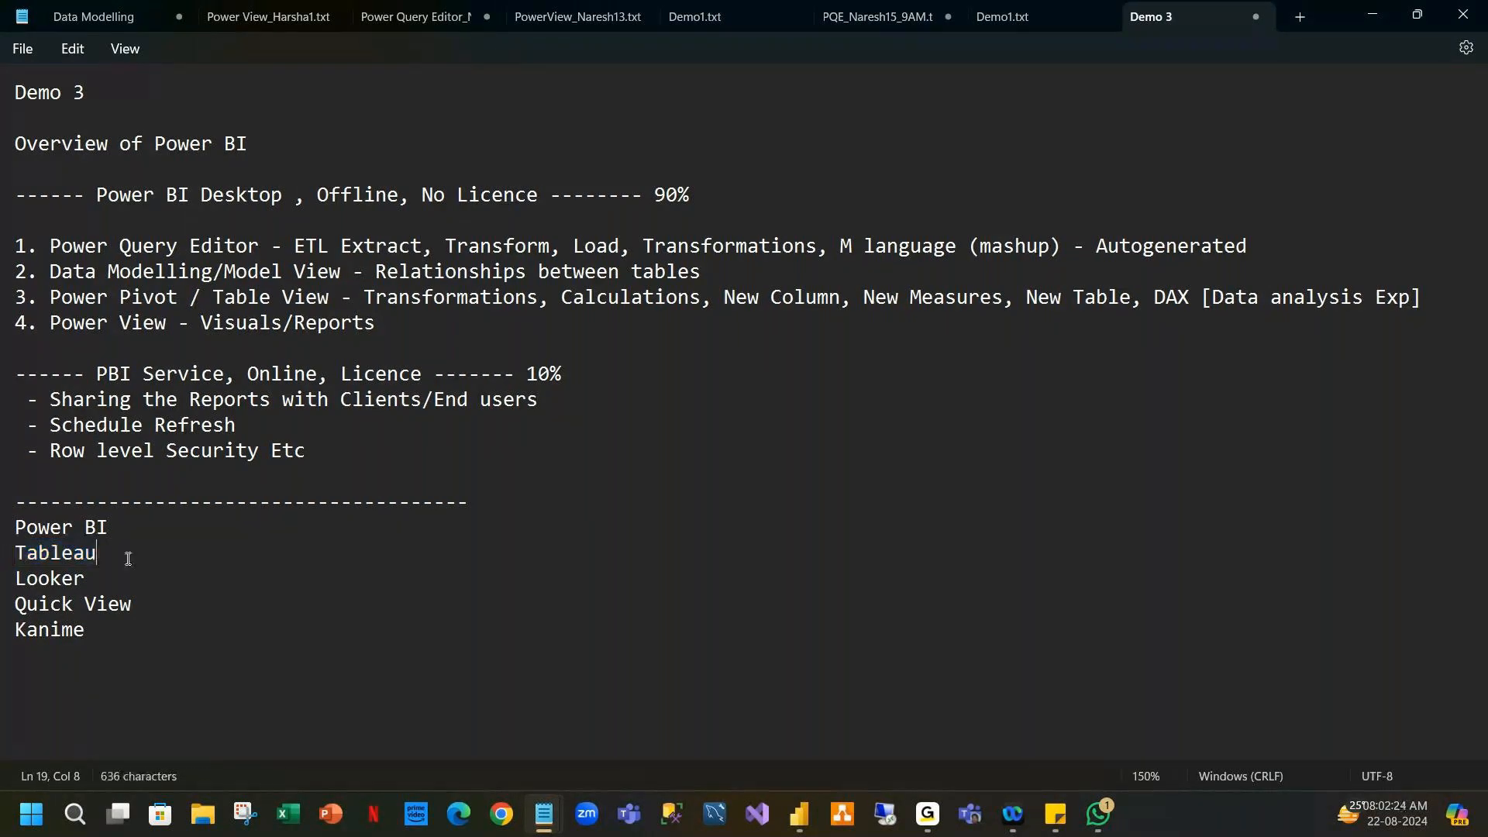
left_click_drag(128, 559, 23, 532)
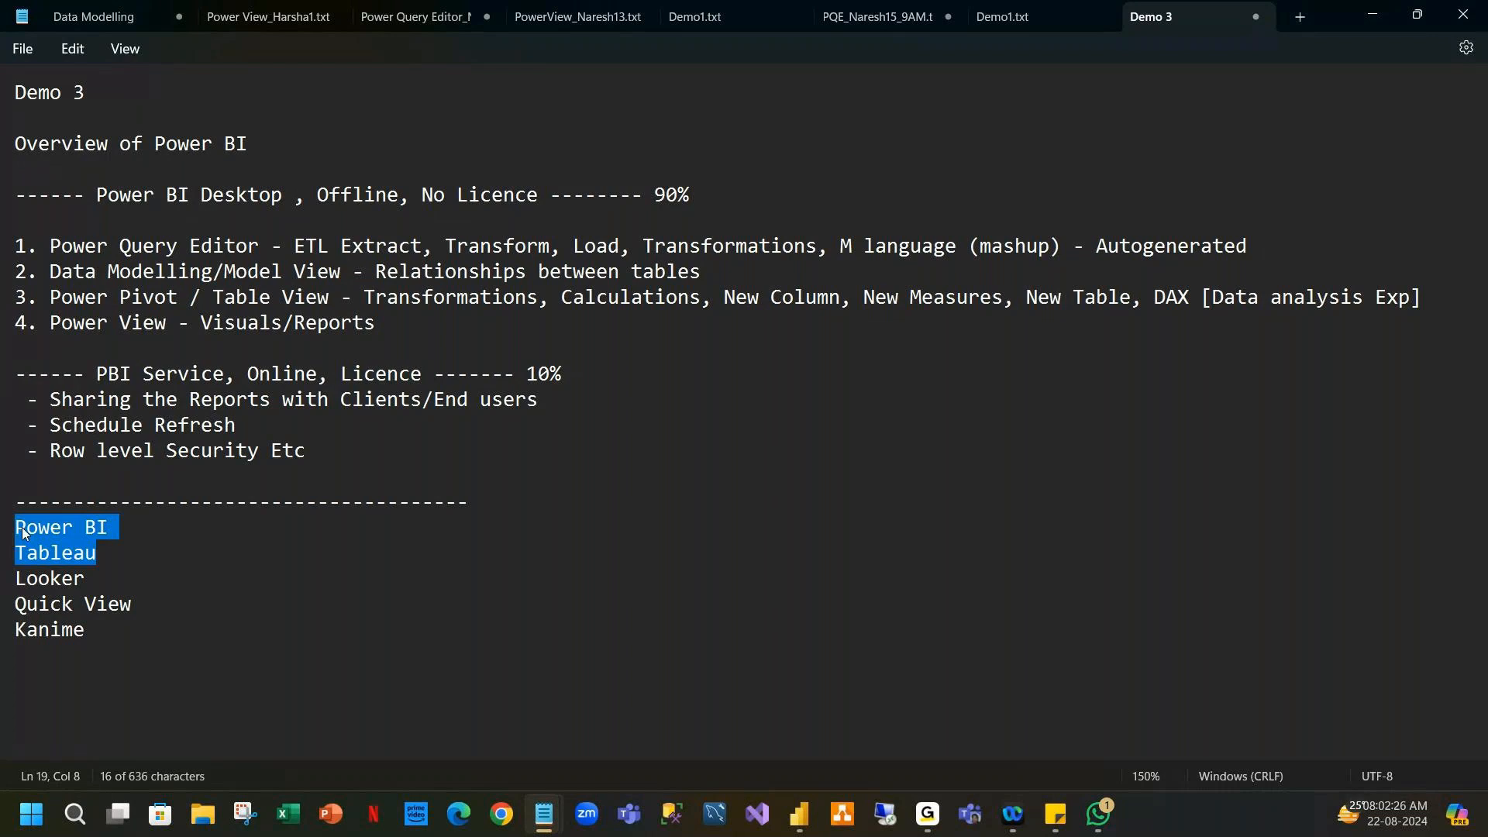
Insert blank lines after Tableau in the notes and add the line "Licence Prize - Power BI" there.
left_click(163, 542)
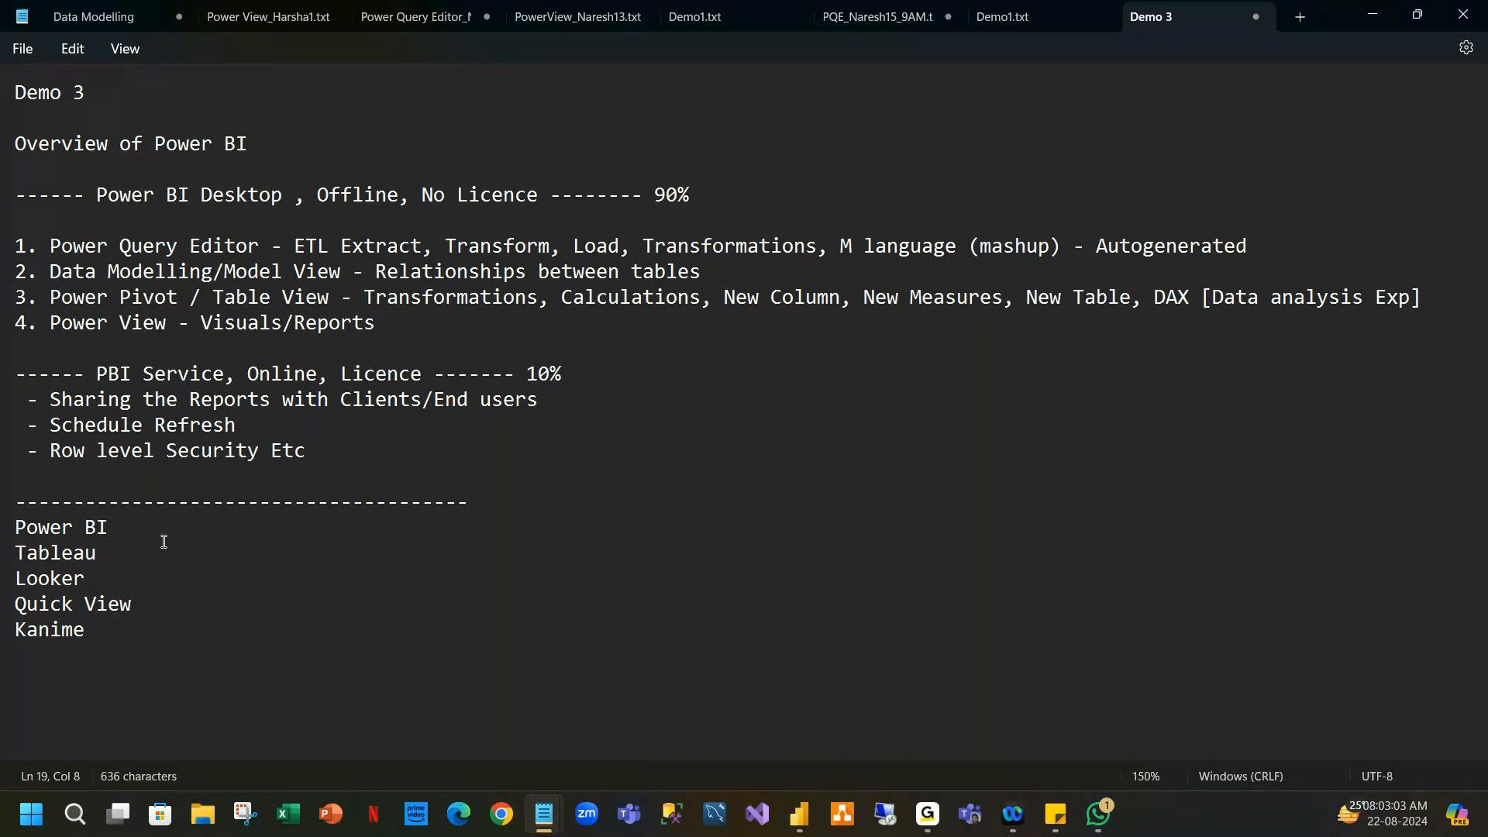
key("Return")
key("Return")
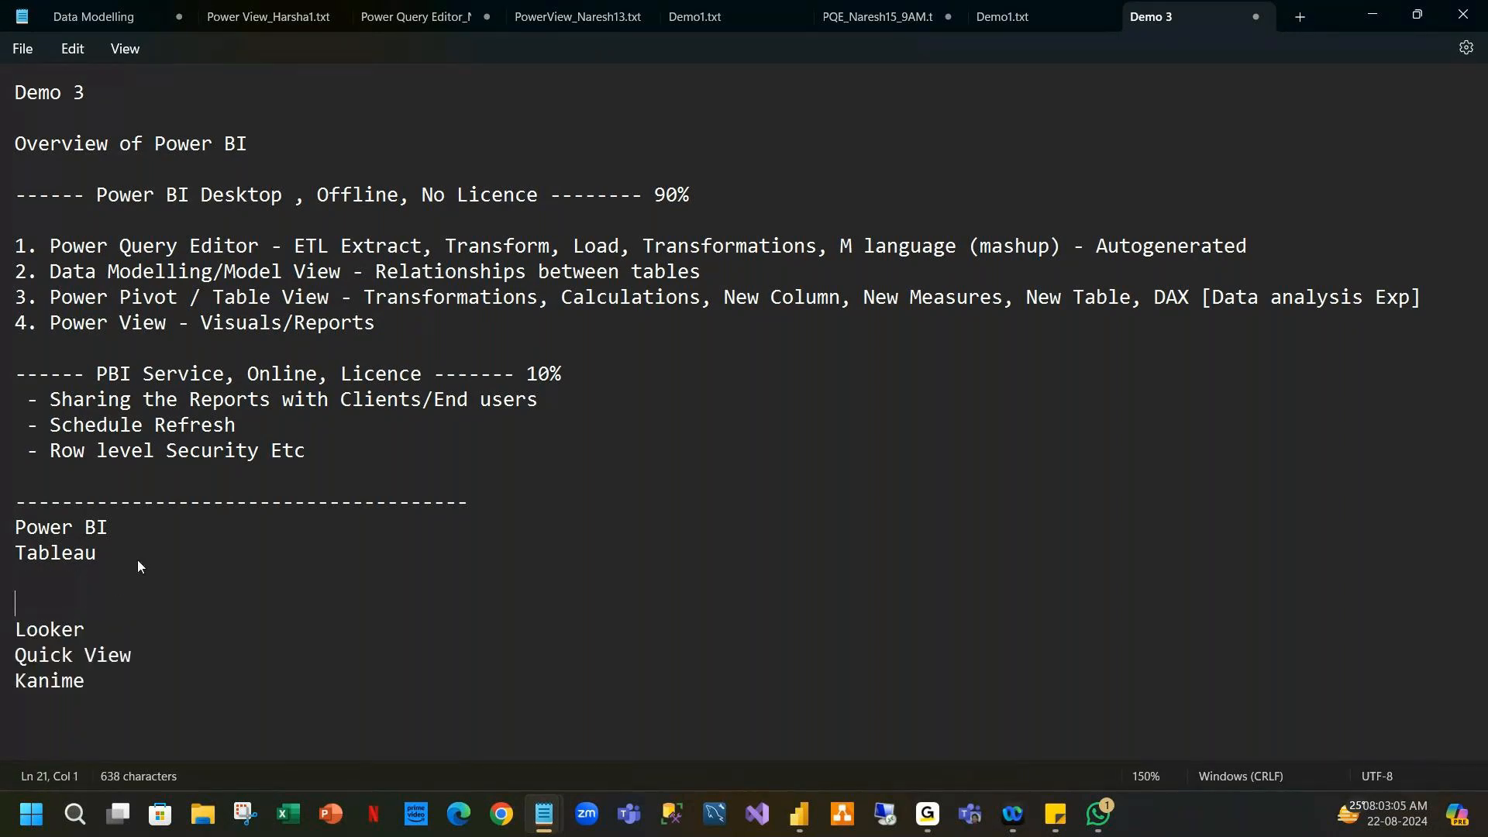
key("Return")
key("Return")
key("Return")
left_click(69, 602)
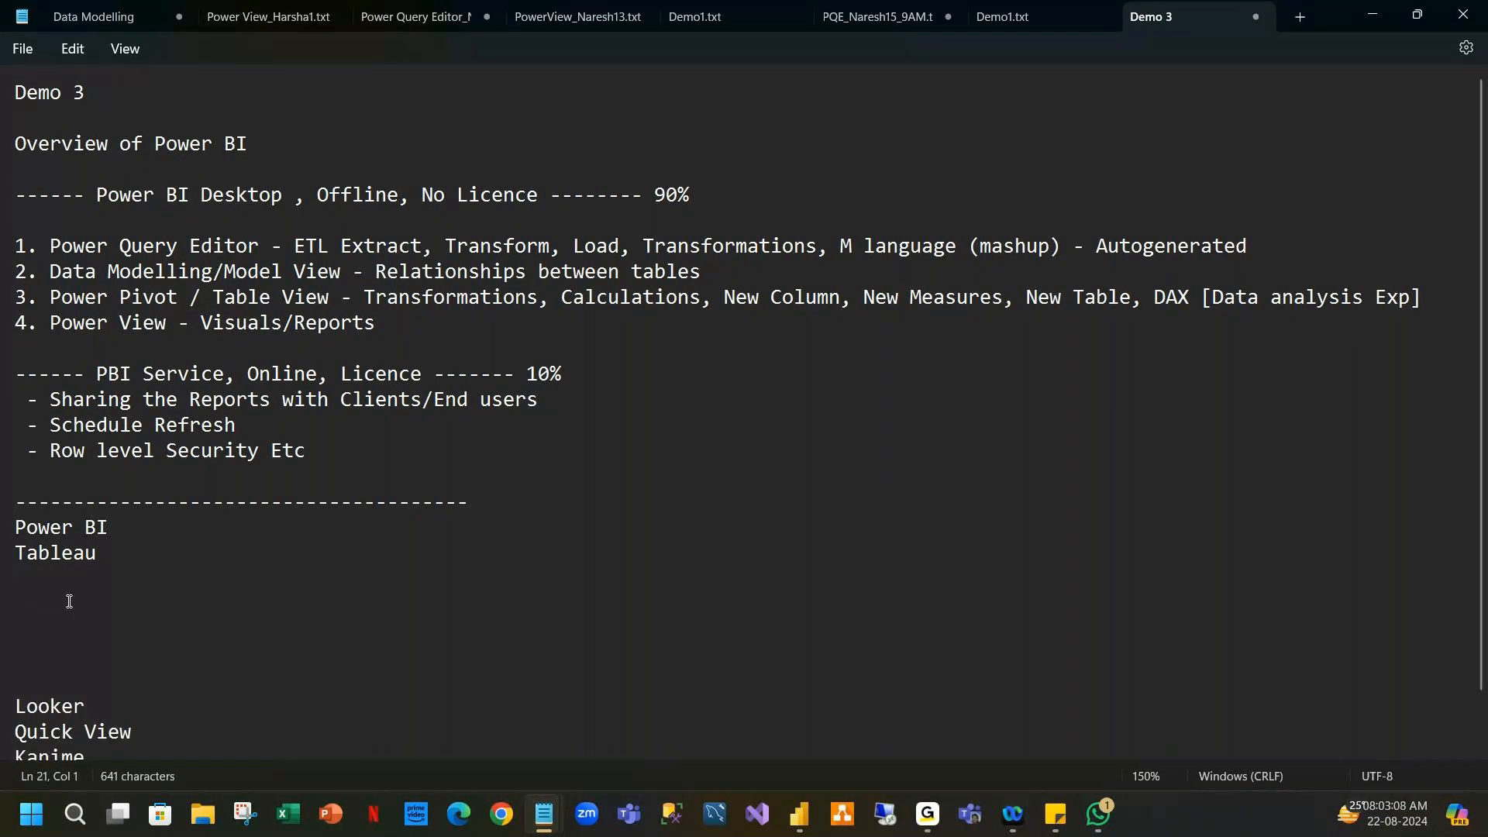
type("Licence Prize - ")
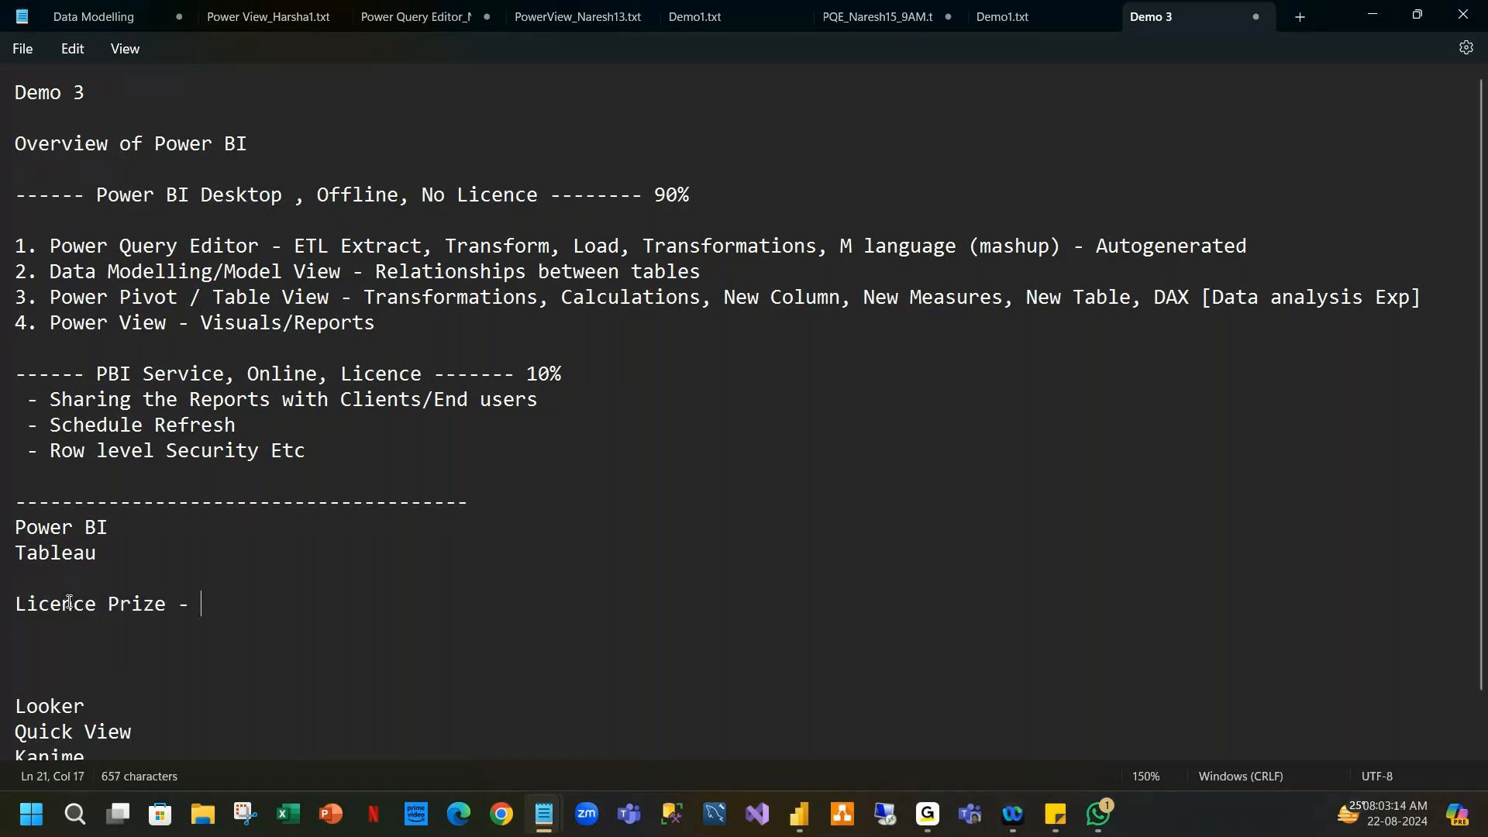
type("Power ")
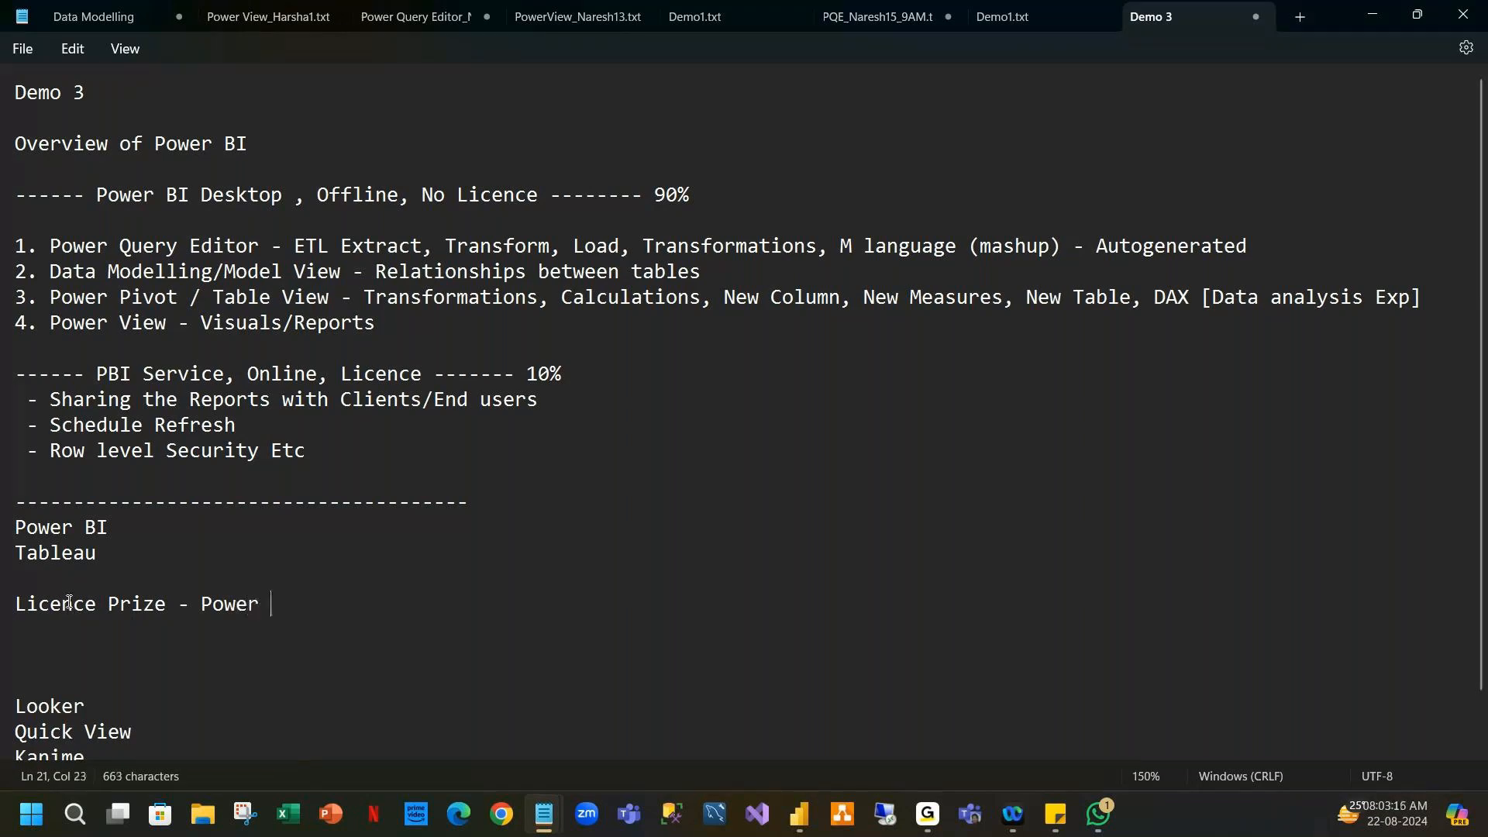
type("BI")
key("Return")
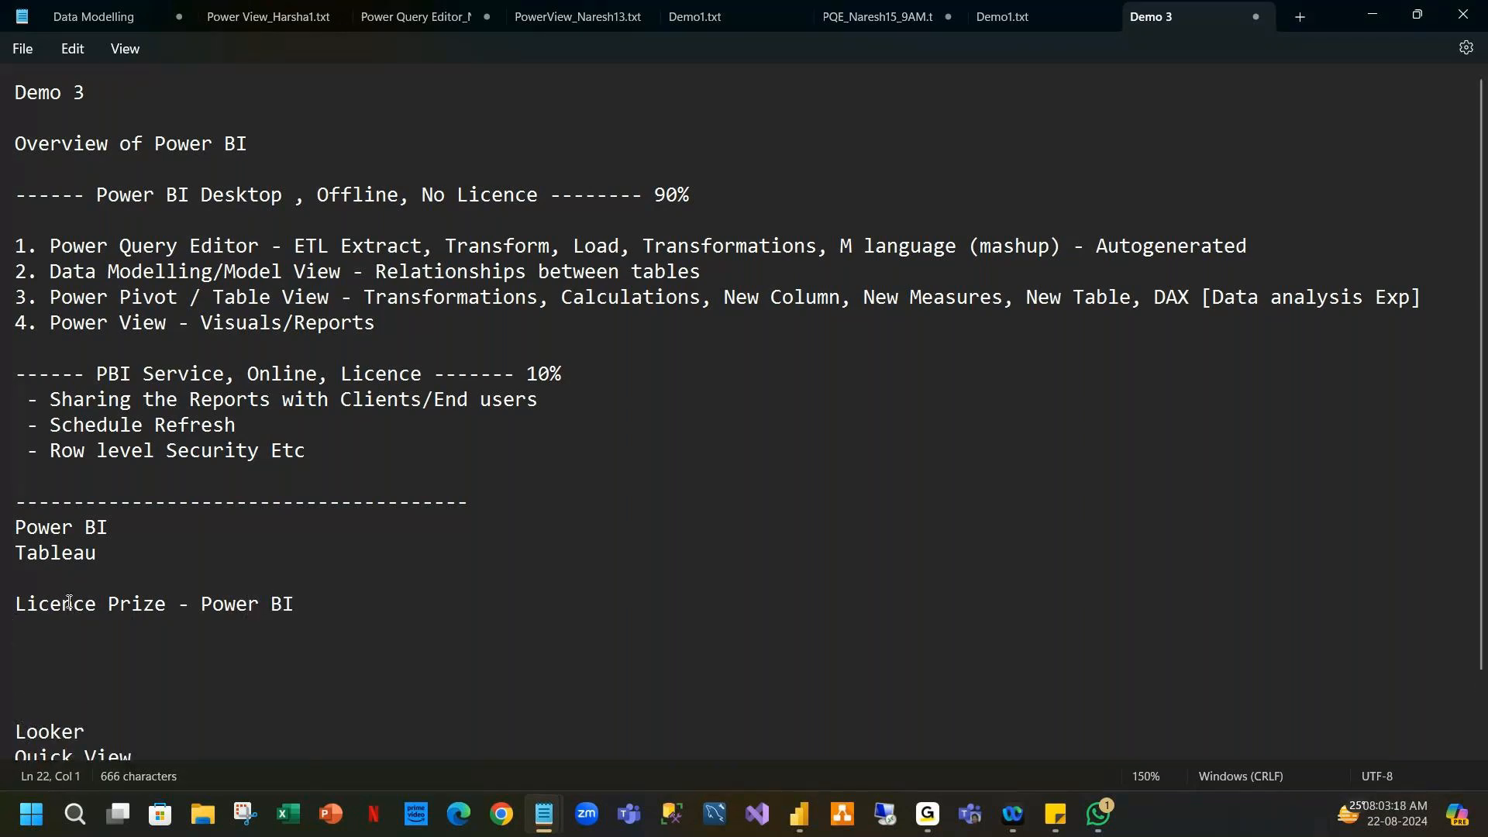
left_click(354, 624)
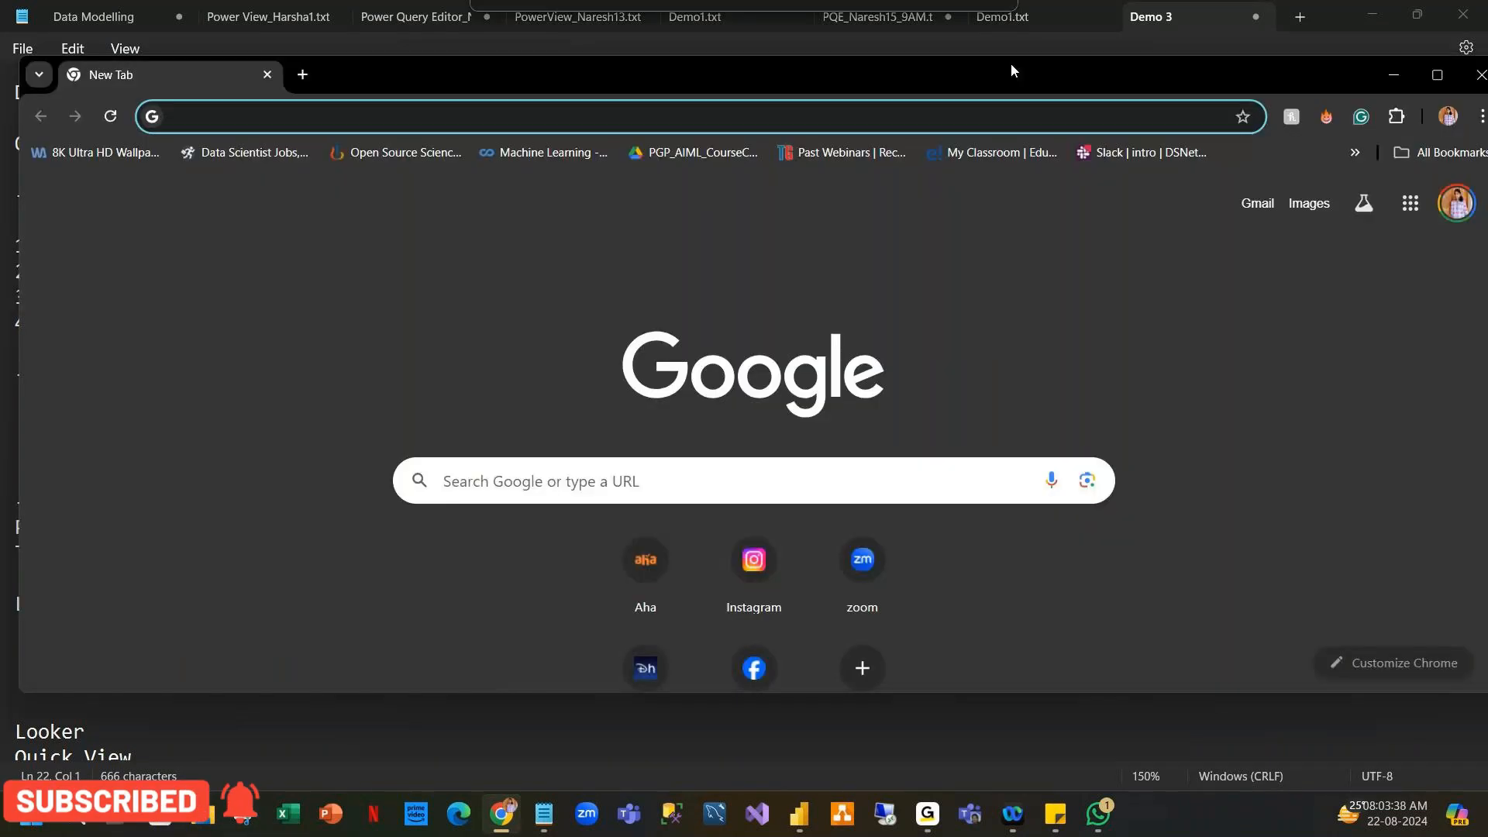
Maximize the Chrome window and search the web for "tableau licences".
double_click(1011, 65)
left_click(741, 57)
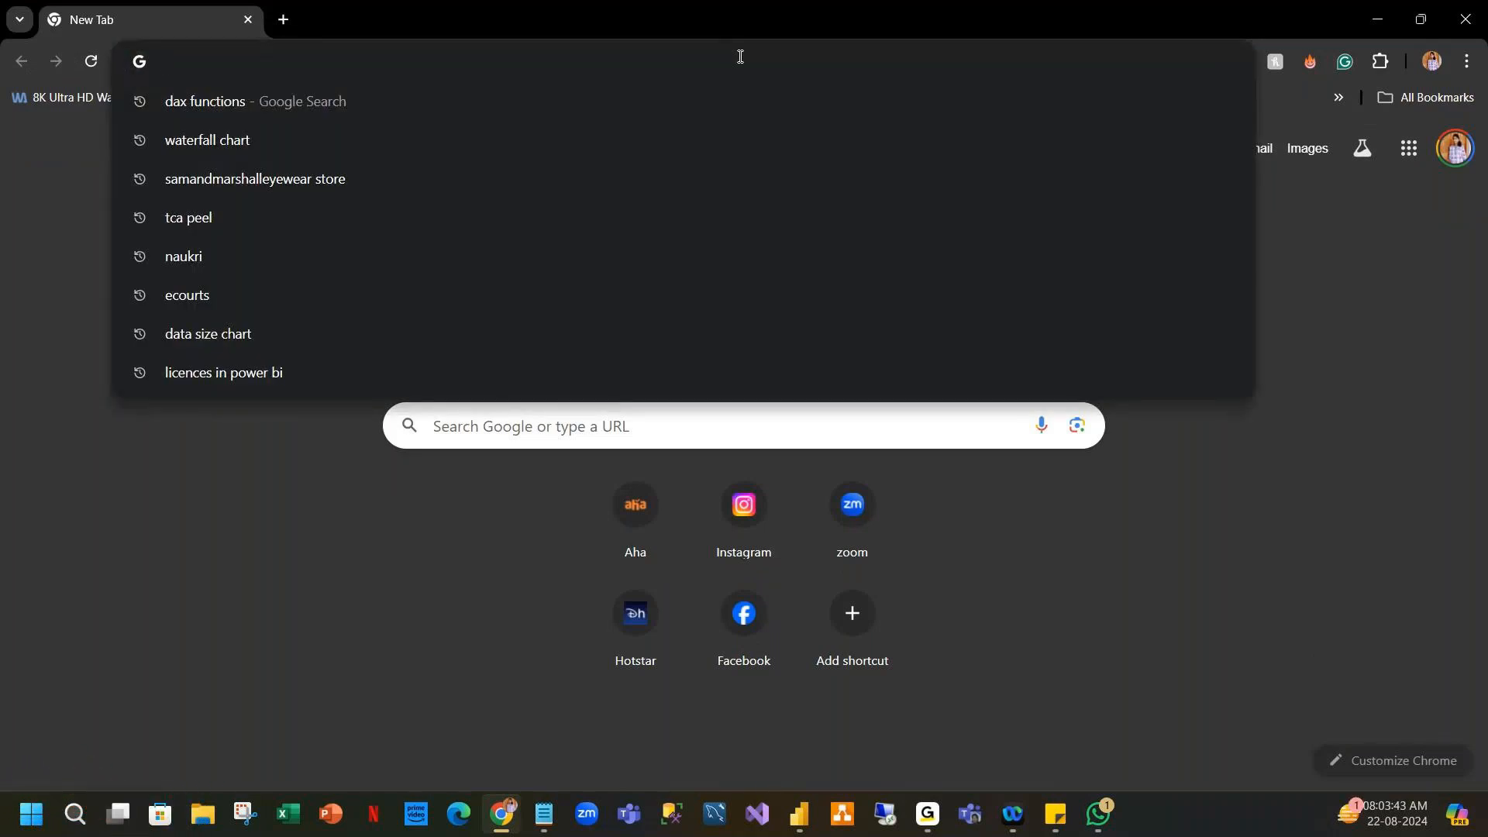
type("tab")
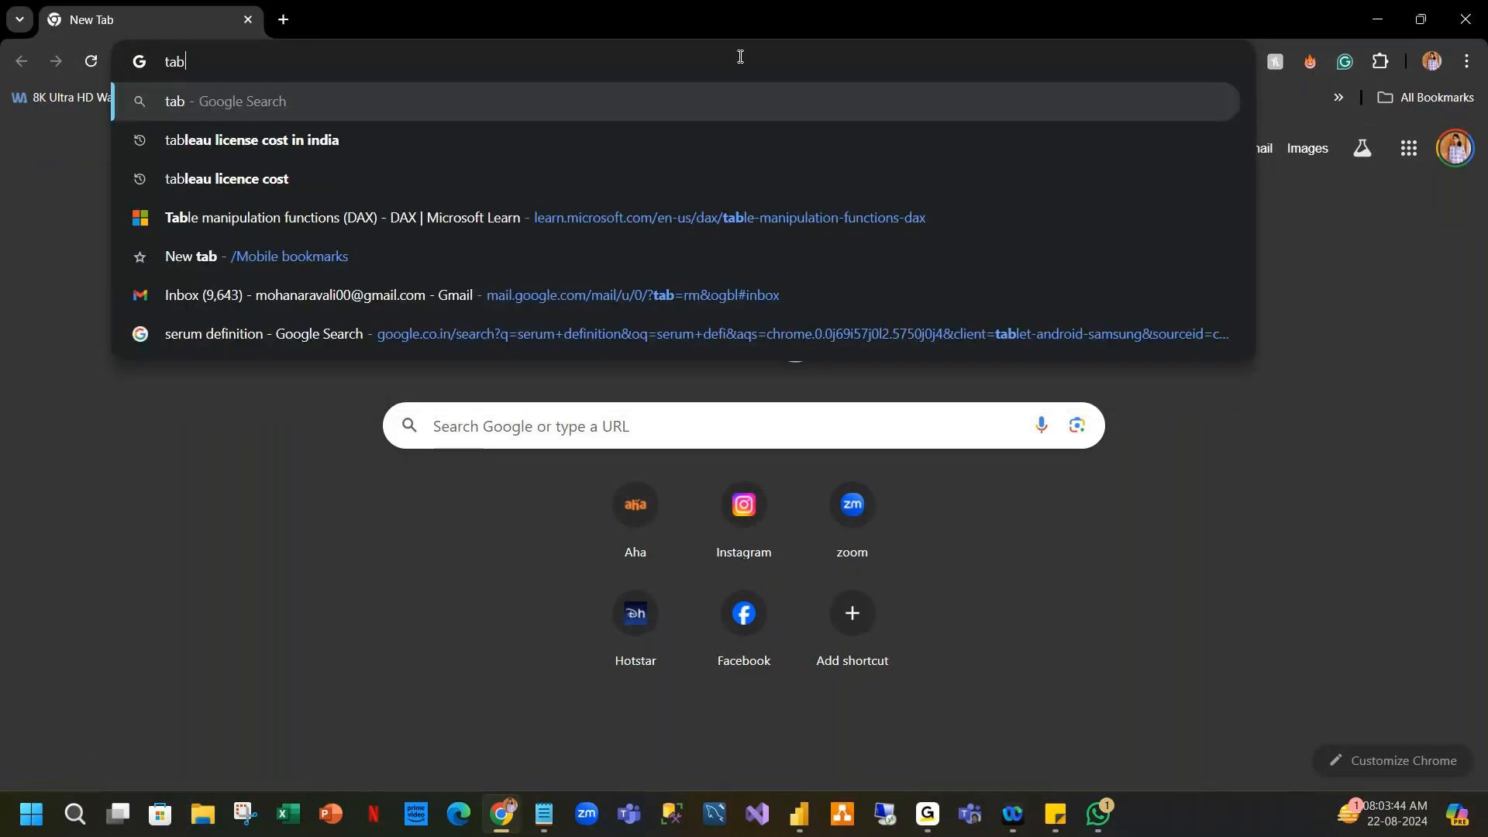
type("leau licences")
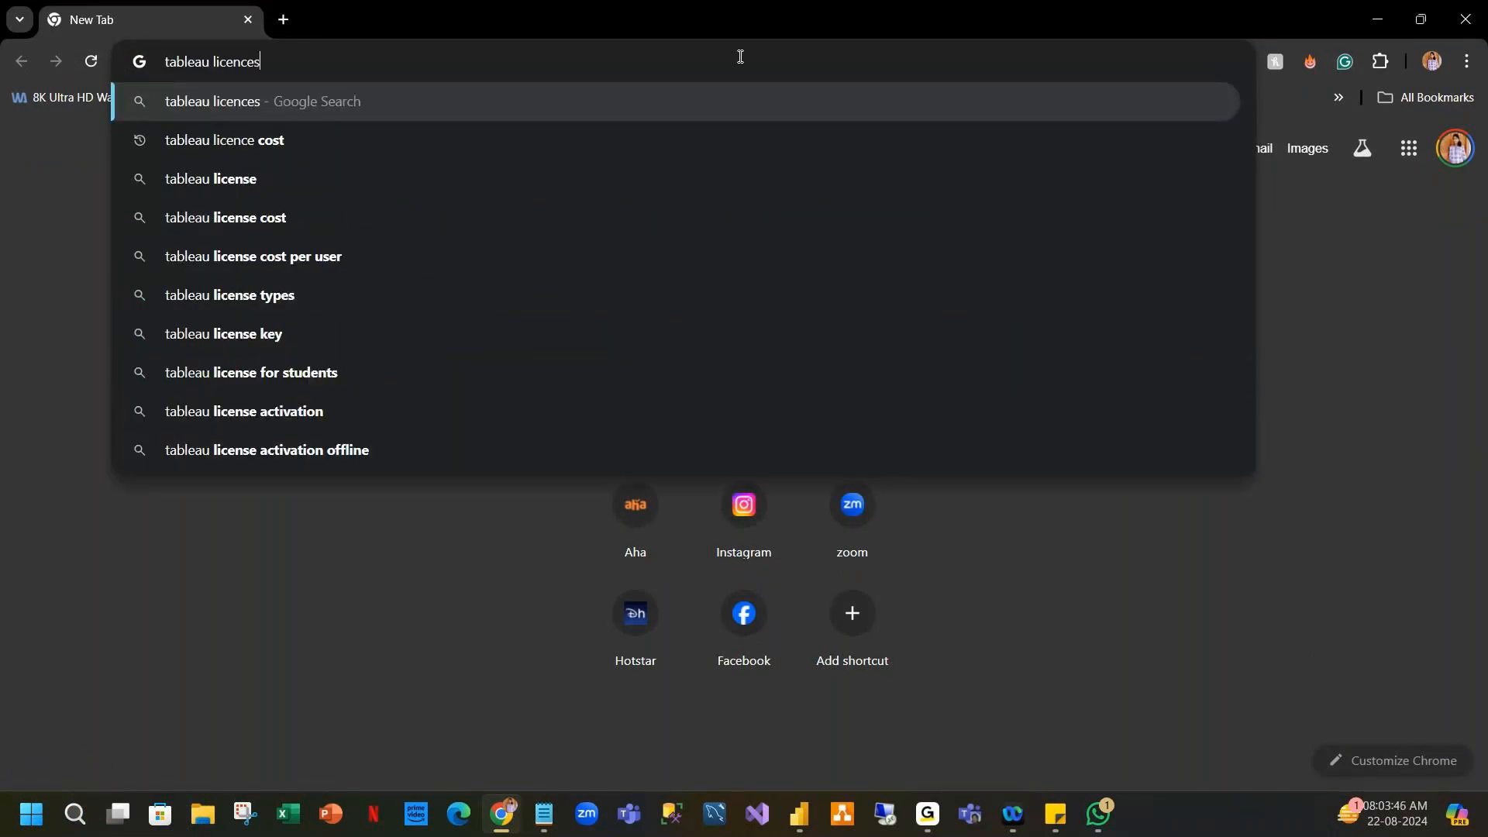
key("Return")
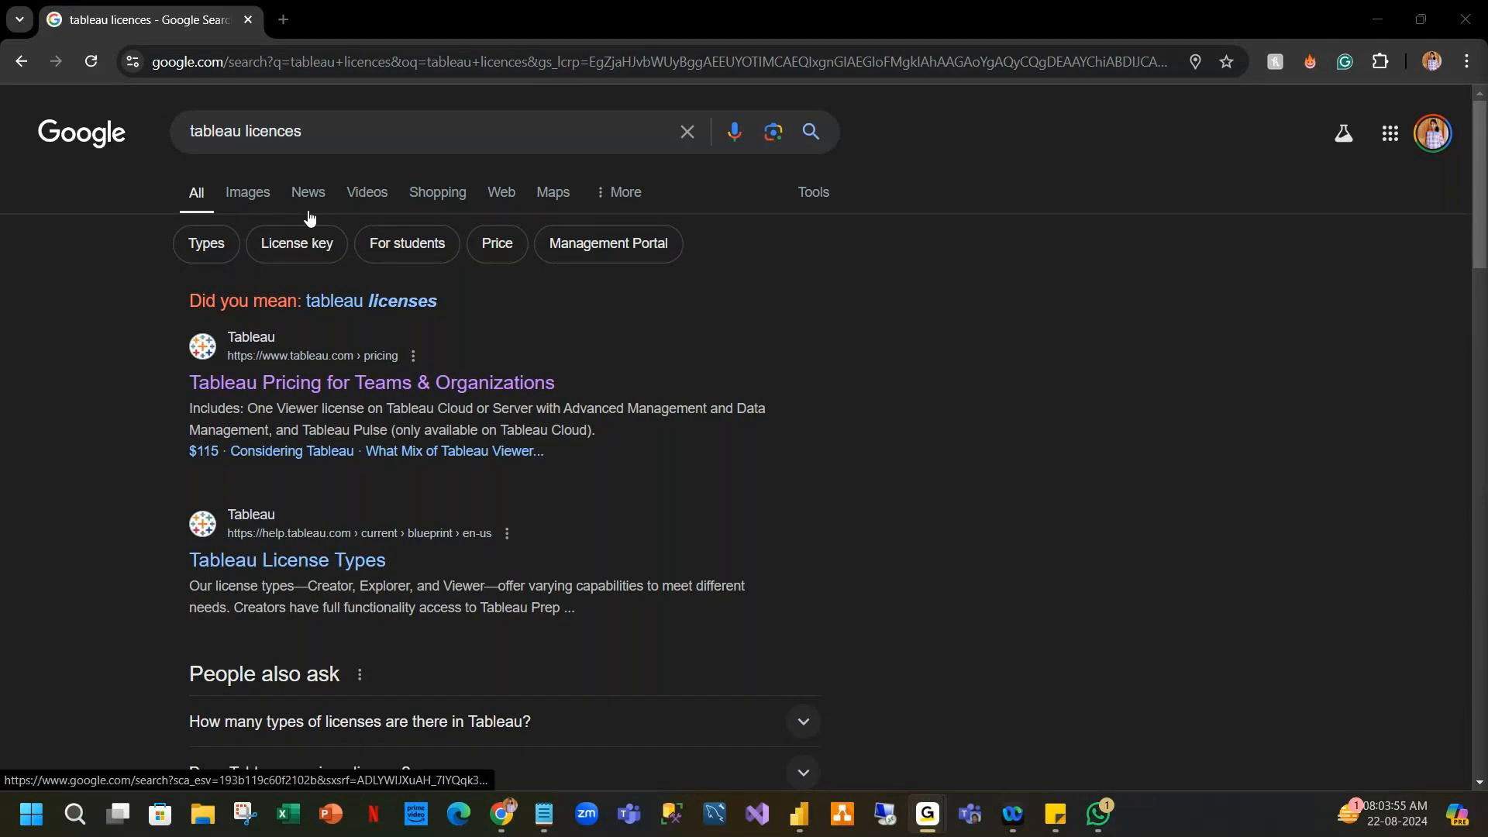
Refine the Google search to "tableau licences price".
left_click(322, 132)
left_click(321, 131)
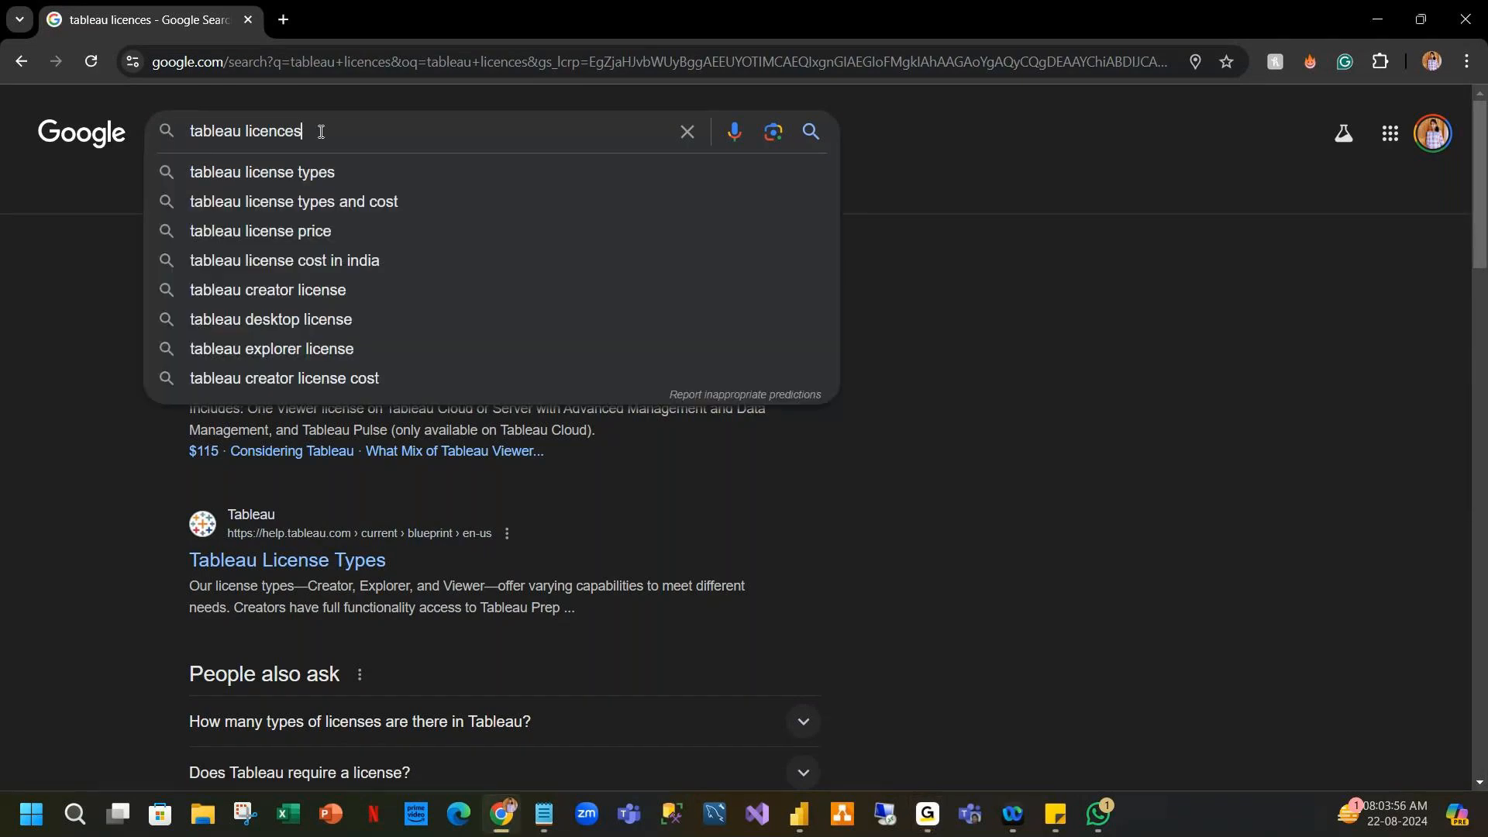
type("price")
key("Return")
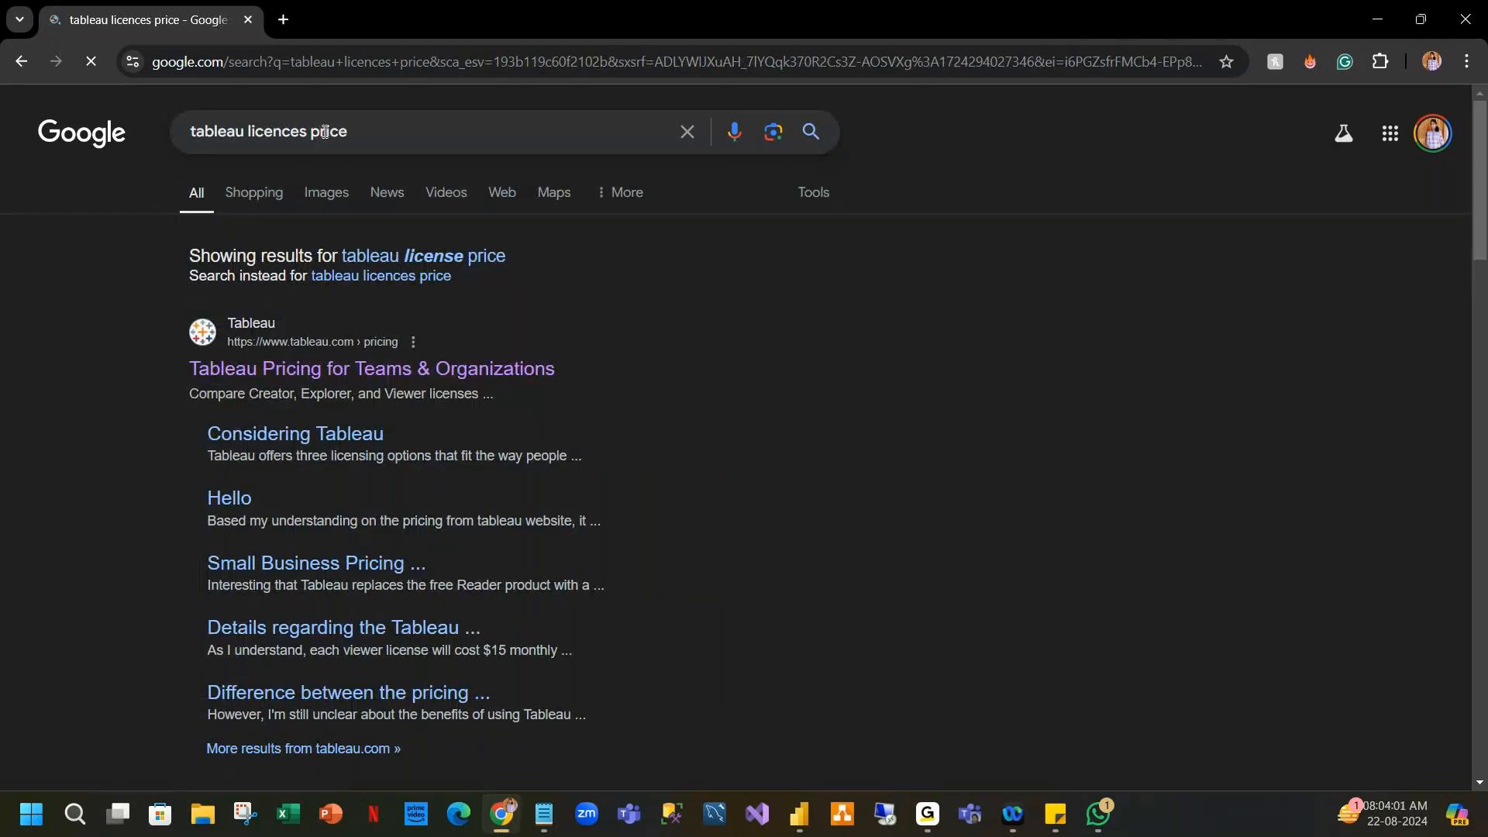
Expand the "What does Tableau cost?" question in the search results to read its answer.
scroll(447, 468, "down", 1)
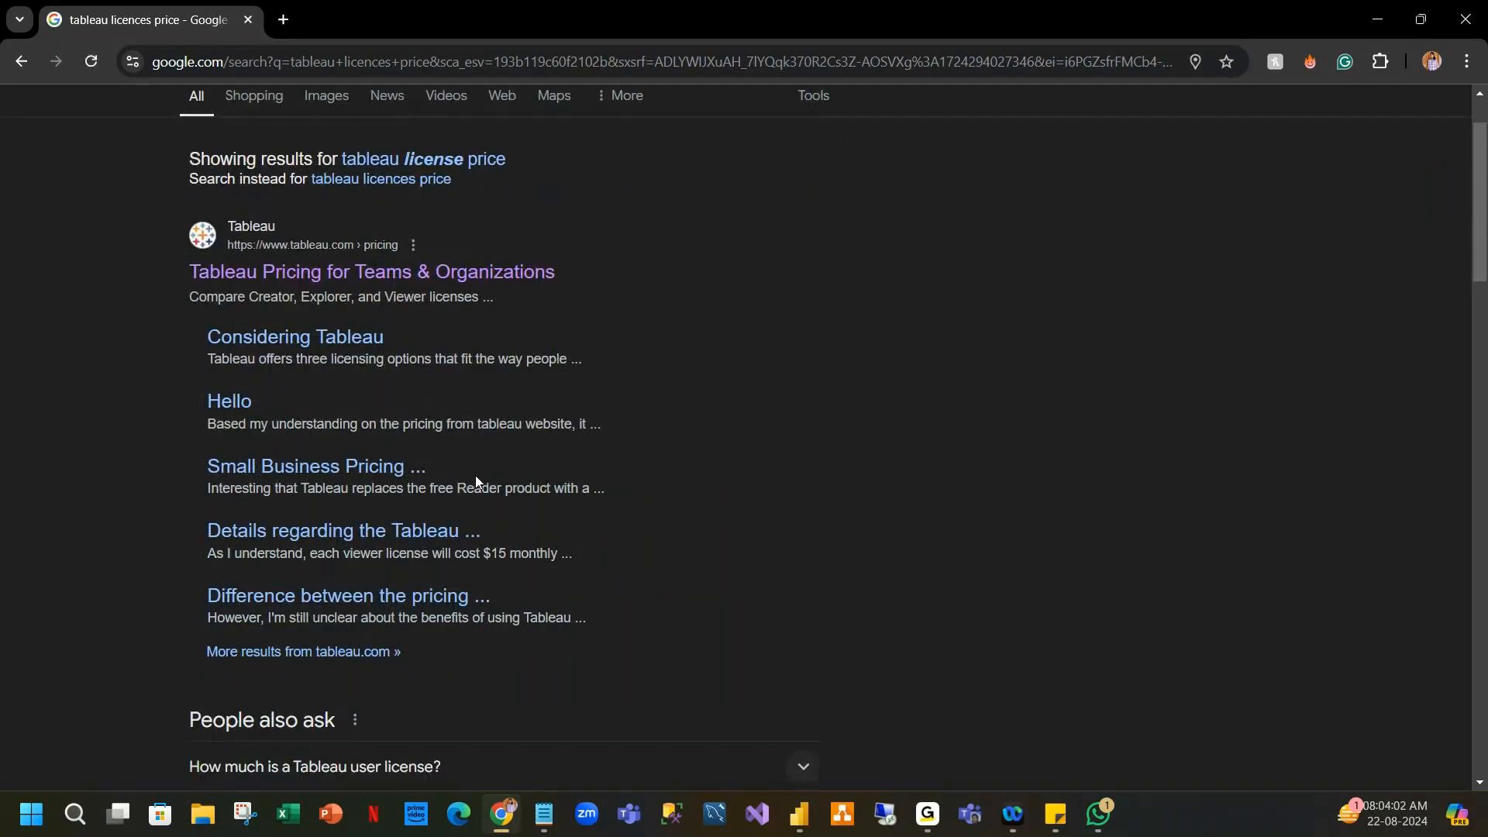
scroll(475, 477, "down", 3)
scroll(478, 482, "down", 1)
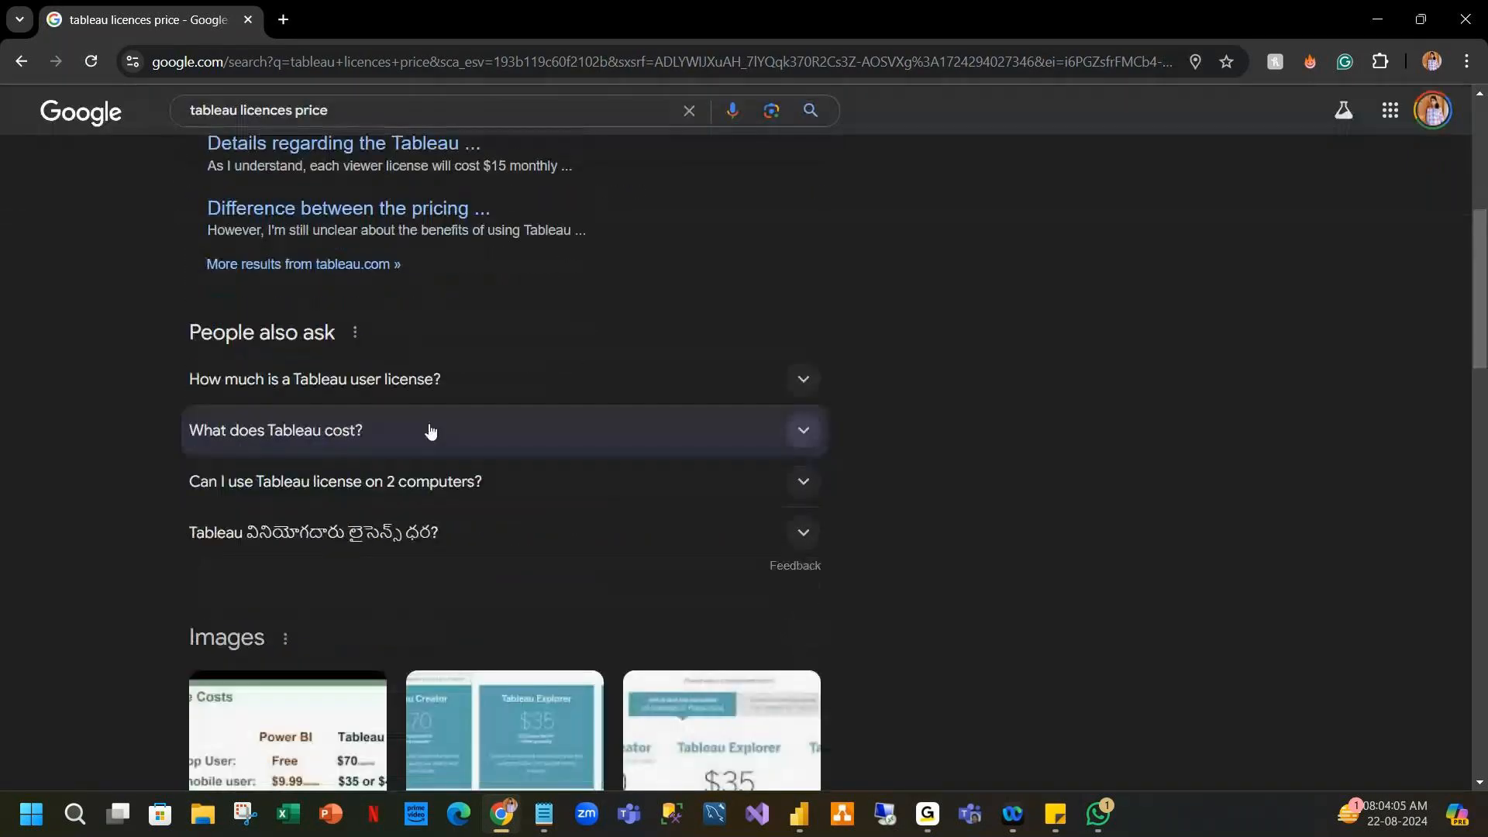
left_click(499, 434)
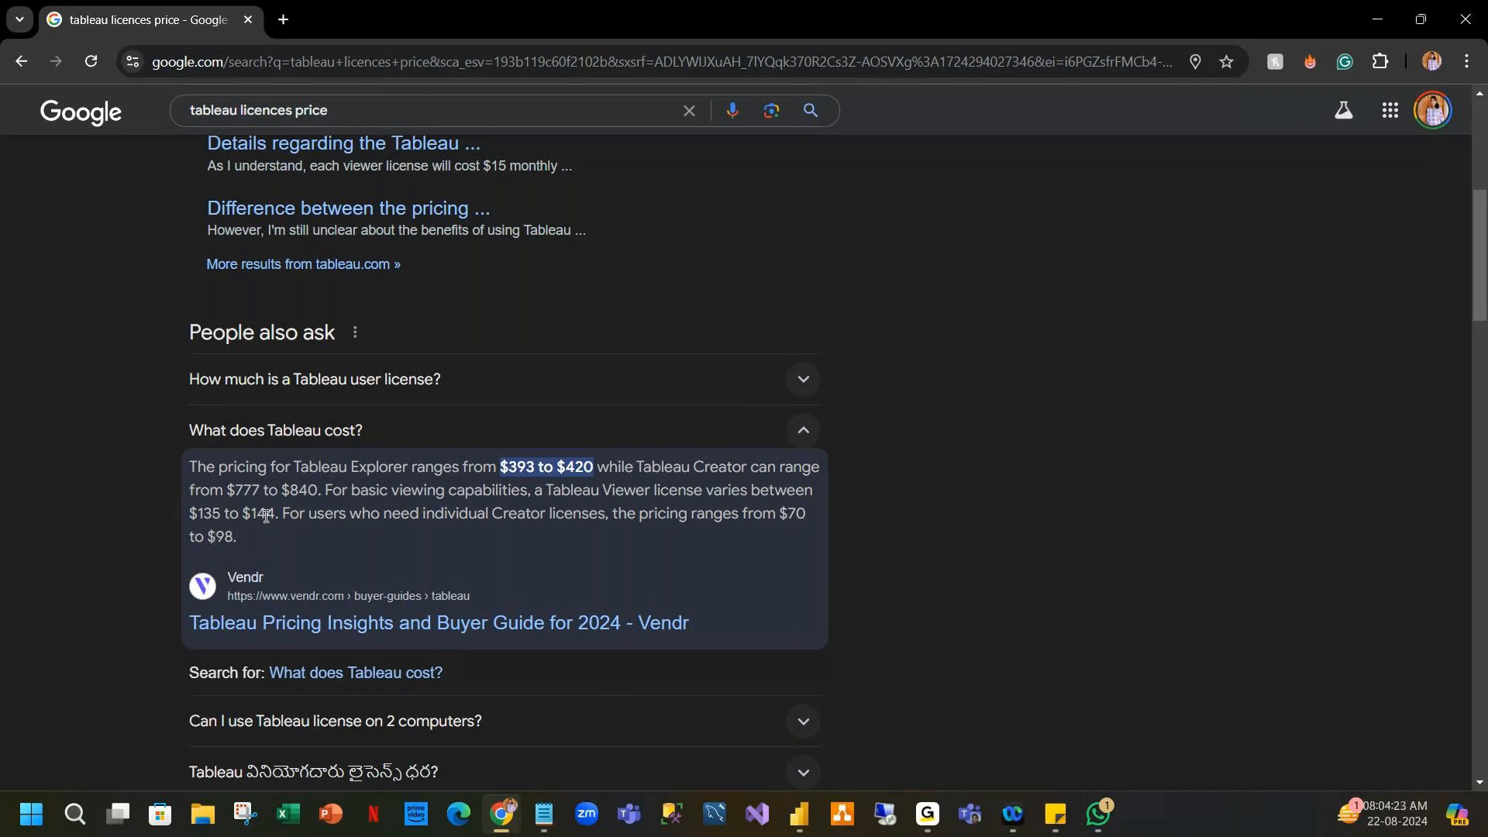
Search for Power BI licences in a new browser tab and open Microsoft's Power BI pricing page.
left_click(285, 19)
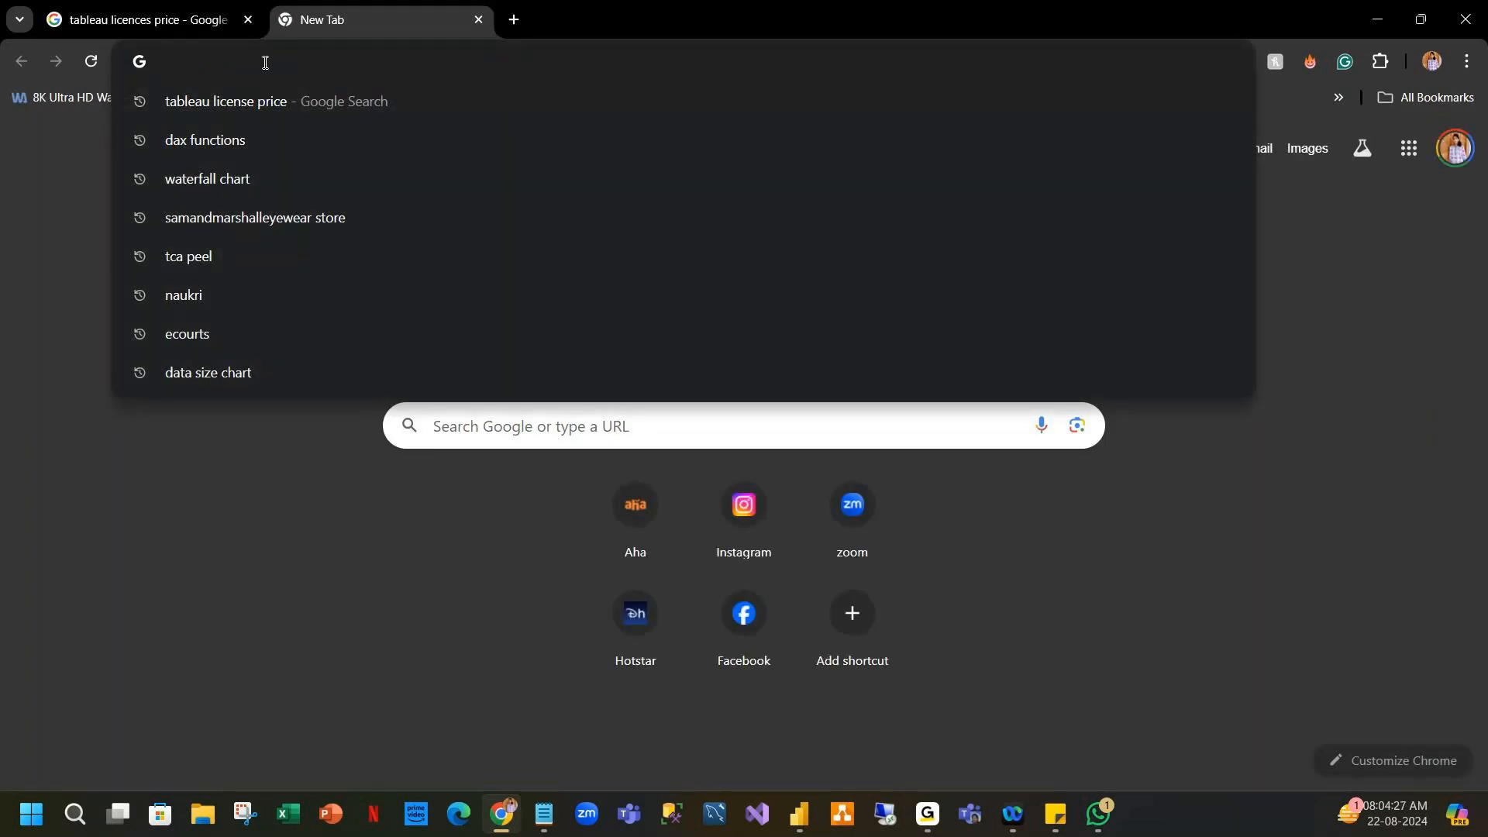
type("Pow")
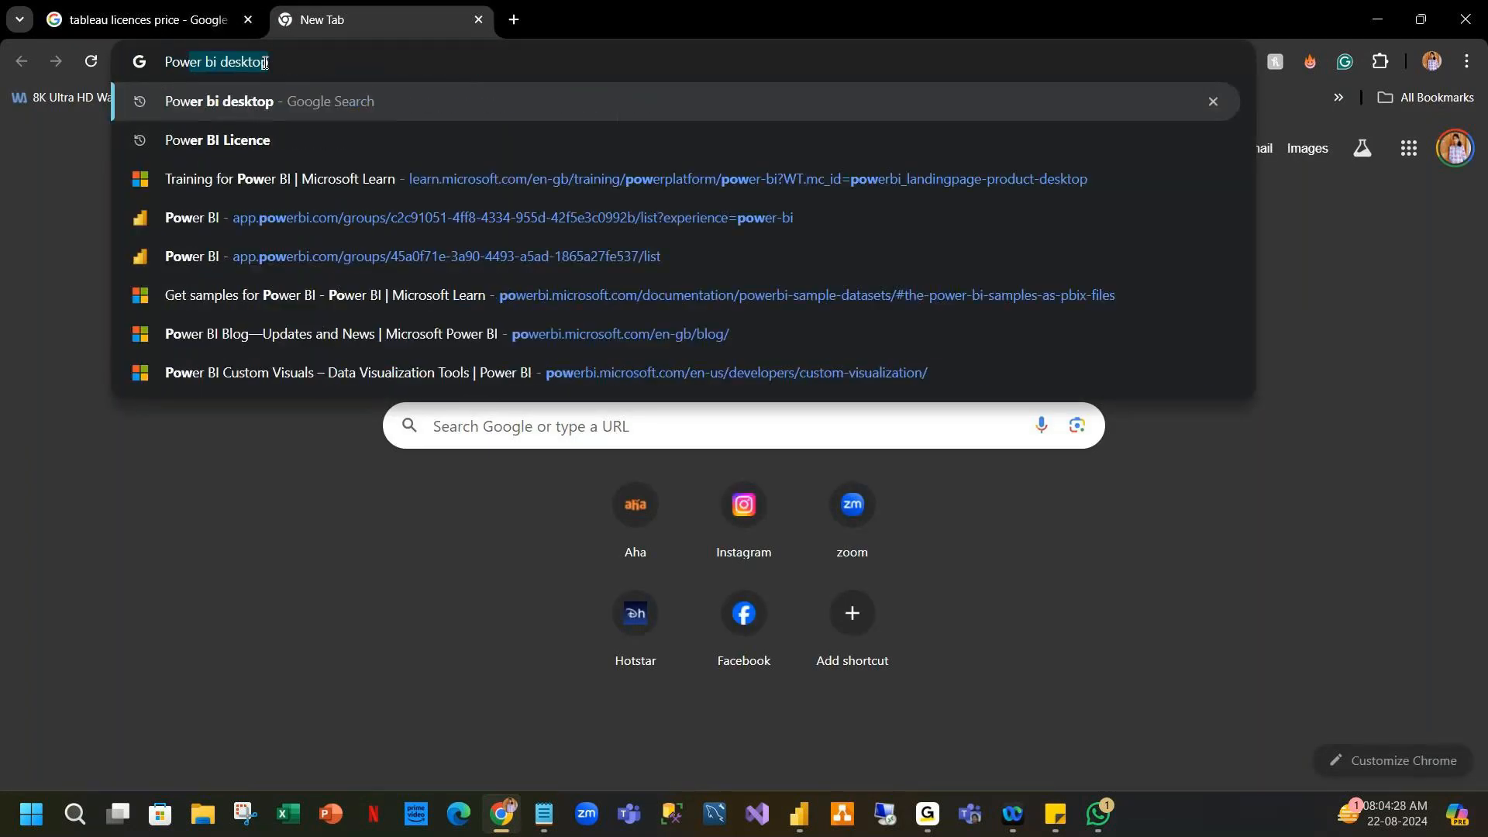
type("ert bi licences")
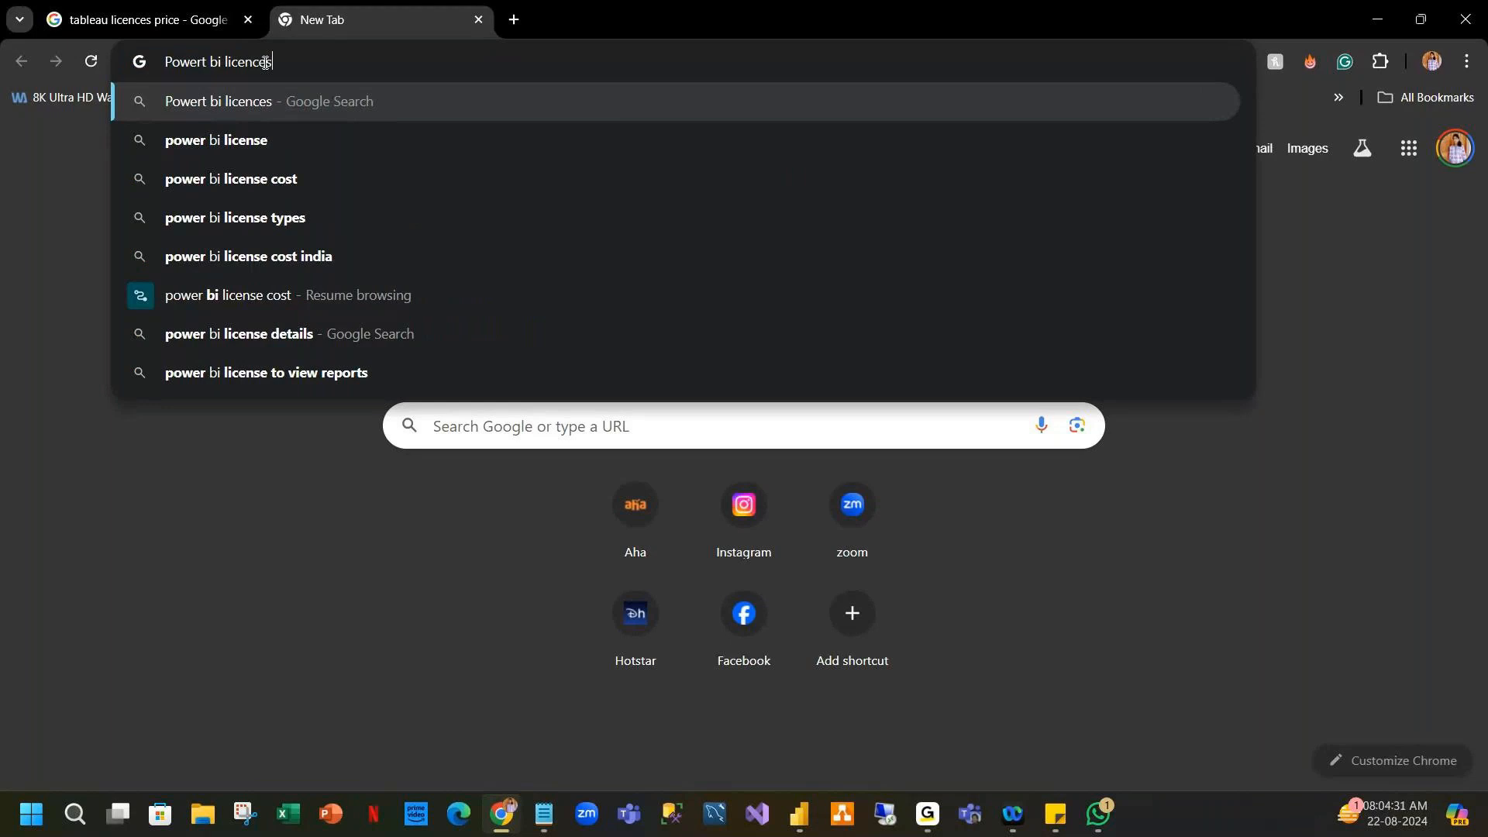
key("Return")
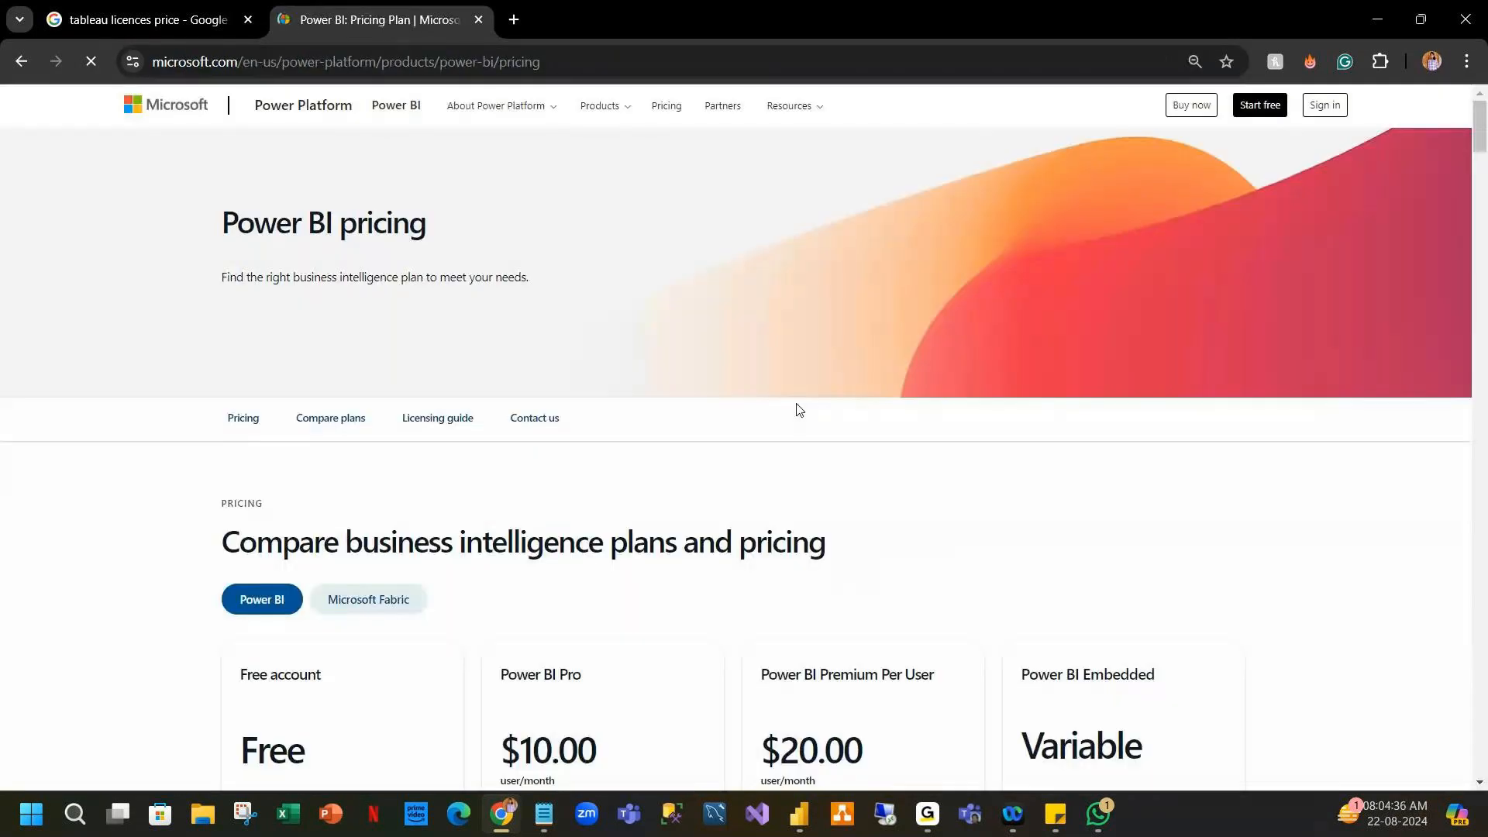
Find the plan comparison on the pricing page and highlight the Power BI Pro price per user.
scroll(799, 409, "down", 3)
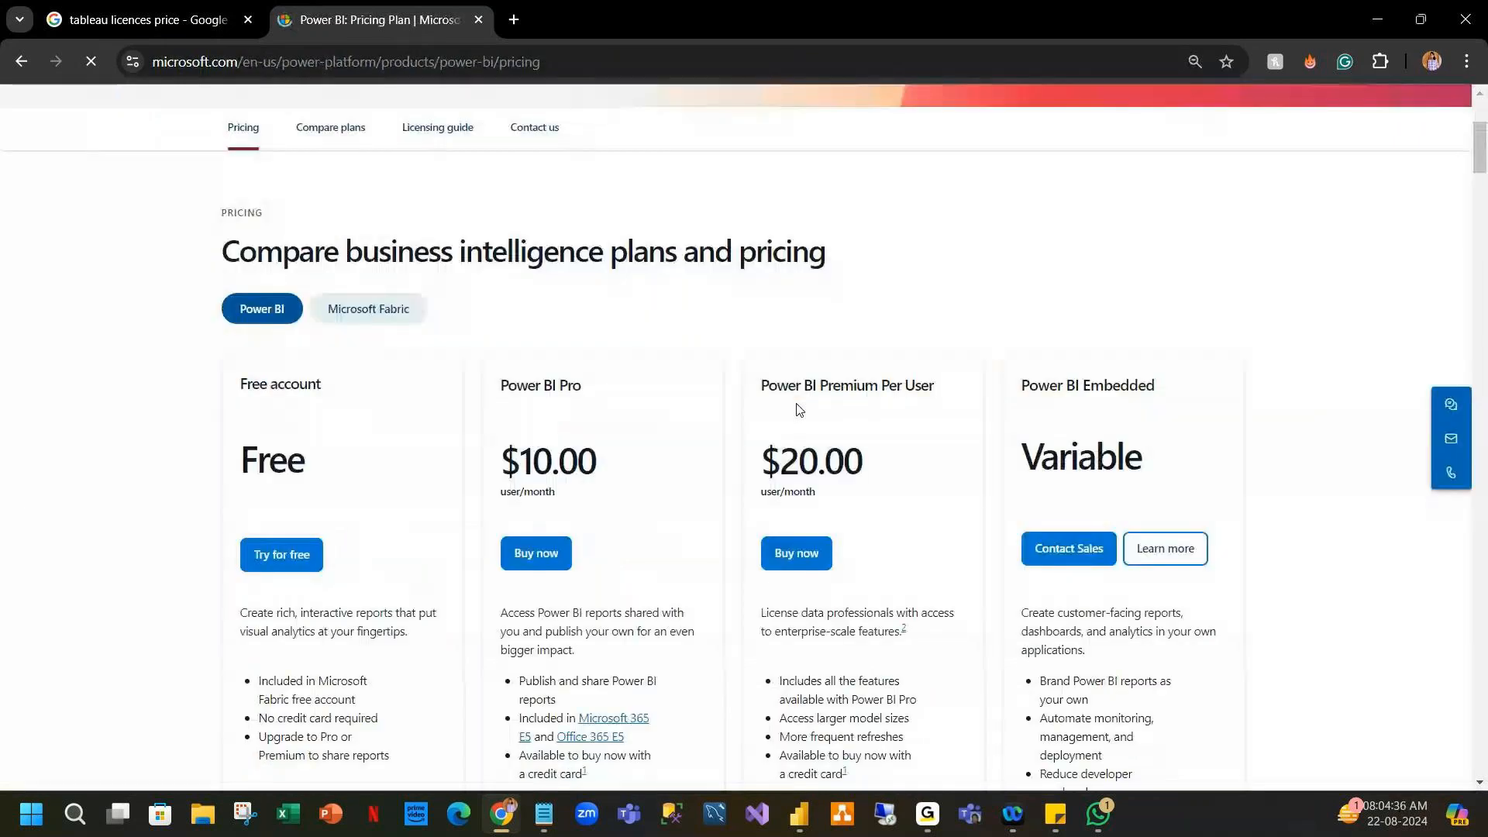
left_click_drag(519, 462, 636, 462)
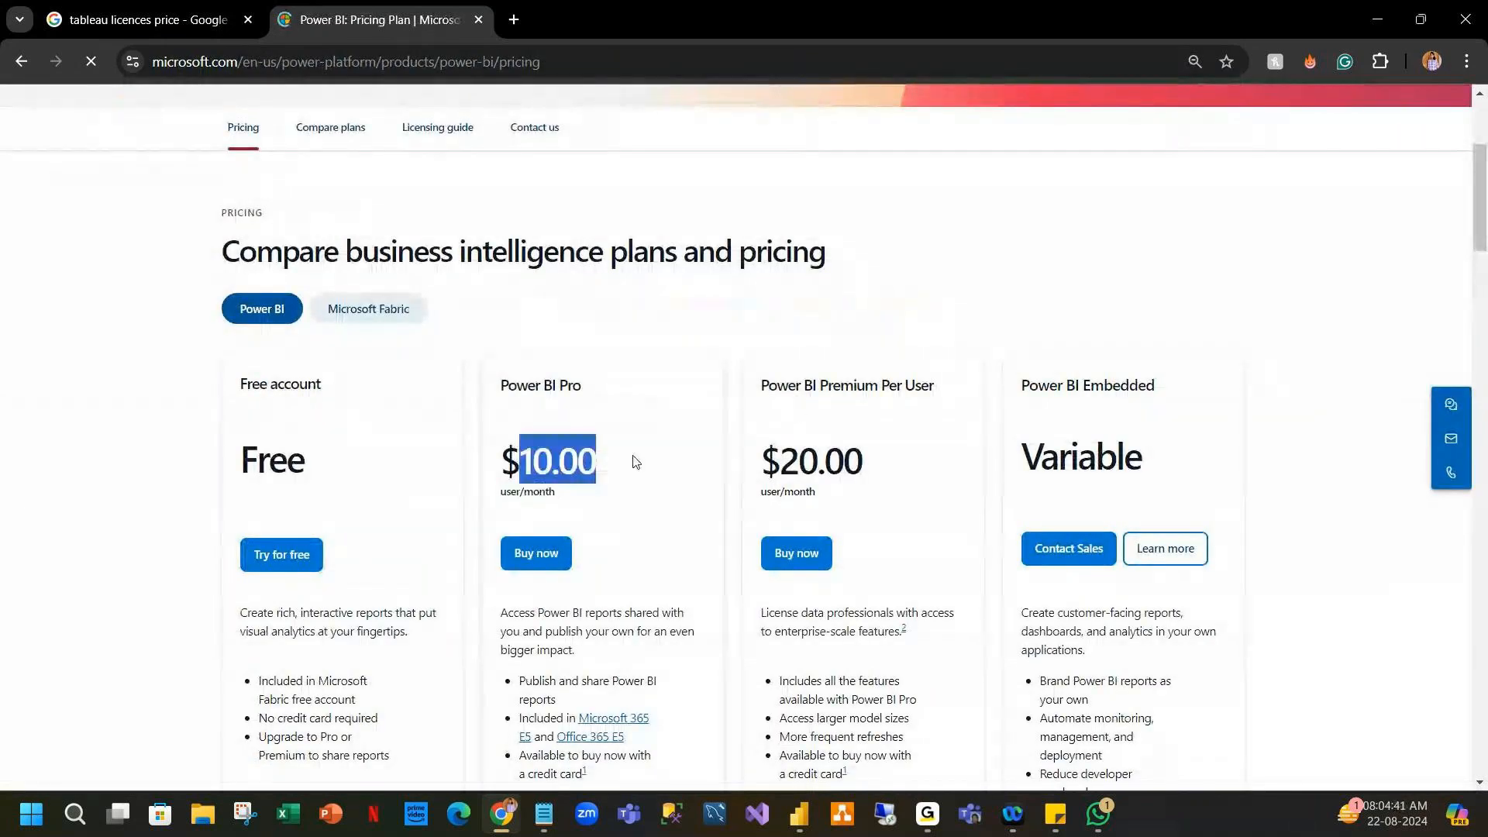
left_click(635, 462)
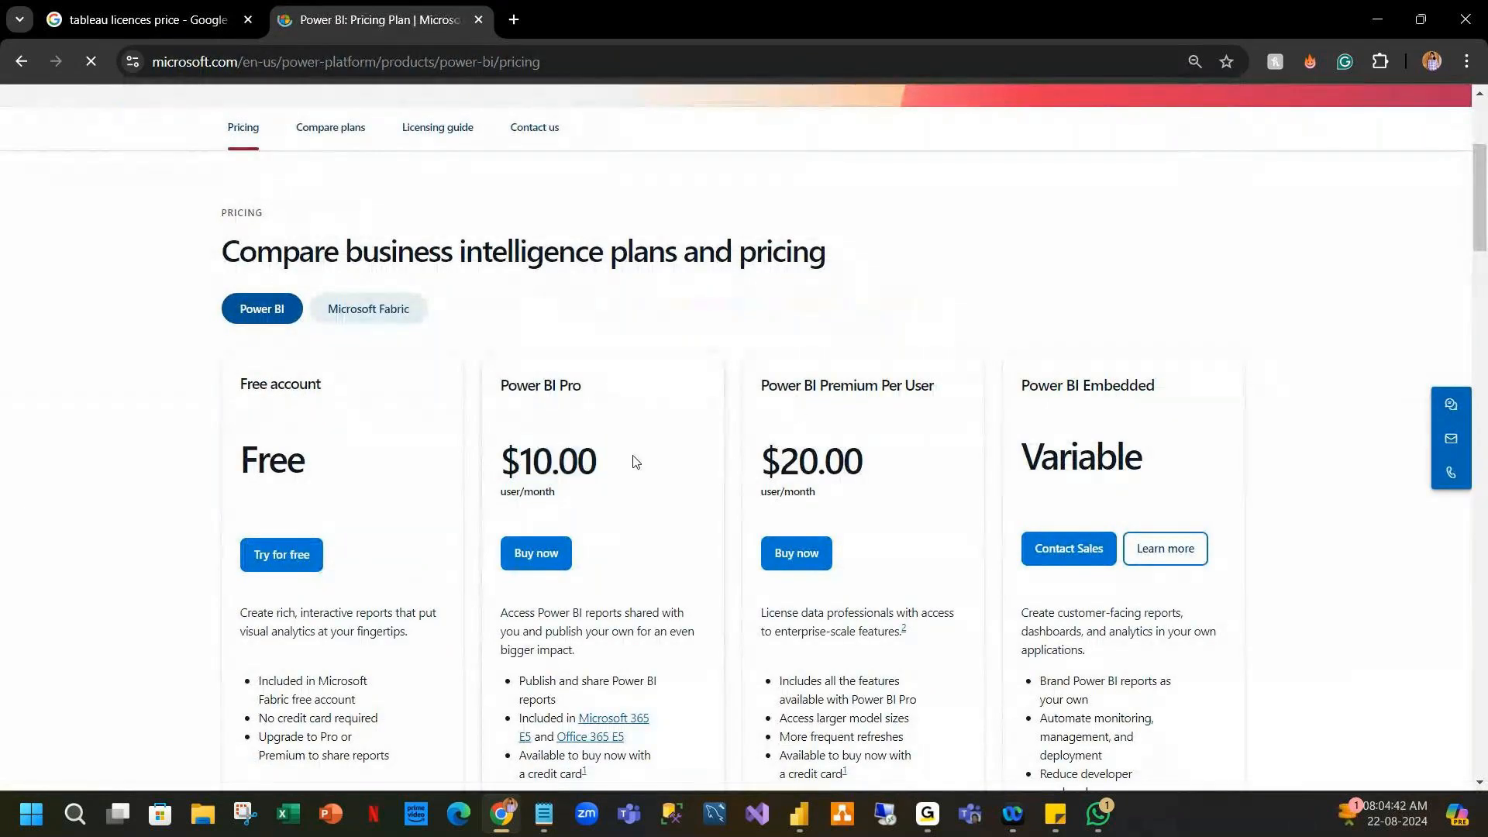
left_click_drag(596, 459, 512, 459)
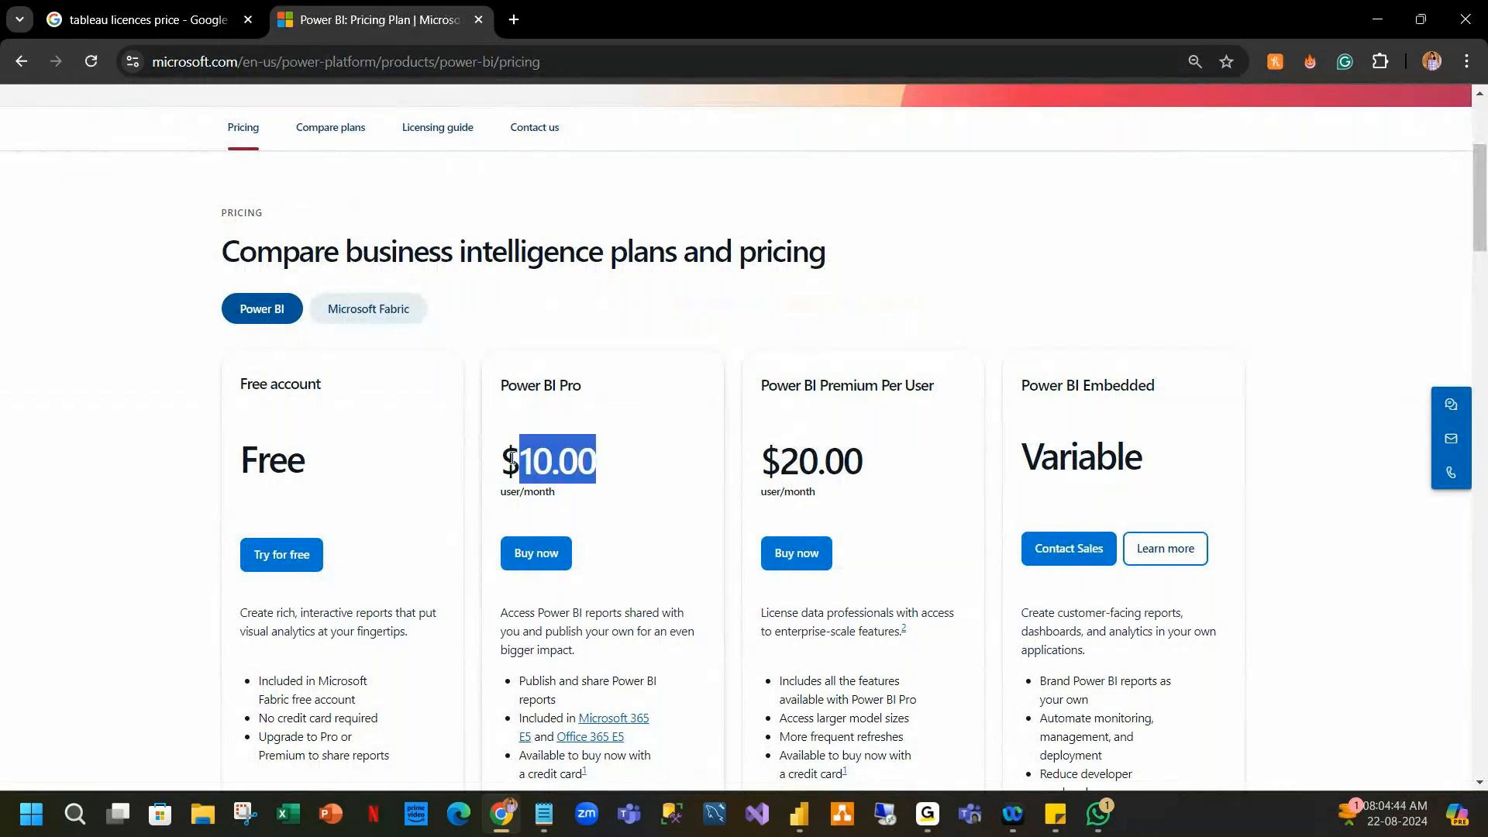
Switch to the Demo 3 notes in Notepad and add a "Visuals -" line under "Licence Prize - Power BI".
left_click(641, 461)
scroll(641, 461, "down", 1)
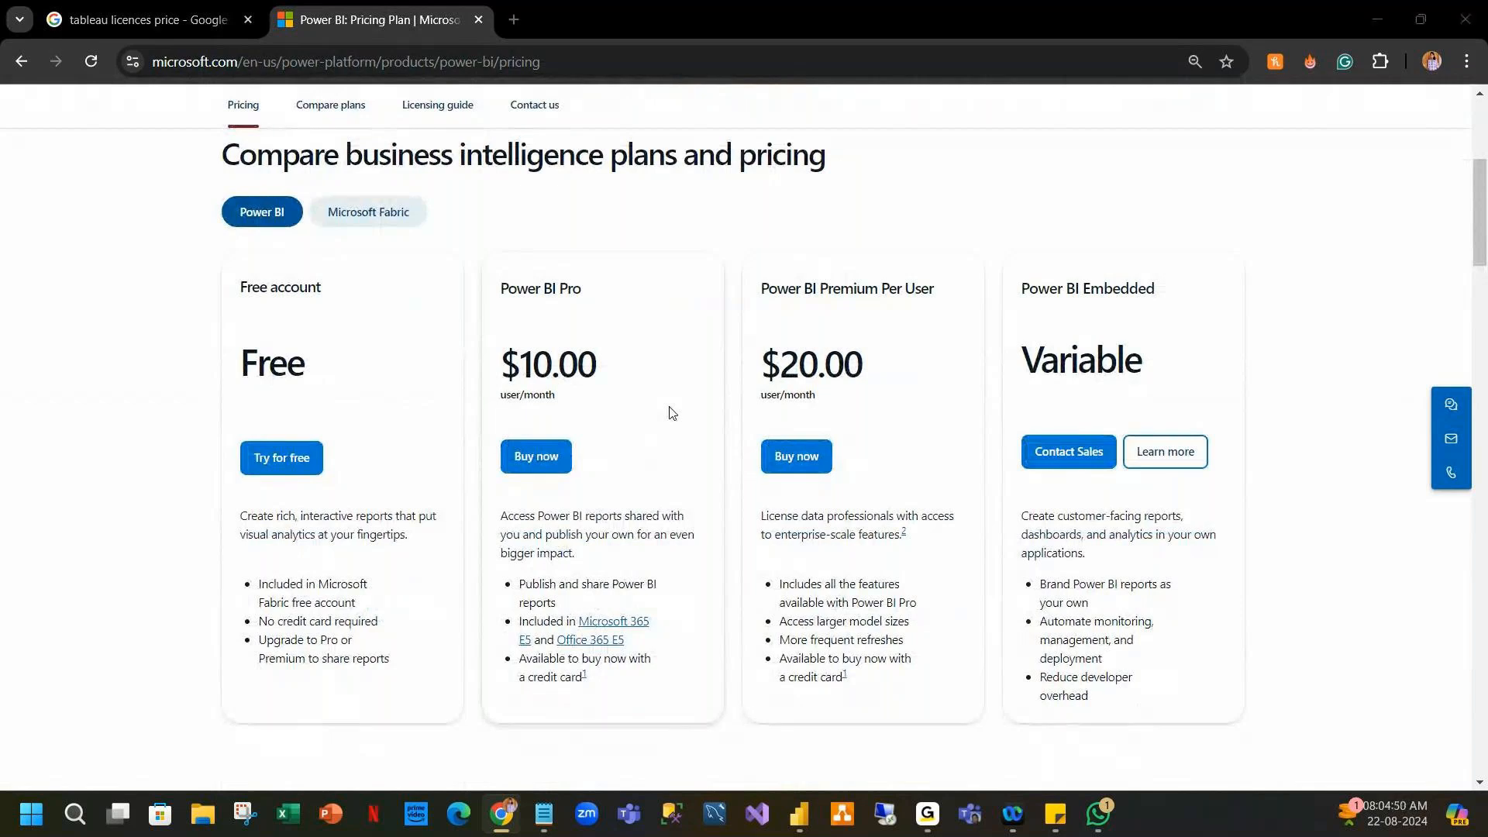
key("alt+Tab")
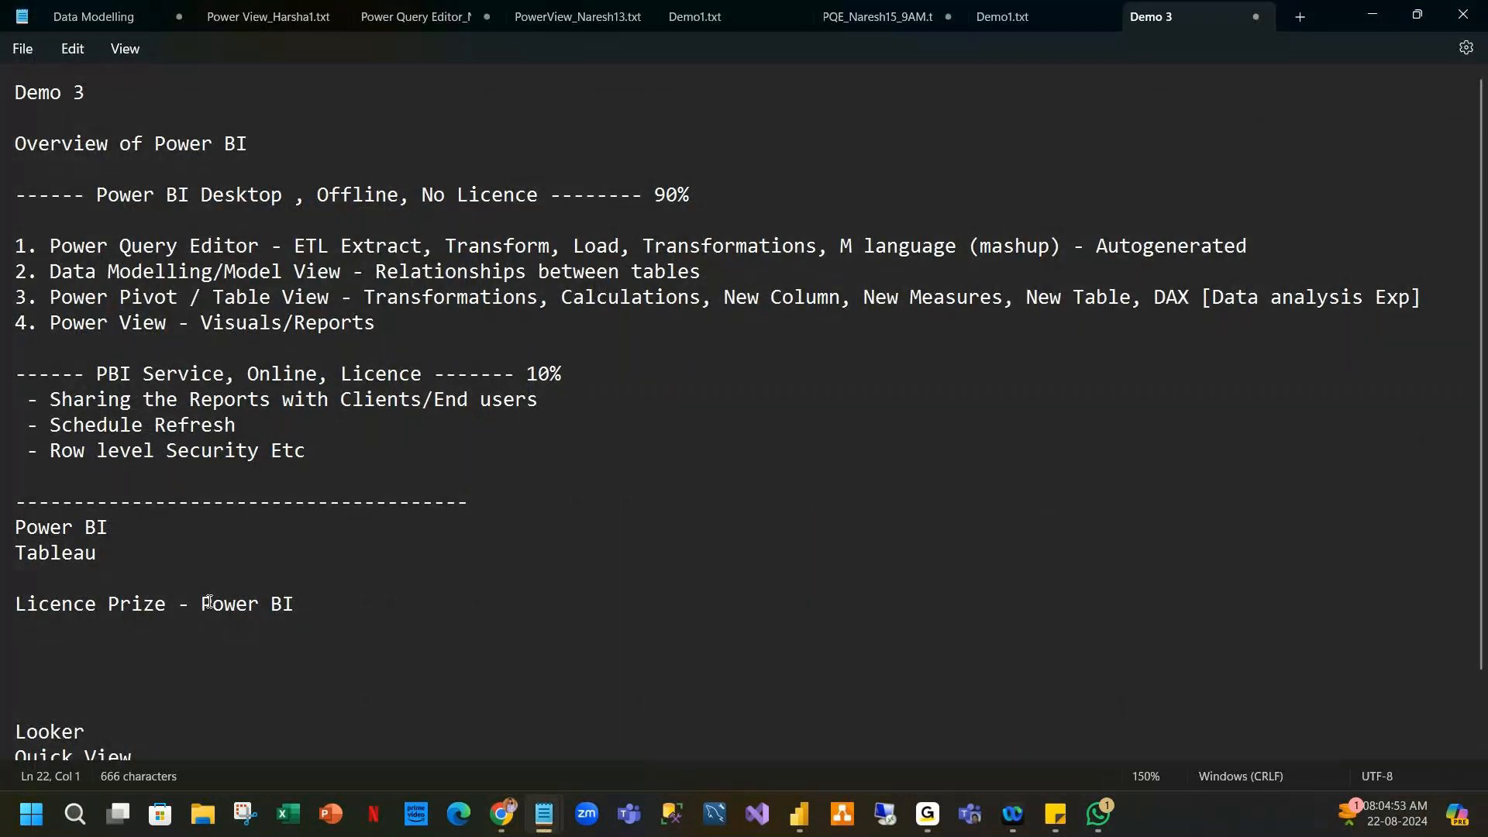
left_click_drag(208, 602, 335, 608)
left_click(341, 603)
key("Return")
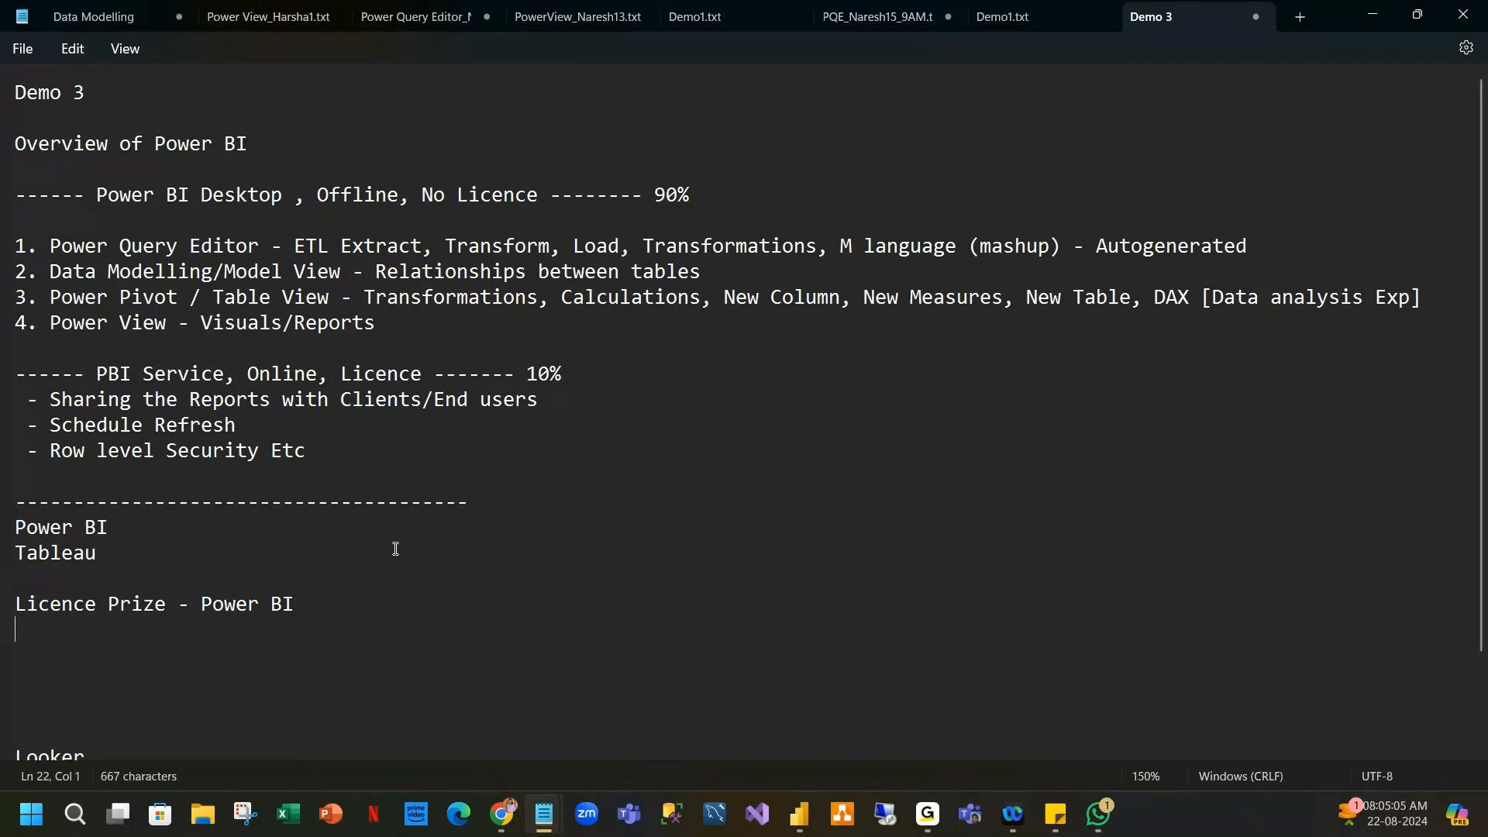
type("Visuals -")
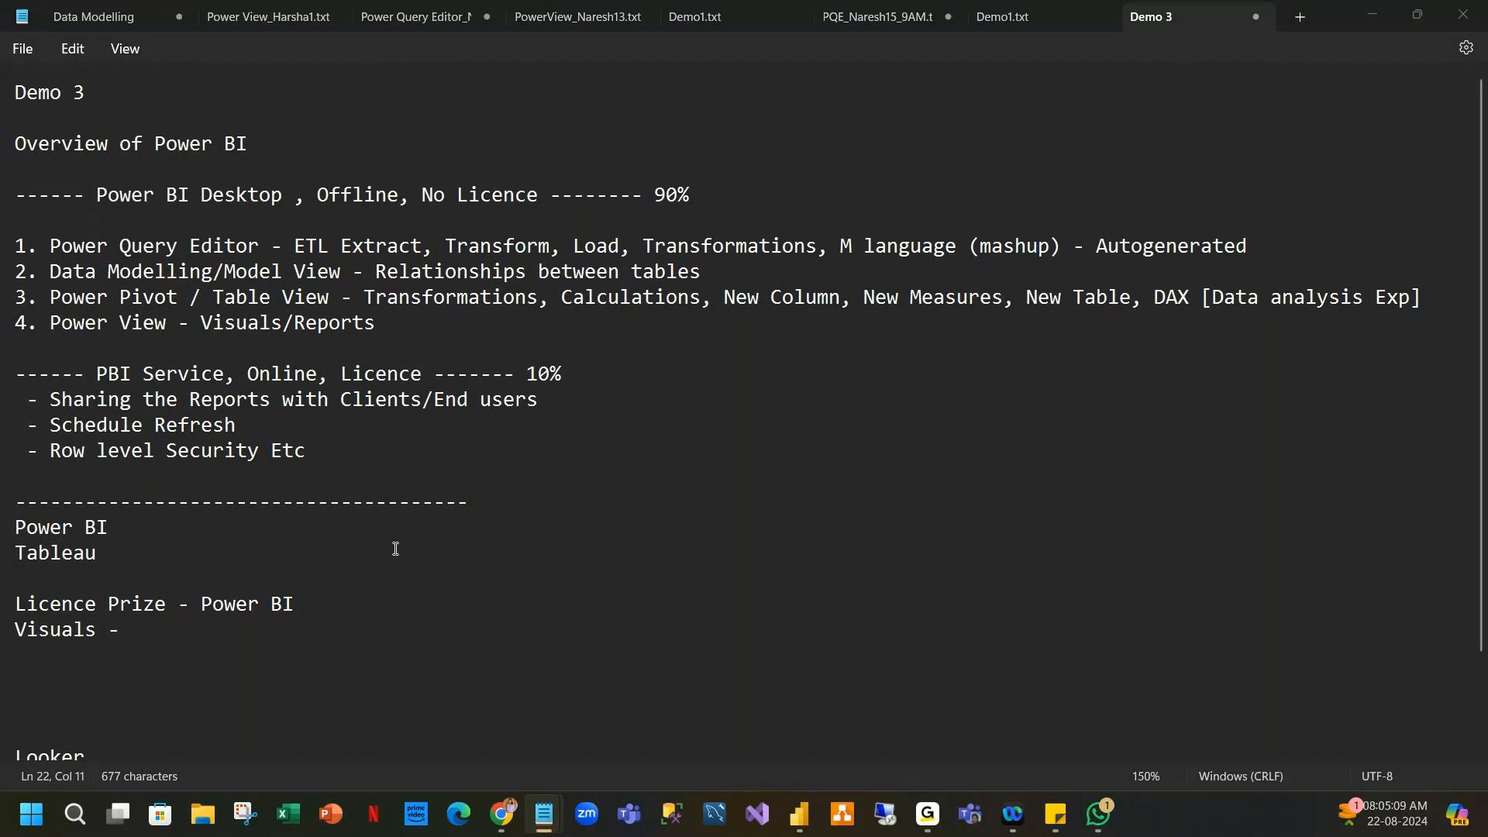
Switch to Power BI Desktop and browse the gallery of additional visuals to see the range of available charts.
key("alt+Tab")
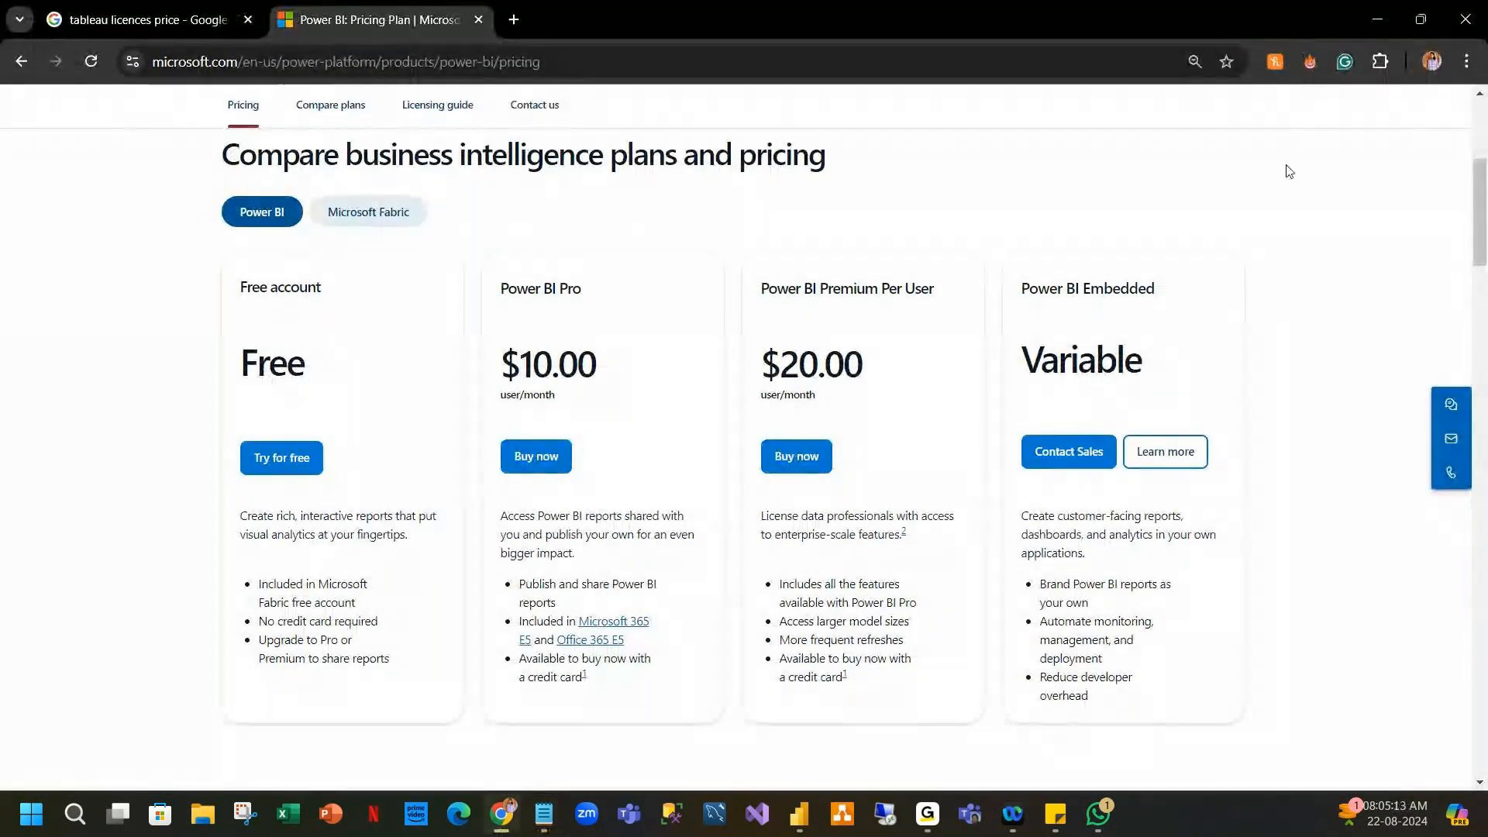
key("alt+Tab")
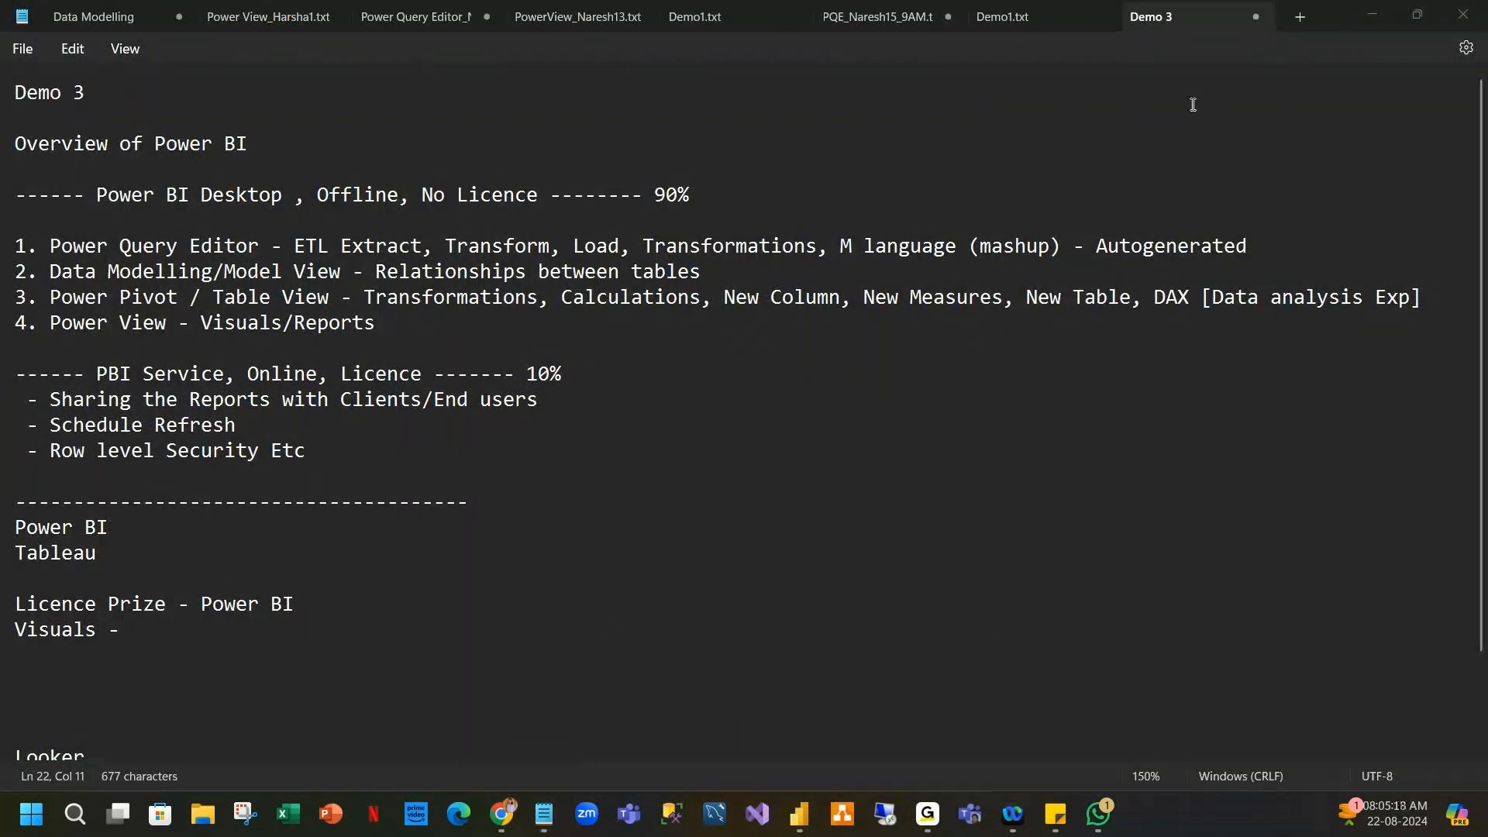
key("alt+Tab")
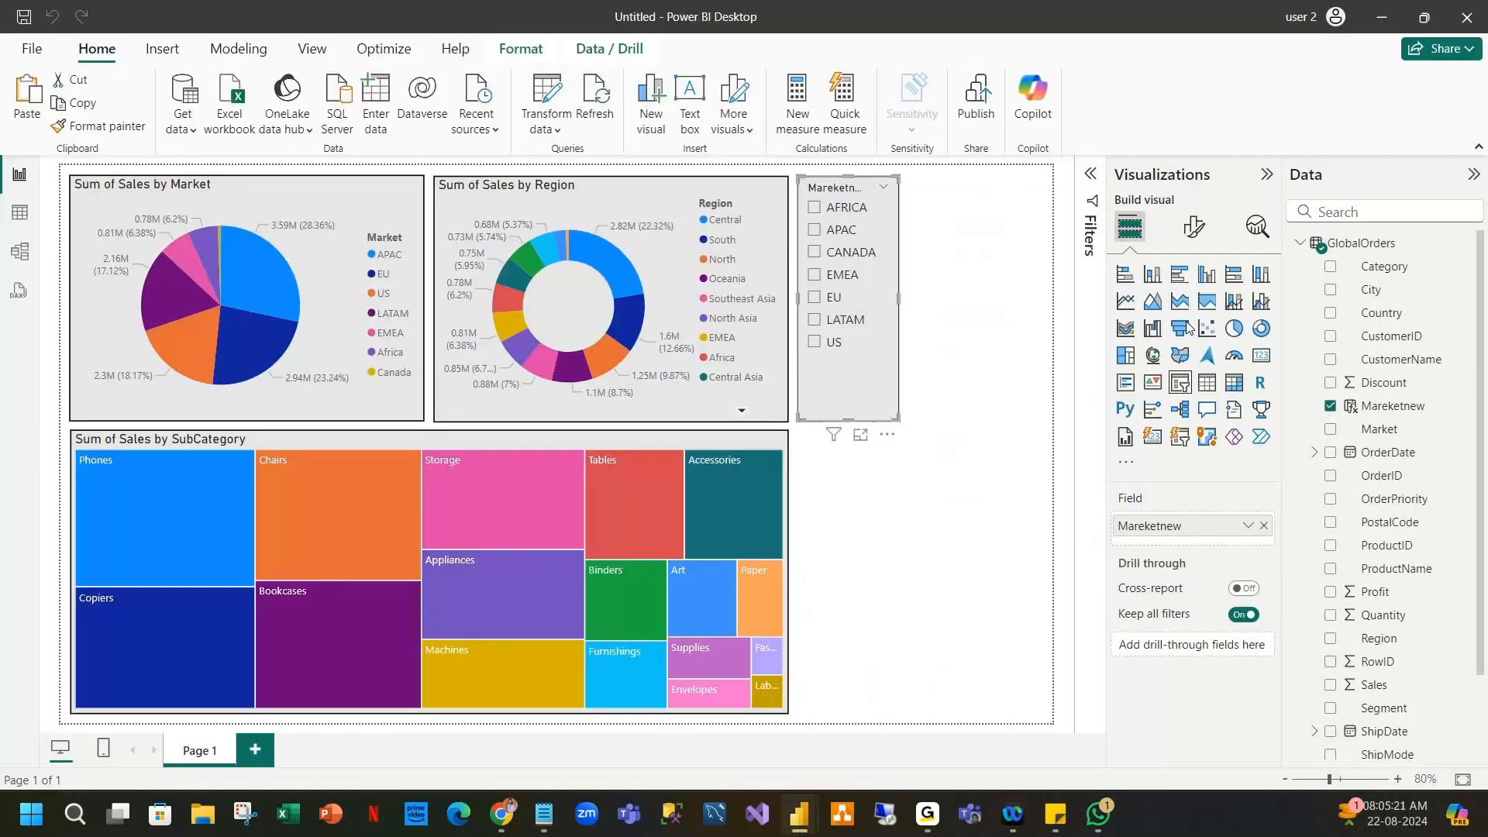
left_click(1127, 463)
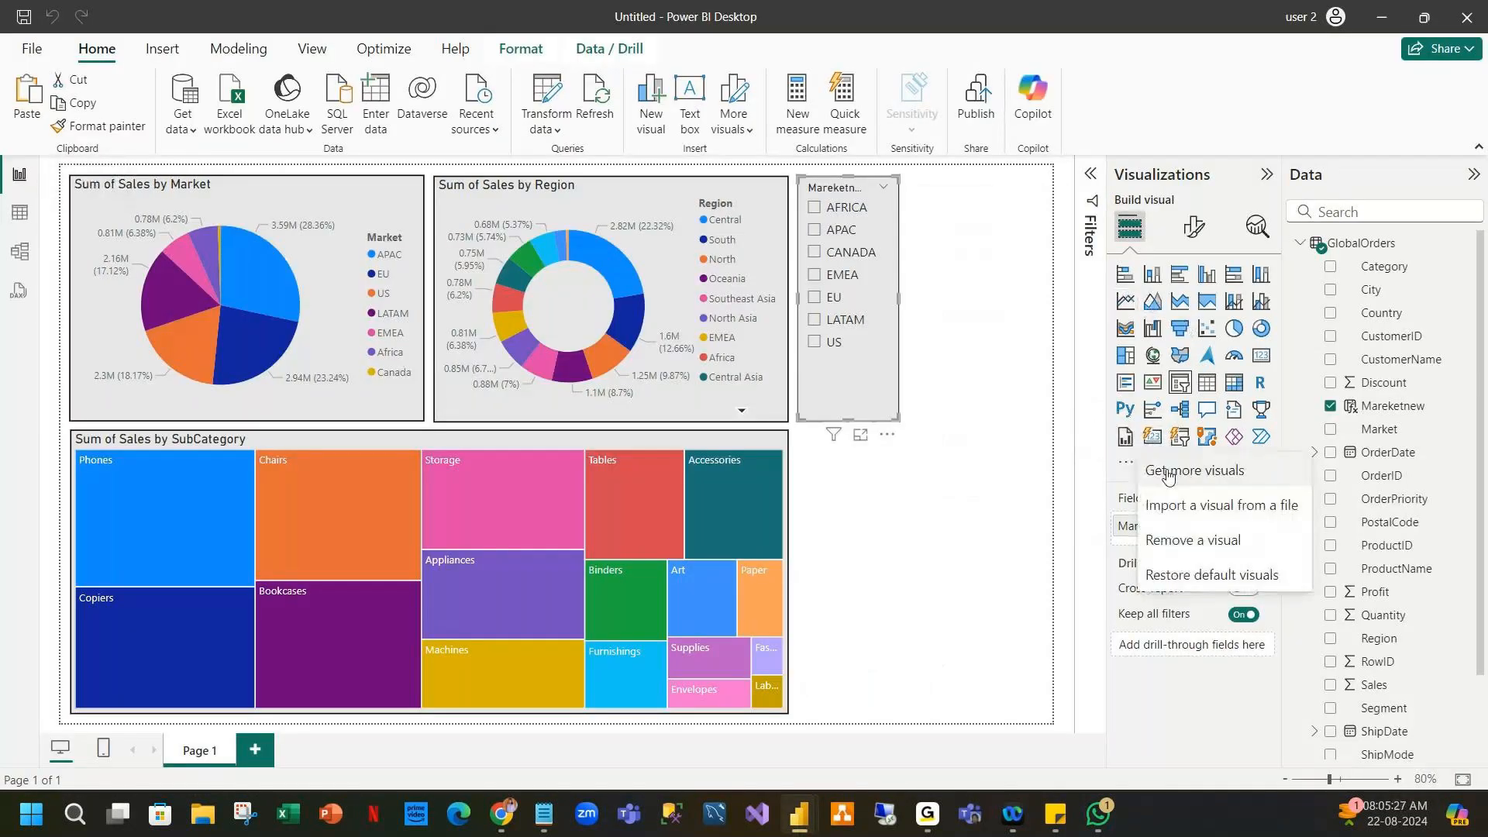
left_click(1169, 472)
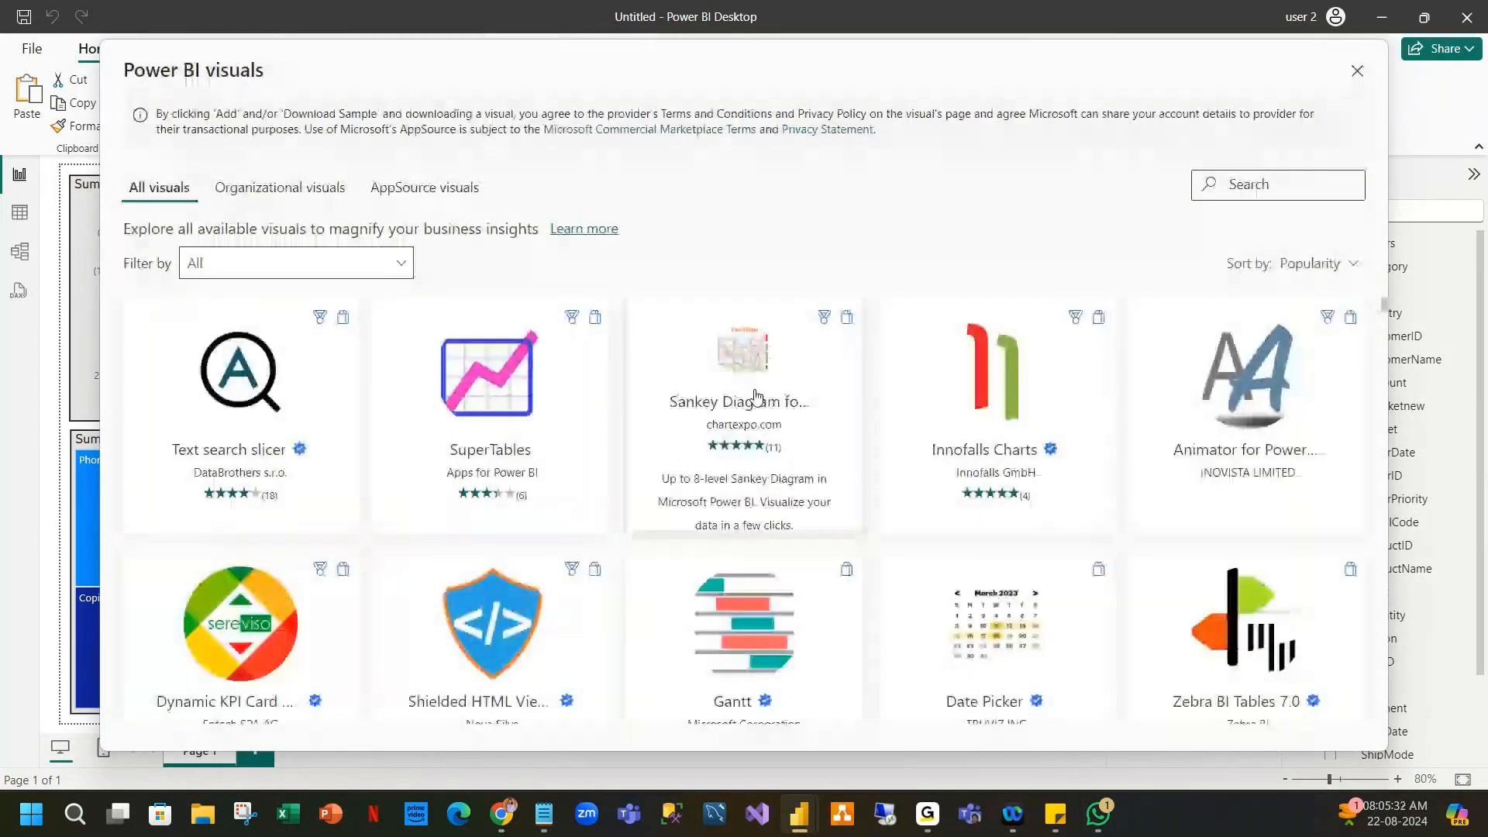
scroll(755, 397, "down", 5)
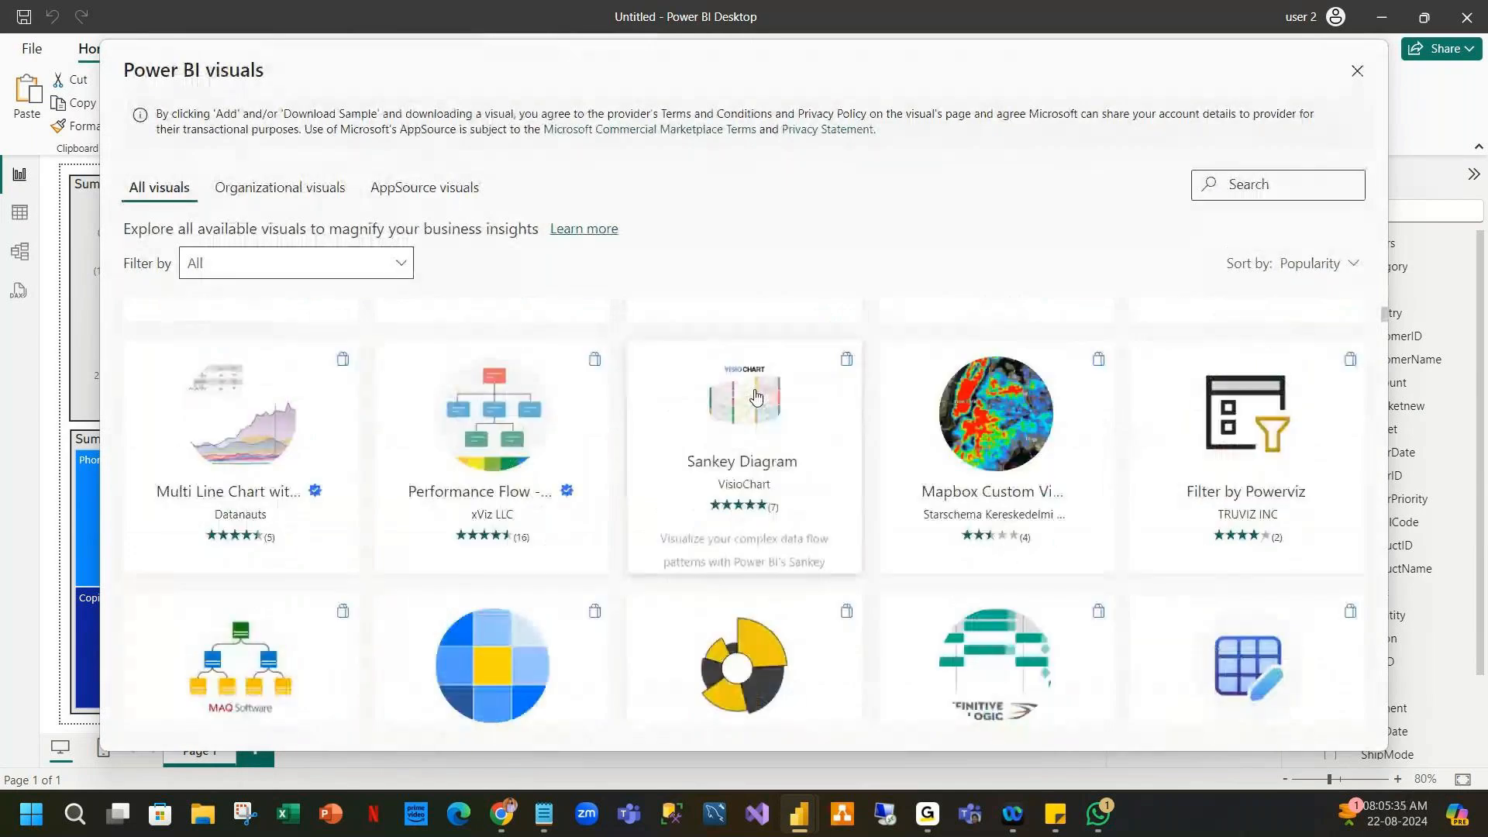
scroll(755, 397, "down", 10)
scroll(756, 397, "down", 3)
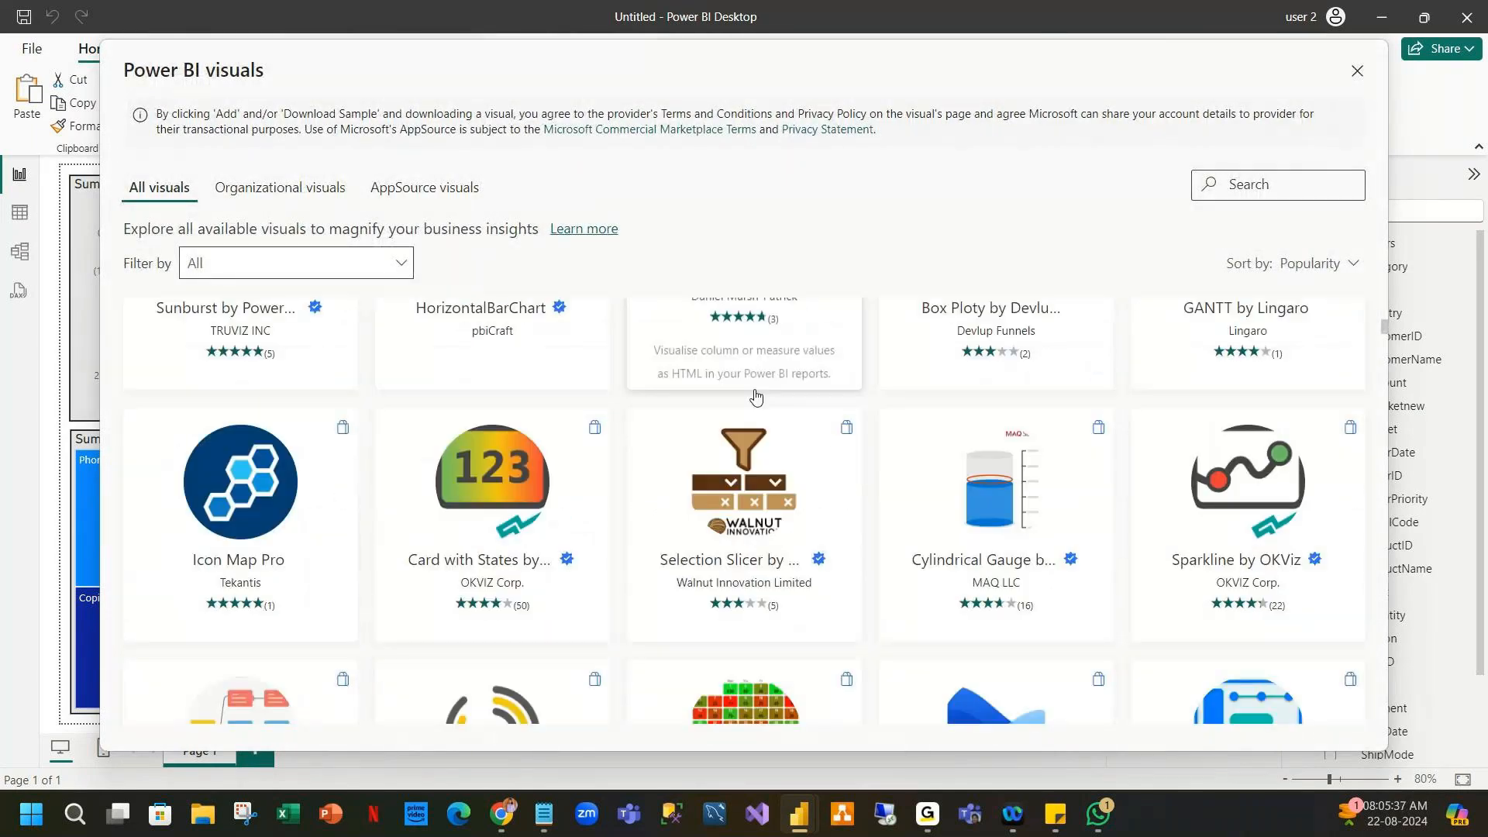
scroll(755, 397, "down", 3)
scroll(756, 397, "down", 3)
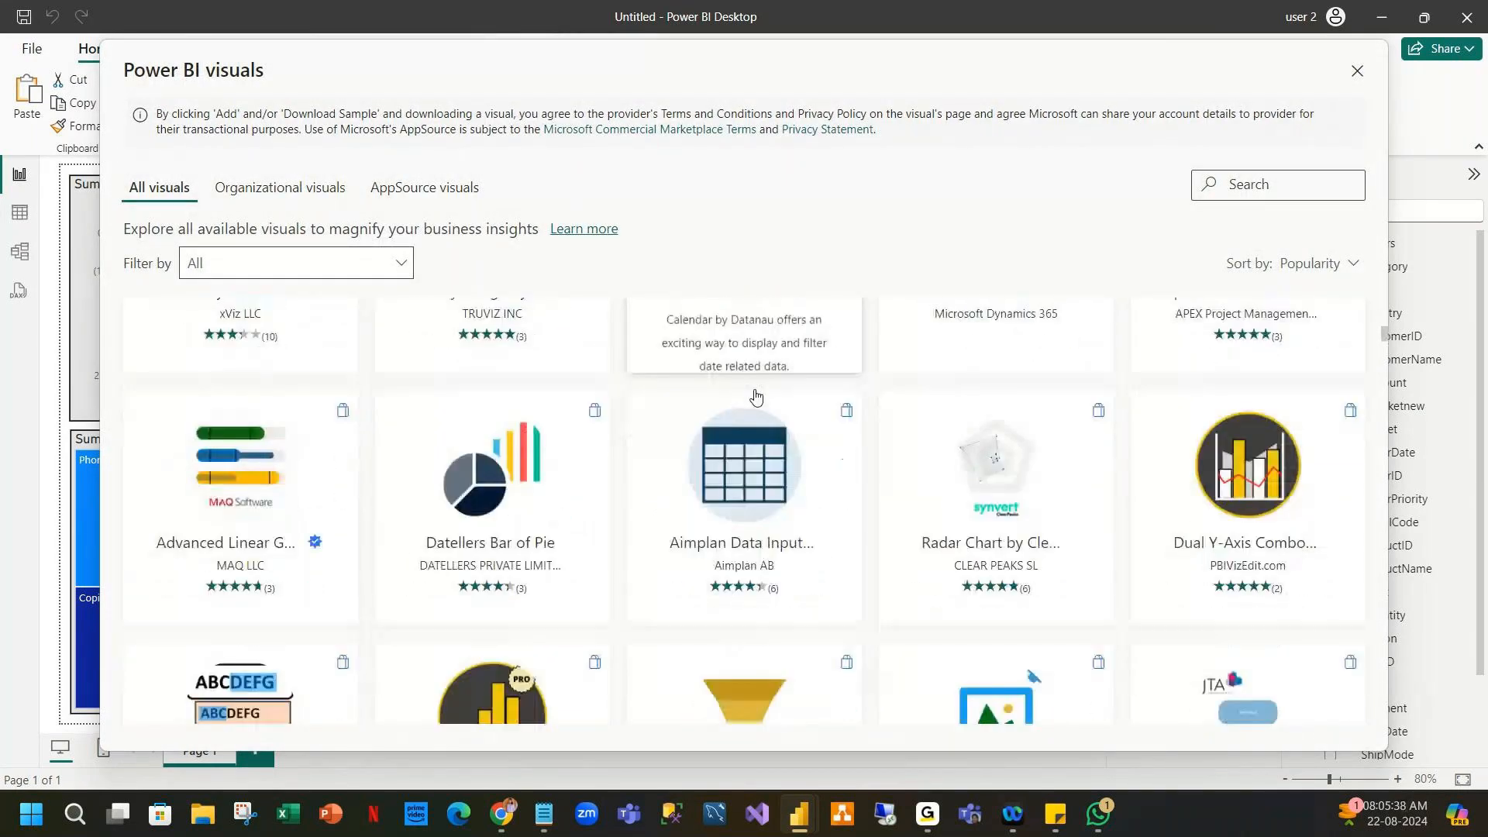
scroll(756, 397, "down", 3)
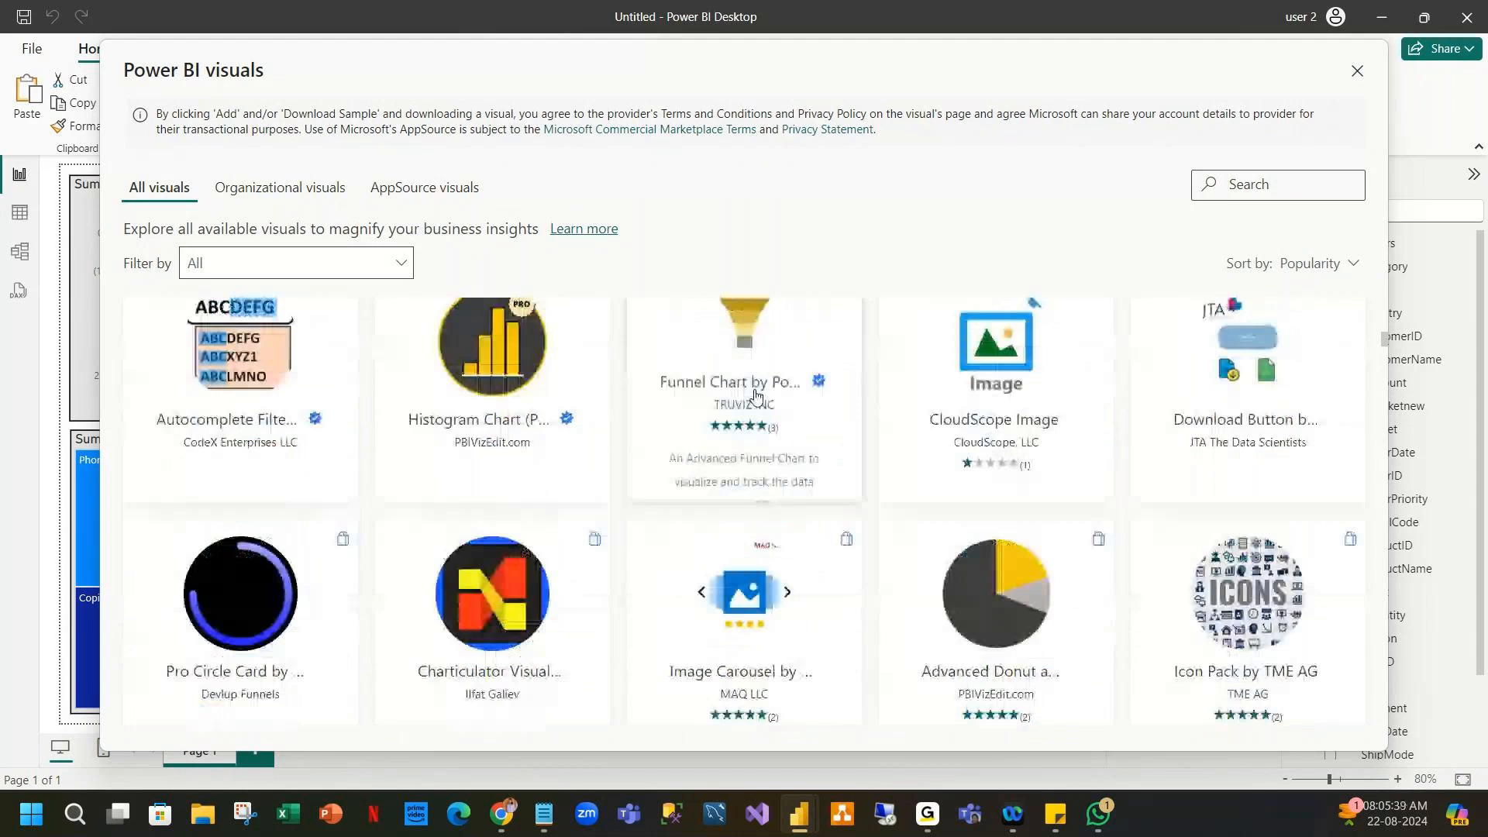
scroll(755, 397, "down", 3)
scroll(756, 397, "down", 3)
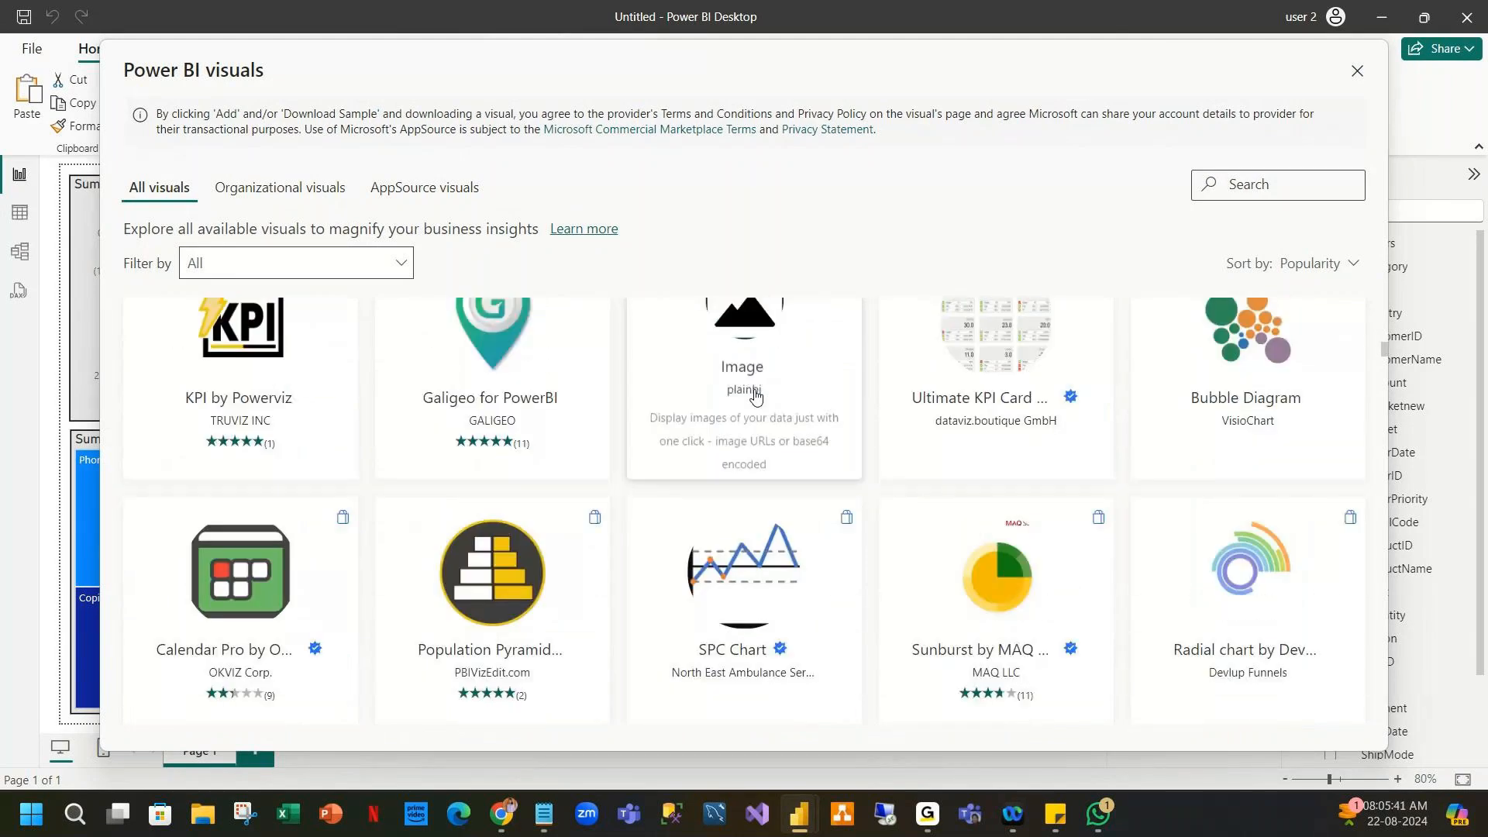
scroll(756, 396, "down", 3)
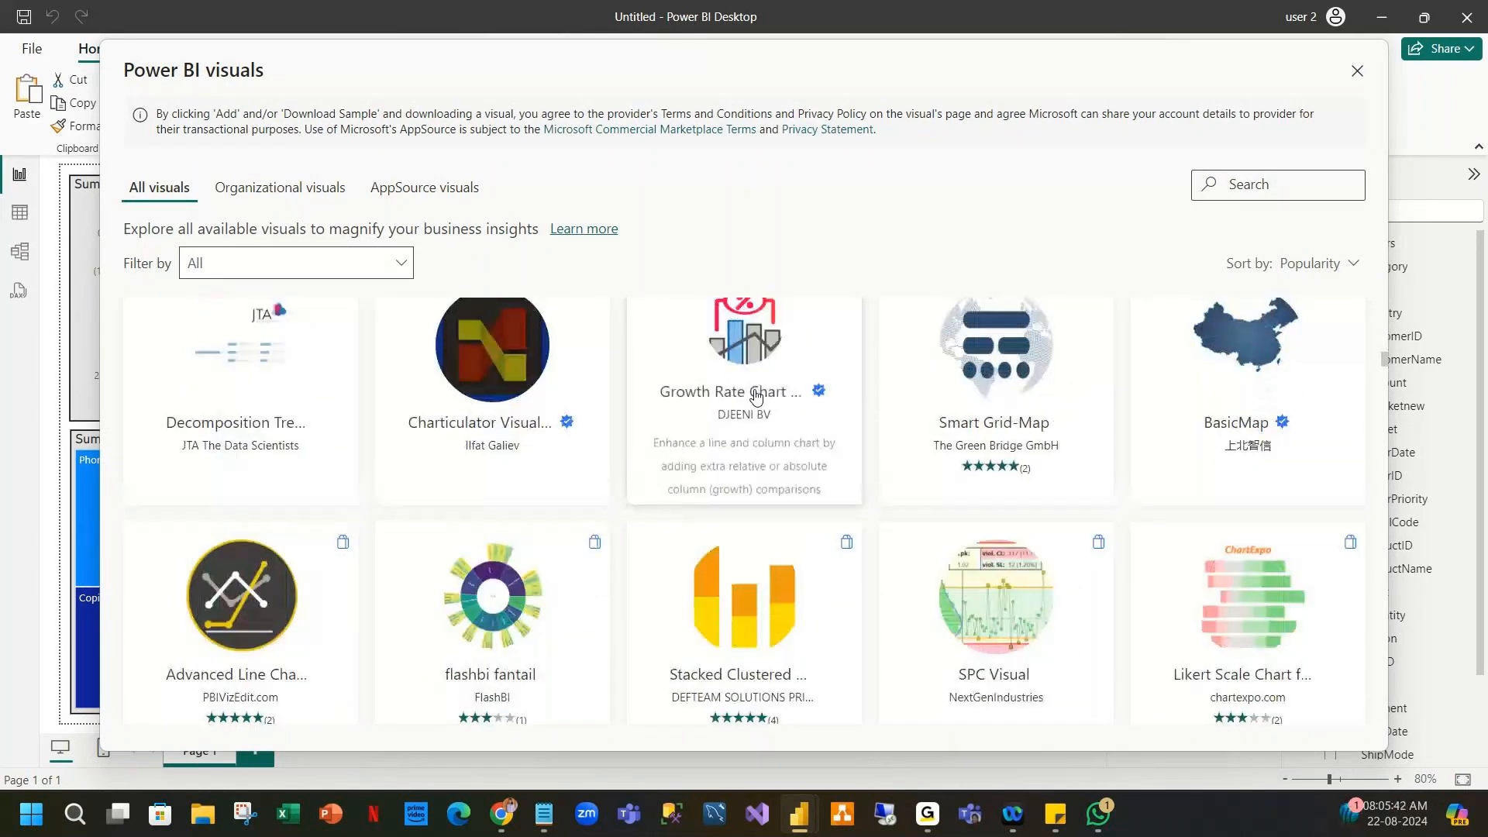
scroll(756, 397, "down", 3)
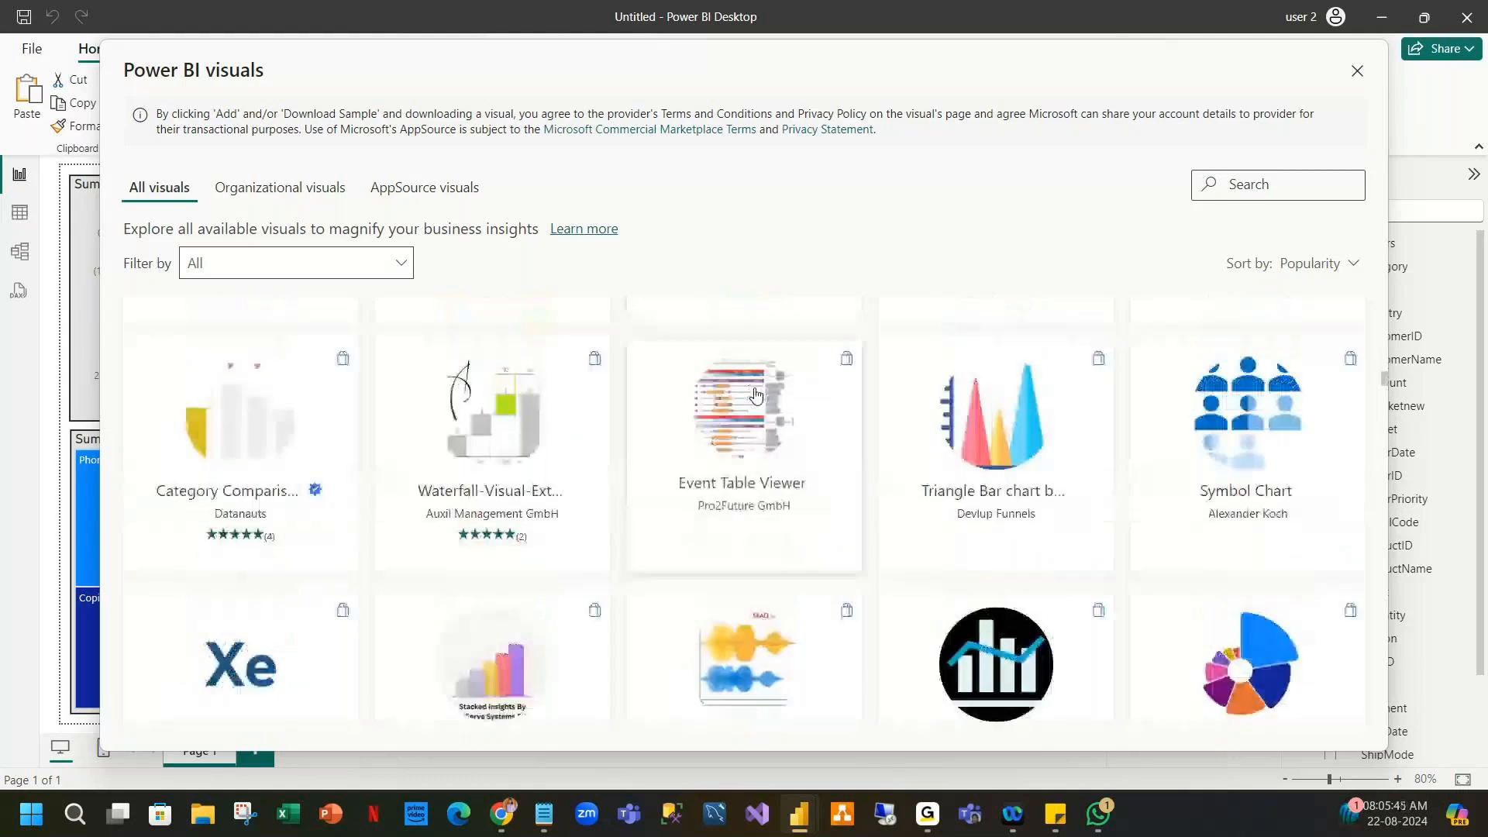
scroll(756, 396, "down", 1)
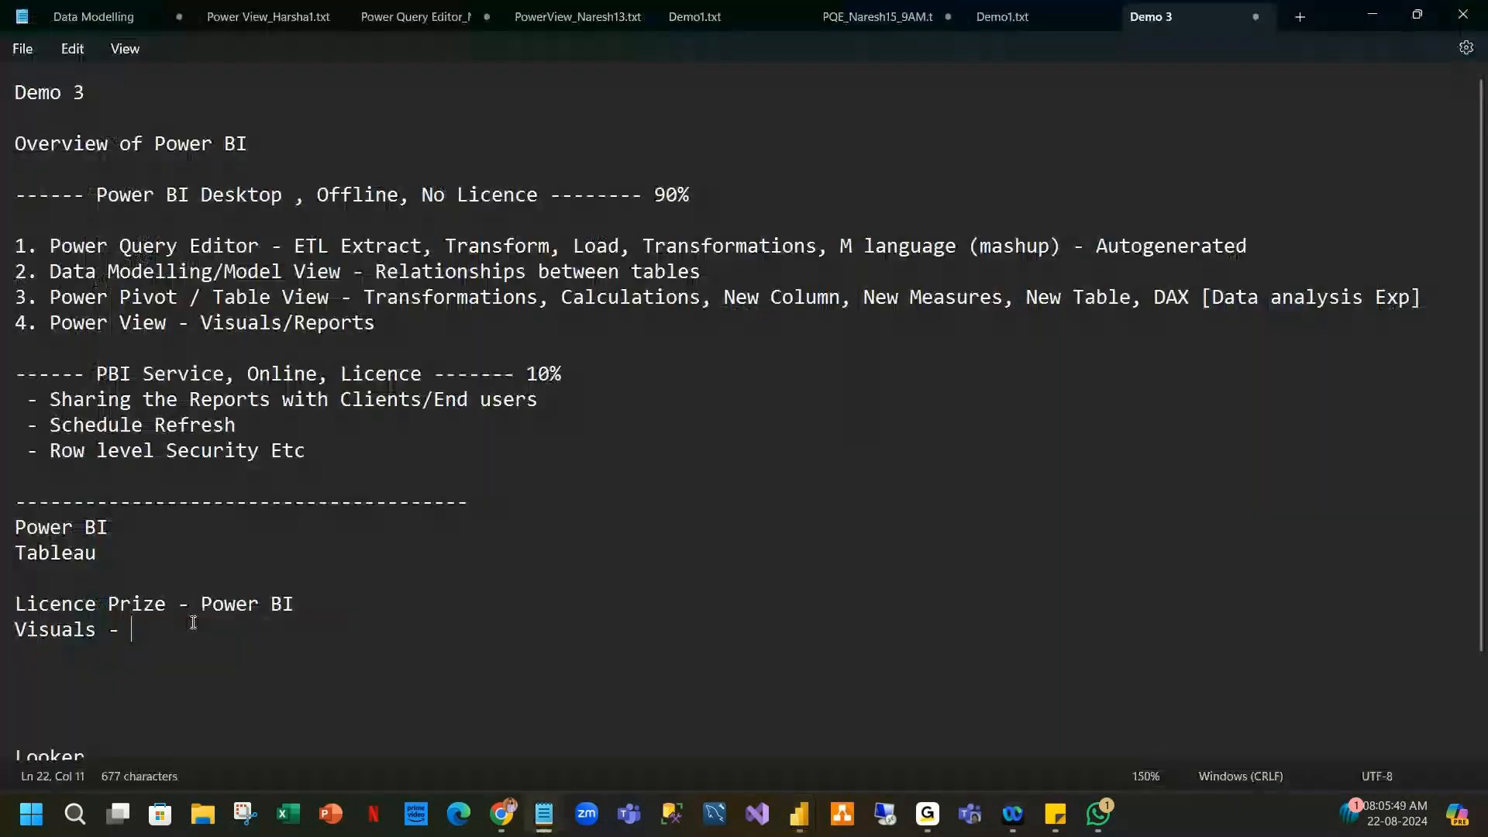
Enter "Power BI" on the "Visuals -" line of the Notepad notes, and close the visuals gallery in Power BI Desktop.
type("Power BI")
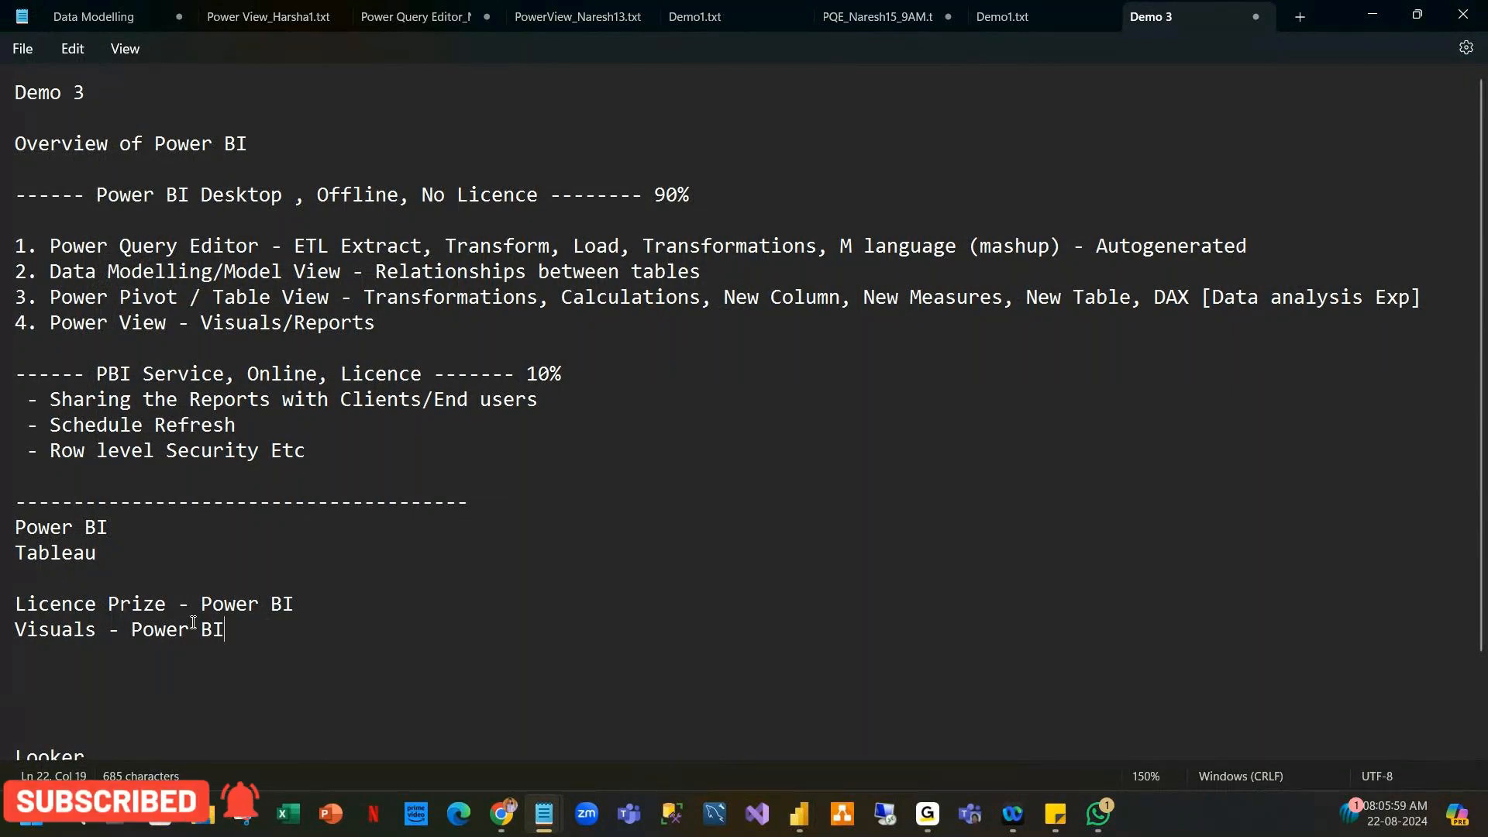
key("alt+Tab")
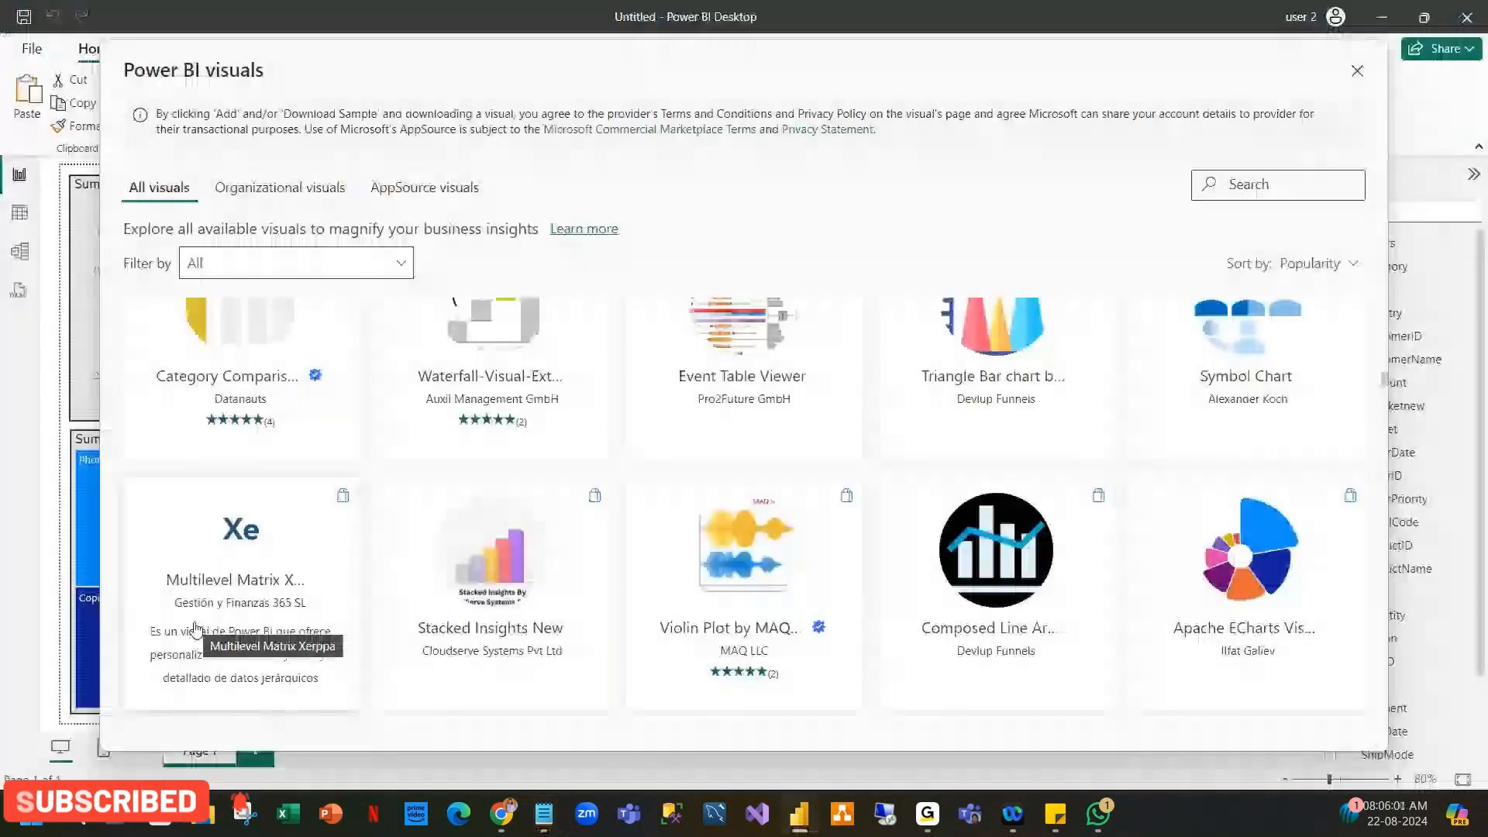
key("Escape")
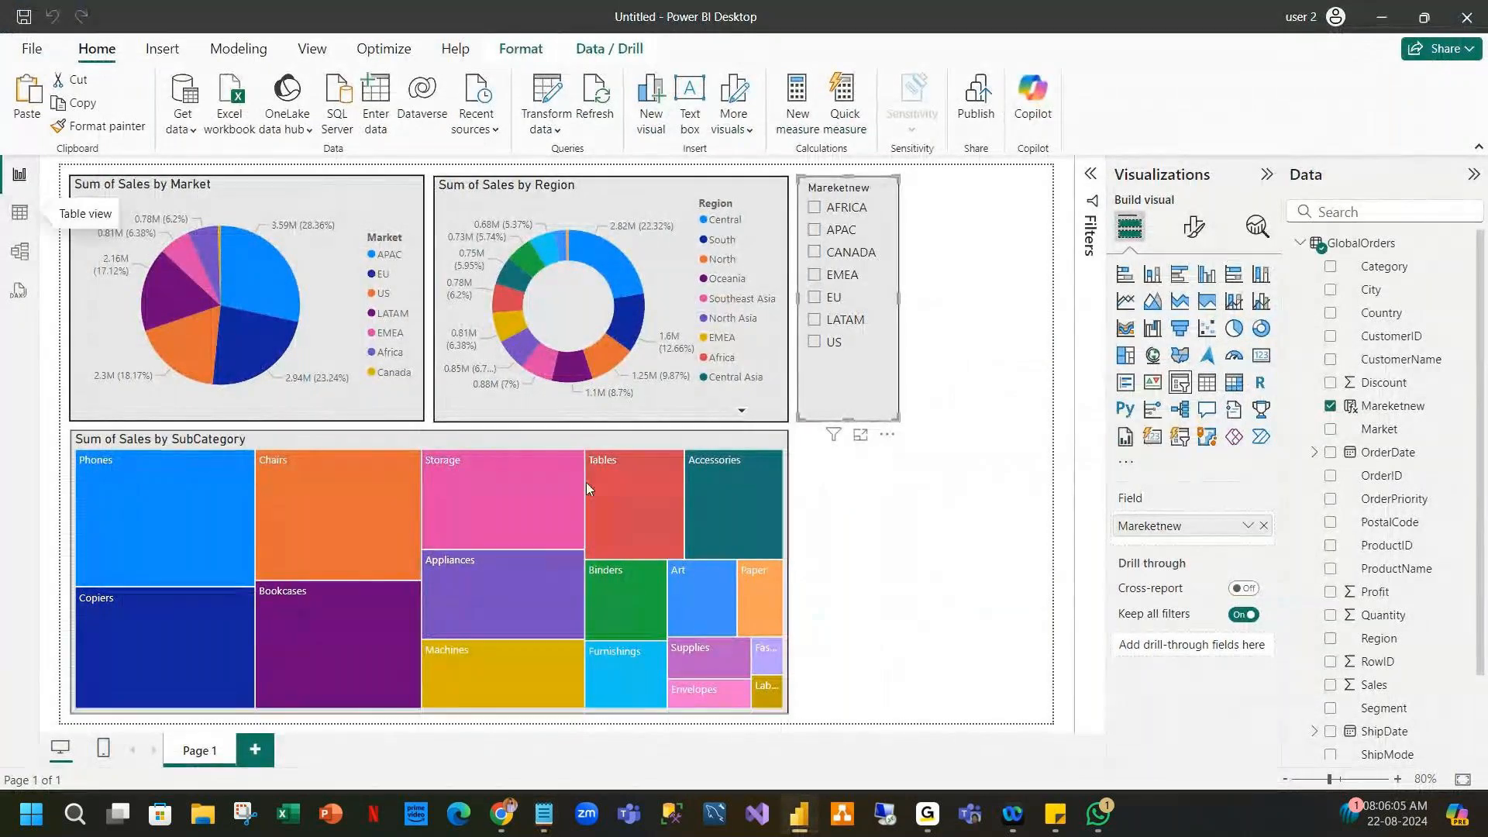
Insert an R script visual on a new report page with script visuals enabled, and widen it on the canvas.
left_click(255, 750)
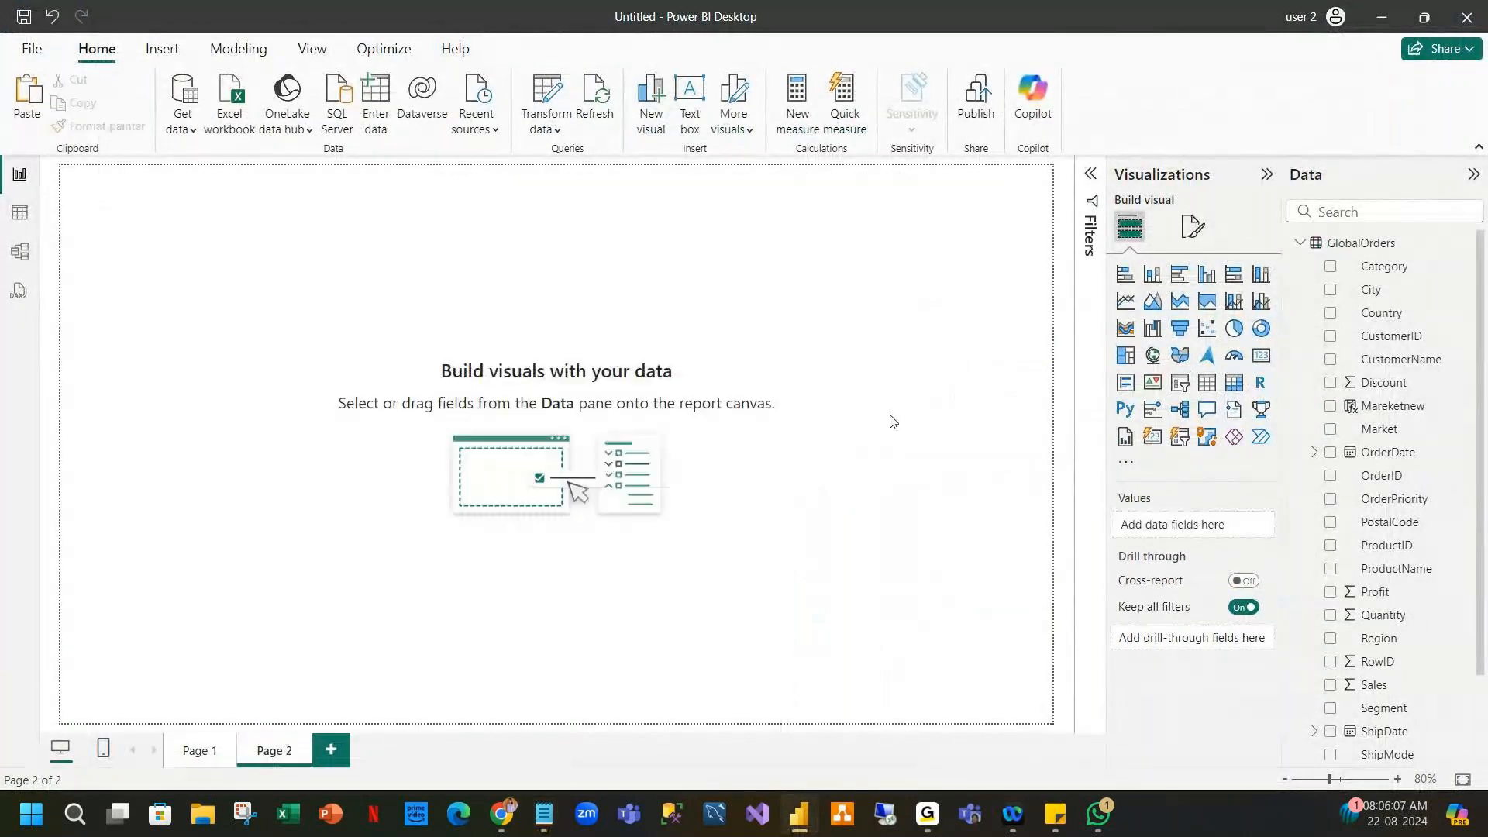
left_click(1261, 385)
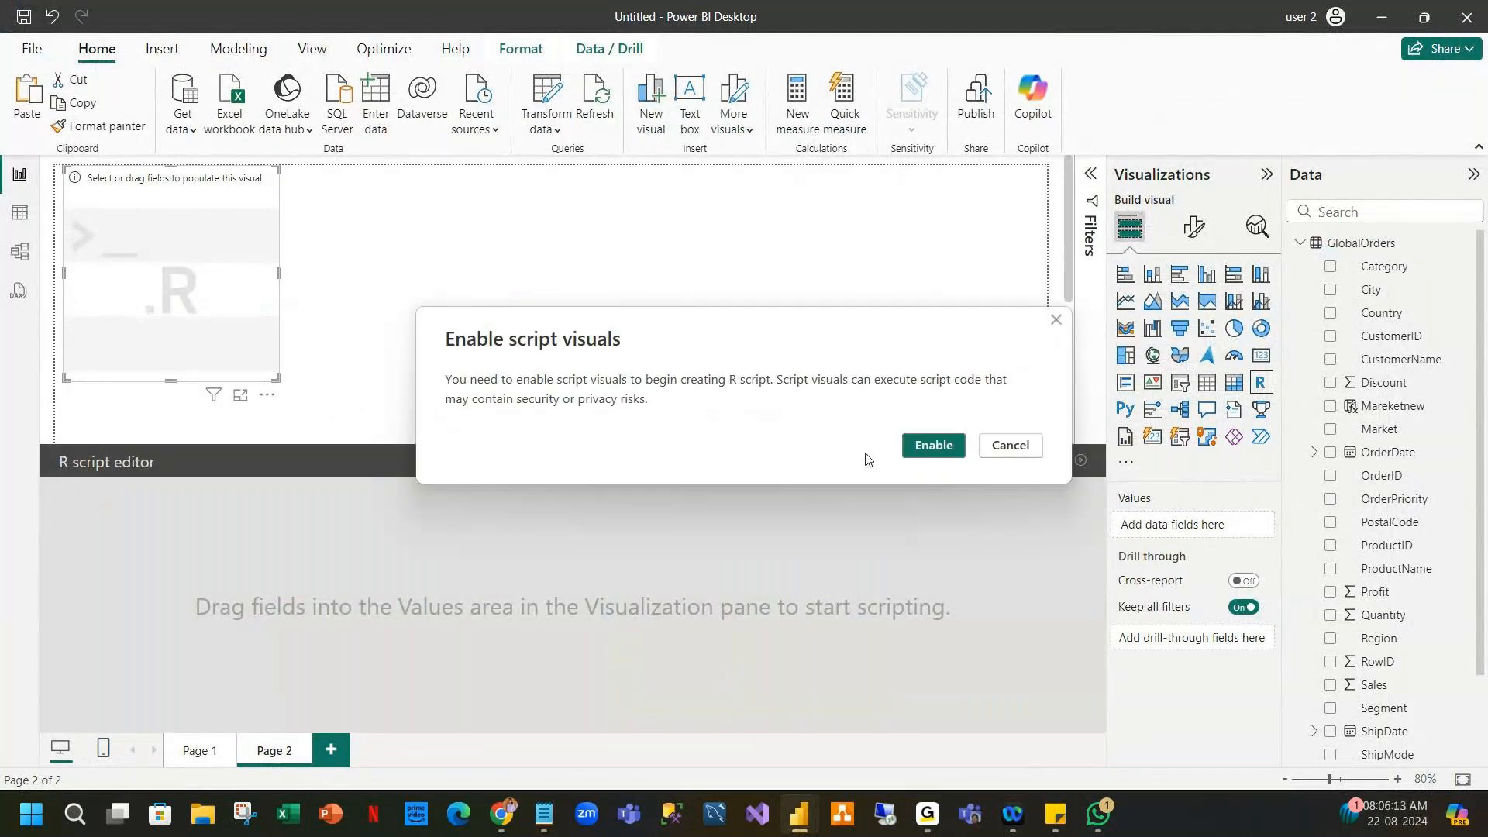
left_click(926, 446)
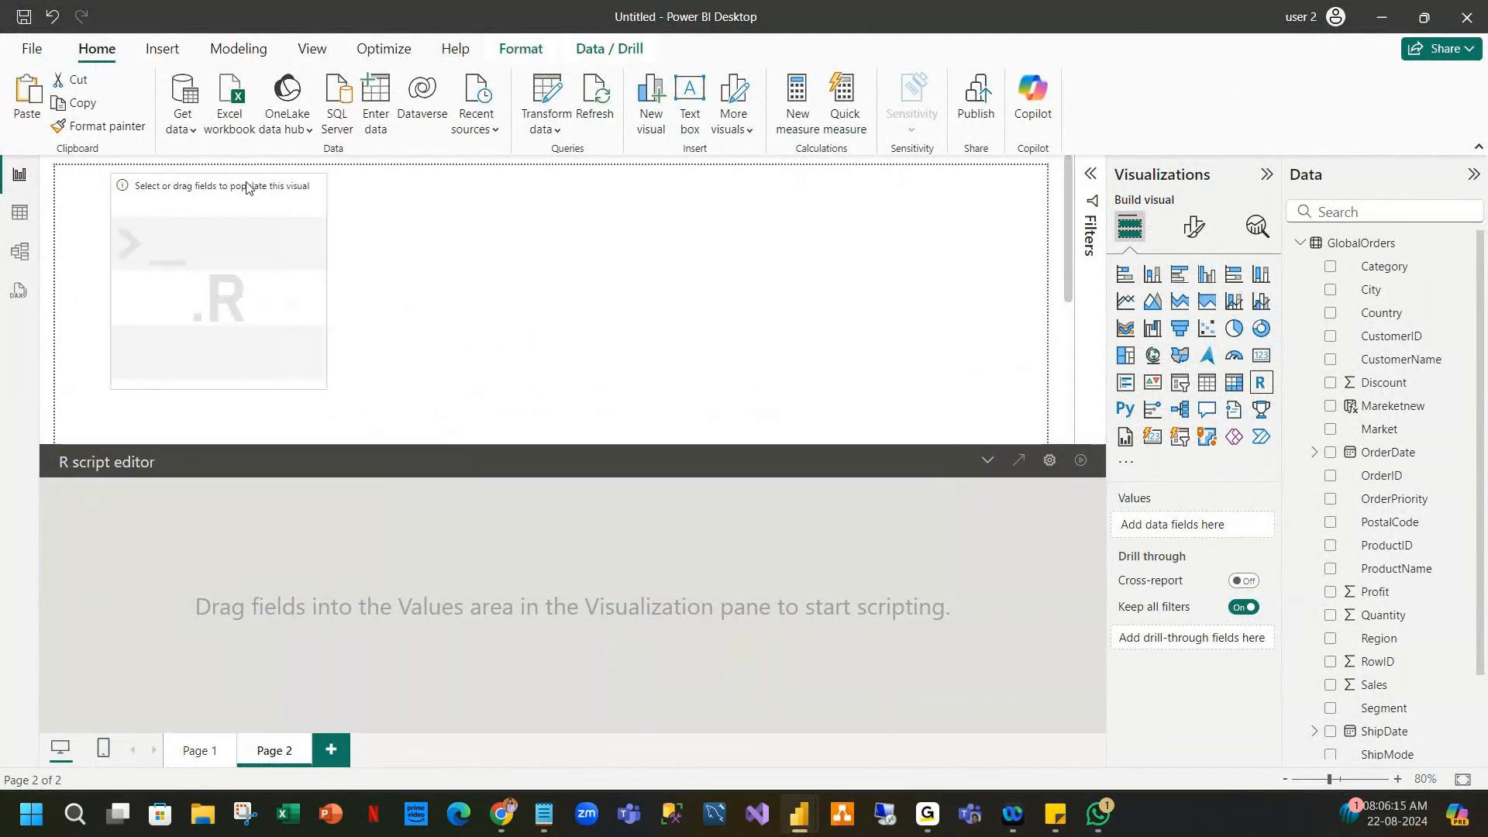
left_click_drag(247, 187, 264, 196)
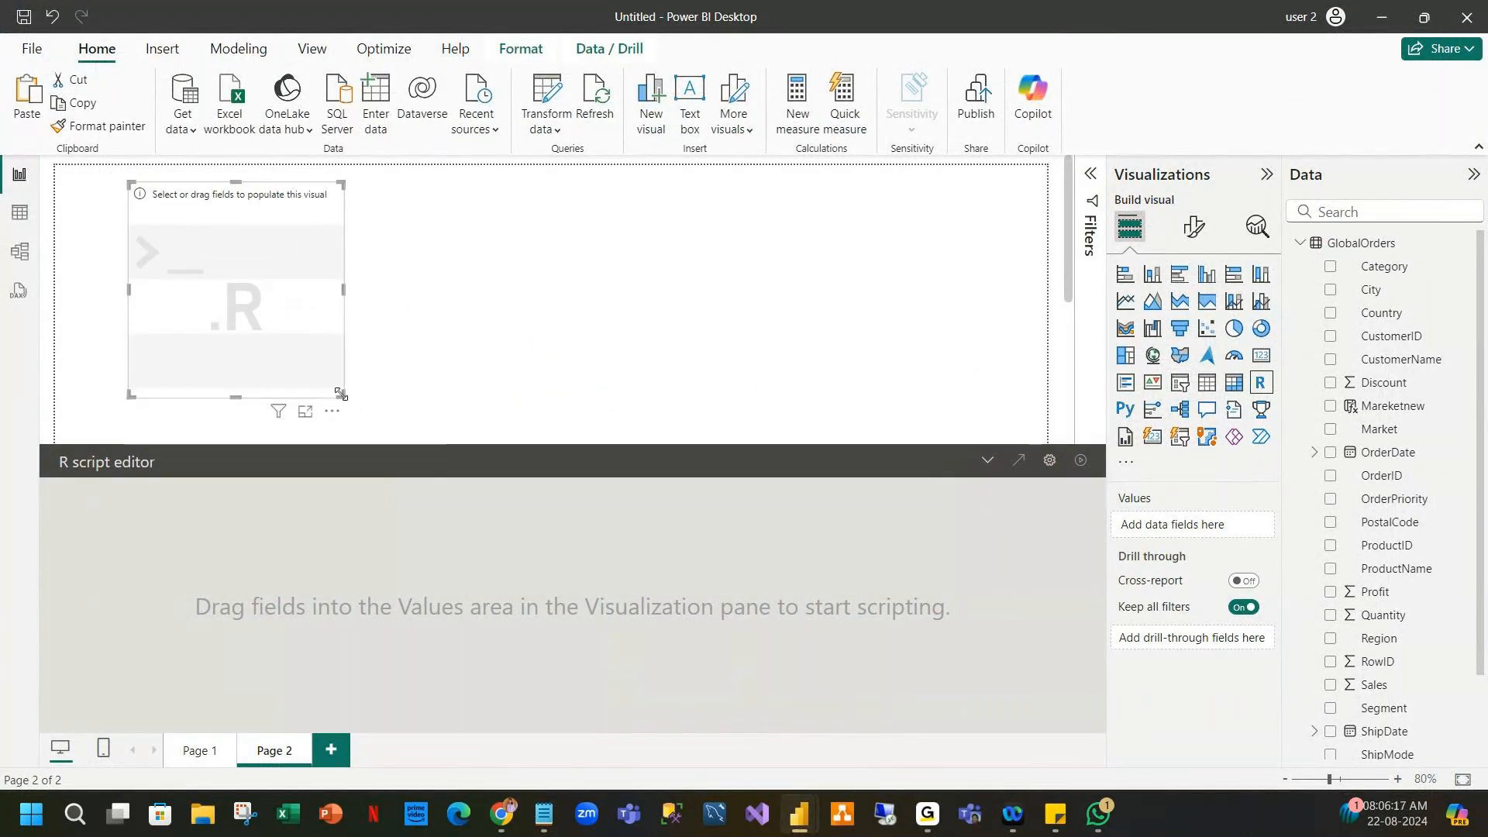
left_click_drag(339, 393, 460, 395)
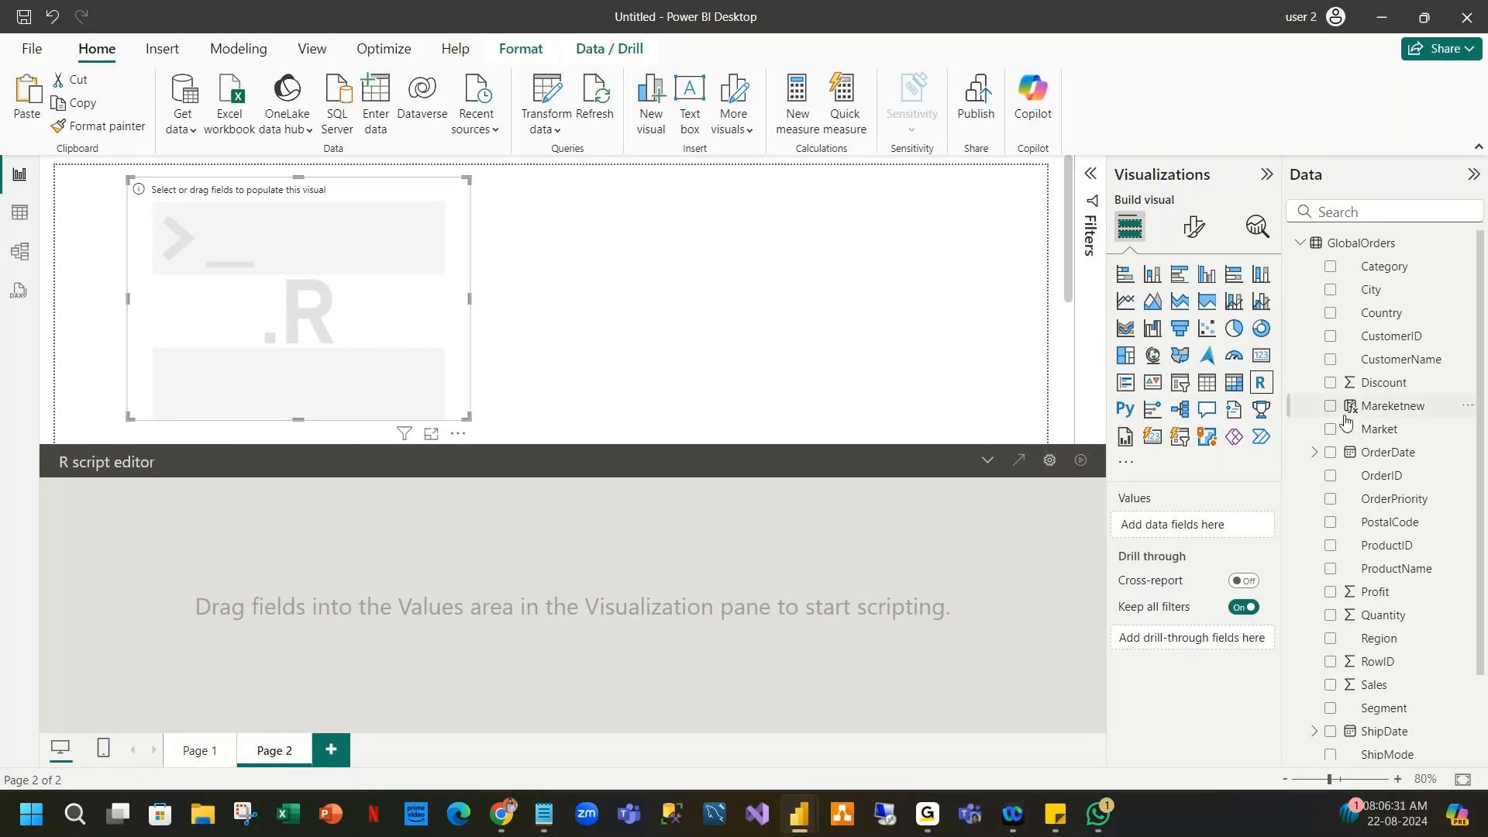
Add the Market and Sales fields from GlobalOrders to the R script visual's values.
left_click(1369, 433)
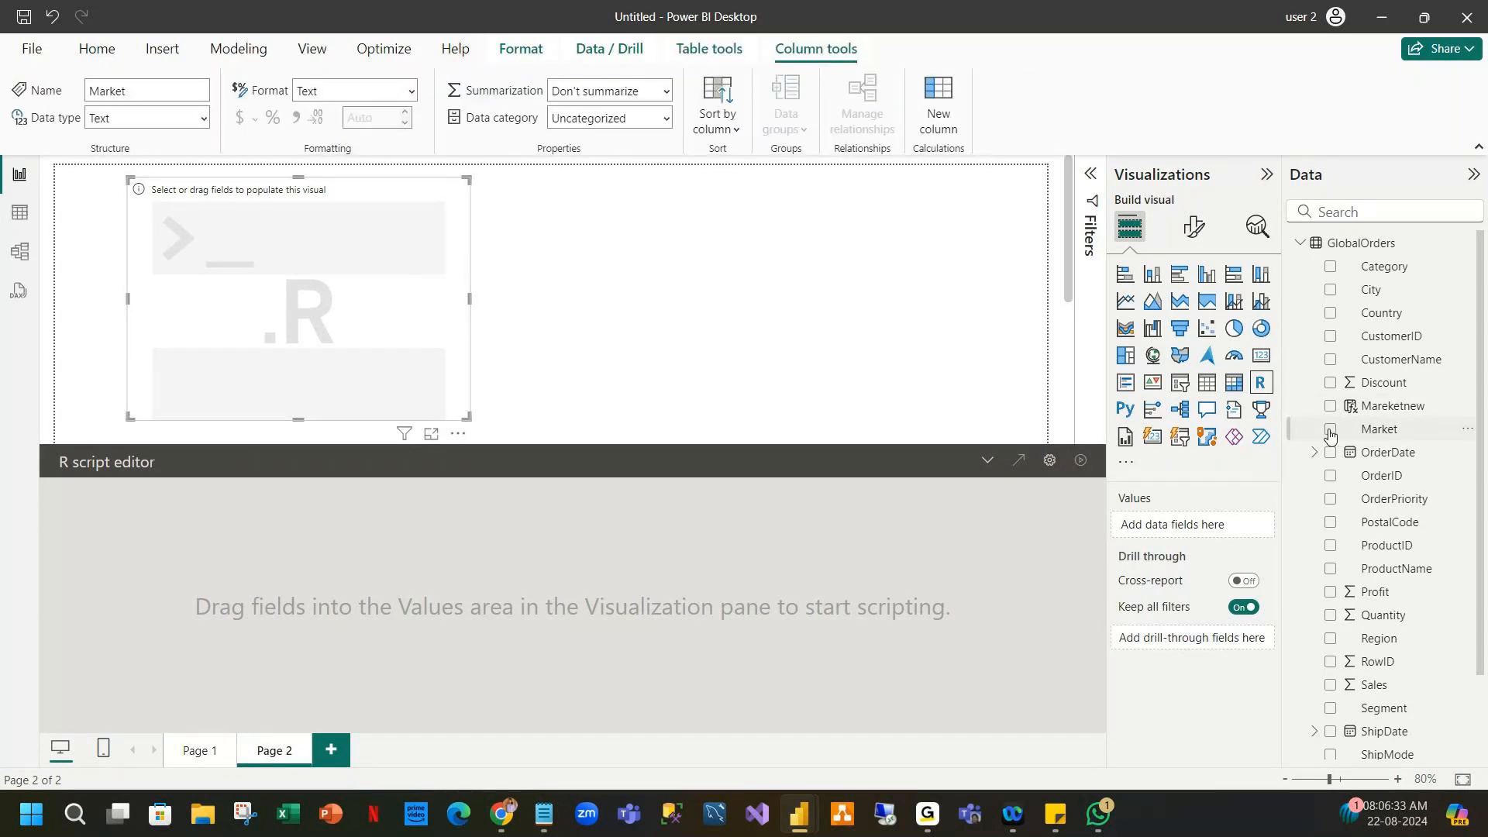
left_click(1330, 432)
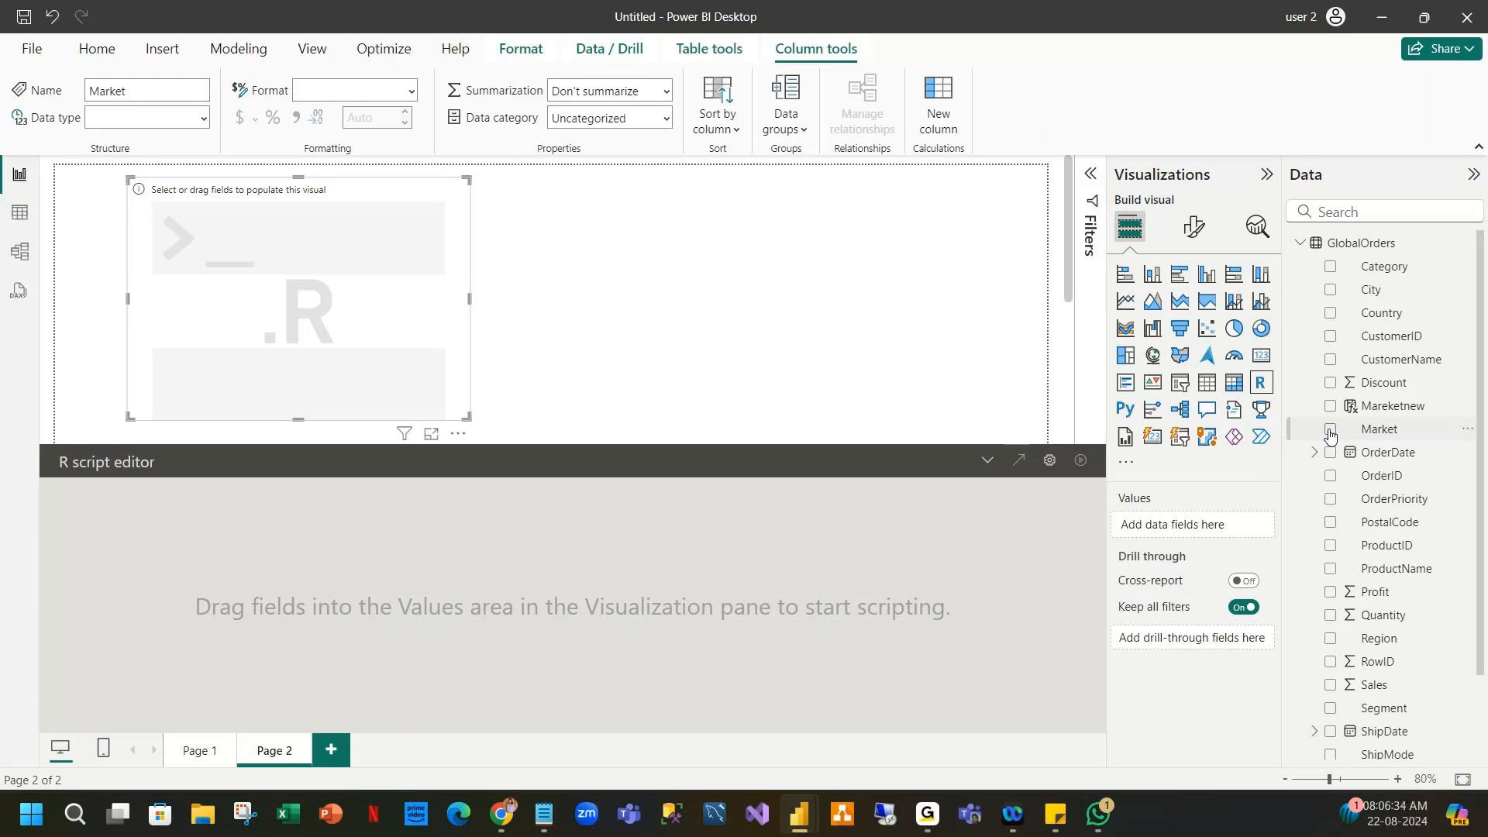
left_click(1363, 686)
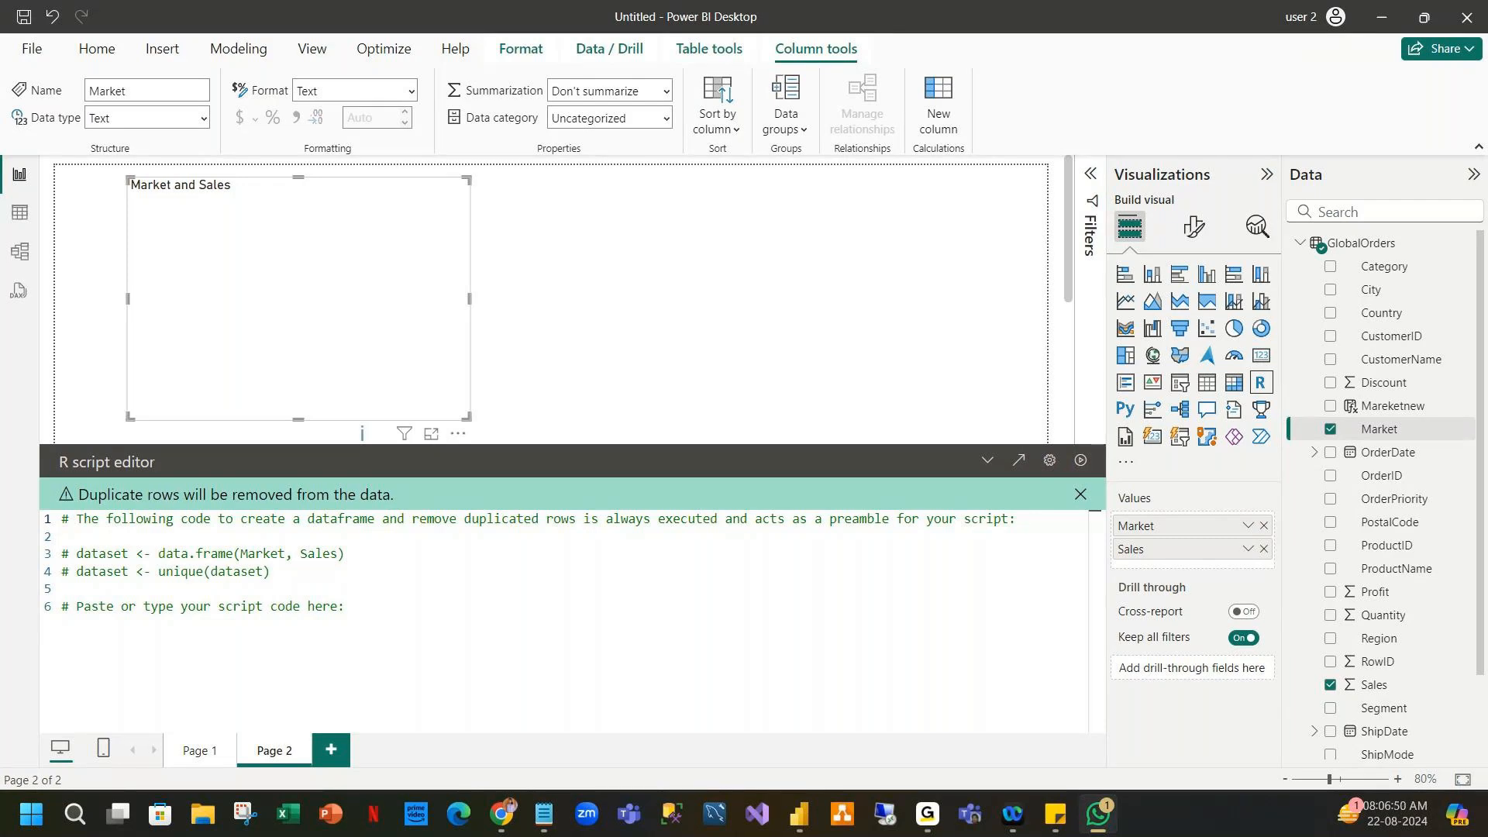
key("super+Tab")
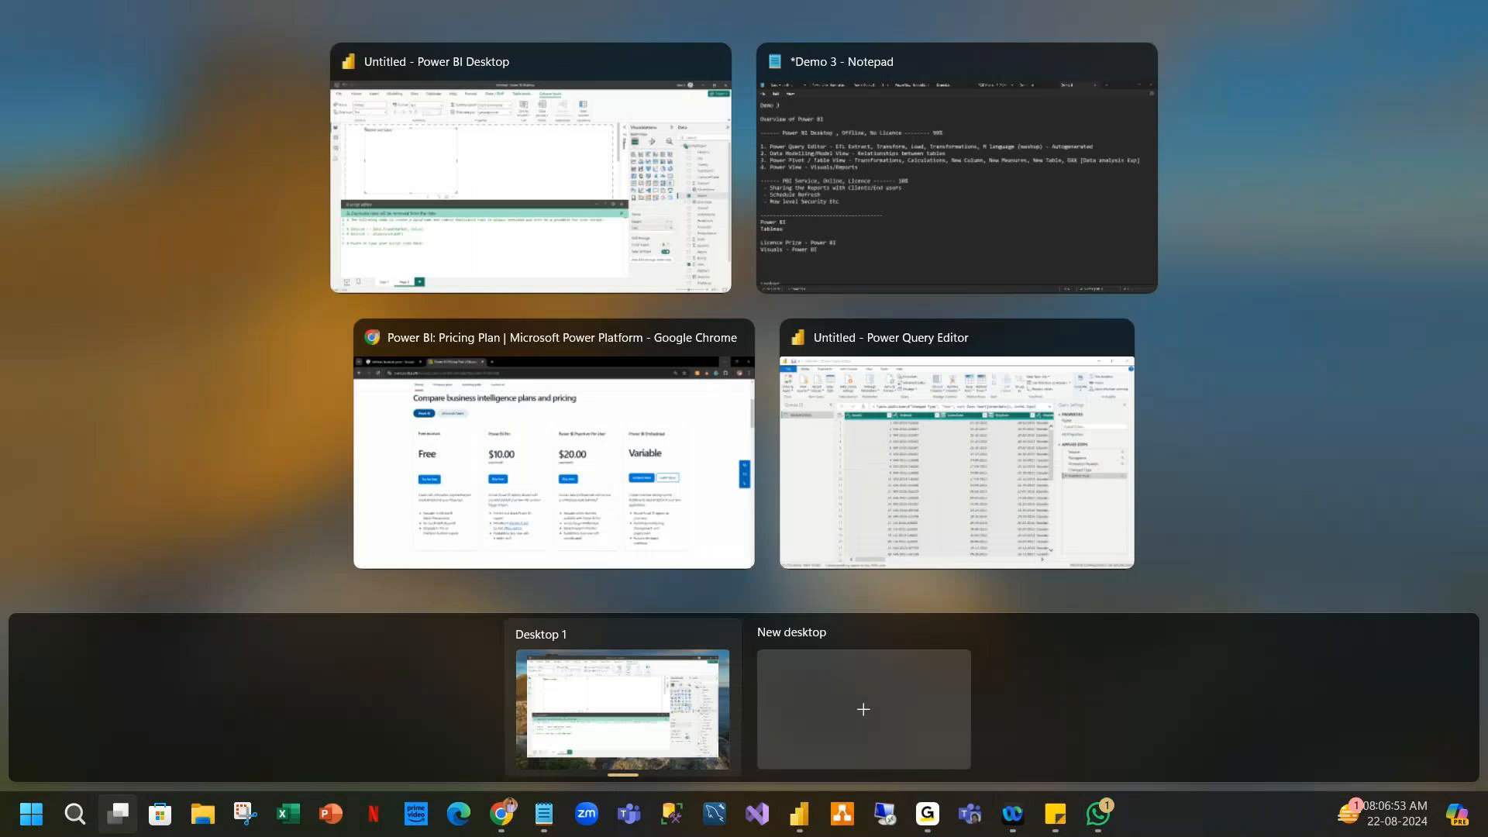
key("super+Tab")
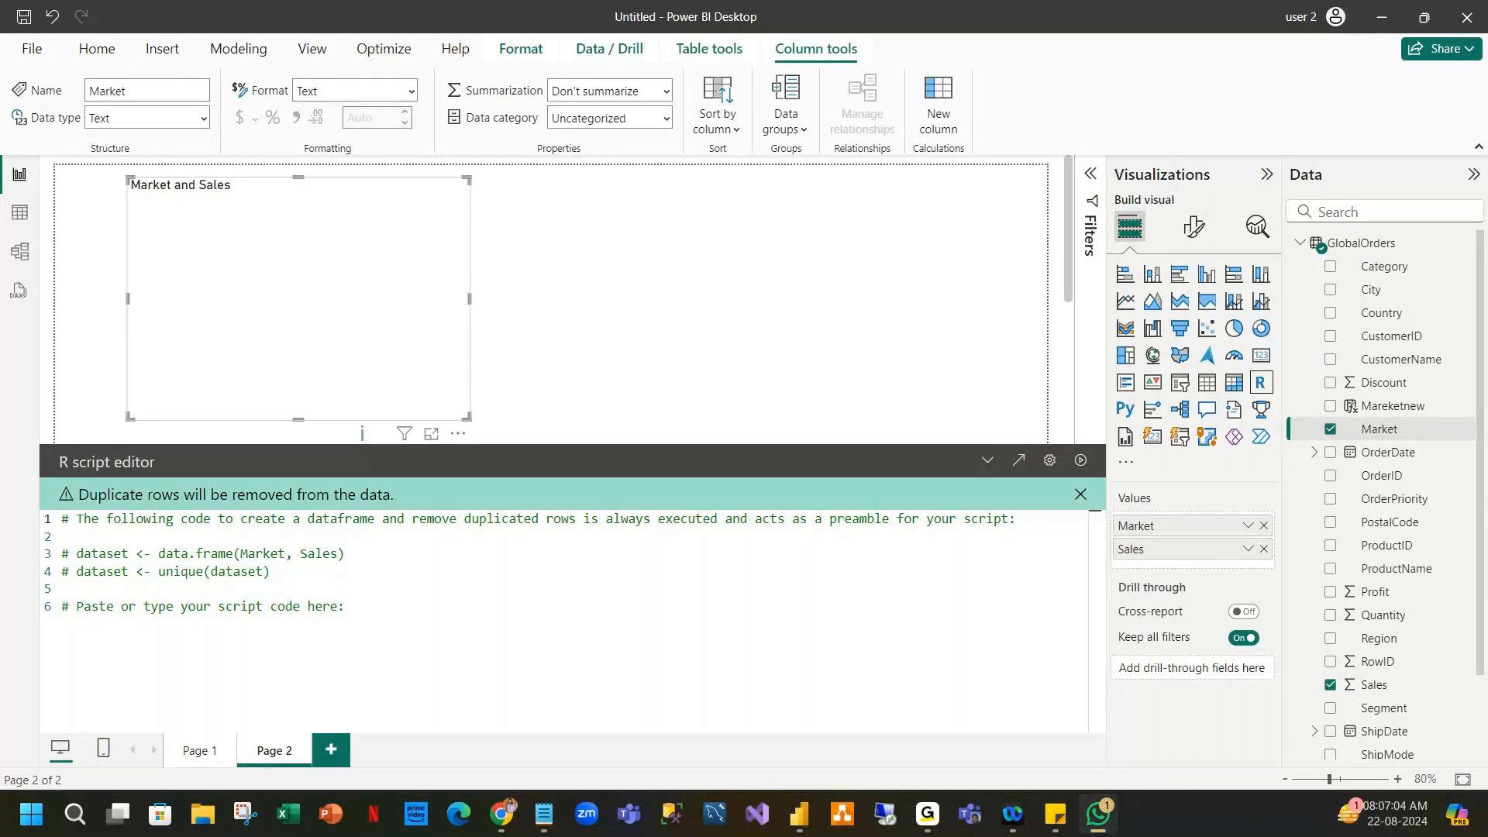
Load the plotting library in the R script with the line "library(ggplot2)" below the preamble comments.
left_click(388, 599)
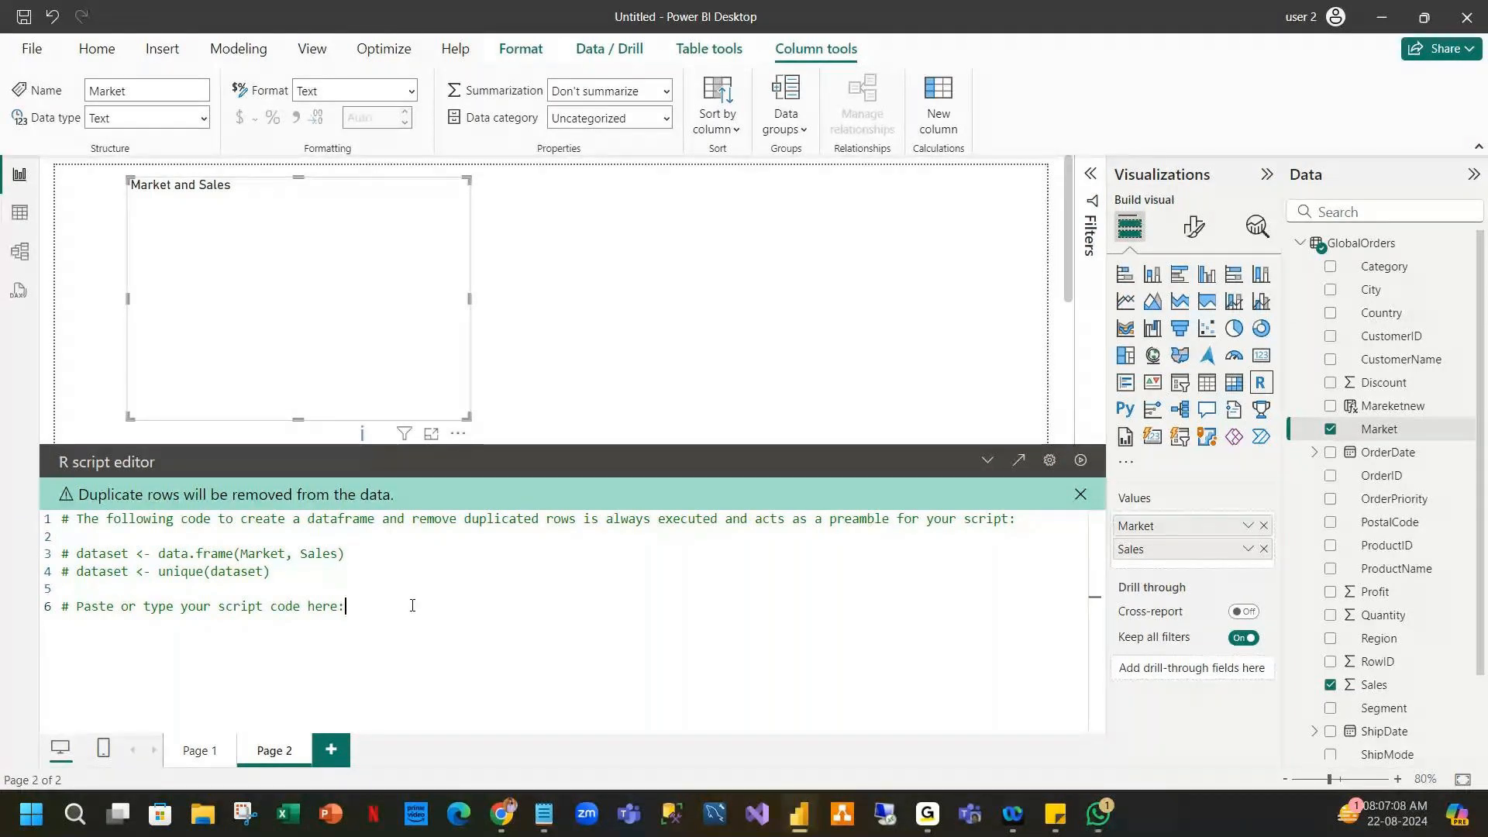
key("Return")
type("li")
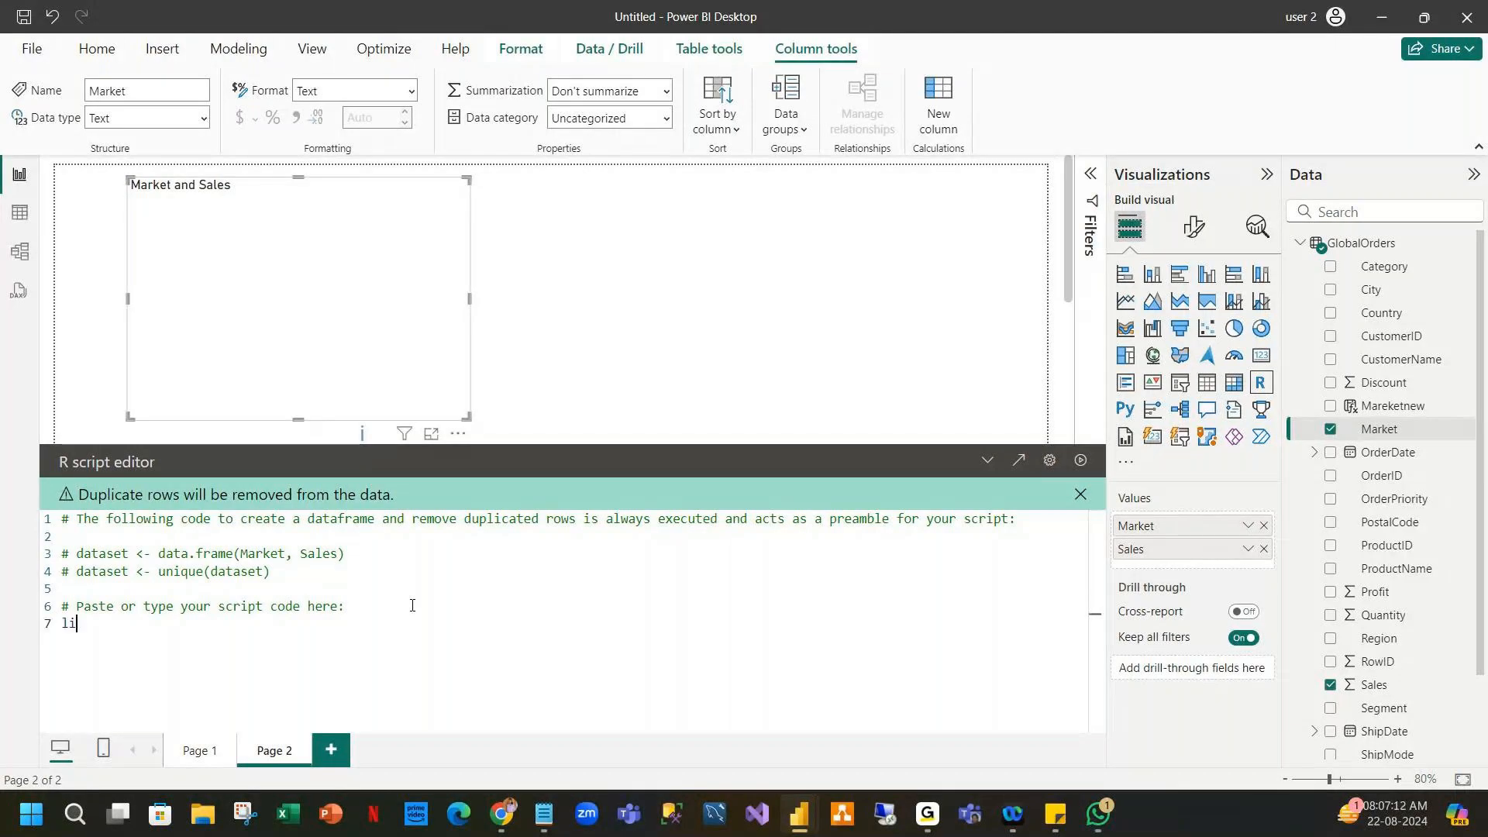
type("brary(")
type("ggplot")
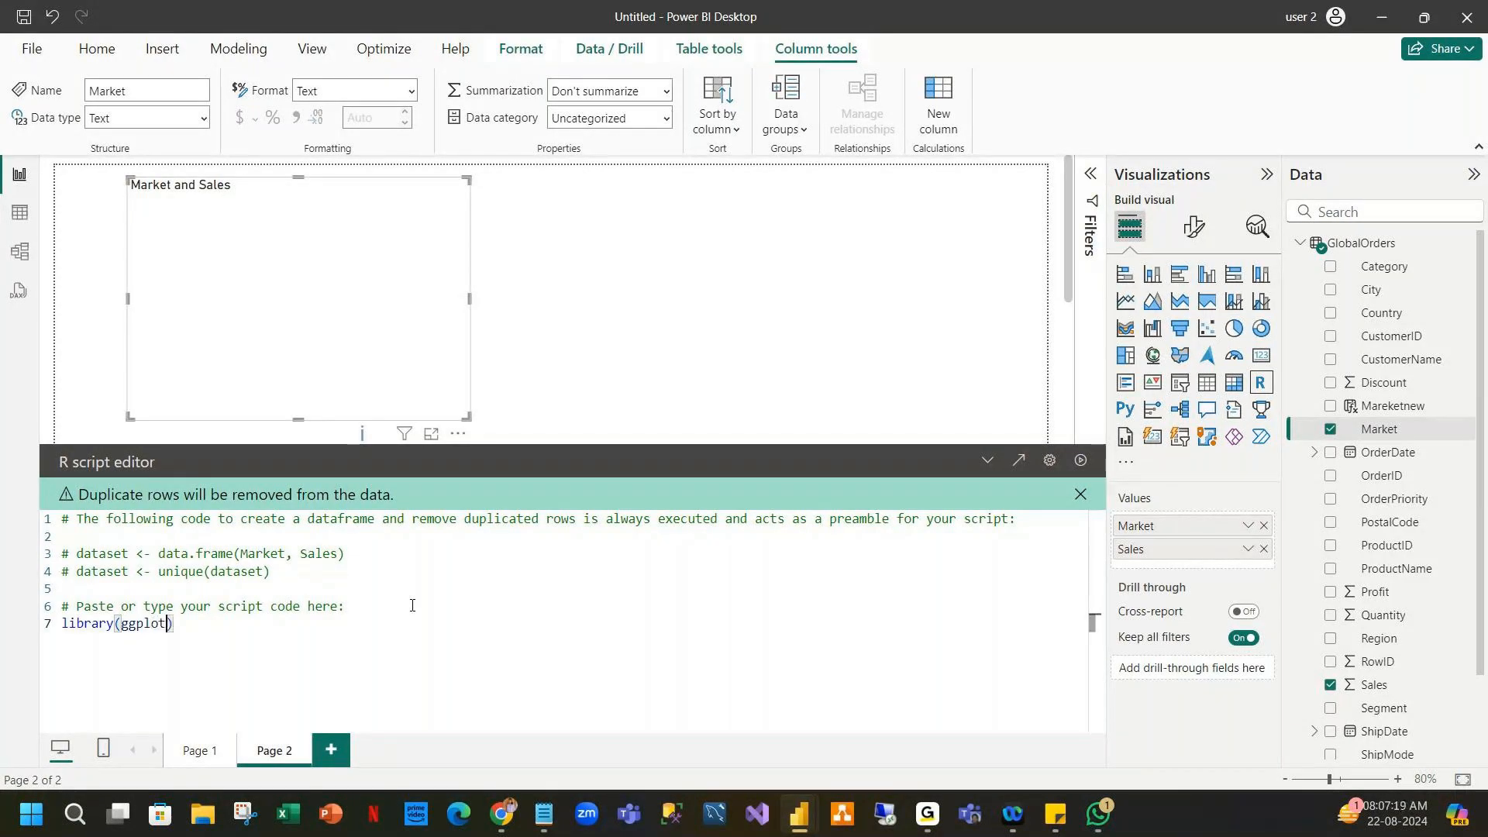
type("2")
key("End")
Add the script line "ggplot(dataset, aes(x = Market, y-Sales)) +" below the library call in the R script editor.
key("Return")
type("ggplot")
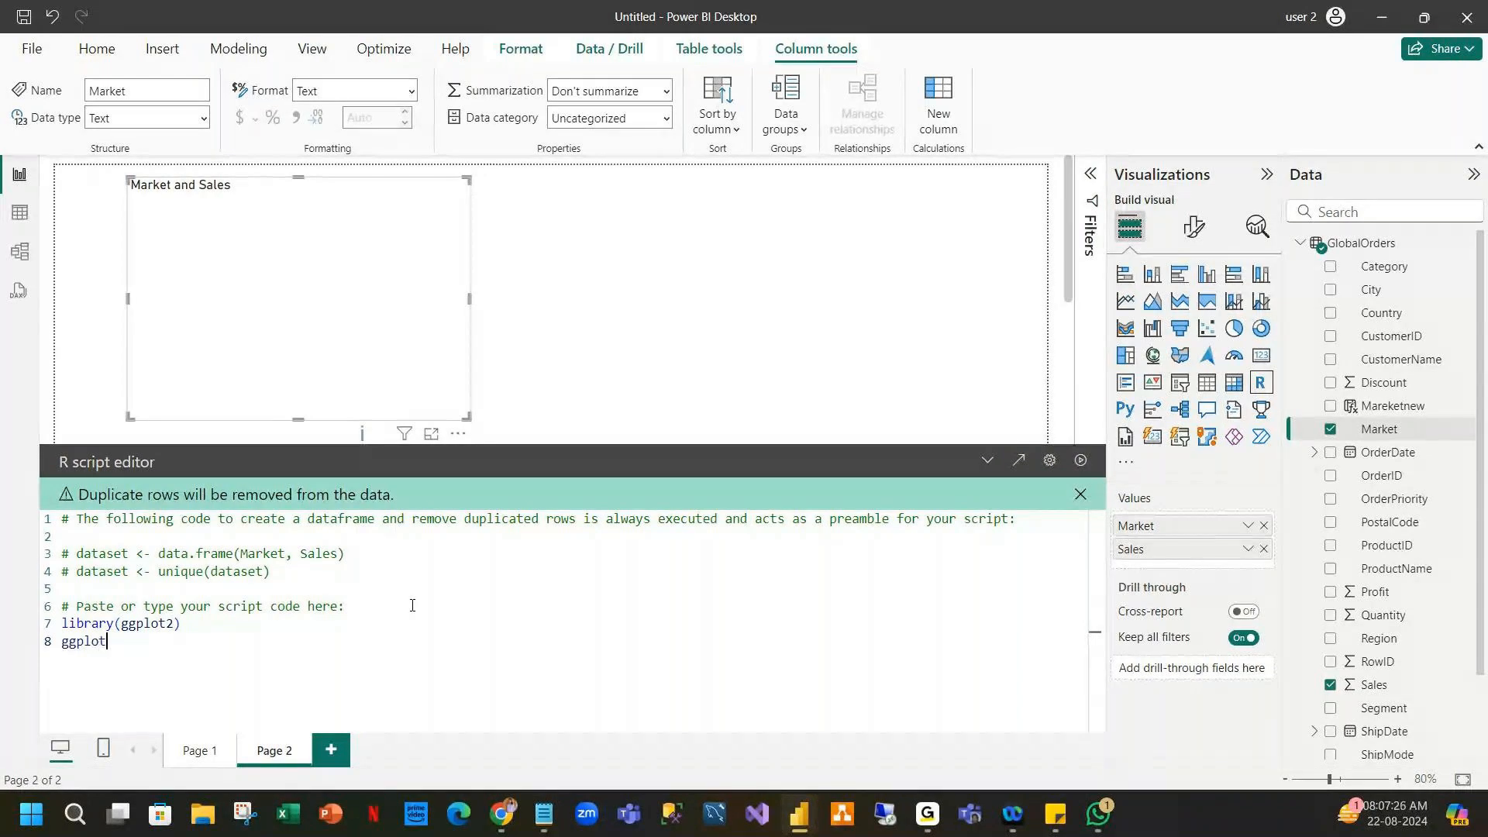
type("(dataset")
type(", aes(")
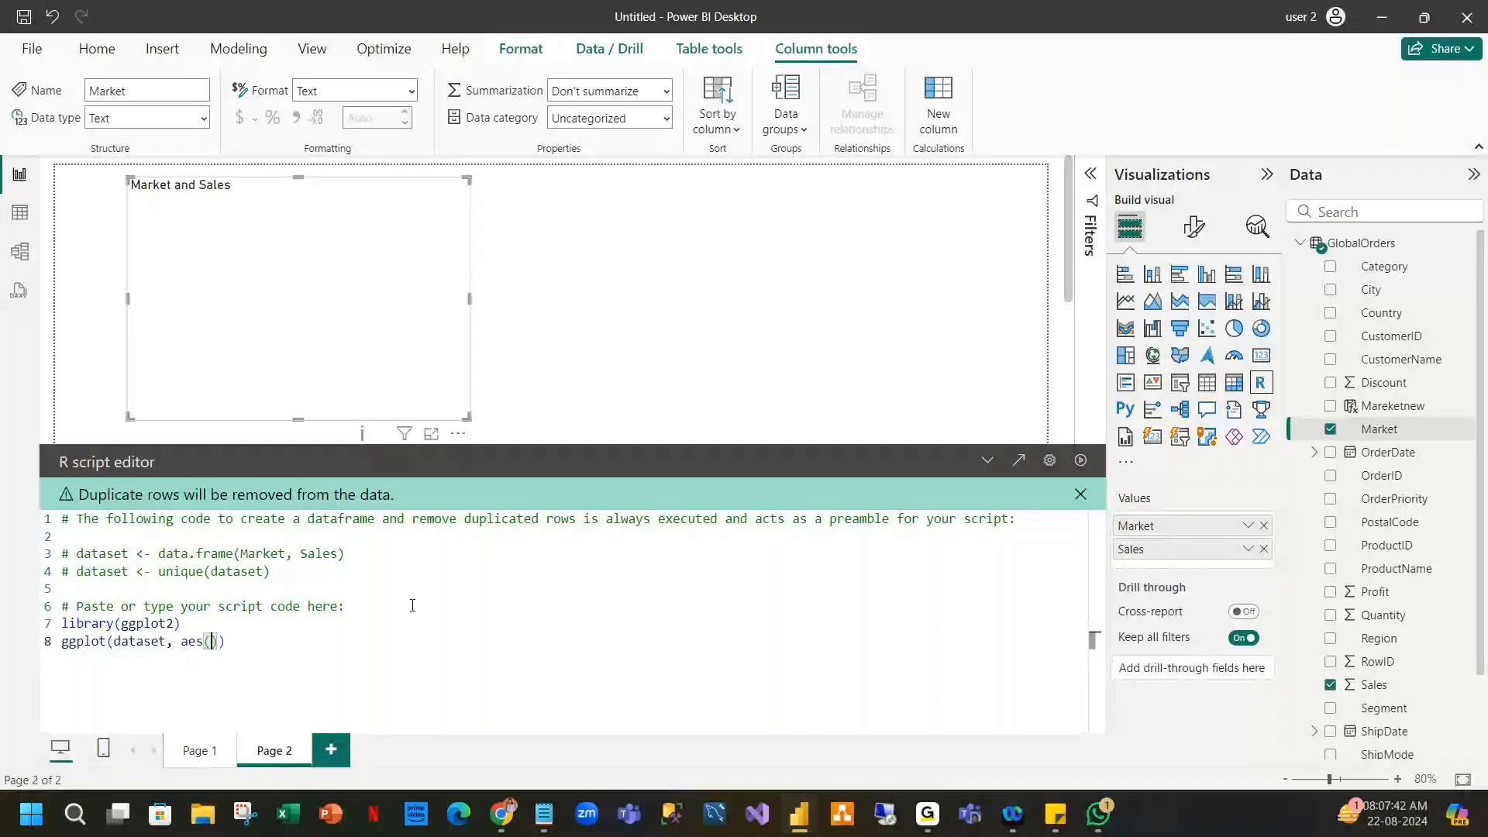
type("x = Market, y-Sales")
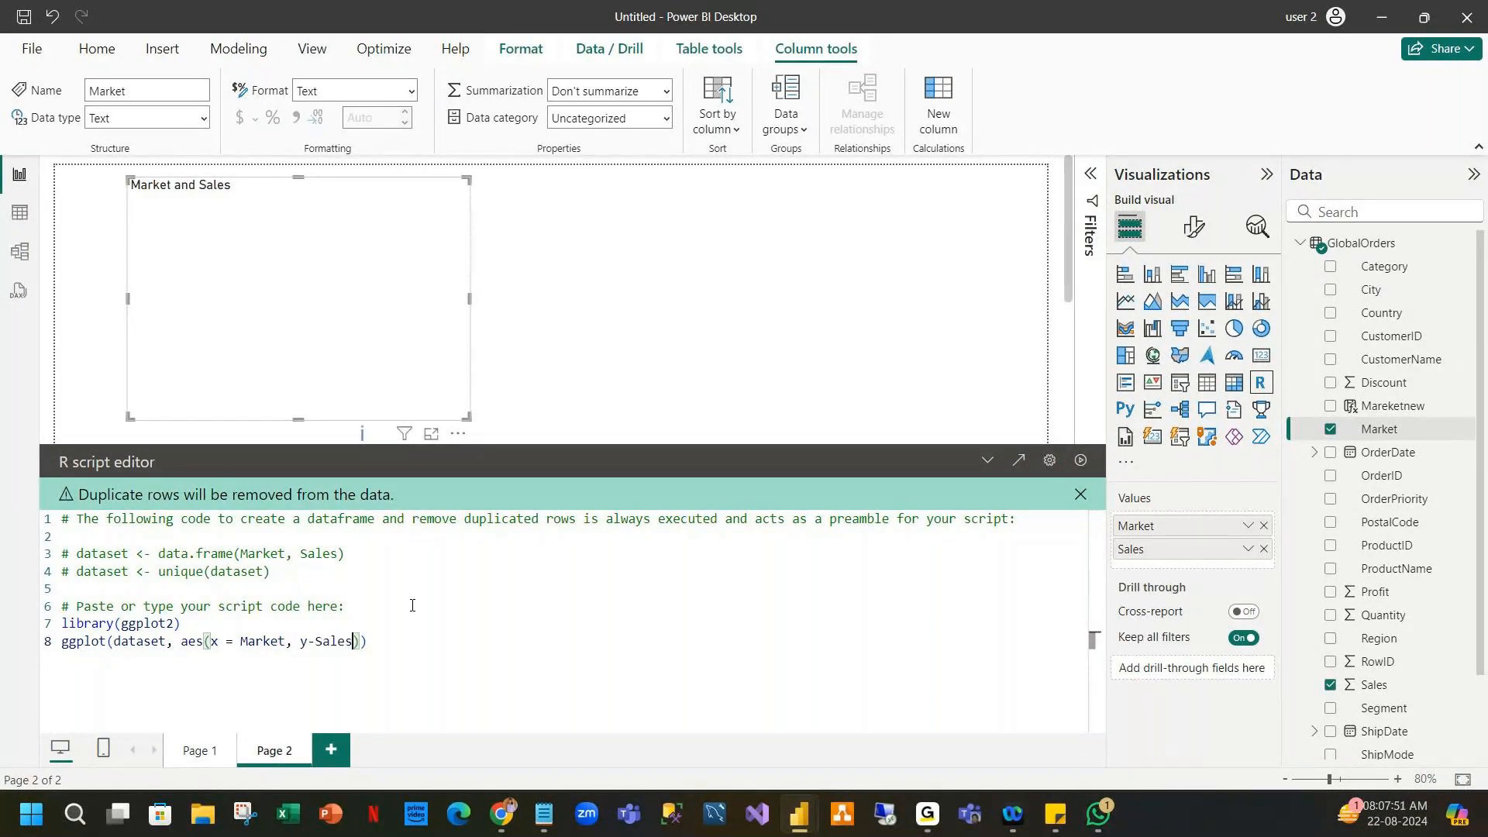
type(")) +")
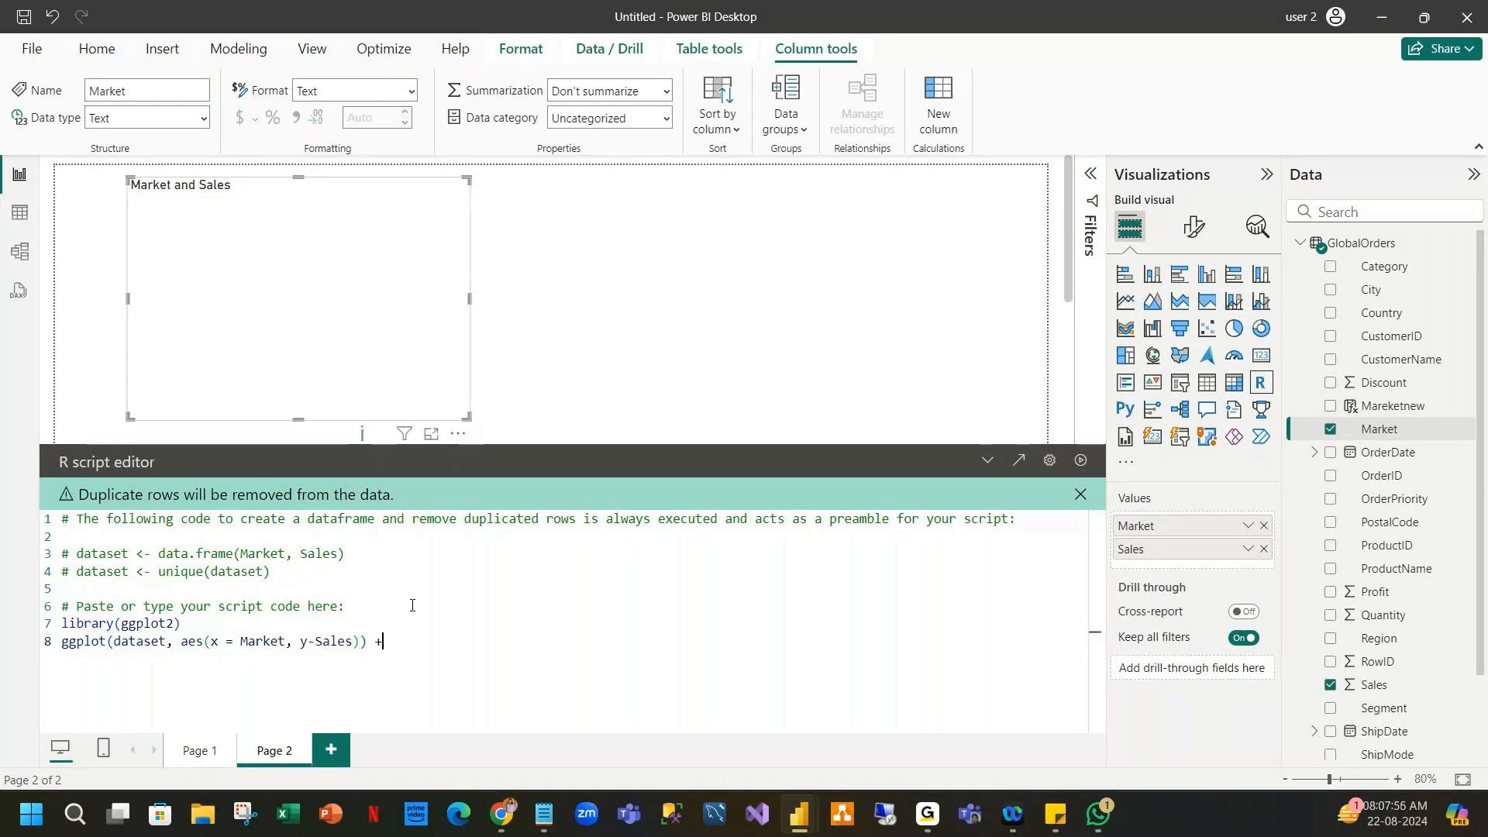
Add the bar layer line geom_bar(stst = "identity") at the end of the R script.
key("Return")
type("geom_bar(")
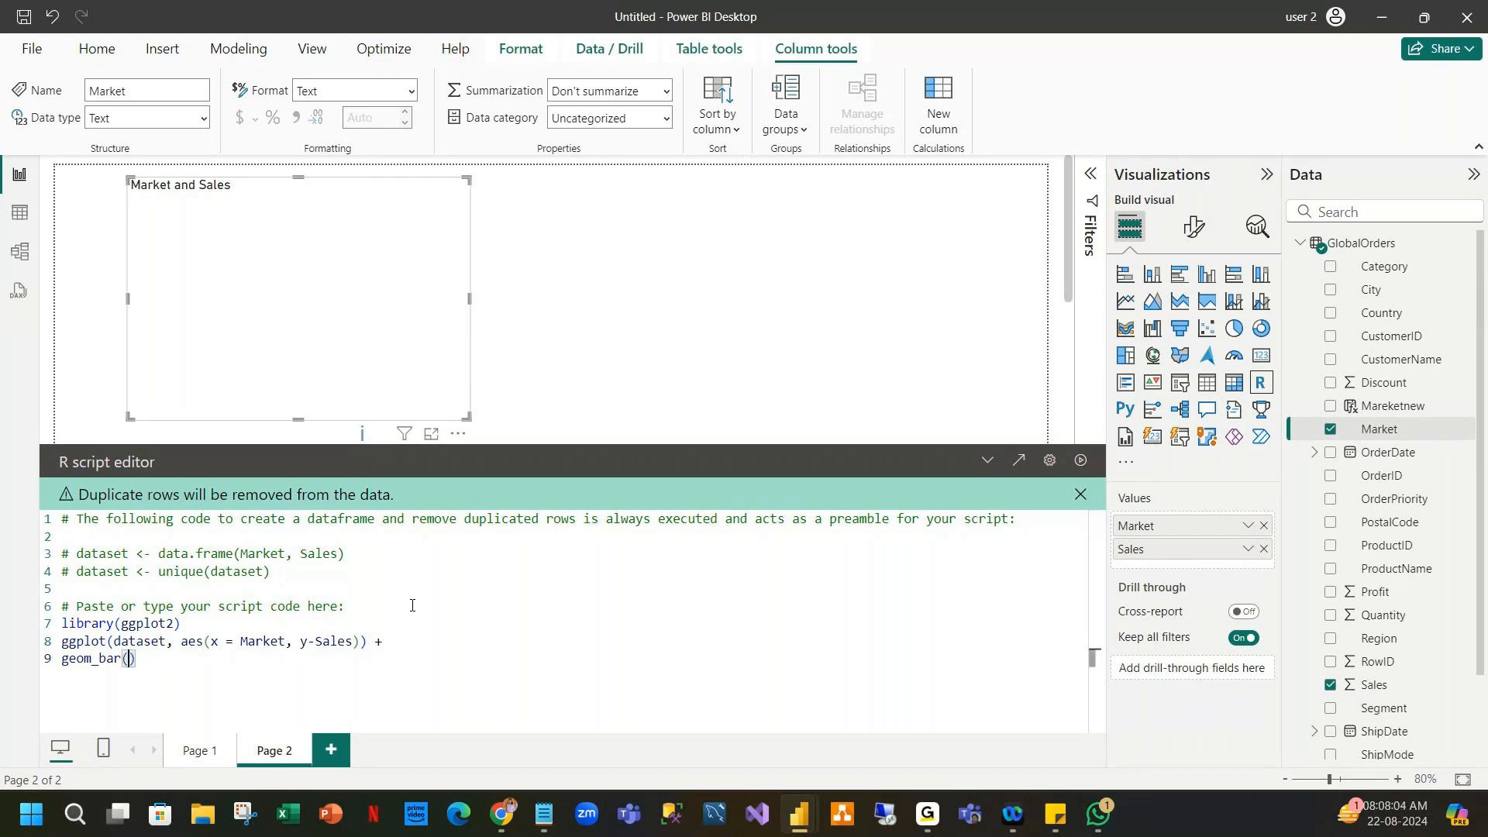
type("stst = \"identit")
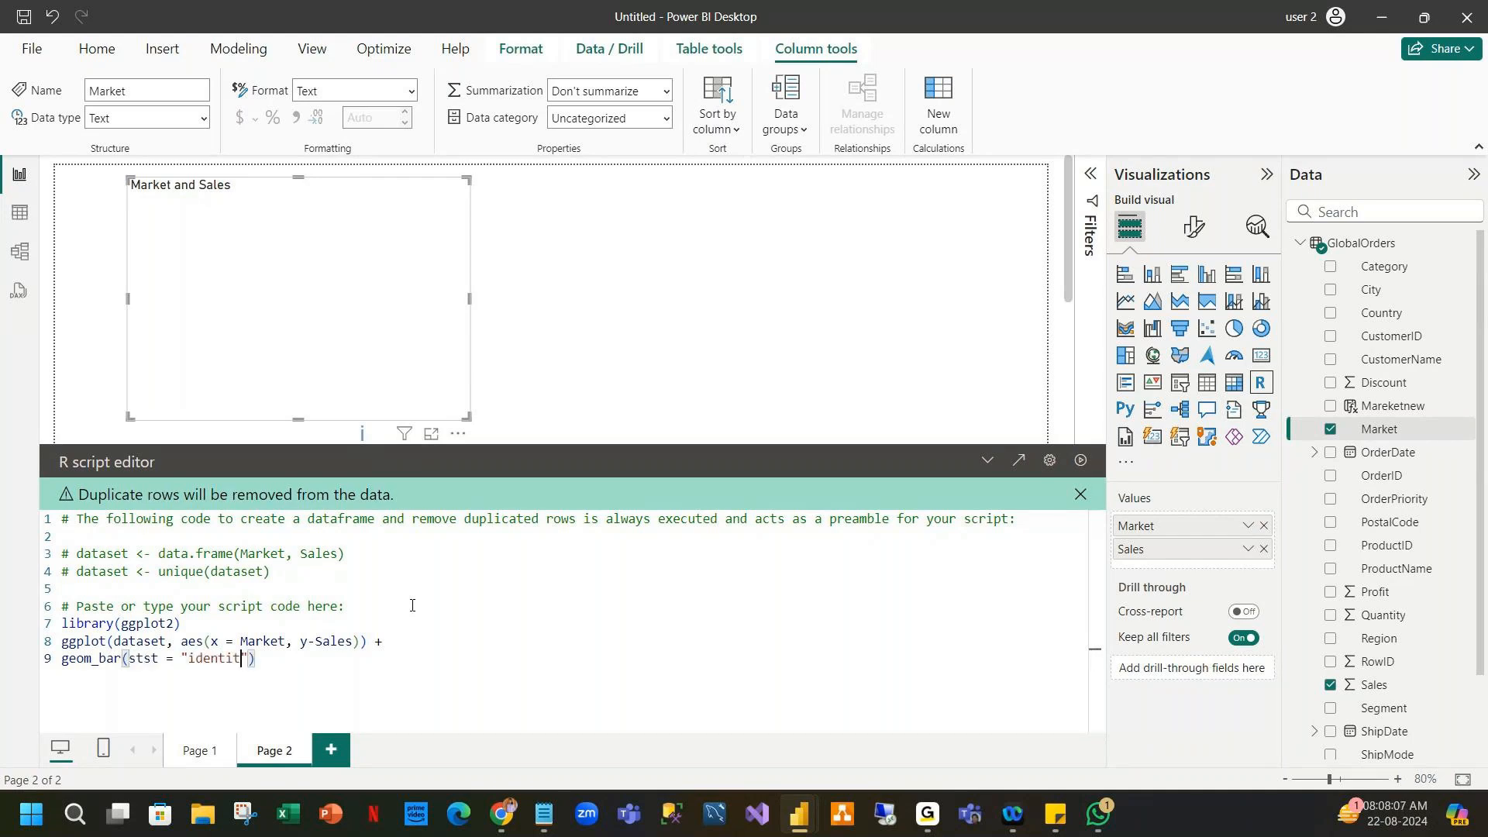
type("y\"")
key("Return")
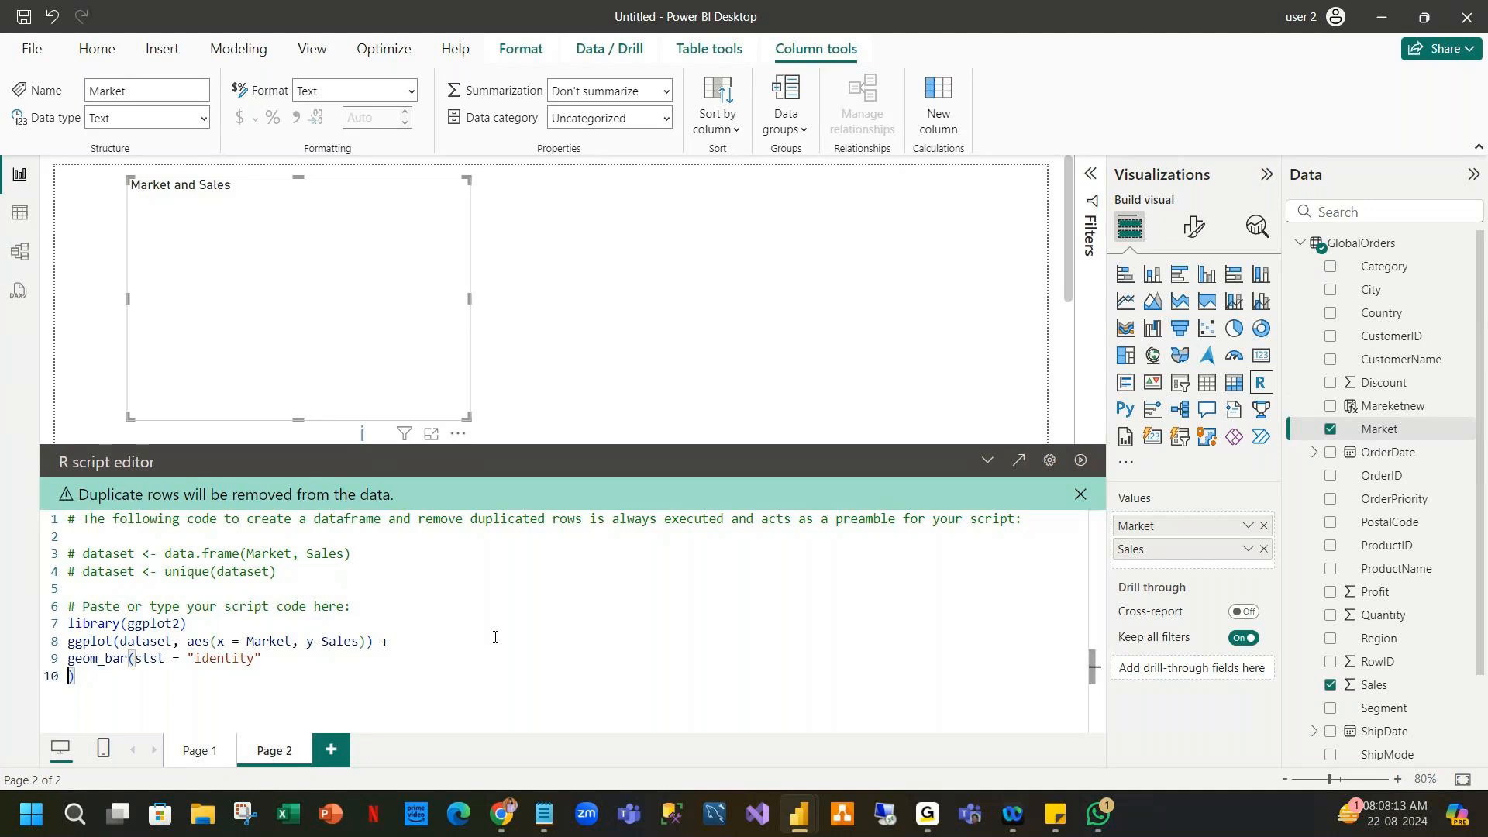
key("BackSpace")
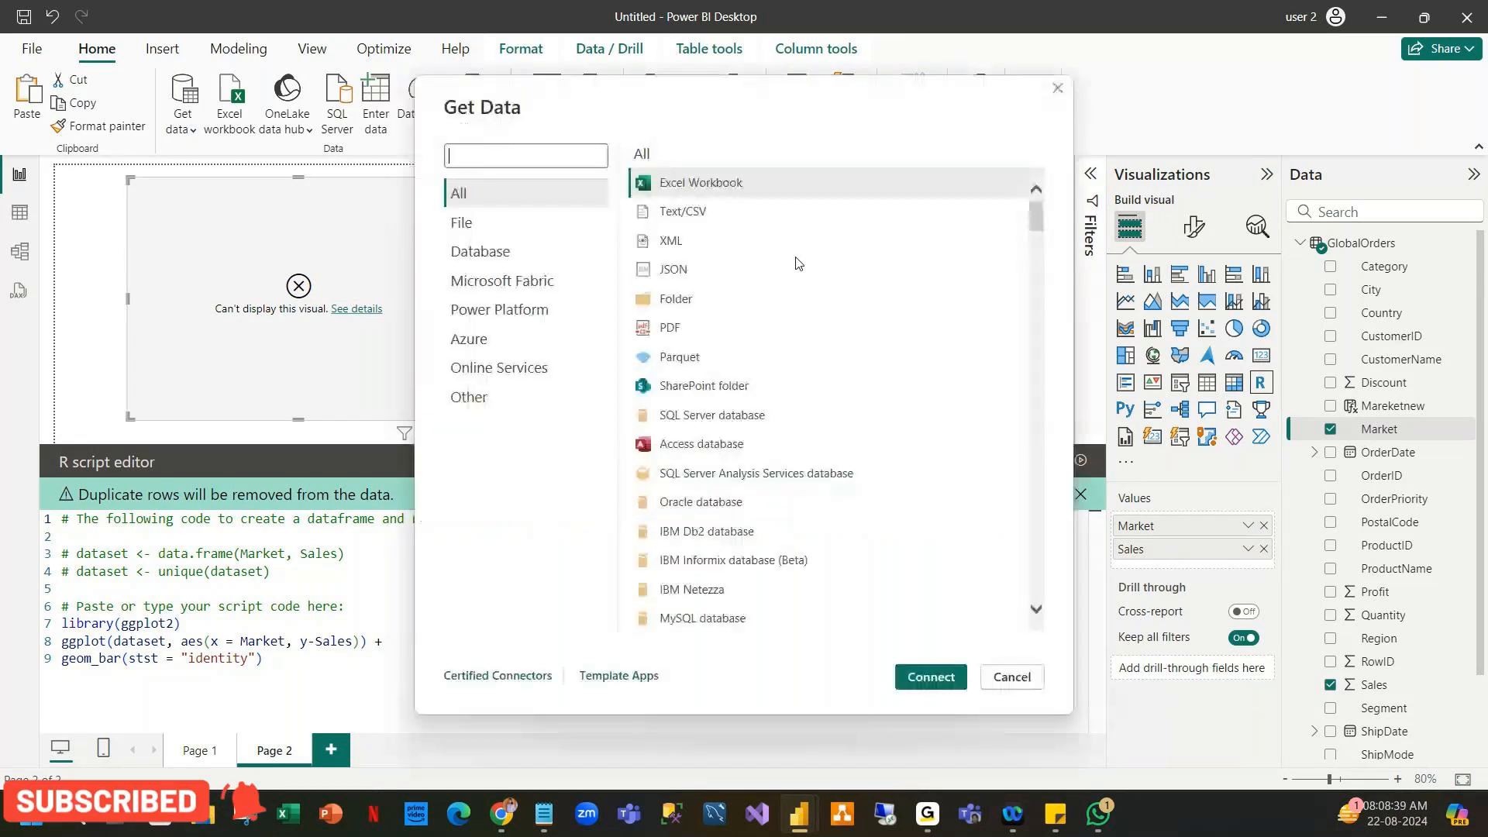
Connect to an R script data source whose script contains only the comment "# Sample code".
left_click(469, 397)
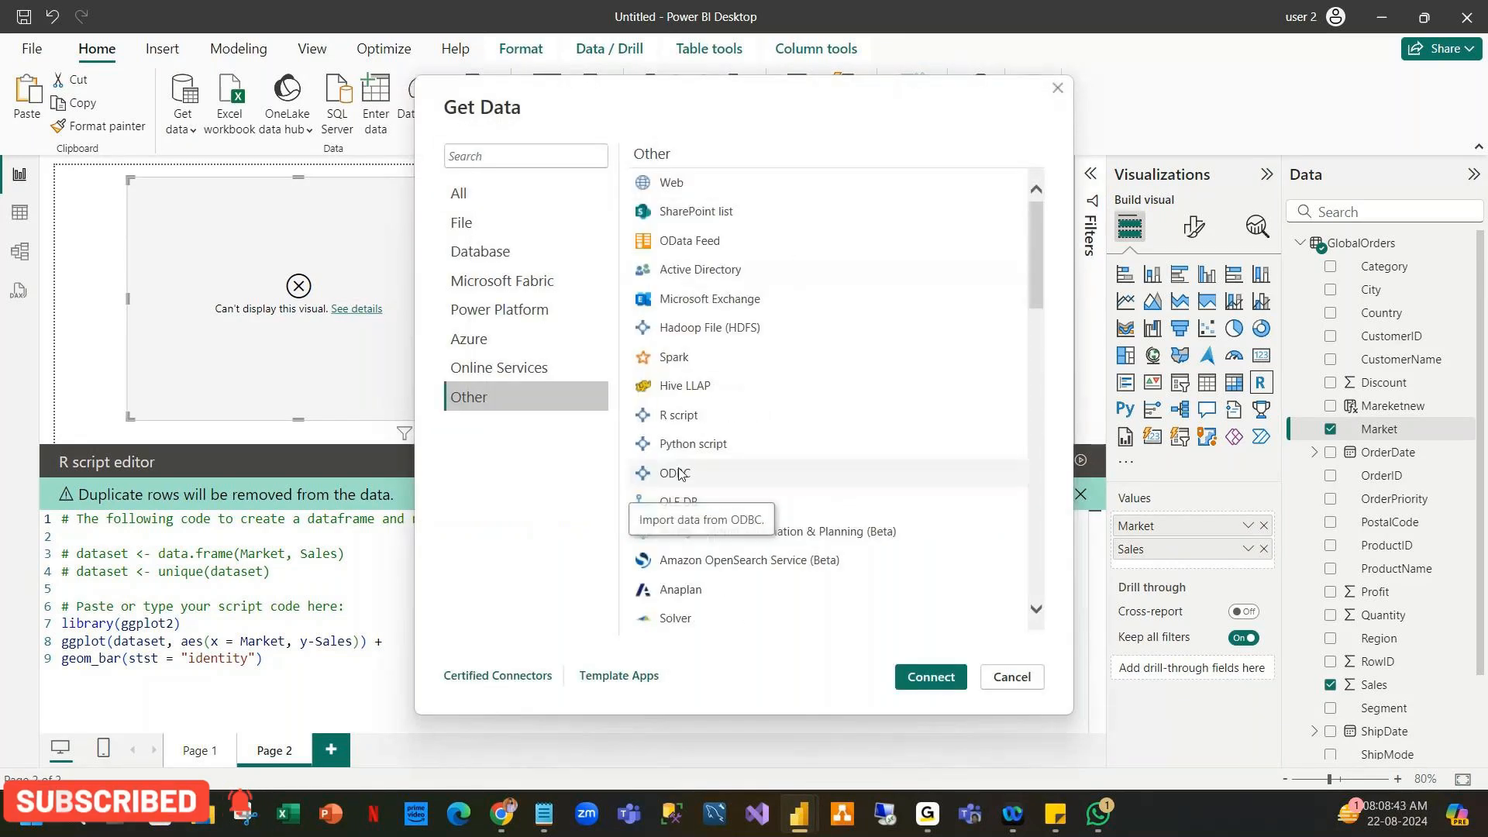
left_click(679, 415)
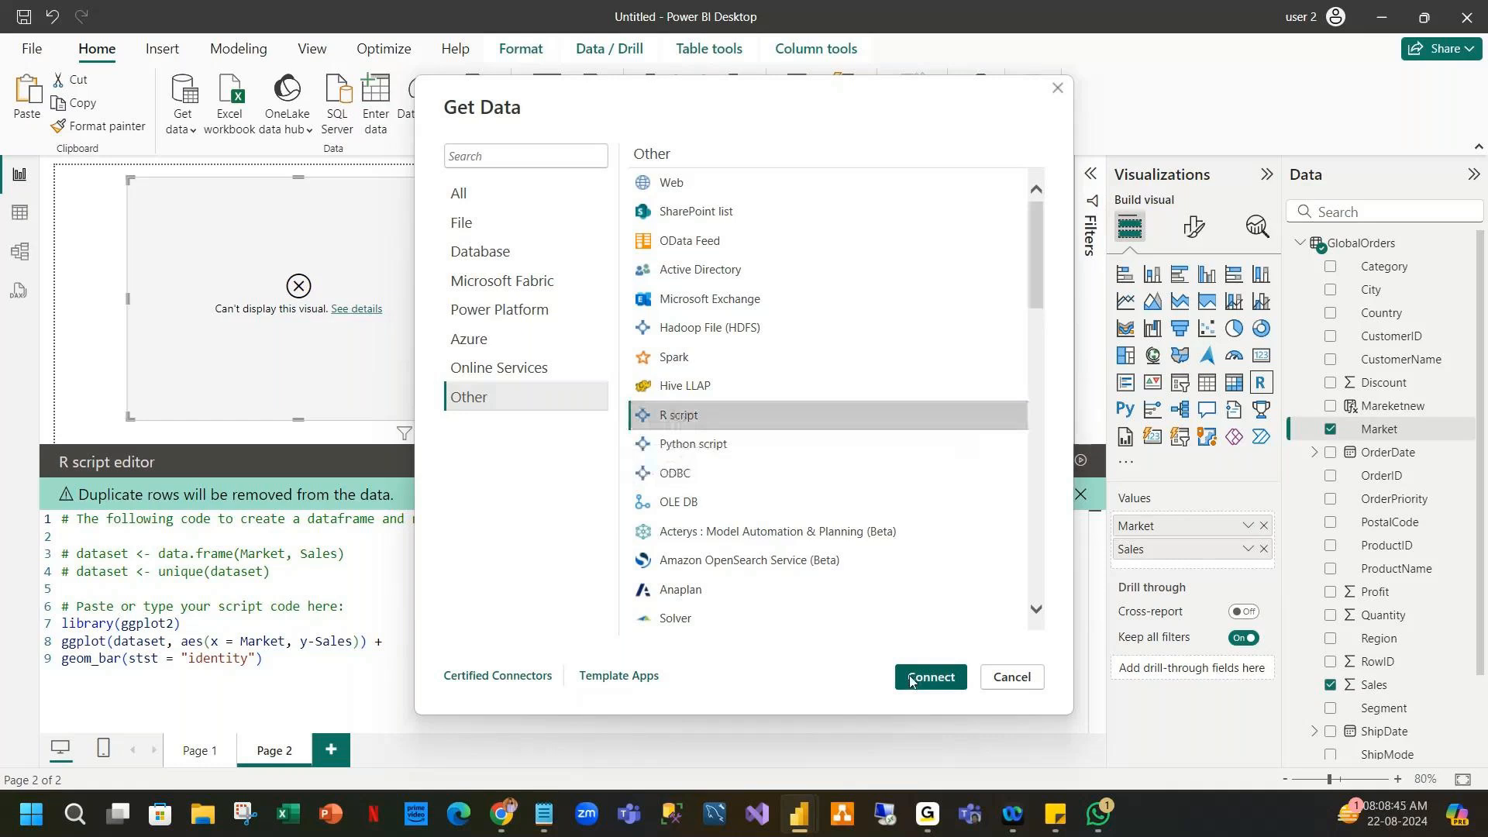
left_click(911, 678)
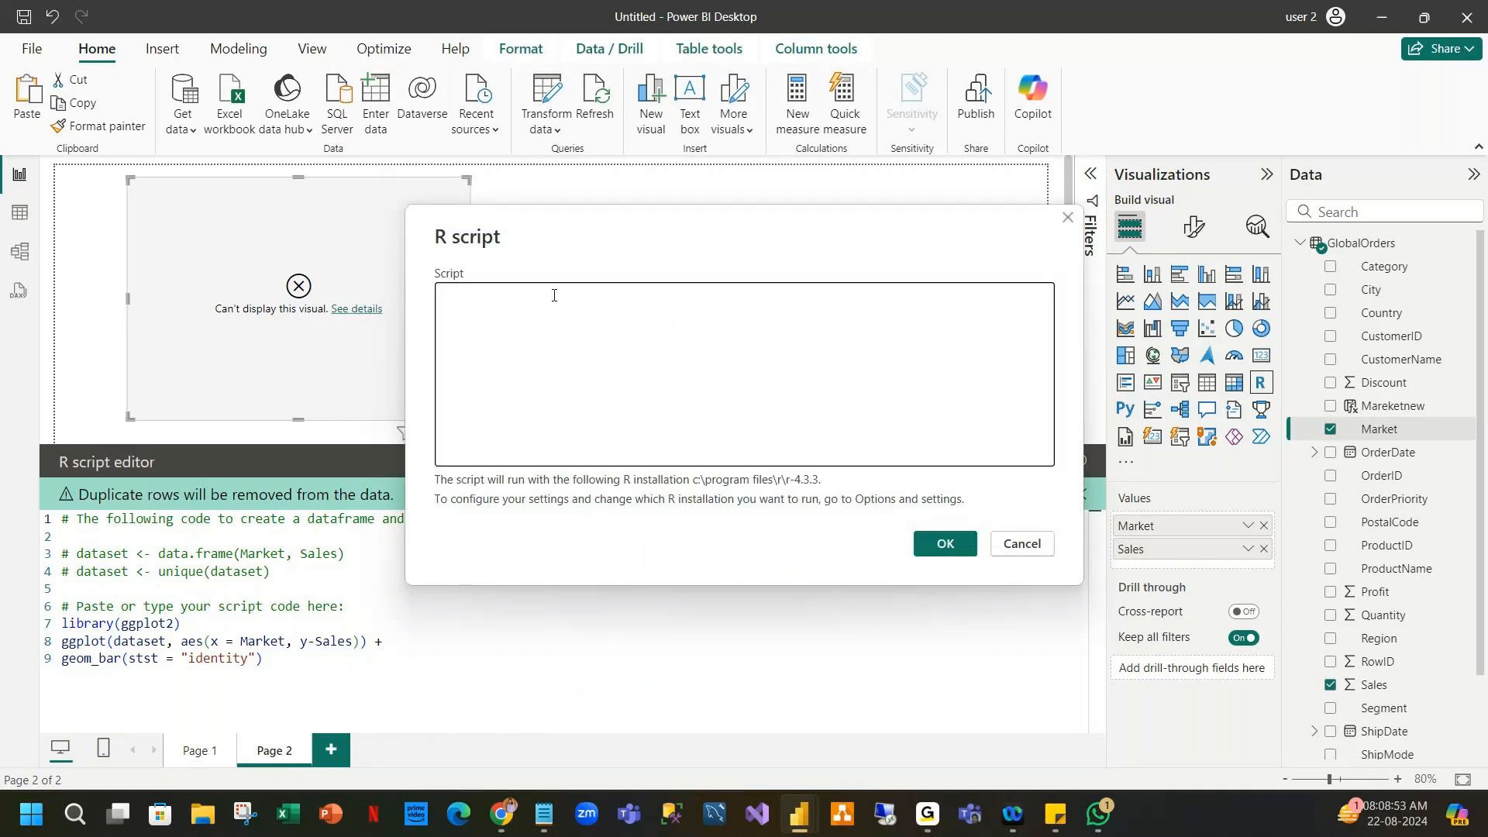
type("# ")
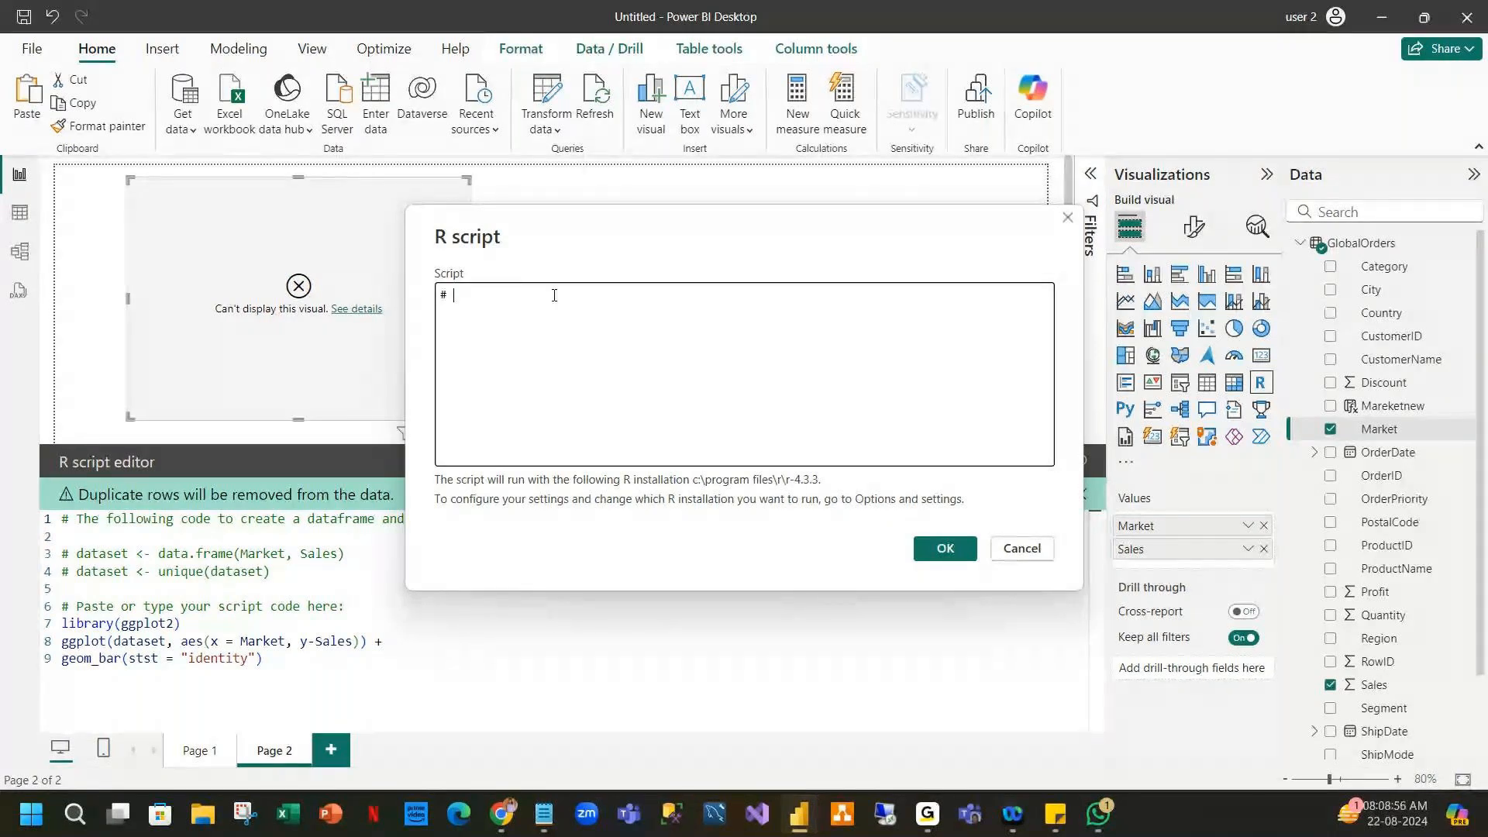
type("Sample code")
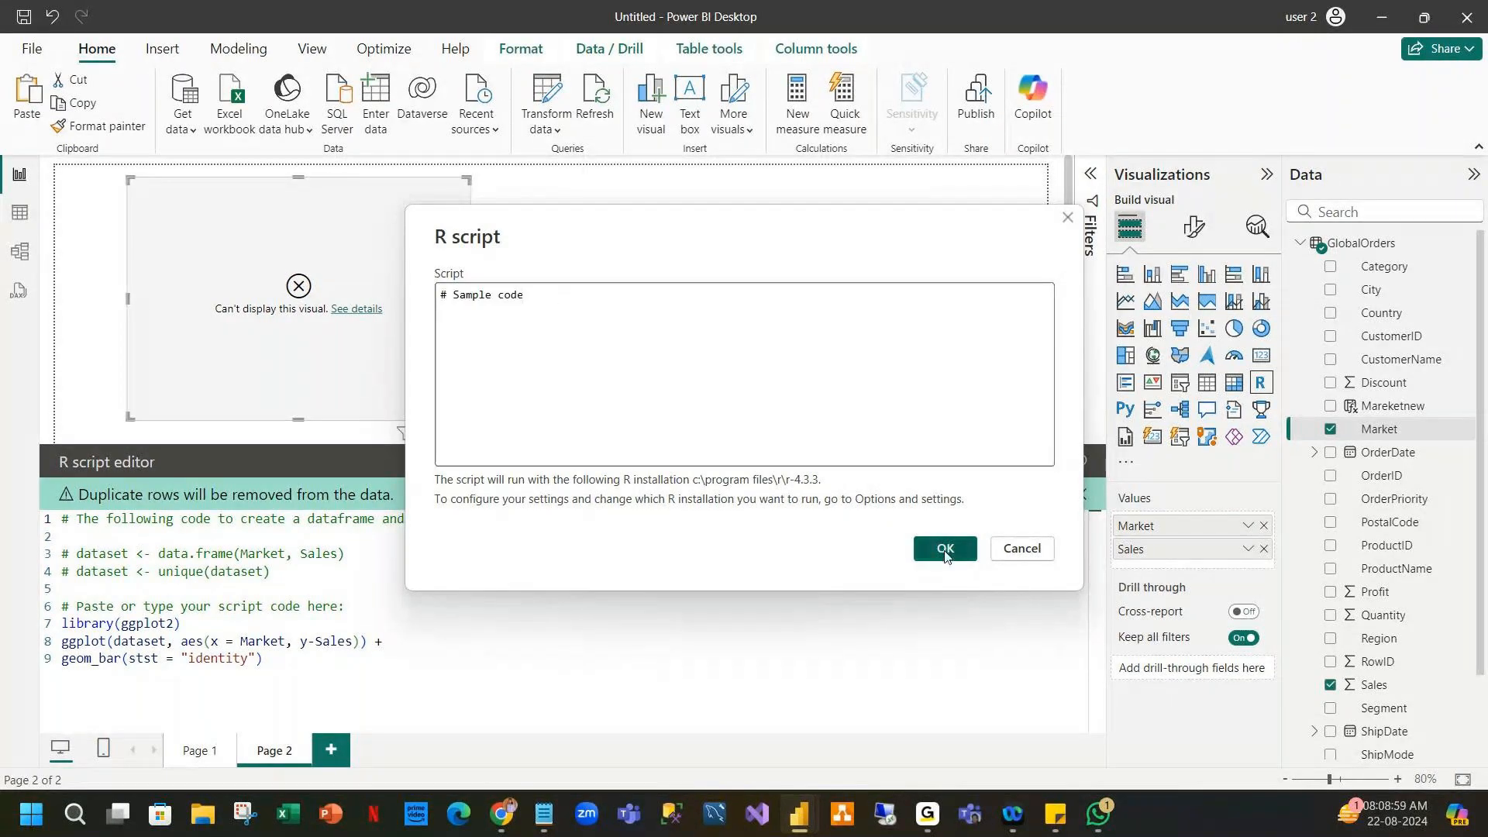
left_click(945, 551)
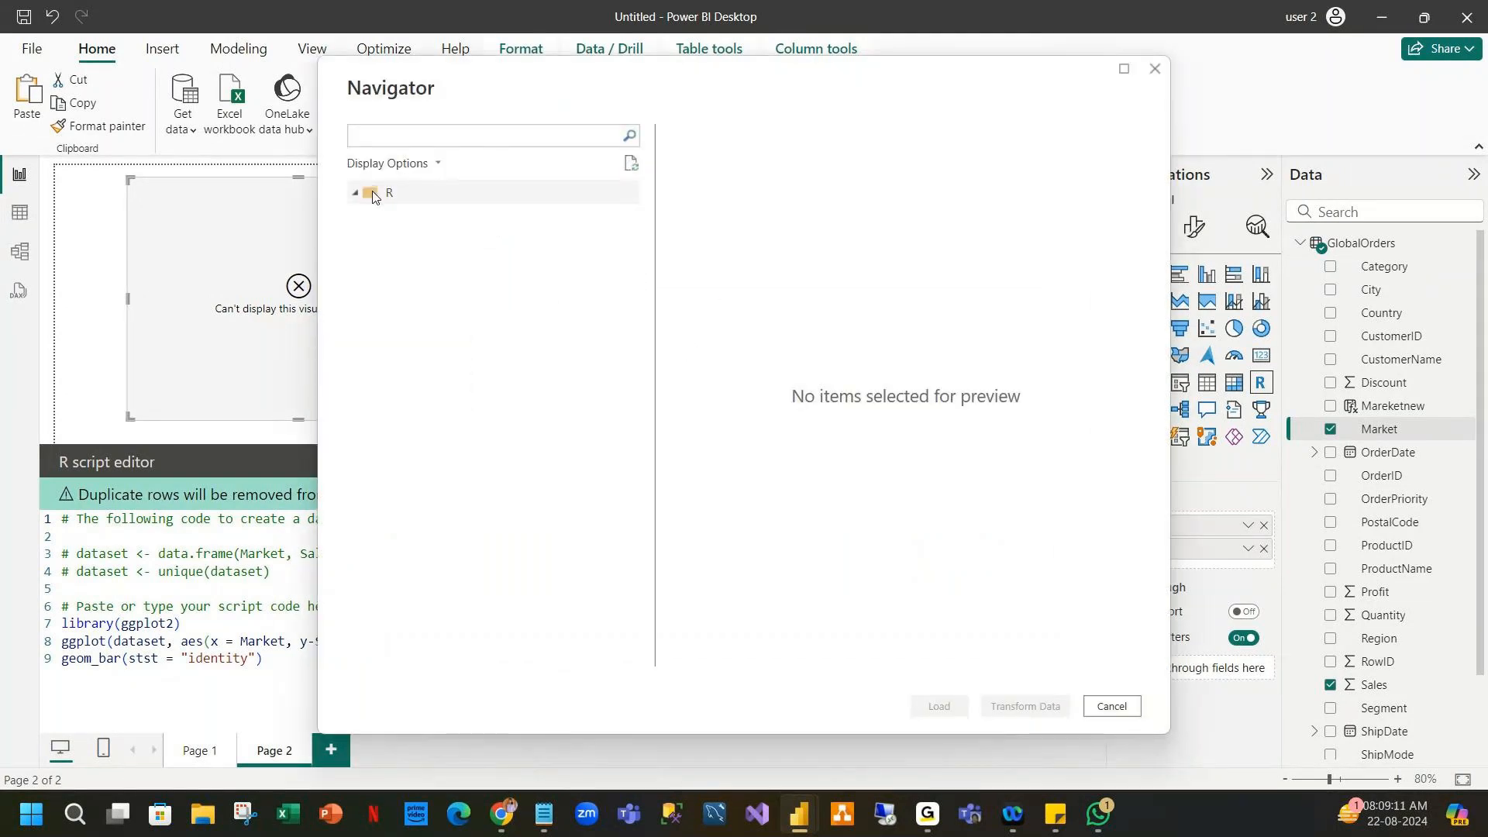
Load the R item from the Navigator, and close the Power Query Editor with its changes applied.
right_click(373, 196)
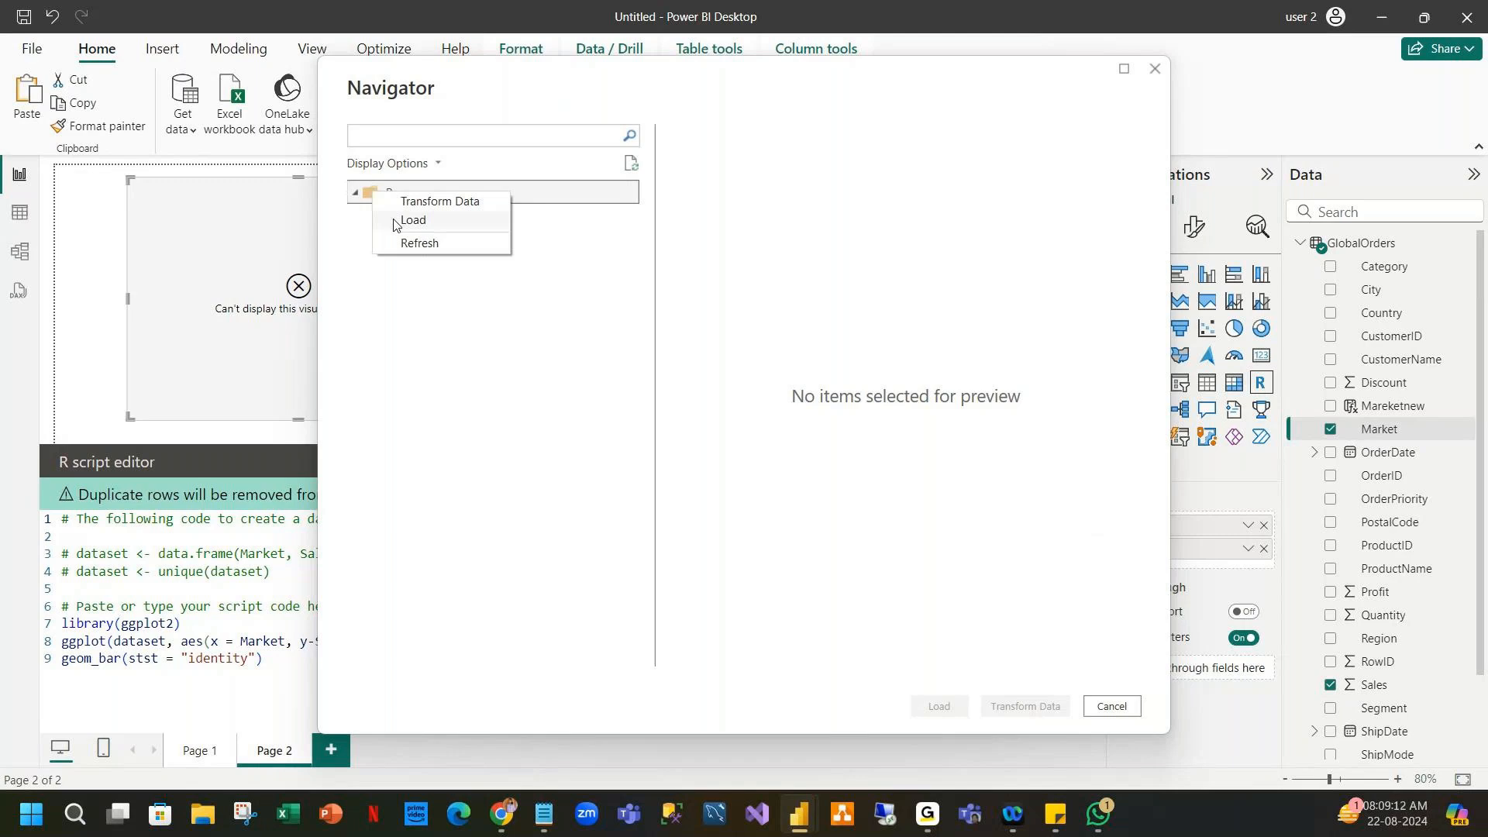
left_click(411, 220)
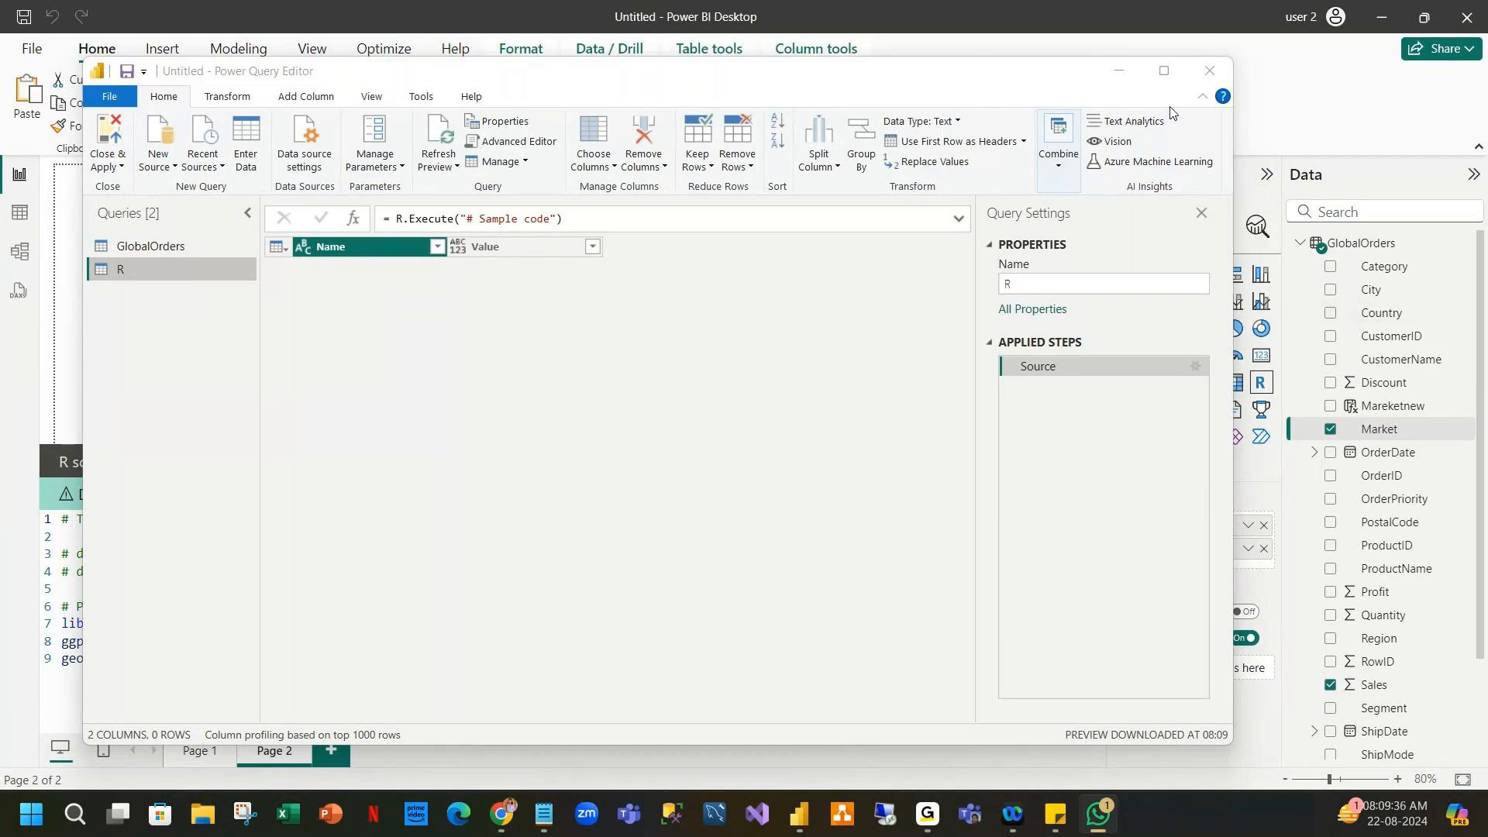
left_click(1223, 78)
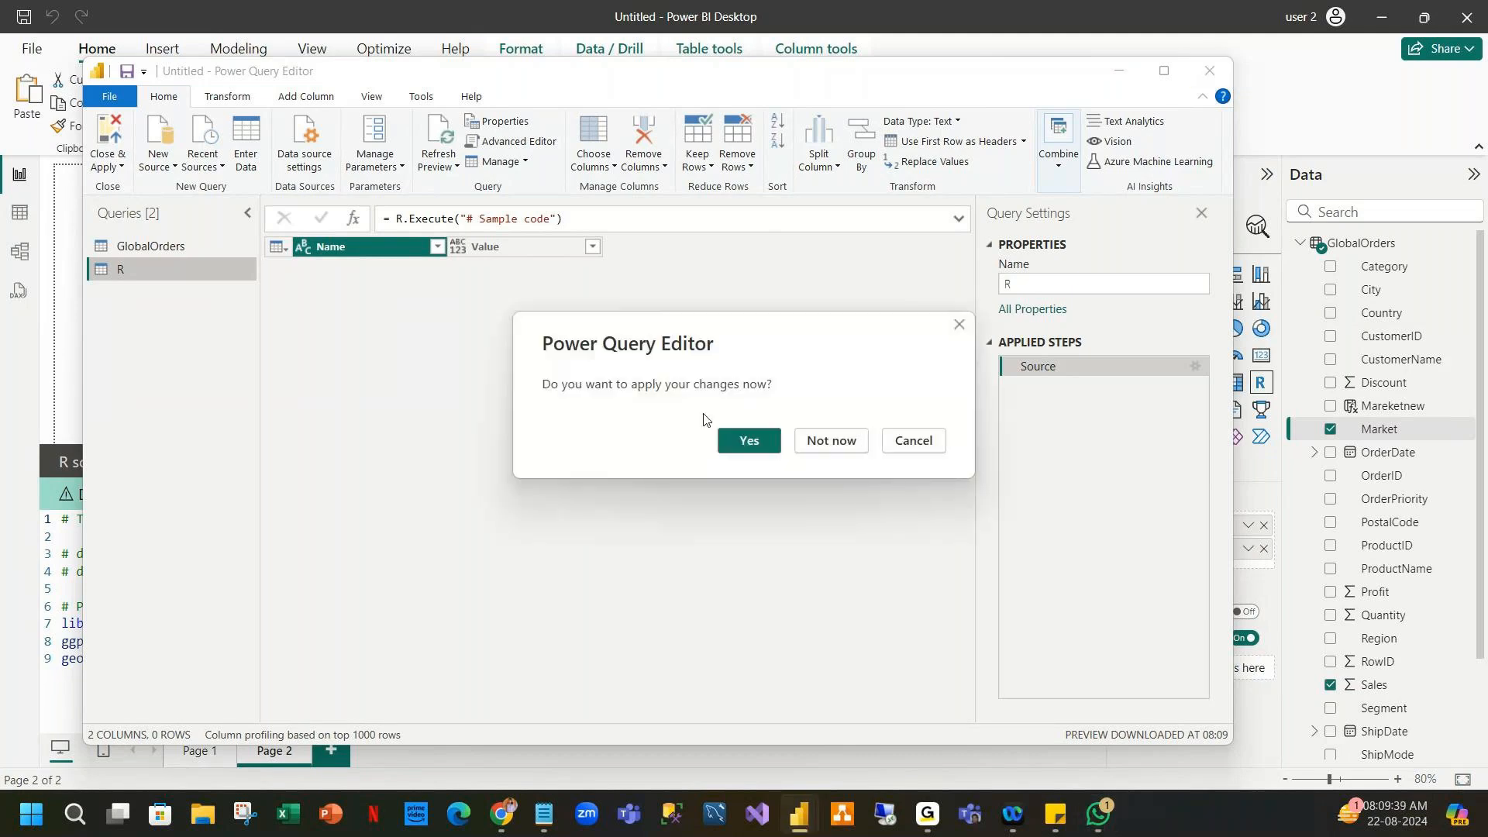
left_click(747, 442)
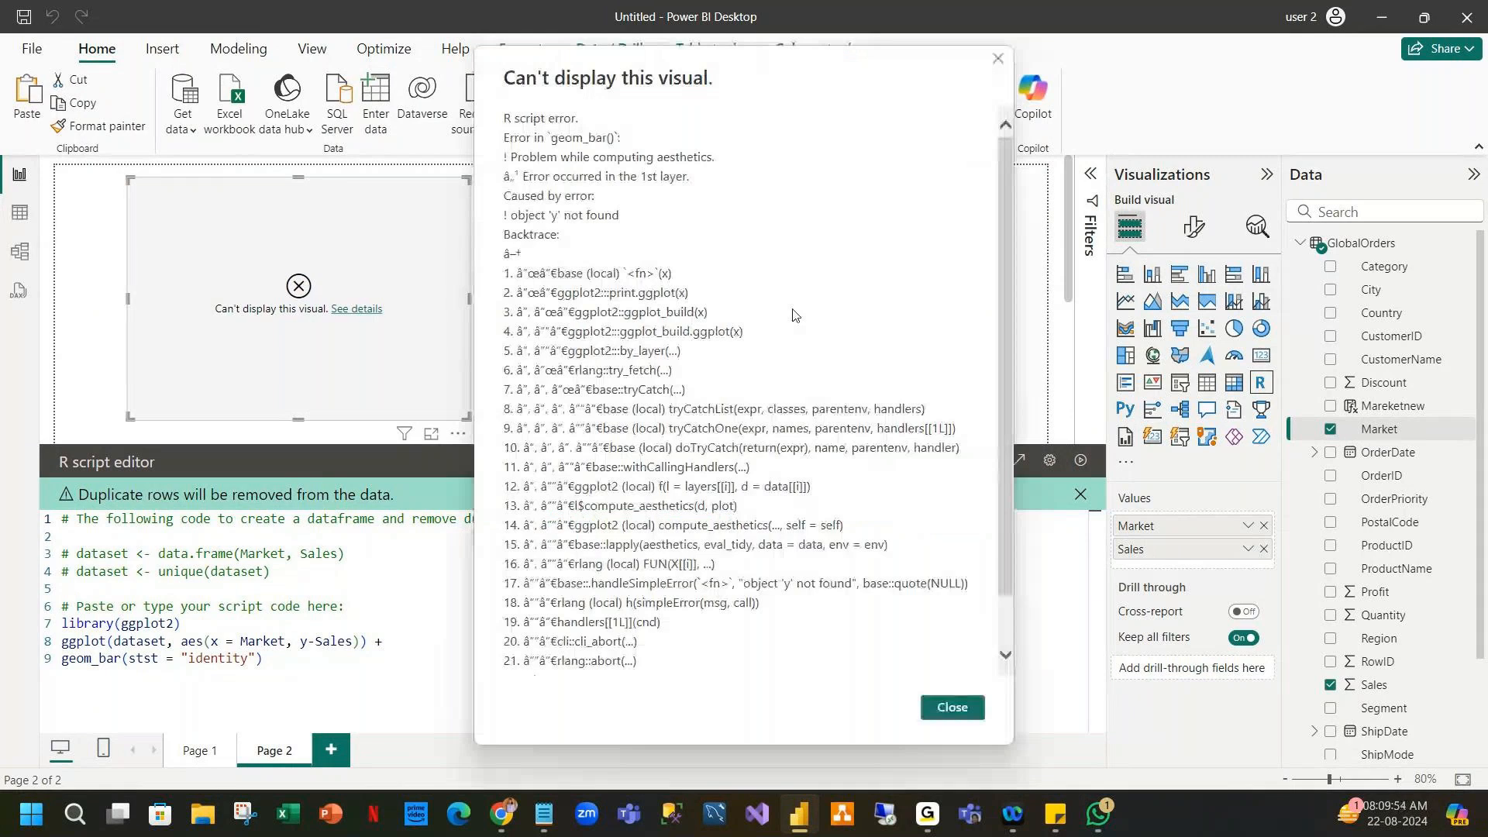
Dismiss the visual's error details, correct the aesthetic mapping in the ggplot line to "y = Sales", and run the script.
left_click(952, 707)
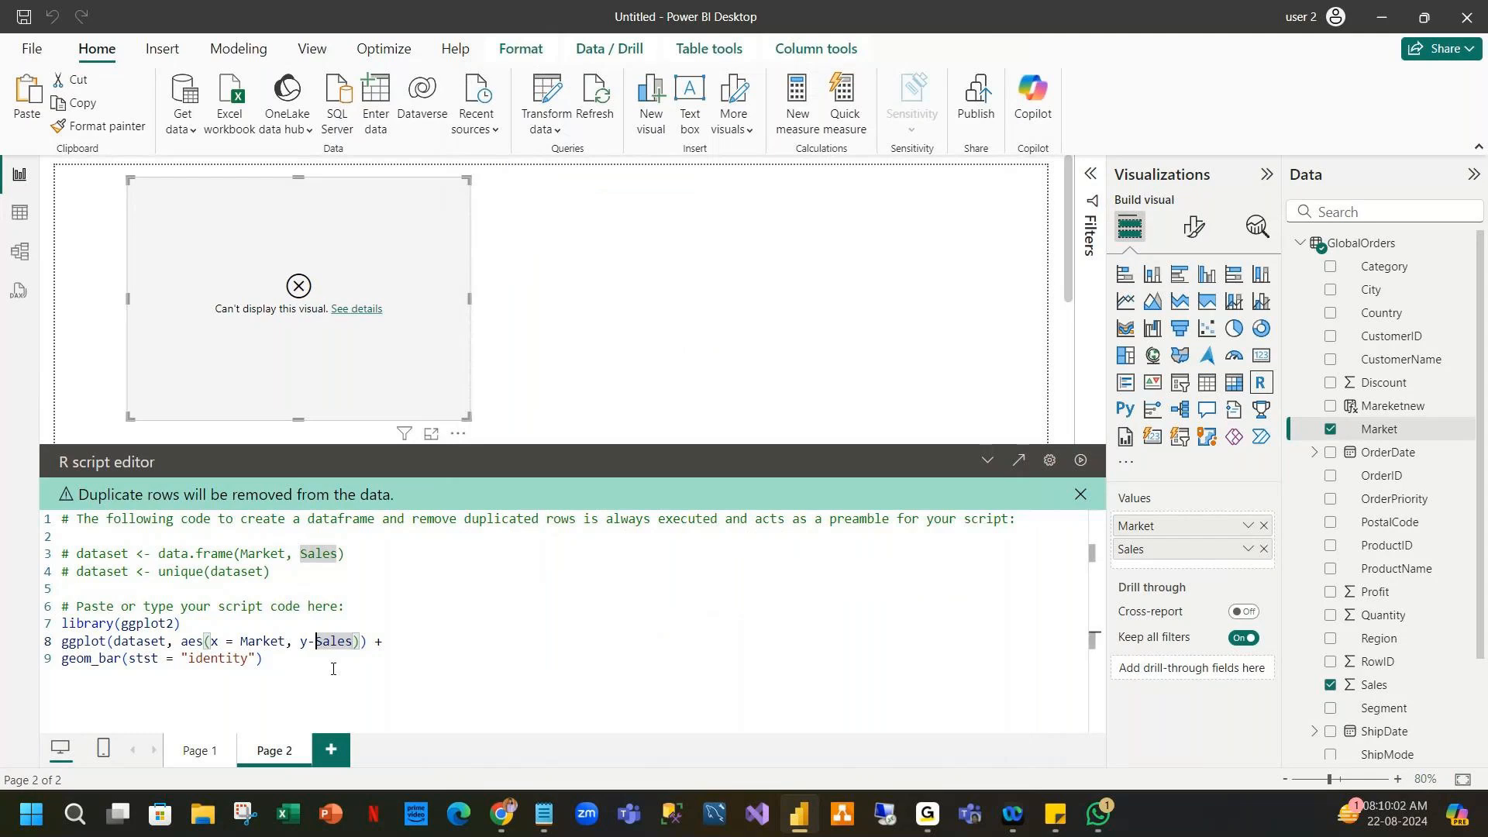
key("BackSpace")
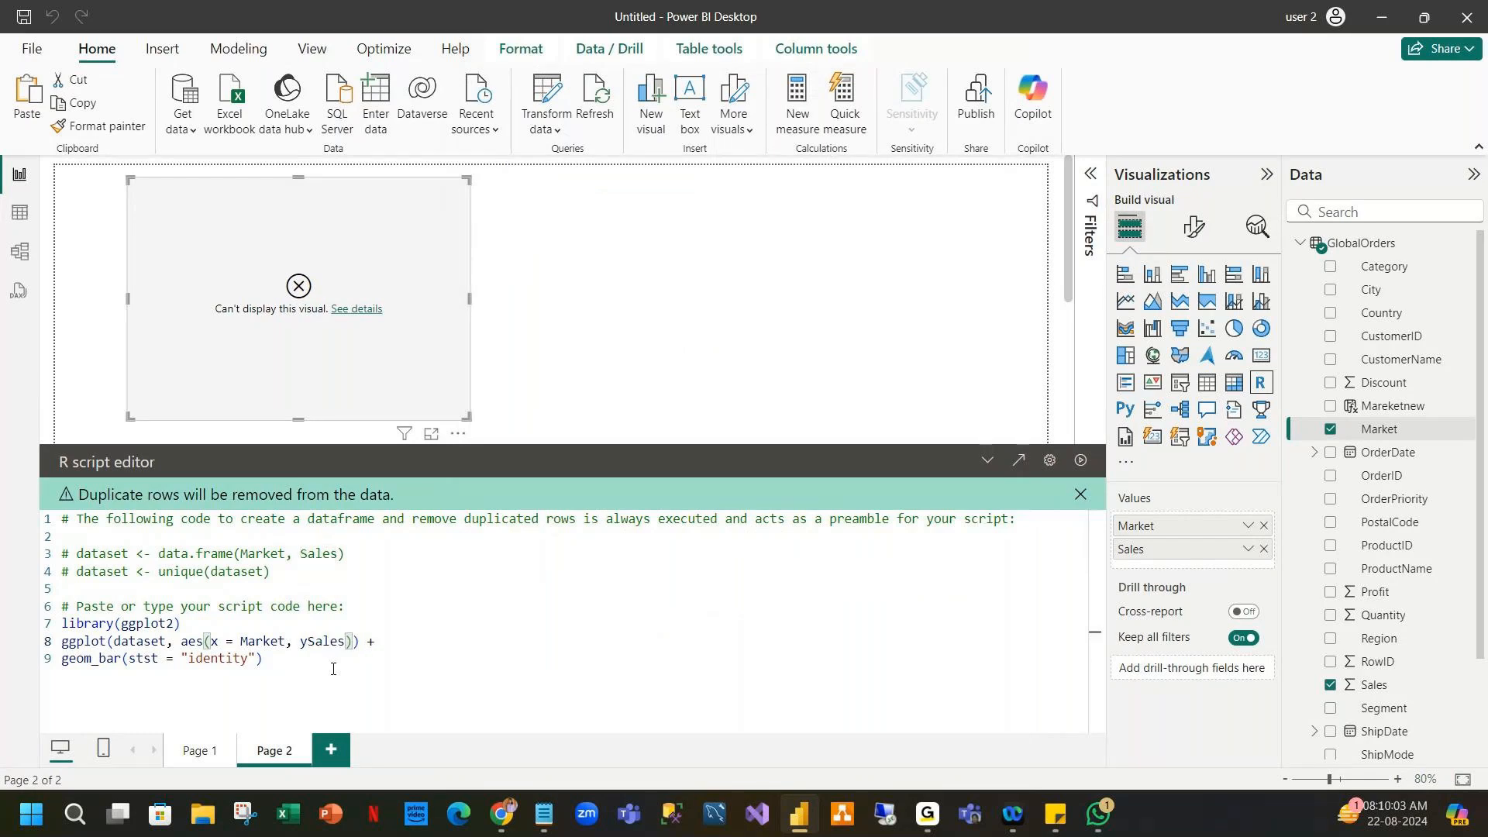
type("=")
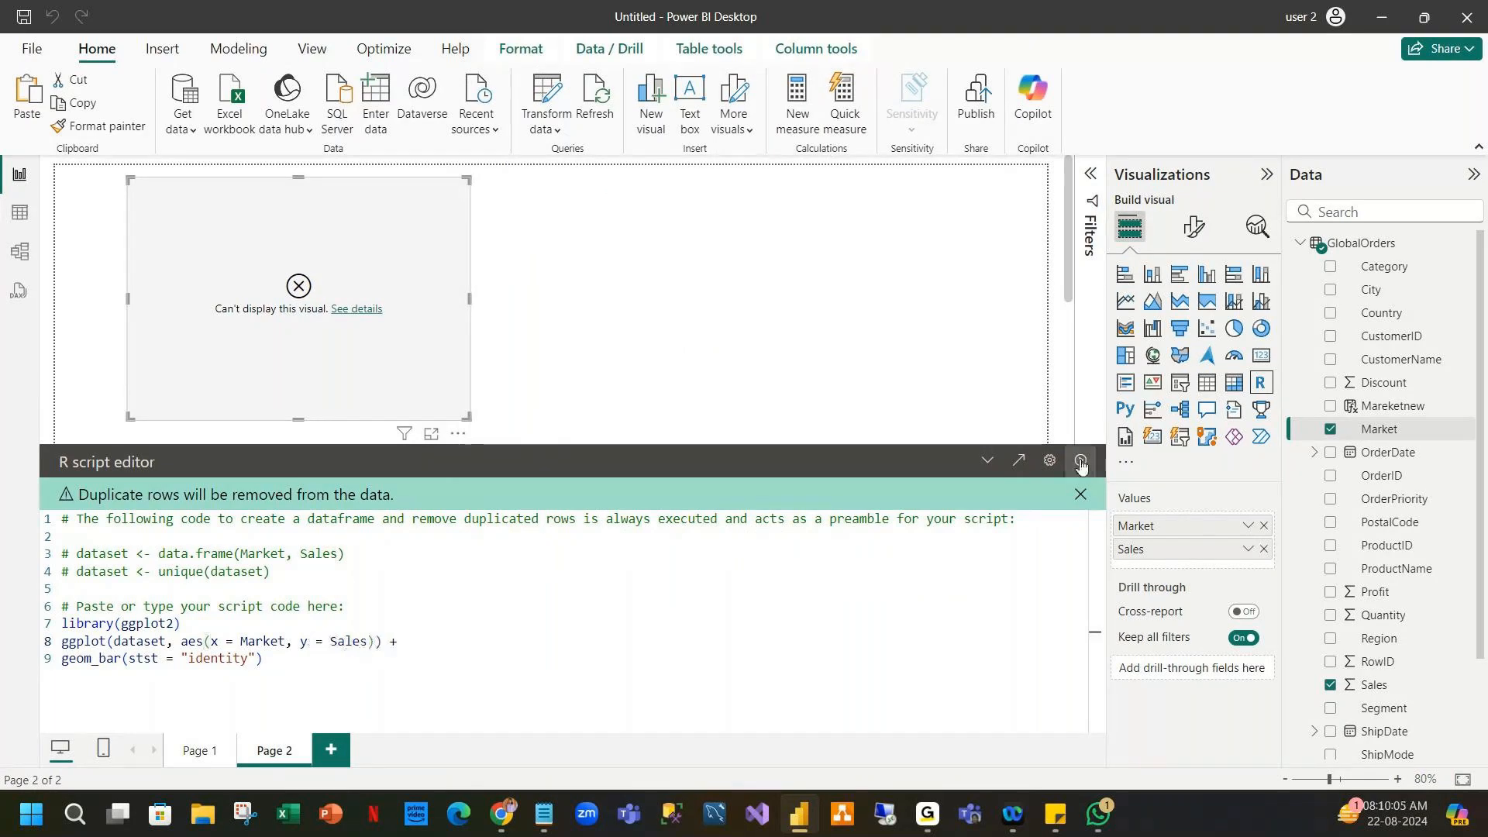
left_click(1080, 463)
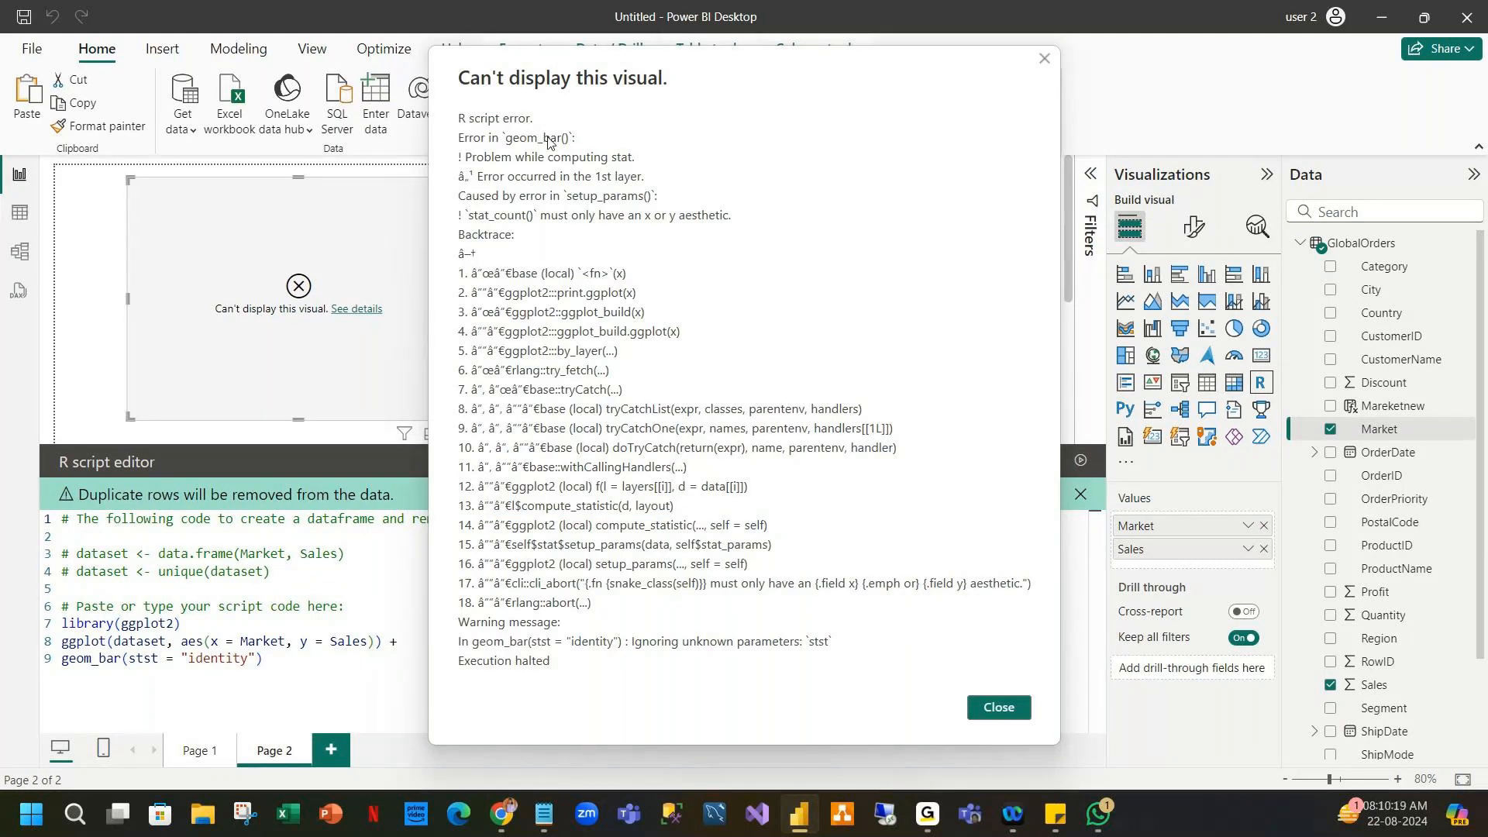
Indent the geom_bar line by one space, correct its argument to stat = "identity", and rerun the R script.
double_click(75, 661)
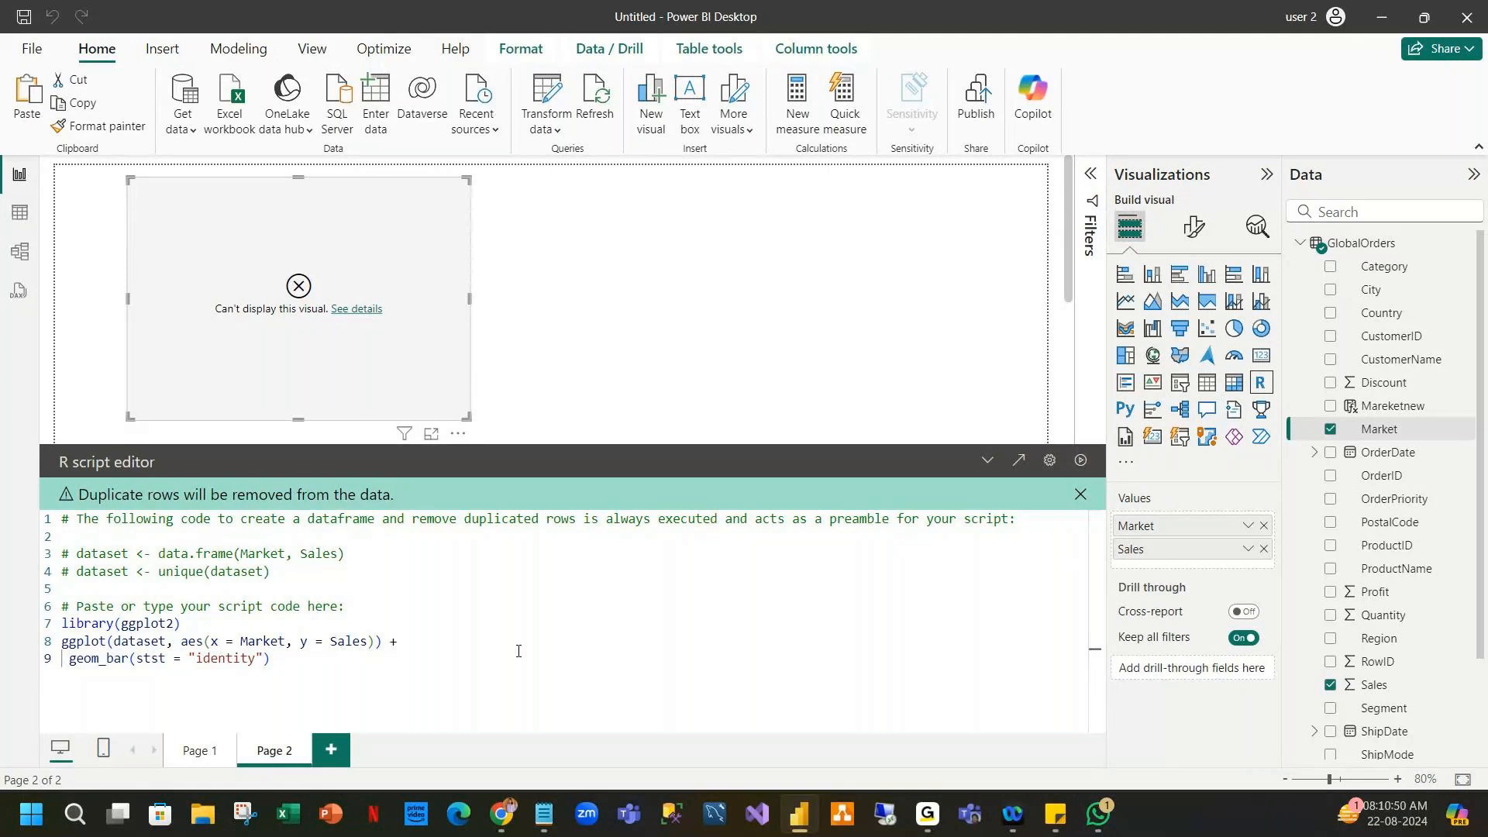
left_click(1078, 461)
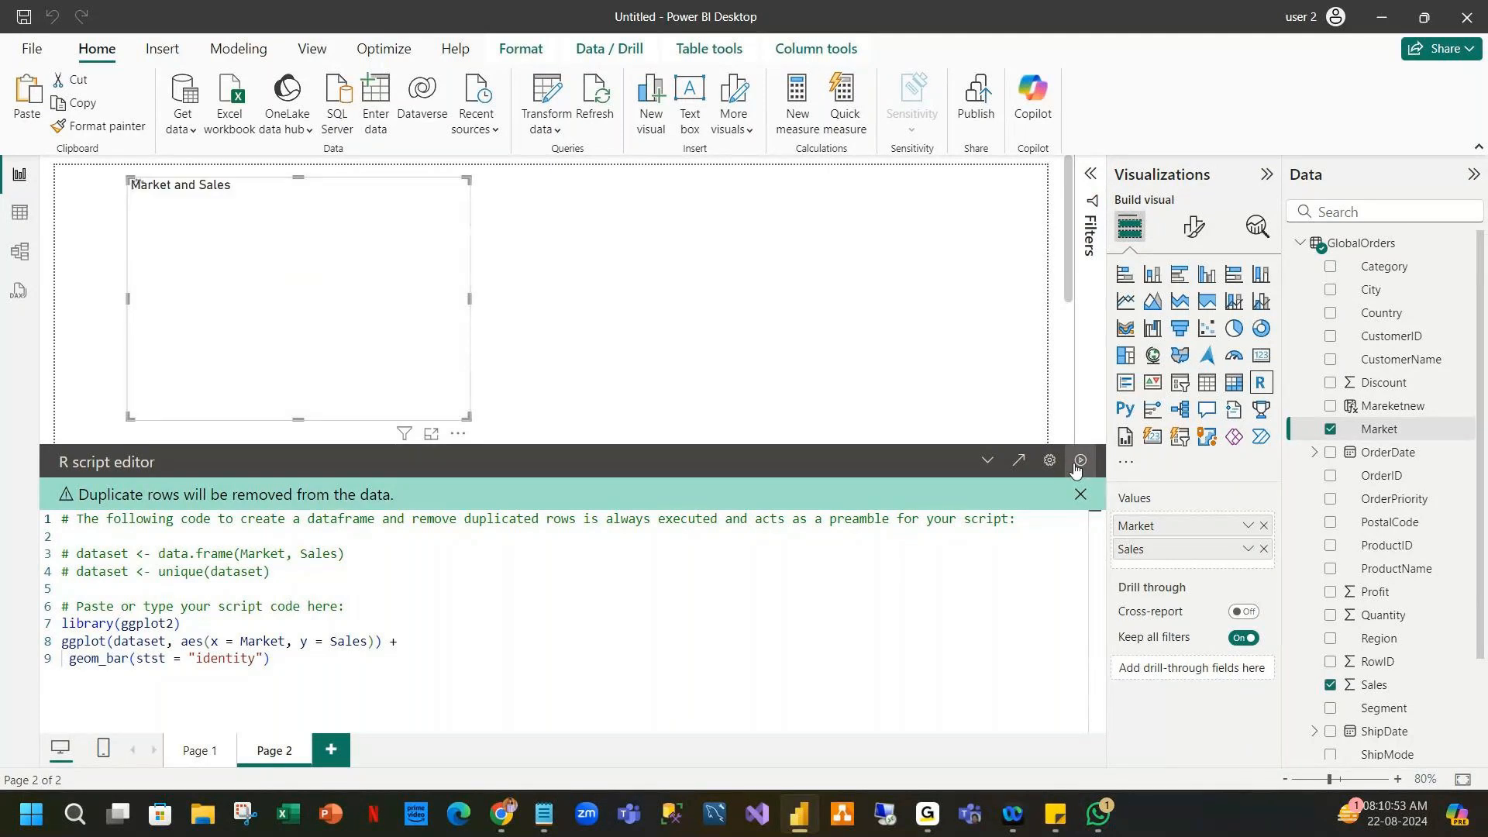
left_click(159, 658)
key("BackSpace")
type("a")
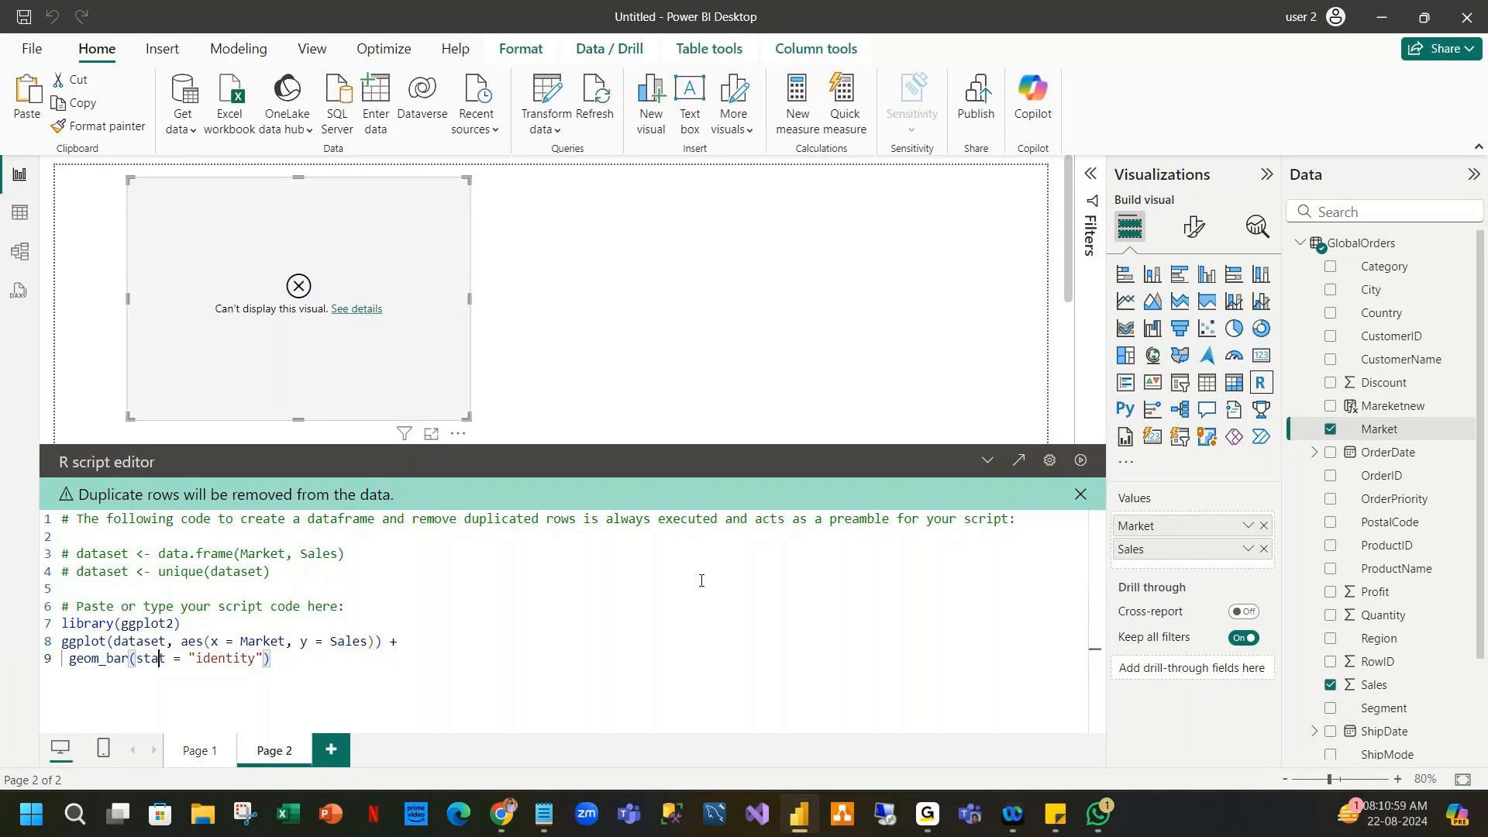
left_click(1083, 465)
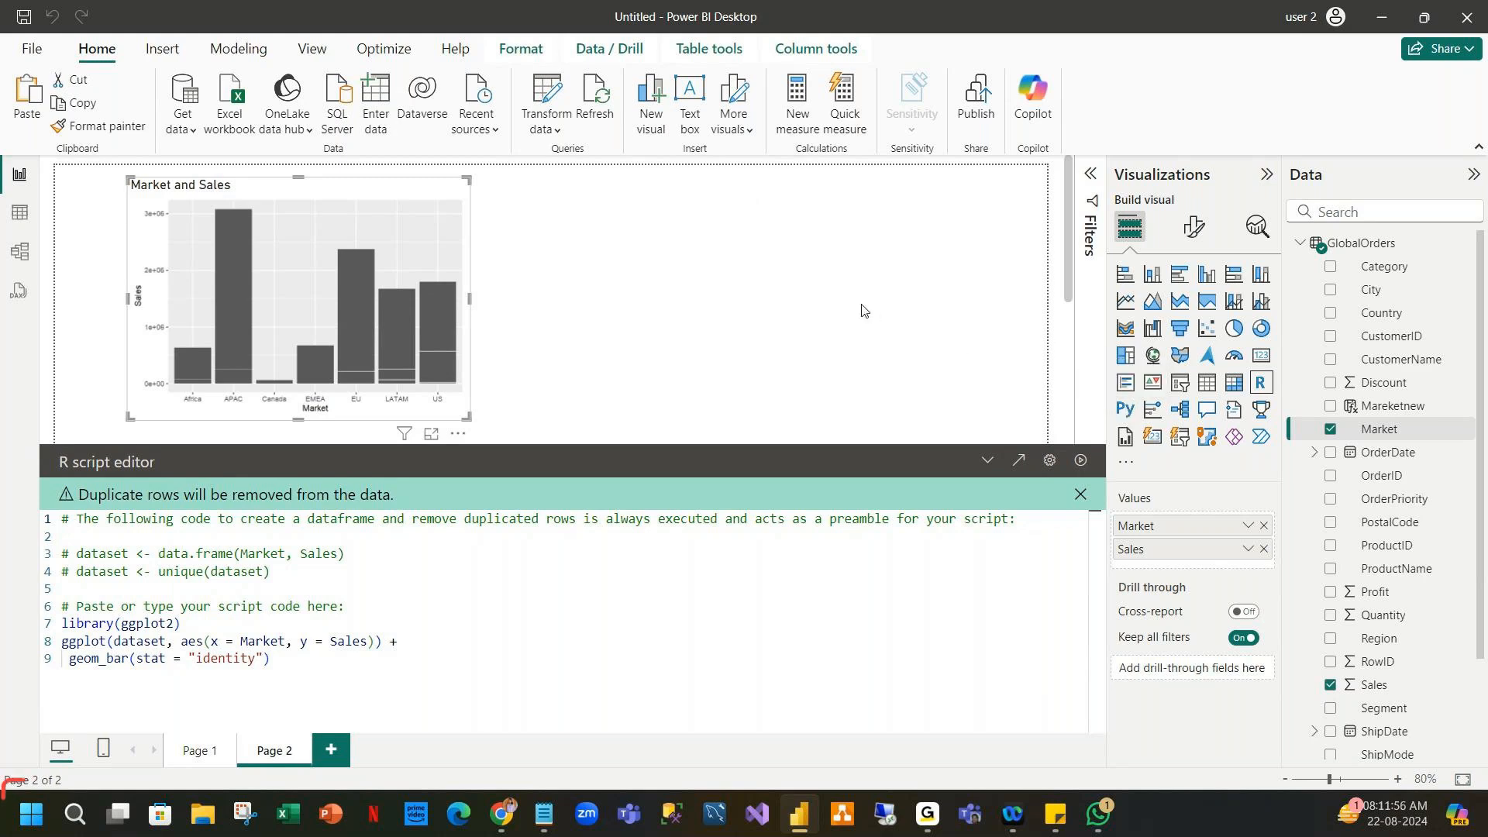
Deselect the R visual, switch to the Notepad notes, and add the comparison line "Data source - Both".
left_click(659, 328)
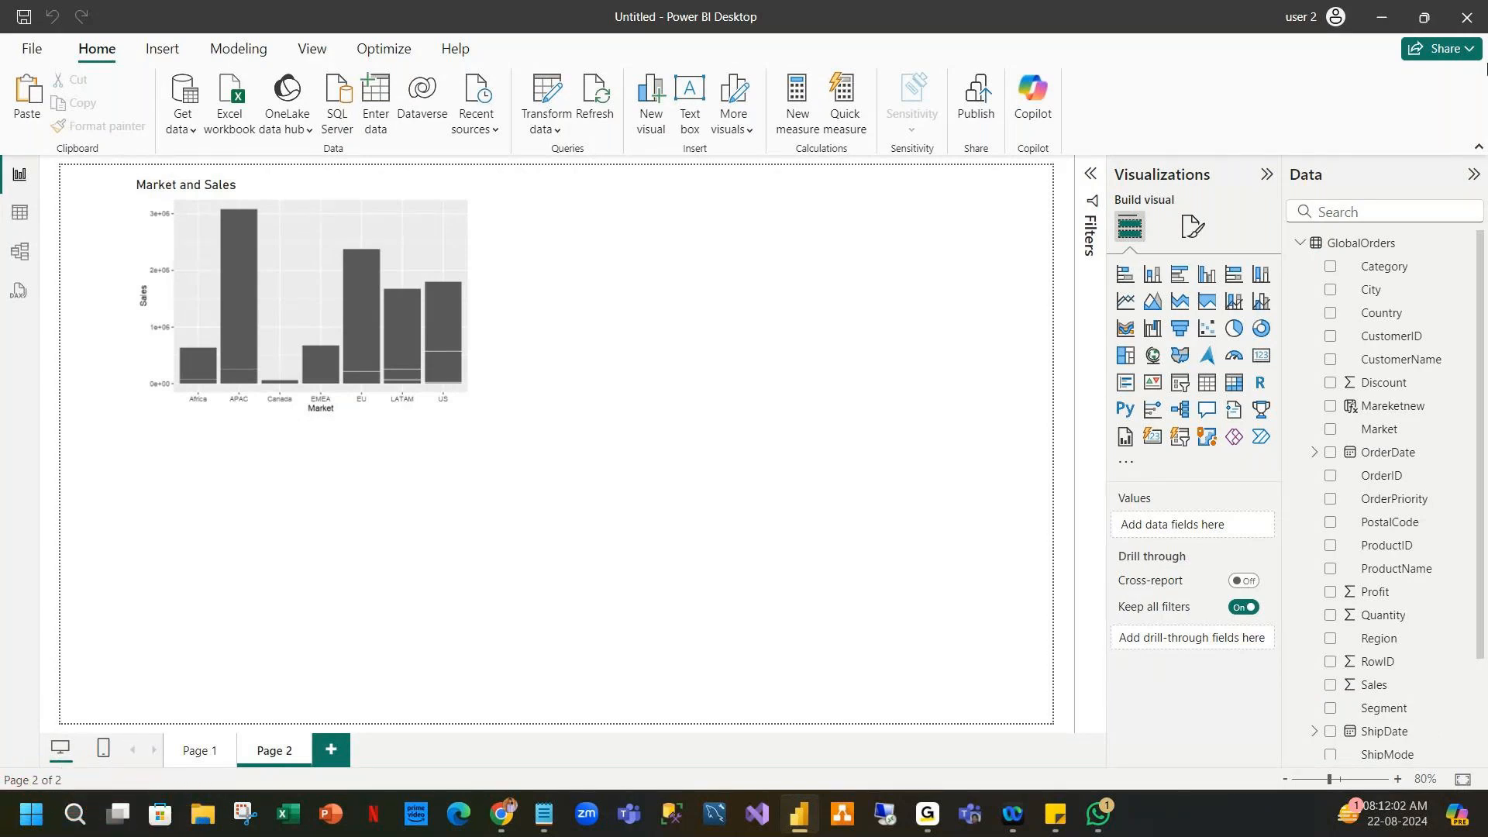
left_click(1377, 20)
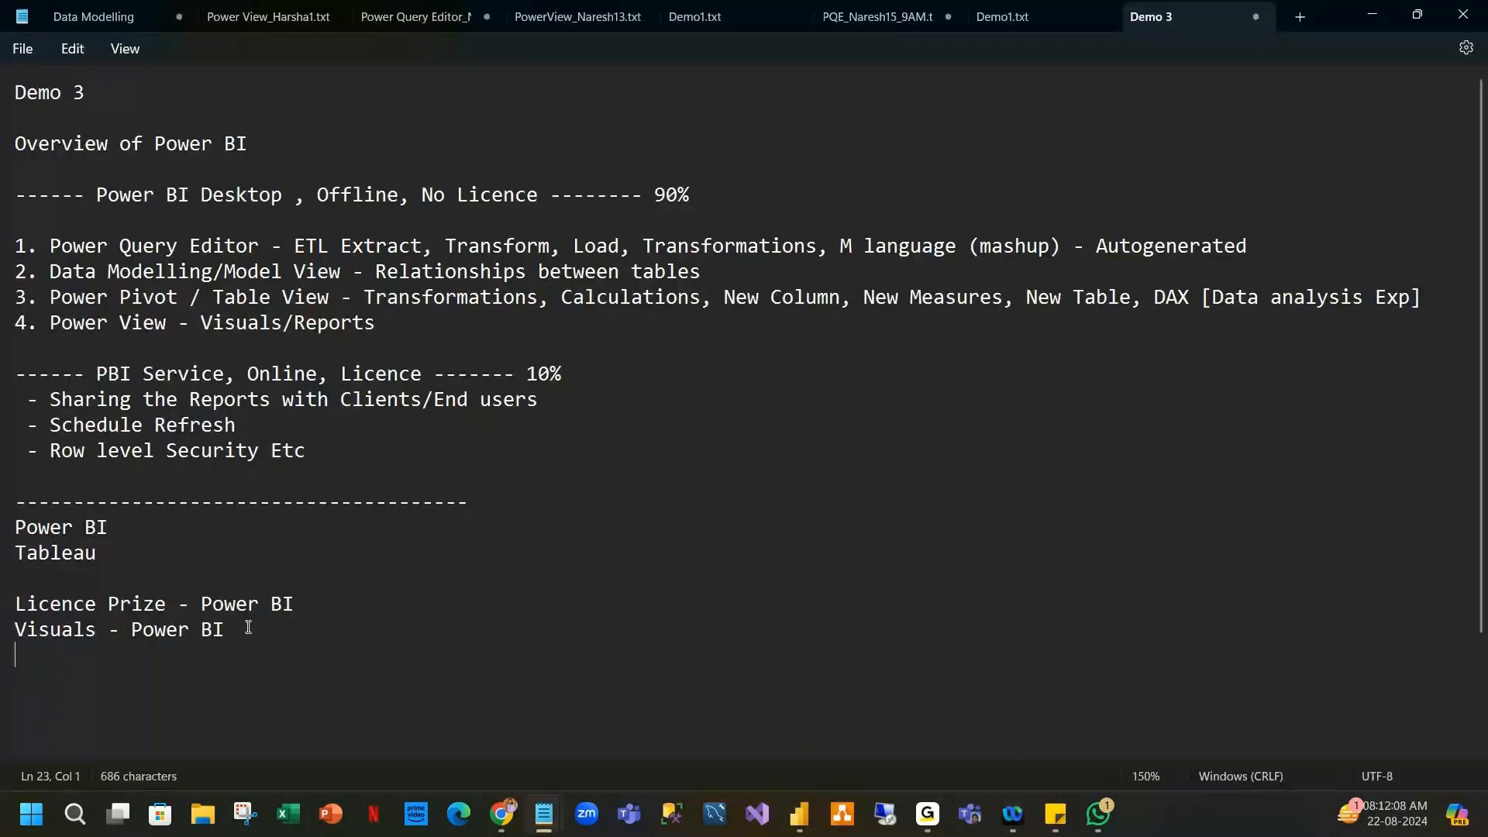
type("Data sourc")
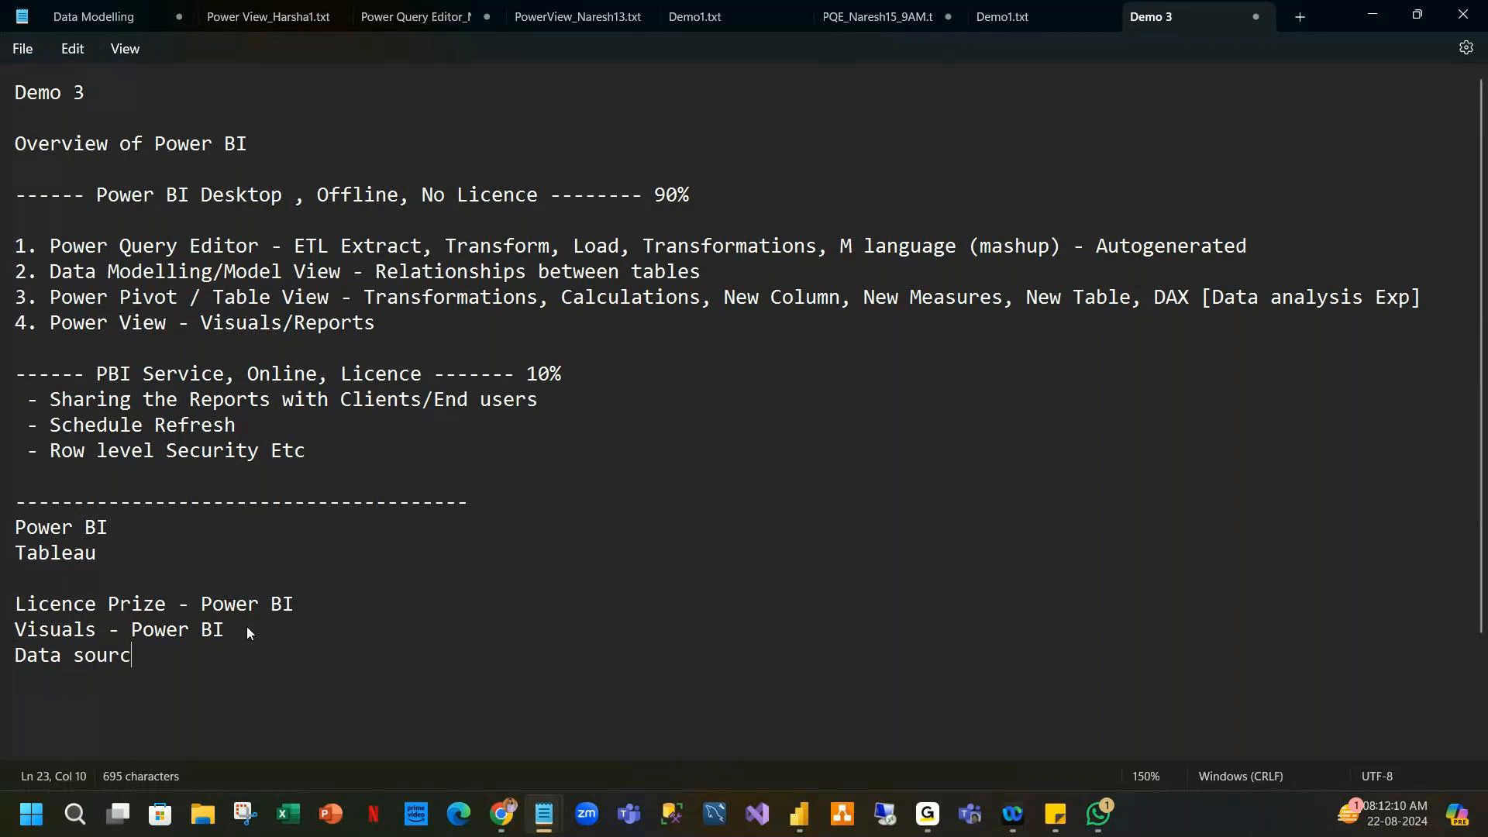
type("e - Both")
key("Return")
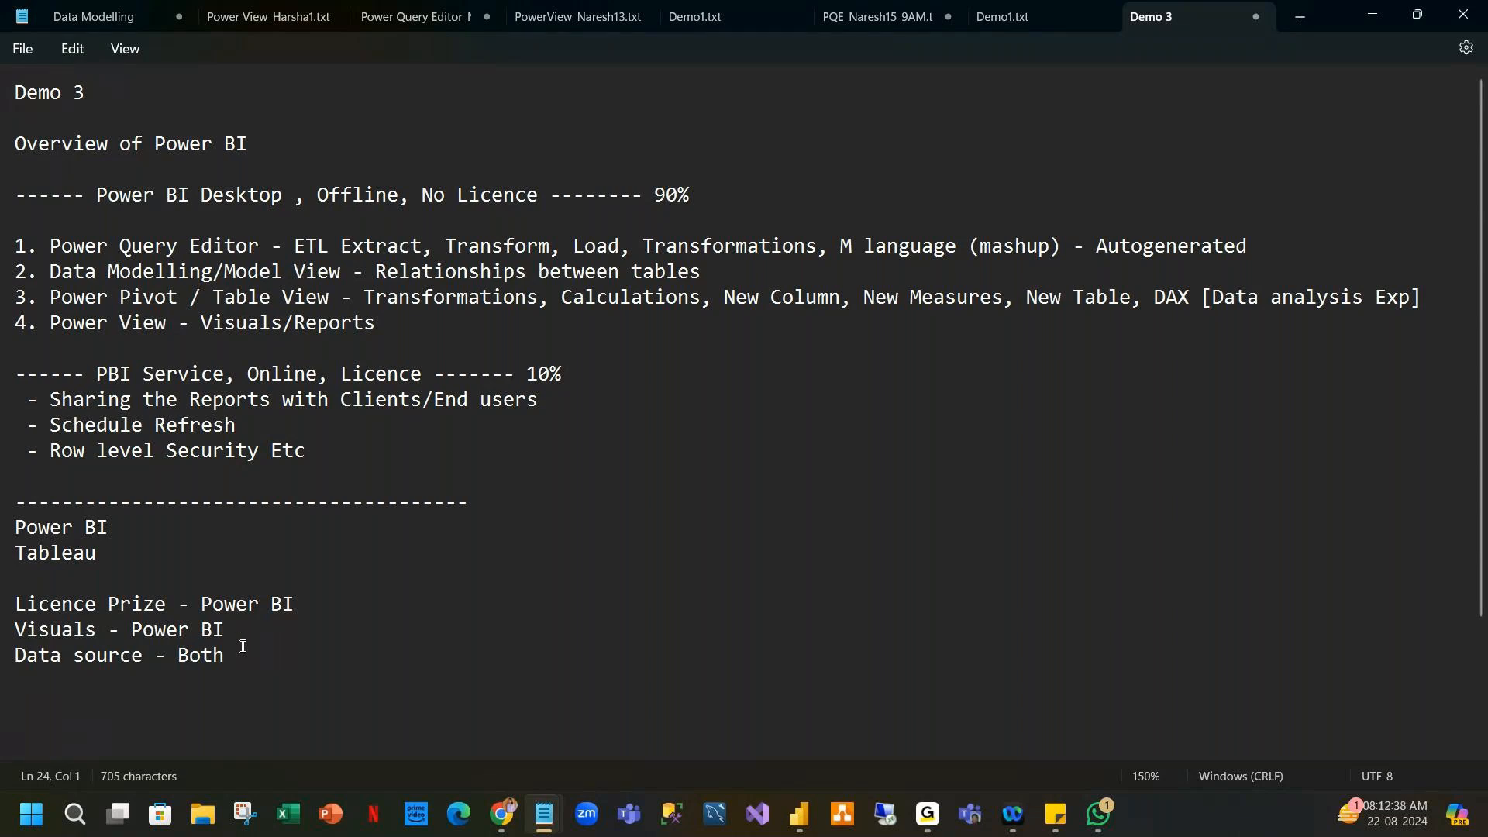
Add the comparison line "Modelling - Both" below the data source line in the notes.
key("Return")
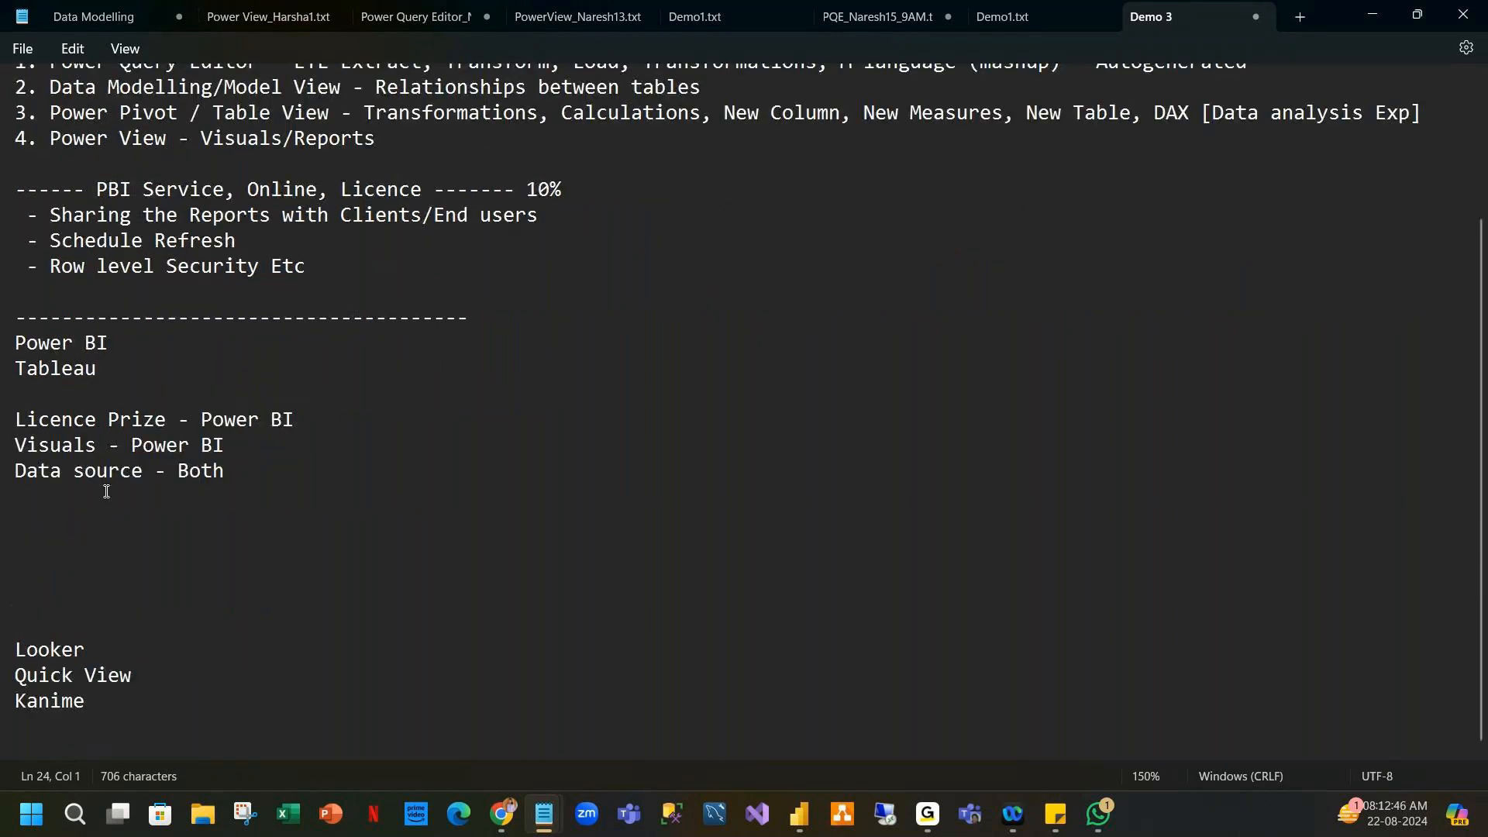
scroll(74, 575, "up", 1)
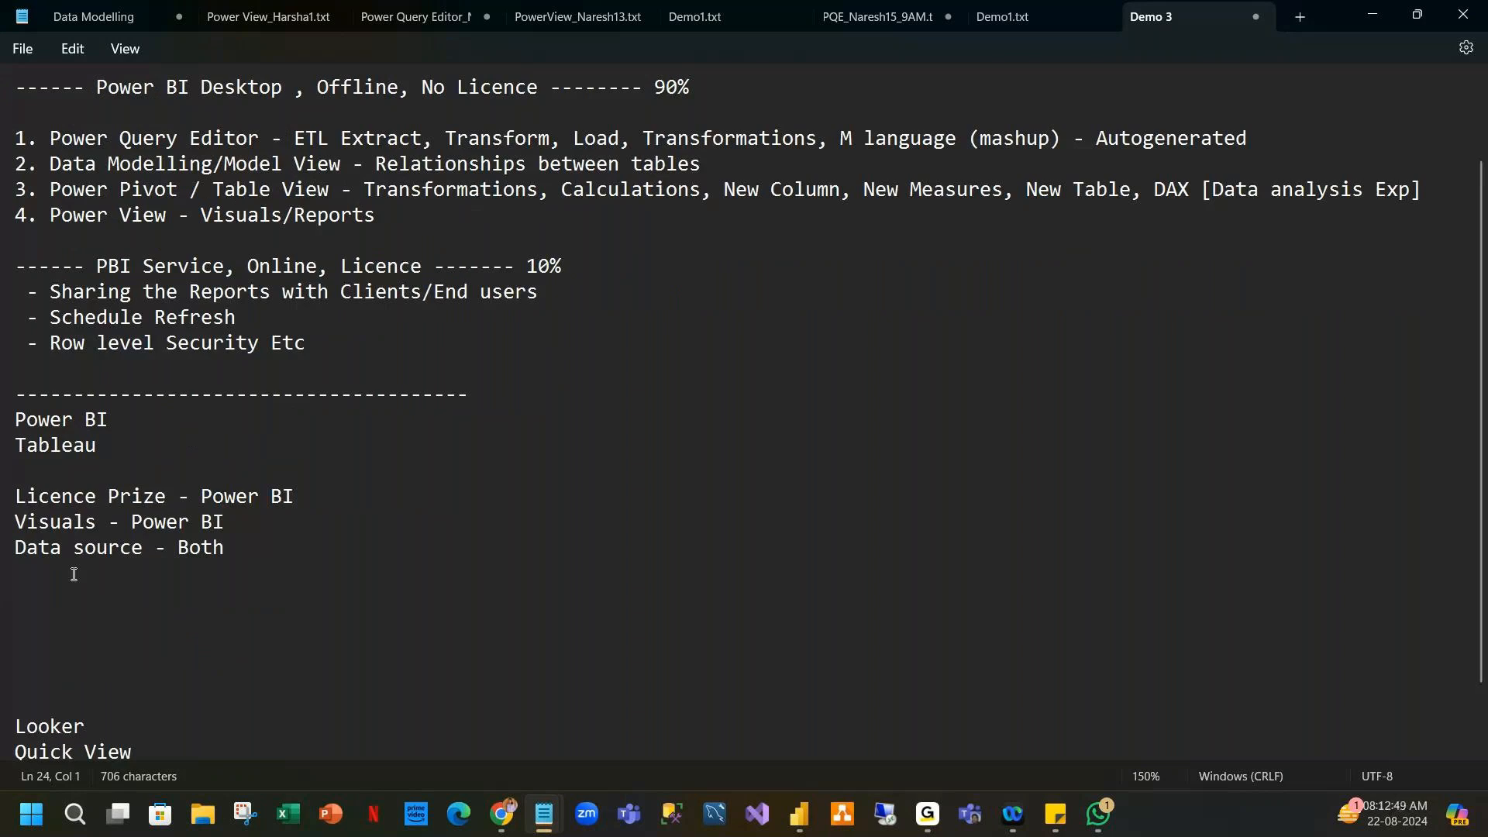
type("Modelling")
type("- Both")
key("Return")
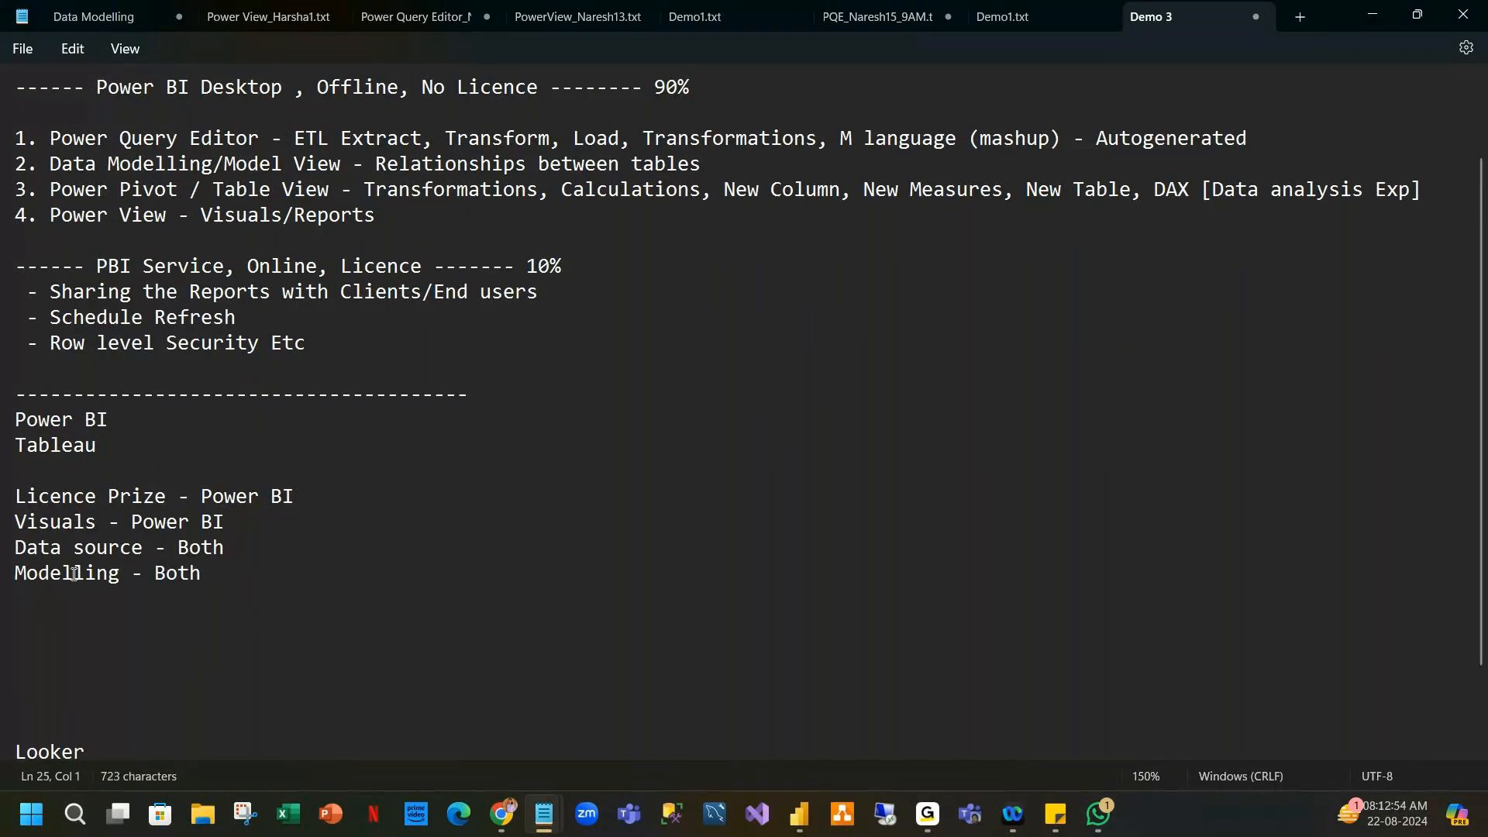
Add the comparison line "UI - Tableau (complex)" below the modelling line.
type("UI -")
type("Tabl")
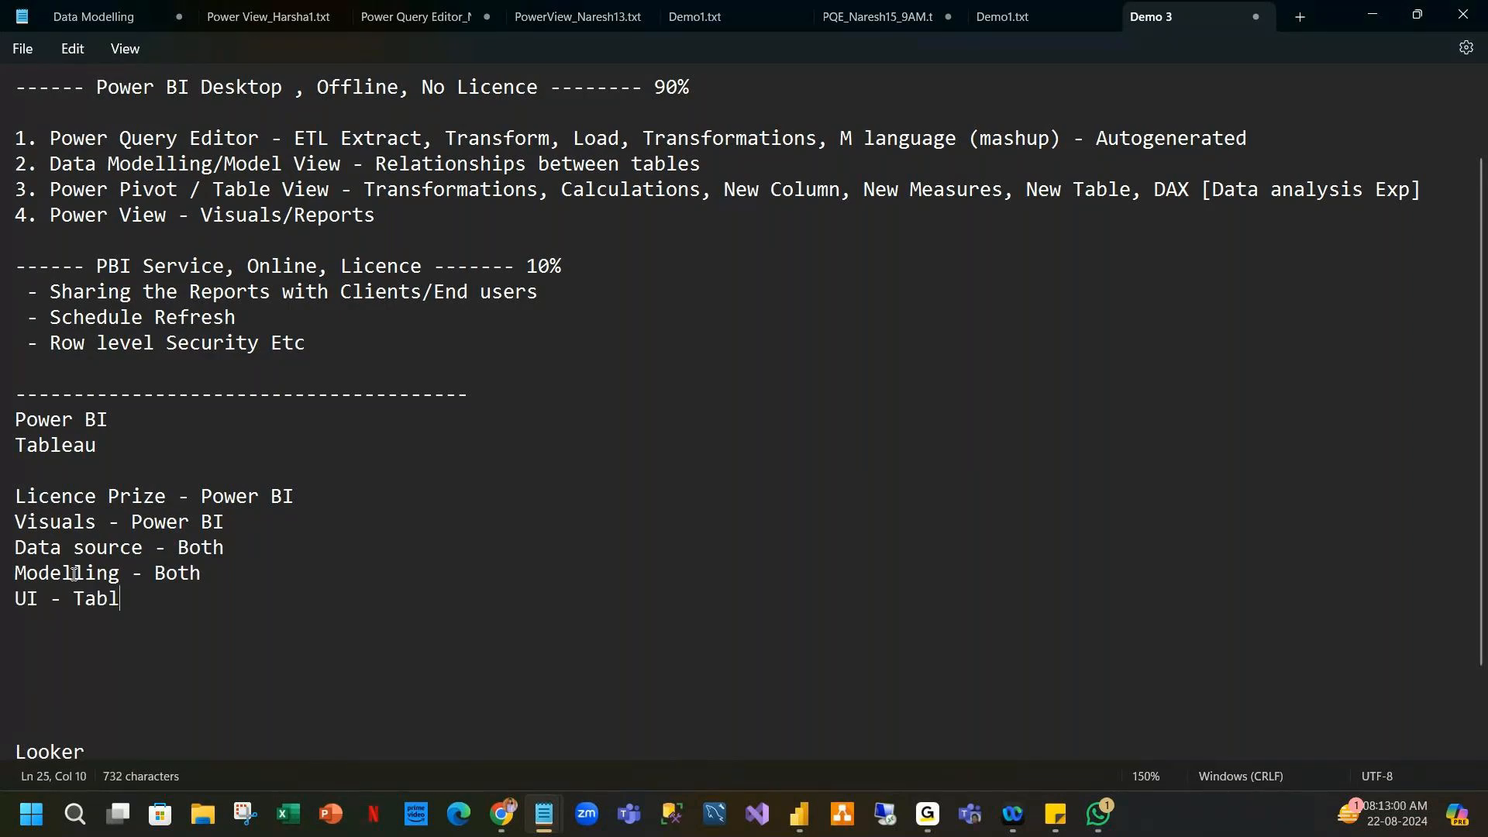
type("eau (")
type("complex)")
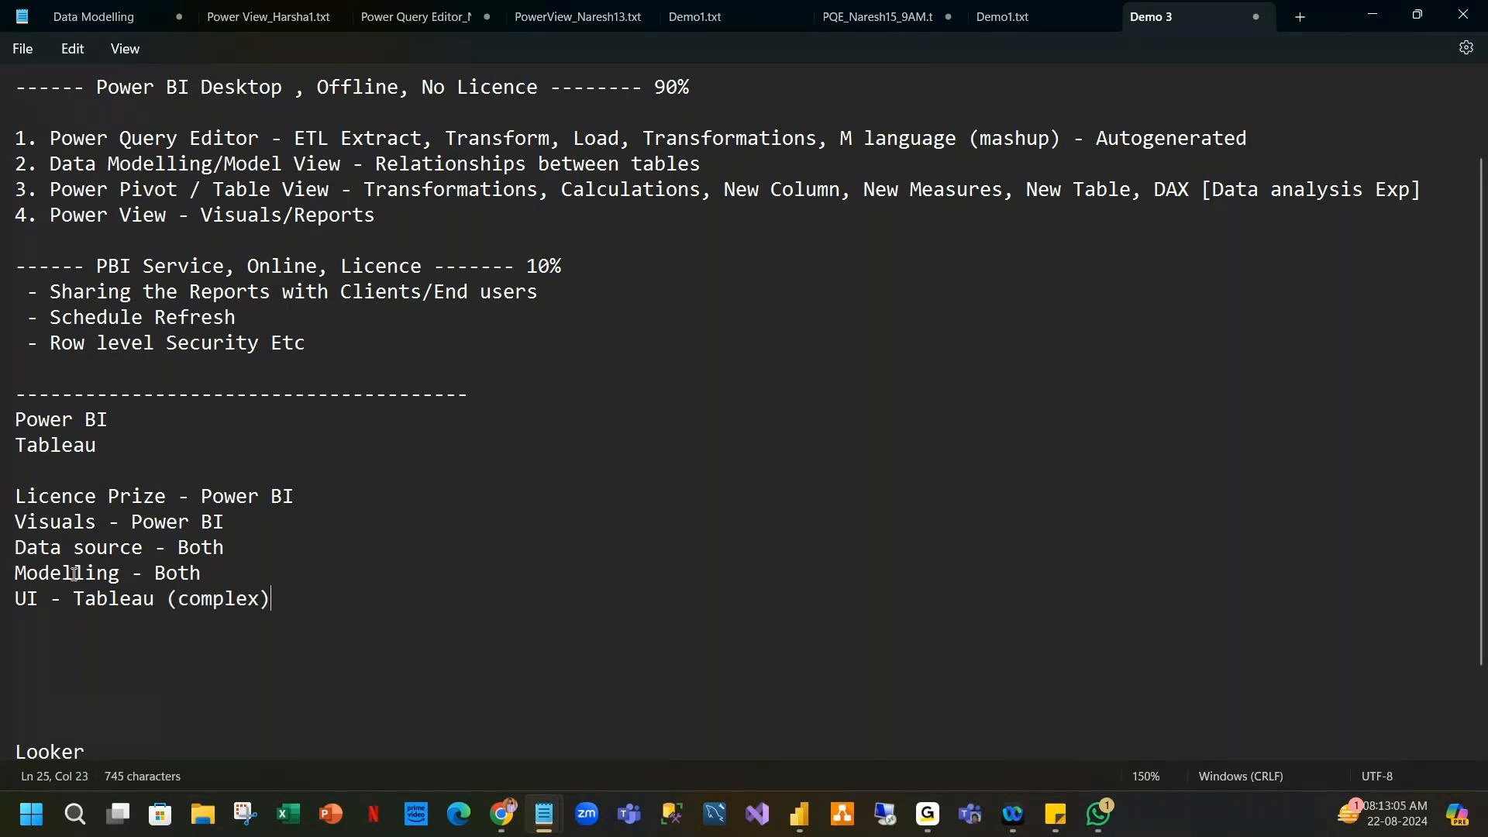
Append ", Power BI (Open)" to the UI comparison line and remove three blank lines above Looker.
type(", Power BI (")
type("Open)")
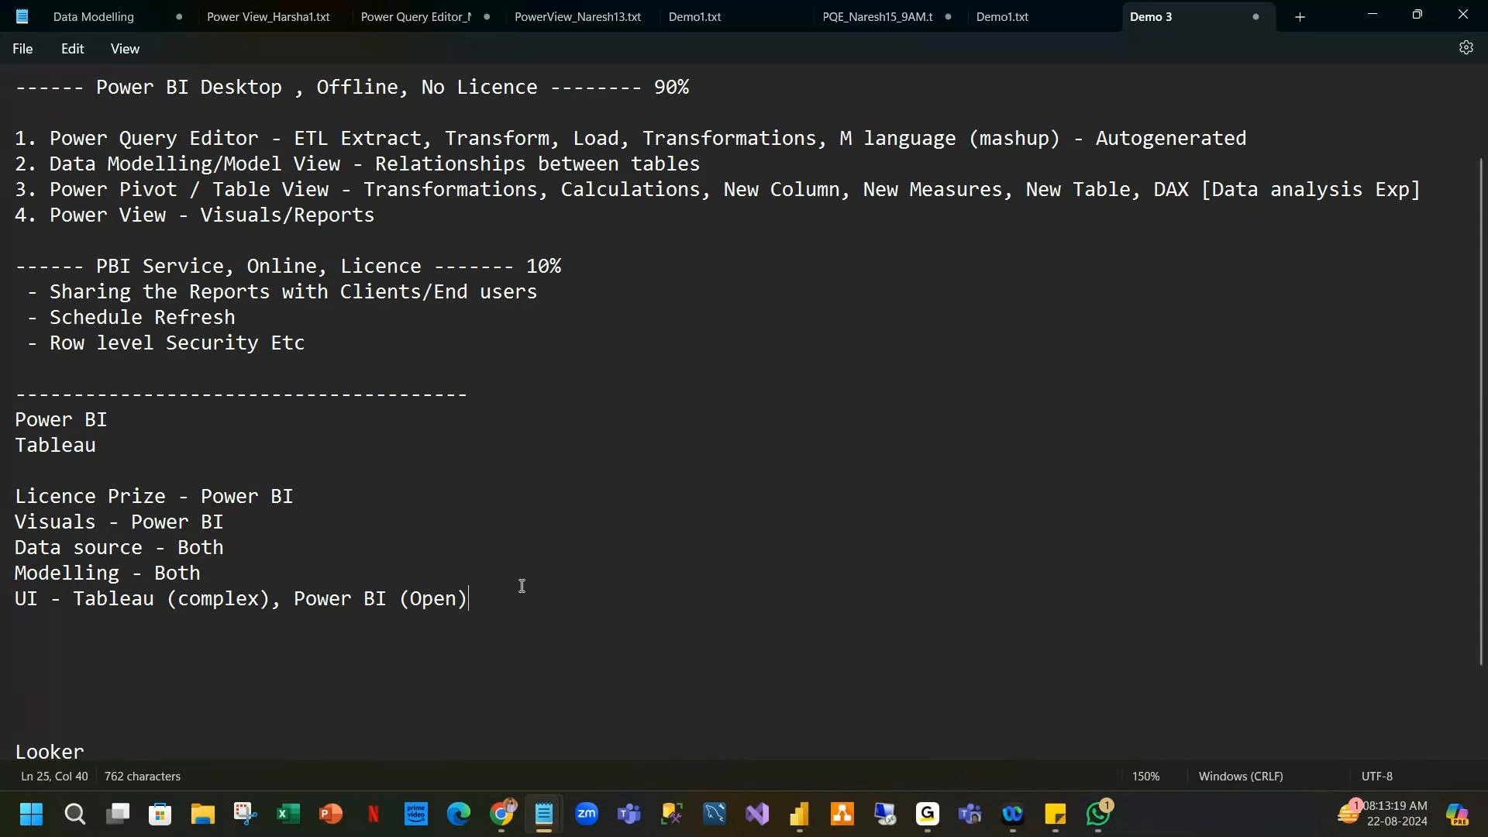
left_click(82, 726)
key("BackSpace")
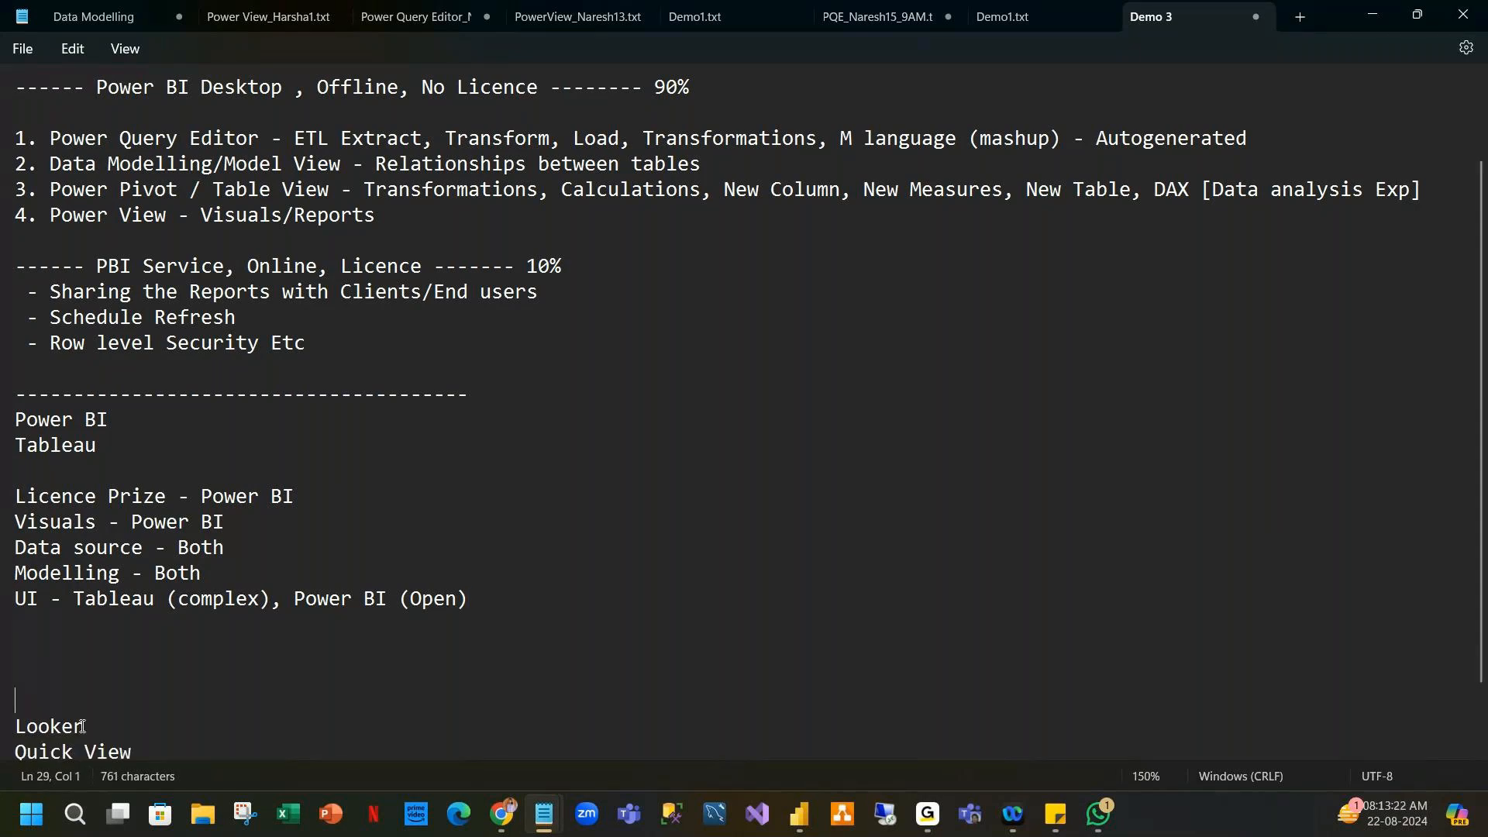
key("BackSpace")
key("BackSpace")
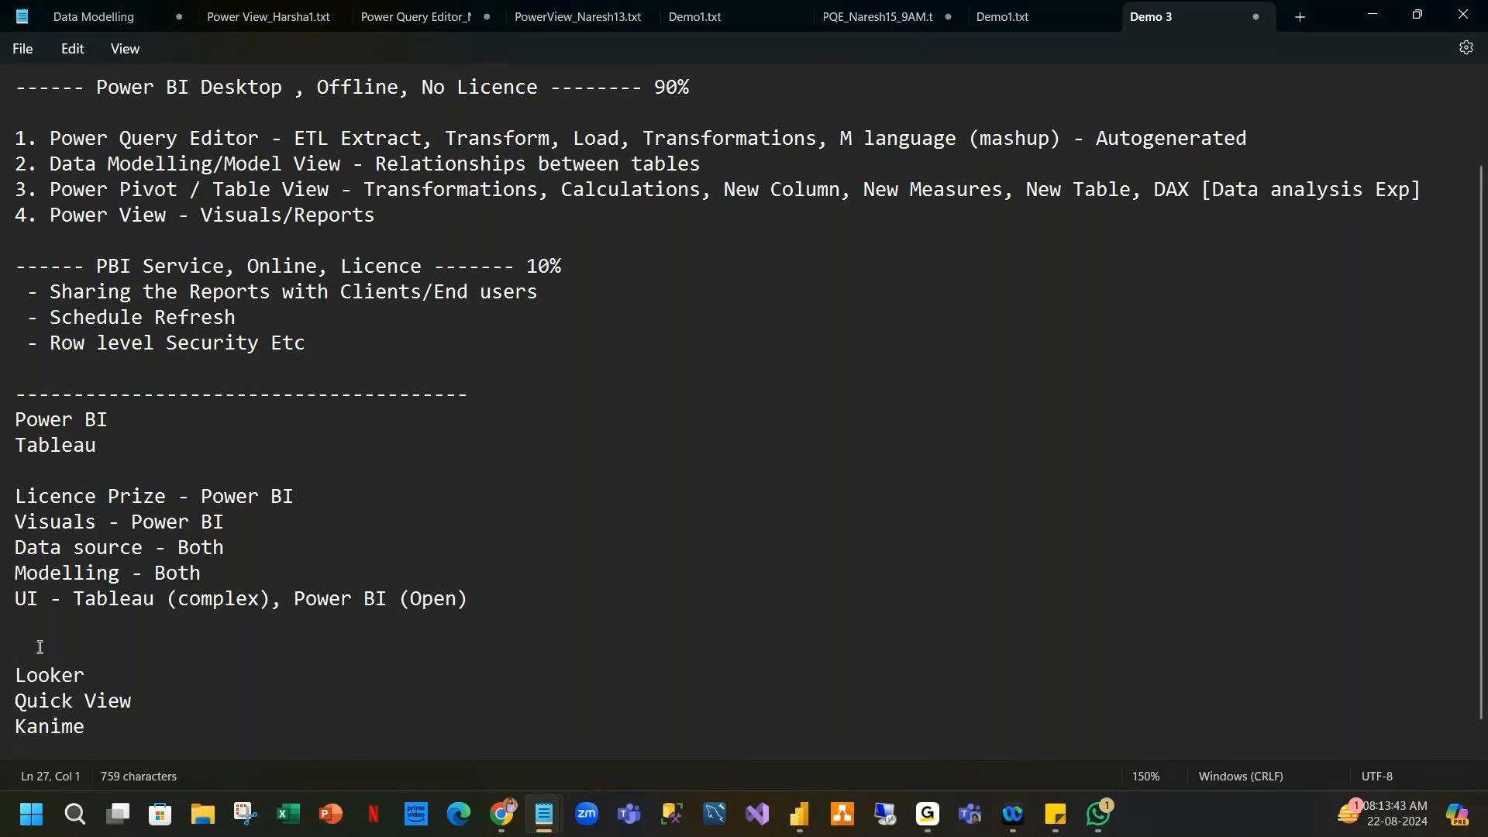
Highlight the comparison lines from Licence Prize through UI for review and clear the selection.
left_click_drag(469, 599, 5, 500)
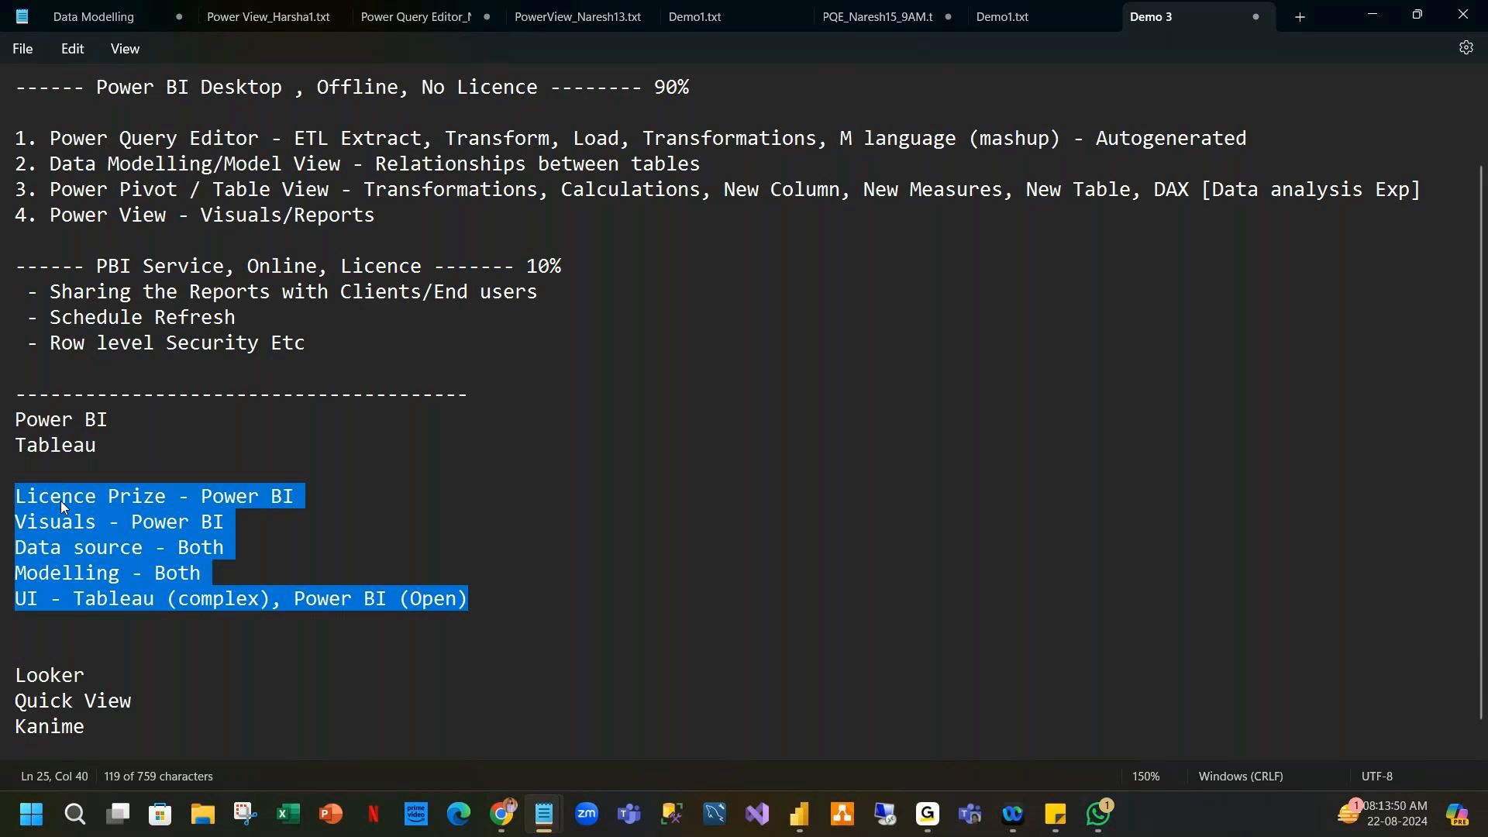
left_click(501, 593)
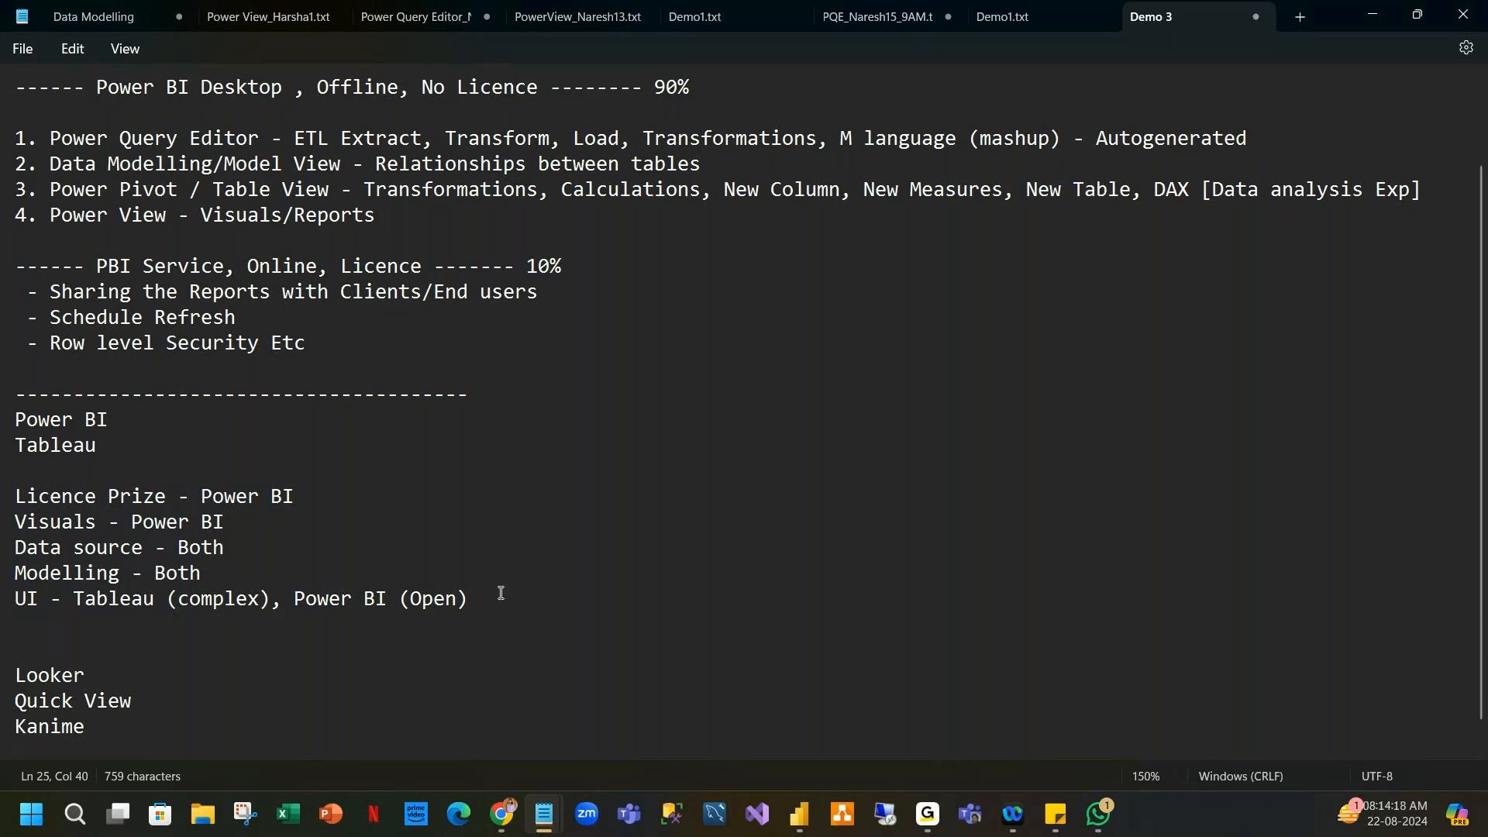
scroll(501, 593, "up", 2)
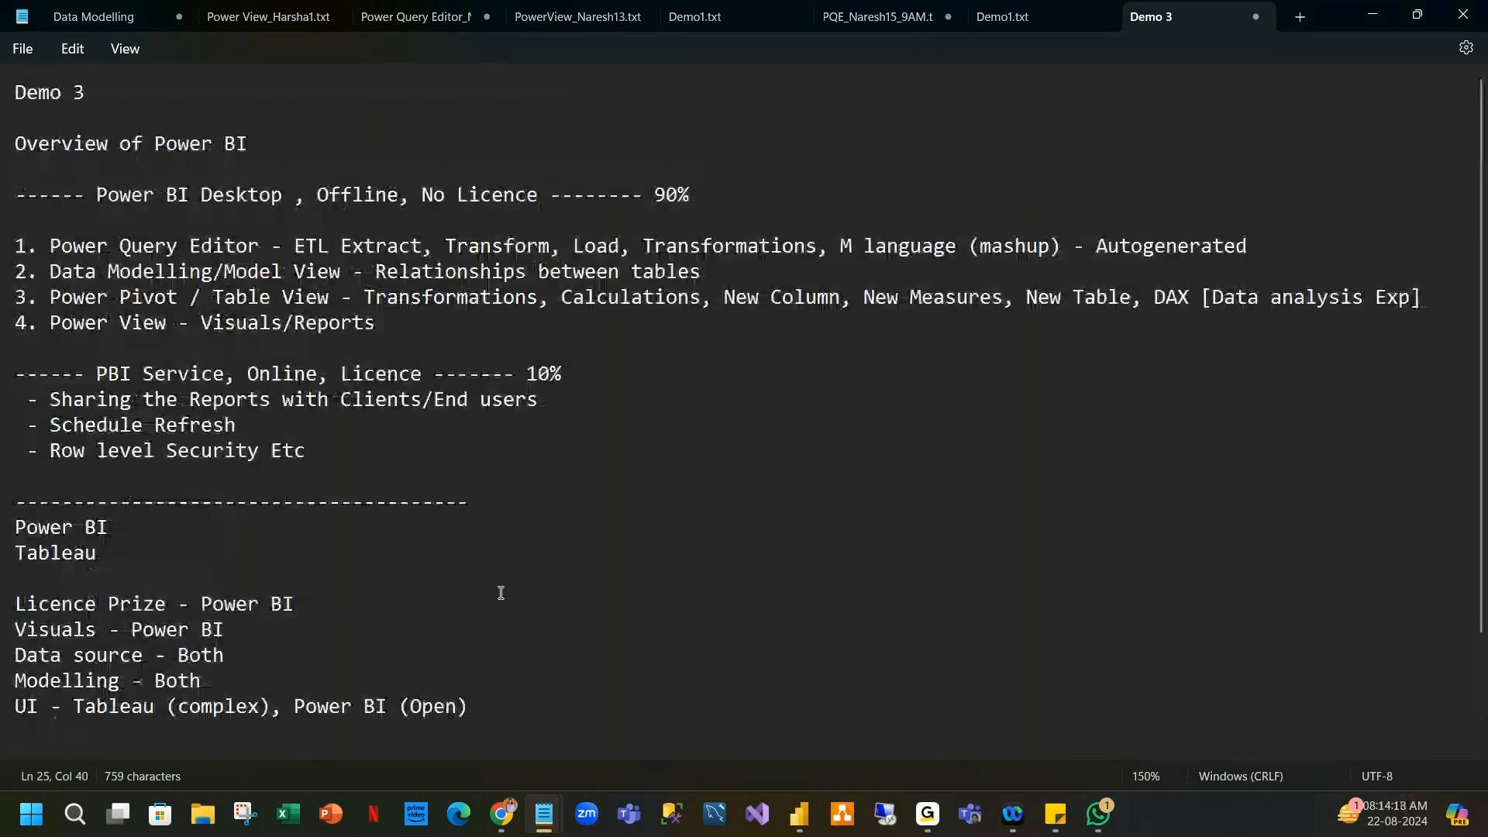